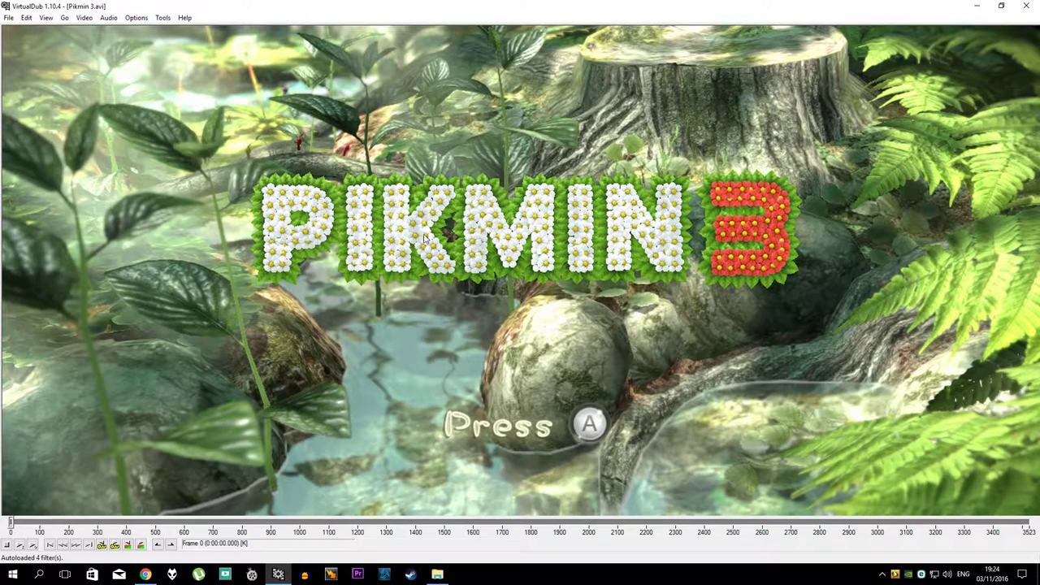
Step: Set the source preview to 12% zoom, then set both the output and source previews to 50%
{"action": "right_click", "coordinate": [379, 223]}
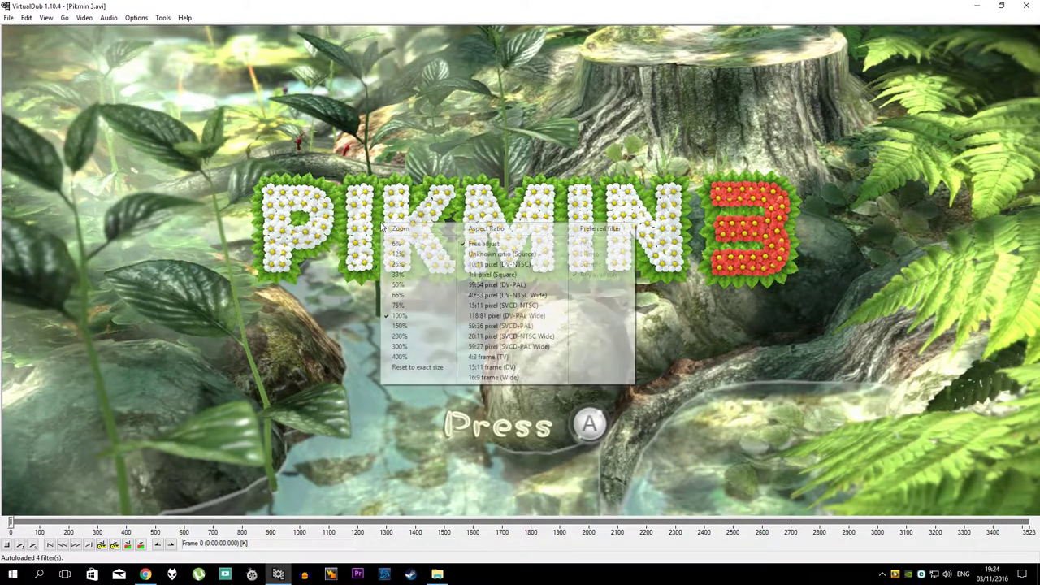
{"action": "left_click", "coordinate": [409, 258]}
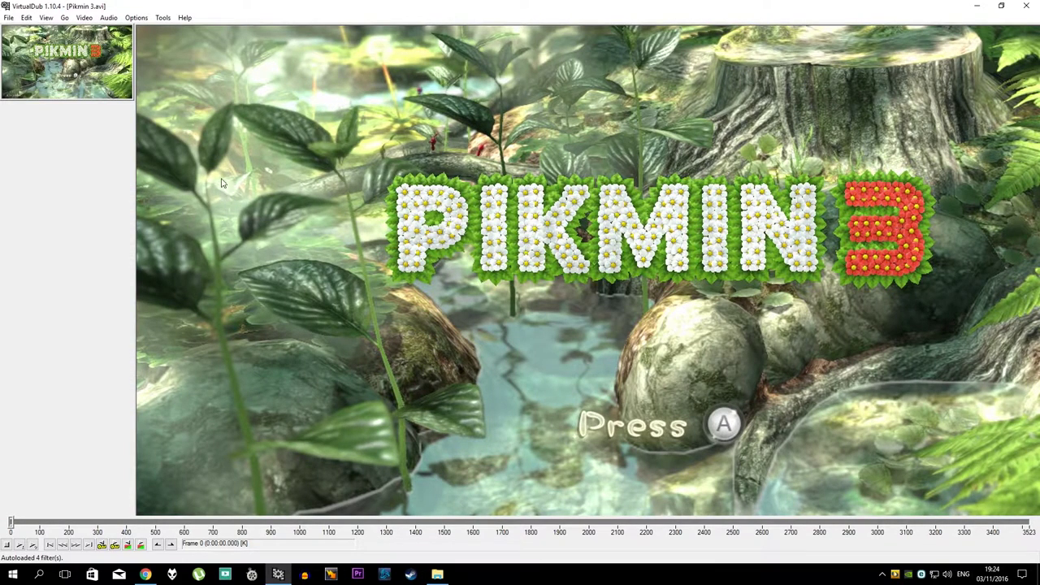
{"action": "right_click", "coordinate": [243, 124]}
{"action": "left_click", "coordinate": [267, 189]}
{"action": "right_click", "coordinate": [95, 65]}
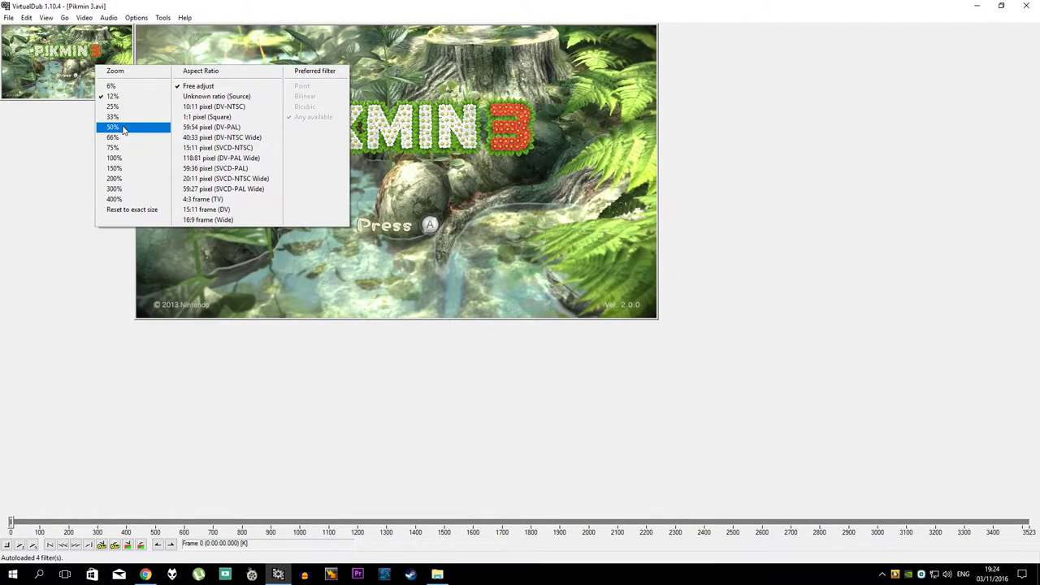
{"action": "left_click", "coordinate": [124, 128]}
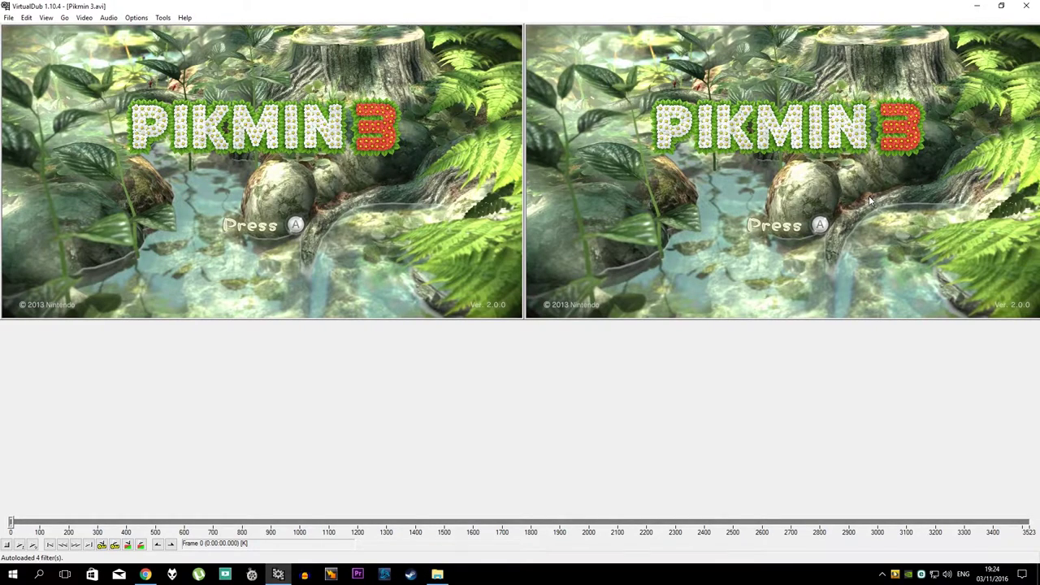
Step: Shrink the source preview to 6% zoom, then enlarge it to 100%
{"action": "right_click", "coordinate": [237, 196]}
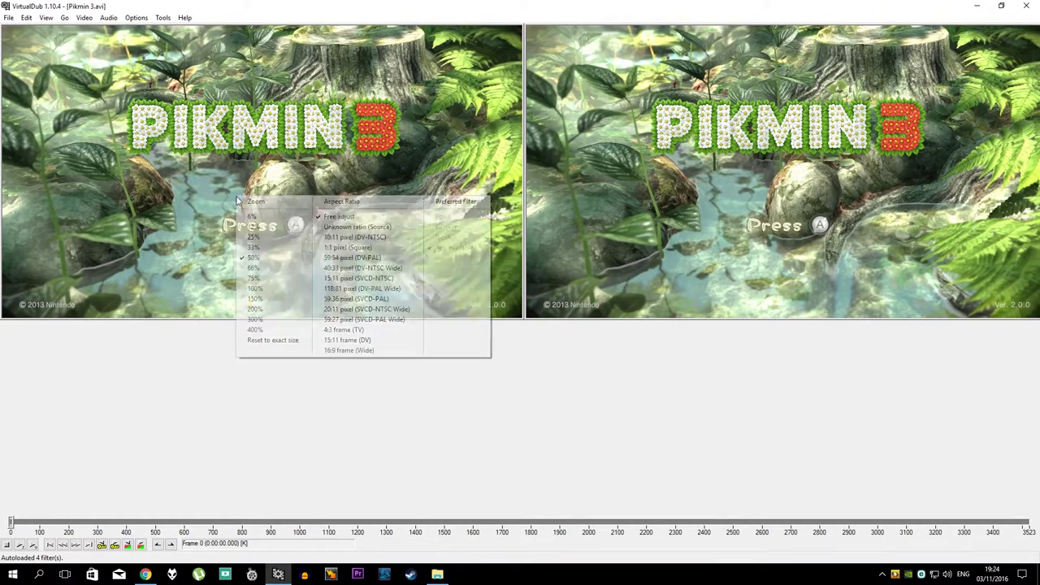
{"action": "left_click", "coordinate": [263, 220]}
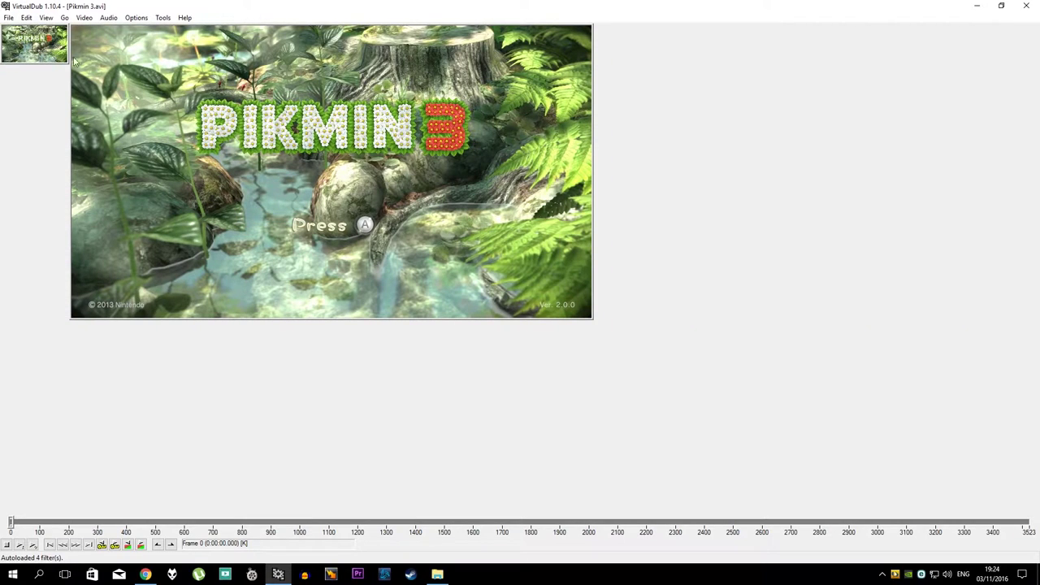
{"action": "right_click", "coordinate": [35, 45]}
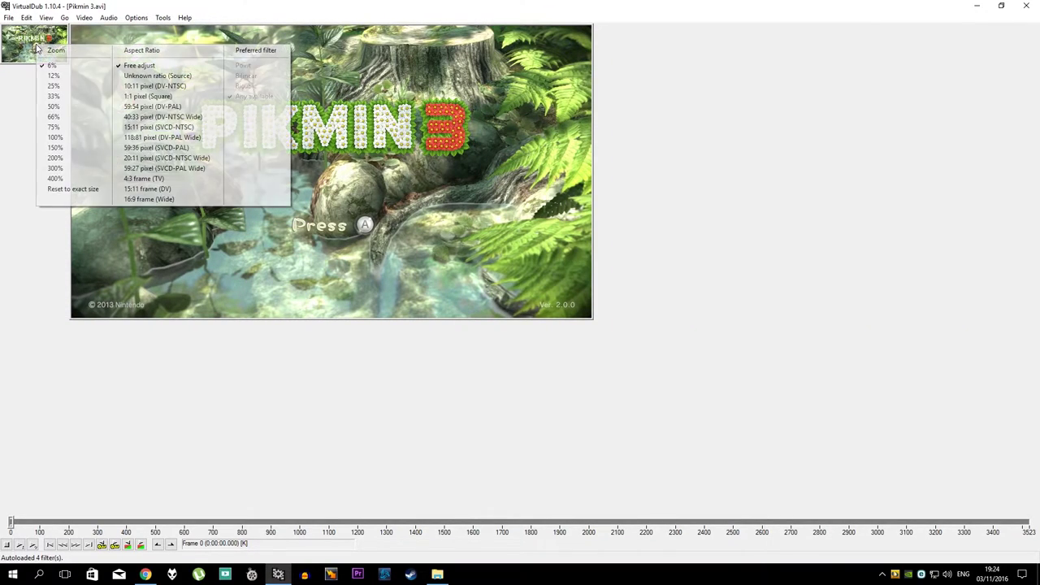
{"action": "left_click", "coordinate": [68, 140]}
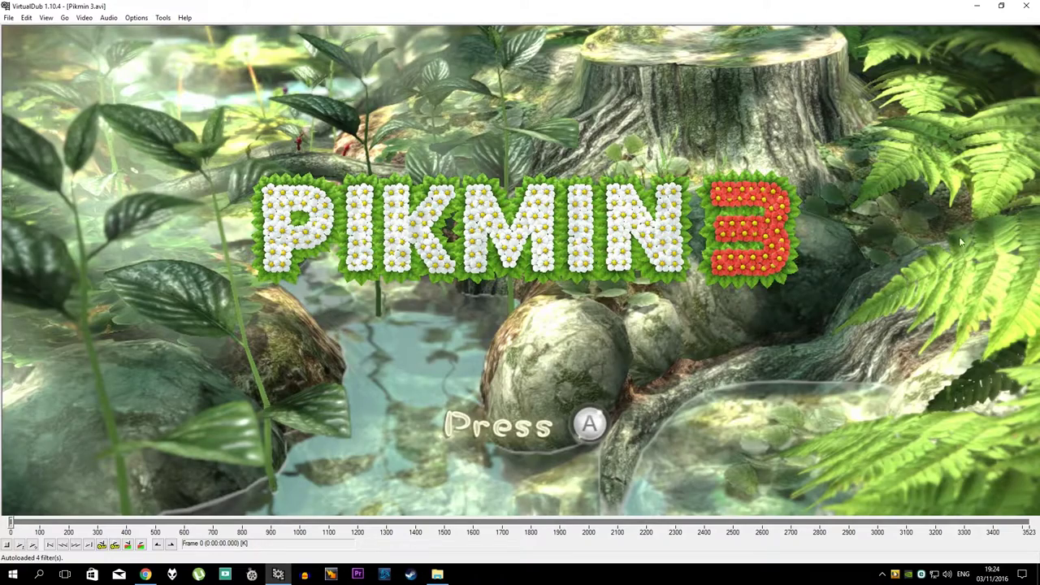
Step: Set the source preview to 75% zoom and narrow it to a slim vertical strip
{"action": "right_click", "coordinate": [794, 184]}
{"action": "left_click", "coordinate": [575, 270]}
{"action": "left_click_drag", "start_coordinate": [785, 263], "coordinate": [239, 240]}
Step: Enlarge the output preview to 100% zoom
{"action": "right_click", "coordinate": [458, 181]}
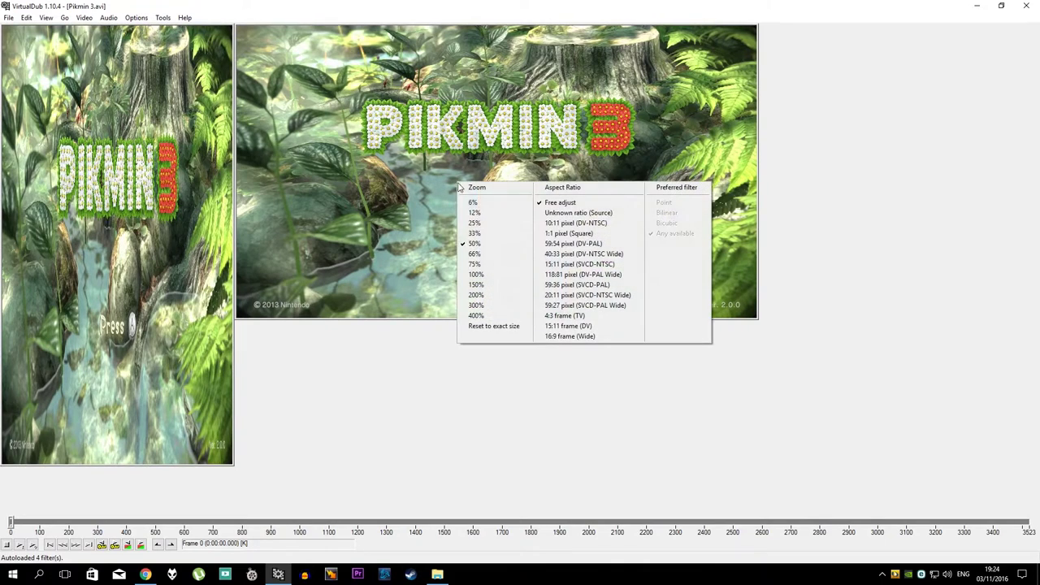
{"action": "left_click", "coordinate": [488, 276]}
{"action": "right_click", "coordinate": [471, 233]}
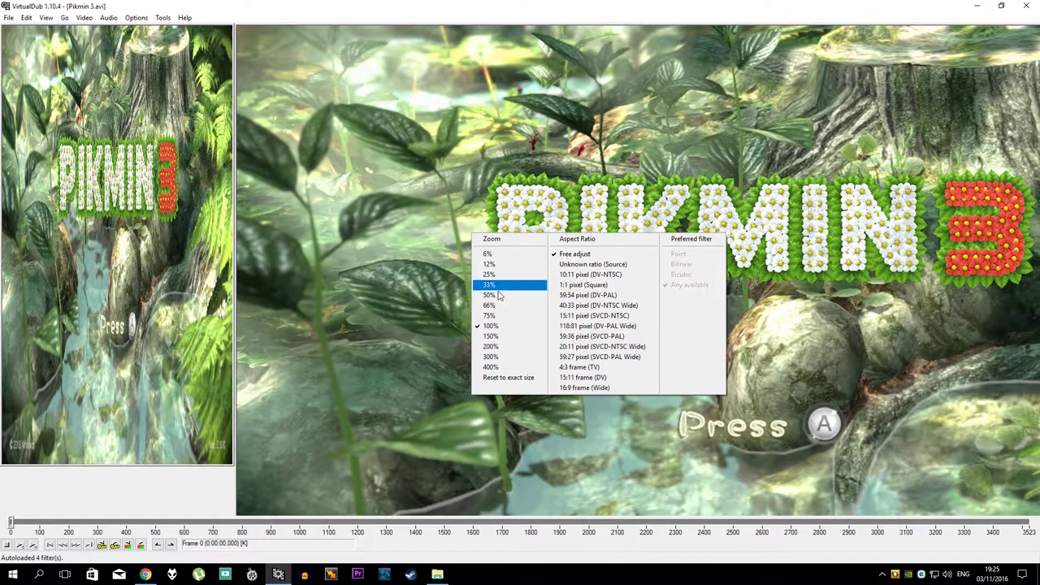
{"action": "left_click", "coordinate": [225, 479]}
Step: Move through the video to frame 1275 and shrink the source preview to 6% zoom
{"action": "left_click_drag", "start_coordinate": [12, 524], "coordinate": [380, 524]}
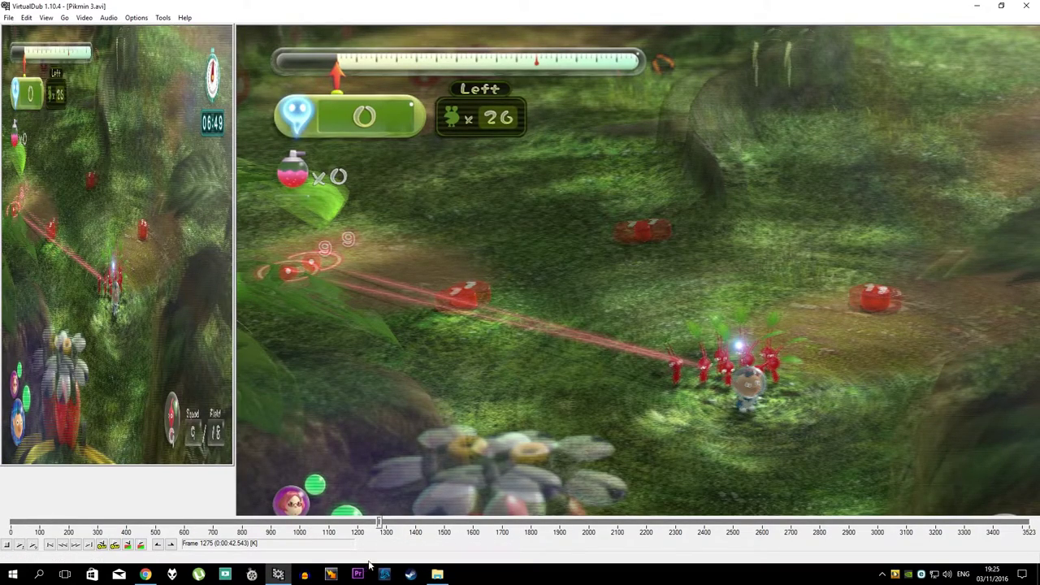
{"action": "right_click", "coordinate": [133, 281]}
{"action": "left_click", "coordinate": [180, 312]}
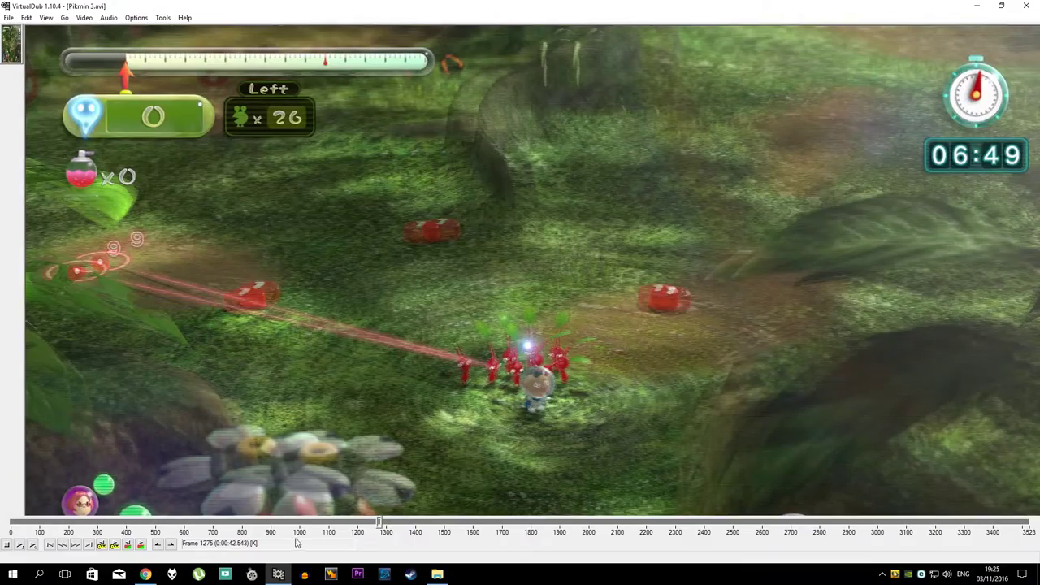
Step: Move through the video to frame 3094 and set the source preview's zoom to 75%
{"action": "left_click_drag", "start_coordinate": [380, 524], "coordinate": [907, 501]}
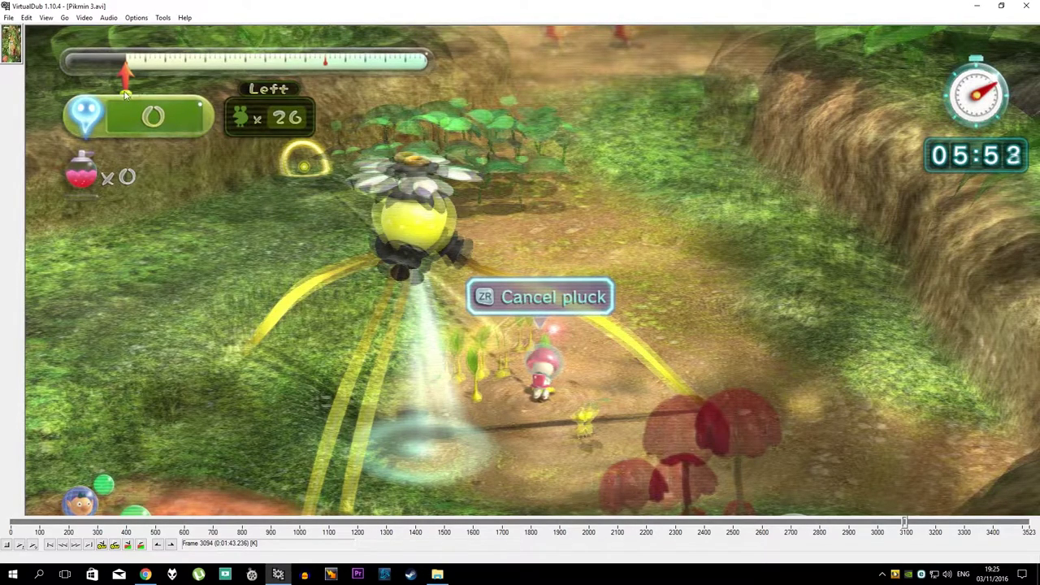
{"action": "right_click", "coordinate": [6, 45]}
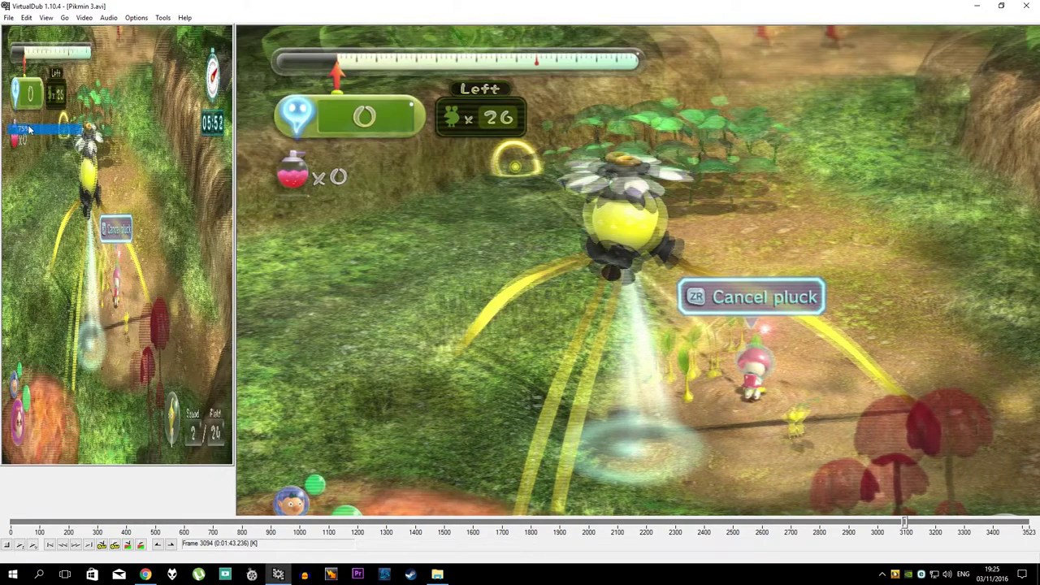
{"action": "left_click", "coordinate": [33, 119]}
Step: Add the internal deinterlace filter to the video's filter list
{"action": "left_click", "coordinate": [84, 18]}
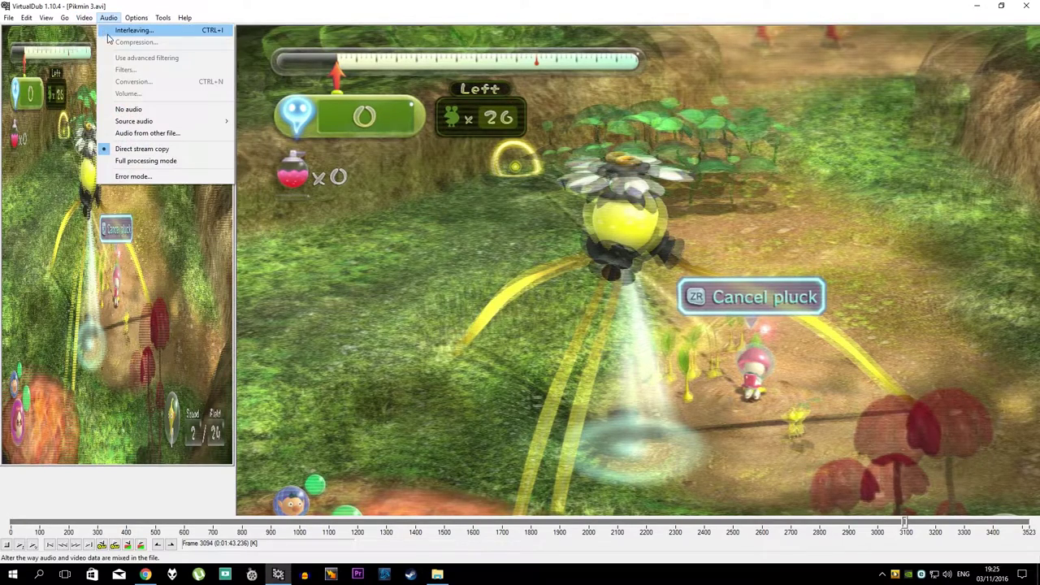
{"action": "left_click", "coordinate": [97, 31]}
{"action": "left_click_drag", "start_coordinate": [184, 38], "coordinate": [475, 122]}
{"action": "left_click", "coordinate": [550, 170]}
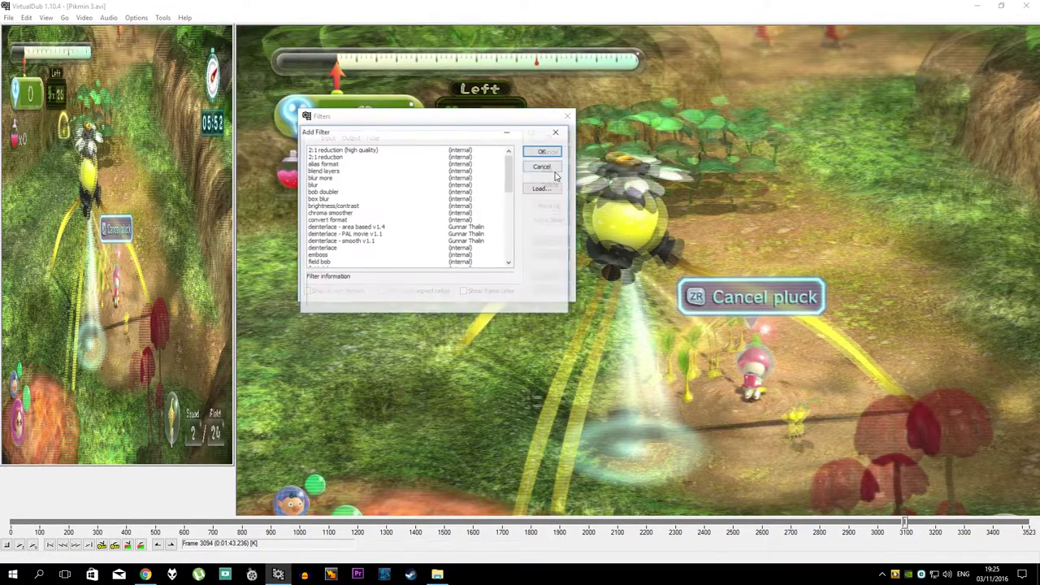
{"action": "left_click", "coordinate": [334, 251]}
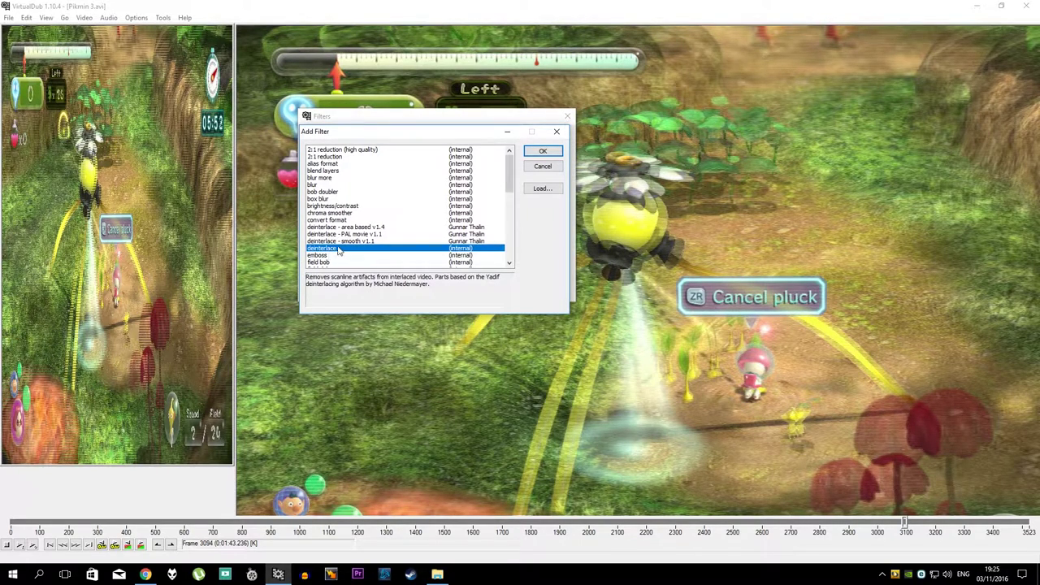
{"action": "scroll", "coordinate": [336, 249], "scroll_direction": "down", "scroll_amount": 1}
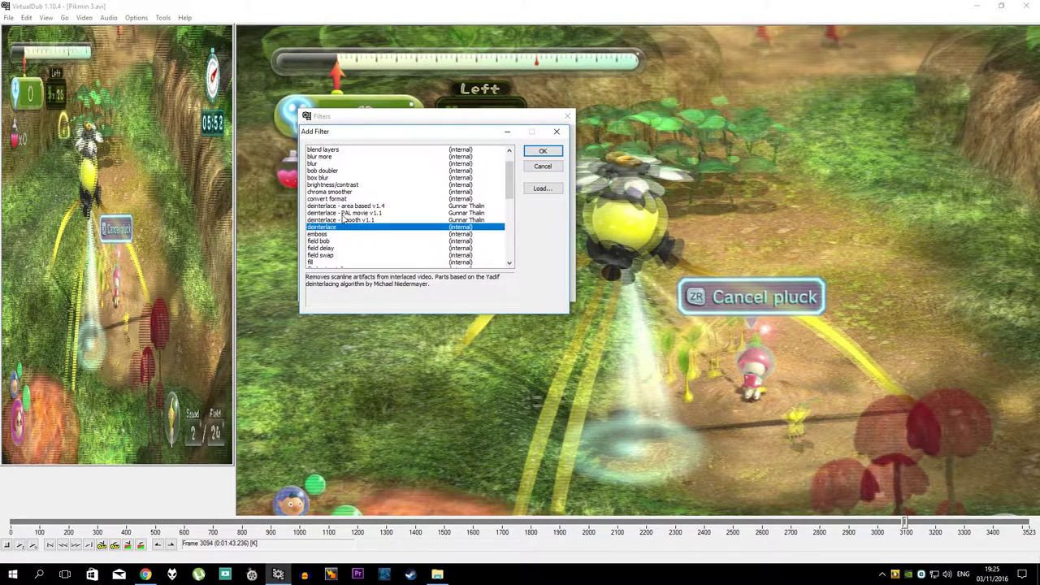
{"action": "left_click", "coordinate": [335, 235]}
{"action": "left_click", "coordinate": [336, 227]}
{"action": "left_click", "coordinate": [537, 153]}
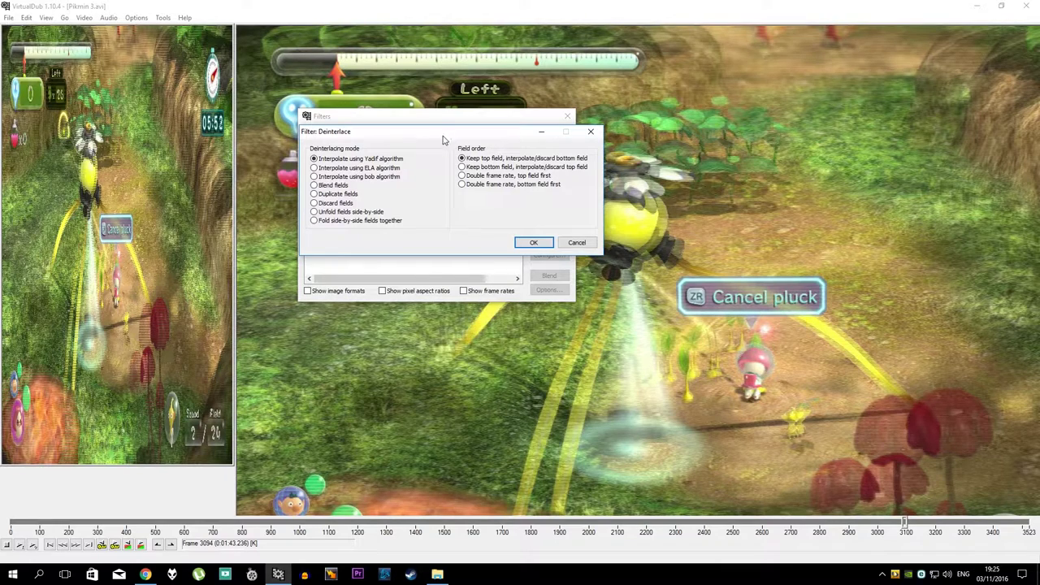
Step: Accept the deinterlace settings with Yadif interpolation and the top field kept, and apply the filter list
{"action": "left_click_drag", "start_coordinate": [443, 140], "coordinate": [442, 152]}
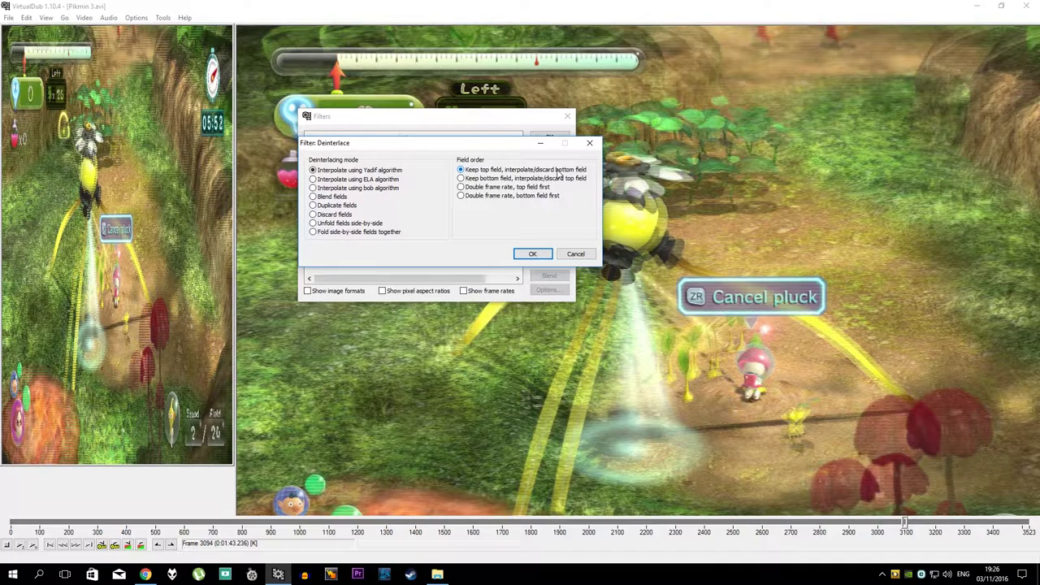
{"action": "left_click", "coordinate": [531, 255]}
{"action": "left_click", "coordinate": [550, 139]}
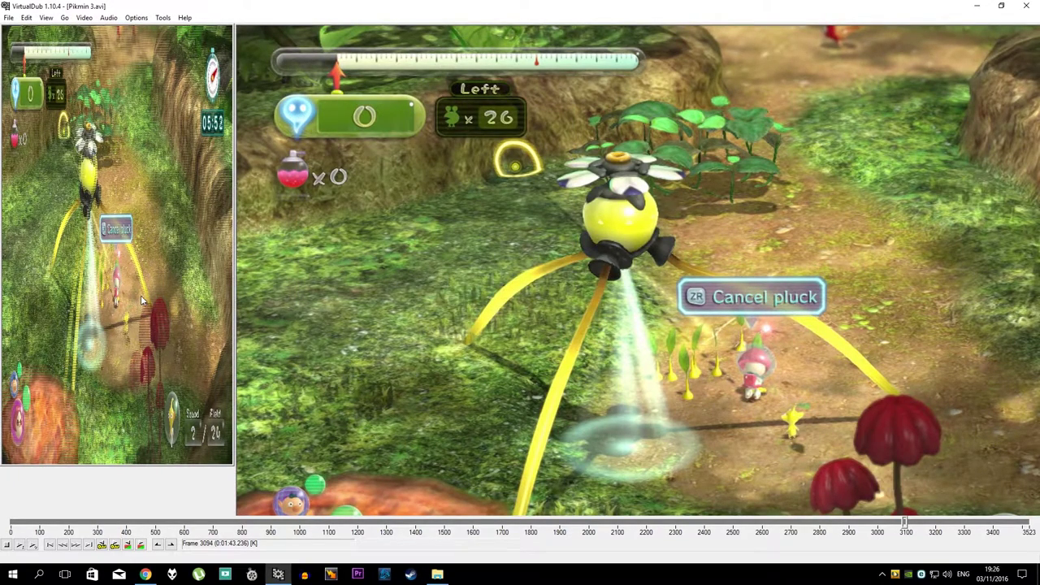
Step: Compare the source with the deinterlaced output at frame 3094, resizing the source preview, and advance frame by frame to frame 3128
{"action": "left_click_drag", "start_coordinate": [234, 294], "coordinate": [603, 276]}
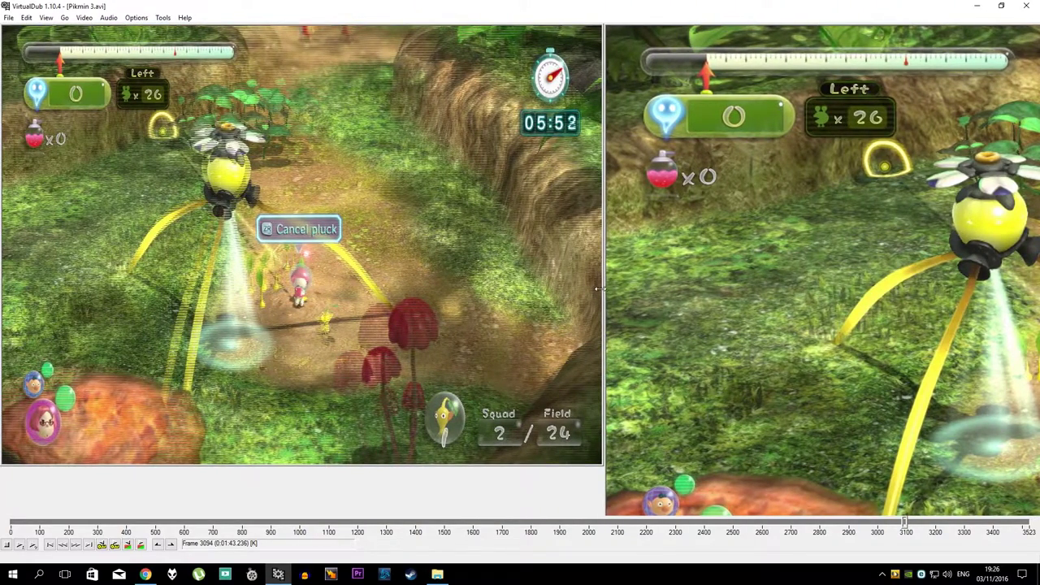
{"action": "left_click_drag", "start_coordinate": [600, 288], "coordinate": [222, 291]}
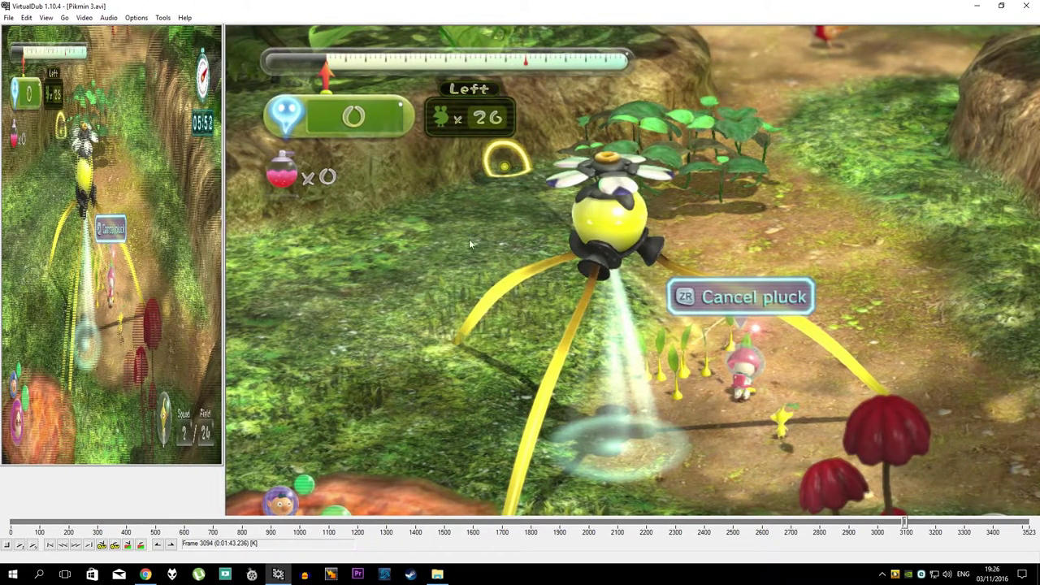
{"action": "key", "text": "Right"}
{"action": "key", "text": "Right"}
{"action": "key", "text": "Right"}
{"action": "key", "text": "Right"}
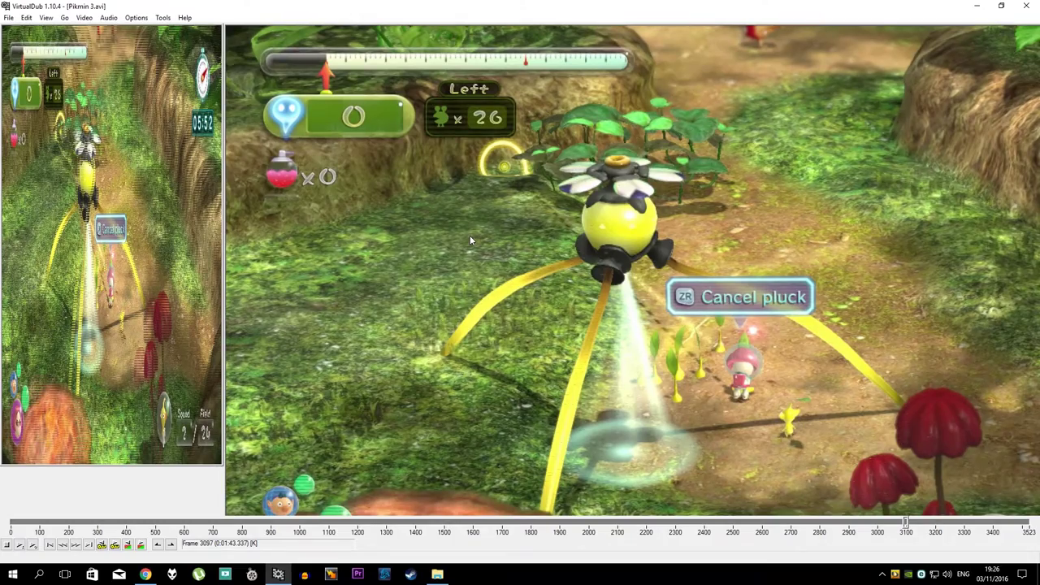
{"action": "key", "text": "Right"}
{"action": "key", "text": "Right"}
{"action": "key", "text": "Right"}
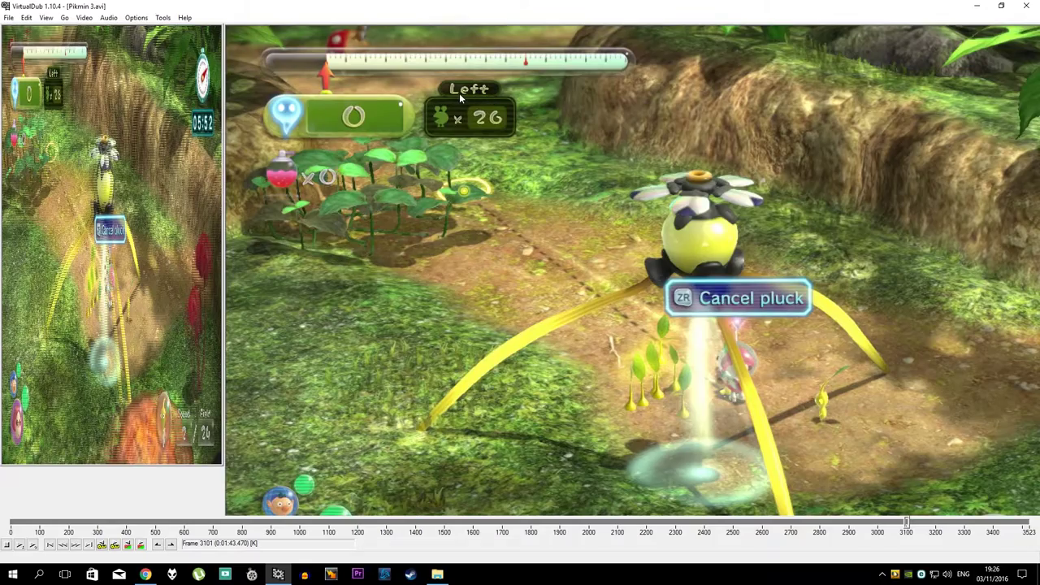
{"action": "key", "text": "Right"}
{"action": "key", "text": "Right"}
{"action": "key", "text": "Right"}
{"action": "key", "text": "Right"}
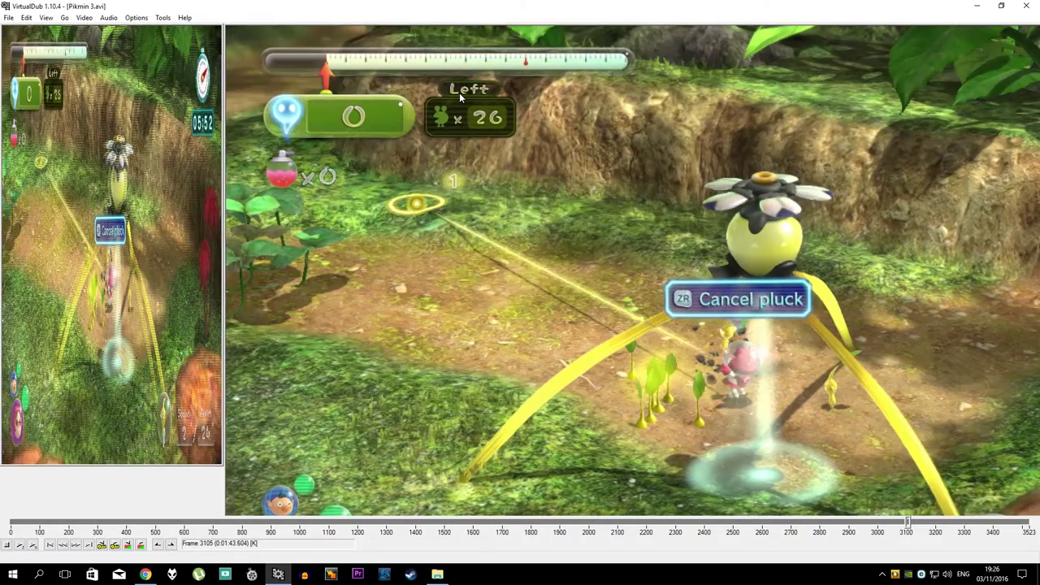
{"action": "key", "text": "Right"}
{"action": "key", "text": "Right"}
{"action": "key", "text": "Right"}
{"action": "key", "text": "Right"}
{"action": "key", "text": "Right"}
{"action": "key", "text": "Right"}
{"action": "key", "text": "Right"}
{"action": "key", "text": "Right"}
{"action": "key", "text": "Right"}
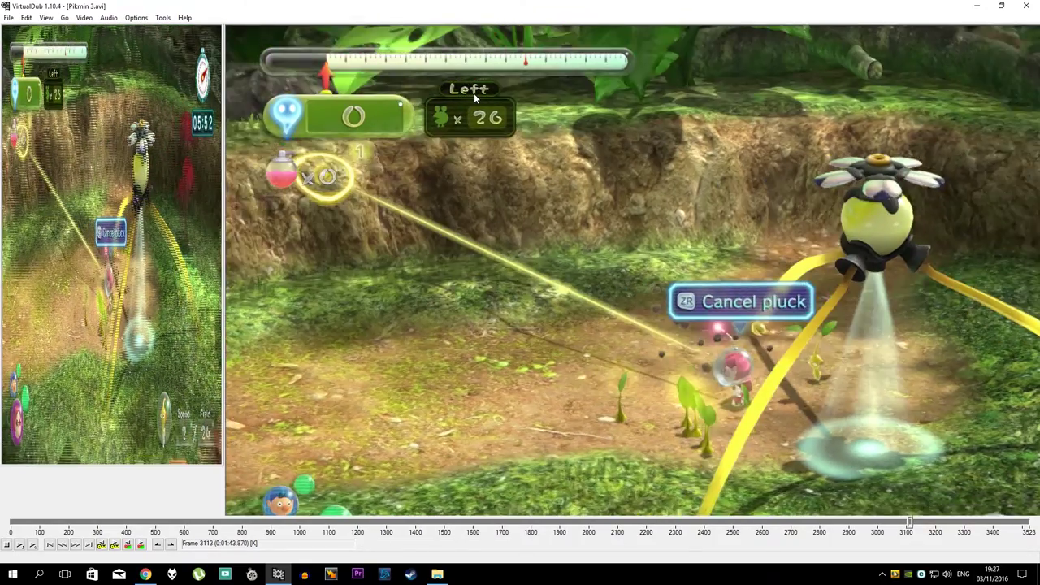
{"action": "key", "text": "Right"}
{"action": "key", "text": "Right"}
{"action": "key", "text": "Right"}
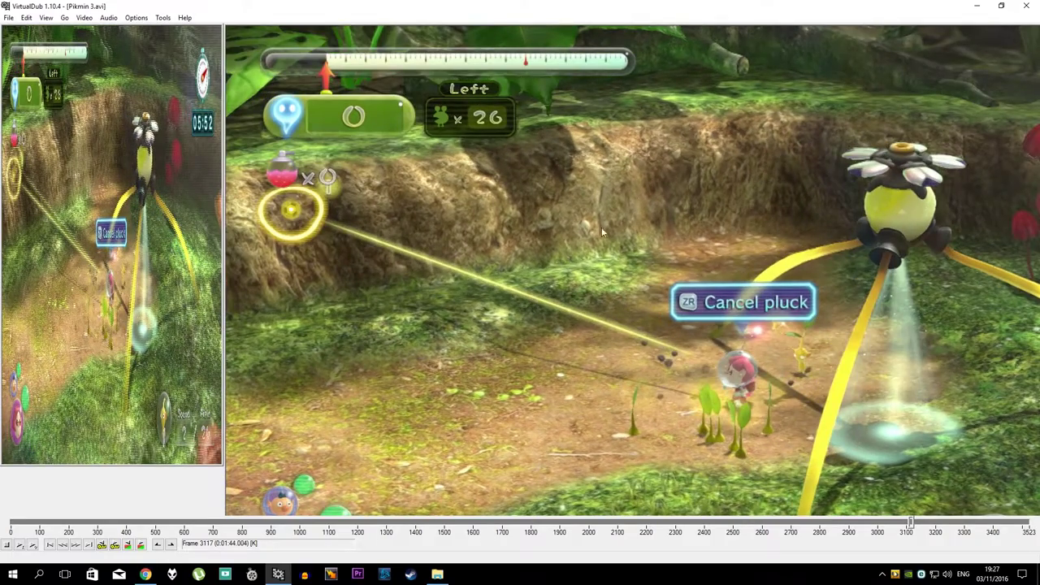
{"action": "key", "text": "Right"}
{"action": "key", "text": "Right"}
{"action": "key", "text": "Right"}
{"action": "key", "text": "Right"}
{"action": "key", "text": "Right"}
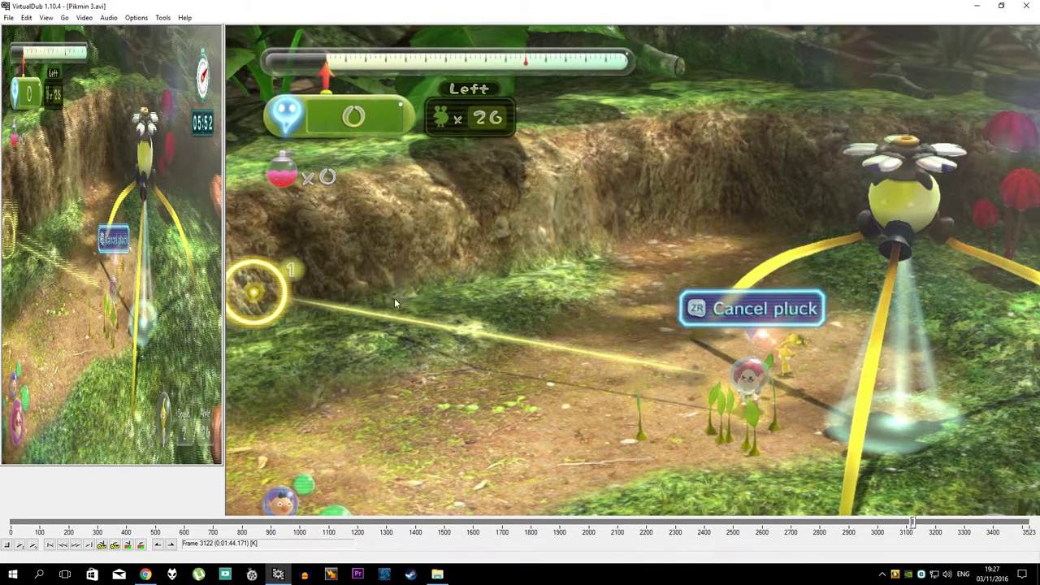
{"action": "key", "text": "Right"}
{"action": "key", "text": "Right"}
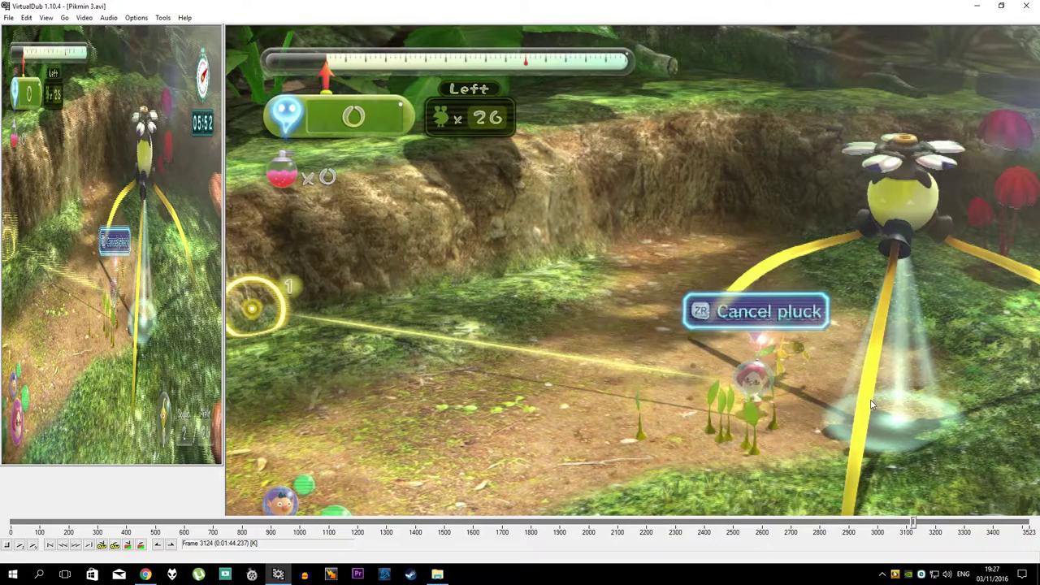
{"action": "key", "text": "Right"}
{"action": "key", "text": "Right"}
{"action": "key", "text": "Right"}
{"action": "key", "text": "Right"}
{"action": "key", "text": "Right"}
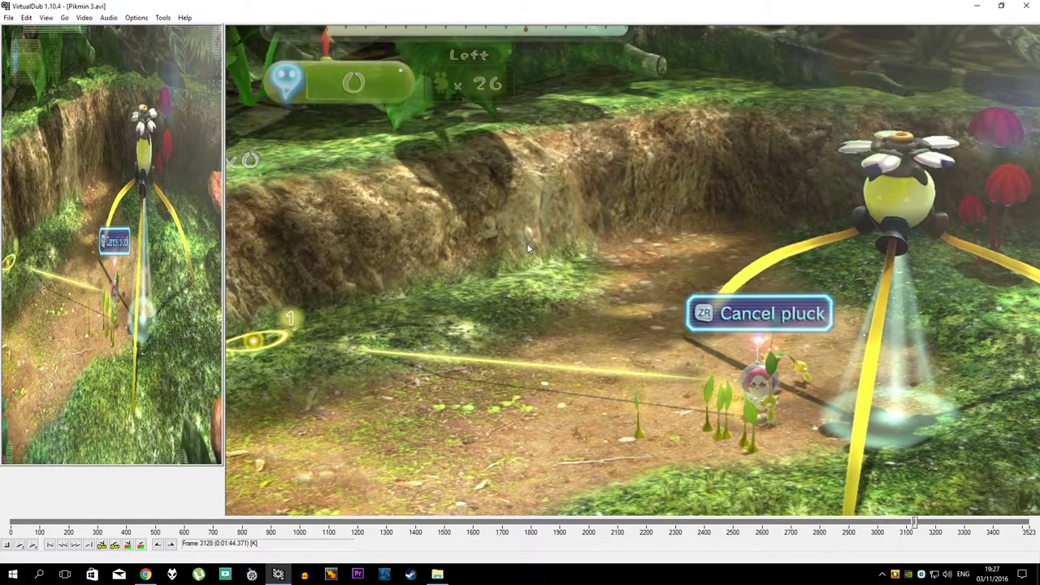
Step: Jump ahead to about frame 3180 and examine the deinterlaced output frame by frame up to frame 3186
{"action": "left_click_drag", "start_coordinate": [916, 525], "coordinate": [931, 524]}
{"action": "key", "text": "Right"}
{"action": "key", "text": "Right"}
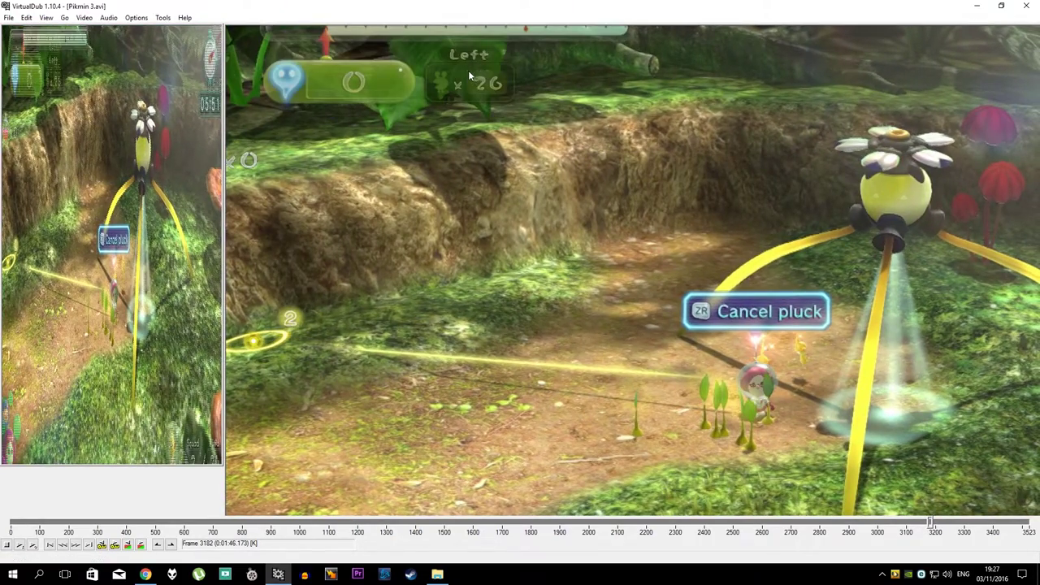
{"action": "key", "text": "Right"}
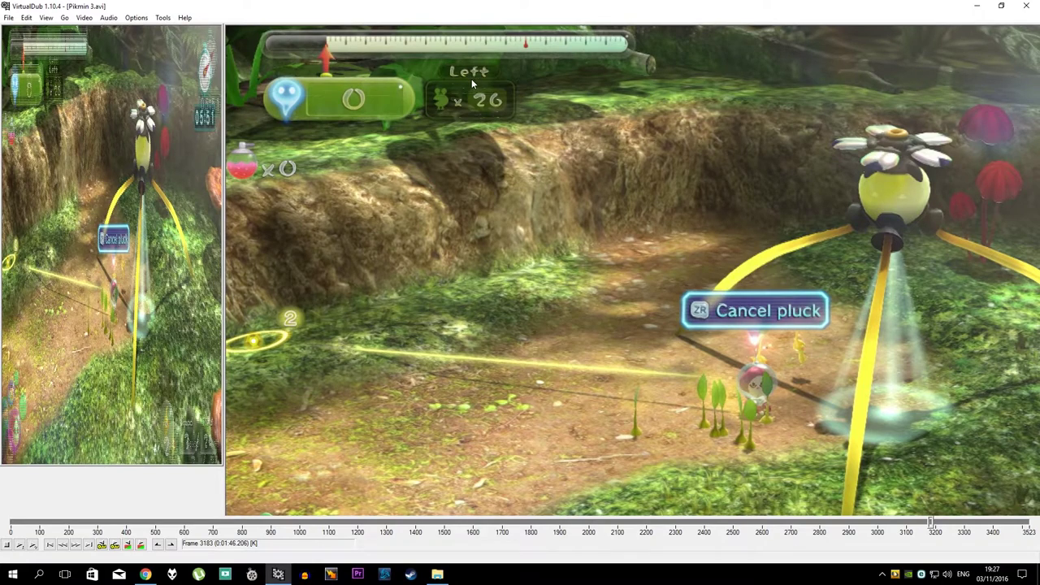
{"action": "key", "text": "Right"}
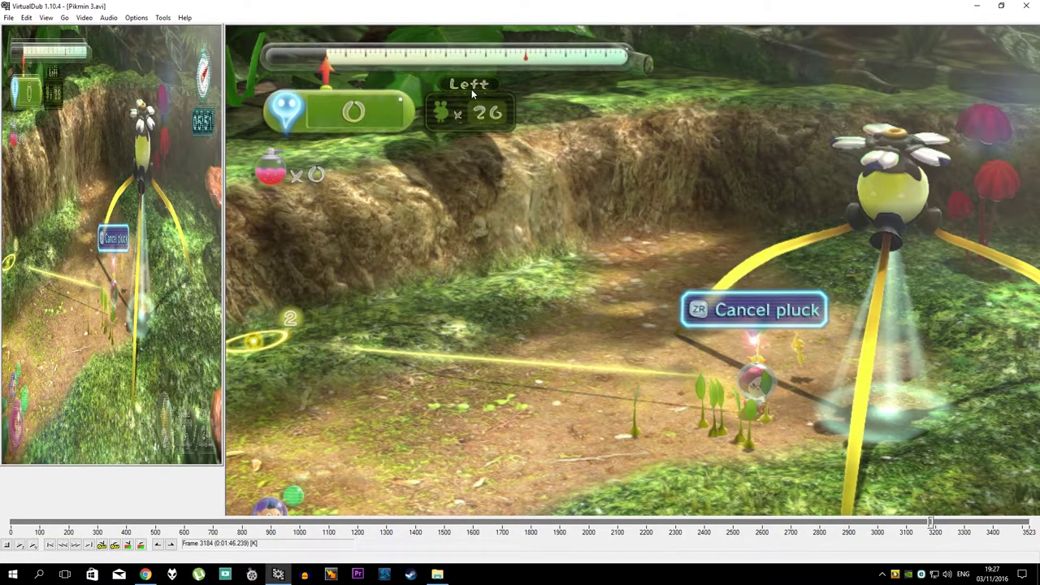
{"action": "key", "text": "Right"}
{"action": "key", "text": "Right"}
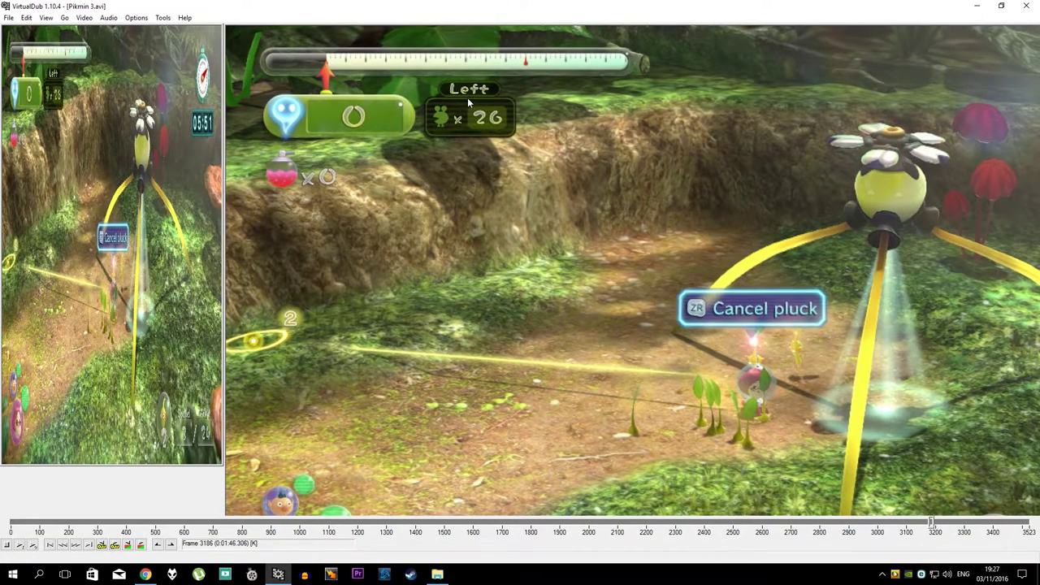
Step: Step back to frame 3184, and examine the deinterlaced output frame by frame up to about frame 3192
{"action": "key", "text": "Left"}
{"action": "key", "text": "Left"}
{"action": "key", "text": "Left"}
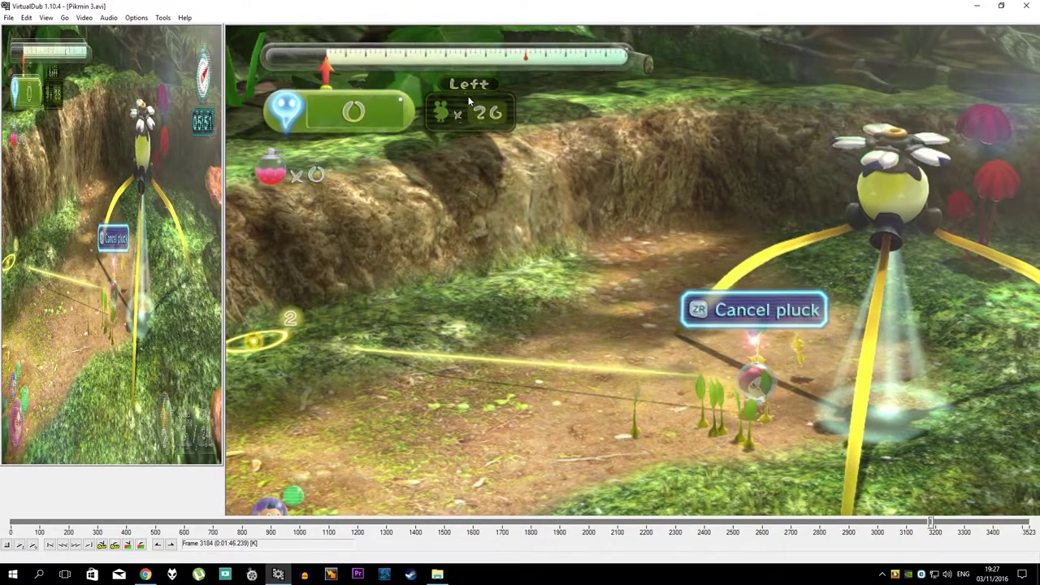
{"action": "key", "text": "Right"}
{"action": "key", "text": "Right"}
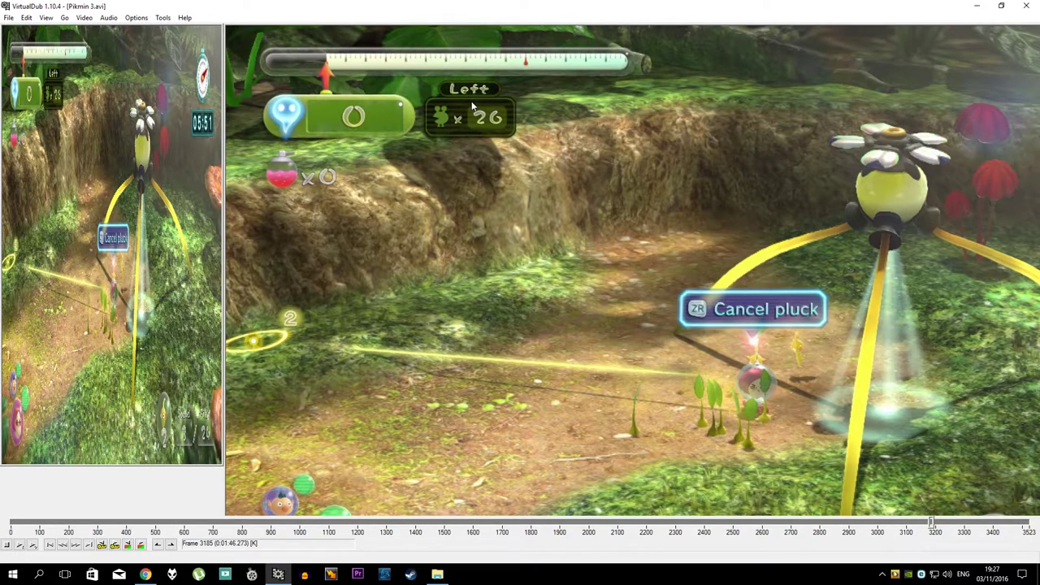
{"action": "key", "text": "Right"}
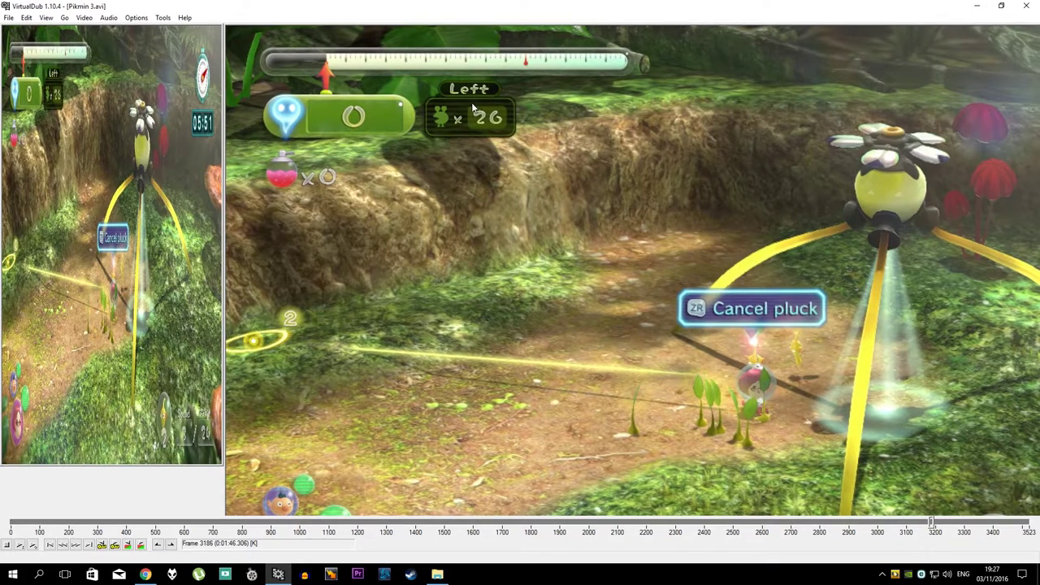
{"action": "key", "text": "Right"}
{"action": "key", "text": "Right"}
{"action": "key", "text": "Right"}
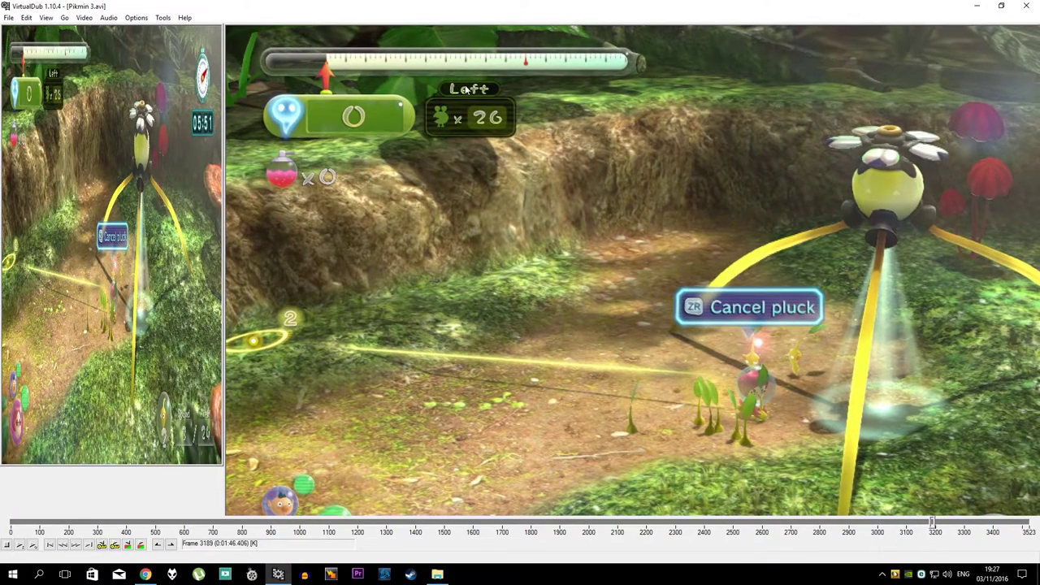
{"action": "key", "text": "Right"}
{"action": "key", "text": "Right"}
{"action": "key", "text": "Right"}
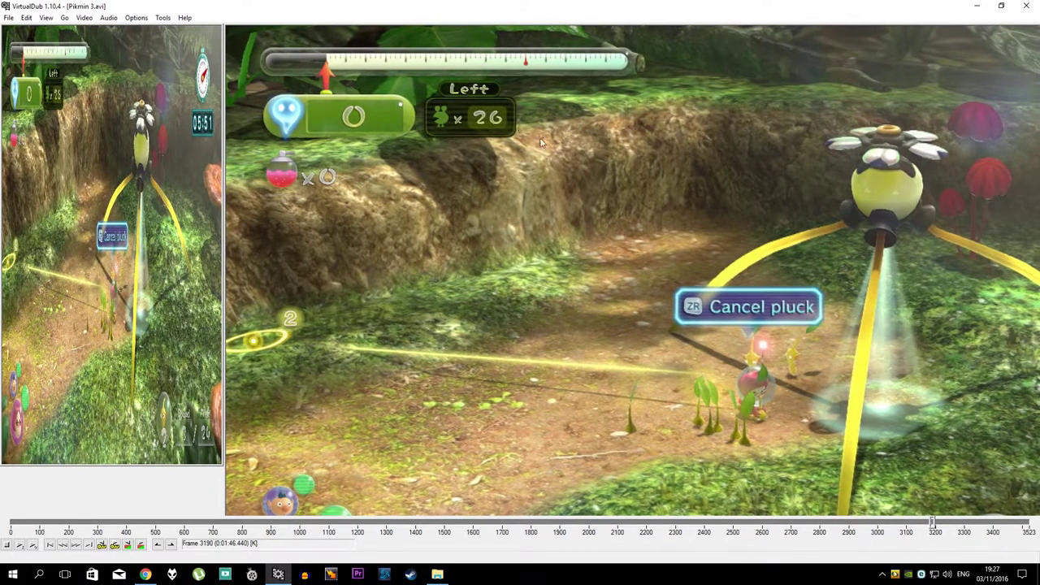
Step: Switch the deinterlace filter's mode to ELA interpolation and apply the filter list
{"action": "left_click", "coordinate": [83, 17]}
{"action": "left_click", "coordinate": [107, 31]}
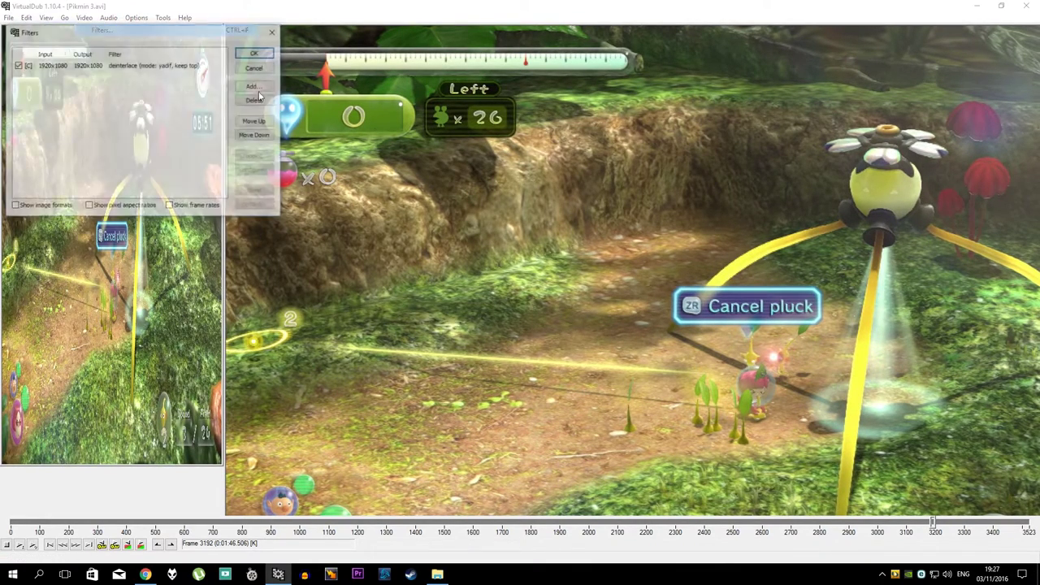
{"action": "left_click_drag", "start_coordinate": [155, 29], "coordinate": [193, 153]}
{"action": "double_click", "coordinate": [170, 177]}
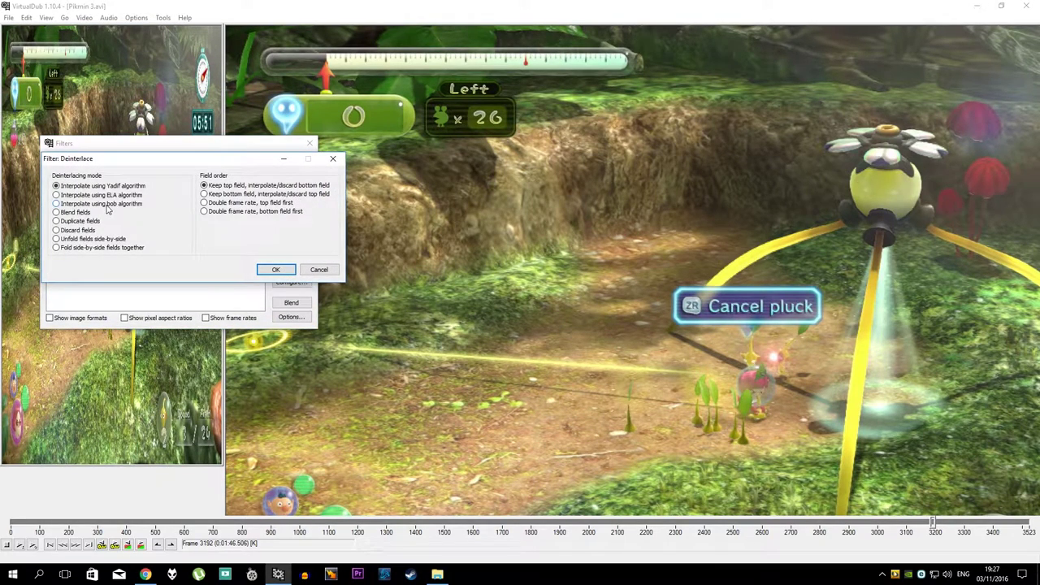
{"action": "left_click", "coordinate": [112, 196]}
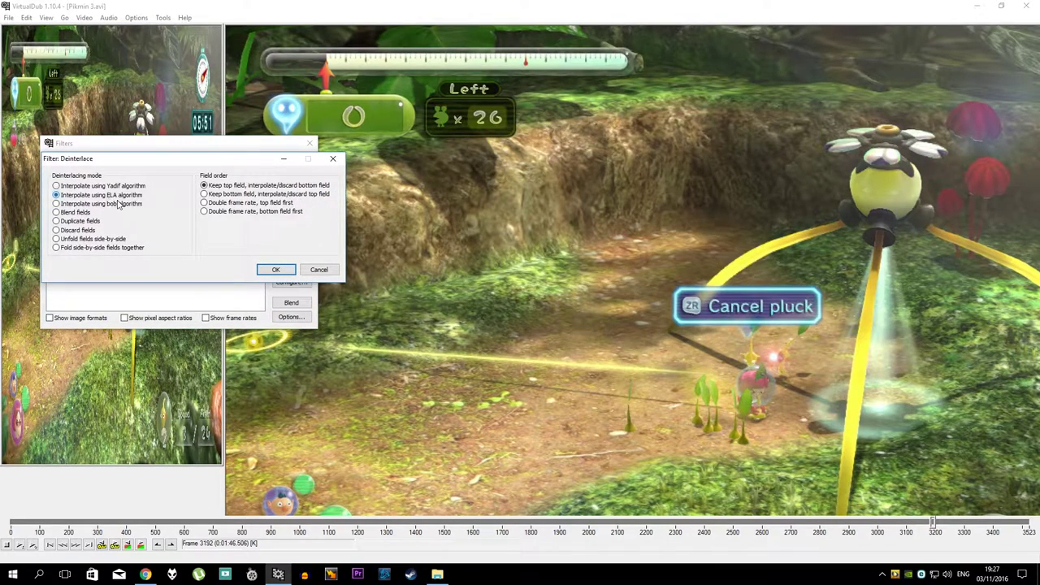
{"action": "left_click", "coordinate": [275, 269]}
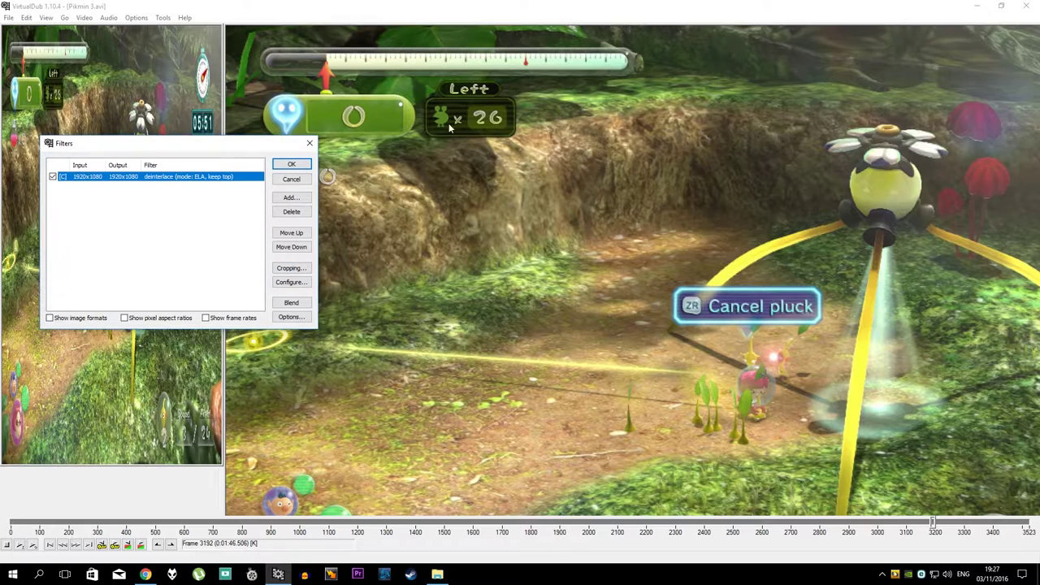
{"action": "left_click", "coordinate": [291, 165]}
Step: Examine the ELA-deinterlaced output frame by frame from frame 3192 up to frame 3209
{"action": "key", "text": "Right"}
{"action": "key", "text": "Right"}
{"action": "key", "text": "Right"}
{"action": "key", "text": "Right"}
{"action": "key", "text": "Right"}
{"action": "key", "text": "Right"}
{"action": "key", "text": "Right"}
{"action": "key", "text": "Right"}
{"action": "key", "text": "Right"}
{"action": "key", "text": "Right"}
{"action": "key", "text": "Right"}
{"action": "key", "text": "Right"}
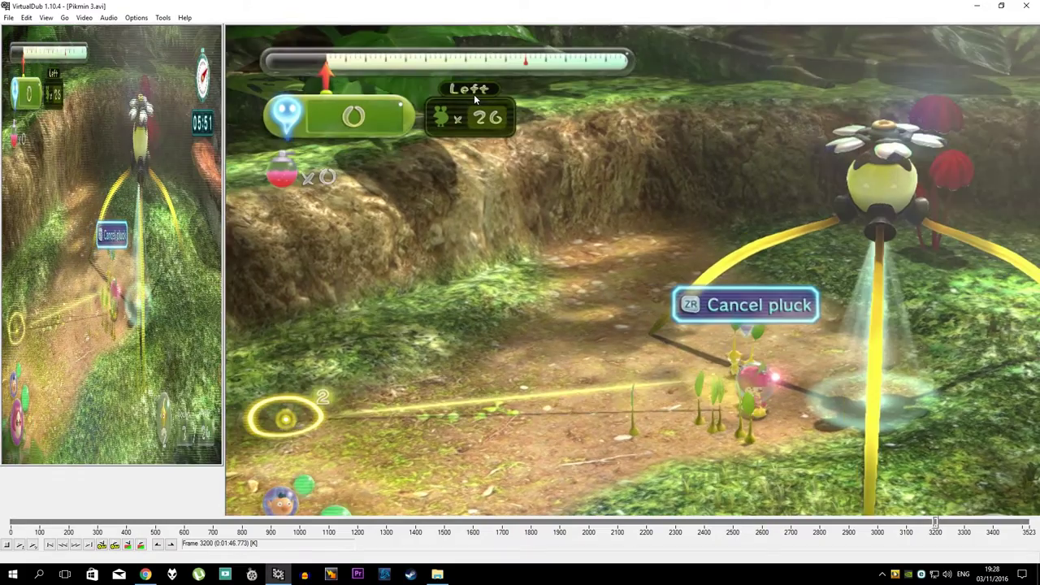
{"action": "key", "text": "Right"}
{"action": "key", "text": "Right"}
{"action": "key", "text": "Right"}
{"action": "key", "text": "Right"}
{"action": "key", "text": "Right"}
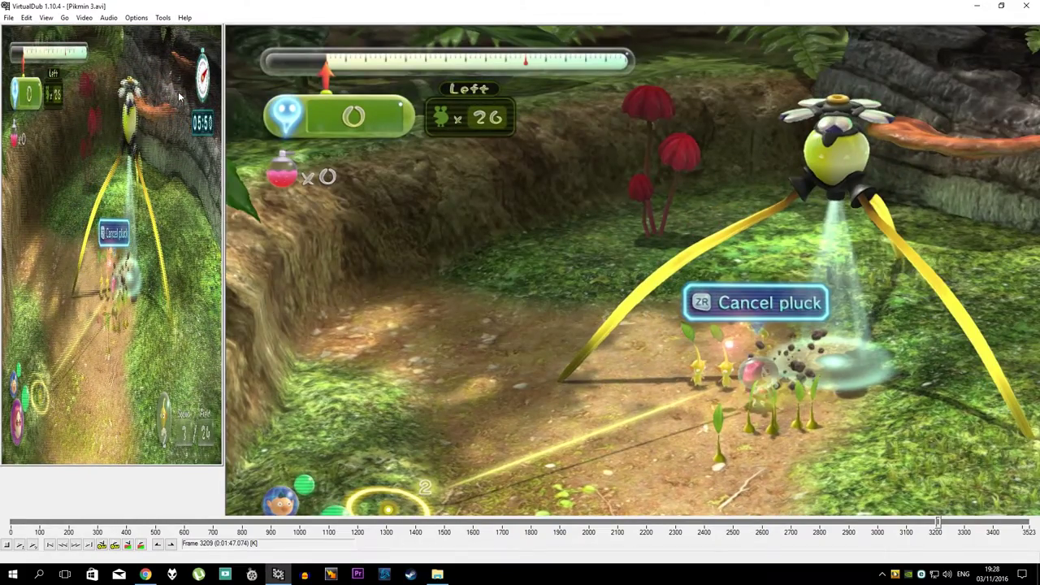
Step: Set the deinterlace filter's mode back to Yadif interpolation and apply the filter list
{"action": "left_click", "coordinate": [84, 17]}
{"action": "left_click", "coordinate": [106, 29]}
{"action": "double_click", "coordinate": [144, 71]}
{"action": "left_click", "coordinate": [84, 75]}
{"action": "left_click", "coordinate": [239, 157]}
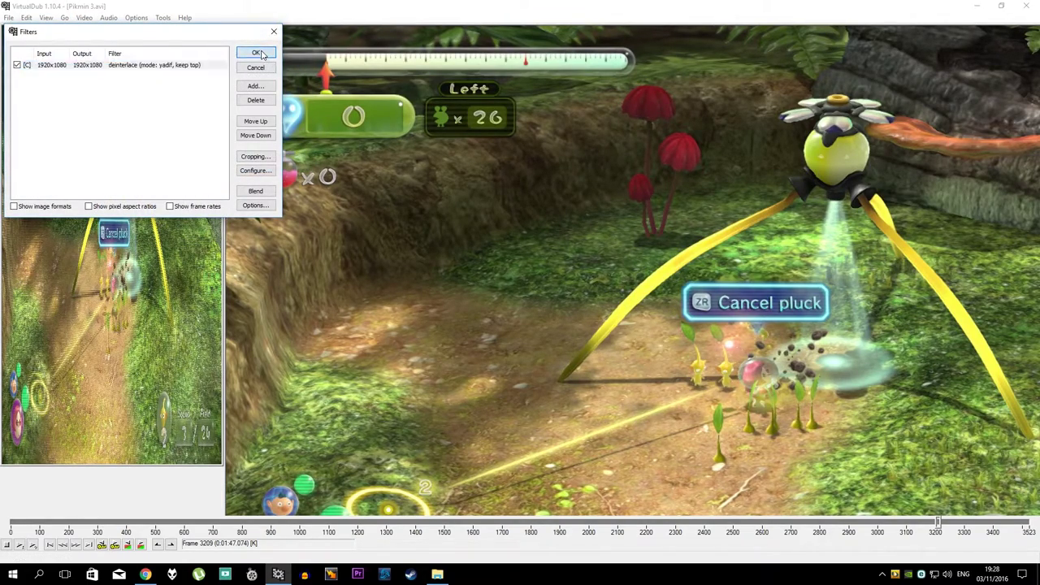
{"action": "left_click", "coordinate": [257, 53]}
Step: Examine the Yadif-deinterlaced output frame by frame from frame 3209 up to about frame 3227
{"action": "key", "text": "Right"}
{"action": "key", "text": "Right"}
{"action": "key", "text": "Right"}
{"action": "key", "text": "Right"}
{"action": "key", "text": "Right"}
{"action": "key", "text": "Right"}
{"action": "key", "text": "Right"}
{"action": "key", "text": "Right"}
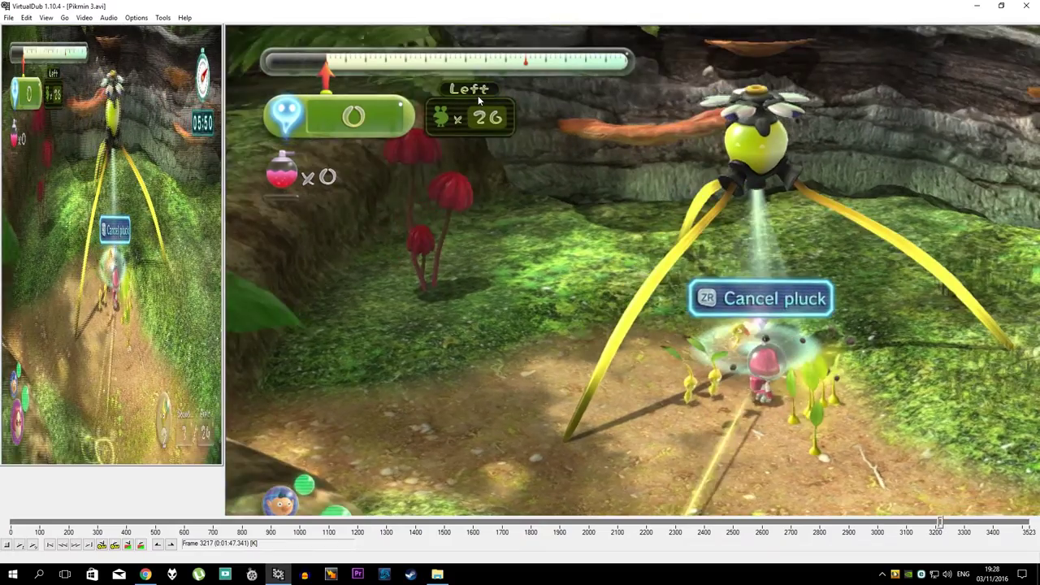
{"action": "key", "text": "Right"}
{"action": "key", "text": "Right"}
{"action": "key", "text": "Right"}
{"action": "key", "text": "Right"}
{"action": "key", "text": "Right"}
{"action": "key", "text": "Right"}
{"action": "key", "text": "Right"}
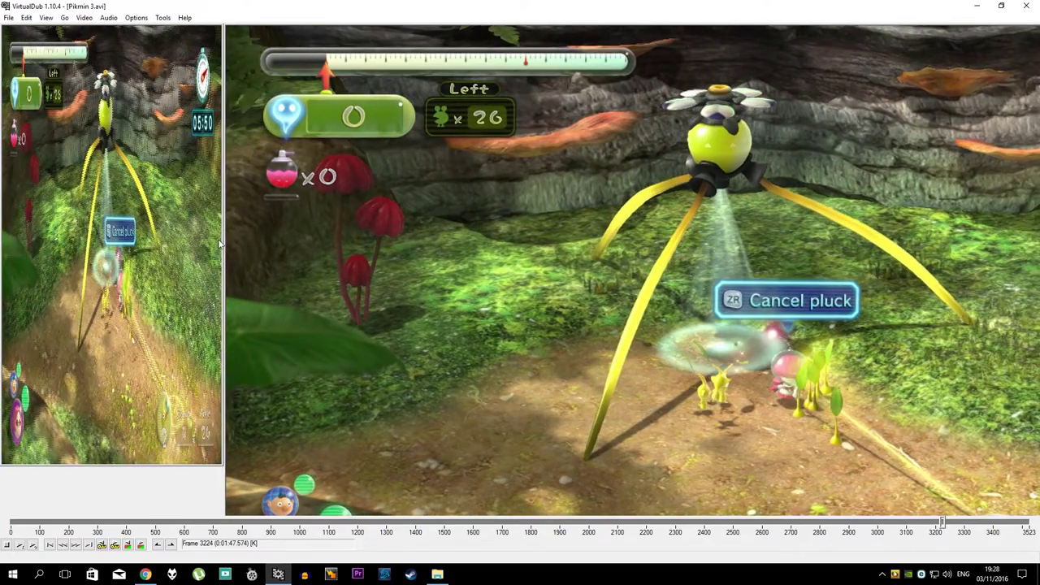
{"action": "key", "text": "Right"}
{"action": "key", "text": "Right"}
Step: Widen the source preview, jump back to about frame 3062, and compare source and output frame by frame up to frame 3074
{"action": "left_click_drag", "start_coordinate": [218, 242], "coordinate": [545, 244]}
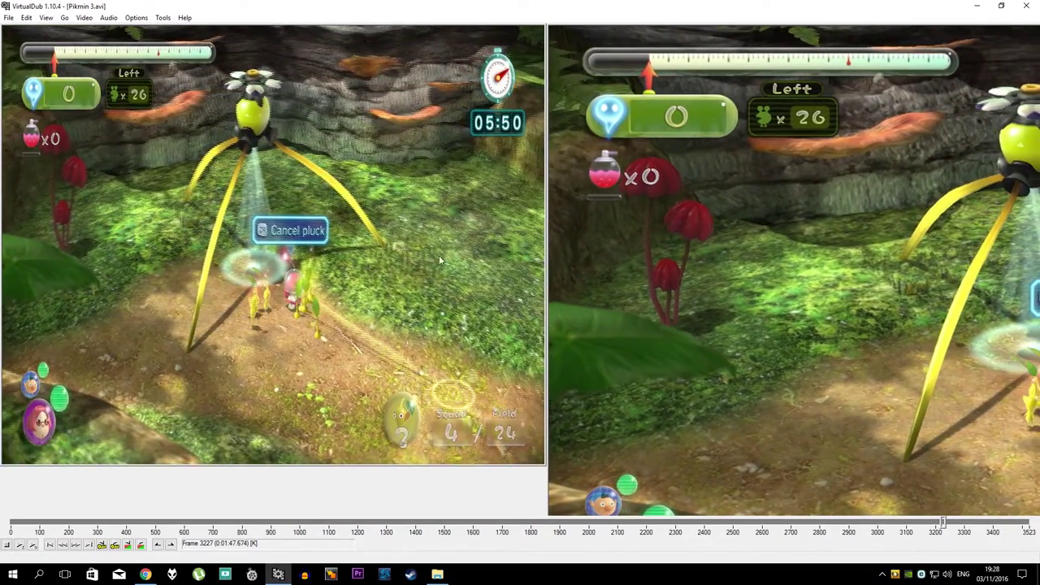
{"action": "left_click_drag", "start_coordinate": [942, 523], "coordinate": [896, 522]}
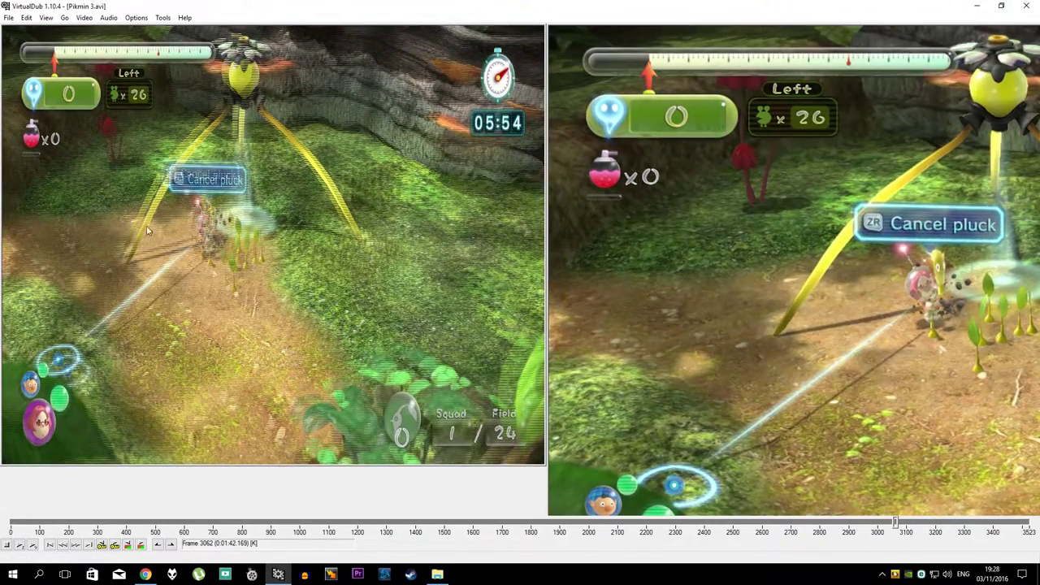
{"action": "key", "text": "Right"}
{"action": "key", "text": "Right"}
{"action": "key", "text": "Right"}
{"action": "key", "text": "Right"}
{"action": "key", "text": "Right"}
{"action": "key", "text": "Right"}
{"action": "key", "text": "Right"}
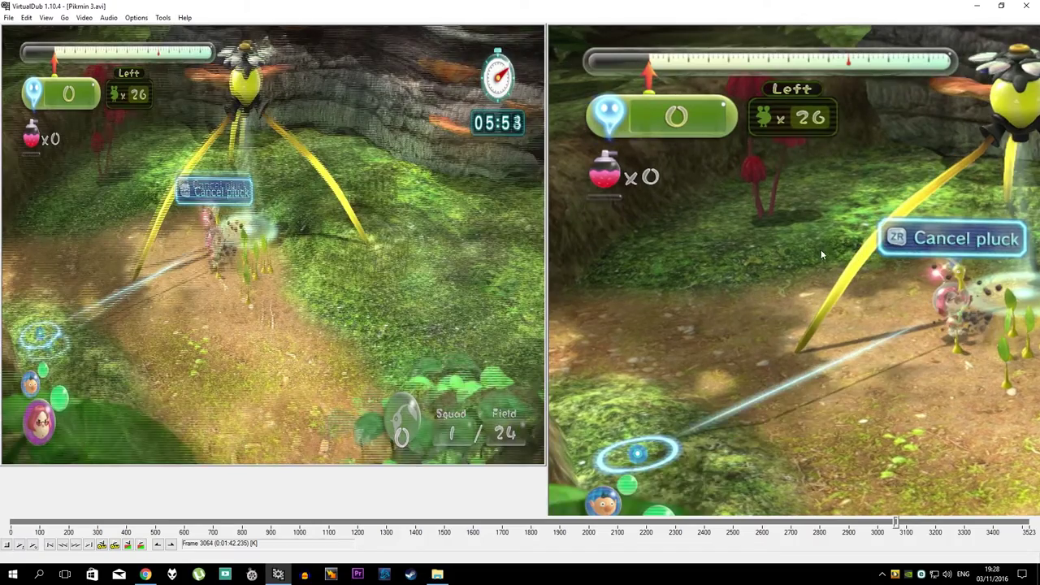
{"action": "key", "text": "Right"}
{"action": "key", "text": "Right"}
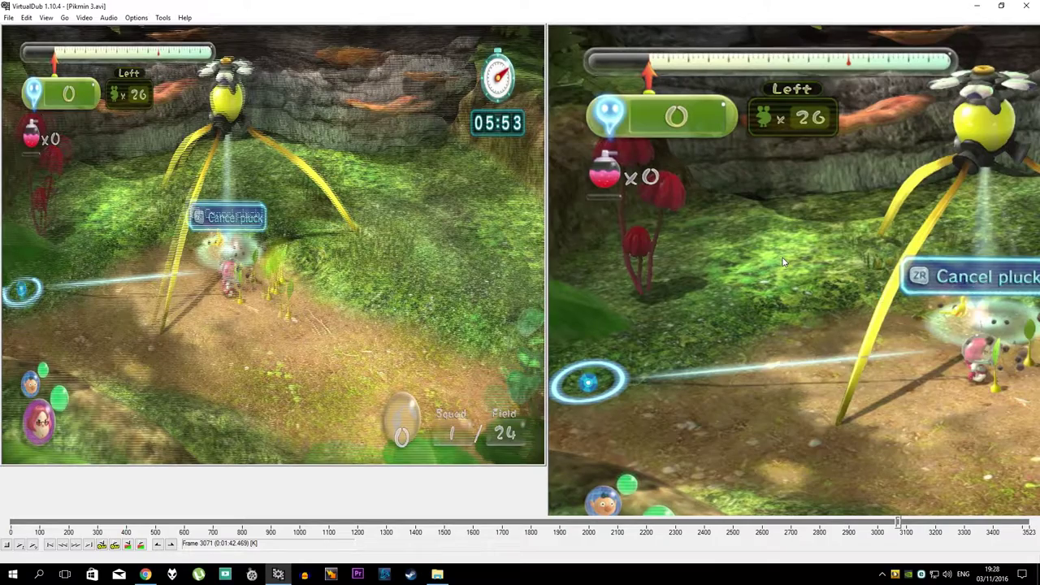
{"action": "key", "text": "Right"}
{"action": "key", "text": "Right"}
{"action": "key", "text": "Right"}
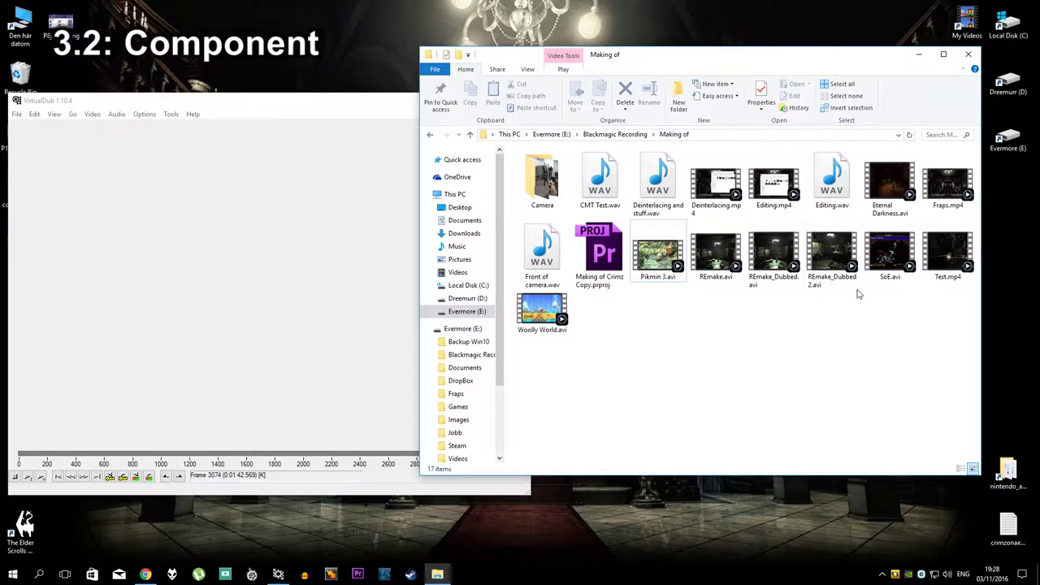
Step: Load Eternal Darkness.avi from the Making of folder into VirtualDub and maximize the VirtualDub window
{"action": "left_click", "coordinate": [897, 190]}
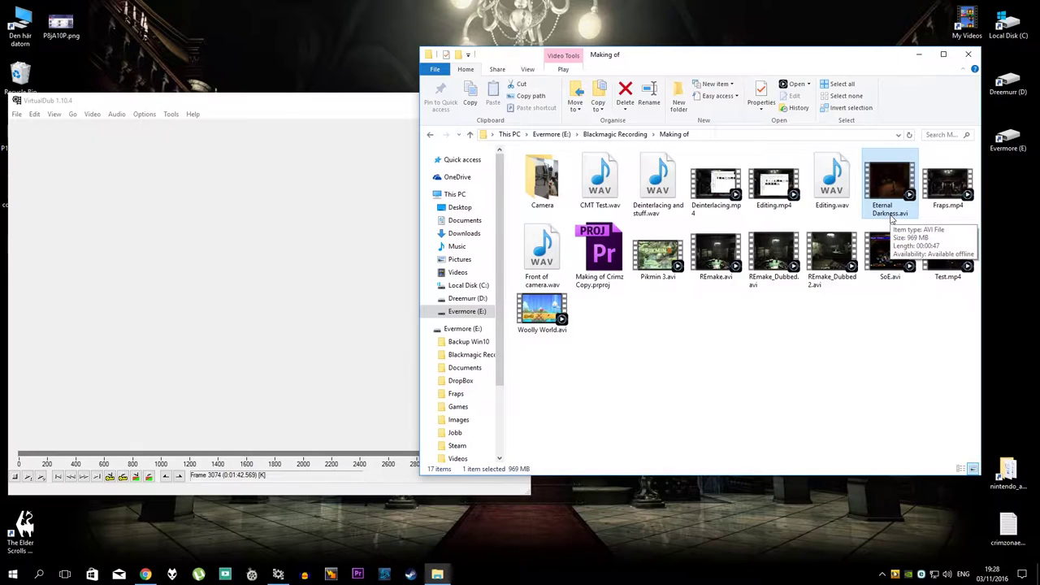
{"action": "left_click", "coordinate": [747, 325]}
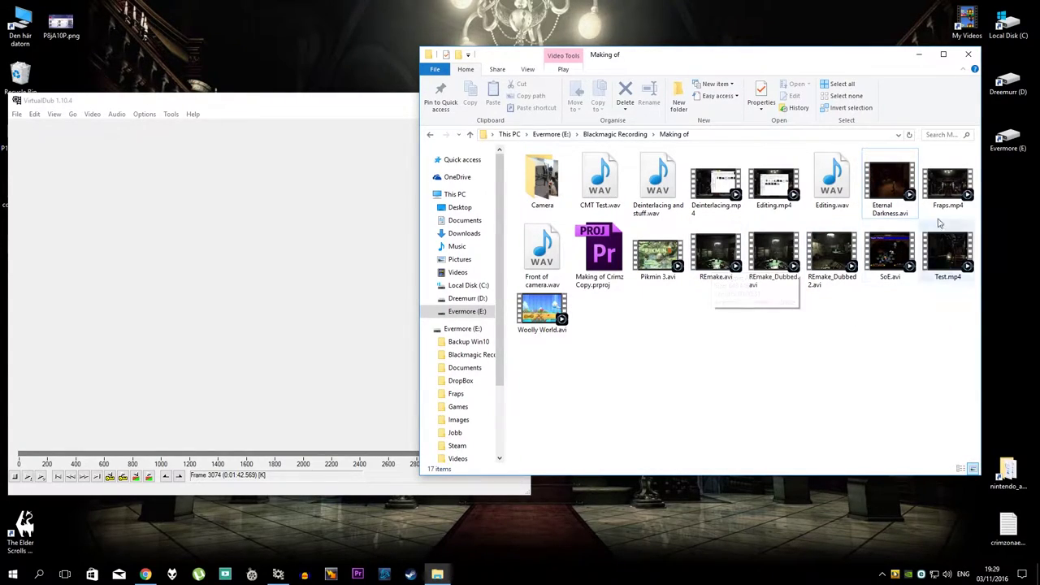
{"action": "left_click_drag", "start_coordinate": [890, 185], "coordinate": [213, 292]}
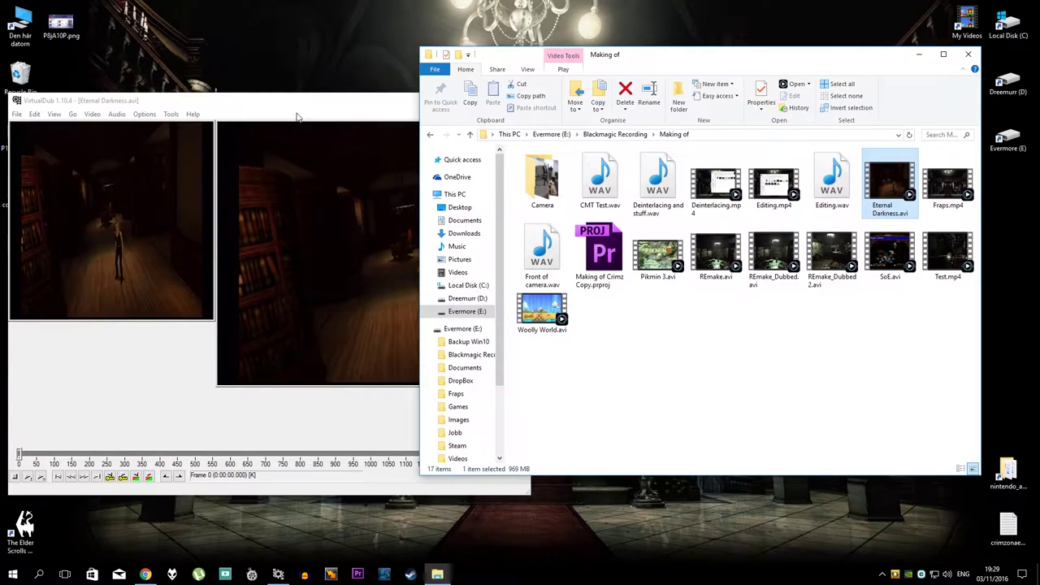
{"action": "double_click", "coordinate": [309, 106]}
Step: Set the zoom of both the source and output previews to 100%
{"action": "right_click", "coordinate": [154, 260]}
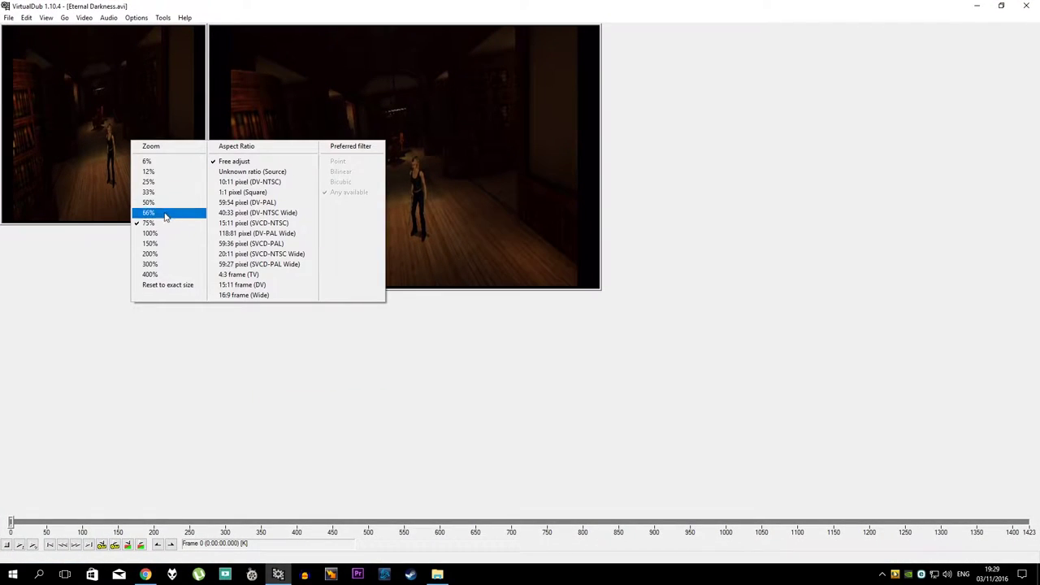
{"action": "left_click", "coordinate": [158, 234]}
{"action": "right_click", "coordinate": [611, 195]}
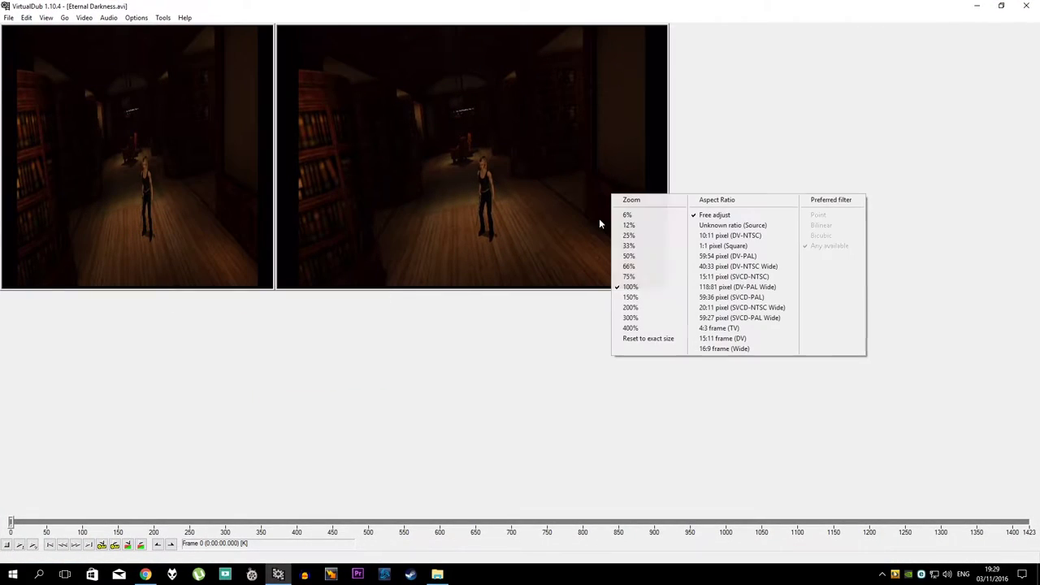
{"action": "left_click", "coordinate": [638, 285]}
Step: Delete the deinterlace filter from the video's filter list and apply the list
{"action": "left_click", "coordinate": [82, 18]}
{"action": "left_click", "coordinate": [101, 30]}
{"action": "left_click", "coordinate": [122, 65]}
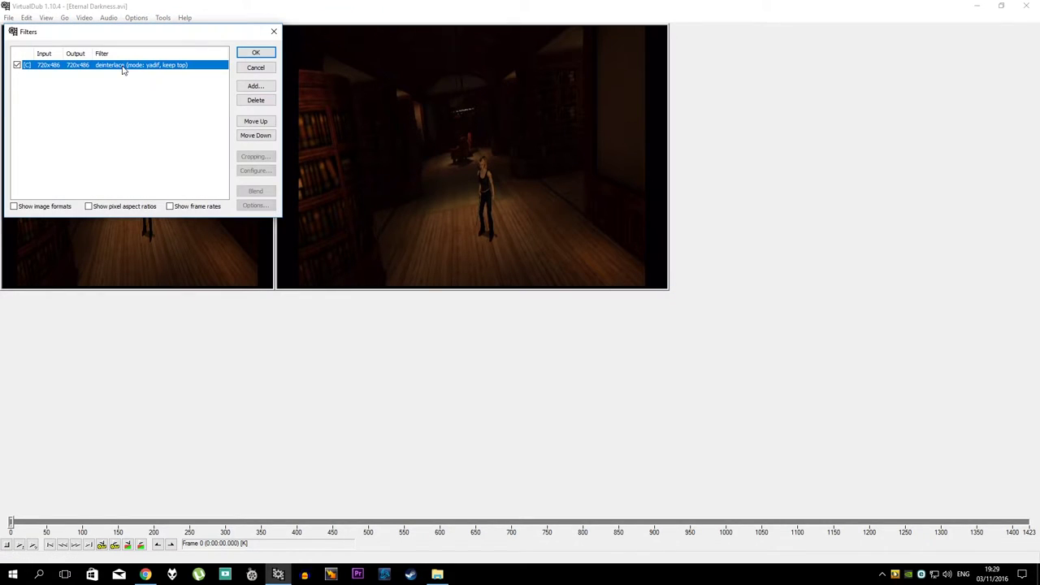
{"action": "left_click", "coordinate": [255, 100]}
{"action": "left_click", "coordinate": [255, 54]}
Step: Set the aspect ratio of both the source and output previews to Unknown ratio (Source)
{"action": "right_click", "coordinate": [187, 218]}
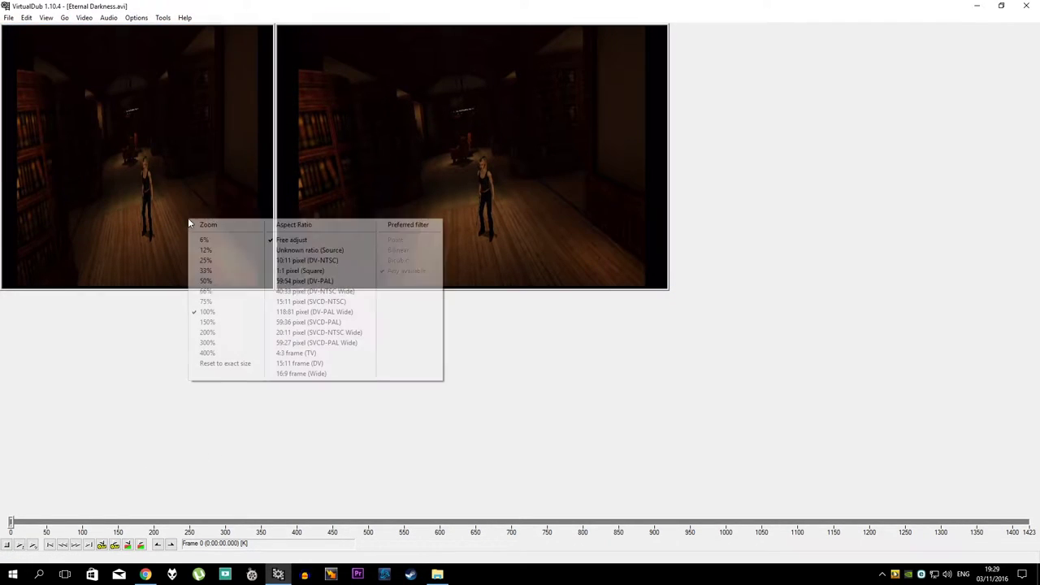
{"action": "left_click", "coordinate": [299, 254]}
{"action": "right_click", "coordinate": [548, 124]}
{"action": "left_click", "coordinate": [642, 157]}
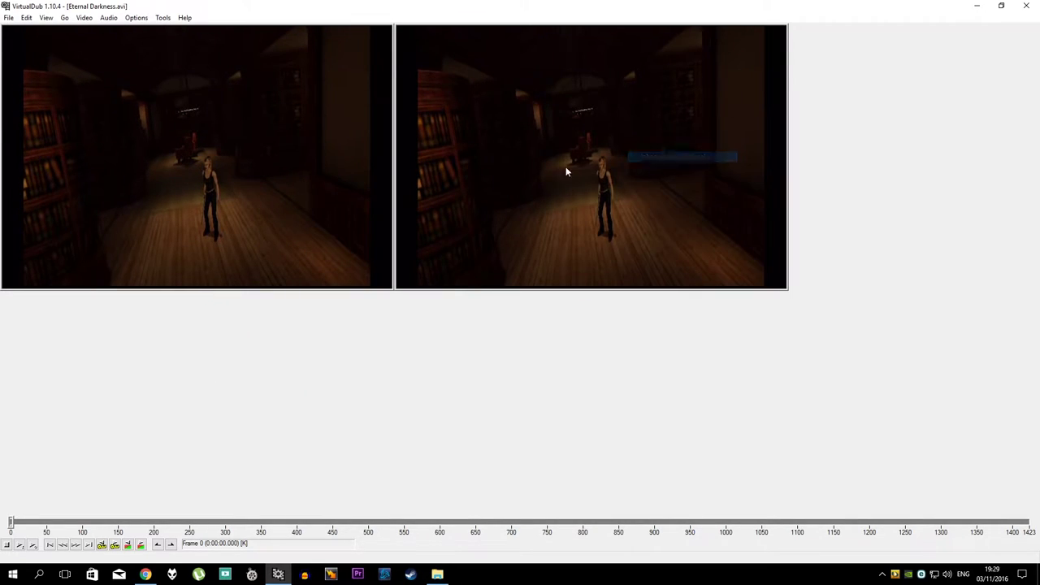
Step: Move to frame 217, enlarge the output preview to 150%, and leave the source preview at 100% after trying 150%
{"action": "left_click_drag", "start_coordinate": [11, 523], "coordinate": [168, 522]}
{"action": "right_click", "coordinate": [243, 231]}
{"action": "left_click", "coordinate": [281, 331]}
{"action": "right_click", "coordinate": [708, 173]}
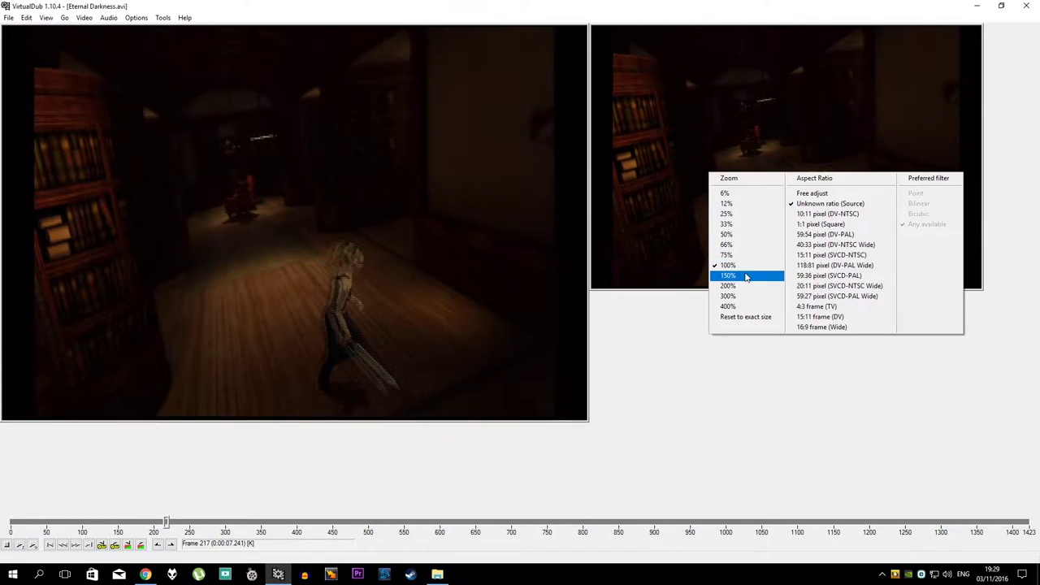
{"action": "left_click", "coordinate": [746, 277]}
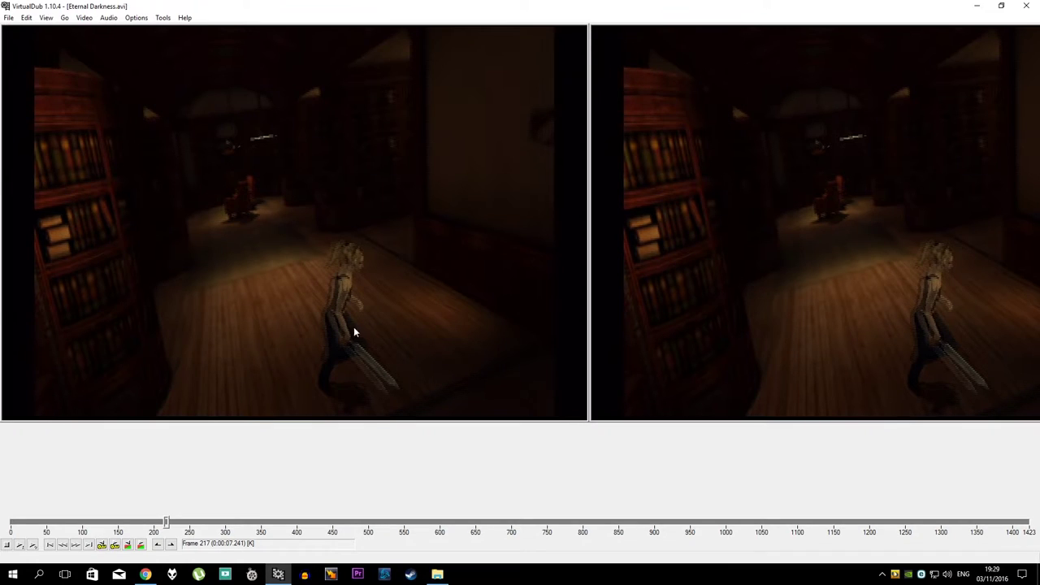
{"action": "right_click", "coordinate": [398, 223]}
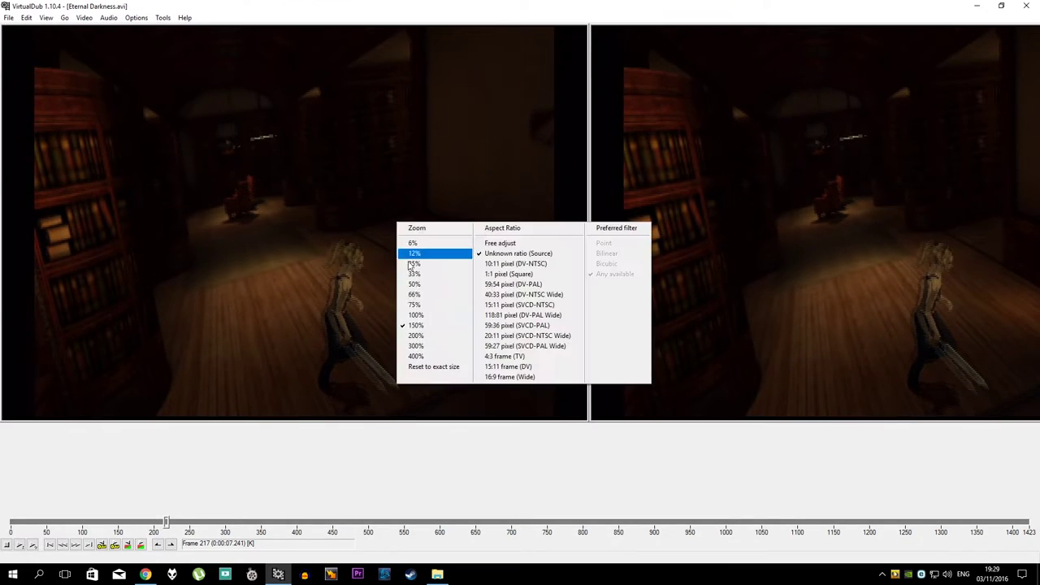
{"action": "left_click", "coordinate": [422, 318]}
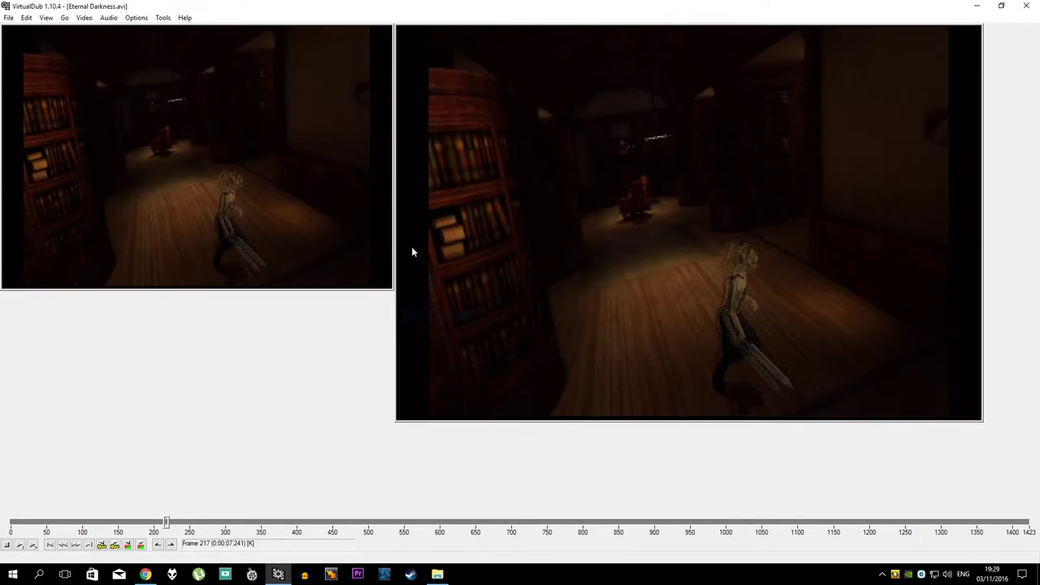
Step: Open the video's filter list and select bob doubler among the filters that can be added
{"action": "left_click", "coordinate": [84, 17]}
{"action": "left_click", "coordinate": [103, 32]}
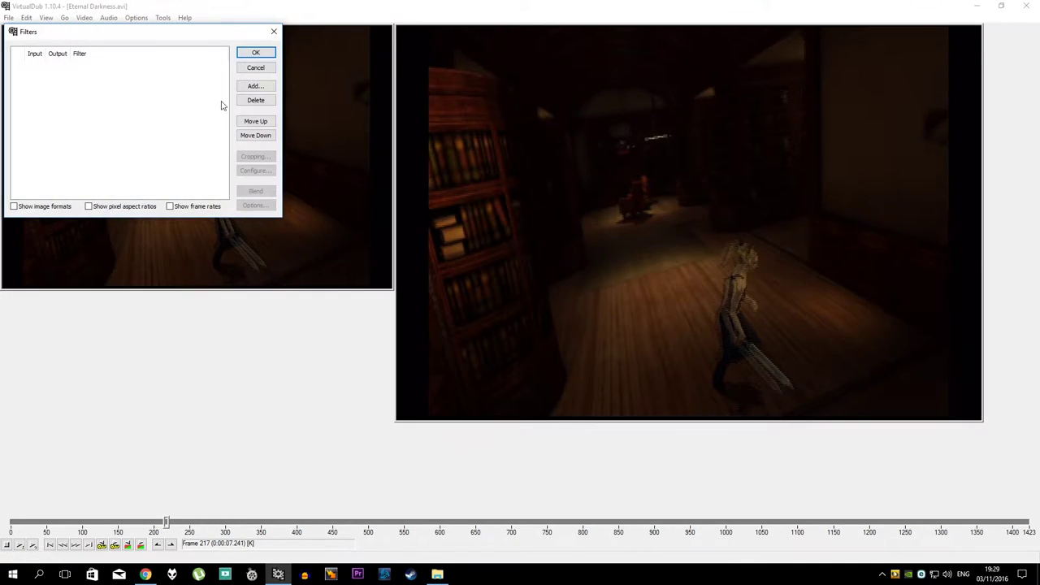
{"action": "left_click_drag", "start_coordinate": [209, 31], "coordinate": [261, 61]}
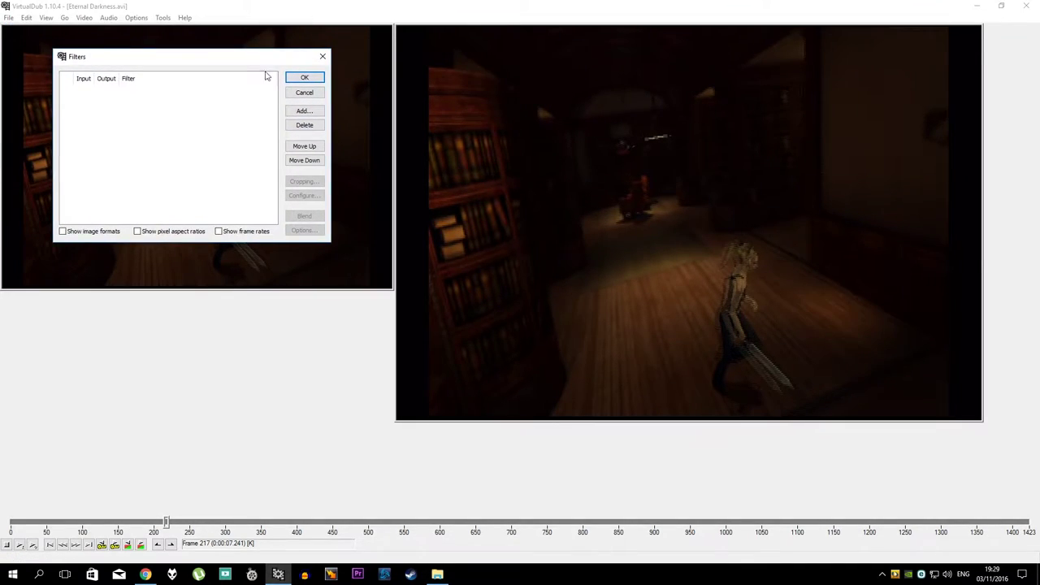
{"action": "left_click", "coordinate": [299, 110]}
{"action": "left_click", "coordinate": [78, 190]}
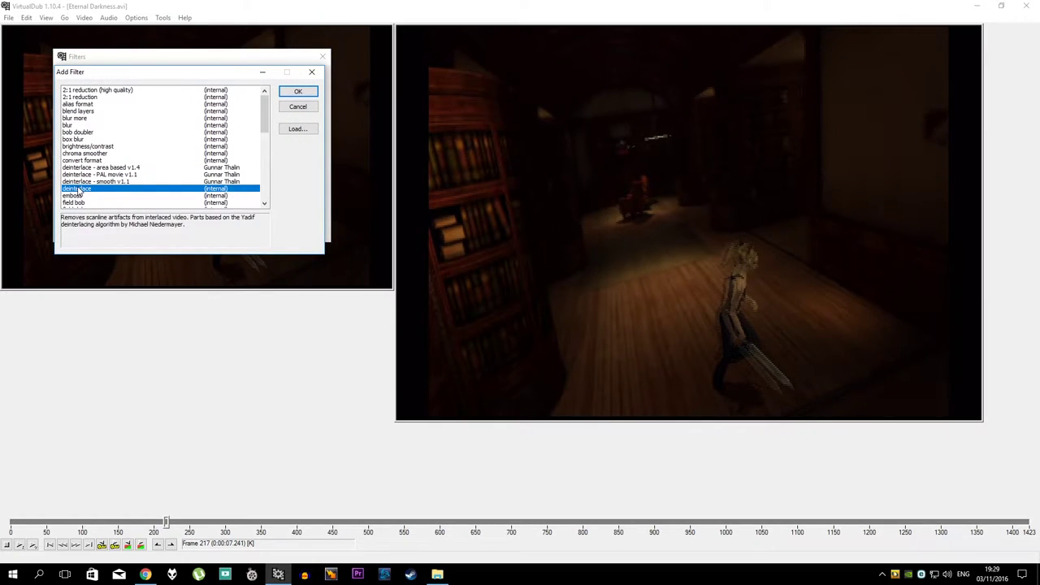
{"action": "left_click", "coordinate": [84, 132]}
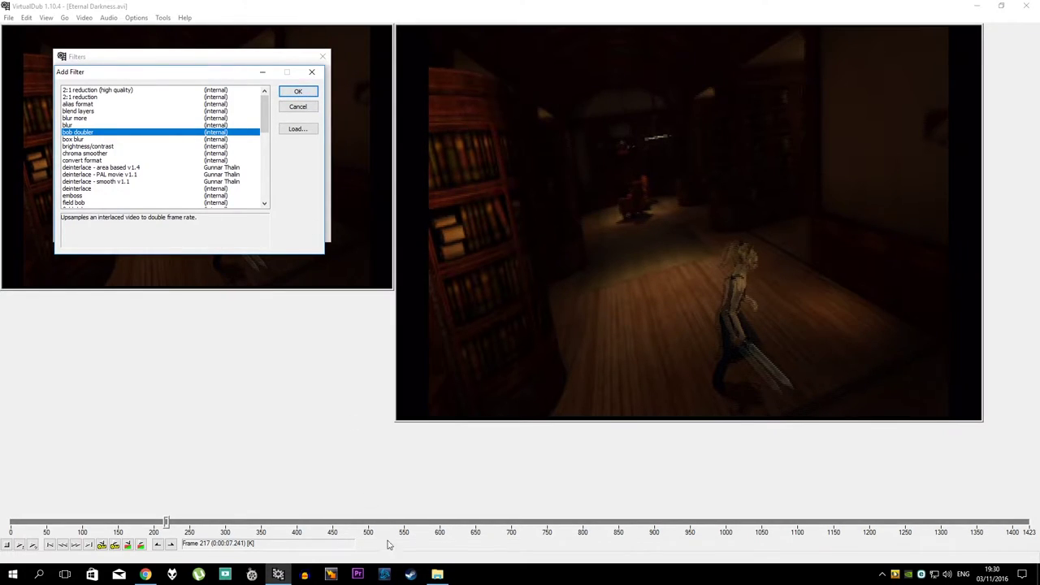
Step: Check the frame rate in the detailed file properties of Eternal Darkness.avi in File Explorer, and return to VirtualDub
{"action": "left_click", "coordinate": [437, 575]}
{"action": "right_click", "coordinate": [896, 189]}
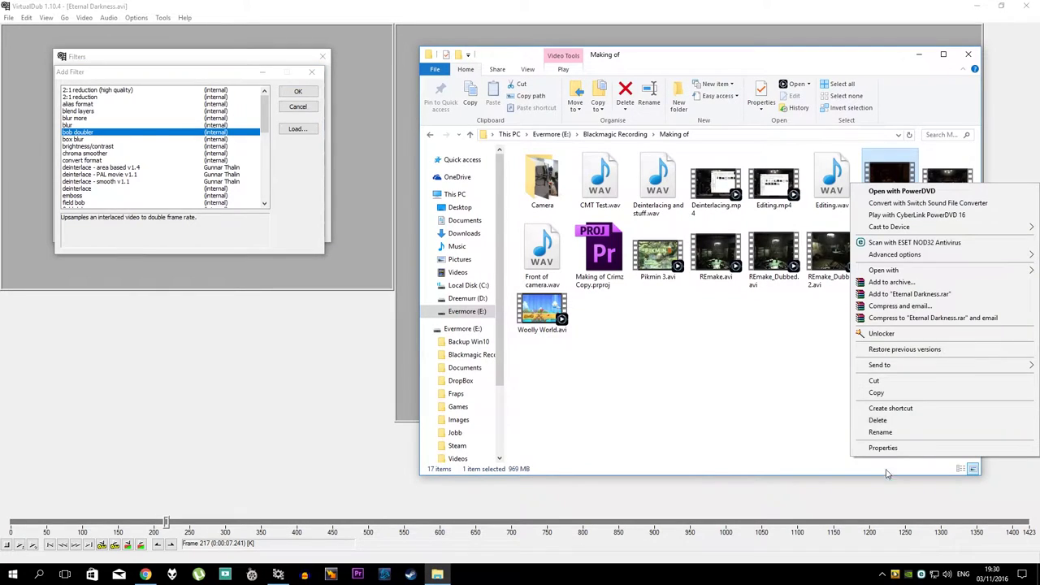
{"action": "left_click", "coordinate": [885, 513]}
{"action": "left_click", "coordinate": [910, 210]}
{"action": "left_click_drag", "start_coordinate": [918, 192], "coordinate": [688, 179]}
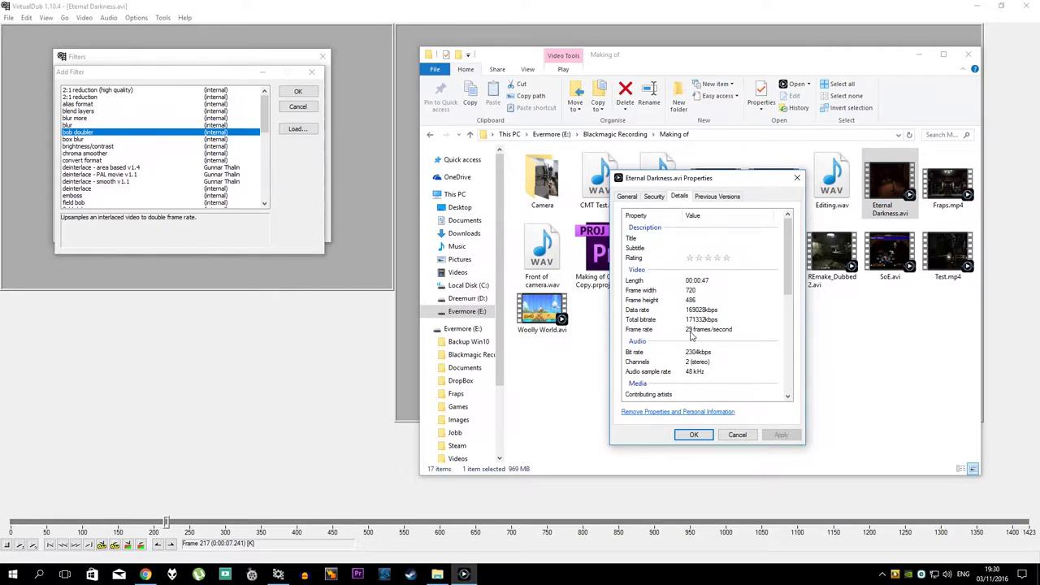
{"action": "left_click", "coordinate": [694, 435]}
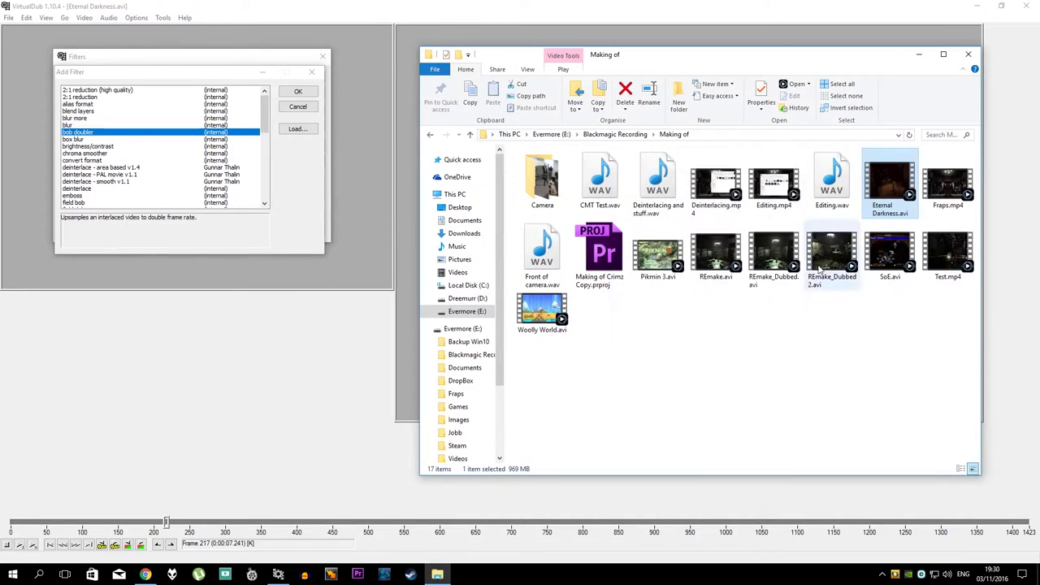
{"action": "left_click", "coordinate": [918, 55]}
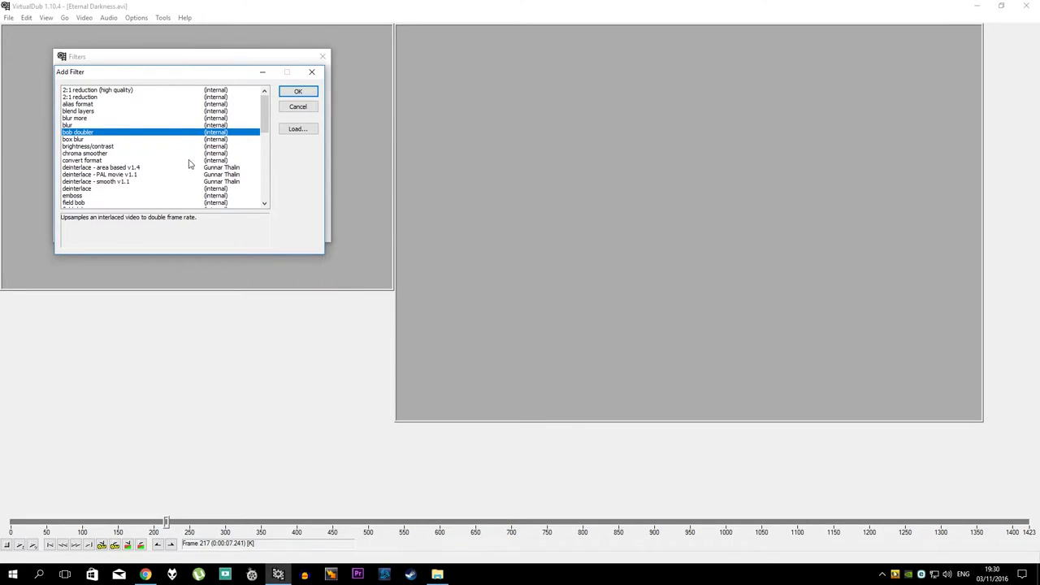
Step: Add the bob doubler filter and show its filter preview, placed clear of the settings dialogs
{"action": "left_click", "coordinate": [83, 139]}
{"action": "double_click", "coordinate": [83, 133]}
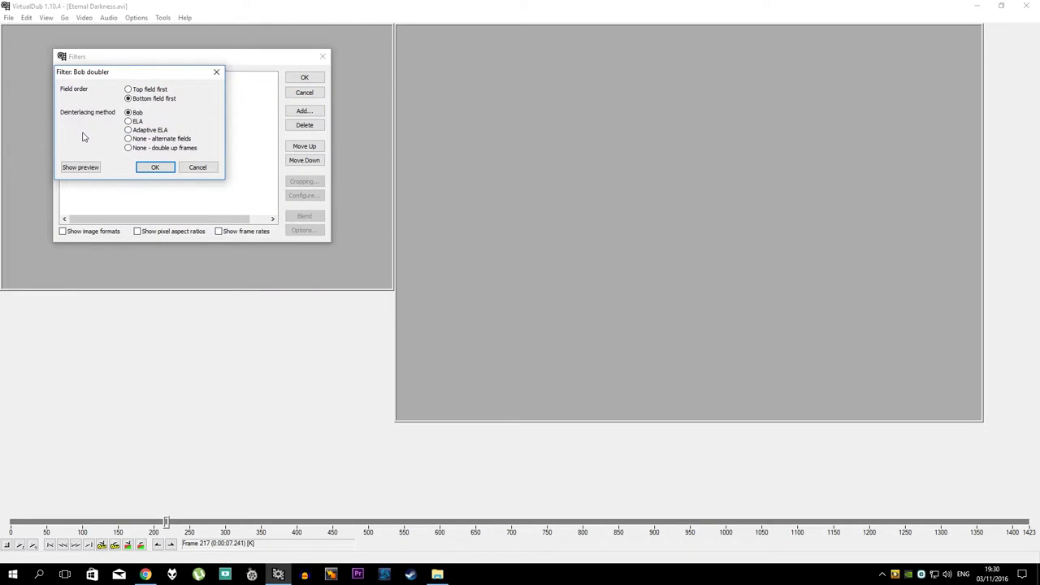
{"action": "left_click", "coordinate": [81, 168]}
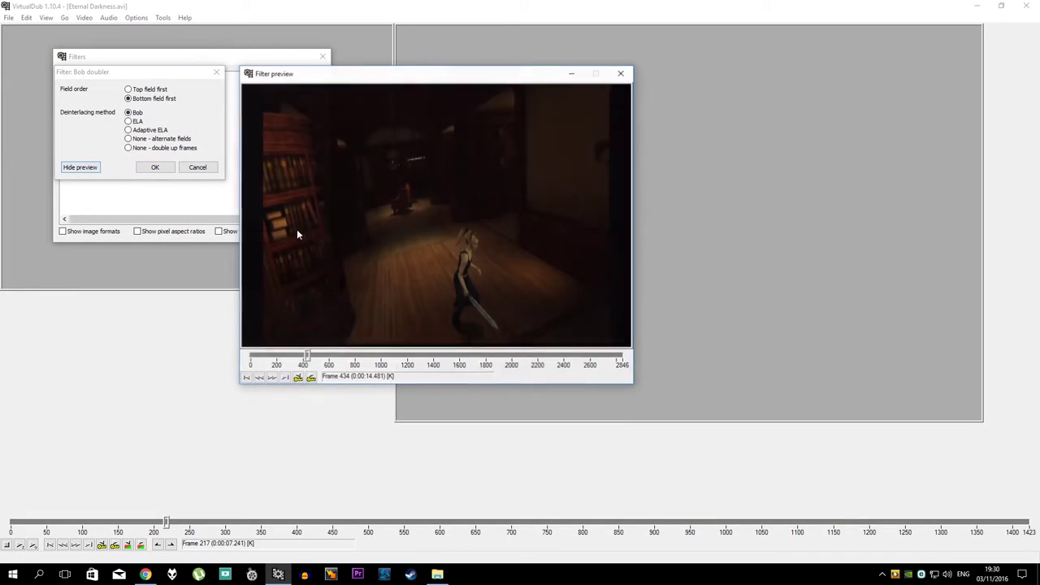
{"action": "left_click_drag", "start_coordinate": [437, 81], "coordinate": [551, 99]}
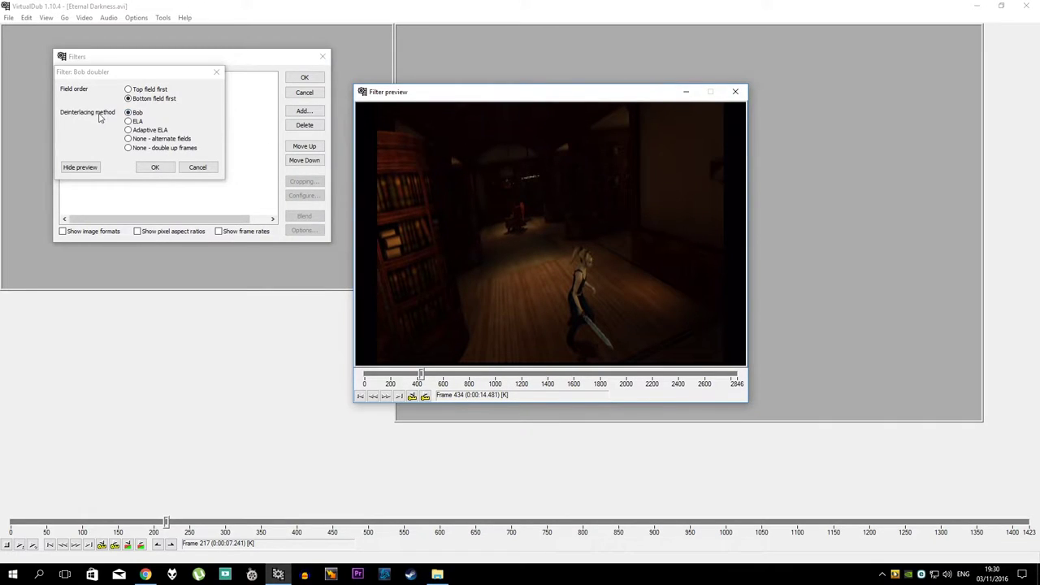
Step: Advance the filter preview frame by frame to frame 610, examining how the Bob method renders the moving character
{"action": "key", "text": "Right"}
{"action": "key", "text": "Right"}
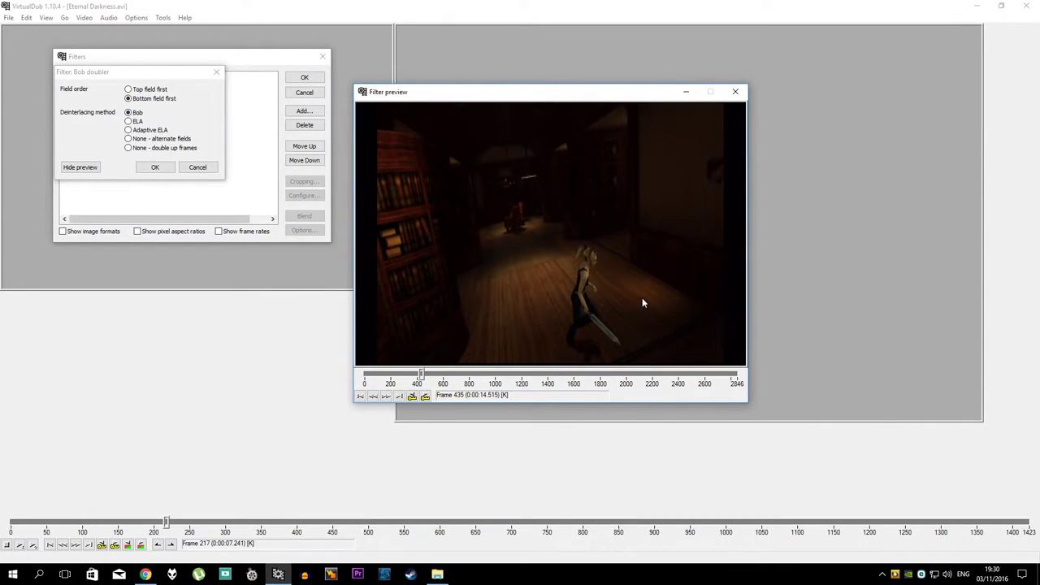
{"action": "key", "text": "Right"}
{"action": "key", "text": "Right"}
{"action": "key", "text": "Right"}
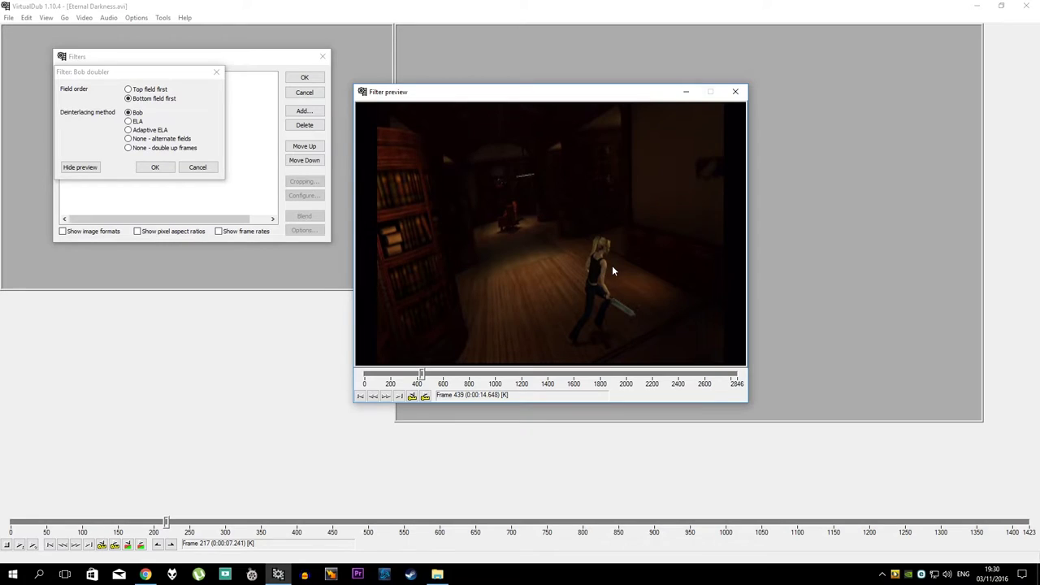
{"action": "key", "text": "Right"}
{"action": "key", "text": "Right"}
{"action": "key", "text": "Right"}
{"action": "key", "text": "Right"}
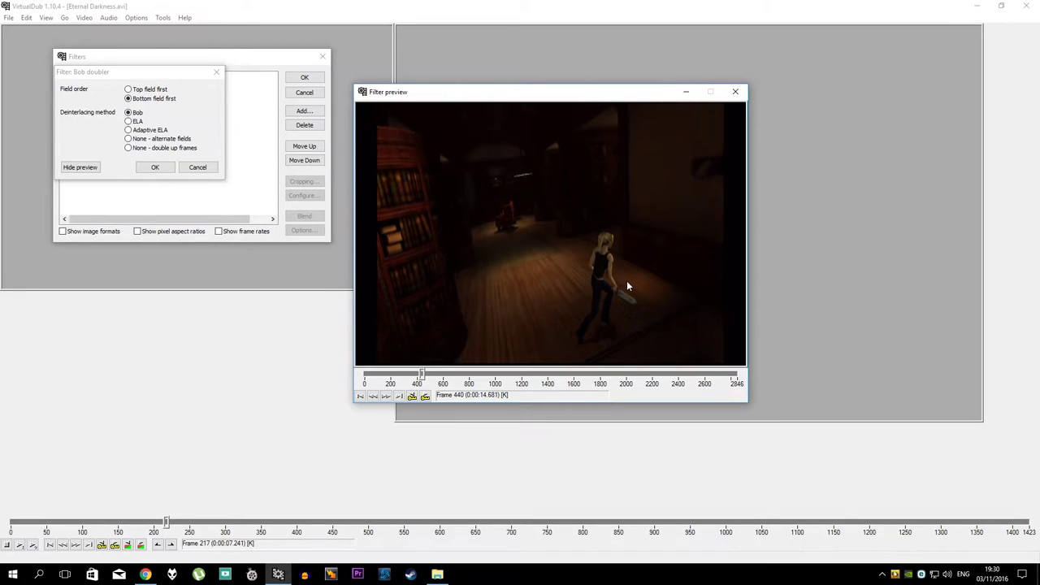
{"action": "key", "text": "Right"}
{"action": "key", "text": "Right"}
{"action": "key", "text": "Right"}
{"action": "key", "text": "Right"}
{"action": "key", "text": "Right"}
{"action": "key", "text": "Right"}
{"action": "key", "text": "Right"}
{"action": "key", "text": "Right"}
{"action": "key", "text": "Right"}
{"action": "key", "text": "Right"}
{"action": "key", "text": "Right"}
{"action": "key", "text": "Right"}
{"action": "key", "text": "Right"}
{"action": "key", "text": "Right"}
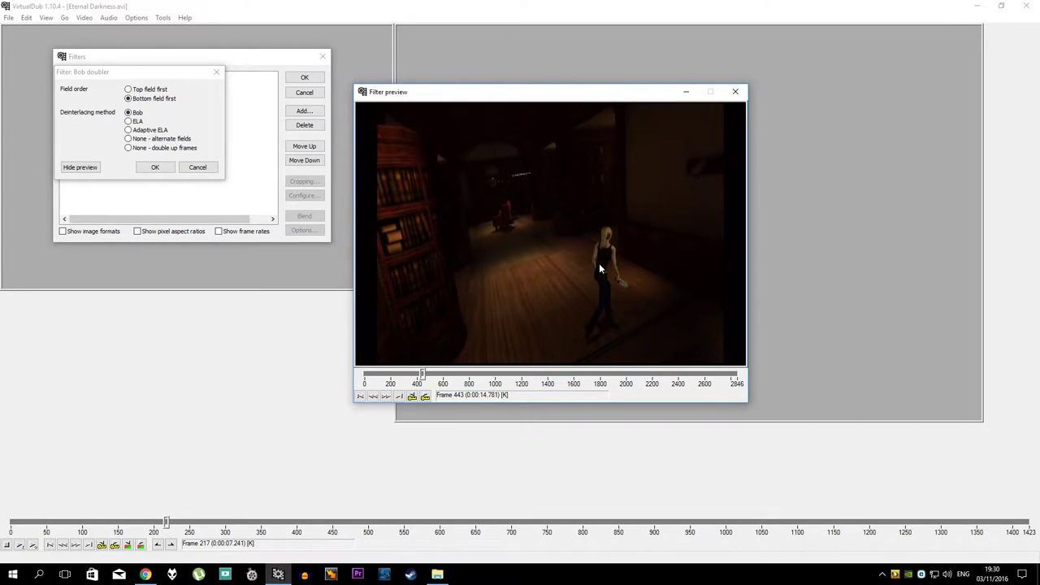
{"action": "key", "text": "Right"}
{"action": "key", "text": "Right"}
{"action": "key", "text": "Right"}
{"action": "key", "text": "Right"}
{"action": "key", "text": "Right"}
{"action": "key", "text": "Right"}
{"action": "key", "text": "Right"}
{"action": "key", "text": "Right"}
{"action": "key", "text": "Right"}
{"action": "key", "text": "Right"}
{"action": "key", "text": "Right"}
{"action": "key", "text": "Right"}
{"action": "key", "text": "Right"}
{"action": "key", "text": "Right"}
{"action": "key", "text": "Right"}
{"action": "key", "text": "Right"}
{"action": "key", "text": "Right"}
{"action": "key", "text": "Right"}
{"action": "key", "text": "Right"}
{"action": "key", "text": "Right"}
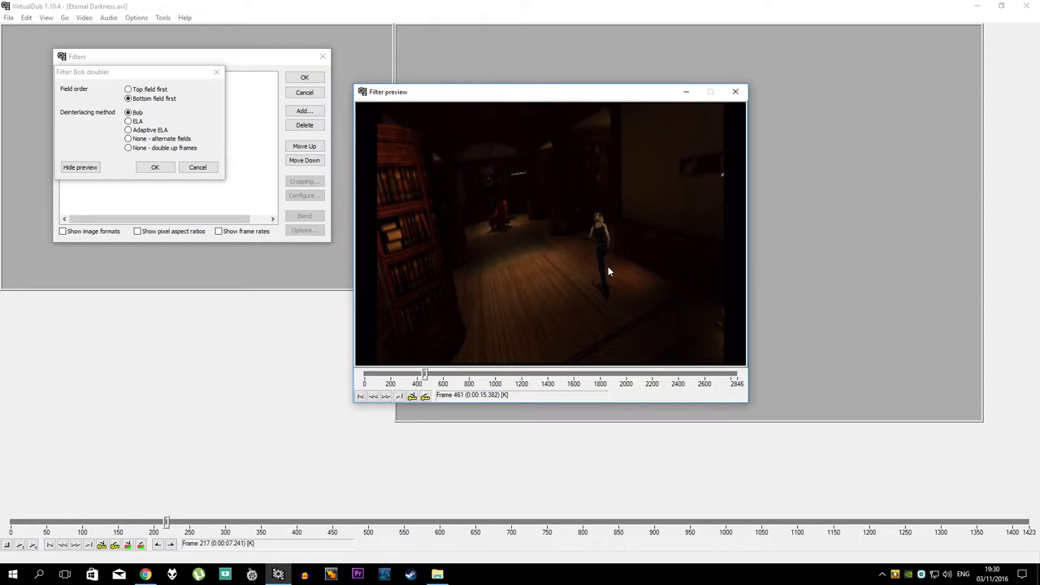
{"action": "key", "text": "Right"}
{"action": "key", "text": "Right"}
{"action": "key", "text": "Right"}
{"action": "key", "text": "Right"}
{"action": "key", "text": "Right"}
{"action": "key", "text": "Right"}
{"action": "key", "text": "Right"}
{"action": "key", "text": "Right"}
{"action": "key", "text": "Right"}
{"action": "key", "text": "Right"}
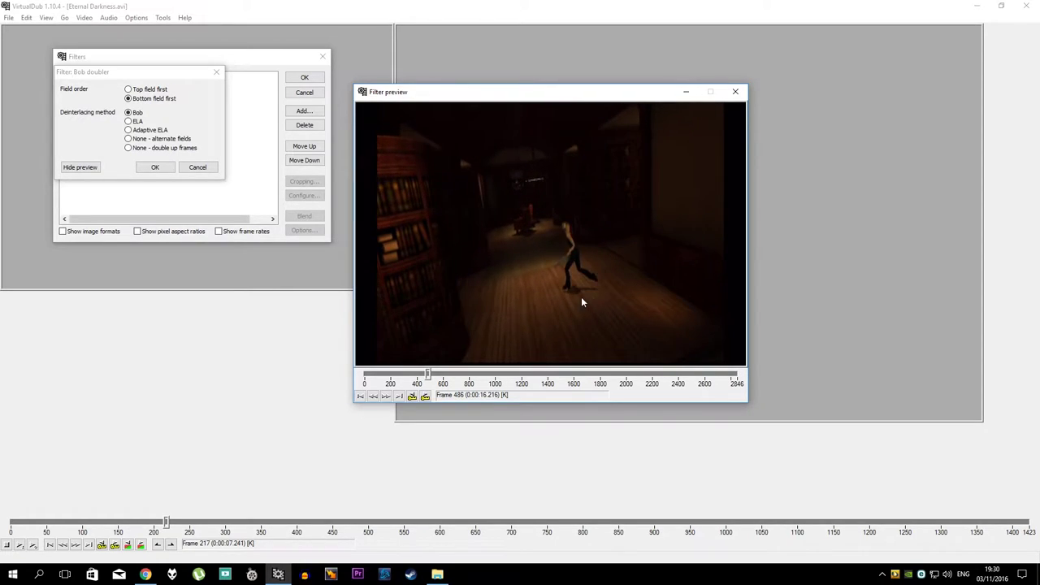
{"action": "key", "text": "Right"}
{"action": "key", "text": "Right"}
{"action": "key", "text": "Right"}
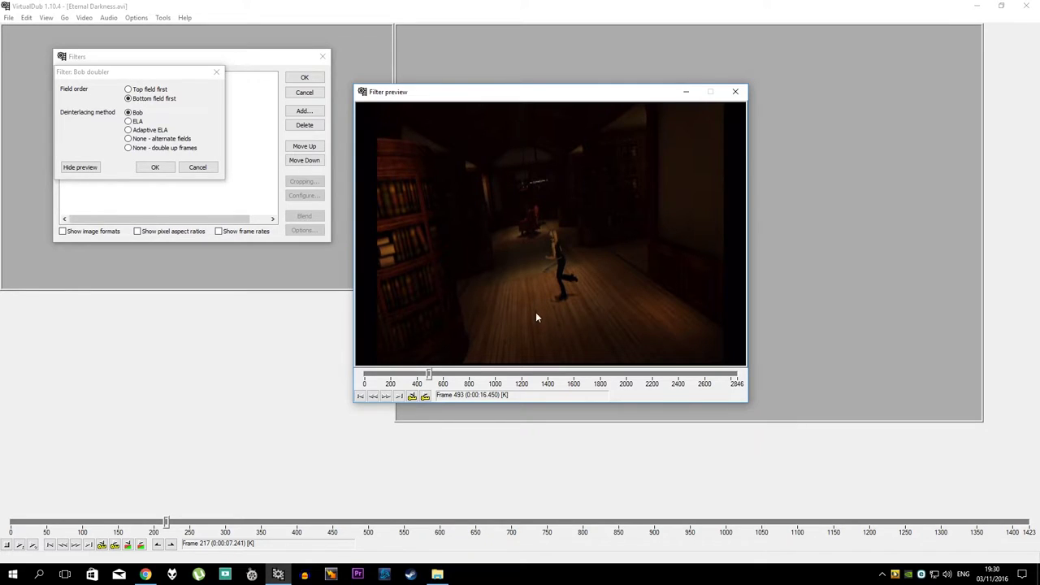
{"action": "key", "text": "Right"}
{"action": "key", "text": "Right"}
{"action": "key", "text": "Right"}
{"action": "key", "text": "Right"}
{"action": "key", "text": "Right"}
{"action": "key", "text": "Right"}
{"action": "key", "text": "Right"}
{"action": "key", "text": "Right"}
{"action": "key", "text": "Right"}
{"action": "key", "text": "Right"}
{"action": "key", "text": "Right"}
{"action": "key", "text": "Right"}
{"action": "key", "text": "Right"}
{"action": "key", "text": "Right"}
{"action": "key", "text": "Right"}
{"action": "key", "text": "Right"}
{"action": "key", "text": "Right"}
{"action": "key", "text": "Right"}
{"action": "key", "text": "Right"}
{"action": "key", "text": "Right"}
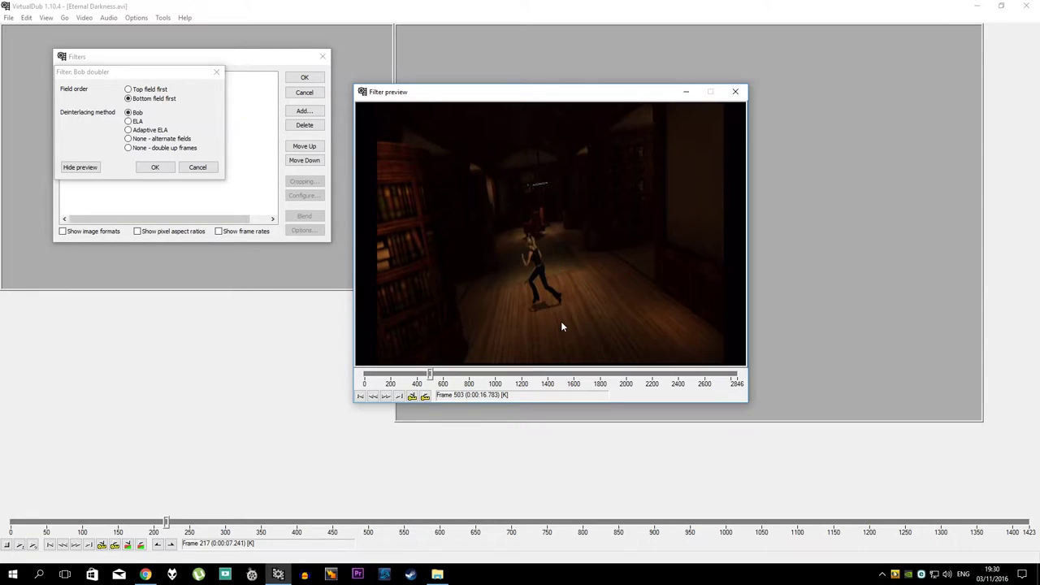
{"action": "key", "text": "Right"}
{"action": "key", "text": "Right"}
{"action": "key", "text": "Right"}
{"action": "key", "text": "Right"}
{"action": "key", "text": "Right"}
{"action": "key", "text": "Right"}
{"action": "key", "text": "Right"}
{"action": "key", "text": "Right"}
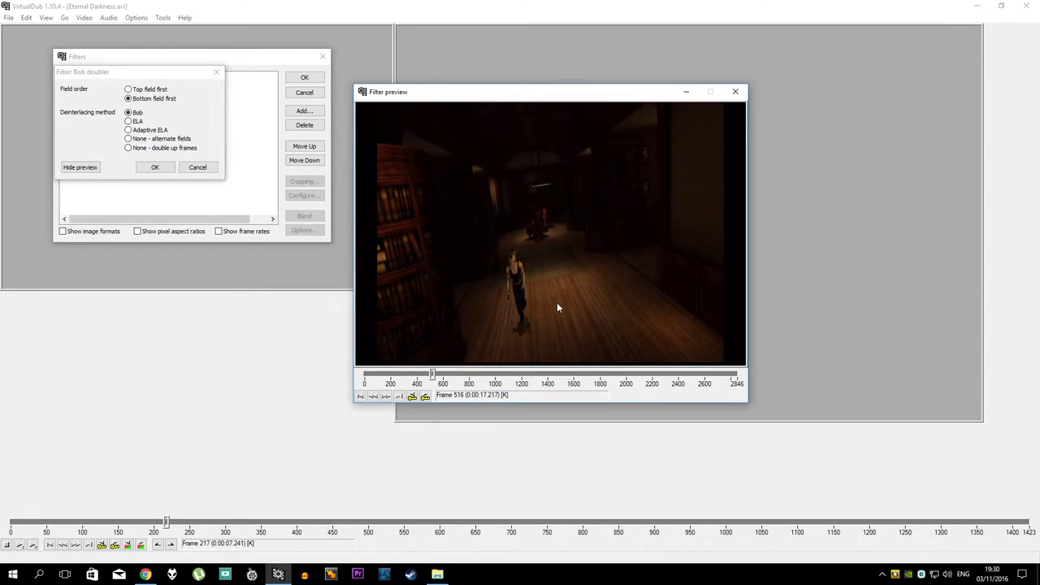
{"action": "key", "text": "Right"}
{"action": "key", "text": "Right"}
{"action": "key", "text": "Right"}
{"action": "key", "text": "Right"}
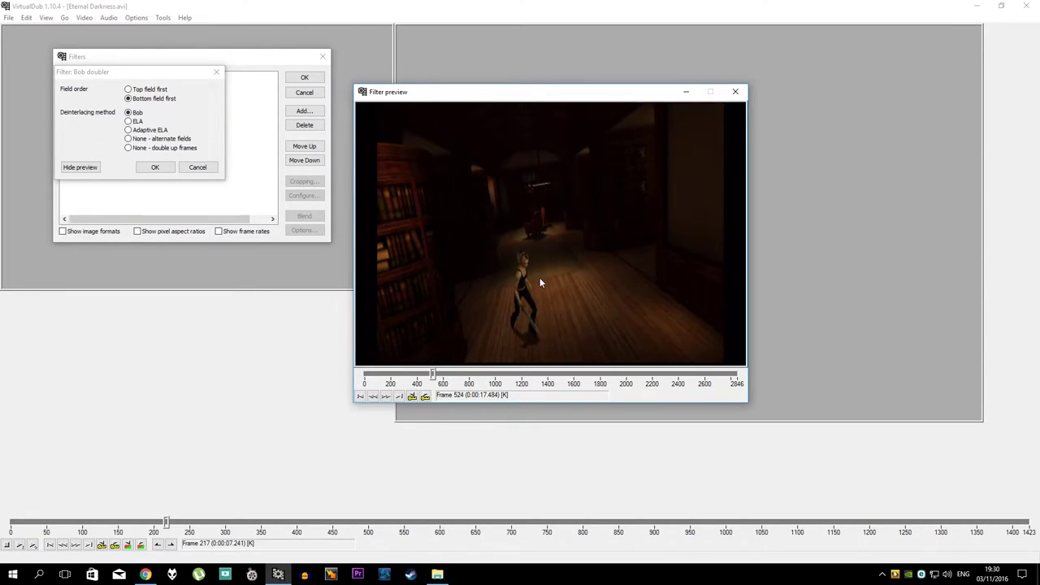
{"action": "key", "text": "Right"}
{"action": "key", "text": "Right"}
{"action": "key", "text": "Right"}
{"action": "key", "text": "Right"}
{"action": "key", "text": "Right"}
{"action": "key", "text": "Right"}
{"action": "key", "text": "Right"}
{"action": "key", "text": "Right"}
{"action": "key", "text": "Right"}
{"action": "key", "text": "Right"}
{"action": "key", "text": "Right"}
{"action": "key", "text": "Right"}
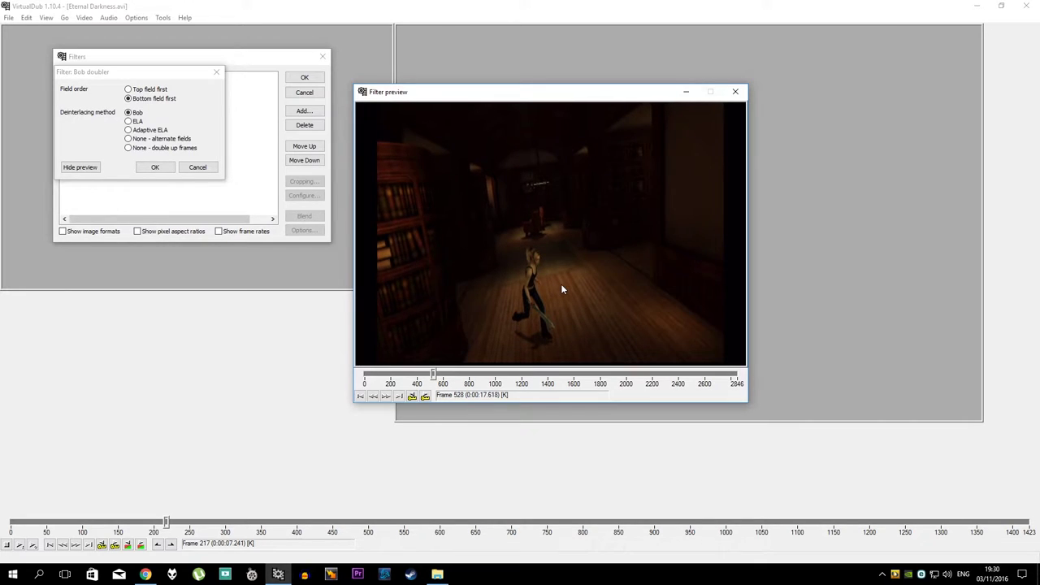
{"action": "key", "text": "Right"}
{"action": "key", "text": "Right"}
{"action": "key", "text": "Right"}
{"action": "key", "text": "Right"}
{"action": "key", "text": "Right"}
{"action": "key", "text": "Right"}
{"action": "key", "text": "Right"}
{"action": "key", "text": "Right"}
{"action": "key", "text": "Right"}
{"action": "key", "text": "Right"}
{"action": "key", "text": "Right"}
{"action": "key", "text": "Right"}
{"action": "key", "text": "Right"}
{"action": "key", "text": "Right"}
{"action": "key", "text": "Right"}
{"action": "key", "text": "Right"}
{"action": "key", "text": "Right"}
{"action": "key", "text": "Right"}
{"action": "key", "text": "Right"}
{"action": "key", "text": "Right"}
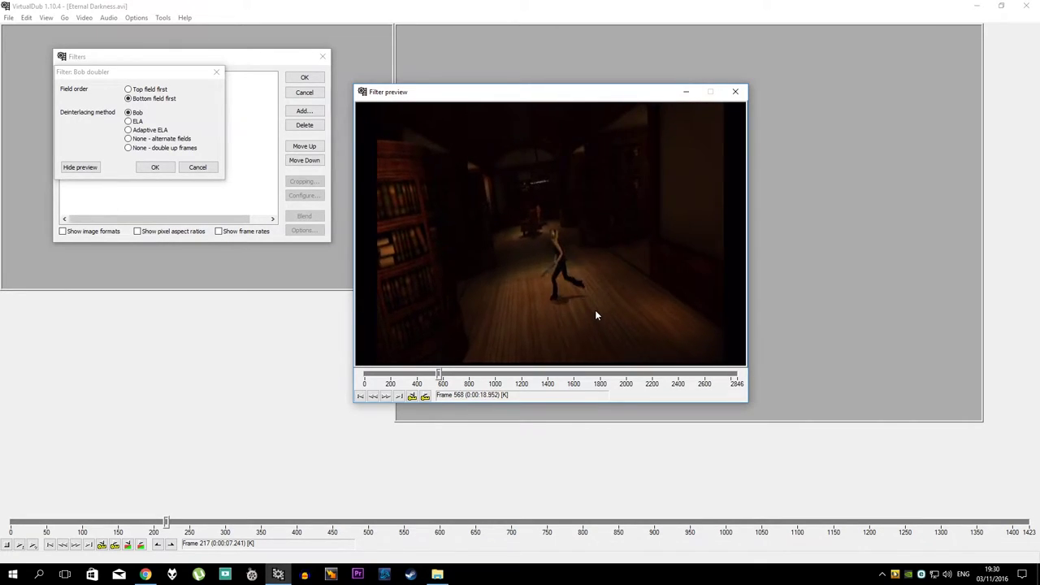
{"action": "key", "text": "Right"}
{"action": "key", "text": "Right"}
{"action": "key", "text": "Right"}
{"action": "key", "text": "Right"}
{"action": "key", "text": "Right"}
{"action": "key", "text": "Right"}
{"action": "key", "text": "Right"}
{"action": "key", "text": "Right"}
{"action": "key", "text": "Right"}
{"action": "key", "text": "Right"}
{"action": "key", "text": "Right"}
{"action": "key", "text": "Right"}
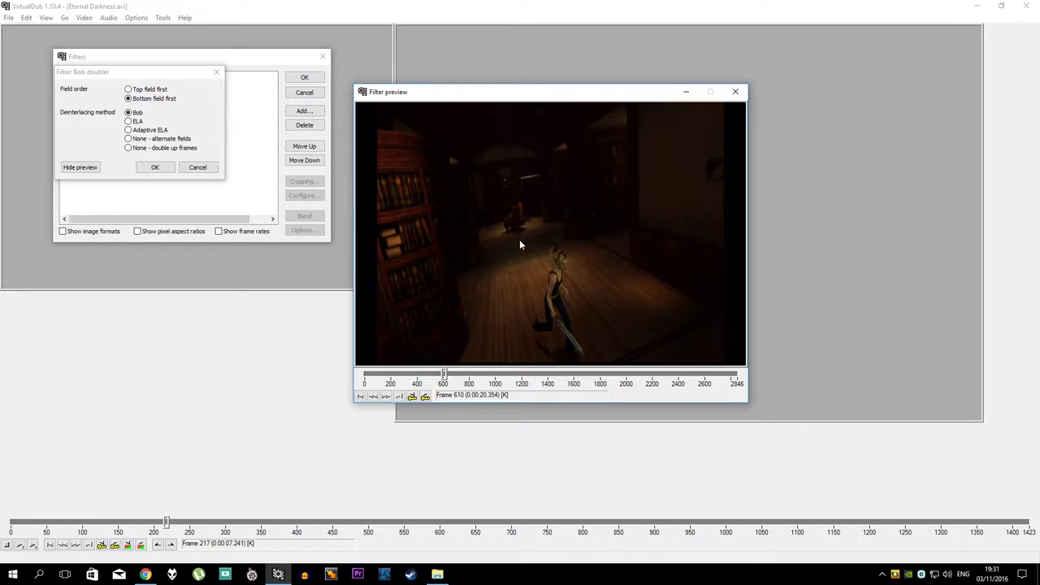
Step: Set the bob doubler's deinterlacing method to Adaptive ELA and apply the filter list to the video
{"action": "left_click", "coordinate": [149, 131]}
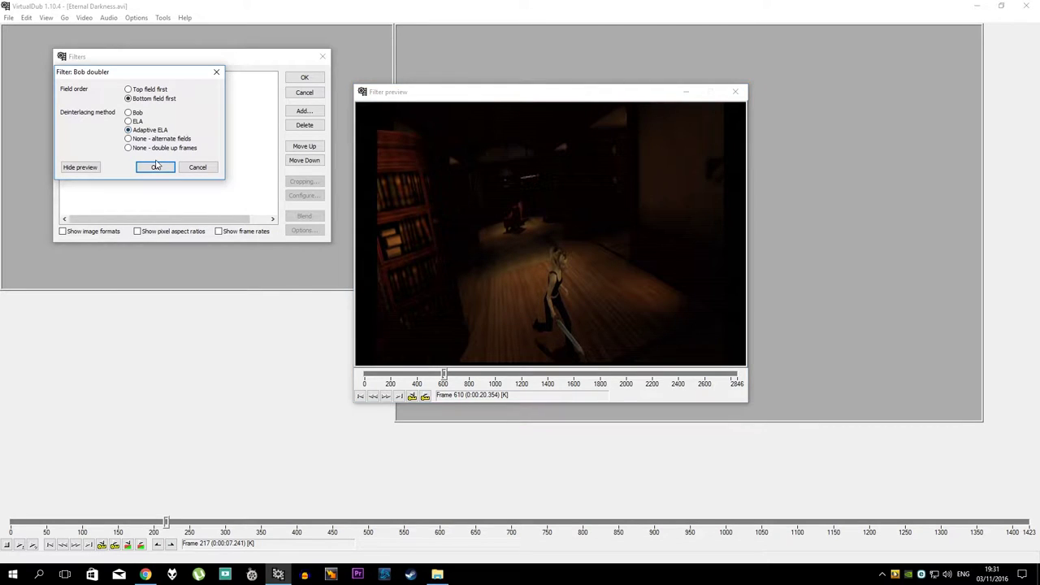
{"action": "left_click", "coordinate": [156, 167]}
{"action": "left_click", "coordinate": [305, 79]}
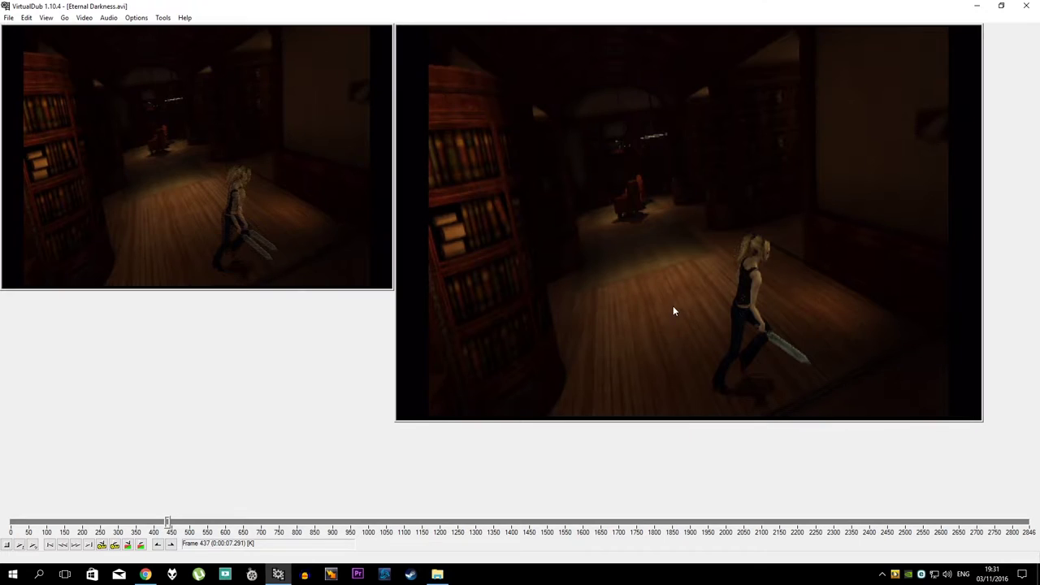
Step: Advance the video frame by frame to frame 530, examining how Adaptive ELA renders the moving character, and continue through the following footage
{"action": "key", "text": "Right"}
{"action": "key", "text": "Right"}
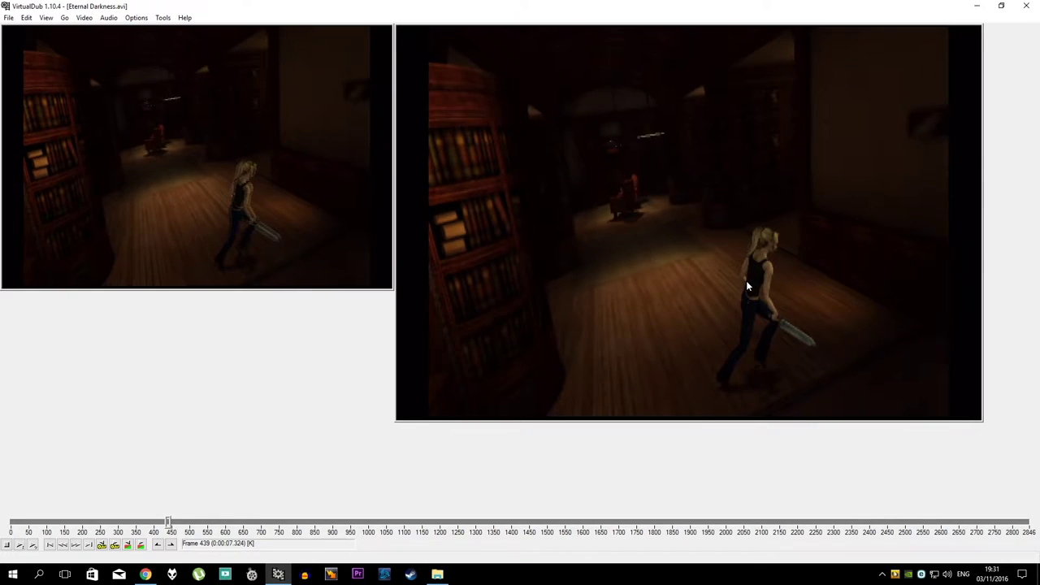
{"action": "key", "text": "Right"}
{"action": "key", "text": "Right"}
{"action": "key", "text": "Right"}
{"action": "key", "text": "Right"}
{"action": "key", "text": "Right"}
{"action": "key", "text": "Right"}
{"action": "key", "text": "Right"}
{"action": "key", "text": "Right"}
{"action": "key", "text": "Right"}
{"action": "key", "text": "Right"}
{"action": "key", "text": "Right"}
{"action": "key", "text": "Right"}
{"action": "key", "text": "Right"}
{"action": "key", "text": "Right"}
{"action": "key", "text": "Right"}
{"action": "key", "text": "Right"}
{"action": "key", "text": "Right"}
{"action": "key", "text": "Right"}
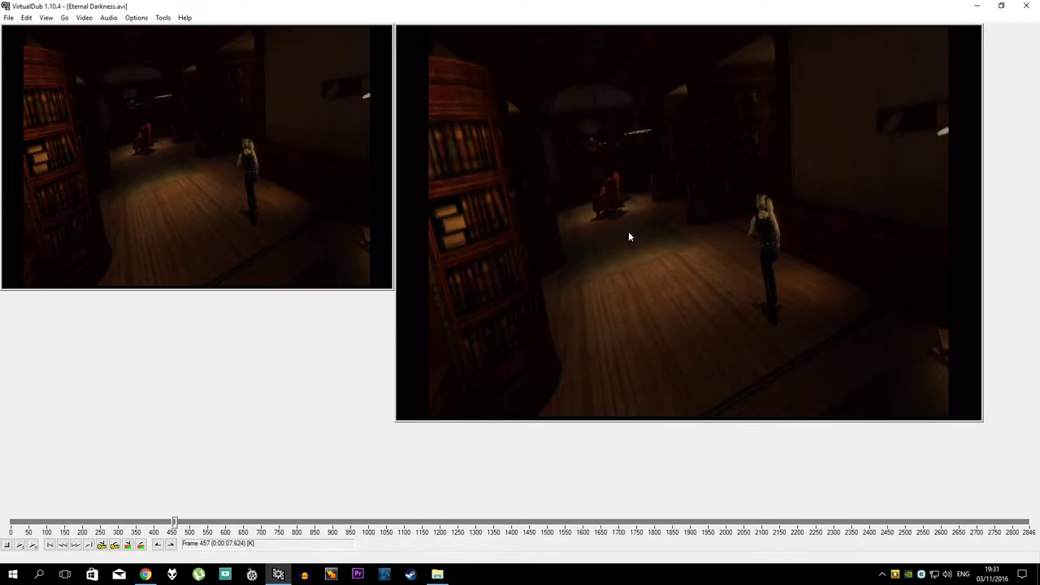
{"action": "key", "text": "Right"}
{"action": "key", "text": "Right"}
{"action": "key", "text": "Right"}
{"action": "key", "text": "Right"}
{"action": "key", "text": "Right"}
{"action": "key", "text": "Right"}
{"action": "key", "text": "Right"}
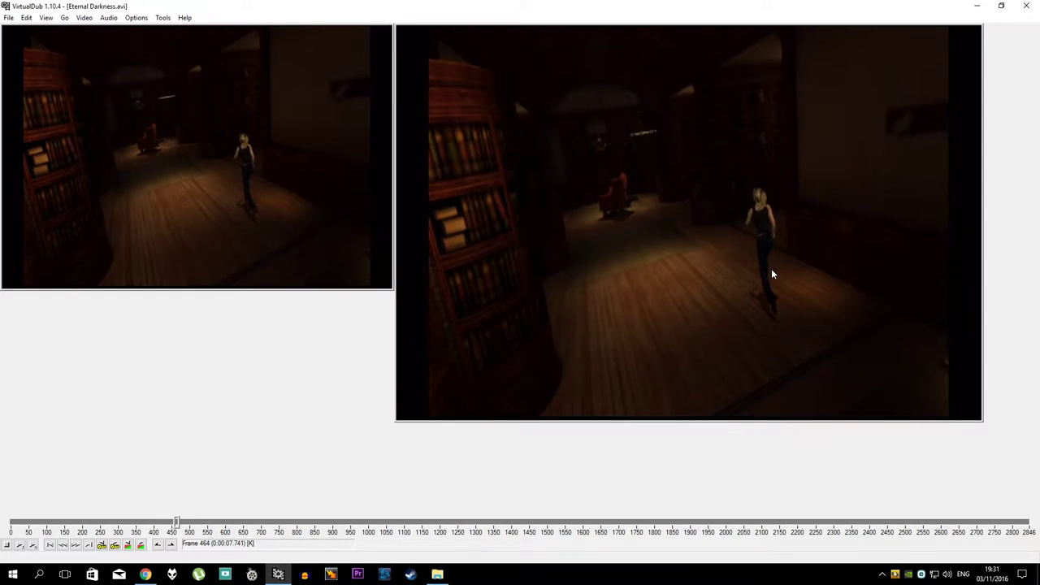
{"action": "key", "text": "Right"}
{"action": "key", "text": "Right"}
{"action": "key", "text": "Right"}
{"action": "key", "text": "Right"}
{"action": "key", "text": "Right"}
{"action": "key", "text": "Right"}
{"action": "key", "text": "Right"}
{"action": "key", "text": "Right"}
{"action": "key", "text": "Right"}
{"action": "key", "text": "Right"}
{"action": "key", "text": "Right"}
{"action": "key", "text": "Right"}
{"action": "key", "text": "Right"}
{"action": "key", "text": "Right"}
{"action": "key", "text": "Right"}
{"action": "key", "text": "Right"}
{"action": "key", "text": "Right"}
{"action": "key", "text": "Right"}
{"action": "key", "text": "Right"}
{"action": "key", "text": "Right"}
{"action": "key", "text": "Right"}
{"action": "key", "text": "Right"}
{"action": "key", "text": "Right"}
{"action": "key", "text": "Right"}
{"action": "key", "text": "Right"}
{"action": "key", "text": "Right"}
{"action": "key", "text": "Right"}
{"action": "key", "text": "Right"}
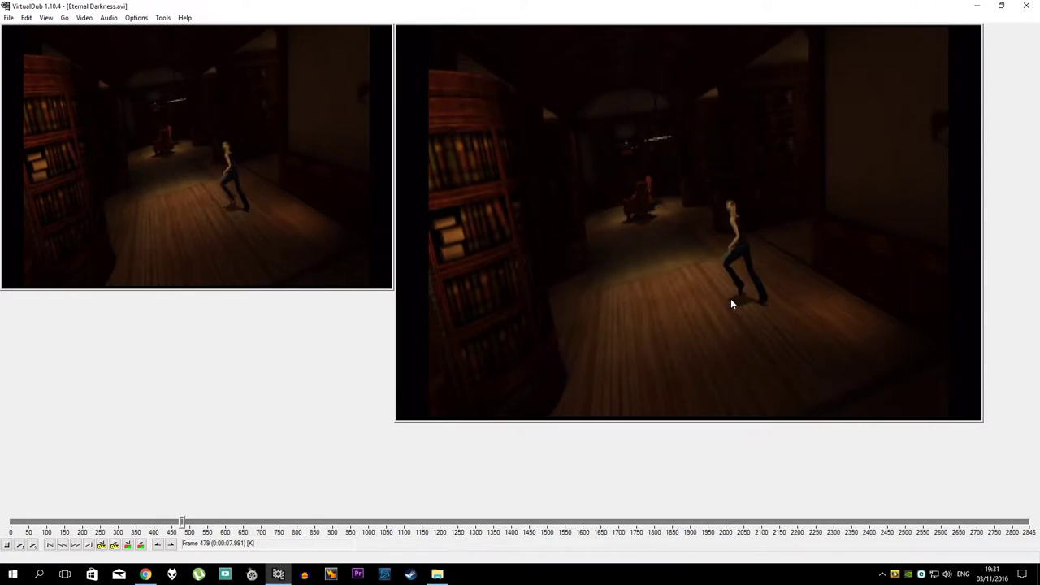
{"action": "key", "text": "Right"}
{"action": "key", "text": "Right"}
{"action": "key", "text": "Right"}
{"action": "key", "text": "Right"}
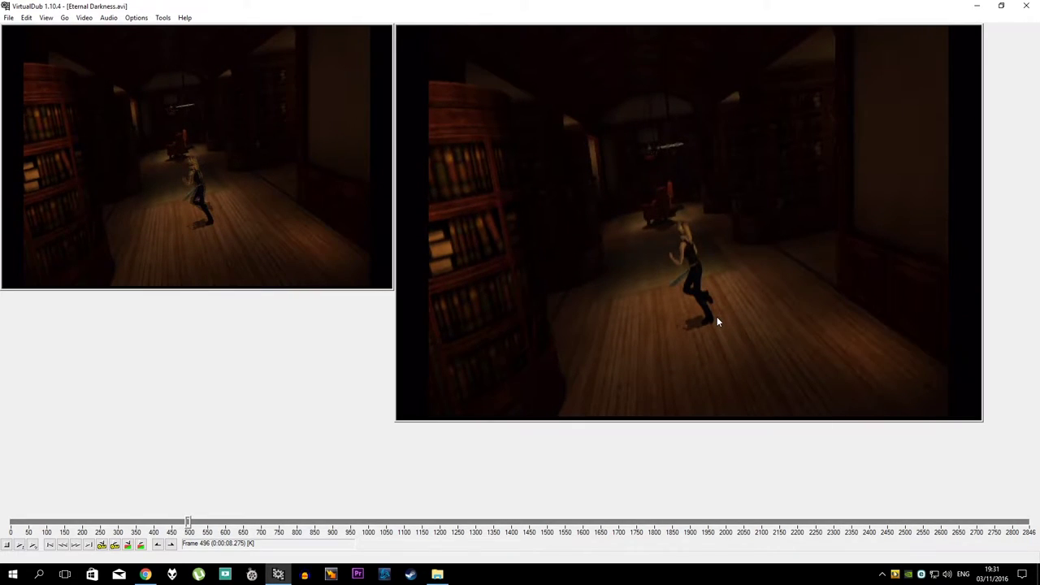
{"action": "key", "text": "Right"}
{"action": "key", "text": "Right"}
{"action": "key", "text": "Right"}
{"action": "key", "text": "Right"}
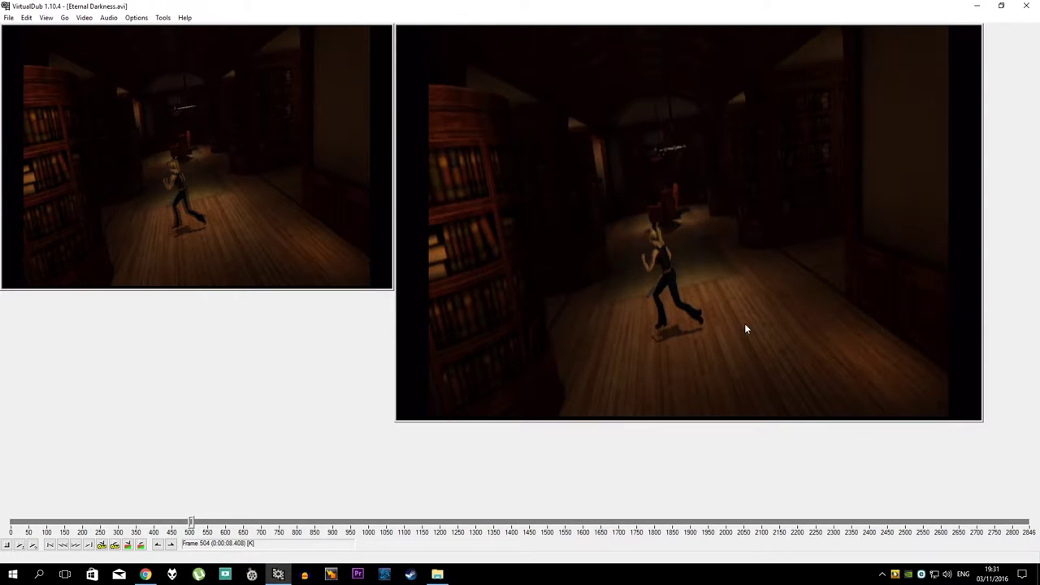
{"action": "key", "text": "Right"}
{"action": "key", "text": "Right"}
{"action": "key", "text": "Right"}
{"action": "key", "text": "Right"}
{"action": "key", "text": "Right"}
{"action": "key", "text": "Right"}
{"action": "key", "text": "Right"}
{"action": "key", "text": "Right"}
{"action": "key", "text": "Right"}
{"action": "key", "text": "Right"}
{"action": "key", "text": "Right"}
{"action": "key", "text": "Right"}
{"action": "key", "text": "Right"}
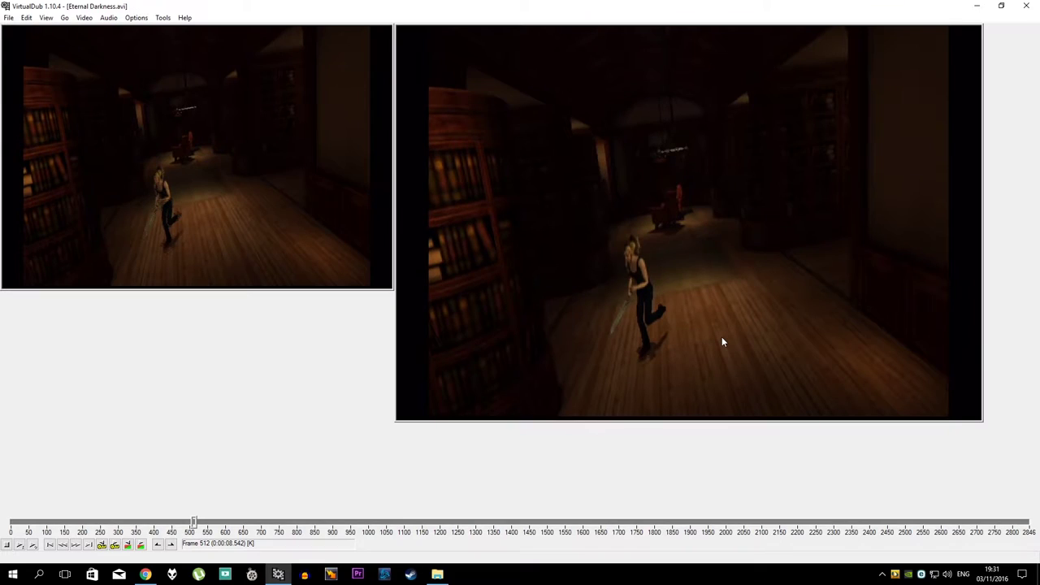
{"action": "key", "text": "Right"}
{"action": "key", "text": "Right"}
{"action": "key", "text": "Right"}
{"action": "key", "text": "Right"}
{"action": "key", "text": "Right"}
{"action": "key", "text": "Right"}
{"action": "key", "text": "Right"}
{"action": "key", "text": "Right"}
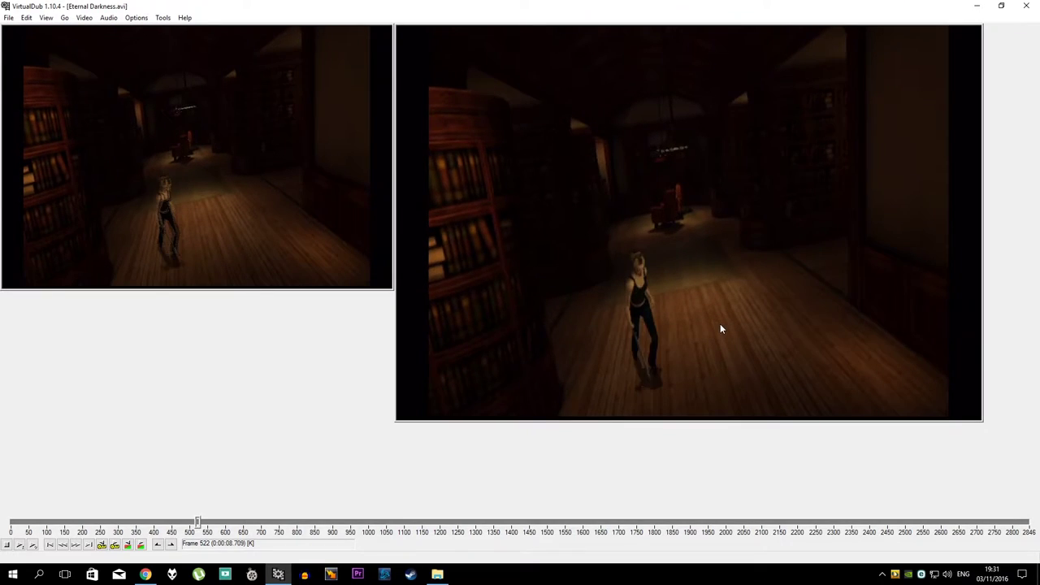
{"action": "key", "text": "Right"}
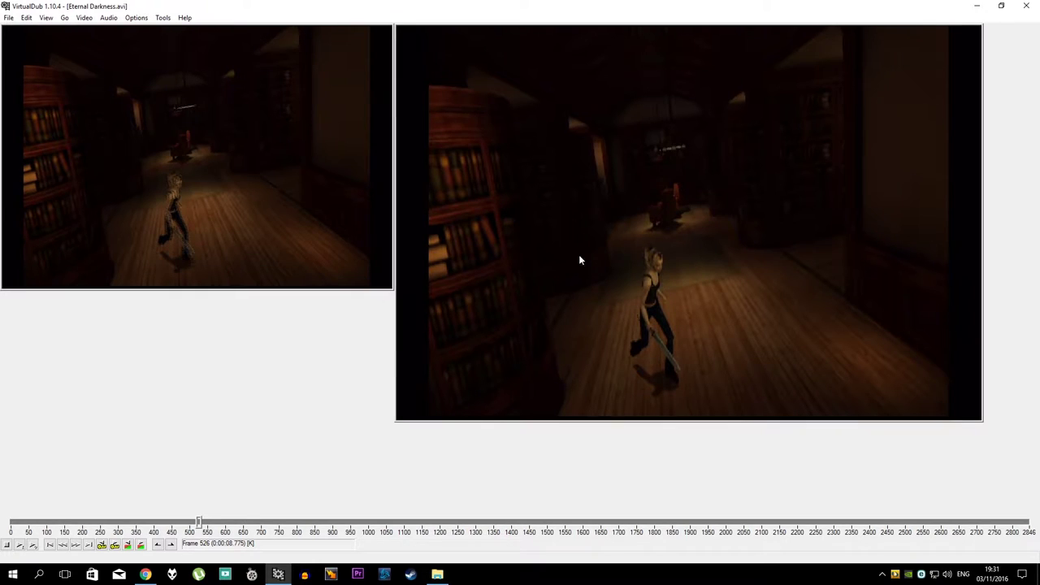
{"action": "key", "text": "Right"}
{"action": "key", "text": "Right"}
{"action": "key", "text": "Right"}
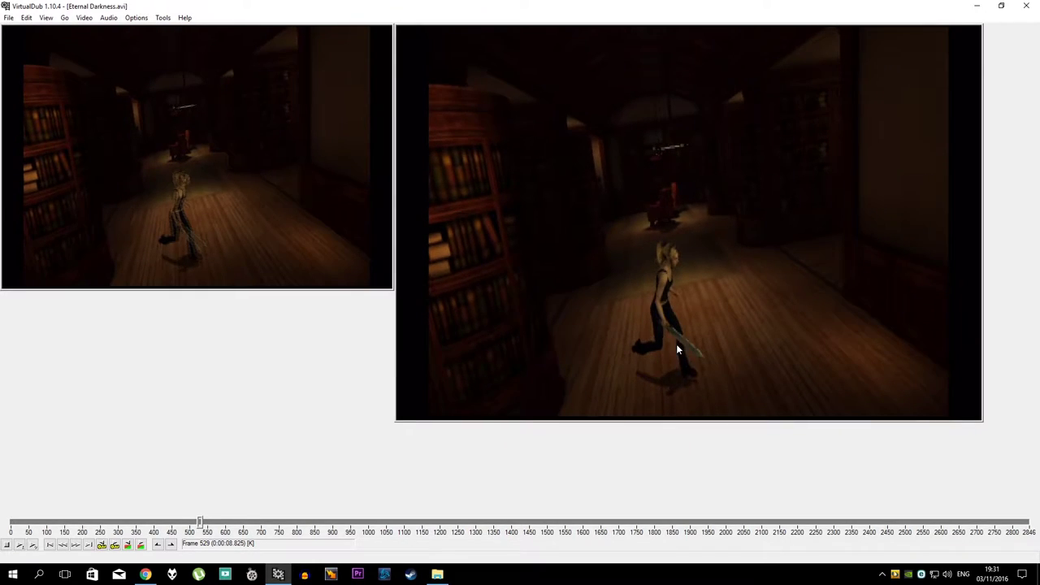
{"action": "key", "text": "Right"}
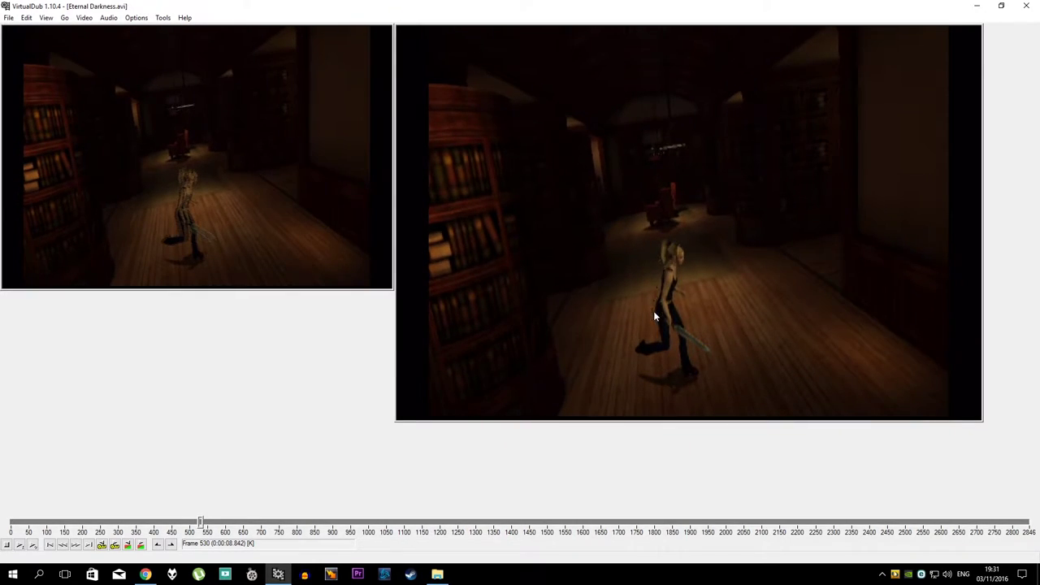
{"action": "key", "text": "space"}
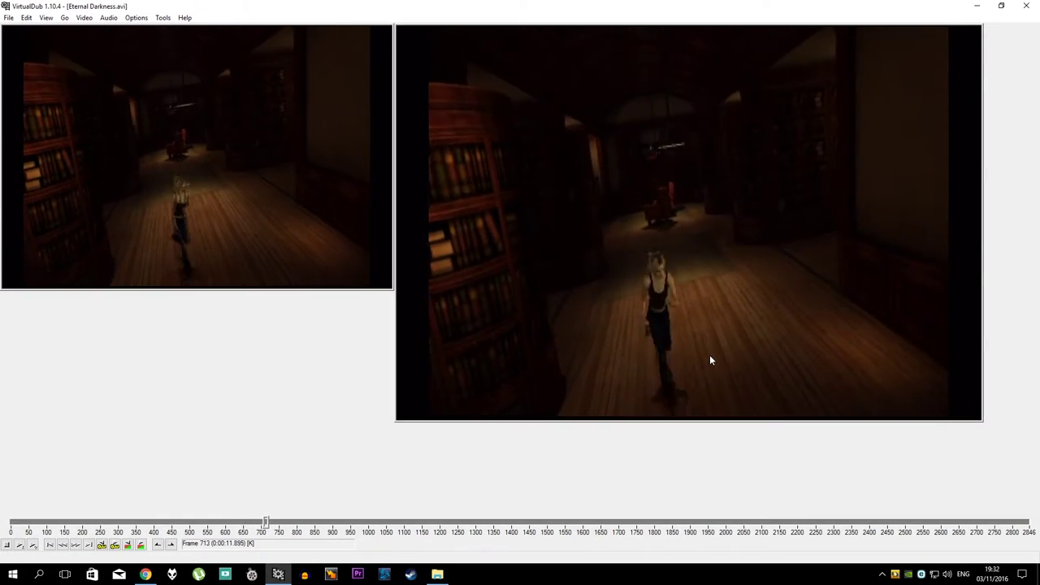
Step: Compare the filtered output pane at 100% and 200% zoom, leaving it enlarged to 200% to examine the character at frame 723
{"action": "right_click", "coordinate": [689, 286]}
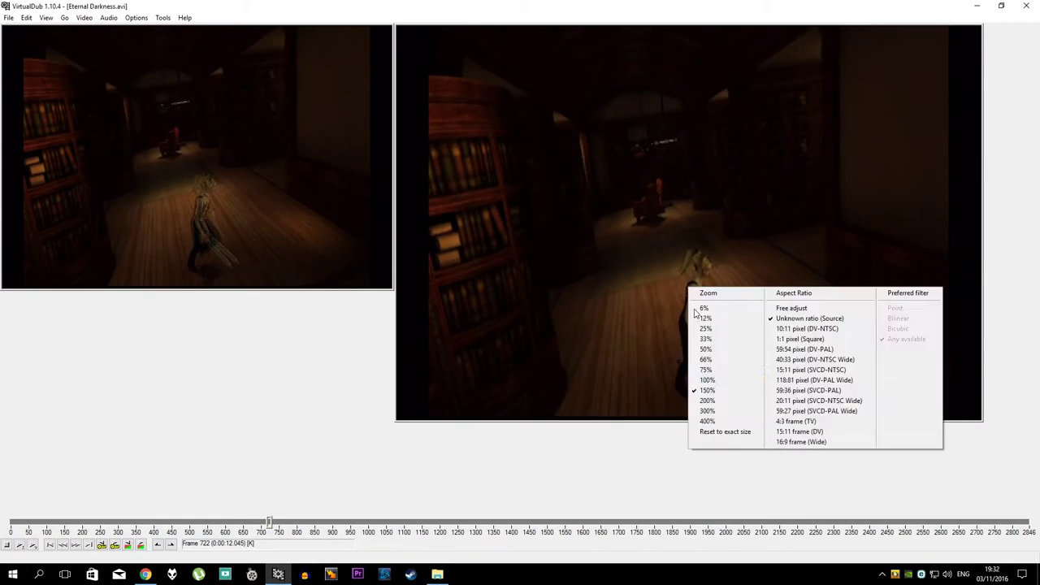
{"action": "left_click", "coordinate": [700, 399]}
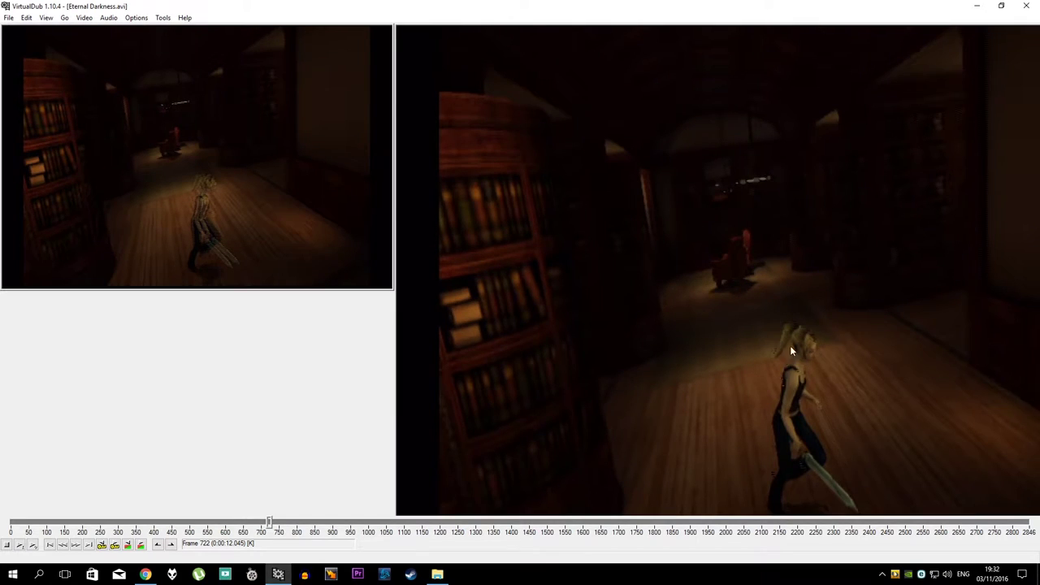
{"action": "right_click", "coordinate": [788, 350]}
{"action": "left_click", "coordinate": [812, 432]}
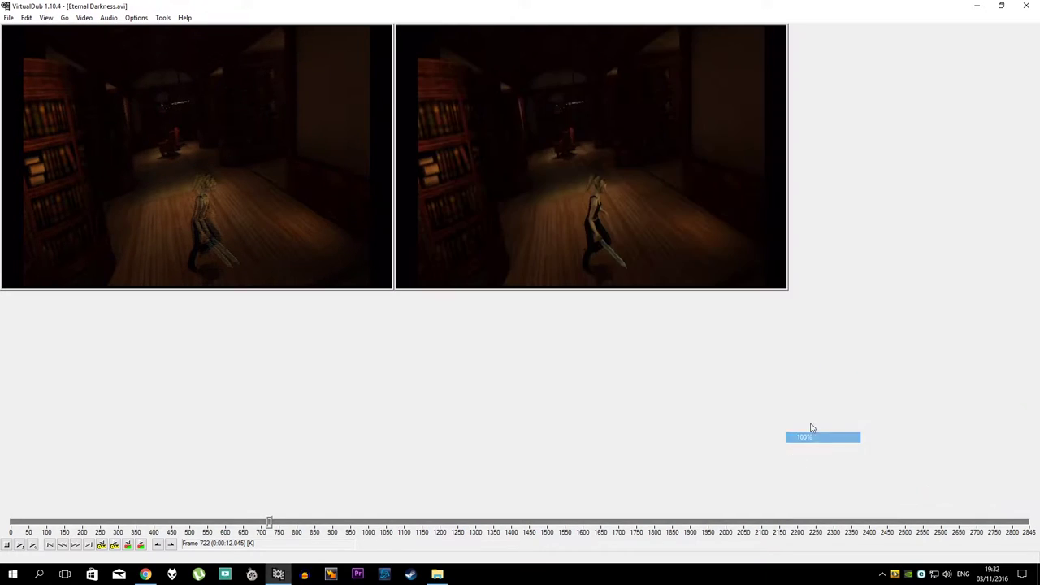
{"action": "right_click", "coordinate": [596, 222]}
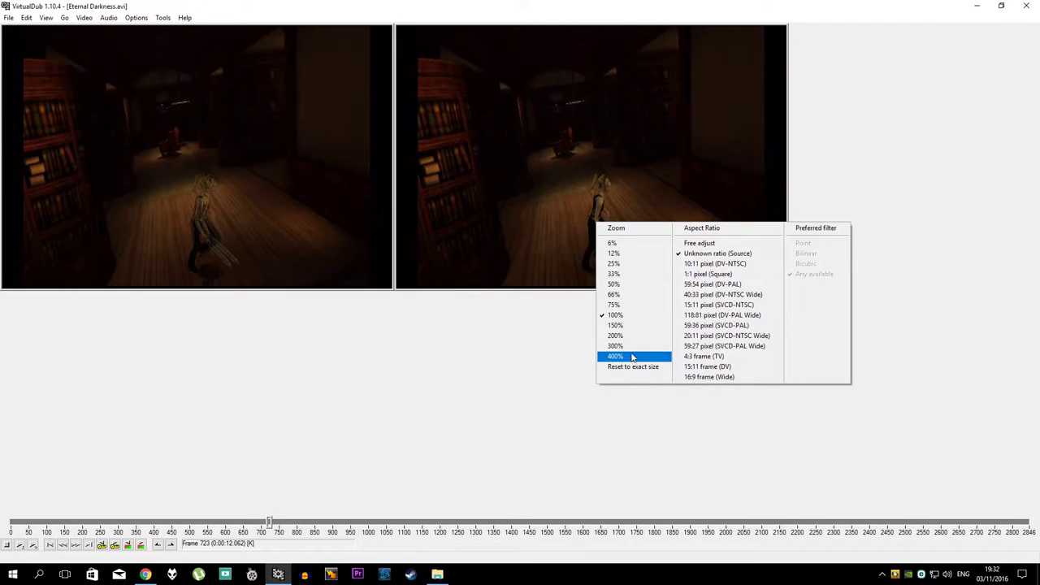
{"action": "left_click", "coordinate": [633, 358]}
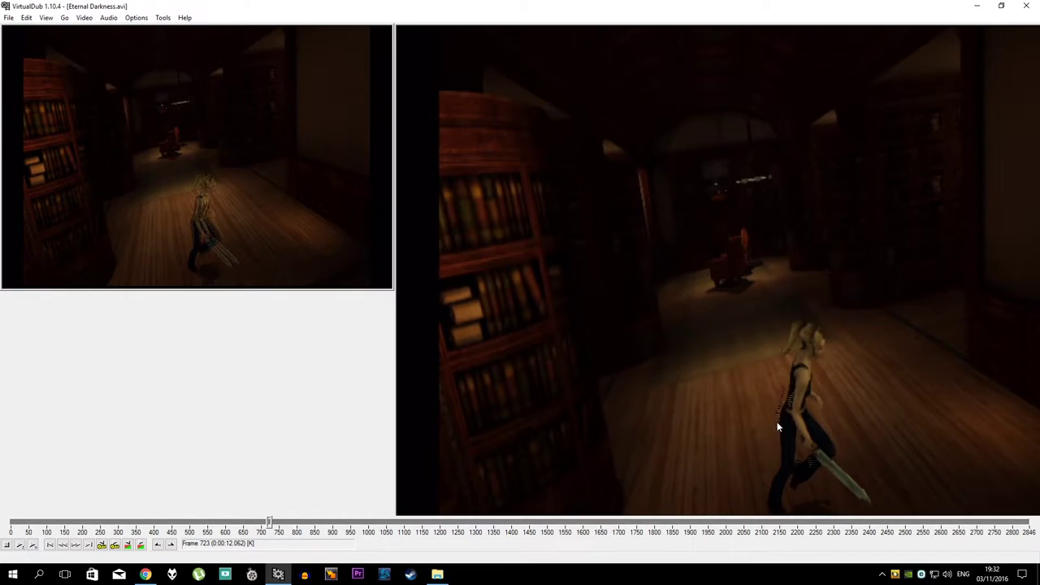
Step: Disable the Adaptive ELA bob doubler and add a second bob doubler with bottom field first and the Bob method, applying the filter list
{"action": "left_click", "coordinate": [86, 18]}
{"action": "left_click", "coordinate": [101, 38]}
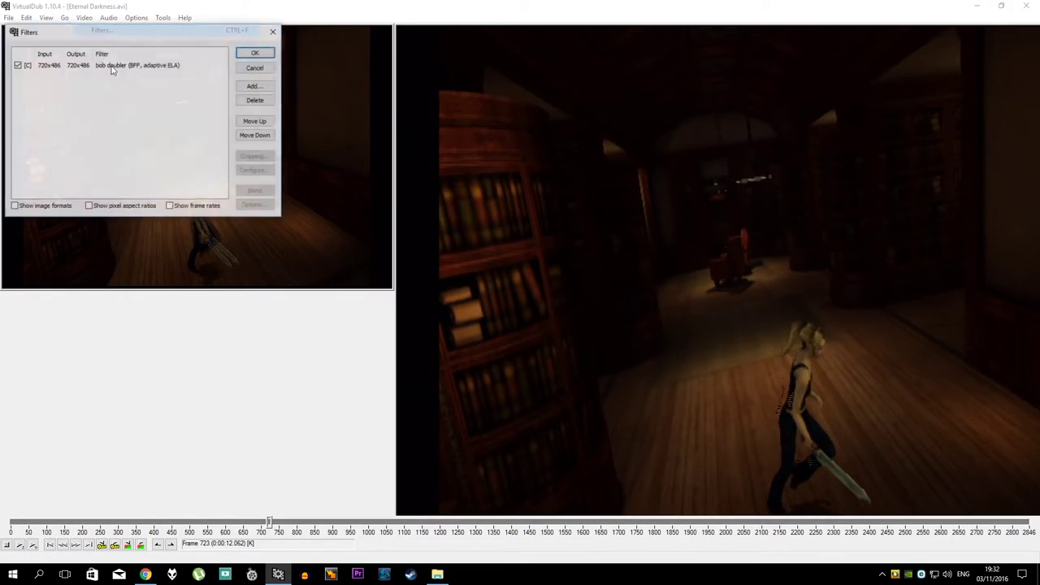
{"action": "left_click", "coordinate": [17, 65]}
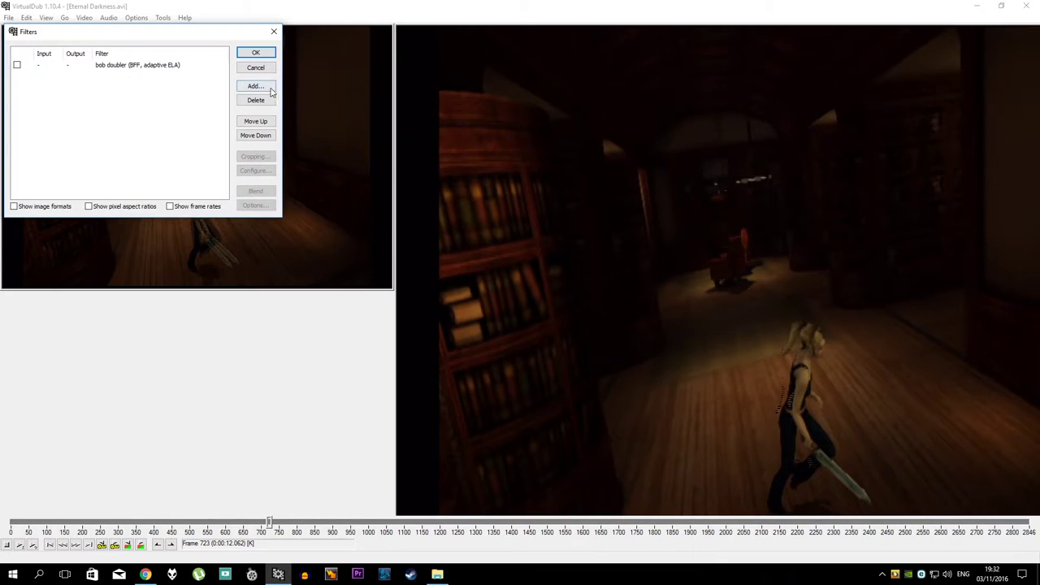
{"action": "left_click", "coordinate": [255, 86]}
{"action": "double_click", "coordinate": [44, 107]}
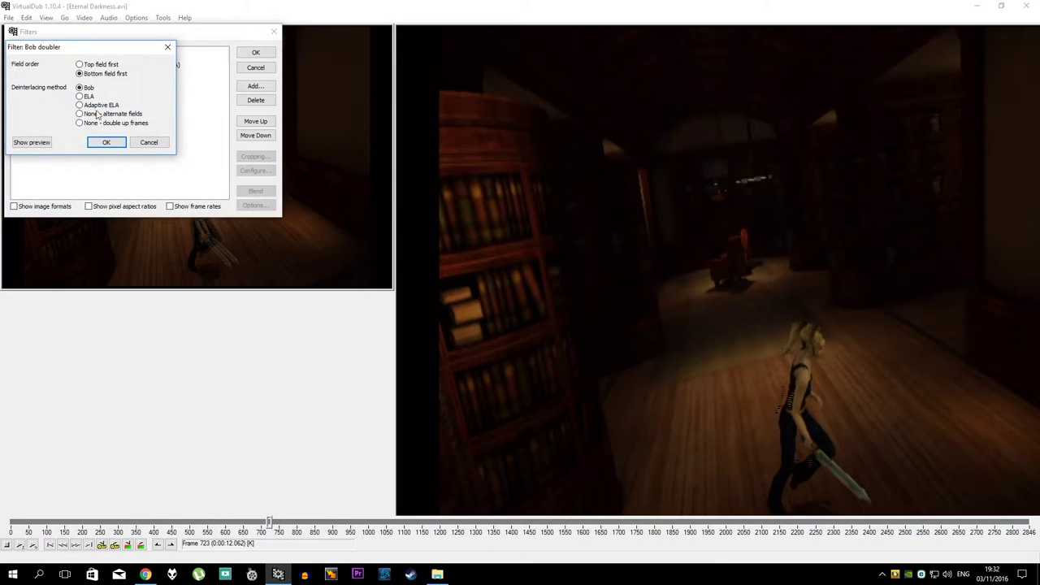
{"action": "left_click", "coordinate": [106, 142]}
{"action": "key", "text": "Return"}
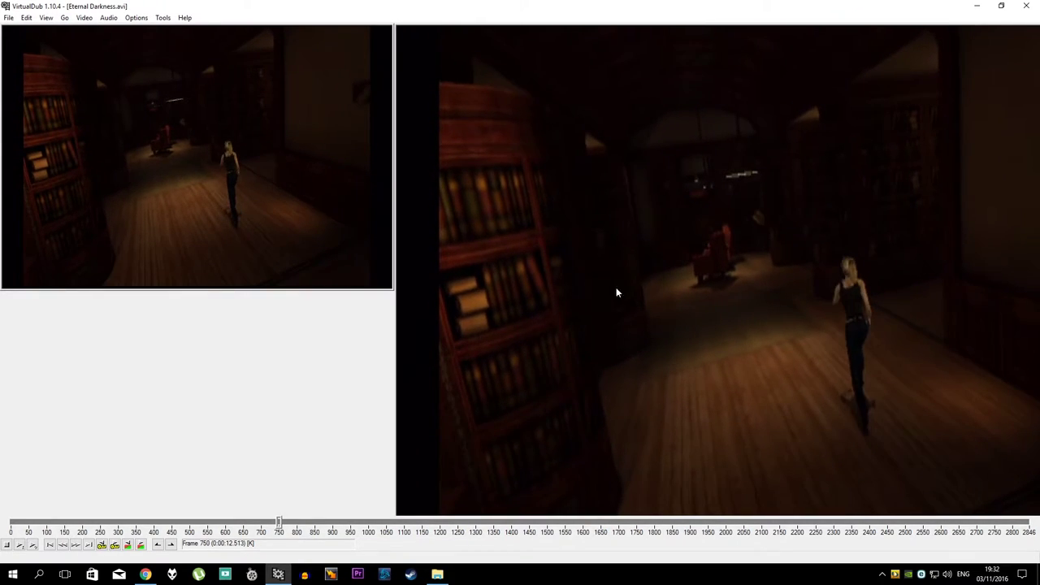
Step: Replace the active Bob filter with deinterlace - area based v1.4, set to show deinterlaced areas only, and apply it to the video
{"action": "left_click", "coordinate": [83, 17]}
{"action": "left_click", "coordinate": [96, 30]}
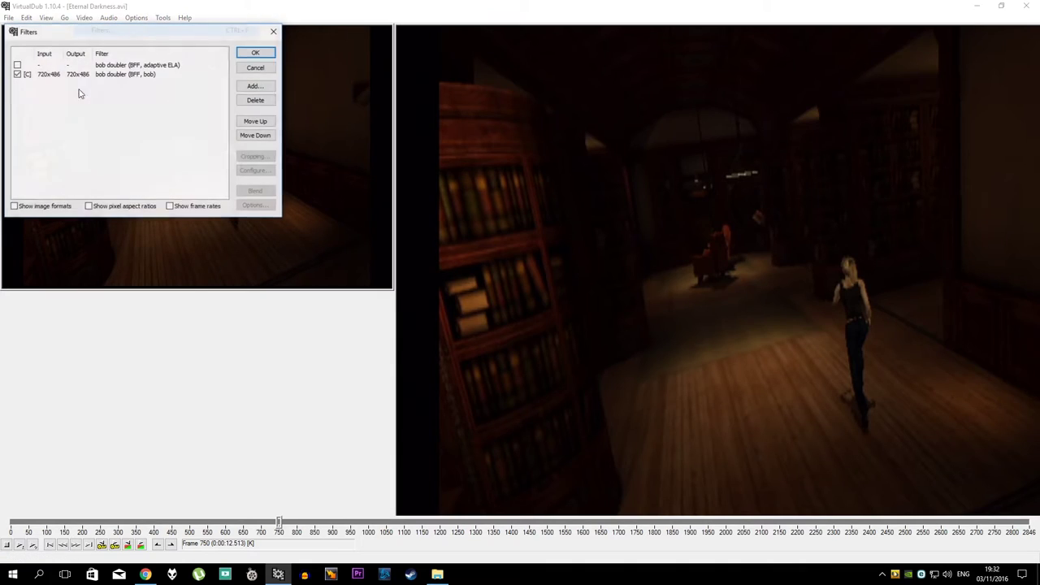
{"action": "left_click", "coordinate": [253, 85]}
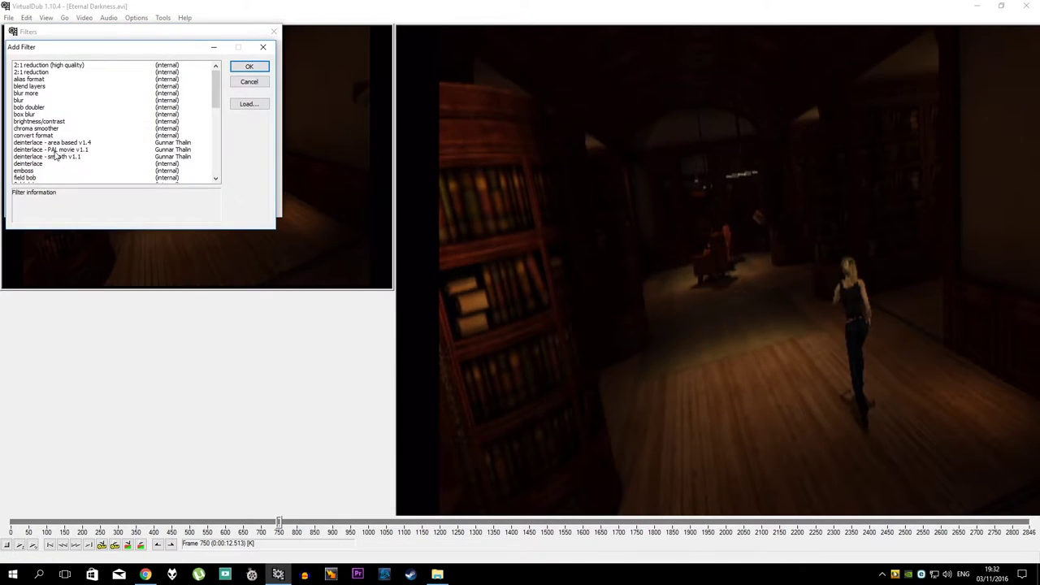
{"action": "left_click", "coordinate": [63, 143]}
{"action": "double_click", "coordinate": [62, 144]}
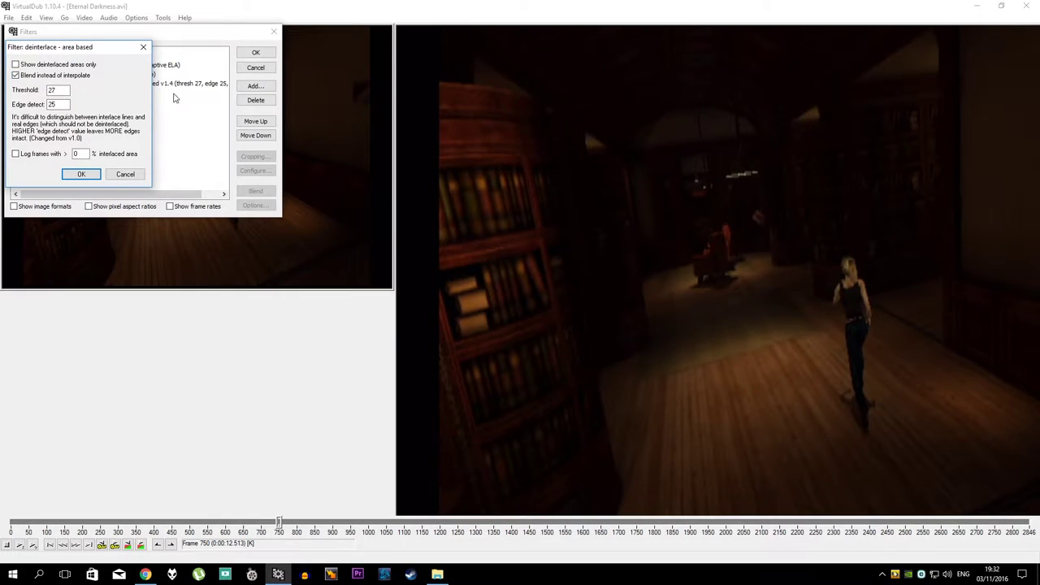
{"action": "left_click", "coordinate": [15, 65]}
{"action": "left_click", "coordinate": [81, 174]}
{"action": "left_click", "coordinate": [255, 52]}
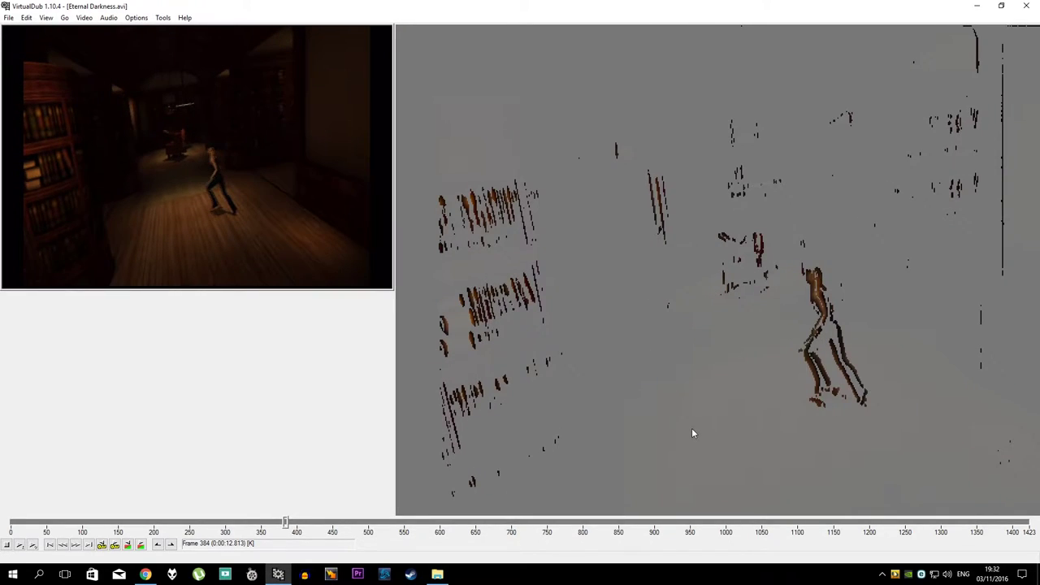
Step: Turn off showing deinterlaced areas only in the area-based deinterlace filter and apply the filter list
{"action": "left_click", "coordinate": [84, 17]}
{"action": "left_click", "coordinate": [91, 31]}
{"action": "double_click", "coordinate": [104, 83]}
{"action": "left_click", "coordinate": [18, 67]}
{"action": "left_click", "coordinate": [72, 167]}
{"action": "left_click", "coordinate": [255, 54]}
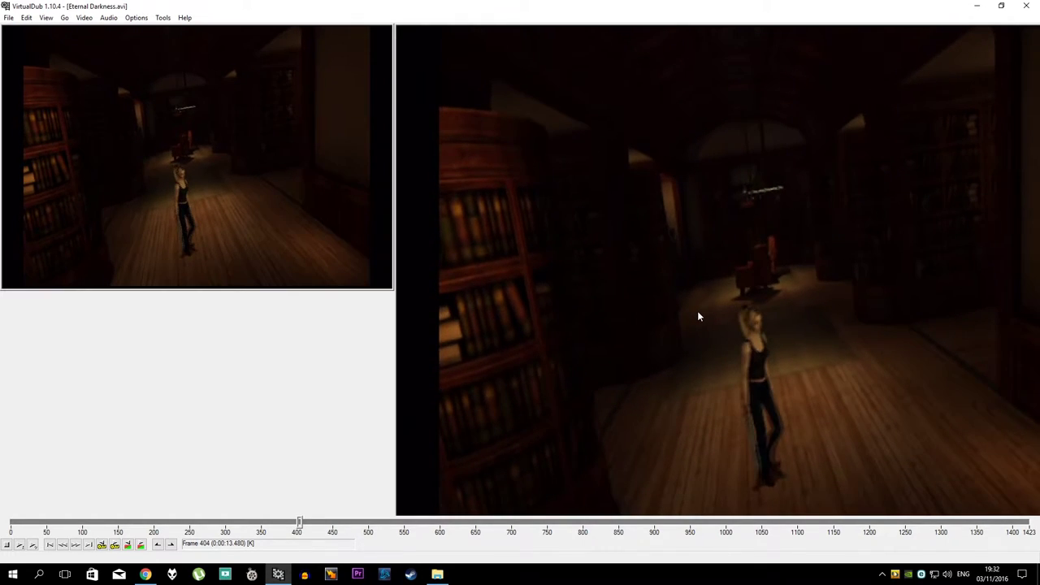
Step: Disable the area-based deinterlace filter and re-enable the bob doubler that uses the Bob method
{"action": "left_click", "coordinate": [84, 17]}
{"action": "left_click", "coordinate": [101, 32]}
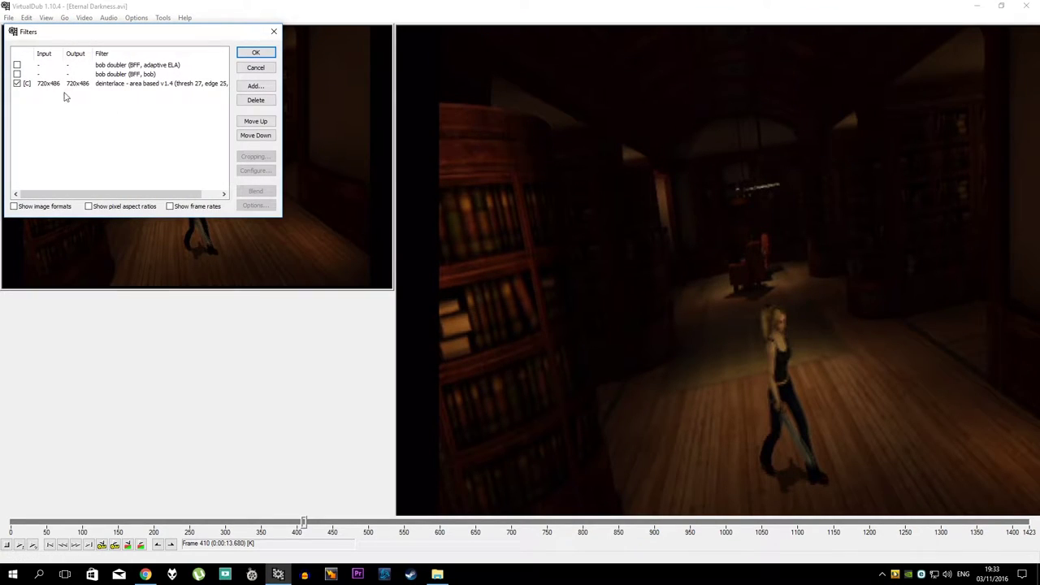
{"action": "left_click", "coordinate": [16, 83]}
{"action": "left_click", "coordinate": [17, 74]}
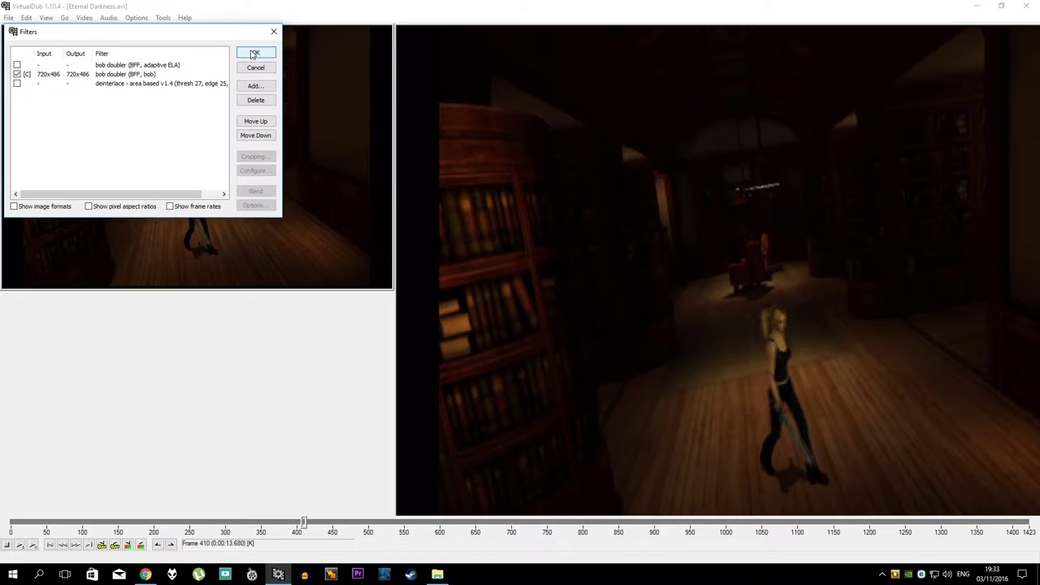
{"action": "left_click", "coordinate": [254, 54]}
Step: Review the deinterlacing methods in the active bob doubler's settings, and close the filter list without applying changes
{"action": "left_click", "coordinate": [83, 17]}
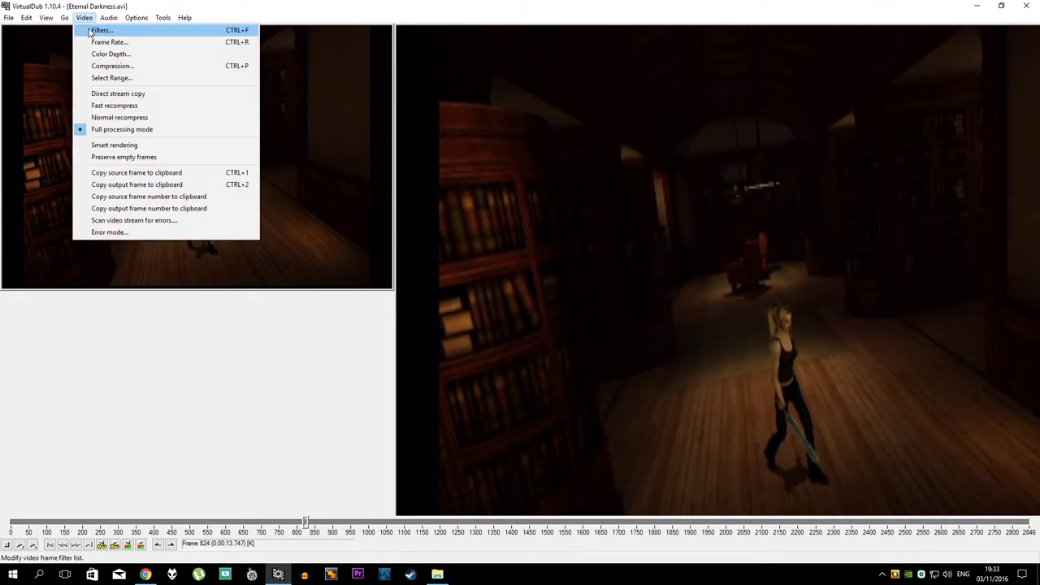
{"action": "left_click", "coordinate": [93, 28]}
{"action": "double_click", "coordinate": [133, 77]}
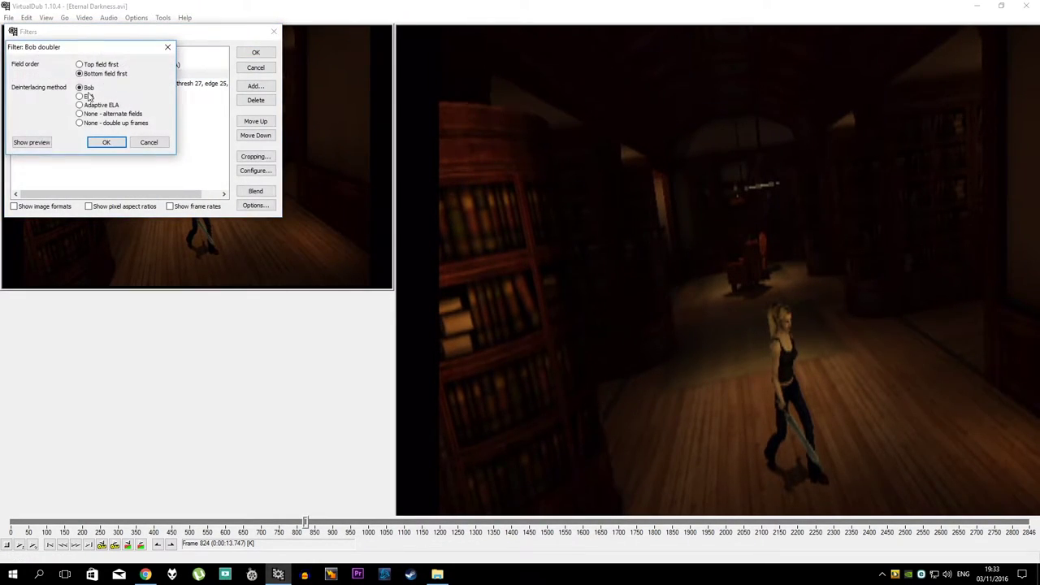
{"action": "left_click", "coordinate": [105, 141]}
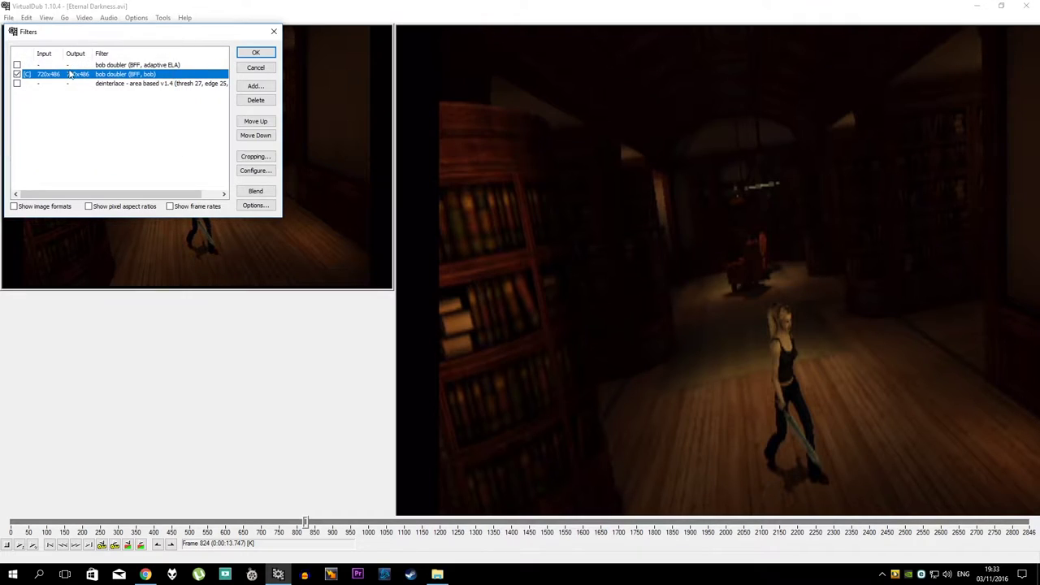
{"action": "left_click", "coordinate": [17, 73]}
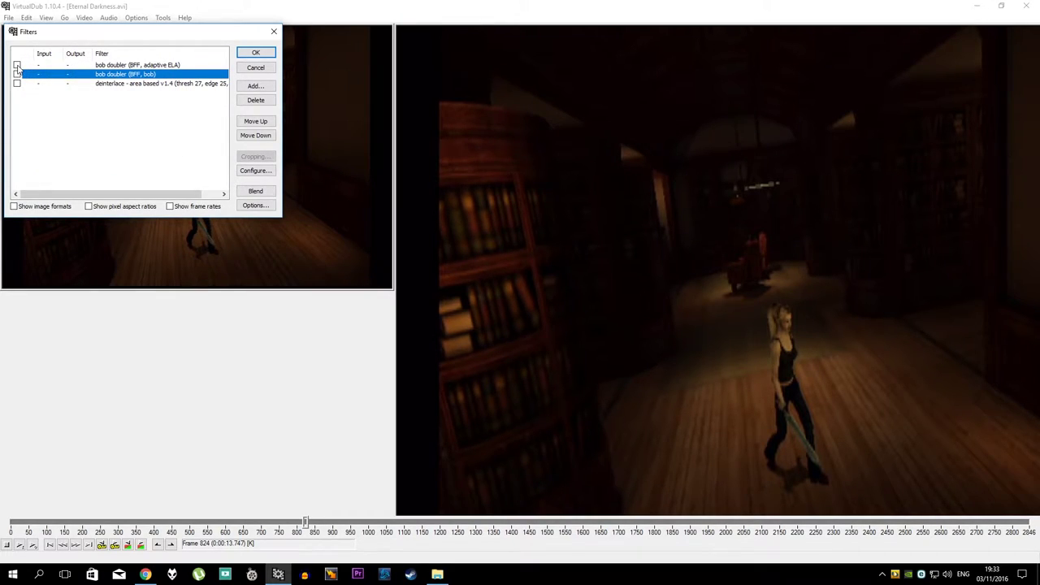
{"action": "double_click", "coordinate": [29, 74]}
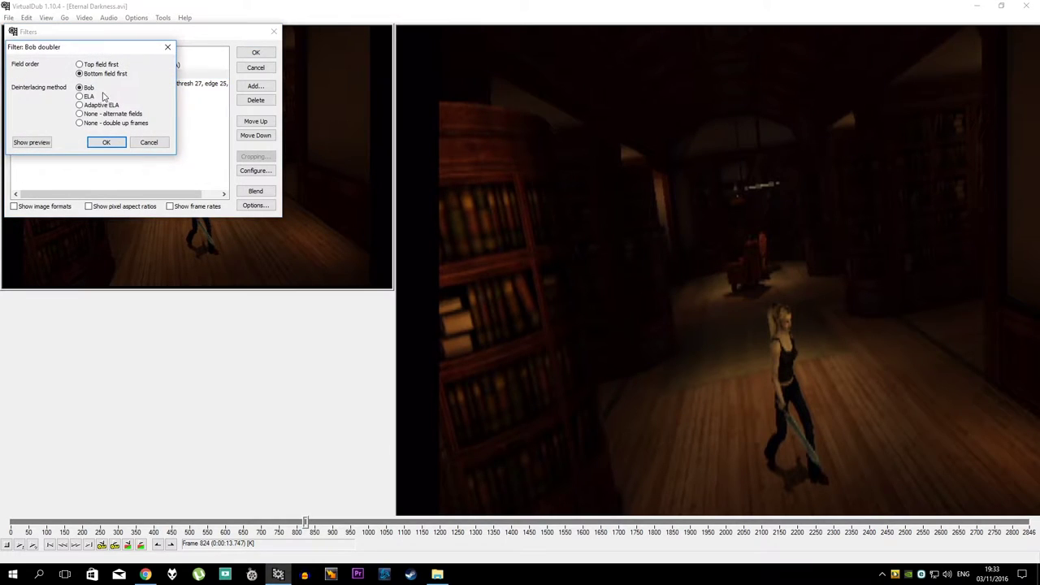
{"action": "left_click", "coordinate": [147, 144]}
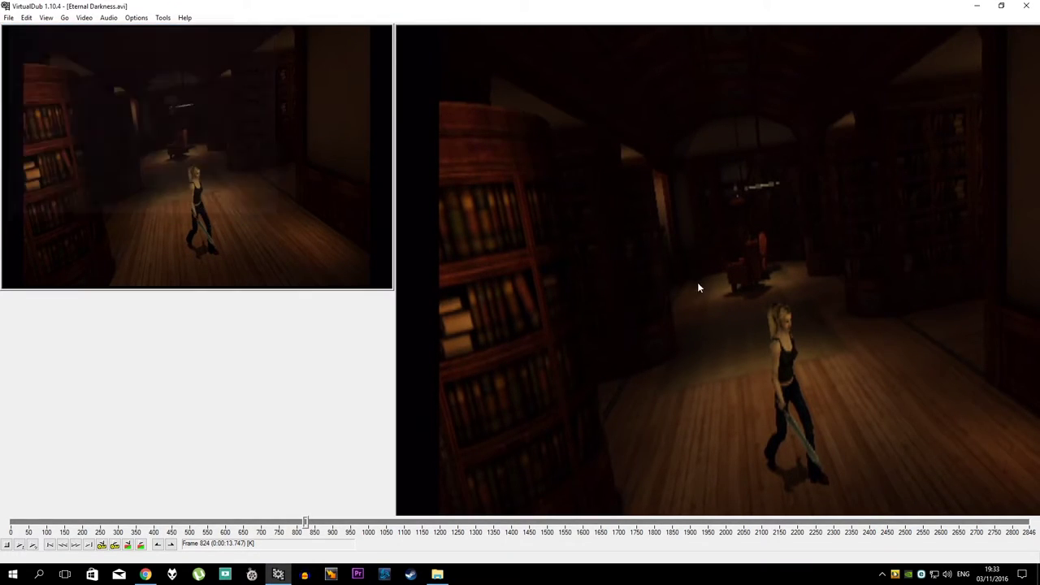
{"action": "left_click", "coordinate": [255, 68]}
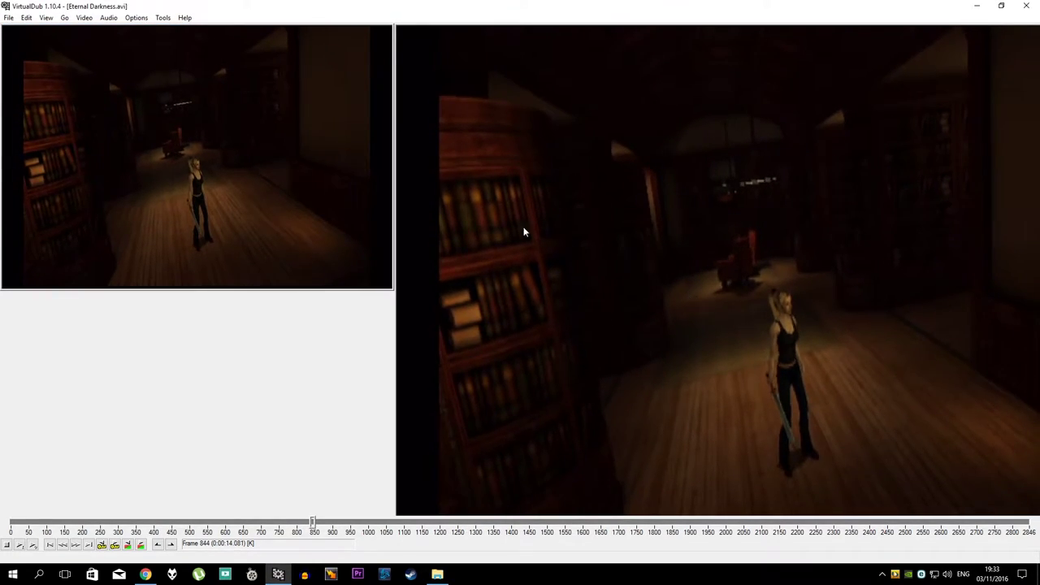
Step: Return the output preview to 100% zoom and review the active bob doubler's field order and deinterlacing method settings
{"action": "left_click", "coordinate": [81, 18]}
{"action": "right_click", "coordinate": [622, 220]}
{"action": "left_click", "coordinate": [641, 314]}
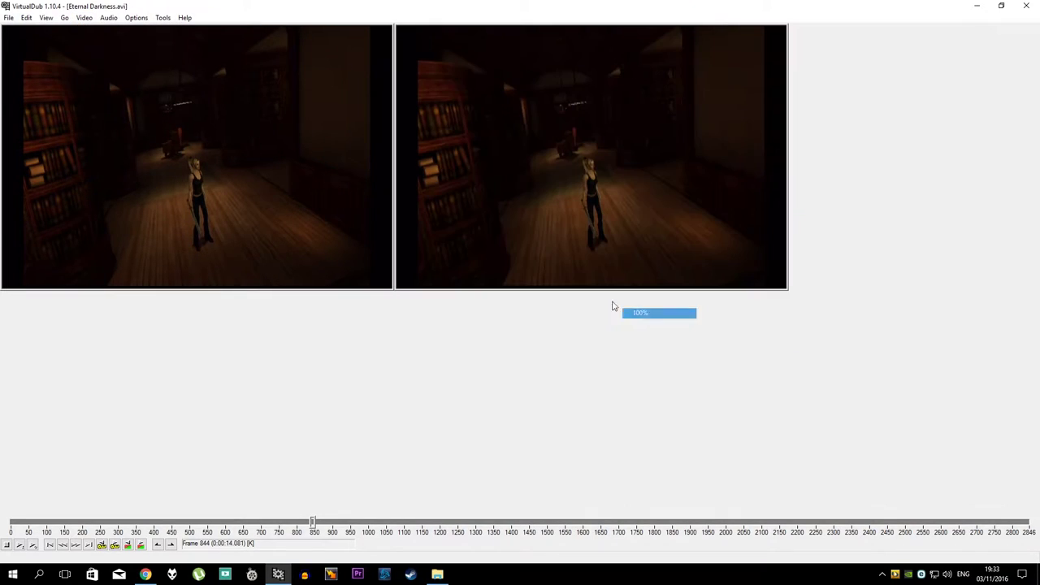
{"action": "left_click", "coordinate": [84, 18]}
{"action": "left_click", "coordinate": [93, 28]}
{"action": "double_click", "coordinate": [110, 75]}
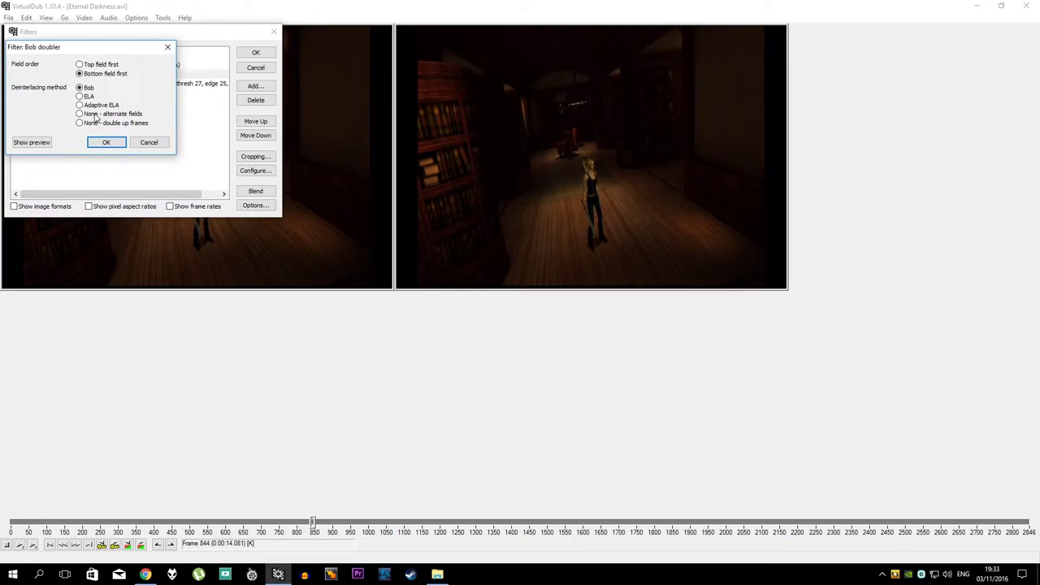
{"action": "left_click", "coordinate": [106, 142]}
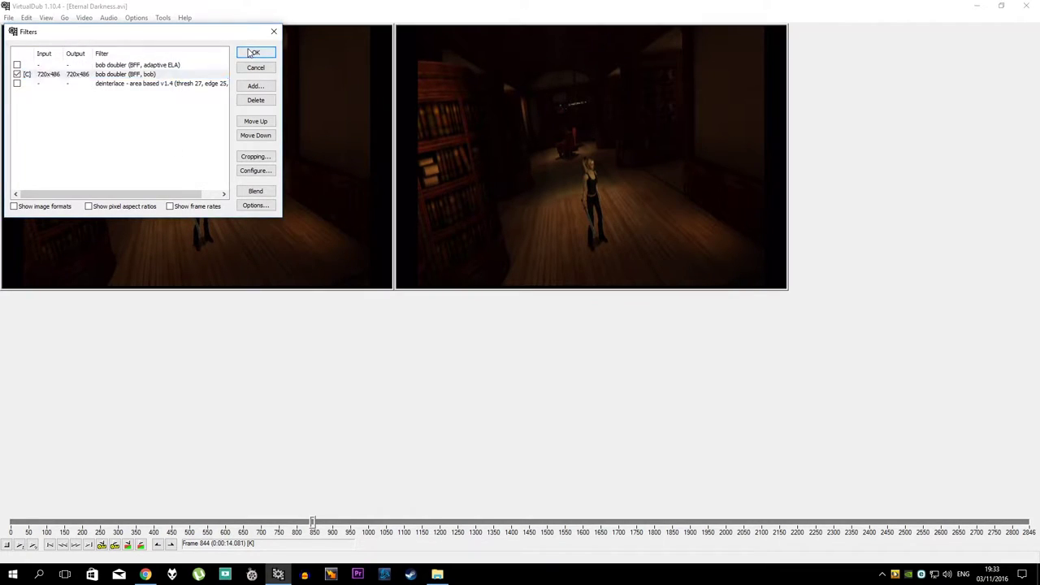
{"action": "left_click", "coordinate": [255, 52]}
Step: Seek to frame 142, enlarge the output preview to 200%, and scrub forward to inspect the bob-doubled footage
{"action": "left_click", "coordinate": [63, 524]}
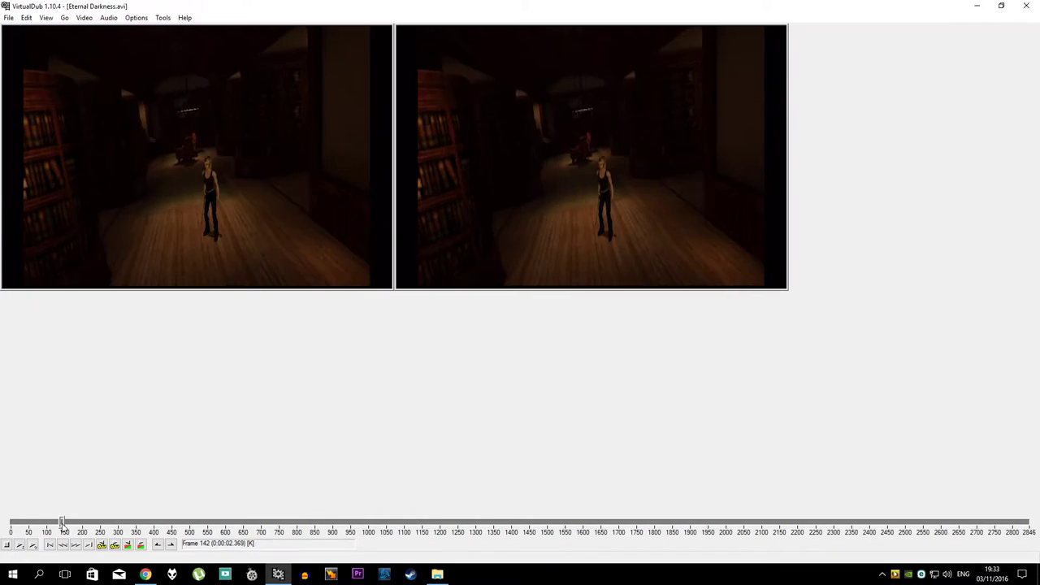
{"action": "right_click", "coordinate": [516, 199]}
{"action": "left_click", "coordinate": [534, 310]}
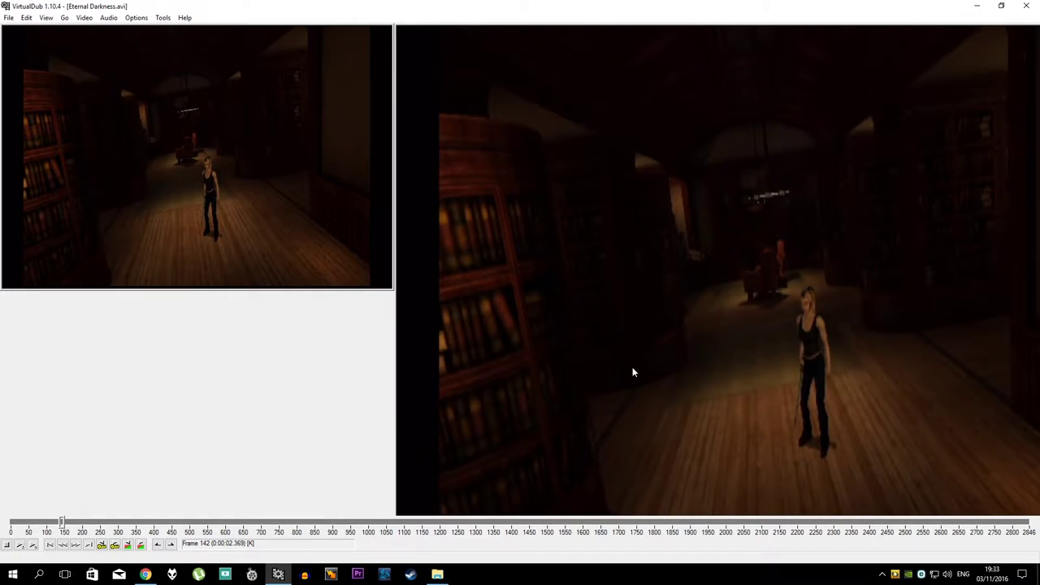
{"action": "left_click_drag", "start_coordinate": [67, 521], "coordinate": [137, 521]}
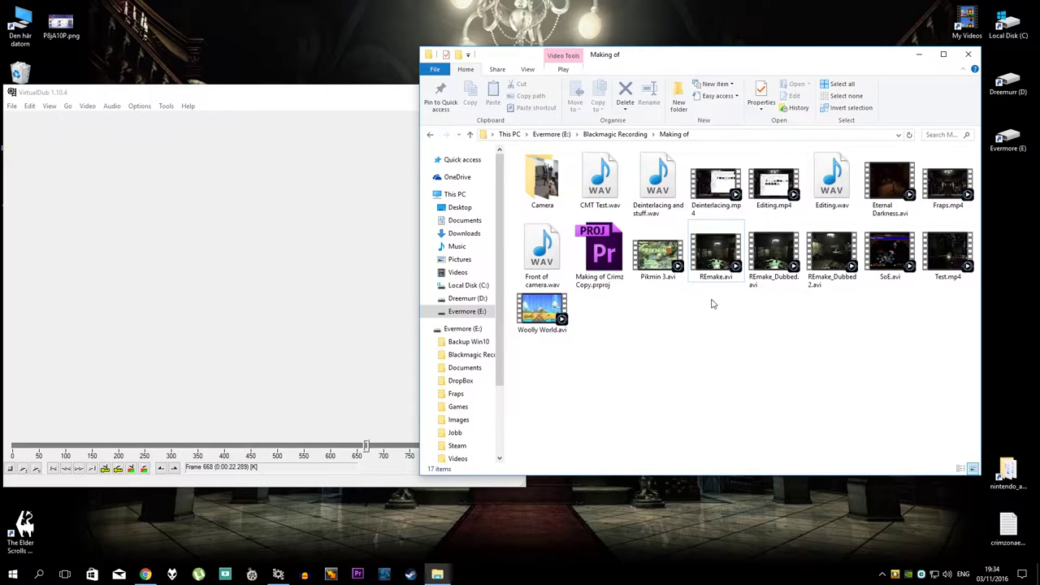
Step: Load REmake.avi from the Making of folder into VirtualDub and maximize the VirtualDub window
{"action": "left_click_drag", "start_coordinate": [715, 256], "coordinate": [284, 270]}
{"action": "left_click", "coordinate": [487, 91]}
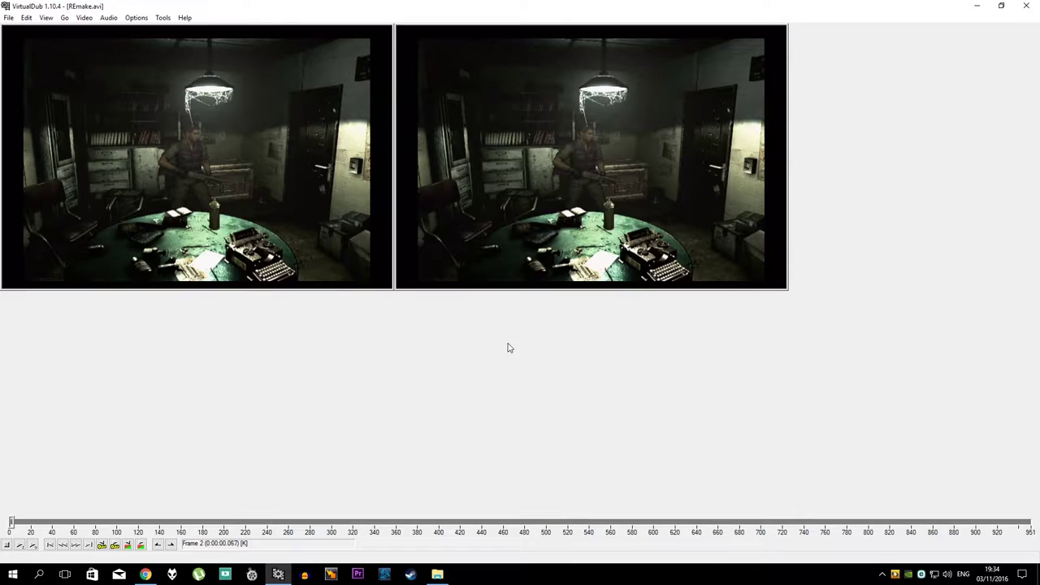
Step: Enlarge the source preview to 200% and examine the interlacing on the moving character frame by frame from frame 146
{"action": "left_click_drag", "start_coordinate": [10, 522], "coordinate": [166, 523]}
{"action": "right_click", "coordinate": [210, 216]}
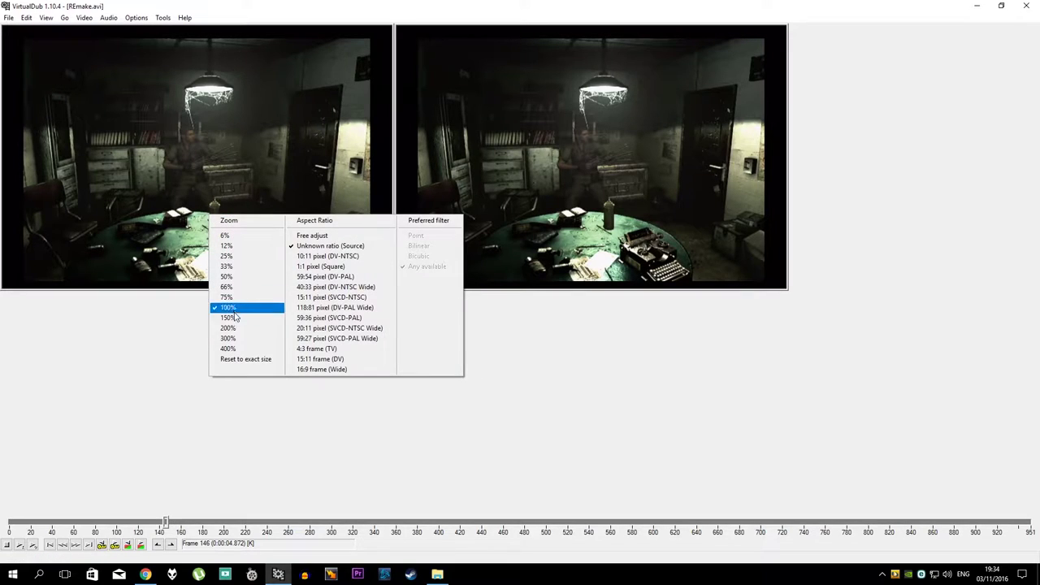
{"action": "left_click", "coordinate": [231, 328]}
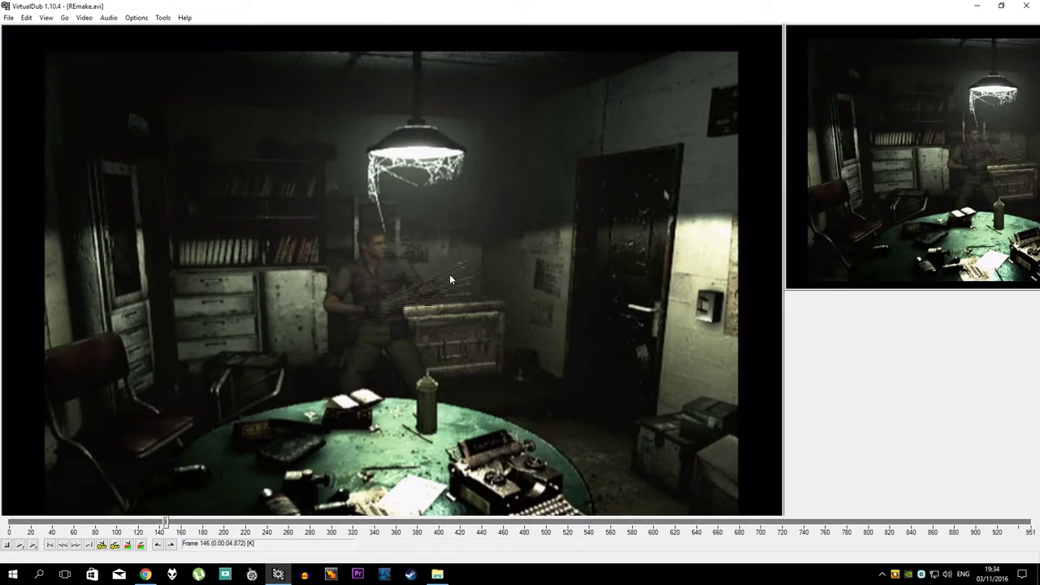
{"action": "key", "text": "Right"}
{"action": "key", "text": "Right"}
{"action": "key", "text": "Right"}
{"action": "key", "text": "Right"}
{"action": "key", "text": "Right"}
{"action": "key", "text": "Right"}
{"action": "key", "text": "Right"}
{"action": "key", "text": "Right"}
{"action": "key", "text": "Right"}
{"action": "left_click_drag", "start_coordinate": [176, 524], "coordinate": [165, 524]}
Step: Add the internal deinterlace filter using the Yadif algorithm, keeping the top field and interpolating the bottom field, and apply it
{"action": "left_click", "coordinate": [84, 17]}
{"action": "left_click", "coordinate": [99, 29]}
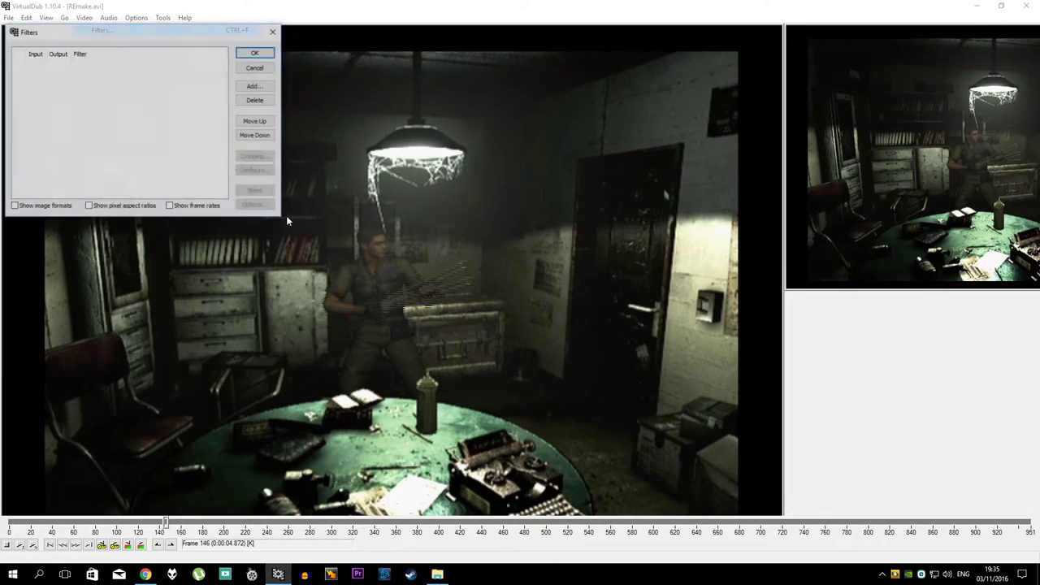
{"action": "left_click", "coordinate": [254, 87]}
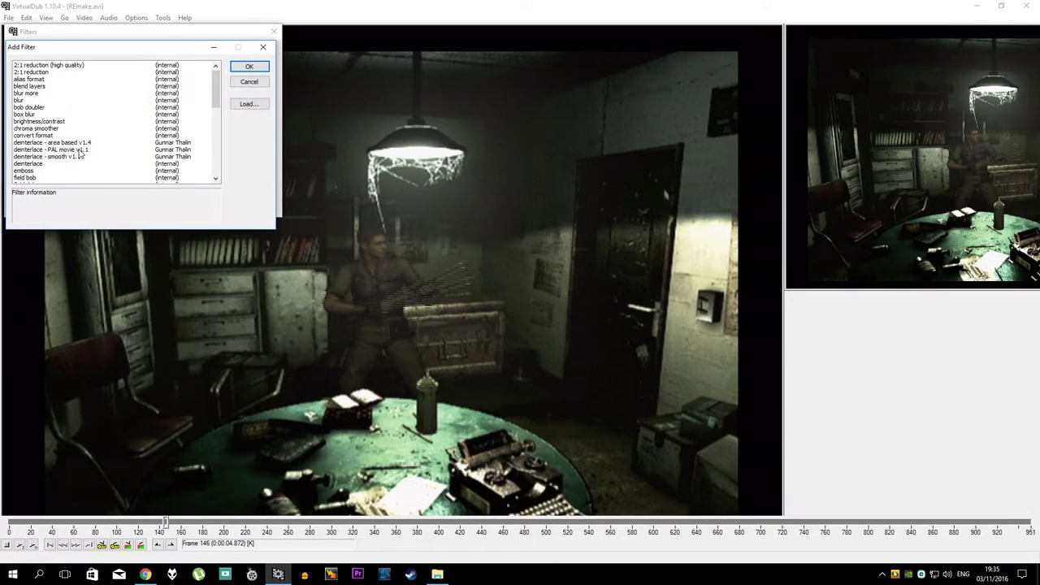
{"action": "double_click", "coordinate": [33, 164]}
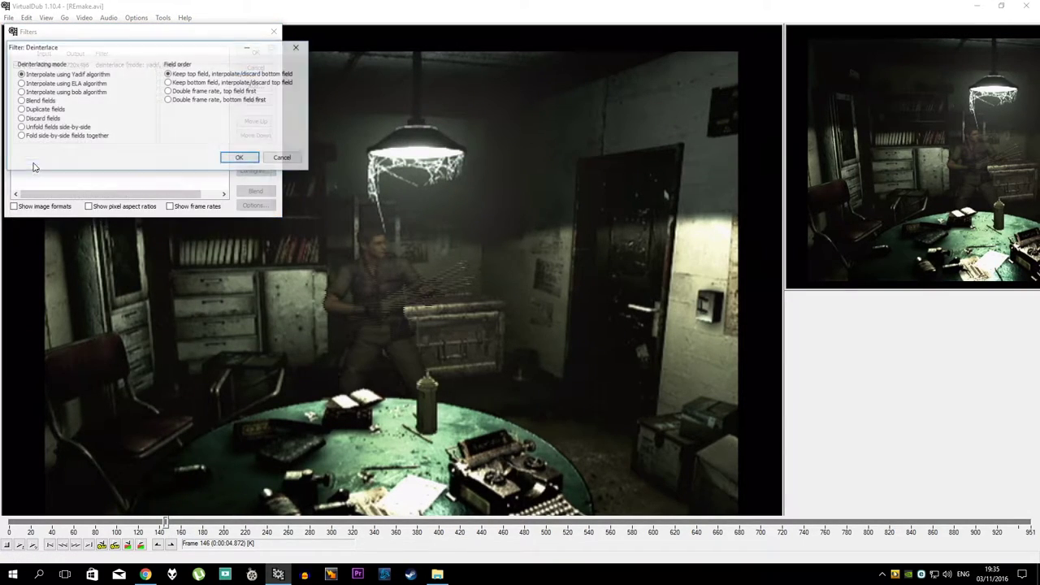
{"action": "left_click", "coordinate": [240, 158]}
{"action": "left_click", "coordinate": [256, 52]}
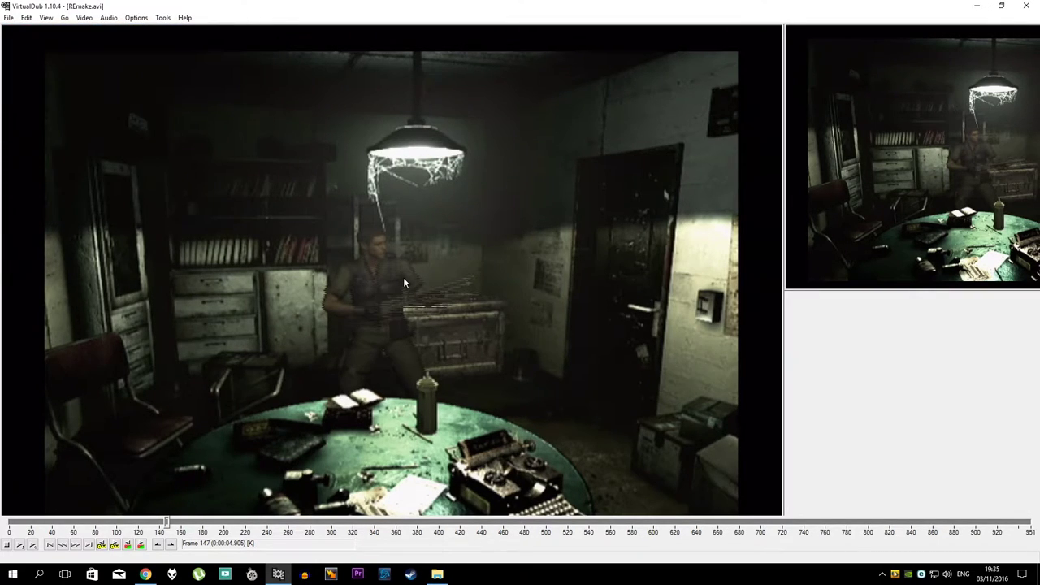
Step: Return the source preview to 100% zoom and enlarge the output preview to 150%
{"action": "right_click", "coordinate": [443, 256]}
{"action": "left_click", "coordinate": [479, 349]}
{"action": "right_click", "coordinate": [524, 151]}
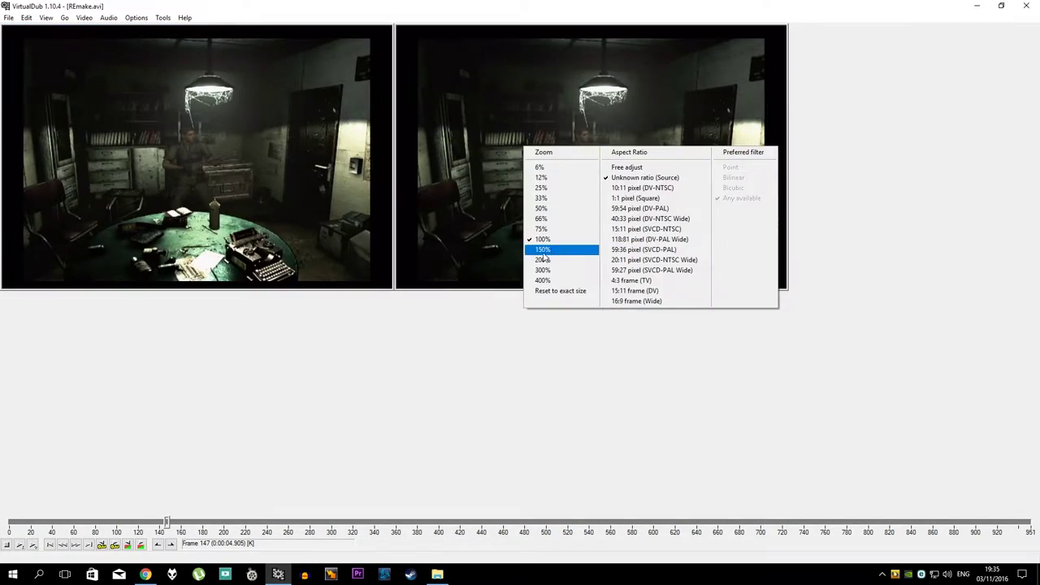
{"action": "left_click", "coordinate": [537, 250]}
{"action": "key", "text": "space"}
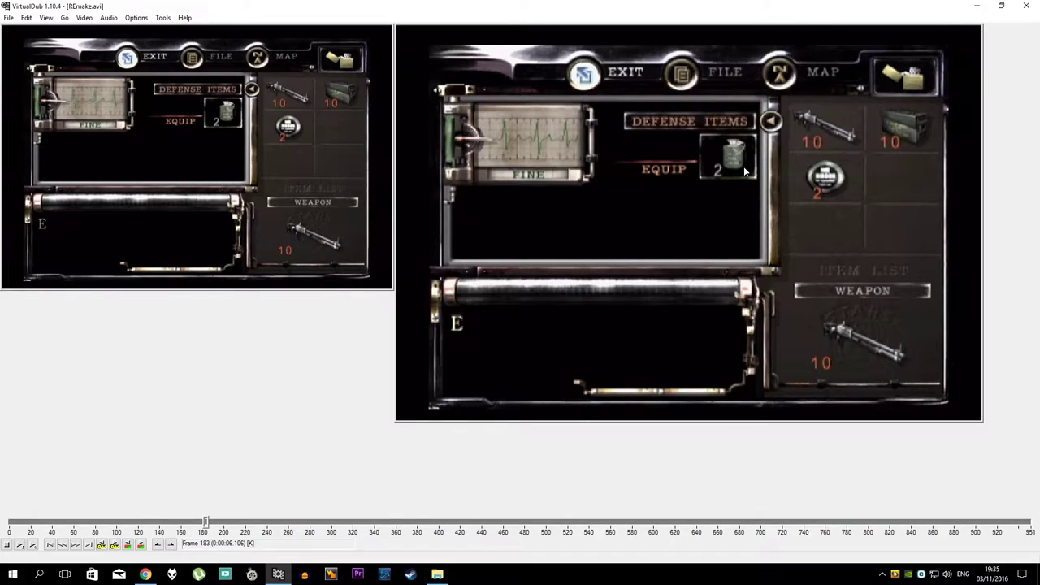
Step: Compare the source and Yadif output frame by frame in the inventory menu from frame 183
{"action": "key", "text": "Right"}
{"action": "key", "text": "Right"}
{"action": "key", "text": "Right"}
{"action": "key", "text": "Right"}
{"action": "key", "text": "Right"}
{"action": "key", "text": "Right"}
{"action": "key", "text": "Right"}
{"action": "key", "text": "Right"}
{"action": "key", "text": "Right"}
{"action": "key", "text": "Right"}
{"action": "key", "text": "Right"}
{"action": "key", "text": "Right"}
{"action": "key", "text": "Right"}
{"action": "key", "text": "Right"}
{"action": "key", "text": "Right"}
{"action": "key", "text": "Right"}
{"action": "key", "text": "Right"}
{"action": "key", "text": "Right"}
{"action": "key", "text": "Right"}
{"action": "key", "text": "Right"}
{"action": "key", "text": "Right"}
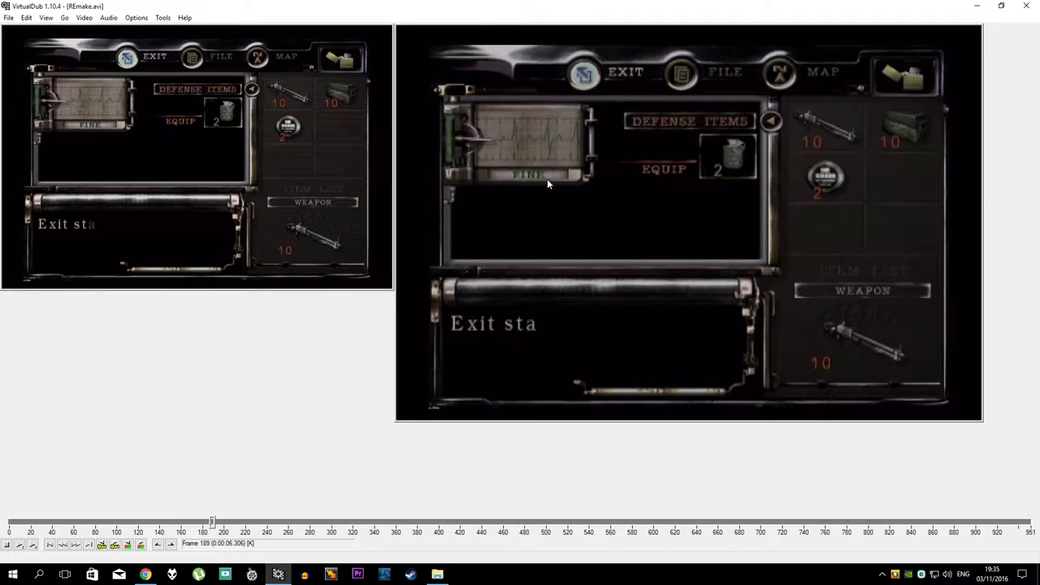
Step: Continue frame by frame from frame 189 to frame 236, comparing both previews as the game returns to the room
{"action": "key", "text": "Right"}
{"action": "key", "text": "Right"}
{"action": "key", "text": "Right"}
{"action": "key", "text": "Right"}
{"action": "key", "text": "Right"}
{"action": "key", "text": "Right"}
{"action": "key", "text": "Right"}
{"action": "key", "text": "Right"}
{"action": "key", "text": "Right"}
{"action": "key", "text": "Right"}
{"action": "key", "text": "Right"}
{"action": "key", "text": "Right"}
{"action": "key", "text": "Right"}
{"action": "key", "text": "Right"}
{"action": "key", "text": "Right"}
{"action": "key", "text": "Right"}
{"action": "key", "text": "Right"}
{"action": "key", "text": "Right"}
{"action": "key", "text": "Right"}
{"action": "key", "text": "Right"}
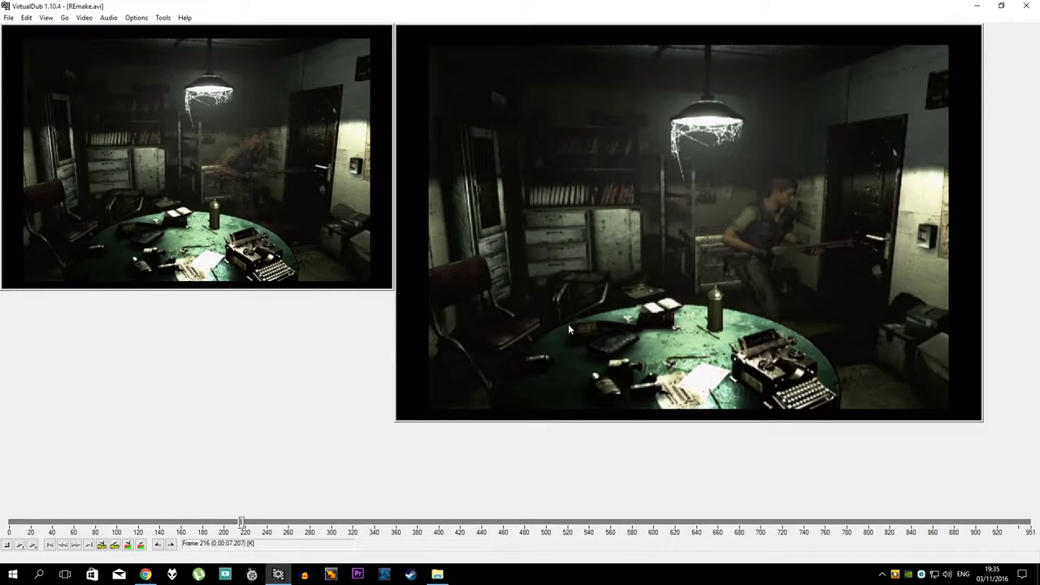
{"action": "key", "text": "Right"}
{"action": "key", "text": "Right"}
{"action": "key", "text": "Right"}
{"action": "key", "text": "Right"}
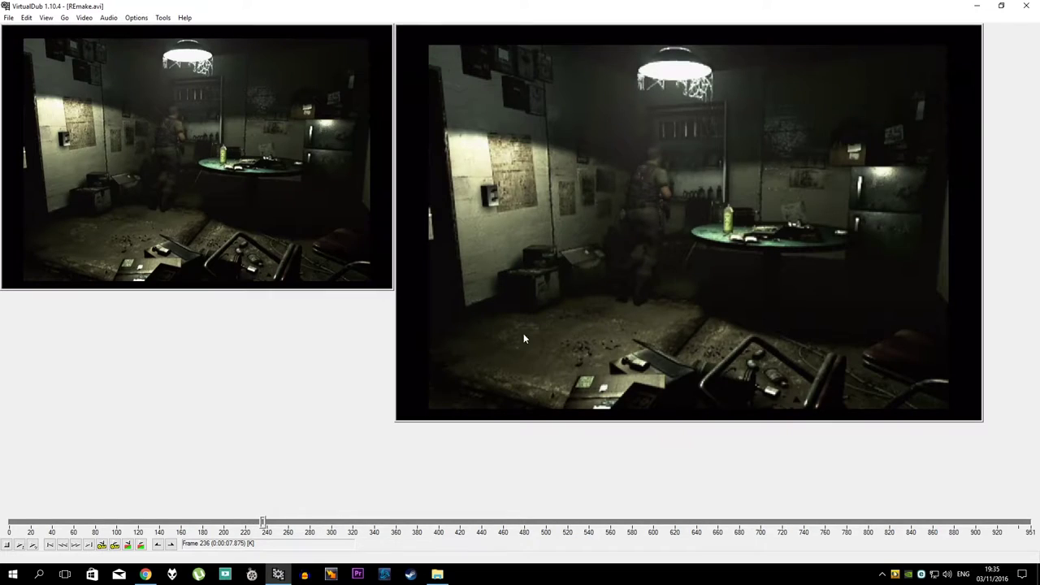
Step: Seek to the camera-angle change around frame 665 and compare the blended source frame with the Yadif output
{"action": "left_click_drag", "start_coordinate": [265, 524], "coordinate": [722, 535]}
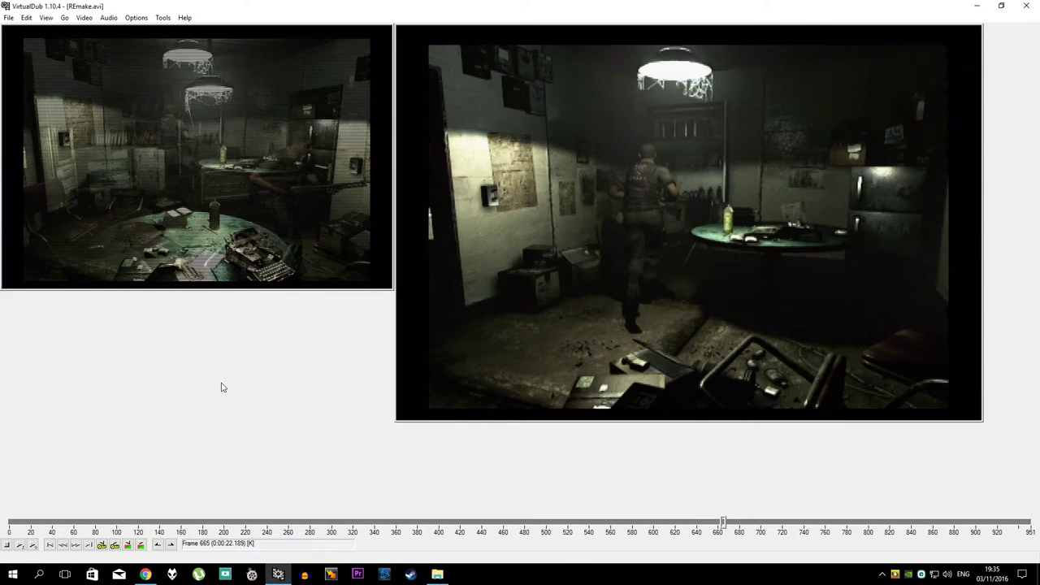
{"action": "key", "text": "Right"}
{"action": "key", "text": "space"}
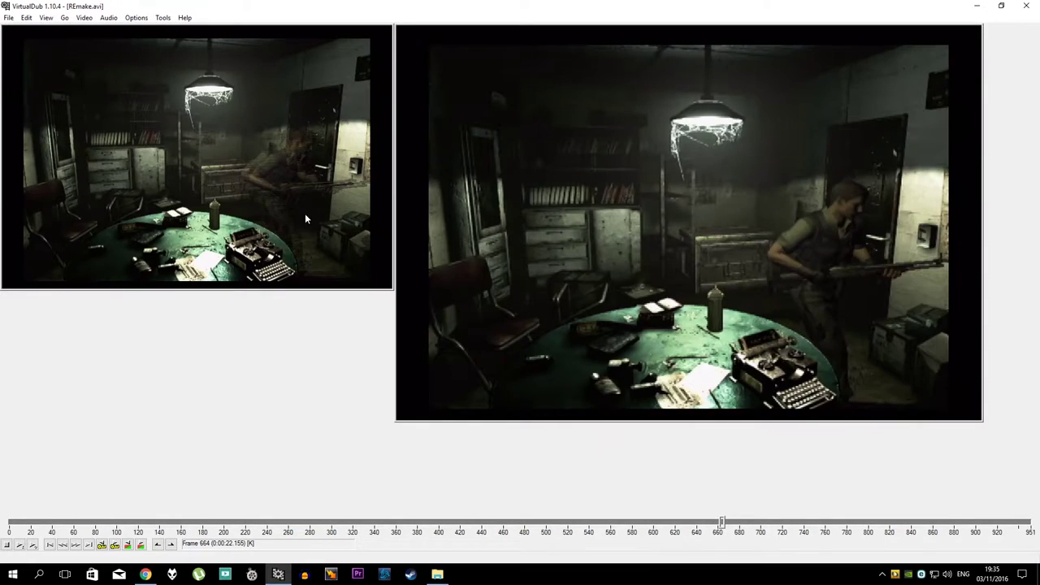
{"action": "key", "text": "space"}
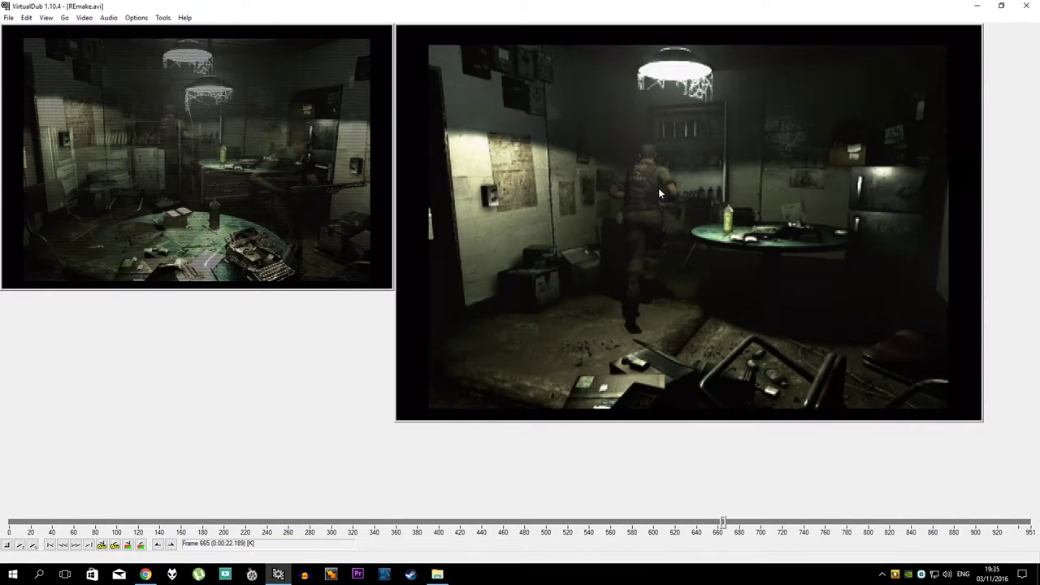
Step: Examine the character's motion frame by frame after the camera change, up to the inventory menu at frame 702
{"action": "key", "text": "Right"}
{"action": "key", "text": "Right"}
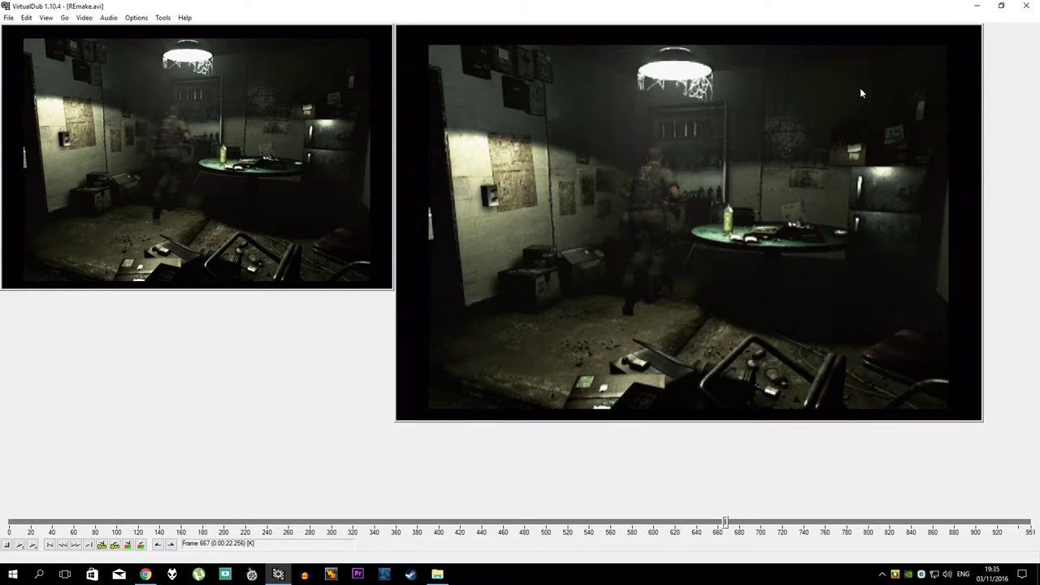
{"action": "key", "text": "Right"}
{"action": "key", "text": "Right"}
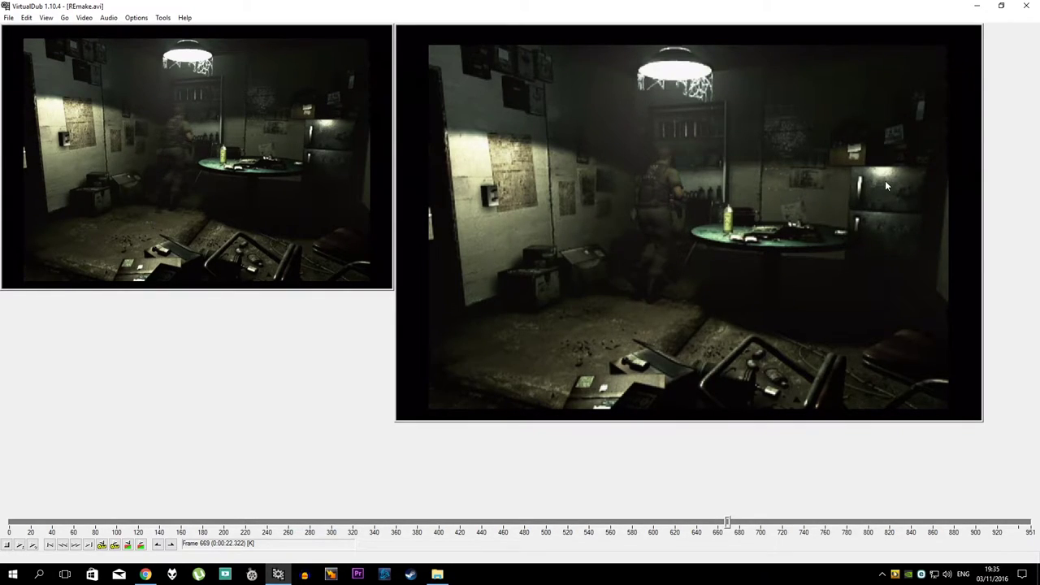
{"action": "key", "text": "Right"}
{"action": "key", "text": "Right"}
{"action": "key", "text": "Right"}
{"action": "key", "text": "Right"}
{"action": "key", "text": "Right"}
{"action": "key", "text": "Right"}
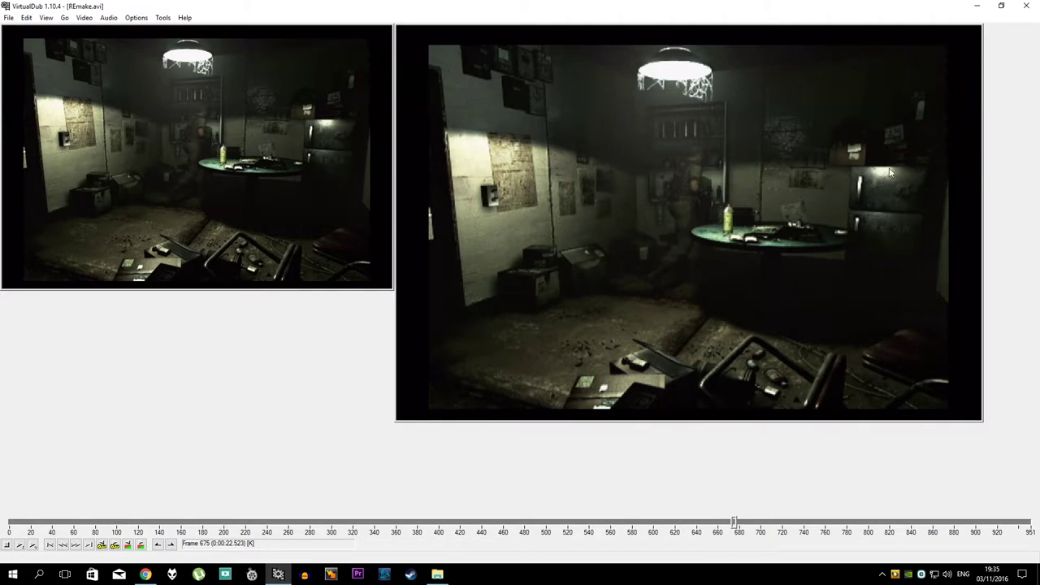
{"action": "key", "text": "Right"}
{"action": "key", "text": "Right"}
{"action": "key", "text": "Right"}
{"action": "key", "text": "Right"}
{"action": "key", "text": "Right"}
{"action": "key", "text": "Right"}
{"action": "key", "text": "Right"}
{"action": "key", "text": "Right"}
{"action": "key", "text": "Right"}
{"action": "key", "text": "Right"}
{"action": "key", "text": "Right"}
{"action": "key", "text": "Right"}
{"action": "key", "text": "Right"}
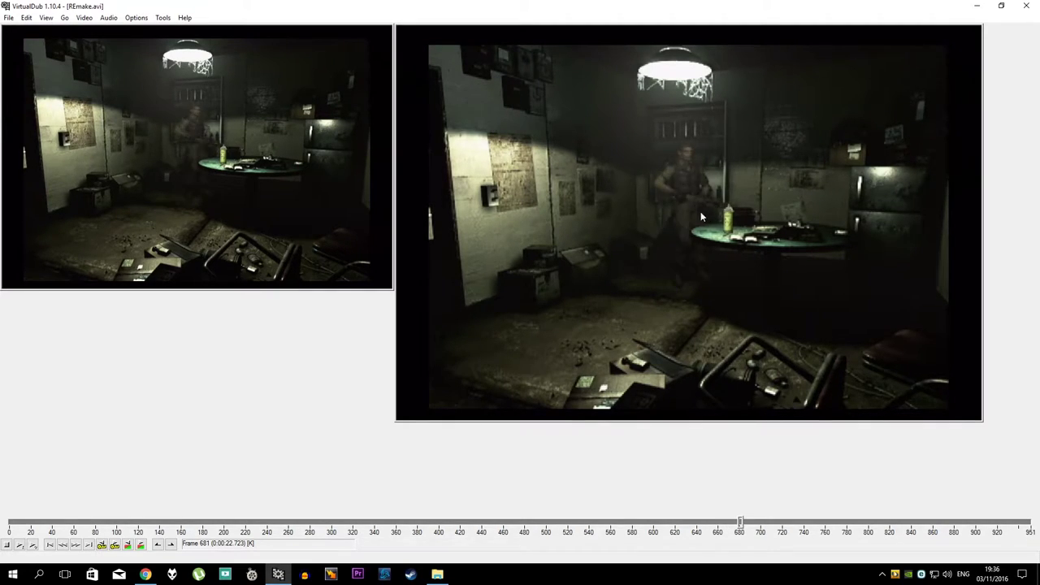
{"action": "key", "text": "Right"}
{"action": "key", "text": "Right"}
{"action": "key", "text": "Right"}
{"action": "key", "text": "Right"}
{"action": "key", "text": "Right"}
{"action": "key", "text": "Right"}
{"action": "key", "text": "Right"}
{"action": "key", "text": "Right"}
{"action": "key", "text": "Right"}
{"action": "key", "text": "Right"}
{"action": "key", "text": "Right"}
{"action": "key", "text": "Right"}
{"action": "key", "text": "Right"}
{"action": "key", "text": "Right"}
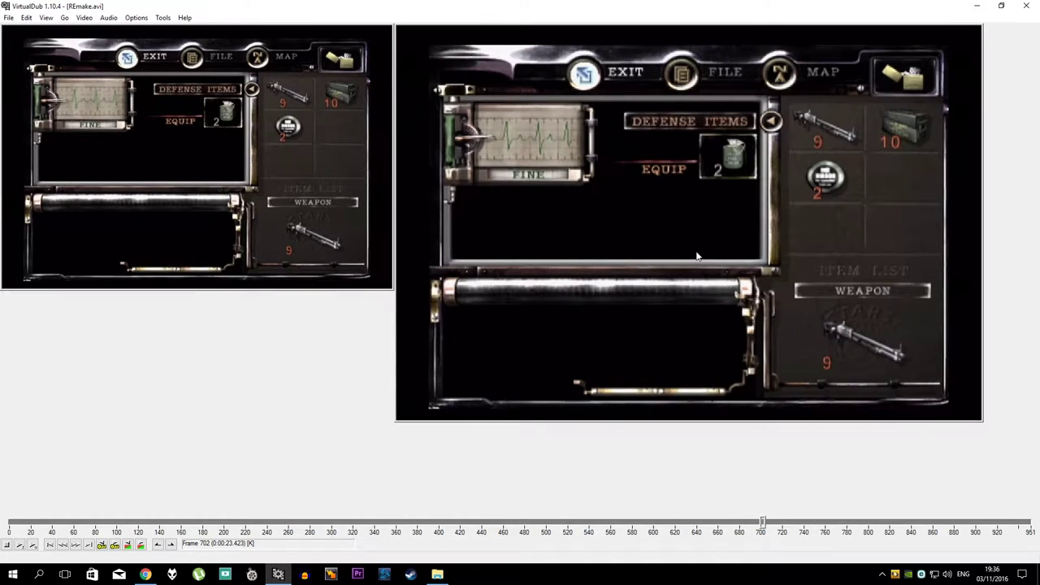
Step: Move back and forth between frames around frame 705 to examine the inventory menu's text and heartbeat graph
{"action": "key", "text": "Right"}
{"action": "key", "text": "Right"}
{"action": "key", "text": "Right"}
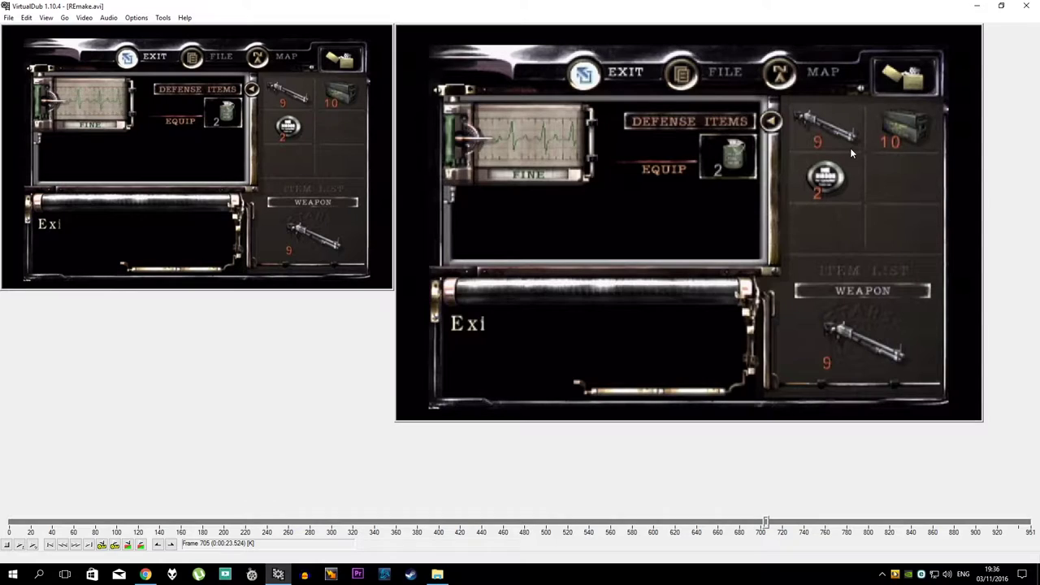
{"action": "key", "text": "Right"}
{"action": "key", "text": "Right"}
{"action": "key", "text": "Right"}
{"action": "key", "text": "Left"}
{"action": "key", "text": "Left"}
{"action": "key", "text": "Left"}
{"action": "key", "text": "Left"}
{"action": "key", "text": "Left"}
{"action": "key", "text": "Left"}
{"action": "key", "text": "Right"}
{"action": "key", "text": "Right"}
{"action": "key", "text": "Right"}
{"action": "key", "text": "Right"}
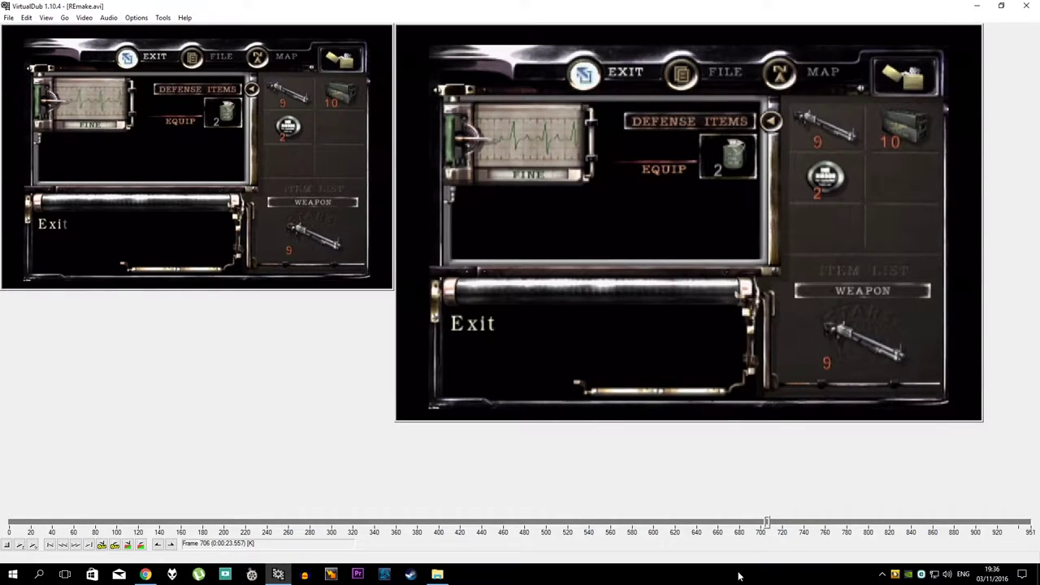
Step: Go back to the earlier inventory menu footage at frame 408, where the Assault S text is being written
{"action": "left_click_drag", "start_coordinate": [768, 526], "coordinate": [455, 512]}
{"action": "key", "text": "Left"}
{"action": "key", "text": "Left"}
{"action": "key", "text": "Left"}
{"action": "key", "text": "Left"}
{"action": "key", "text": "Left"}
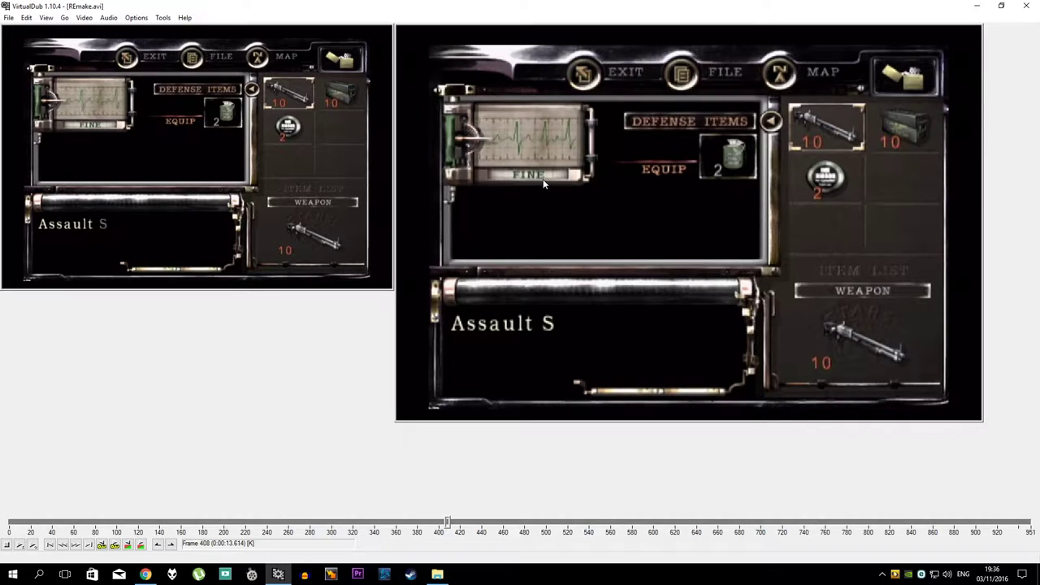
Step: Switch the deinterlace filter to the bob algorithm with a doubled frame rate and apply it to the video
{"action": "left_click", "coordinate": [84, 17]}
{"action": "left_click", "coordinate": [99, 30]}
{"action": "double_click", "coordinate": [129, 66]}
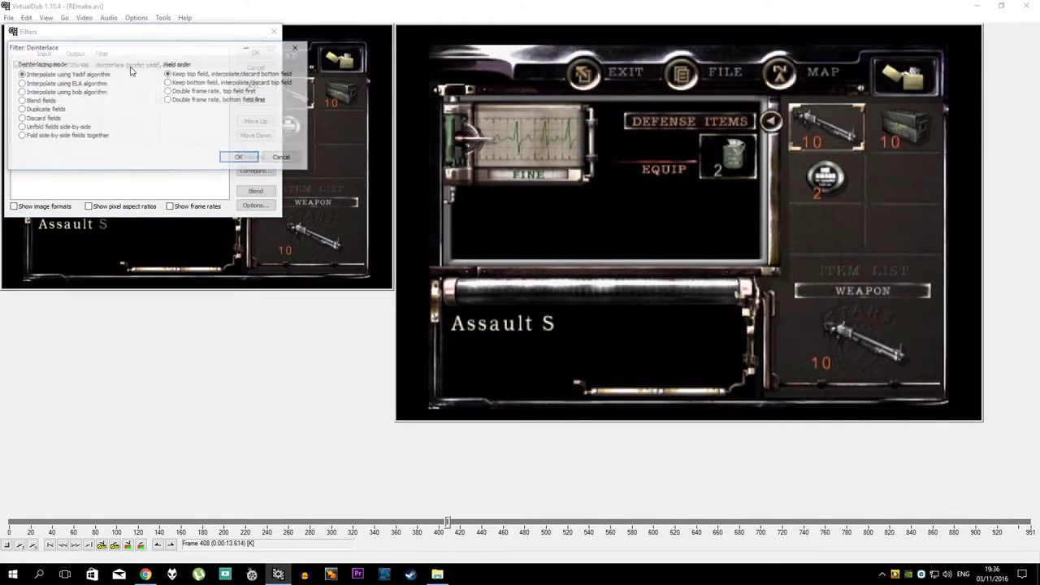
{"action": "left_click", "coordinate": [72, 94]}
{"action": "left_click", "coordinate": [221, 95]}
{"action": "left_click", "coordinate": [245, 159]}
{"action": "left_click", "coordinate": [256, 52]}
Step: Advance frame by frame to frame 820 to examine the bob-deinterlaced inventory menu
{"action": "key", "text": "Right"}
{"action": "key", "text": "Right"}
{"action": "key", "text": "Right"}
{"action": "key", "text": "Right"}
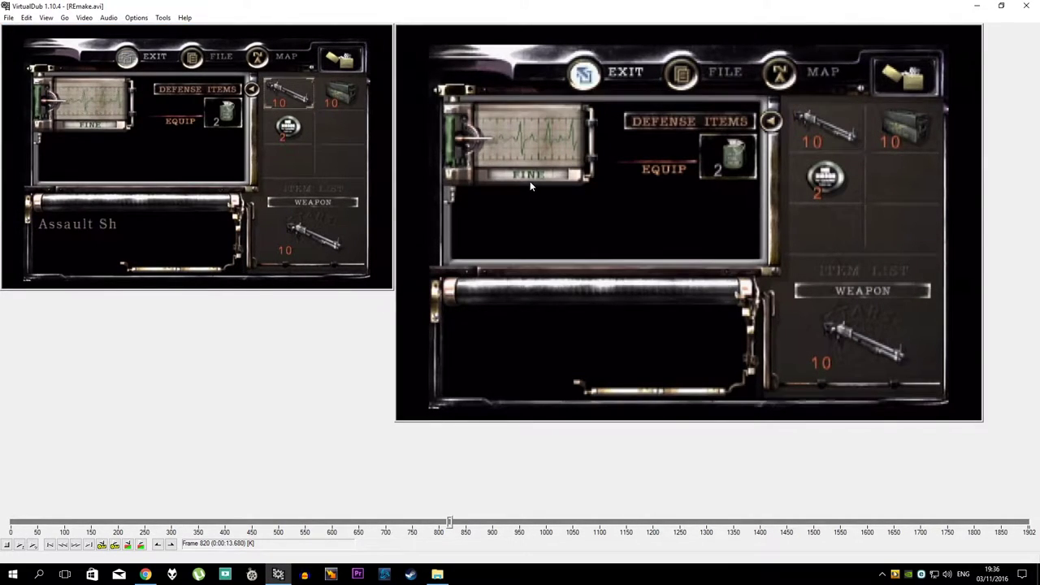
Step: Step through the frames around frame 822 to examine the bob-deinterlaced inventory menu as the description text changes
{"action": "key", "text": "Right"}
{"action": "key", "text": "Right"}
{"action": "key", "text": "Right"}
{"action": "key", "text": "Right"}
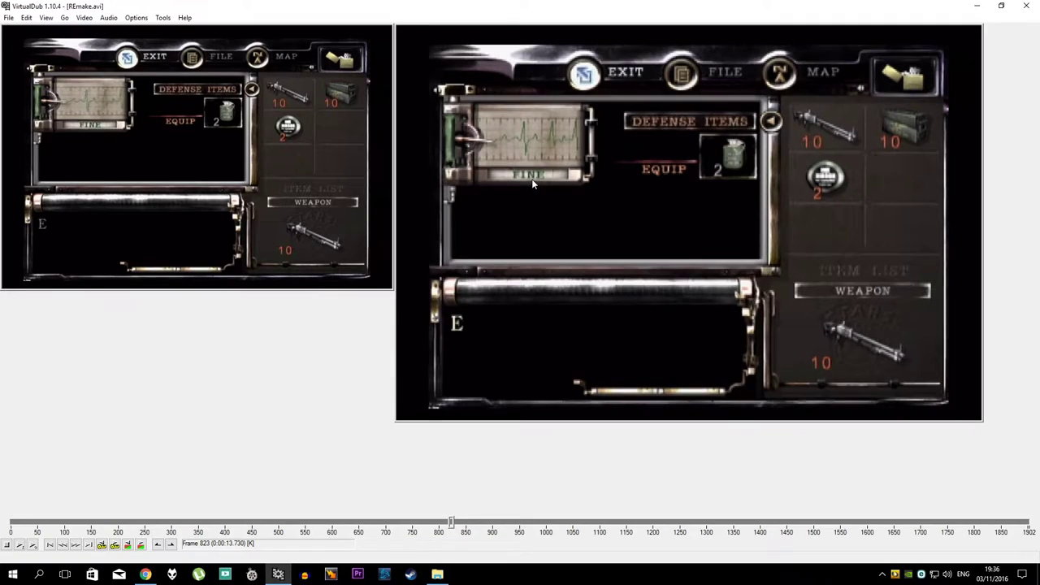
{"action": "key", "text": "Right"}
{"action": "left_click_drag", "start_coordinate": [454, 523], "coordinate": [451, 524]}
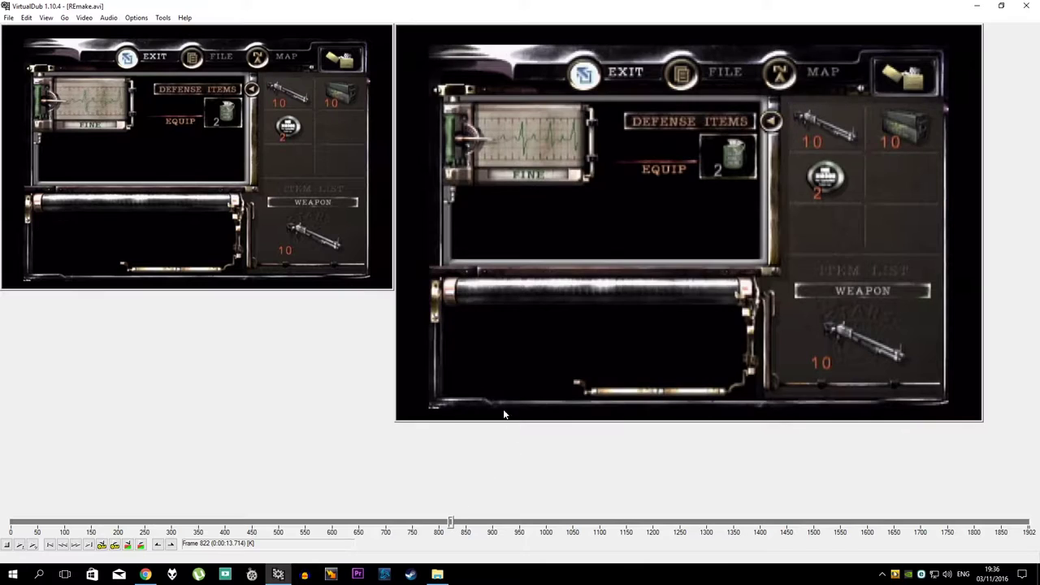
Step: Switch the deinterlace filter to the ELA algorithm, keeping the top field, and apply it to the video
{"action": "left_click", "coordinate": [83, 17]}
{"action": "left_click", "coordinate": [95, 32]}
{"action": "left_click_drag", "start_coordinate": [139, 37], "coordinate": [201, 152]}
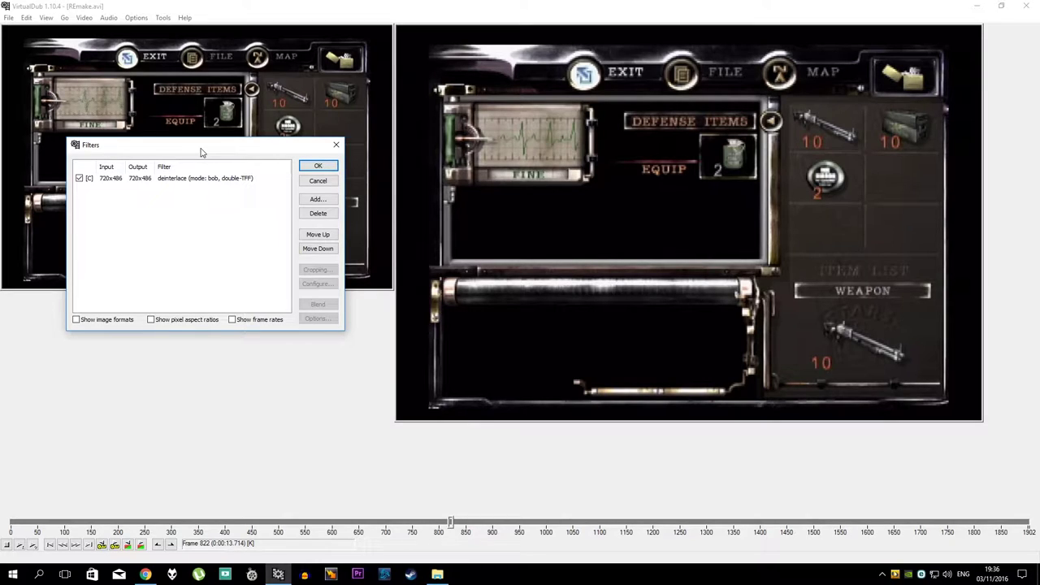
{"action": "double_click", "coordinate": [205, 181]}
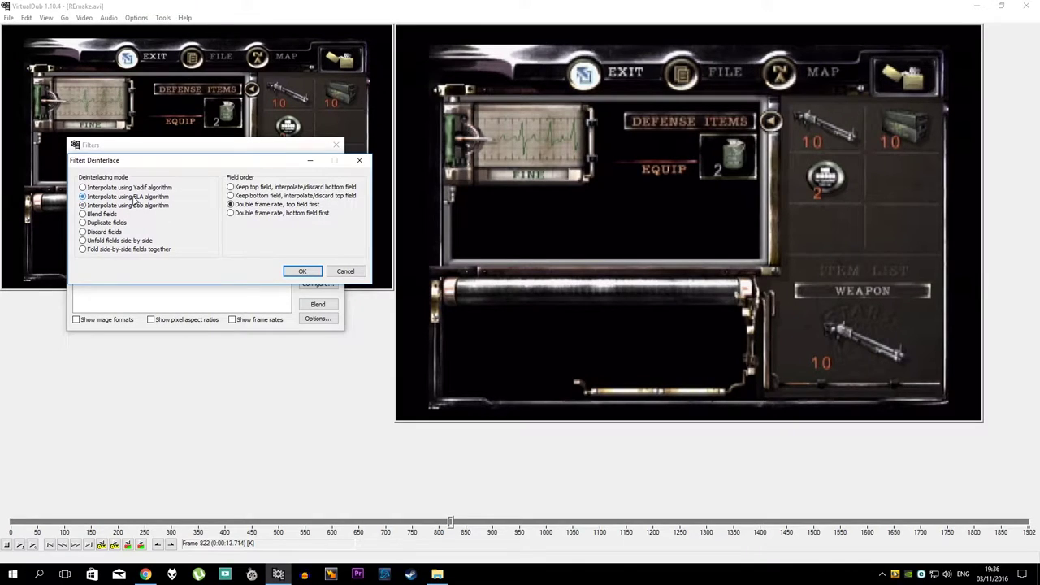
{"action": "left_click", "coordinate": [266, 190]}
{"action": "left_click", "coordinate": [303, 271]}
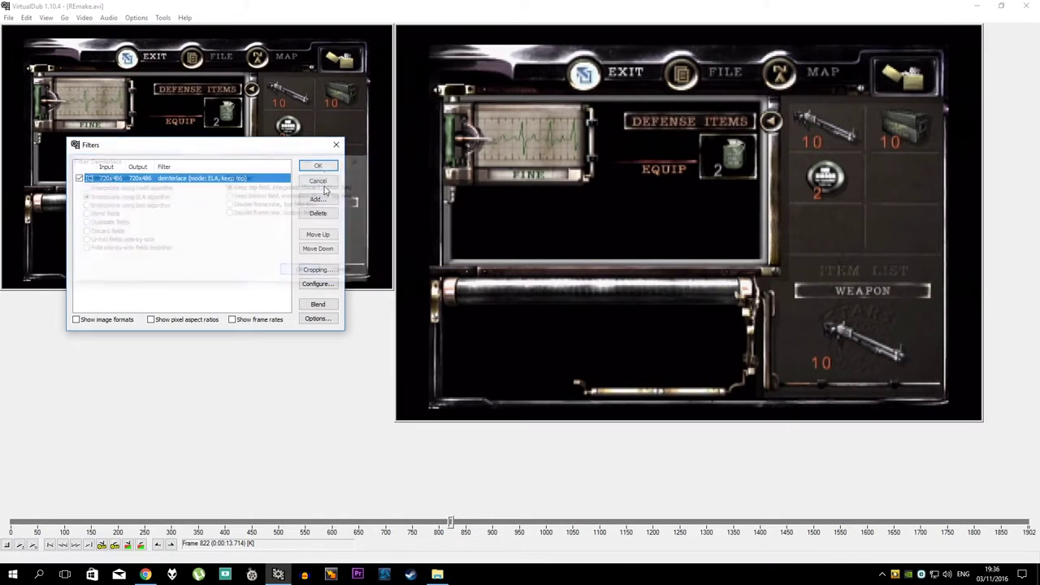
{"action": "left_click", "coordinate": [318, 168]}
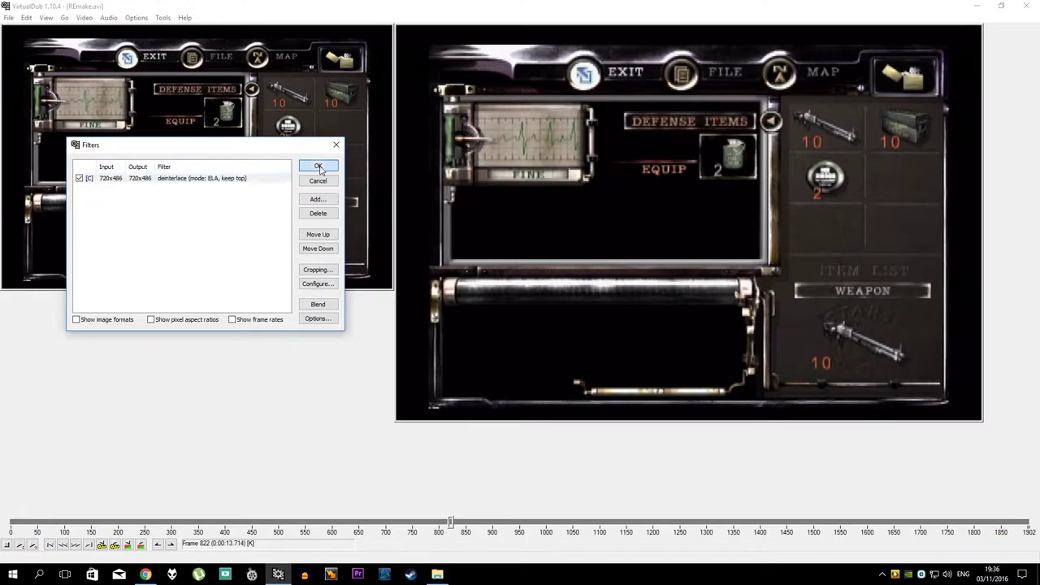
Step: Enlarge the output preview and step through the inventory menu frames to examine the ELA-deinterlaced heartbeat graph and FINE label
{"action": "right_click", "coordinate": [529, 177]}
{"action": "left_click", "coordinate": [549, 291]}
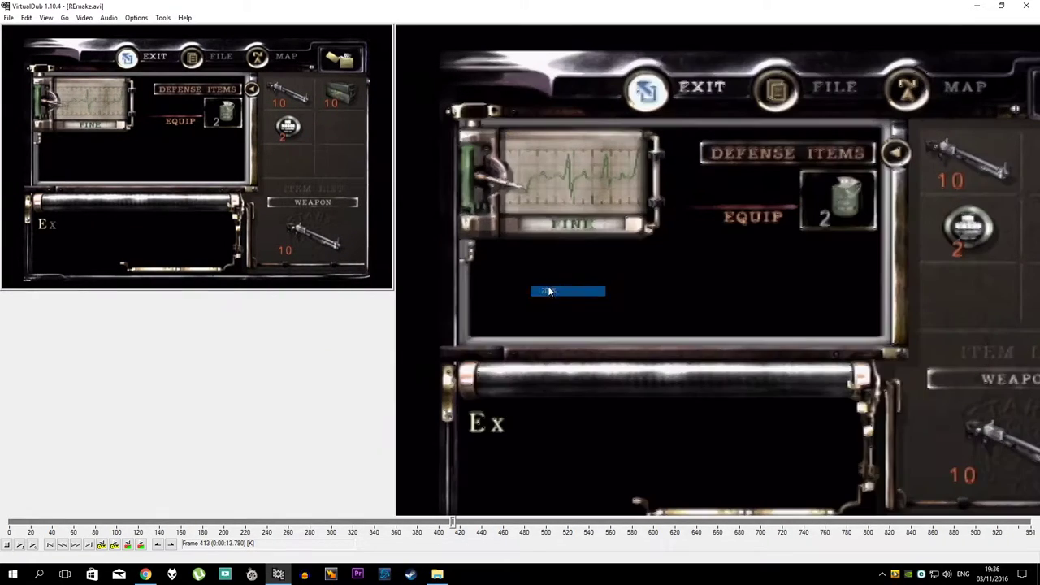
{"action": "right_click", "coordinate": [562, 232]}
{"action": "left_click", "coordinate": [634, 357]}
{"action": "key", "text": "Right"}
{"action": "key", "text": "Right"}
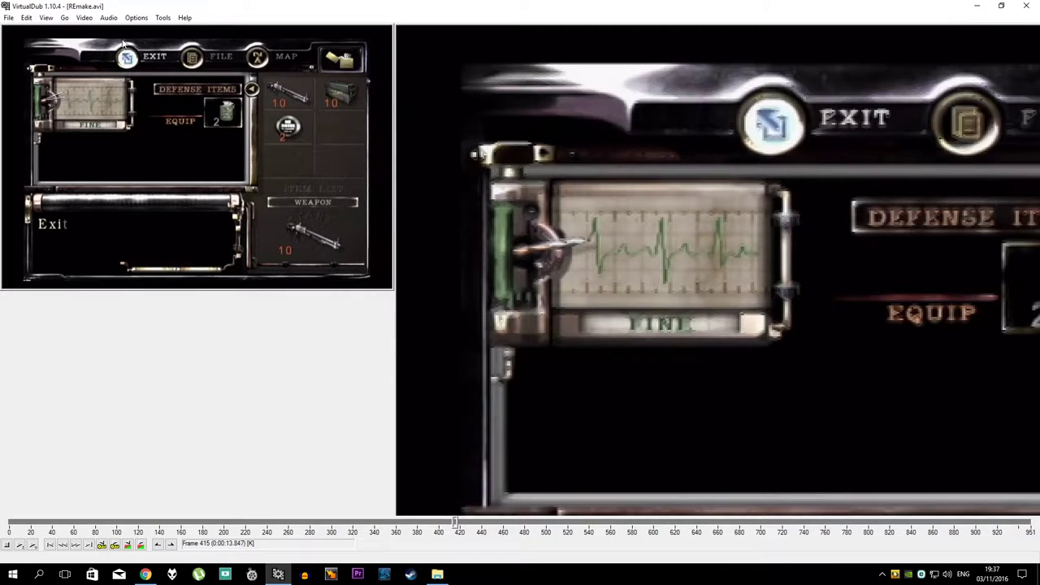
{"action": "key", "text": "Right"}
{"action": "key", "text": "Left"}
{"action": "key", "text": "Left"}
{"action": "key", "text": "Left"}
{"action": "key", "text": "Left"}
{"action": "key", "text": "Left"}
{"action": "key", "text": "Left"}
{"action": "key", "text": "Left"}
{"action": "key", "text": "Left"}
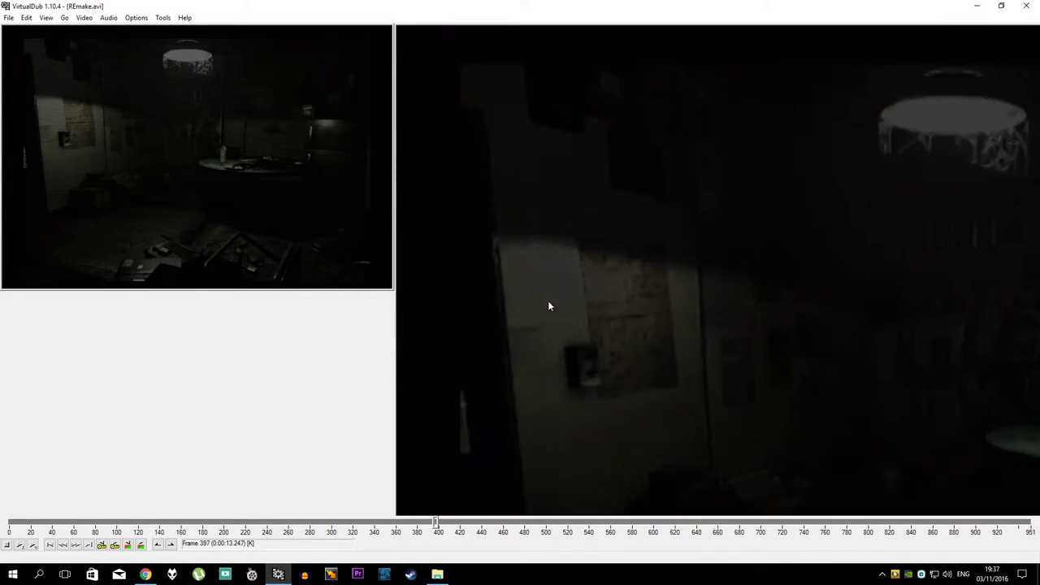
{"action": "key", "text": "Right"}
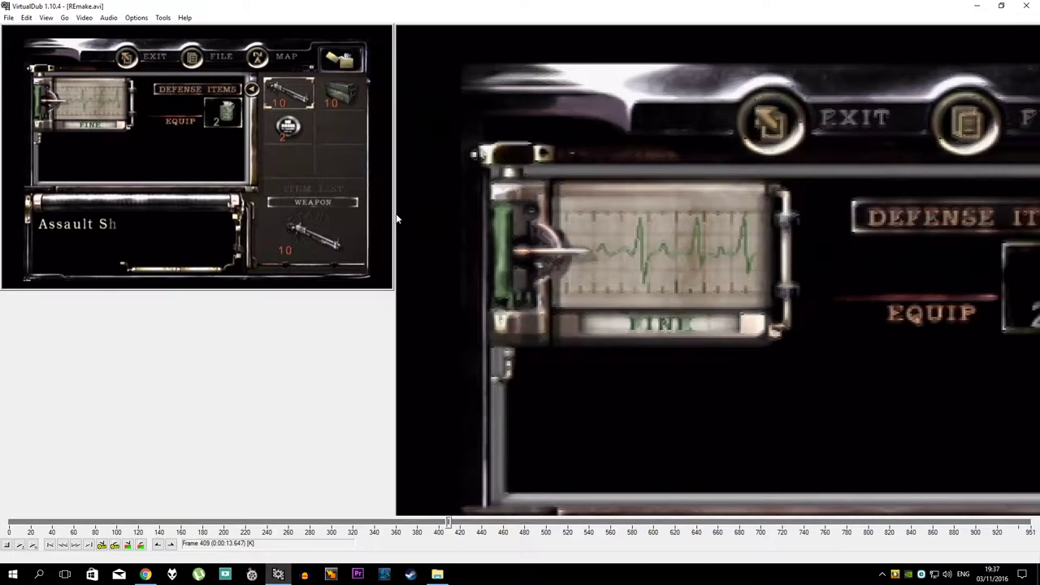
Step: Switch the deinterlace filter to the Yadif algorithm, keeping the top field, and apply it to the video
{"action": "left_click", "coordinate": [84, 17]}
{"action": "left_click", "coordinate": [95, 32]}
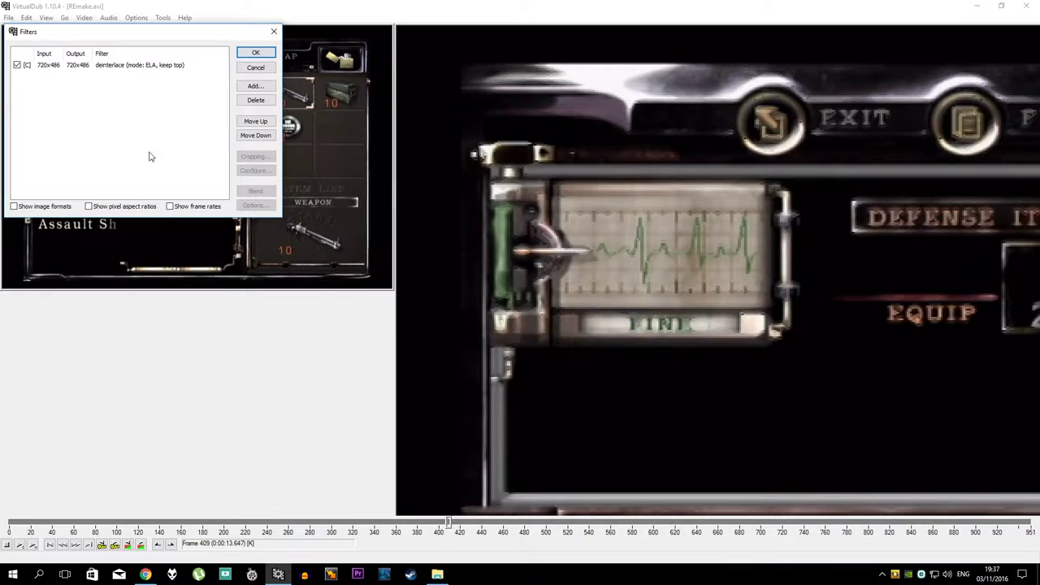
{"action": "double_click", "coordinate": [109, 68]}
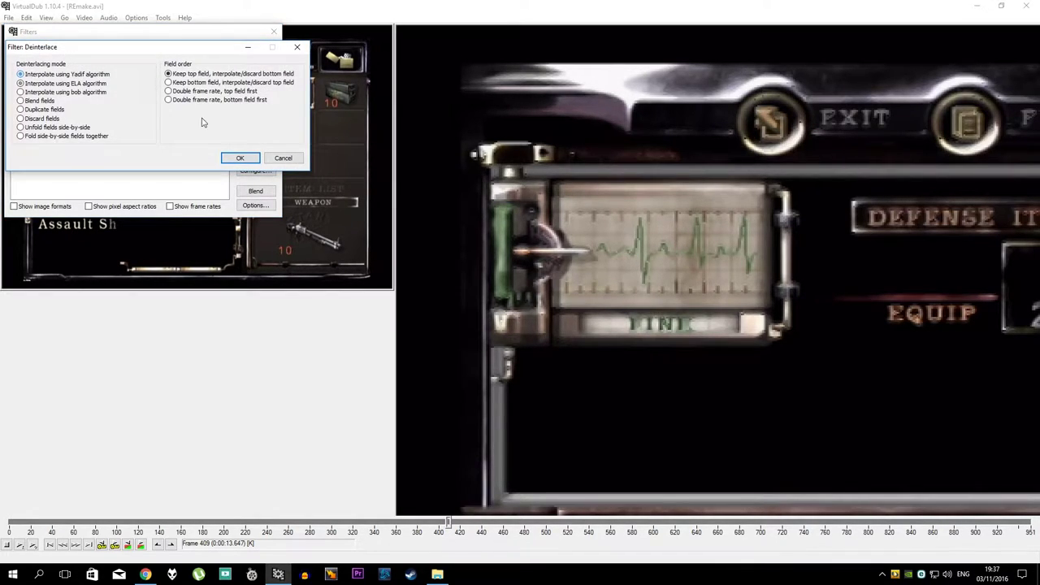
{"action": "left_click", "coordinate": [239, 157]}
{"action": "left_click", "coordinate": [255, 52]}
Step: Step back and forth through the frames around 409 to examine the Yadif-deinterlaced heartbeat graph and FINE label
{"action": "key", "text": "Right"}
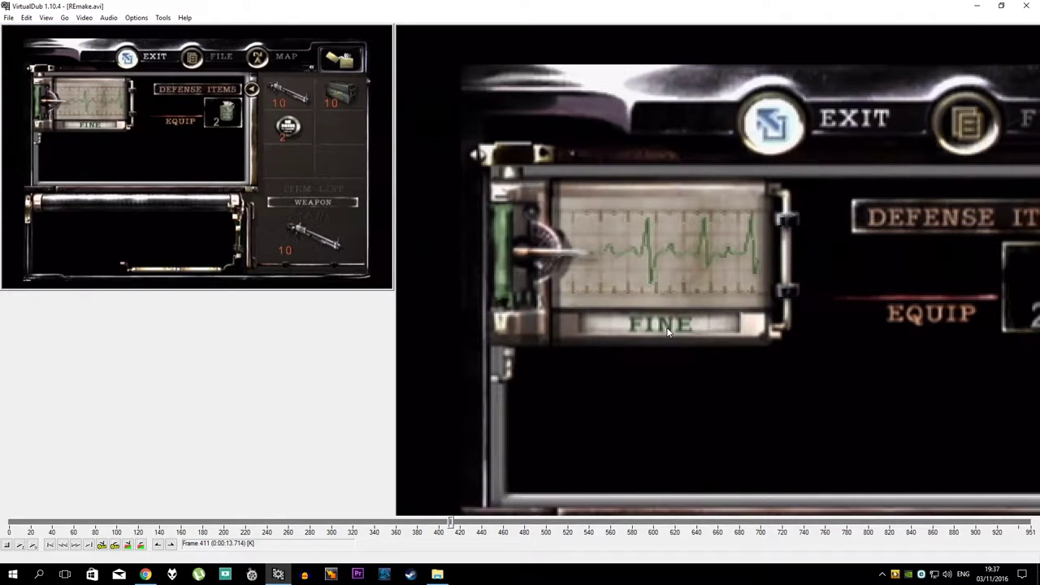
{"action": "key", "text": "Right"}
{"action": "key", "text": "Right"}
{"action": "key", "text": "Right"}
{"action": "key", "text": "Right"}
{"action": "key", "text": "Right"}
{"action": "key", "text": "Left"}
{"action": "key", "text": "Left"}
{"action": "key", "text": "Left"}
{"action": "key", "text": "Left"}
{"action": "key", "text": "Left"}
{"action": "key", "text": "Left"}
{"action": "key", "text": "Left"}
{"action": "key", "text": "Left"}
{"action": "key", "text": "Left"}
{"action": "key", "text": "Left"}
{"action": "key", "text": "Left"}
{"action": "key", "text": "Left"}
{"action": "key", "text": "Left"}
{"action": "key", "text": "Right"}
{"action": "key", "text": "Right"}
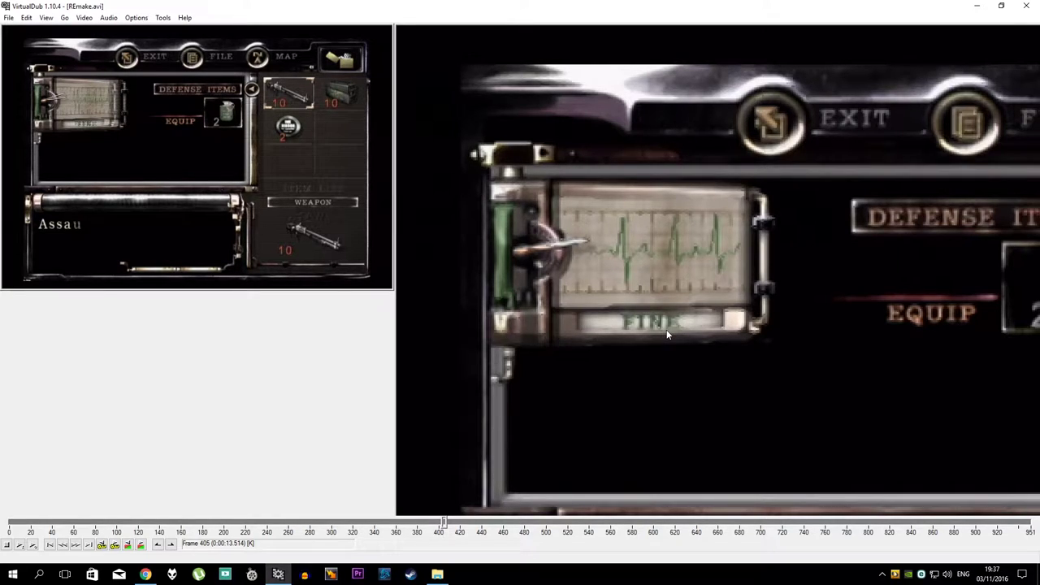
{"action": "key", "text": "Right"}
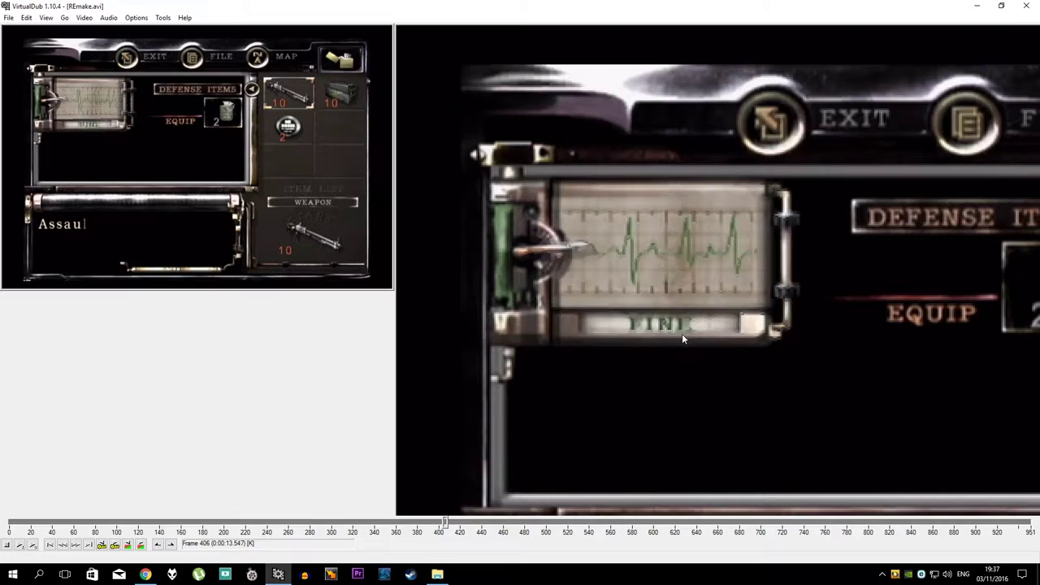
{"action": "key", "text": "Right"}
{"action": "key", "text": "Right"}
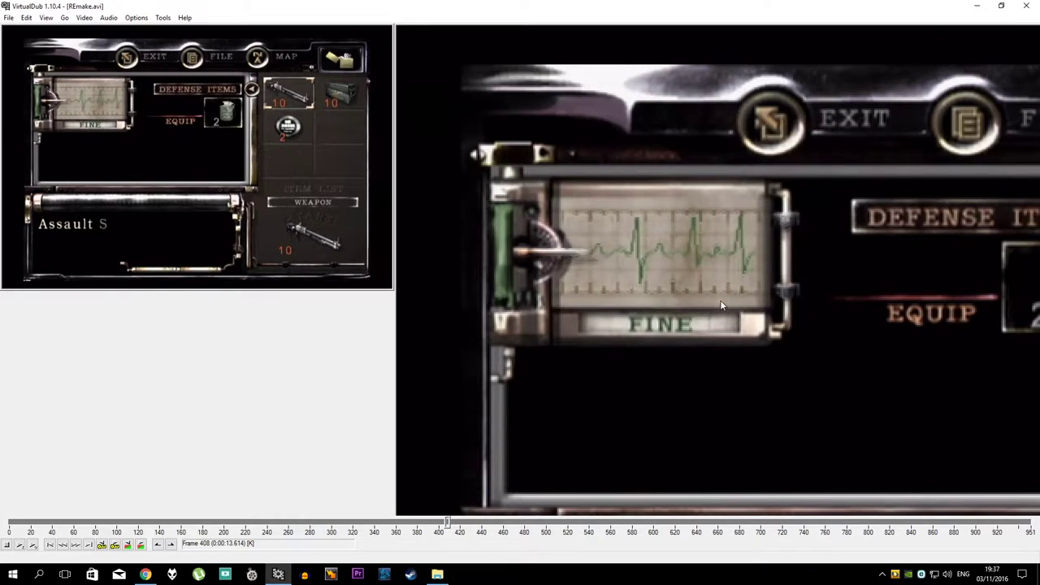
{"action": "key", "text": "Right"}
Step: Shrink the output preview to the size of the source preview and play the room footage from about frame 443
{"action": "right_click", "coordinate": [719, 305]}
{"action": "left_click", "coordinate": [755, 393]}
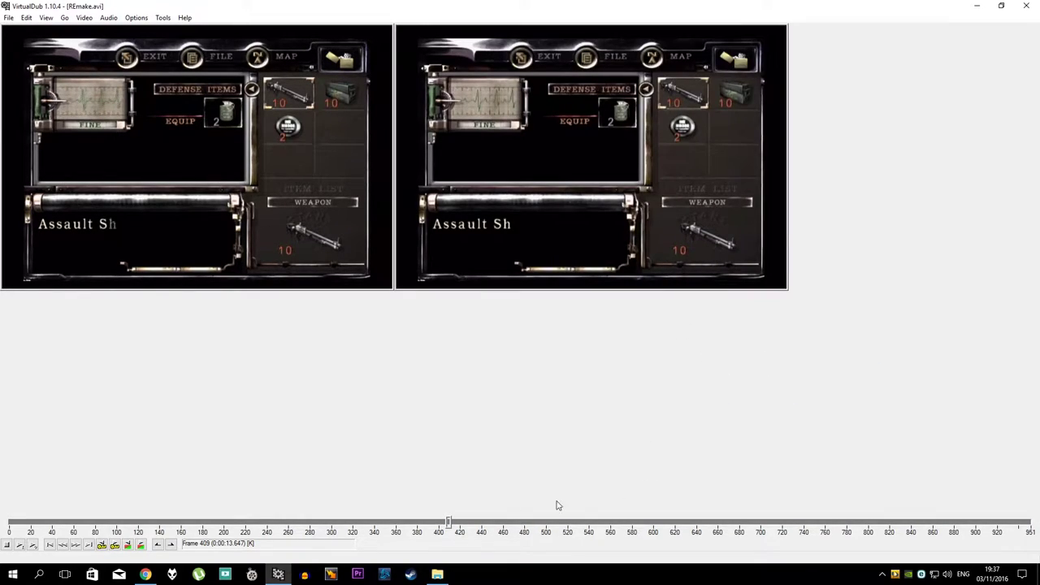
{"action": "left_click_drag", "start_coordinate": [447, 522], "coordinate": [483, 520]}
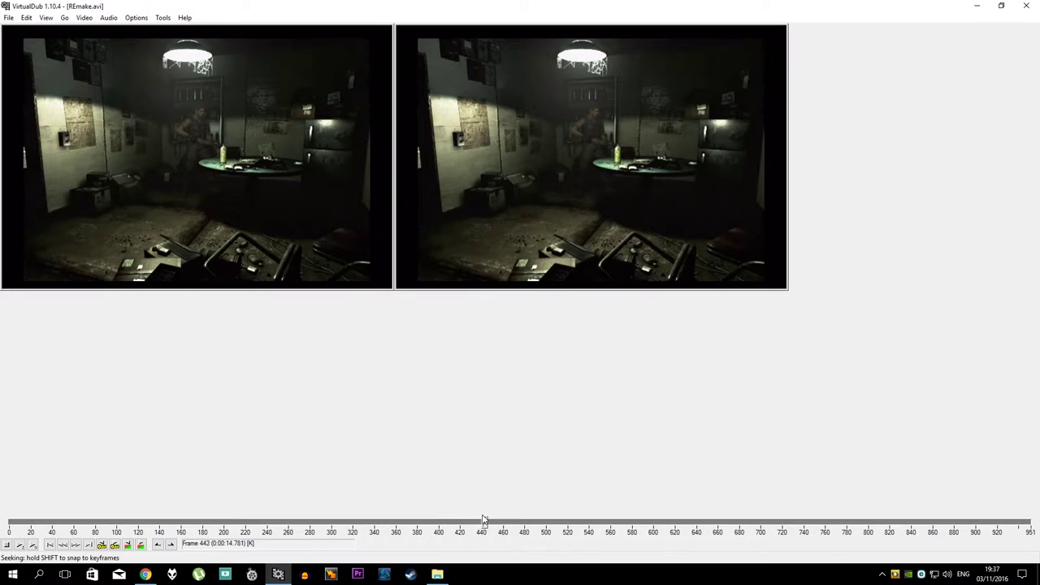
{"action": "key", "text": "space"}
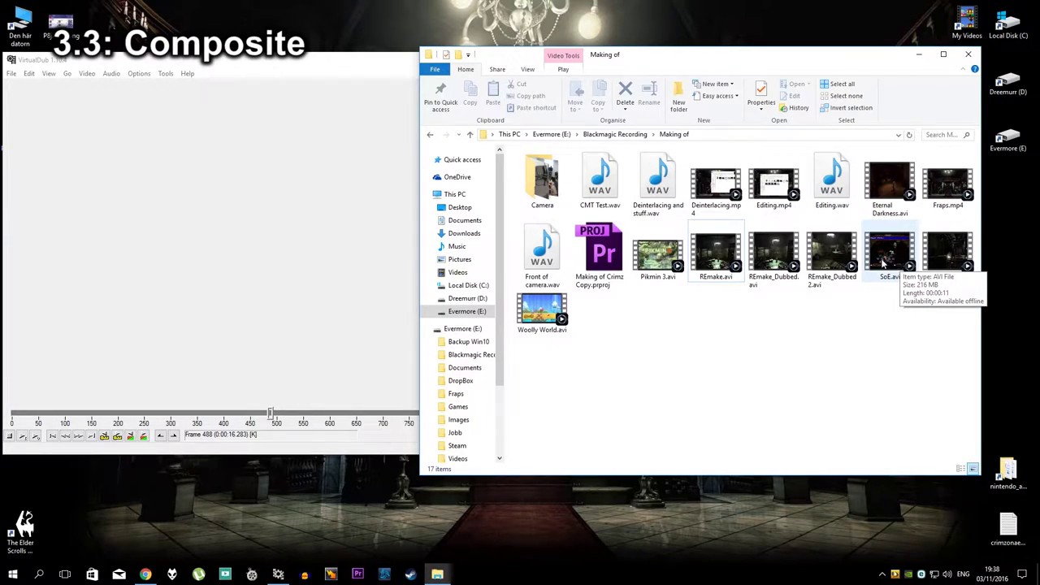
Step: Open SoE.avi from the Making of folder in VirtualDub and maximize its window
{"action": "left_click_drag", "start_coordinate": [886, 261], "coordinate": [267, 255]}
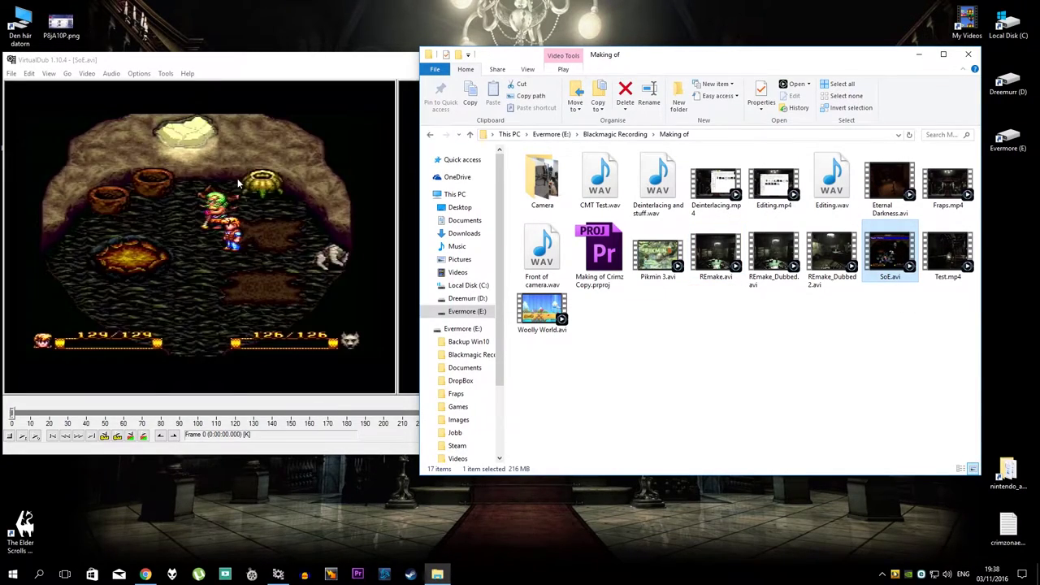
{"action": "left_click", "coordinate": [320, 65]}
{"action": "double_click", "coordinate": [320, 65]}
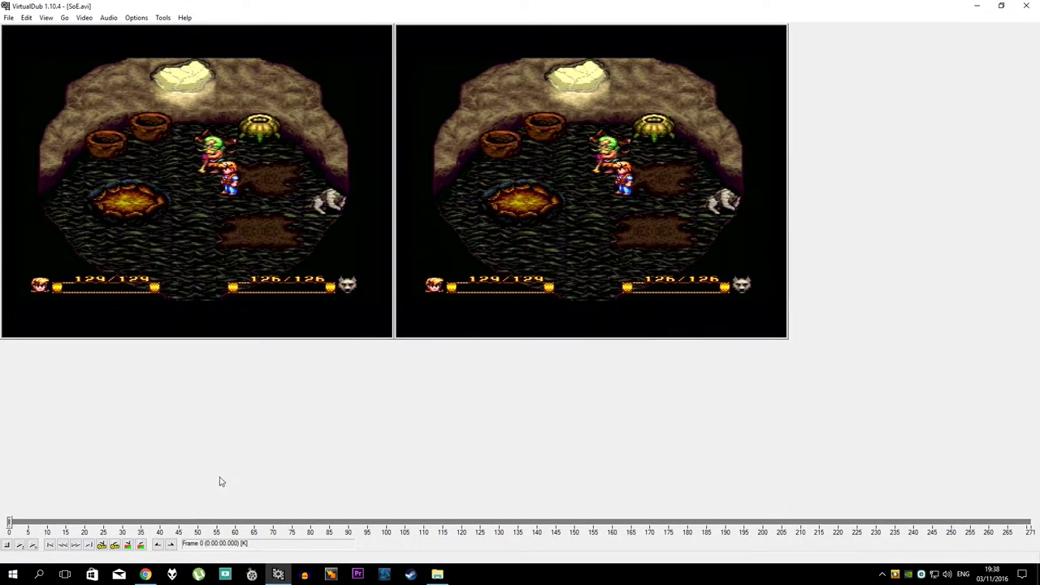
Step: Move through the SoE capture and examine the ring menu icons frame by frame between frames 111 and 115, ending at 111
{"action": "left_click_drag", "start_coordinate": [11, 528], "coordinate": [227, 526]}
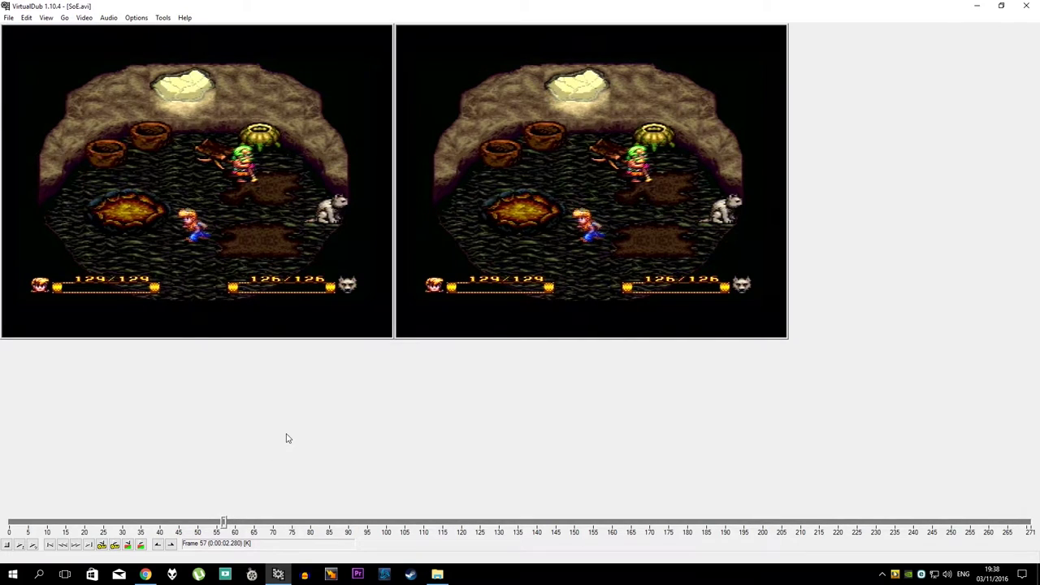
{"action": "left_click_drag", "start_coordinate": [242, 524], "coordinate": [427, 515]}
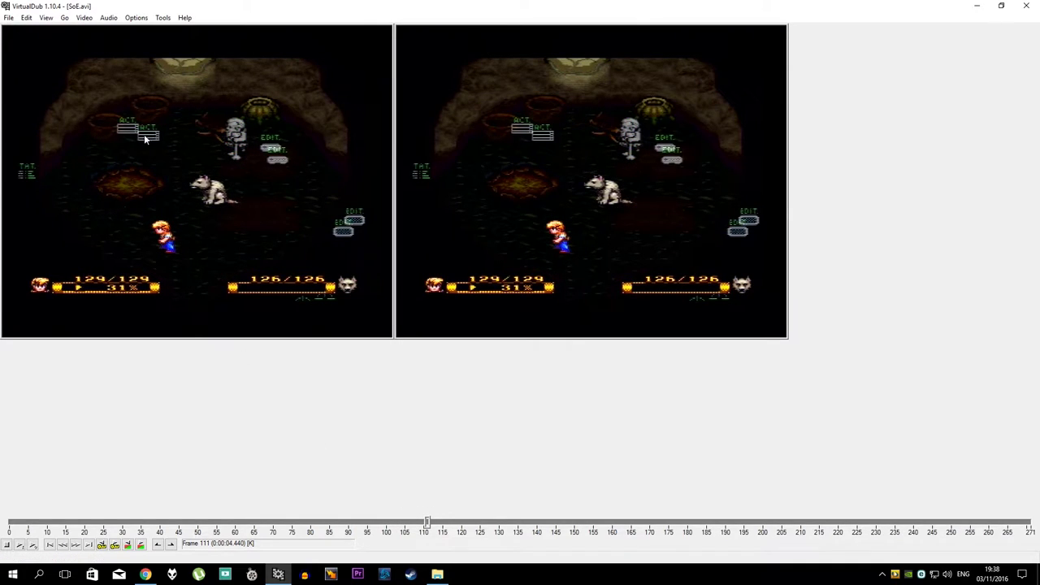
{"action": "key", "text": "Right"}
{"action": "key", "text": "Right"}
{"action": "key", "text": "Right"}
{"action": "key", "text": "Right"}
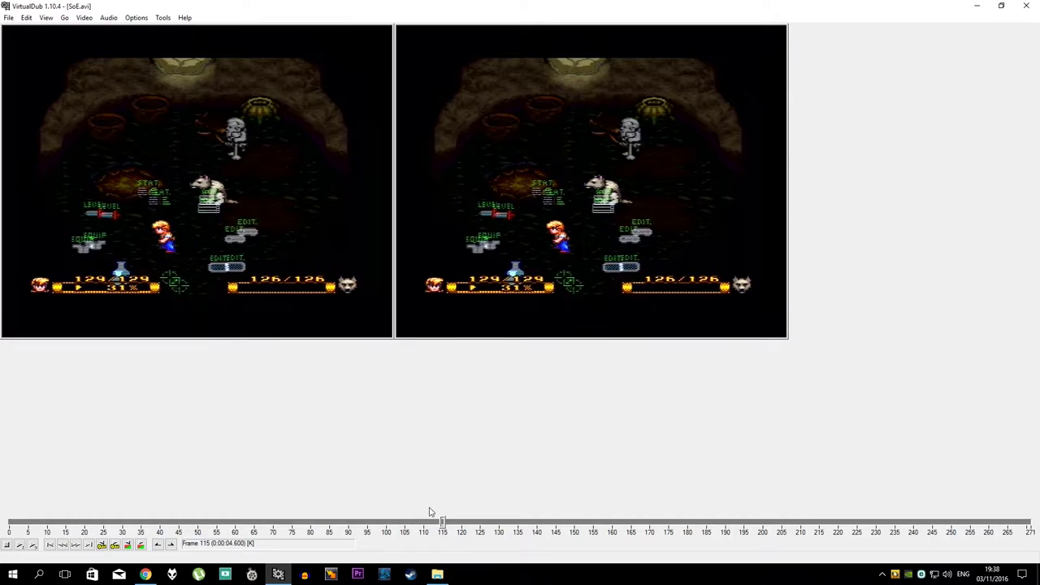
{"action": "left_click_drag", "start_coordinate": [443, 524], "coordinate": [428, 527]}
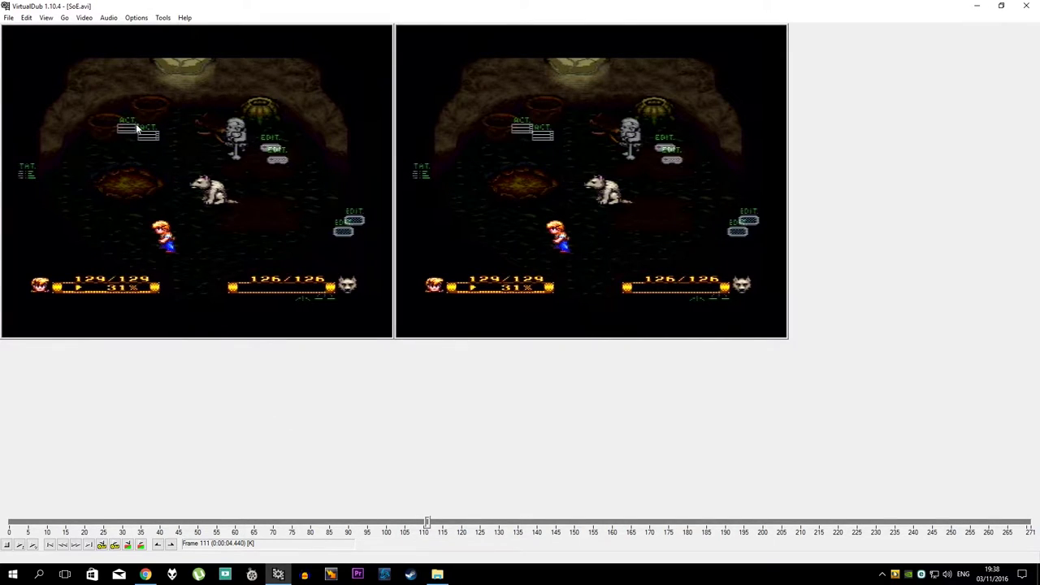
Step: Open the video filter list for the SoE capture
{"action": "left_click", "coordinate": [84, 17]}
{"action": "left_click", "coordinate": [475, 449]}
{"action": "left_click", "coordinate": [84, 17]}
{"action": "left_click", "coordinate": [101, 28]}
{"action": "left_click", "coordinate": [254, 86]}
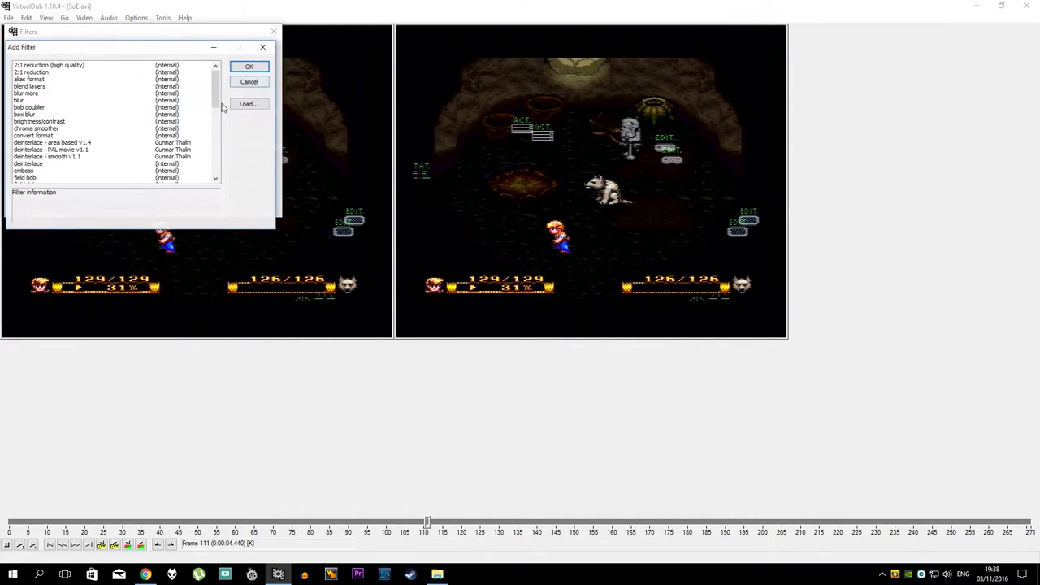
{"action": "mouse_move", "coordinate": [189, 53]}
{"action": "left_mouse_down"}
{"action": "mouse_move", "coordinate": [214, 82]}
{"action": "mouse_move", "coordinate": [201, 64]}
{"action": "left_mouse_up"}
{"action": "double_click", "coordinate": [40, 115]}
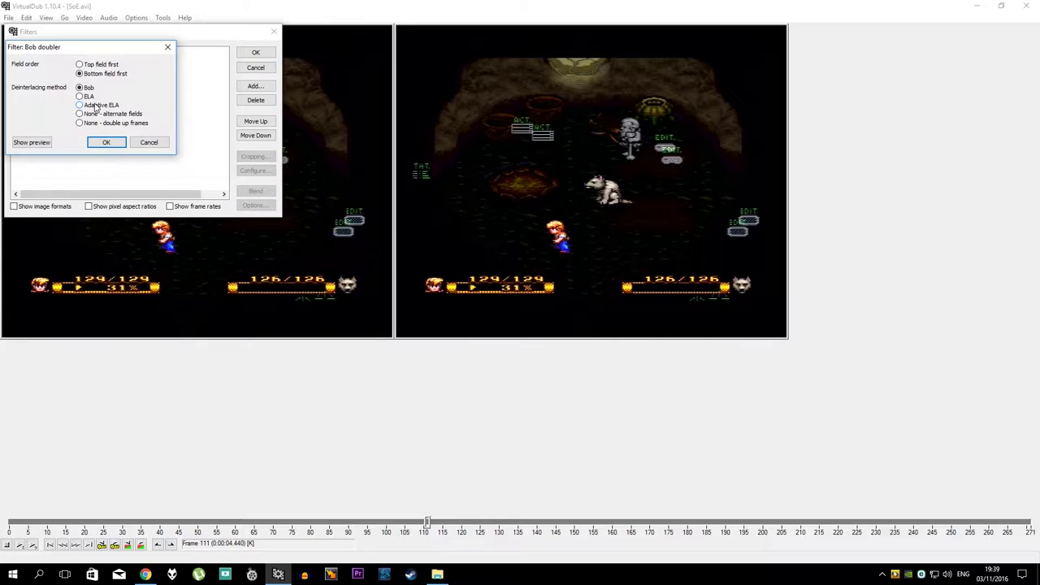
{"action": "left_click", "coordinate": [148, 142]}
Step: Add a deinterlace filter that duplicates fields at double frame rate, top field first, and apply it to the video
{"action": "left_click", "coordinate": [255, 85]}
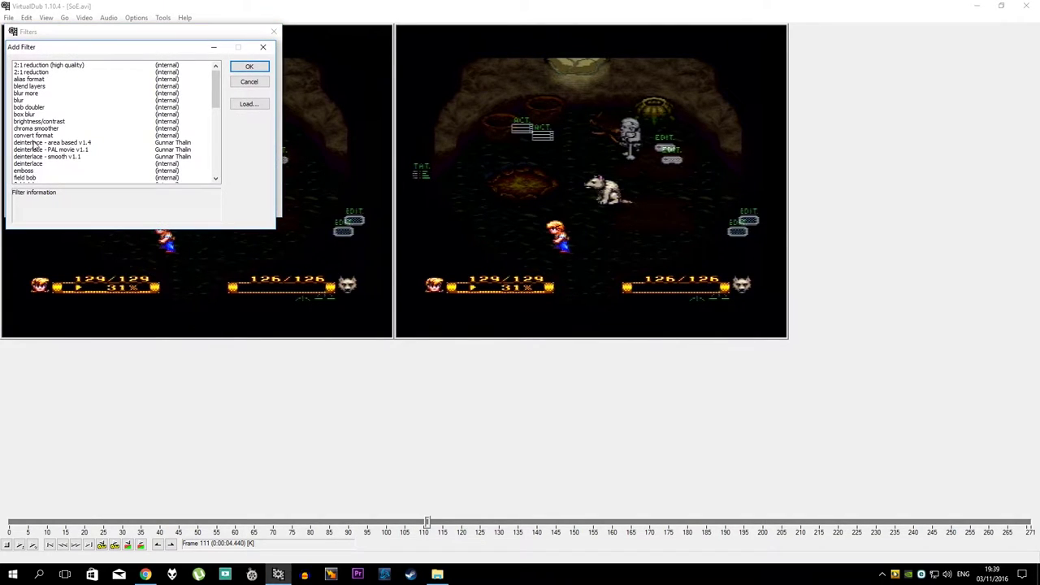
{"action": "double_click", "coordinate": [34, 164]}
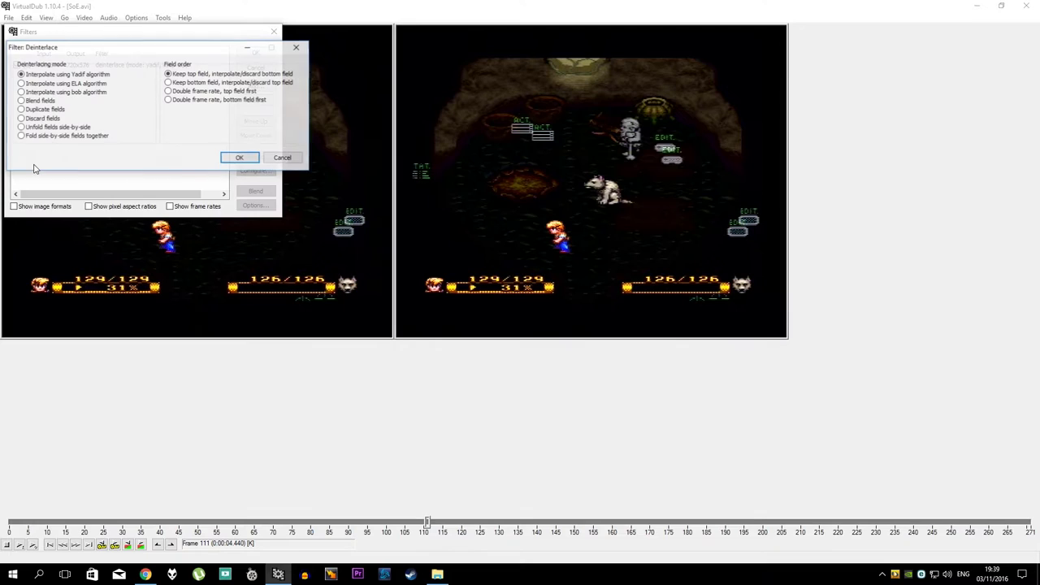
{"action": "left_click", "coordinate": [49, 112]}
{"action": "left_click", "coordinate": [215, 92]}
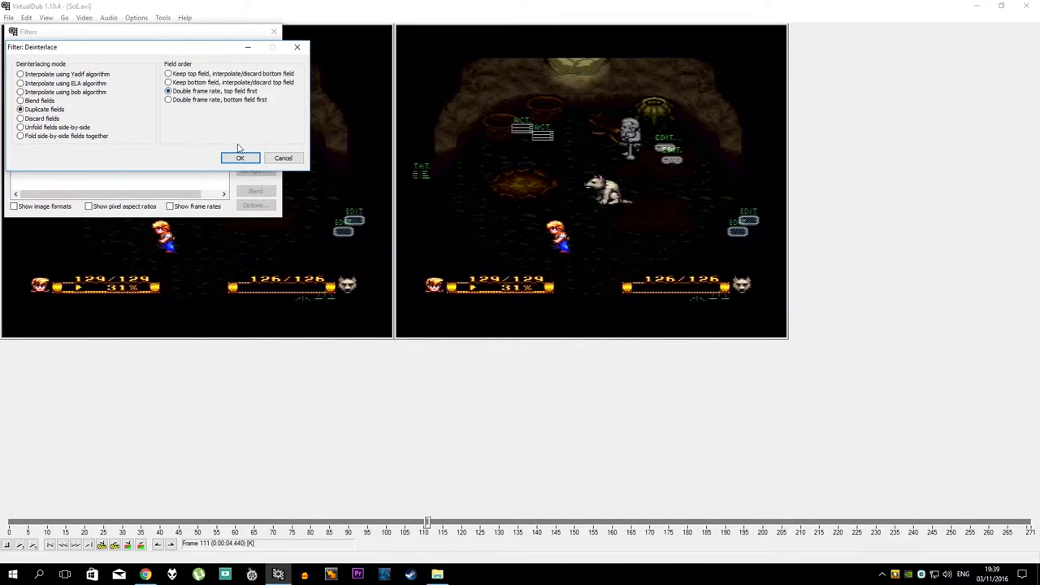
{"action": "left_click", "coordinate": [239, 158]}
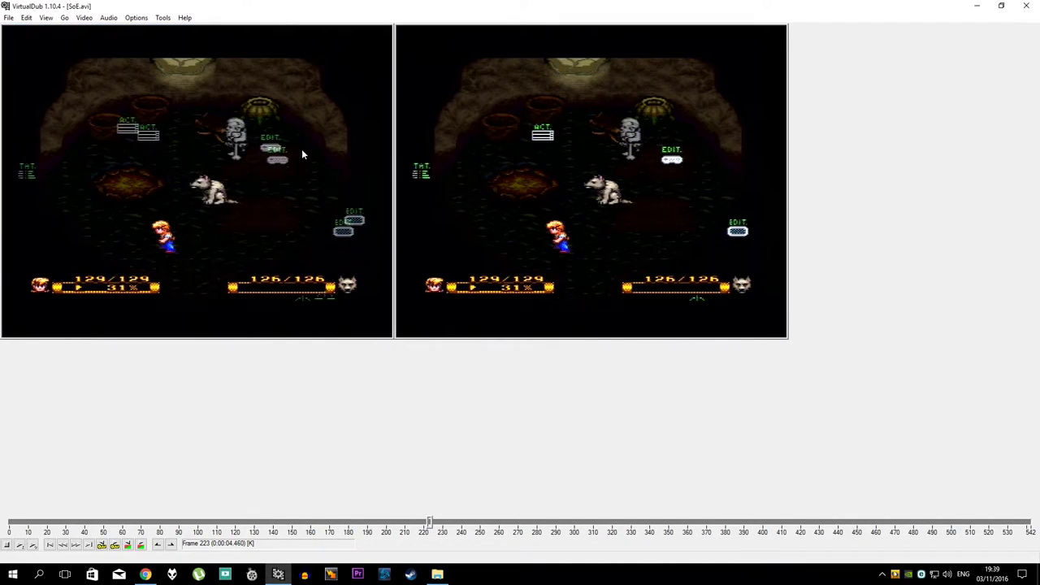
Step: Advance frame by frame to frame 268, comparing the moving menu icons in the source and the field-duplicated output
{"action": "key", "text": "Right"}
{"action": "key", "text": "Right"}
{"action": "key", "text": "Right"}
{"action": "key", "text": "Right"}
{"action": "key", "text": "Right"}
{"action": "key", "text": "Right"}
{"action": "key", "text": "Right"}
{"action": "key", "text": "Right"}
{"action": "key", "text": "Right"}
{"action": "key", "text": "Right"}
{"action": "key", "text": "Right"}
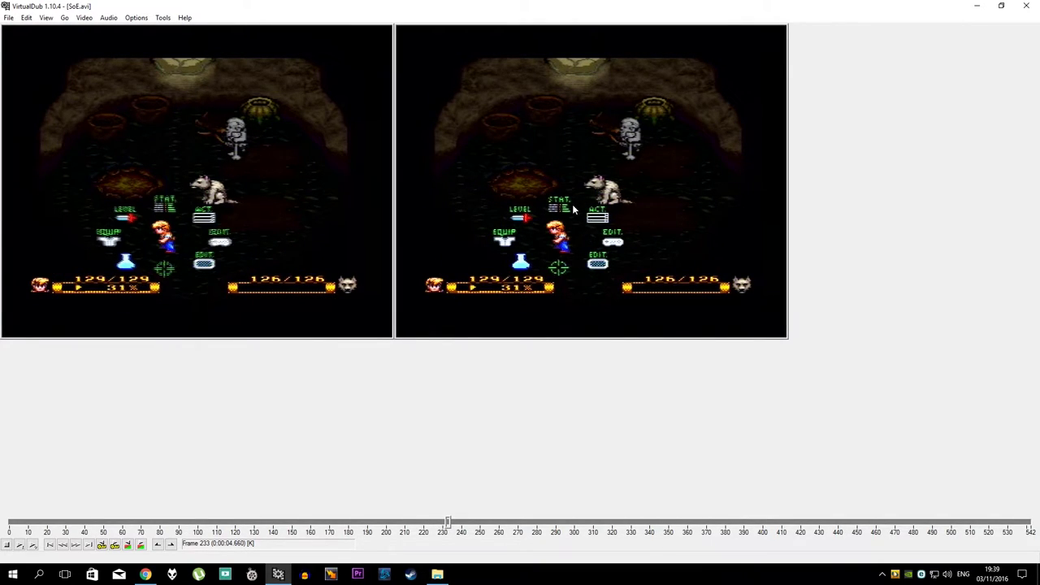
{"action": "key", "text": "Right"}
{"action": "key", "text": "Right"}
{"action": "key", "text": "Right"}
{"action": "key", "text": "Right"}
{"action": "key", "text": "Right"}
{"action": "key", "text": "Right"}
{"action": "key", "text": "Right"}
{"action": "key", "text": "Right"}
{"action": "key", "text": "Right"}
{"action": "key", "text": "Right"}
{"action": "key", "text": "Right"}
{"action": "key", "text": "Right"}
{"action": "key", "text": "Right"}
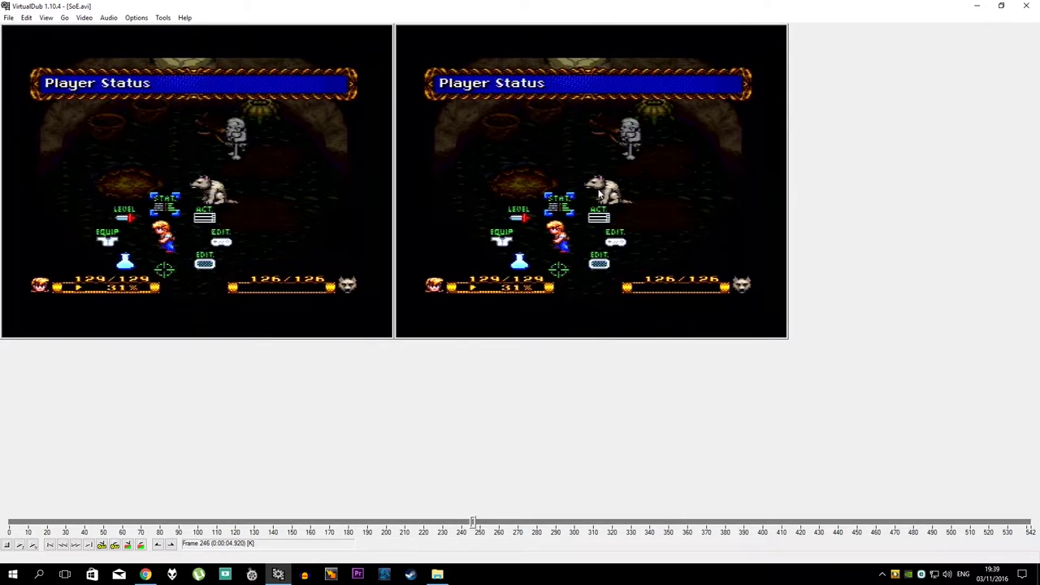
{"action": "key", "text": "Right"}
{"action": "key", "text": "Right"}
{"action": "key", "text": "Right"}
{"action": "key", "text": "Right"}
{"action": "key", "text": "Right"}
{"action": "key", "text": "Right"}
{"action": "key", "text": "Right"}
{"action": "key", "text": "Right"}
{"action": "key", "text": "Right"}
{"action": "key", "text": "Right"}
{"action": "key", "text": "Right"}
{"action": "key", "text": "Right"}
{"action": "key", "text": "Right"}
{"action": "key", "text": "Right"}
{"action": "key", "text": "Right"}
{"action": "key", "text": "Right"}
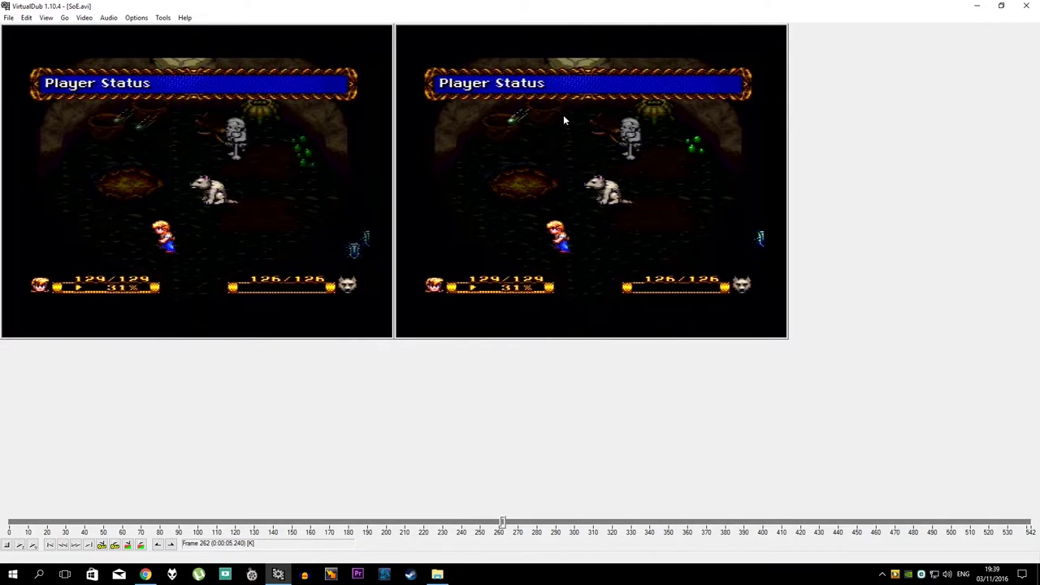
{"action": "key", "text": "Right"}
{"action": "key", "text": "Right"}
{"action": "key", "text": "Right"}
{"action": "key", "text": "Right"}
{"action": "key", "text": "Right"}
{"action": "key", "text": "Right"}
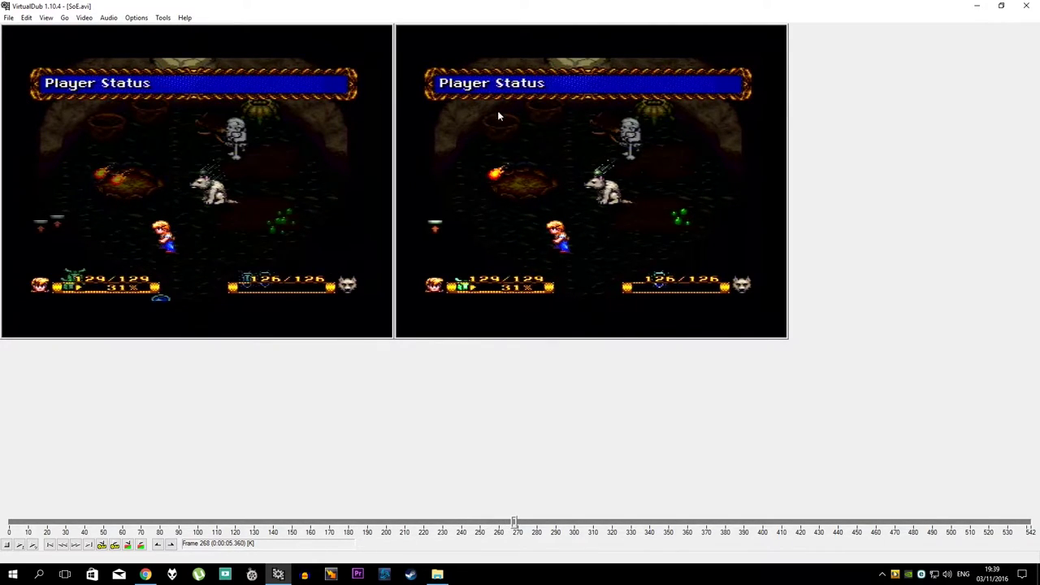
Step: Advance frame by frame from frame 268 past frame 335, comparing the source and field-duplicated output during the ring menu changes
{"action": "key", "text": "Right"}
{"action": "key", "text": "Right"}
{"action": "key", "text": "Right"}
{"action": "key", "text": "Right"}
{"action": "key", "text": "Right"}
{"action": "key", "text": "Right"}
{"action": "key", "text": "Right"}
{"action": "key", "text": "Right"}
{"action": "key", "text": "Right"}
{"action": "key", "text": "Right"}
{"action": "key", "text": "Right"}
{"action": "key", "text": "Right"}
{"action": "key", "text": "Right"}
{"action": "key", "text": "Right"}
{"action": "key", "text": "Right"}
{"action": "key", "text": "Right"}
{"action": "key", "text": "Right"}
{"action": "key", "text": "Right"}
{"action": "key", "text": "Right"}
{"action": "key", "text": "Right"}
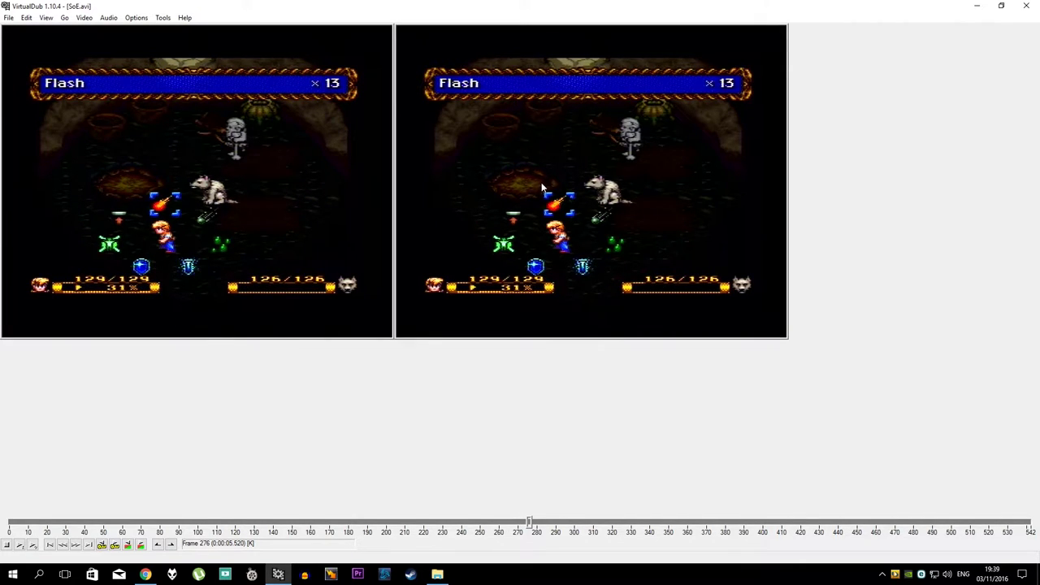
{"action": "key", "text": "Right"}
{"action": "key", "text": "Right"}
{"action": "key", "text": "Right"}
{"action": "key", "text": "Right"}
{"action": "key", "text": "Right"}
{"action": "key", "text": "Right"}
{"action": "key", "text": "Right"}
{"action": "key", "text": "Right"}
{"action": "key", "text": "Right"}
{"action": "key", "text": "Right"}
{"action": "key", "text": "Right"}
{"action": "key", "text": "Right"}
{"action": "key", "text": "Right"}
{"action": "key", "text": "Right"}
{"action": "key", "text": "Right"}
{"action": "key", "text": "Right"}
{"action": "key", "text": "Right"}
{"action": "key", "text": "Right"}
{"action": "key", "text": "Right"}
{"action": "key", "text": "Right"}
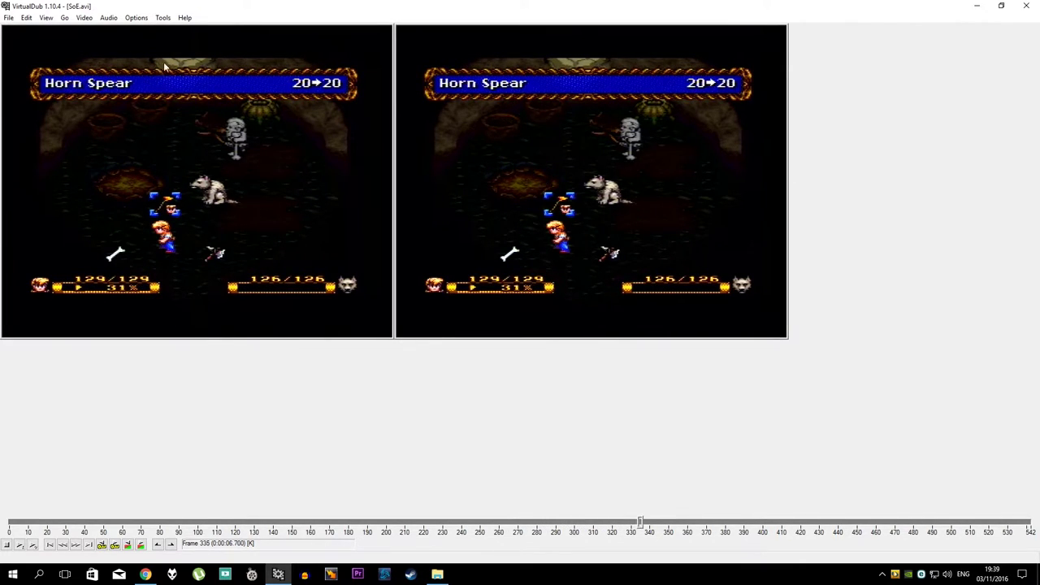
Step: Review the SoE capture's deinterlace filter settings and accept them as they are
{"action": "left_click", "coordinate": [84, 17]}
{"action": "left_click", "coordinate": [101, 30]}
{"action": "double_click", "coordinate": [114, 66]}
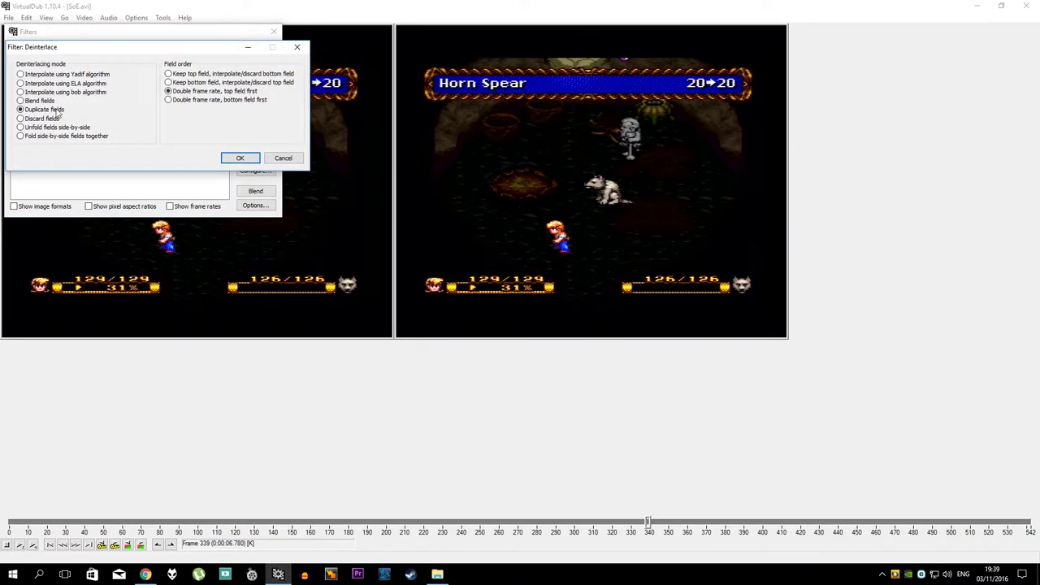
{"action": "left_click", "coordinate": [254, 159]}
{"action": "left_click", "coordinate": [251, 51]}
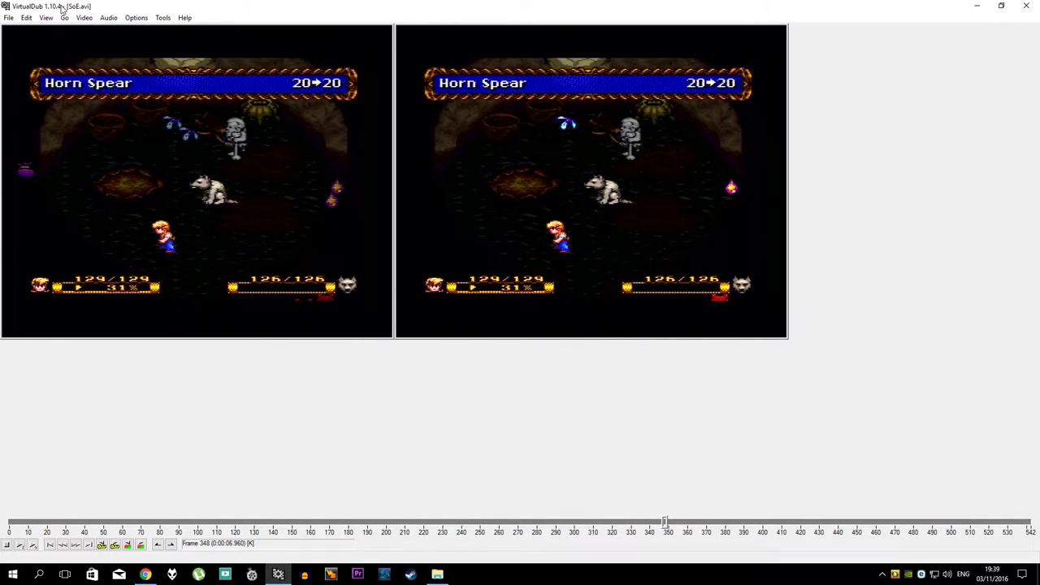
Step: Disable the deinterlace filter, add a bob doubler with bottom field first and the bob method, and apply it to the SoE capture
{"action": "left_click", "coordinate": [83, 18]}
{"action": "left_click", "coordinate": [99, 30]}
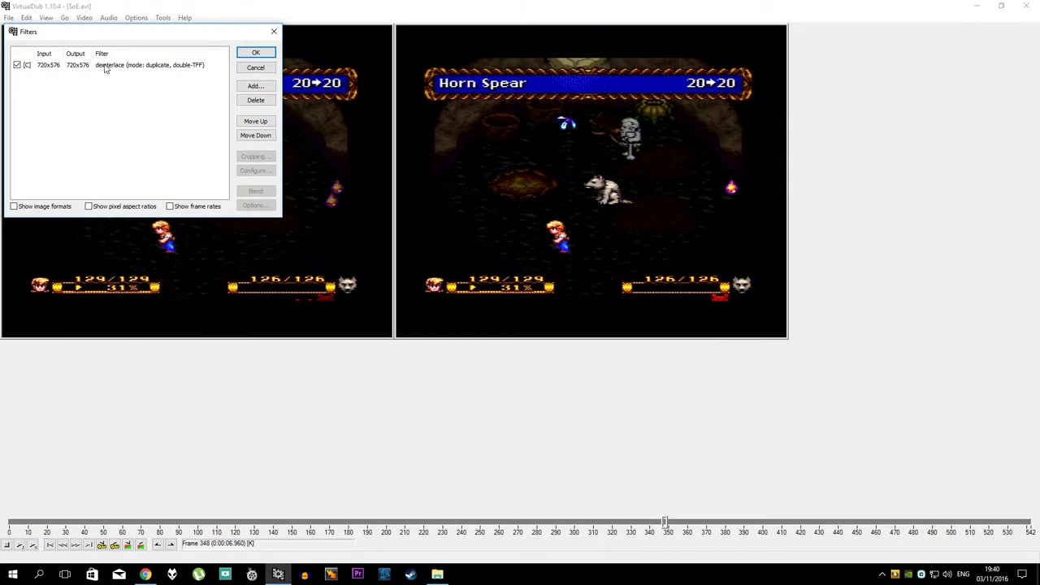
{"action": "left_click", "coordinate": [249, 87]}
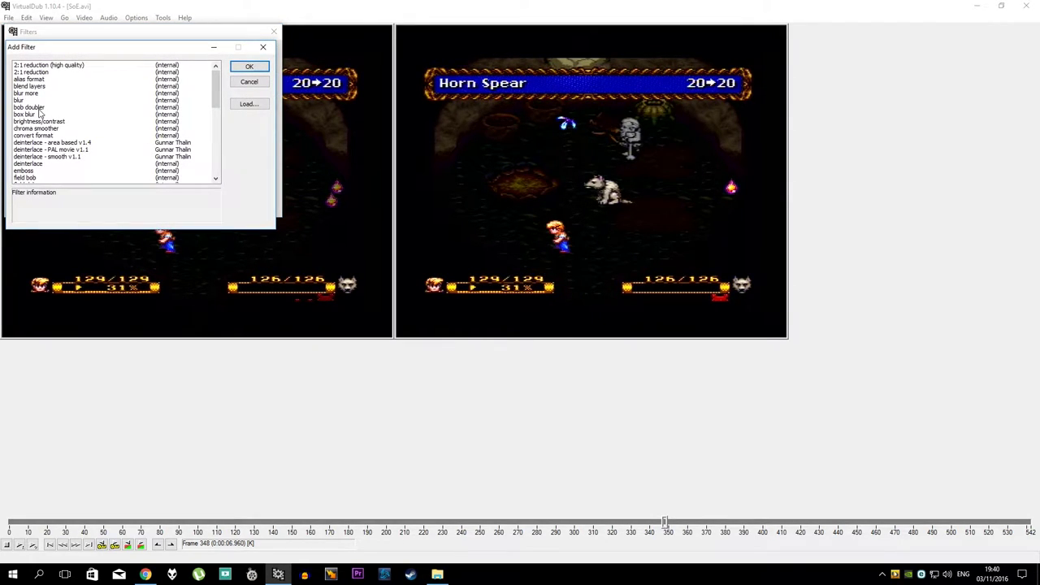
{"action": "double_click", "coordinate": [36, 108]}
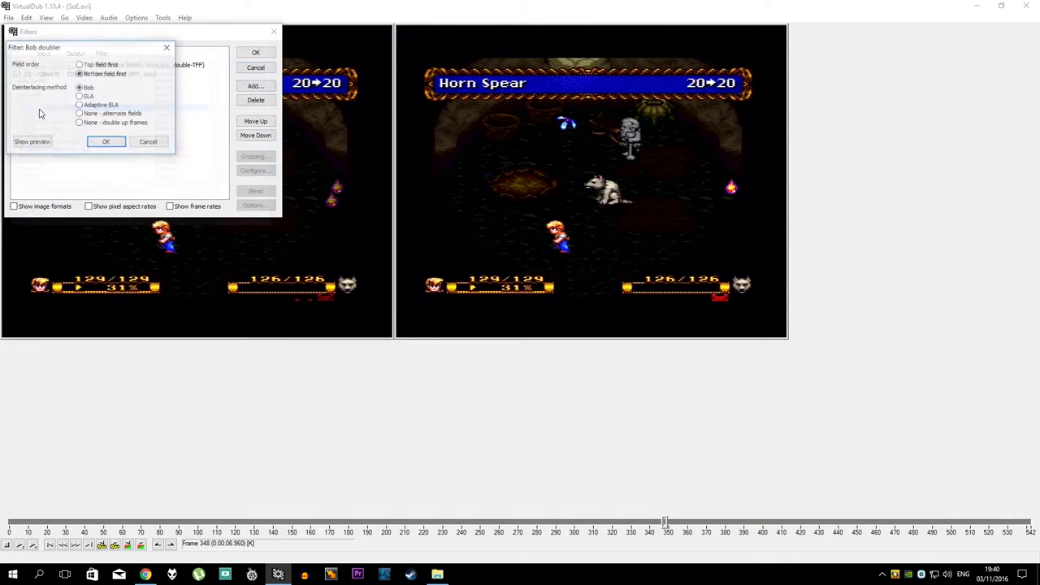
{"action": "left_click", "coordinate": [106, 141]}
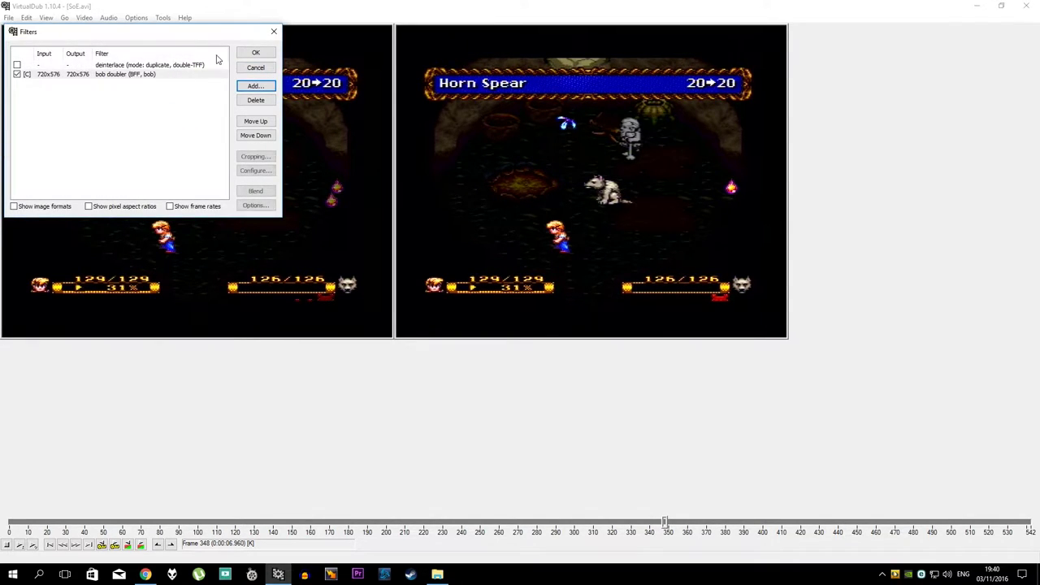
{"action": "left_click", "coordinate": [255, 52]}
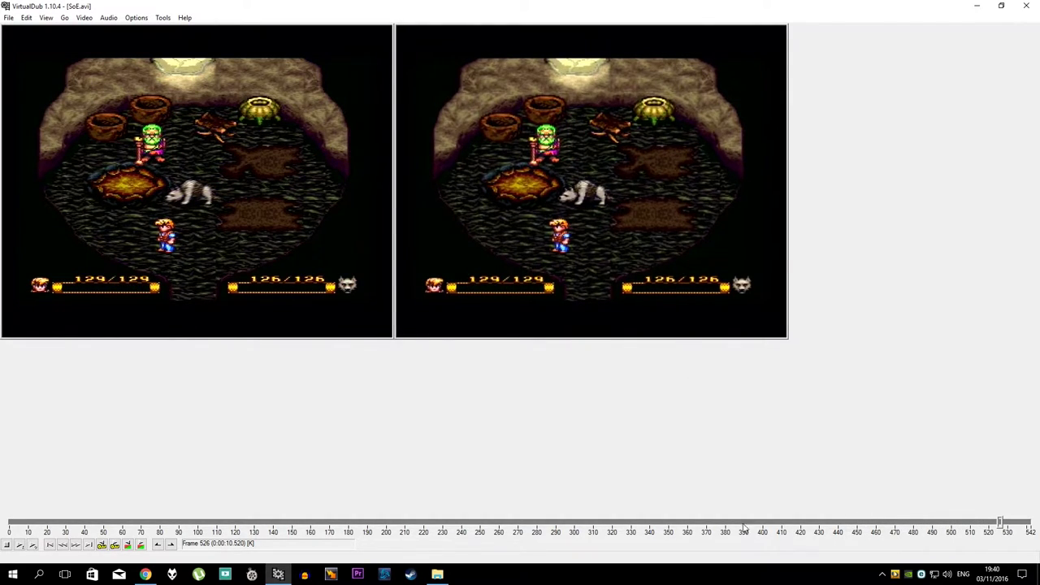
Step: Check the bob-doubled output around frame 345, and set the bob doubler's field order to top field first
{"action": "left_click", "coordinate": [619, 524]}
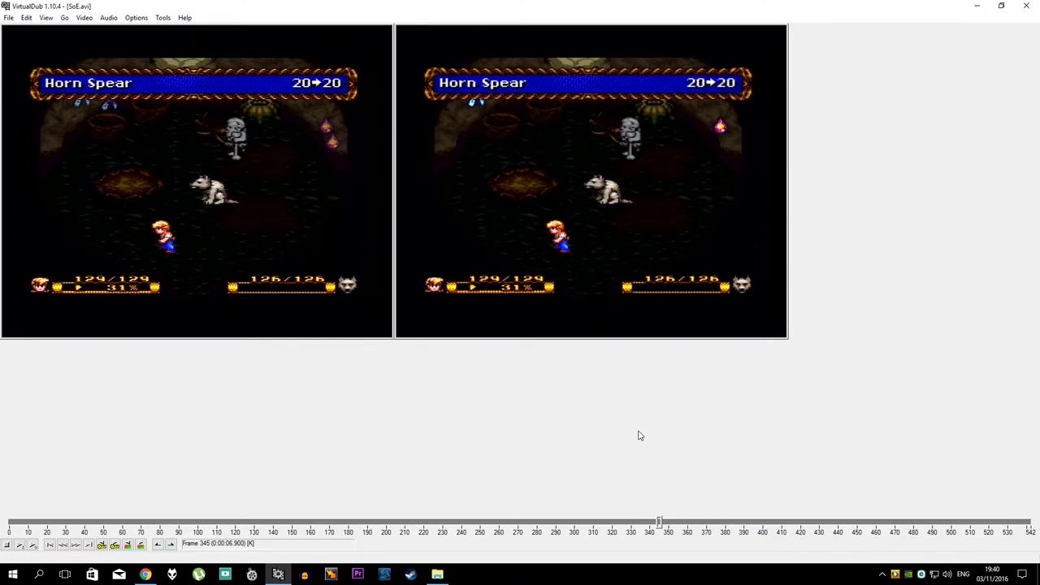
{"action": "left_click", "coordinate": [83, 17]}
{"action": "left_click", "coordinate": [106, 30]}
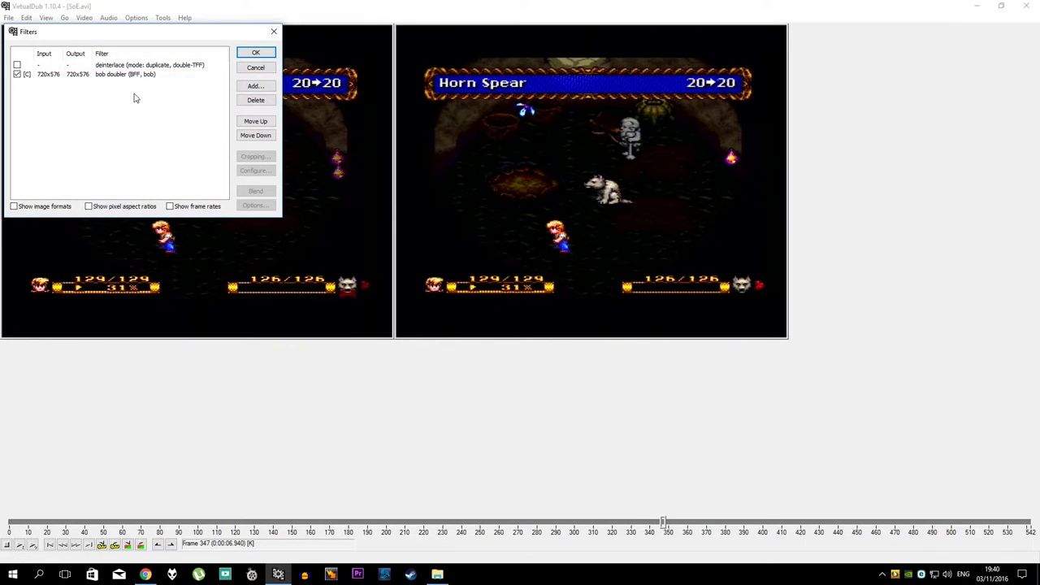
{"action": "double_click", "coordinate": [133, 75]}
{"action": "left_click", "coordinate": [99, 65]}
{"action": "left_click", "coordinate": [106, 142]}
{"action": "left_click", "coordinate": [255, 52]}
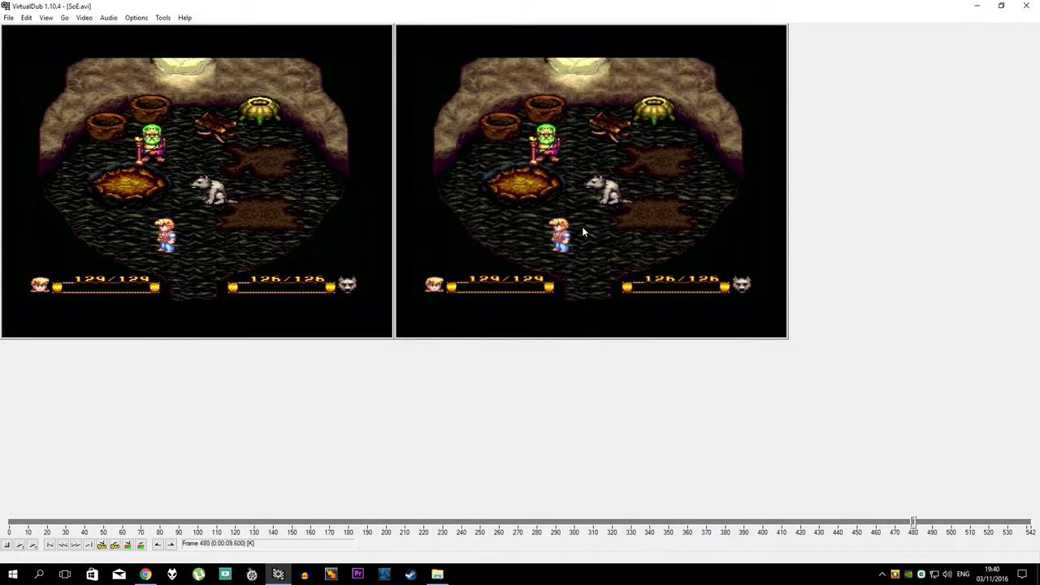
Step: Reopen the bob doubler's settings, accept them and reapply the filter list
{"action": "left_click", "coordinate": [84, 17]}
{"action": "left_click", "coordinate": [100, 32]}
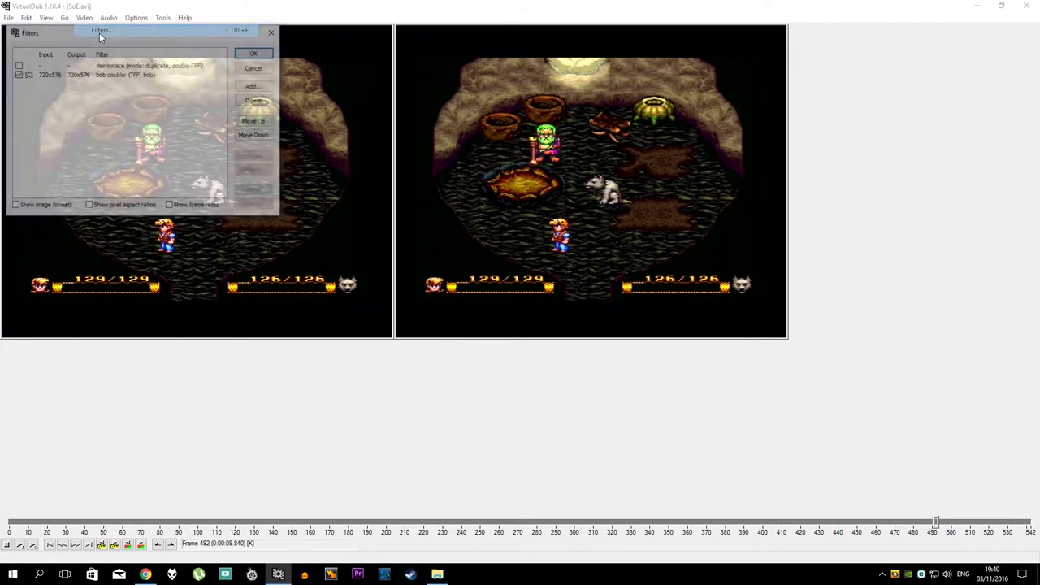
{"action": "double_click", "coordinate": [100, 74]}
{"action": "left_click", "coordinate": [104, 142]}
{"action": "left_click", "coordinate": [256, 52]}
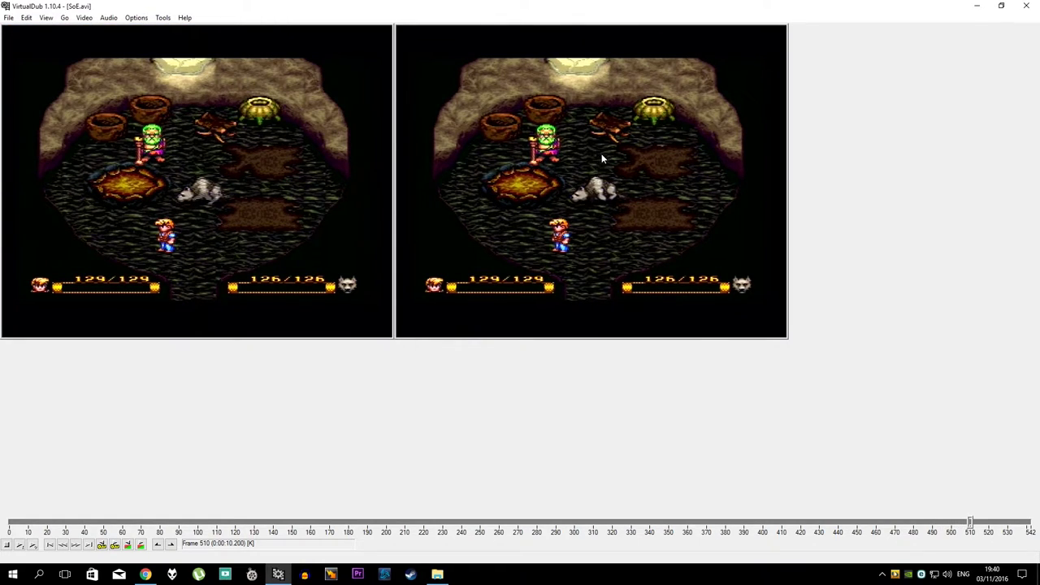
Step: Go back to the menu opening and step through to frame 284, comparing the title text and icons in the bob-doubled output
{"action": "left_click", "coordinate": [490, 526]}
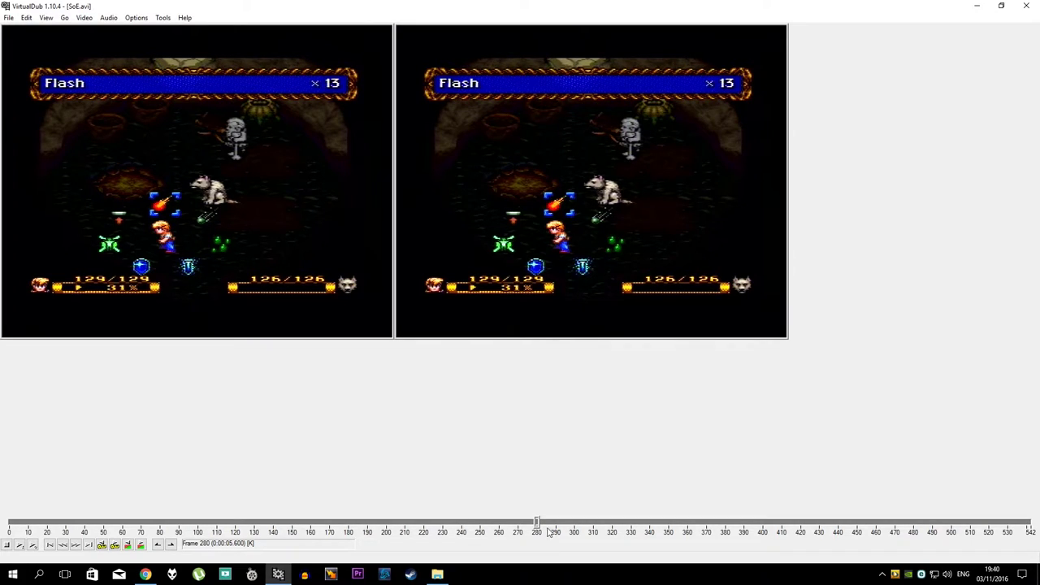
{"action": "left_click_drag", "start_coordinate": [537, 525], "coordinate": [523, 525]}
{"action": "key", "text": "Right"}
{"action": "key", "text": "Right"}
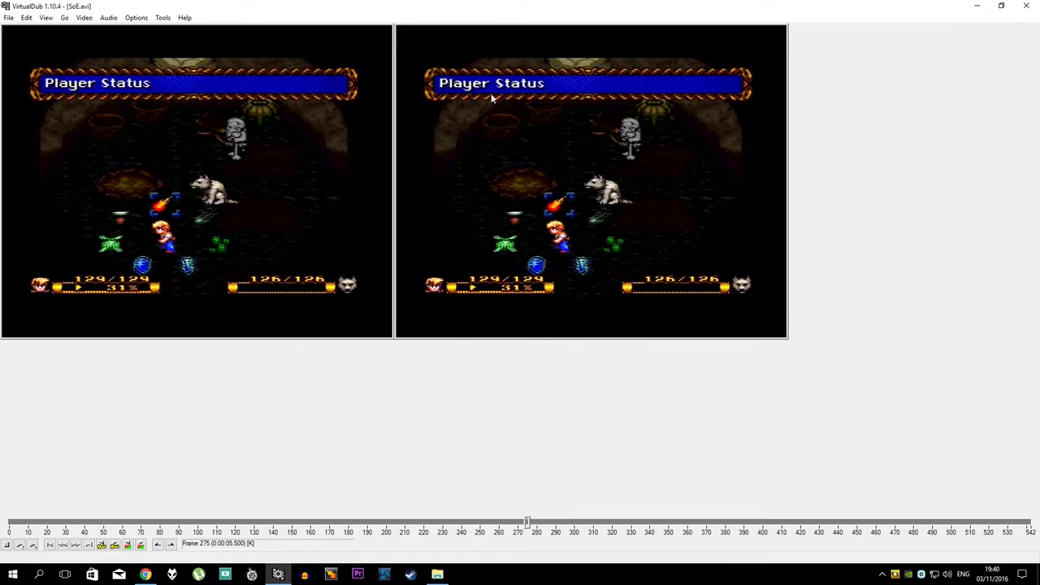
{"action": "key", "text": "Right"}
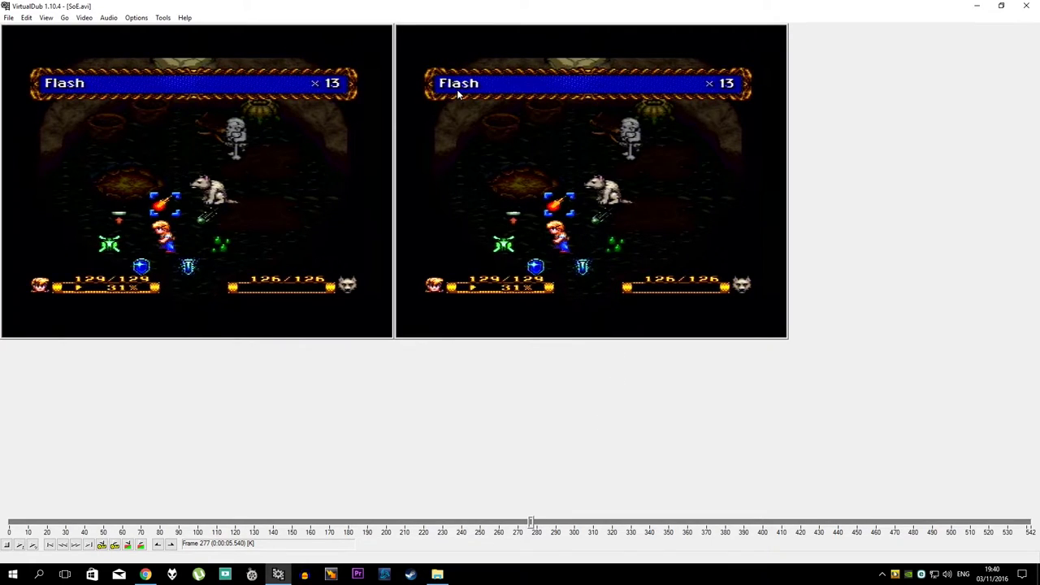
{"action": "key", "text": "Right"}
{"action": "key", "text": "Right"}
{"action": "key", "text": "Right"}
{"action": "key", "text": "Right"}
{"action": "key", "text": "Right"}
{"action": "key", "text": "Right"}
{"action": "key", "text": "Right"}
Step: Disable the bob doubler and re-enable the field-duplicating deinterlace filter on the SoE capture
{"action": "left_click", "coordinate": [83, 17]}
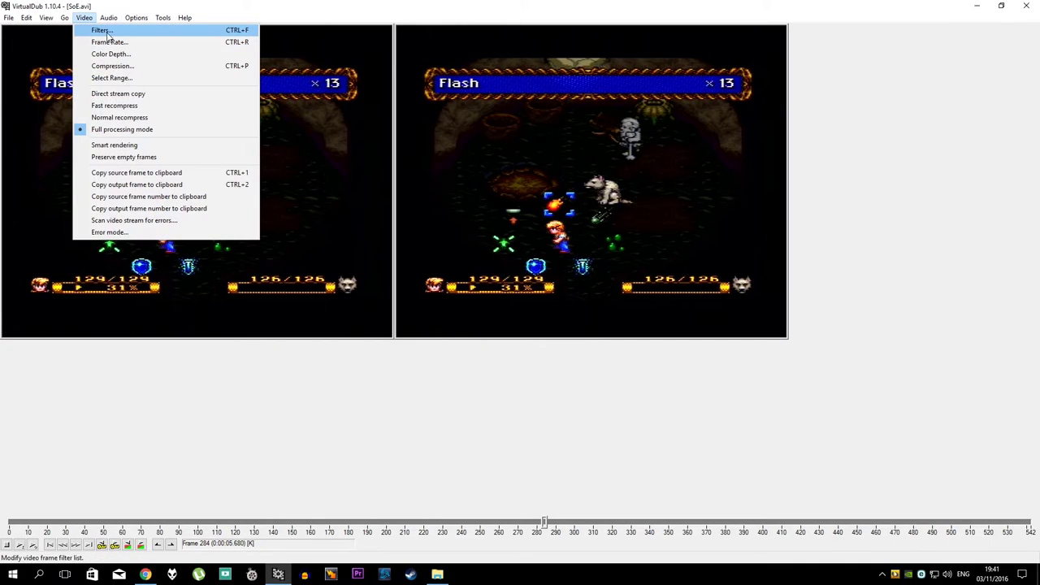
{"action": "left_click", "coordinate": [108, 33]}
{"action": "left_click", "coordinate": [140, 75]}
{"action": "left_click", "coordinate": [17, 74]}
{"action": "left_click", "coordinate": [18, 65]}
{"action": "left_click", "coordinate": [255, 53]}
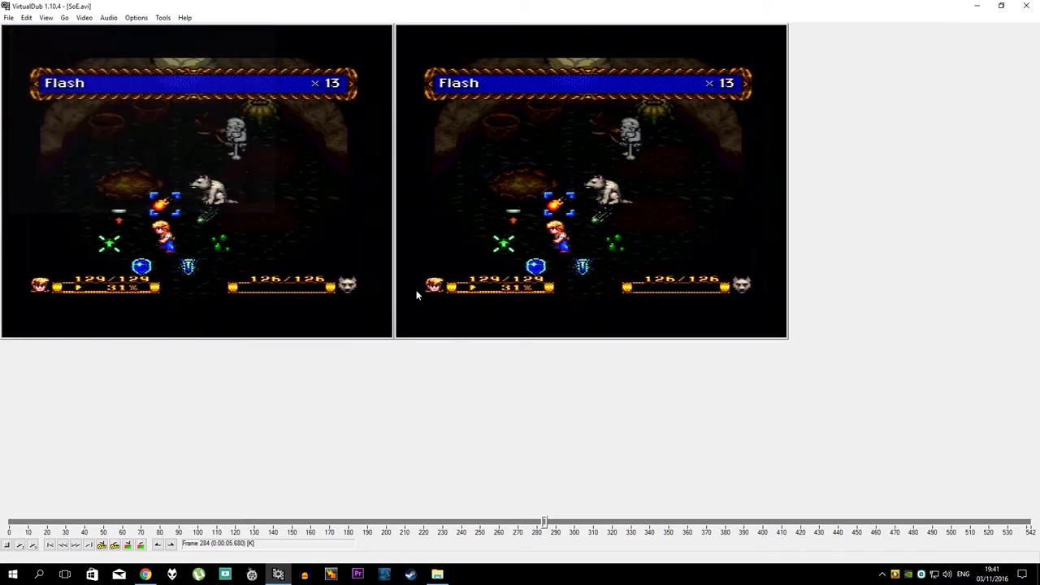
Step: Step back to frame 274 and forward again, examining the menu title and icons in the field-duplicated output
{"action": "key", "text": "Left"}
{"action": "key", "text": "Left"}
{"action": "key", "text": "Left"}
{"action": "key", "text": "Left"}
{"action": "key", "text": "Left"}
{"action": "key", "text": "Left"}
{"action": "key", "text": "Left"}
{"action": "key", "text": "Left"}
{"action": "key", "text": "Left"}
{"action": "key", "text": "Left"}
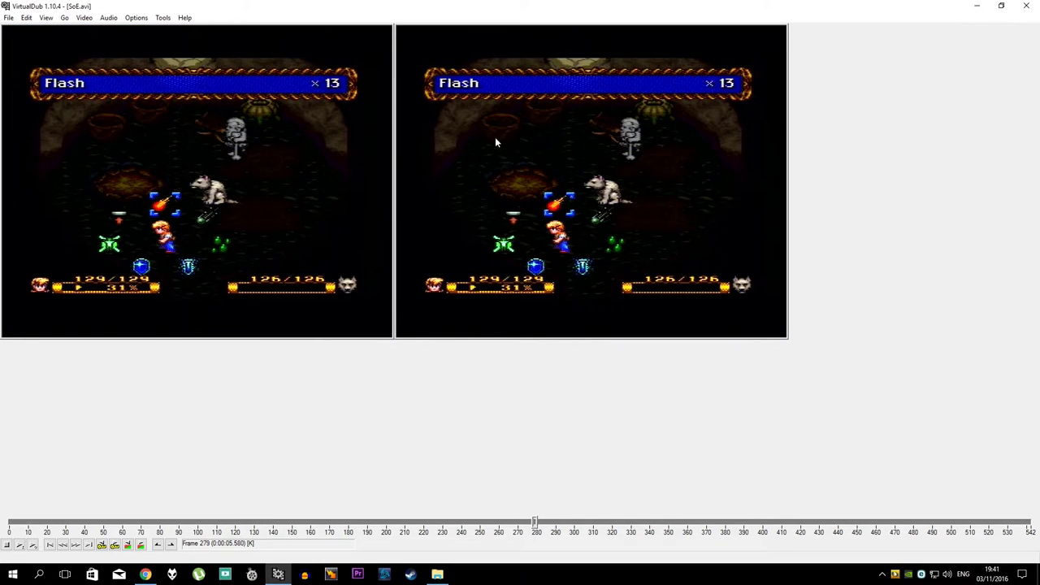
{"action": "key", "text": "Right"}
{"action": "key", "text": "Right"}
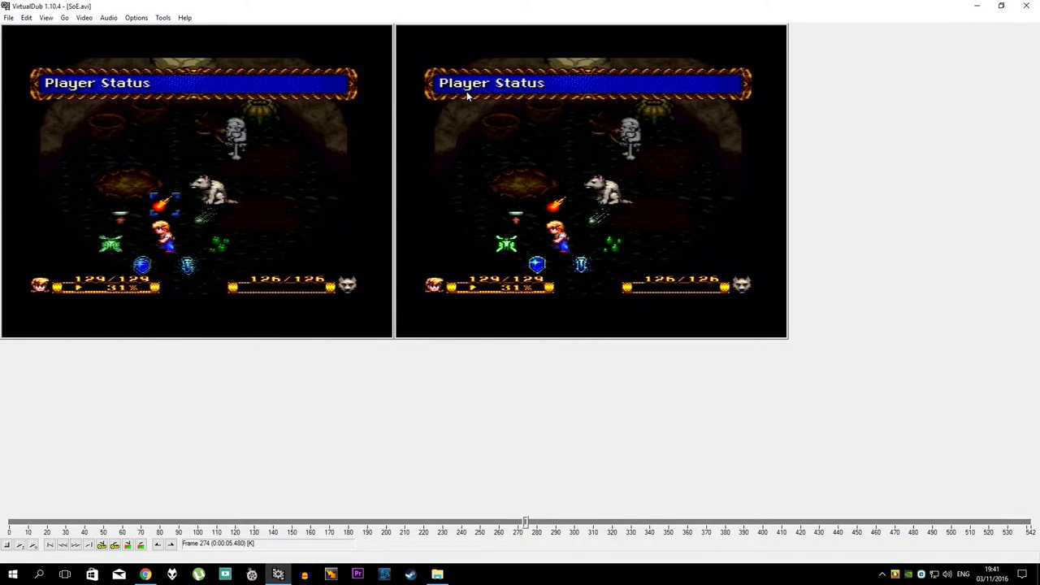
{"action": "key", "text": "Right"}
{"action": "key", "text": "Right"}
{"action": "key", "text": "Right"}
{"action": "key", "text": "Right"}
{"action": "key", "text": "Right"}
{"action": "key", "text": "Right"}
{"action": "key", "text": "Right"}
{"action": "key", "text": "Right"}
{"action": "key", "text": "Right"}
{"action": "key", "text": "Right"}
{"action": "key", "text": "Right"}
{"action": "key", "text": "Right"}
{"action": "key", "text": "Right"}
{"action": "key", "text": "Right"}
{"action": "key", "text": "Right"}
{"action": "key", "text": "Right"}
{"action": "key", "text": "Right"}
{"action": "key", "text": "Right"}
Step: Jump to an earlier part of the SoE capture and examine the field-duplicated output frame by frame
{"action": "left_click_drag", "start_coordinate": [566, 522], "coordinate": [299, 507]}
{"action": "key", "text": "Right"}
{"action": "key", "text": "Right"}
{"action": "key", "text": "Right"}
{"action": "key", "text": "Right"}
{"action": "key", "text": "Right"}
{"action": "key", "text": "Right"}
{"action": "key", "text": "Right"}
{"action": "key", "text": "Right"}
{"action": "key", "text": "Right"}
{"action": "key", "text": "Right"}
{"action": "key", "text": "Right"}
{"action": "key", "text": "Right"}
{"action": "key", "text": "Right"}
{"action": "key", "text": "Right"}
{"action": "key", "text": "Right"}
{"action": "key", "text": "Right"}
{"action": "key", "text": "Right"}
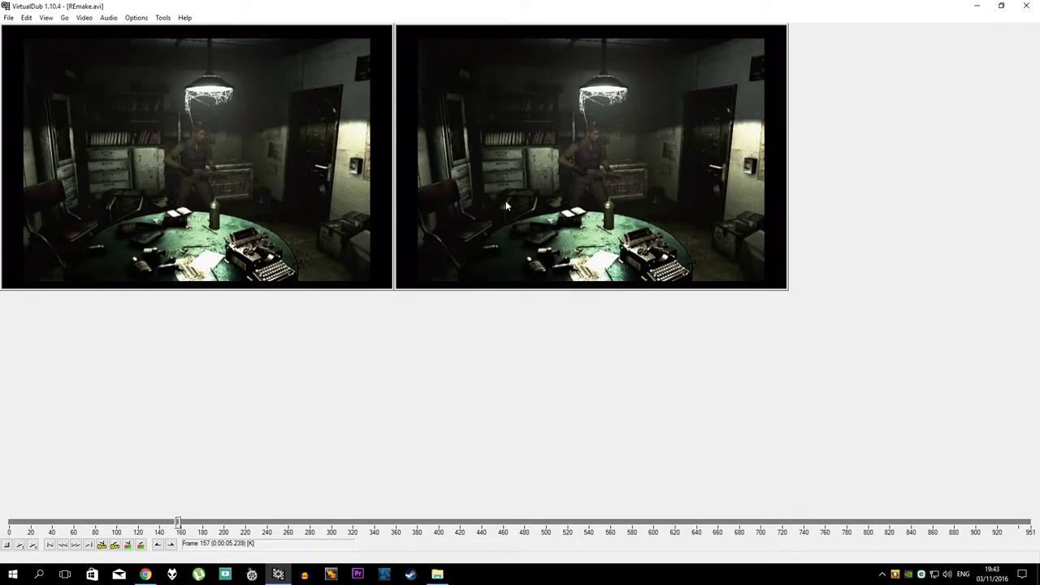
Step: Review the REmake capture's Yadif, keep top field deinterlace settings and accept them unchanged
{"action": "left_click", "coordinate": [83, 18]}
{"action": "left_click", "coordinate": [95, 33]}
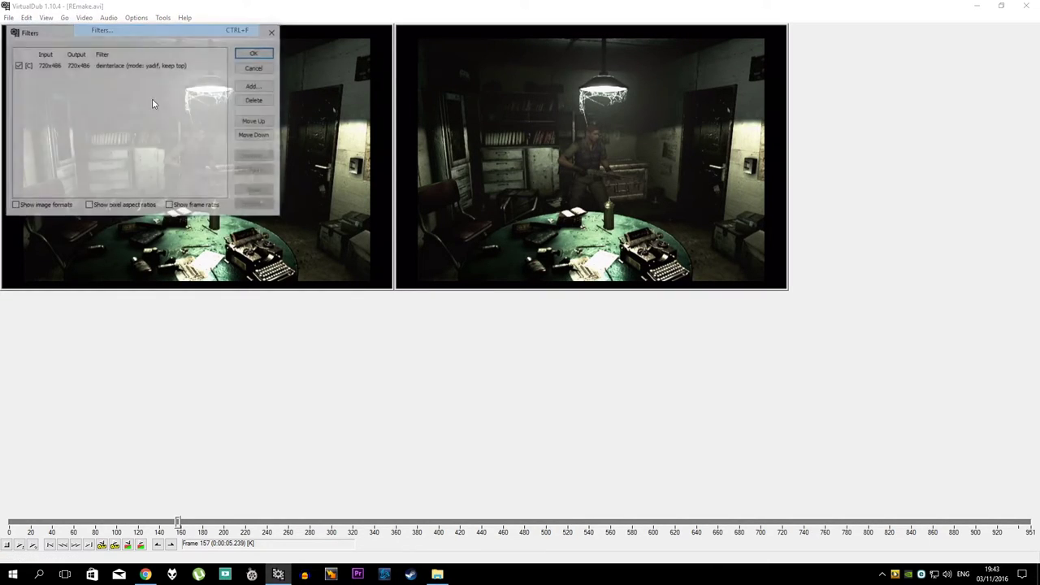
{"action": "left_click_drag", "start_coordinate": [138, 43], "coordinate": [159, 95]}
{"action": "double_click", "coordinate": [147, 120]}
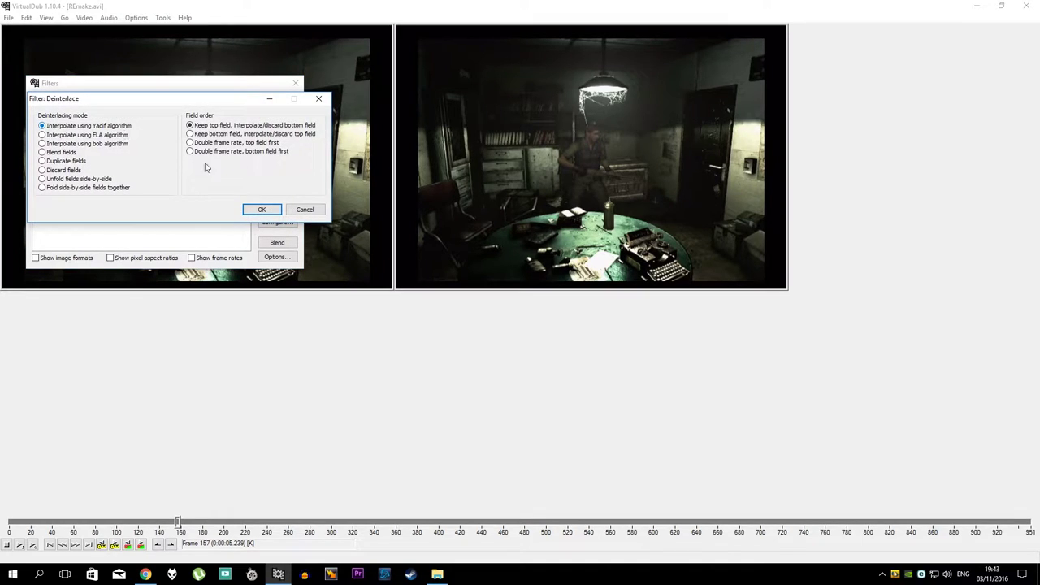
{"action": "left_click", "coordinate": [262, 210]}
Step: Add a null transform filter after the deinterlace filter on the REmake capture
{"action": "left_click", "coordinate": [275, 138]}
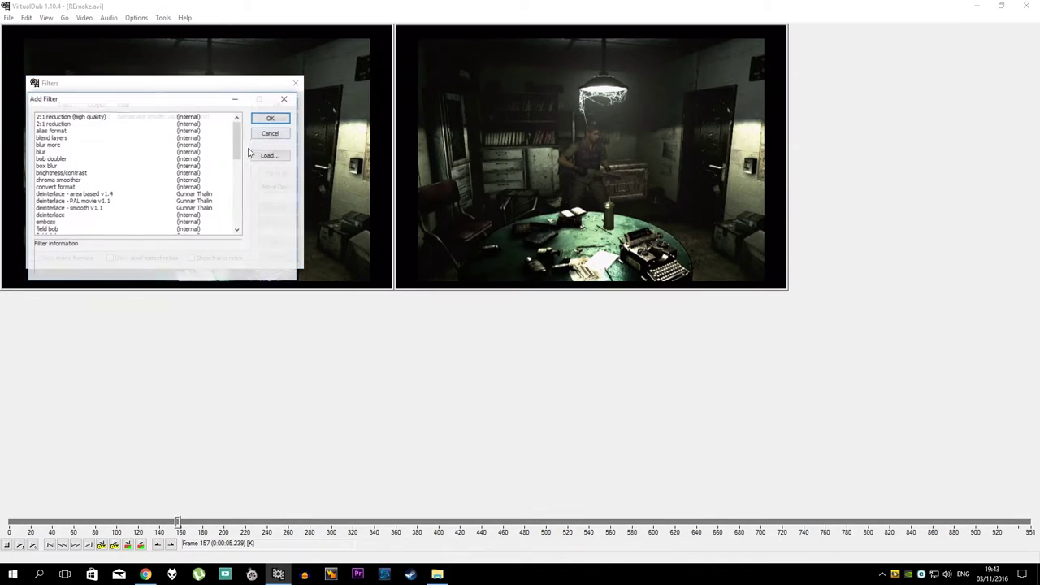
{"action": "left_click_drag", "start_coordinate": [238, 137], "coordinate": [239, 204]}
{"action": "left_click", "coordinate": [60, 167]}
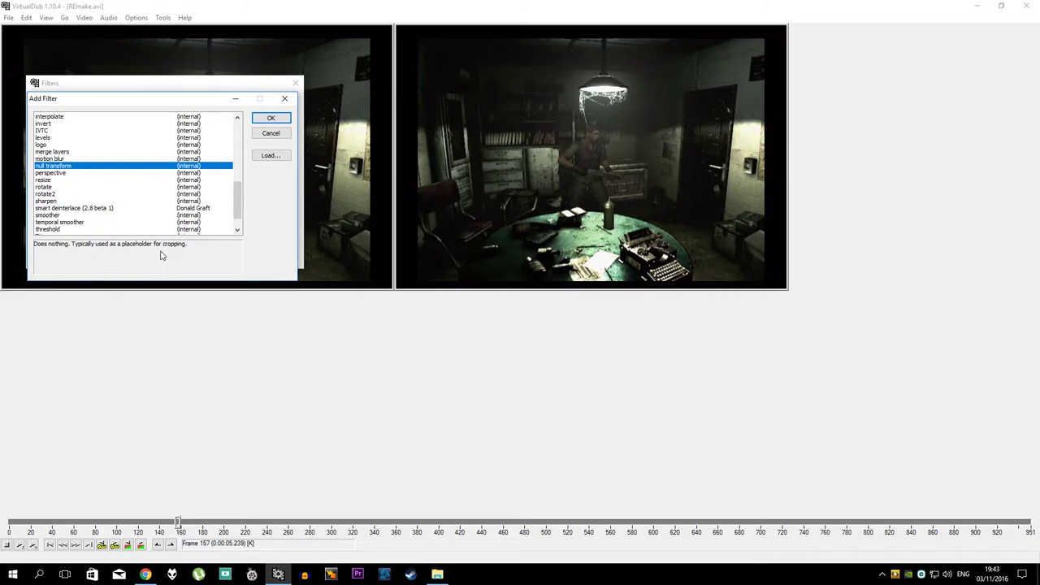
{"action": "left_click", "coordinate": [271, 117]}
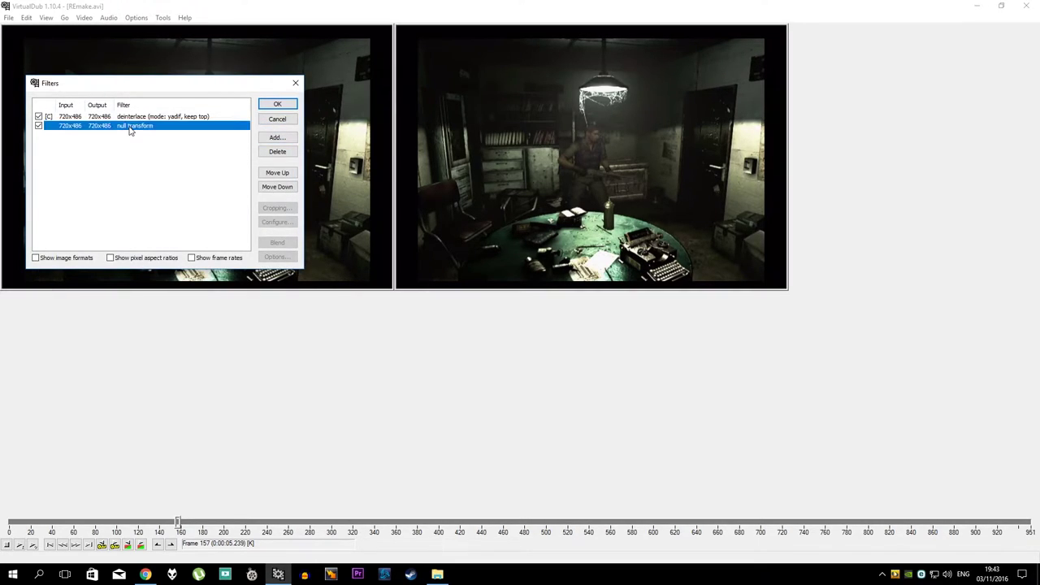
Step: Crop the null transform's black borders with offsets X1 39, X2 41, Y1 24 and Y2 14, and apply the filters
{"action": "left_click", "coordinate": [277, 208]}
{"action": "left_click_drag", "start_coordinate": [299, 102], "coordinate": [272, 17]}
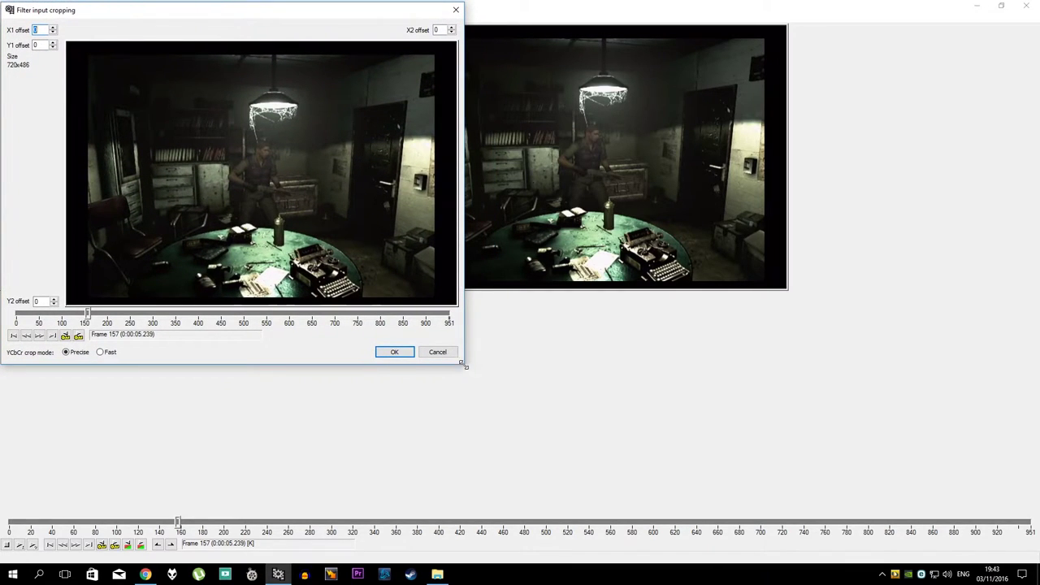
{"action": "left_click_drag", "start_coordinate": [465, 366], "coordinate": [1037, 562]}
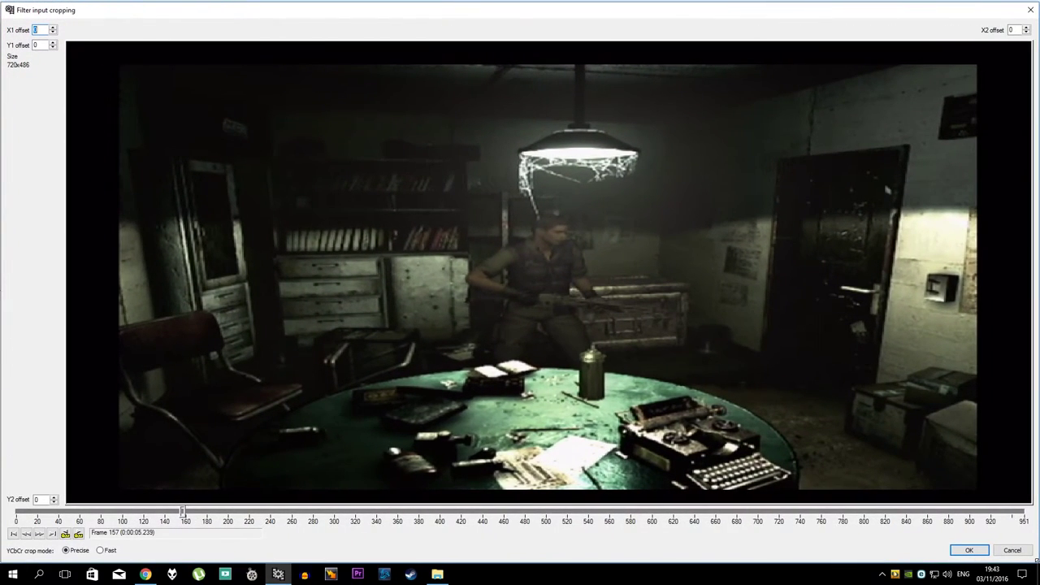
{"action": "left_click_drag", "start_coordinate": [69, 48], "coordinate": [118, 50]}
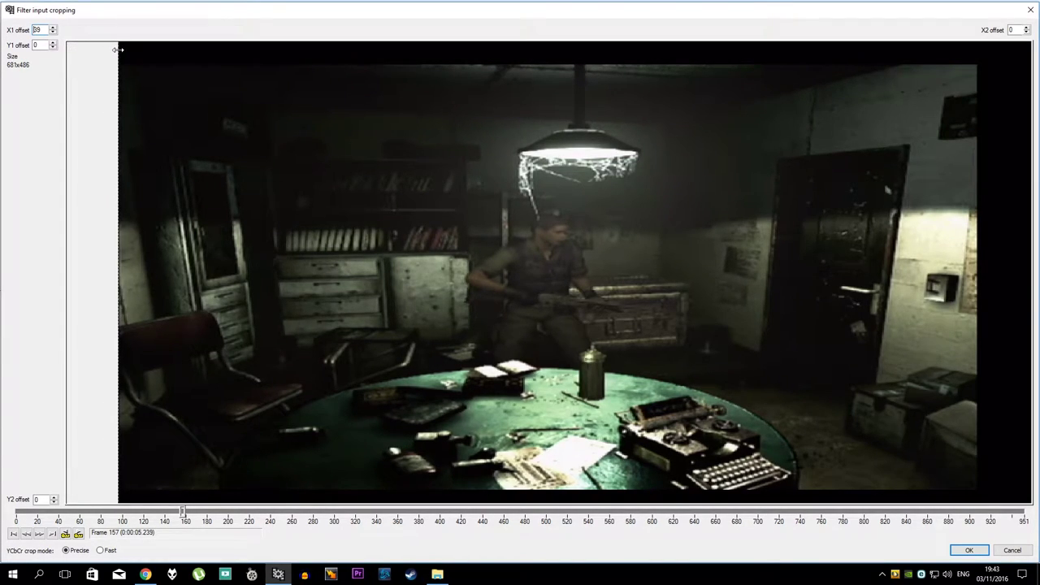
{"action": "left_click_drag", "start_coordinate": [1033, 61], "coordinate": [978, 52]}
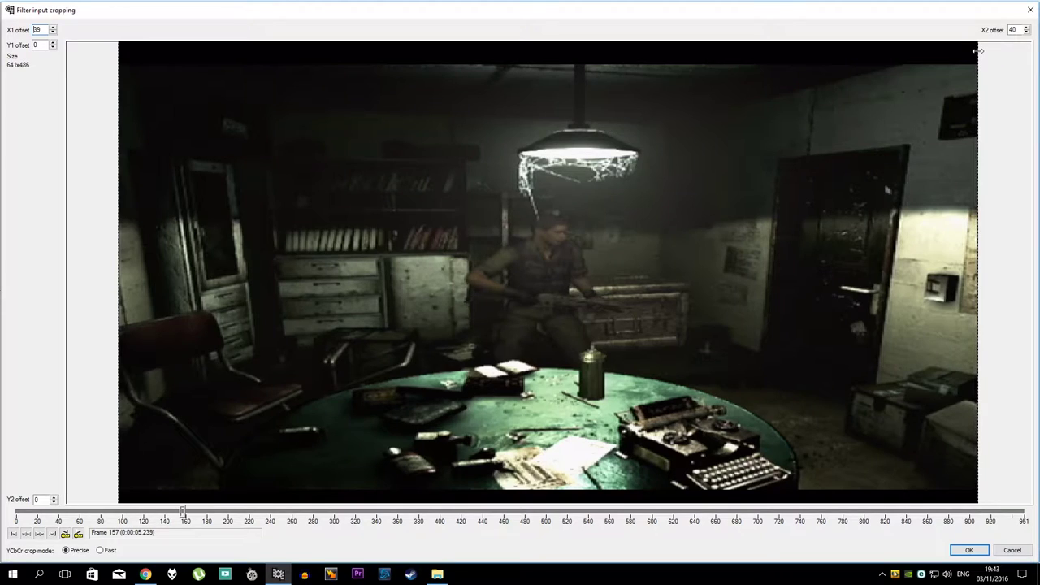
{"action": "left_click_drag", "start_coordinate": [978, 51], "coordinate": [952, 64]}
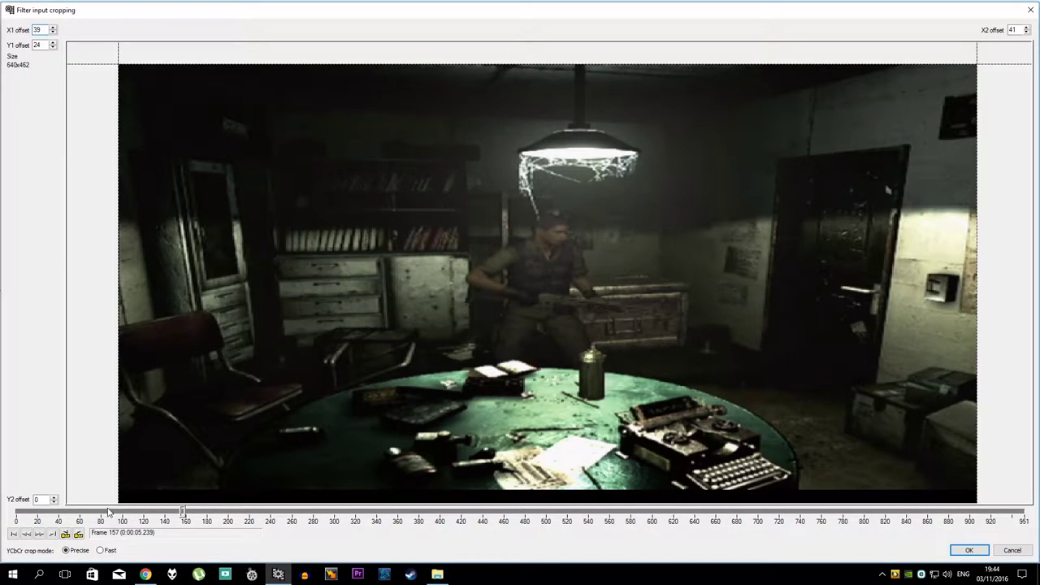
{"action": "left_click_drag", "start_coordinate": [115, 502], "coordinate": [114, 491]}
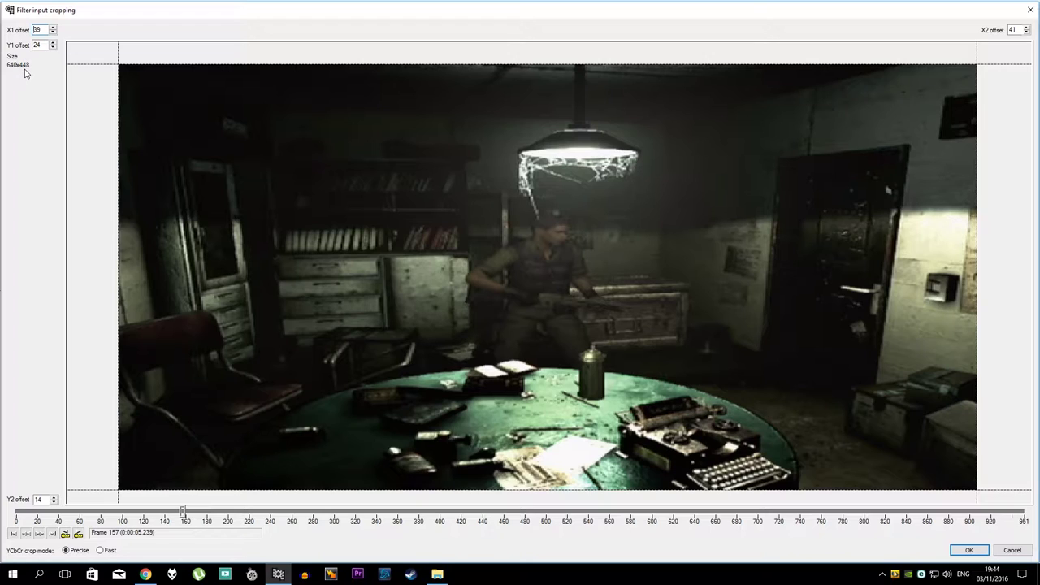
{"action": "left_click", "coordinate": [966, 550]}
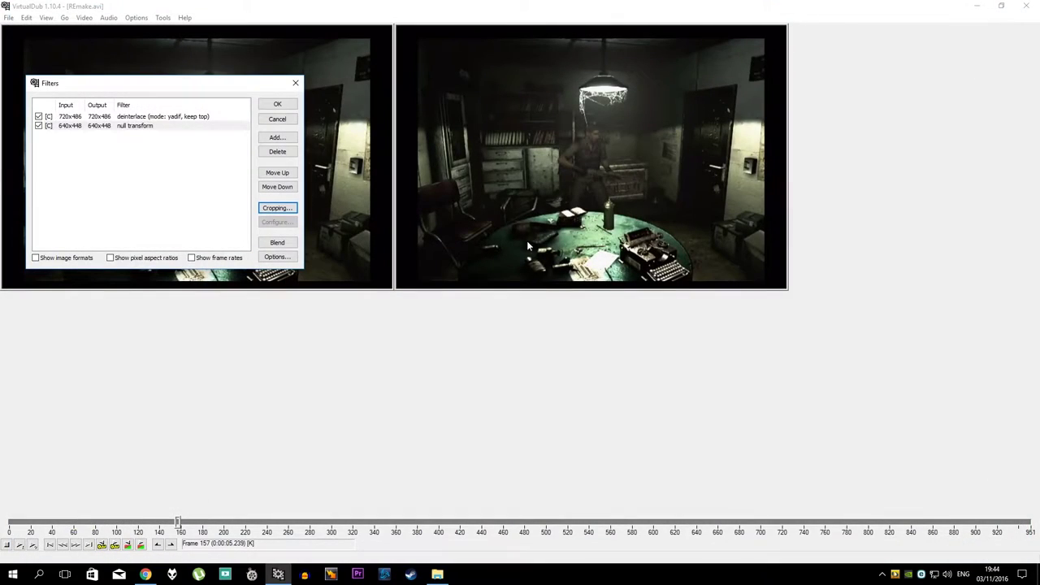
{"action": "left_click", "coordinate": [274, 105]}
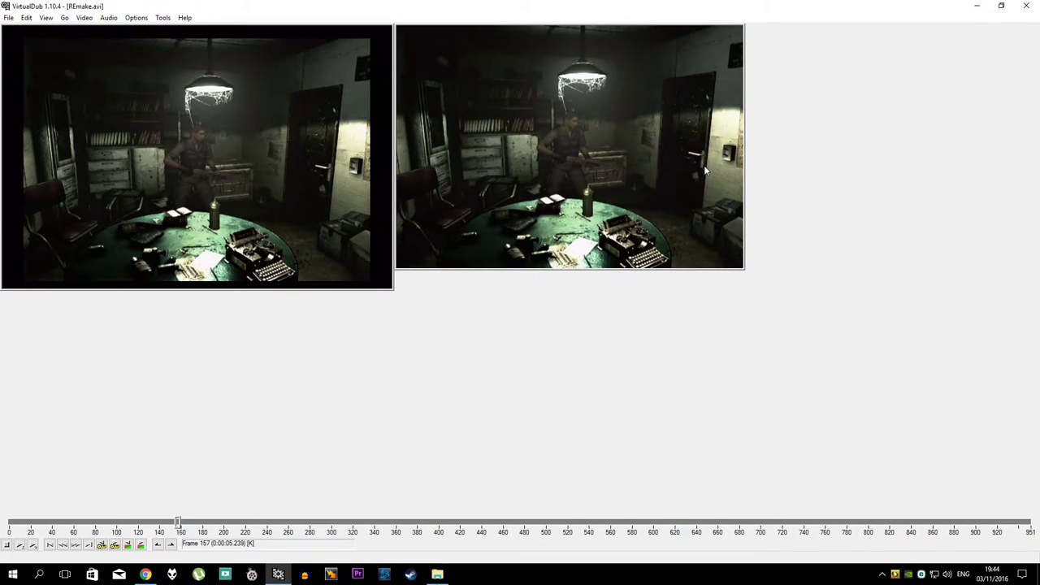
Step: Try the 4:3 frame (TV) aspect ratio on the output preview and restore its unknown (source) ratio
{"action": "right_click", "coordinate": [577, 165]}
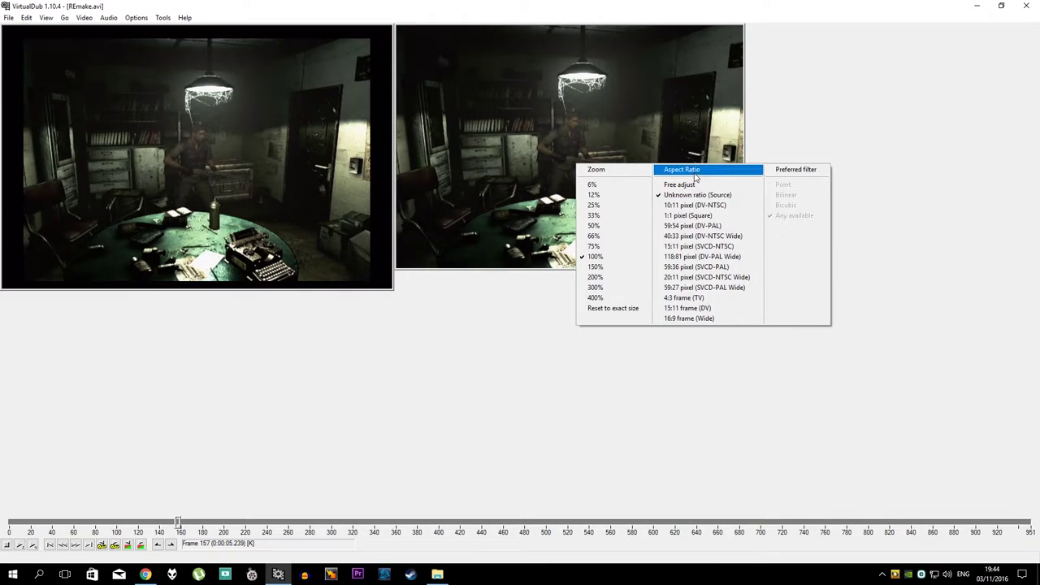
{"action": "right_click", "coordinate": [565, 158]}
{"action": "right_click", "coordinate": [565, 156]}
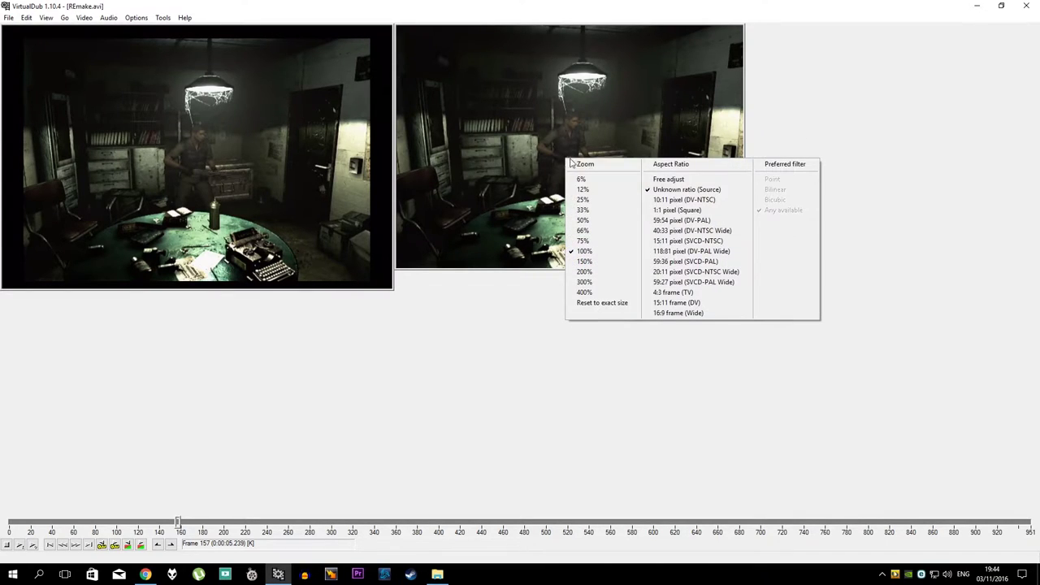
{"action": "left_click", "coordinate": [673, 294]}
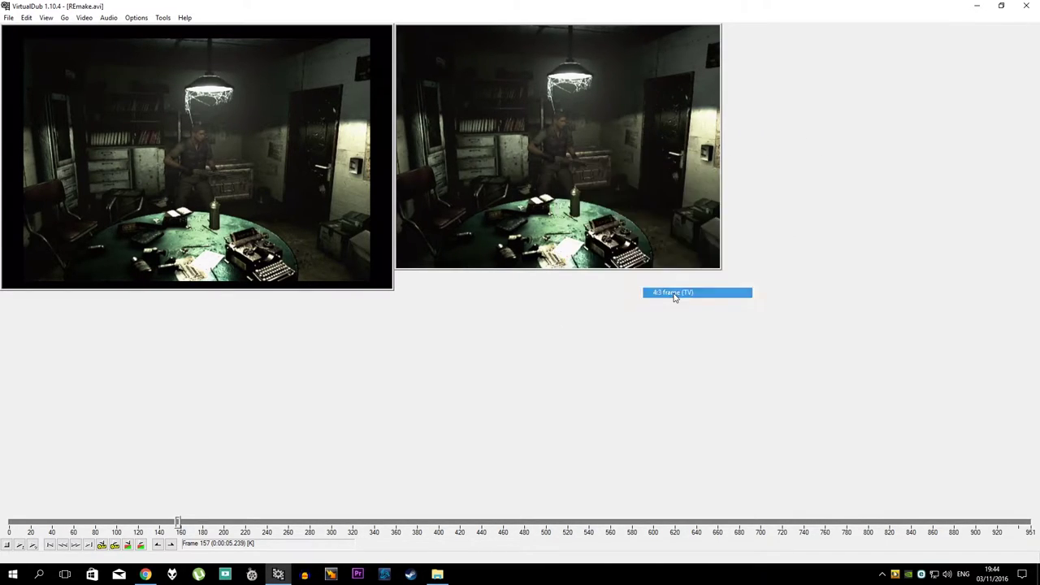
{"action": "right_click", "coordinate": [572, 157]}
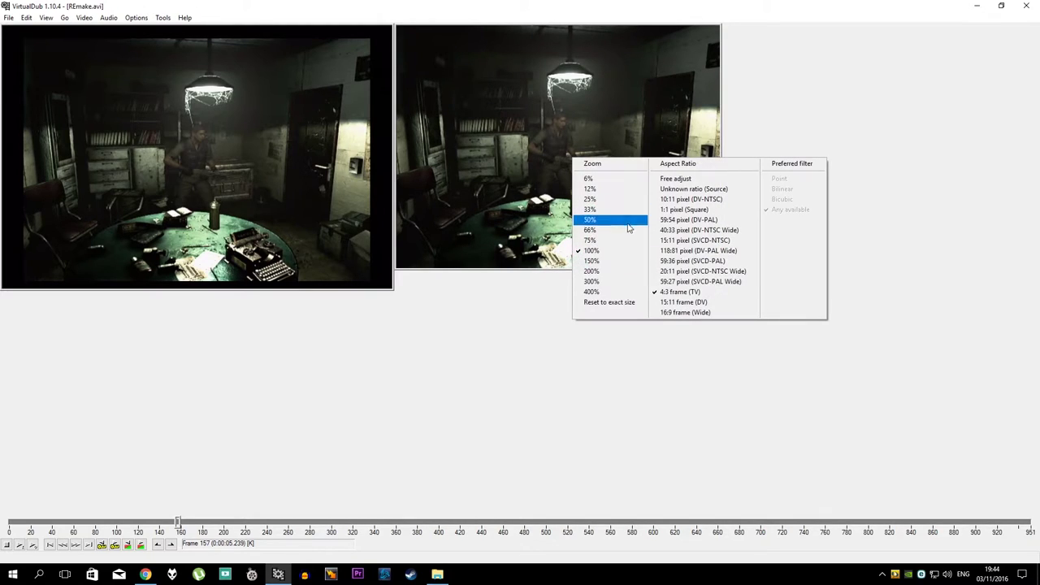
{"action": "left_click", "coordinate": [692, 188]}
Step: Add a resize filter after the null transform, using the Precise bicubic (A=-1.00) filter mode
{"action": "left_click", "coordinate": [85, 17]}
{"action": "left_click", "coordinate": [97, 31]}
{"action": "left_click", "coordinate": [254, 86]}
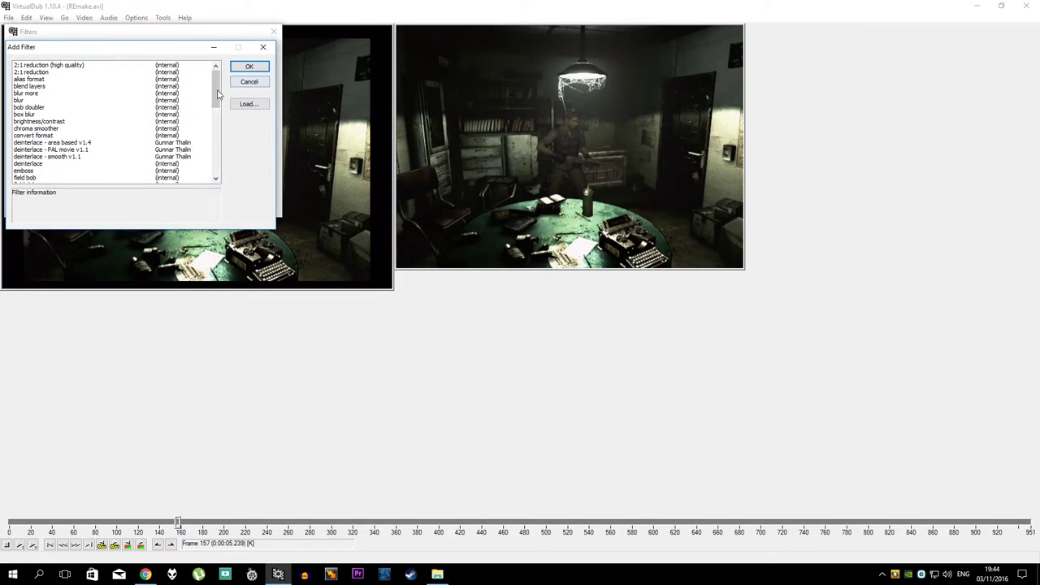
{"action": "left_click_drag", "start_coordinate": [219, 91], "coordinate": [219, 156]}
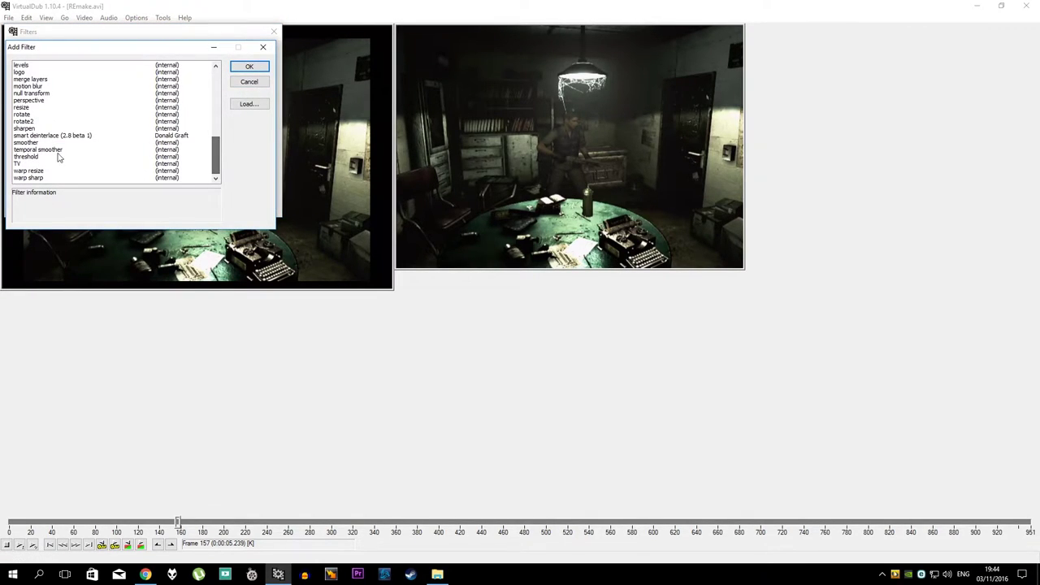
{"action": "double_click", "coordinate": [25, 107]}
{"action": "left_click_drag", "start_coordinate": [151, 56], "coordinate": [165, 101]}
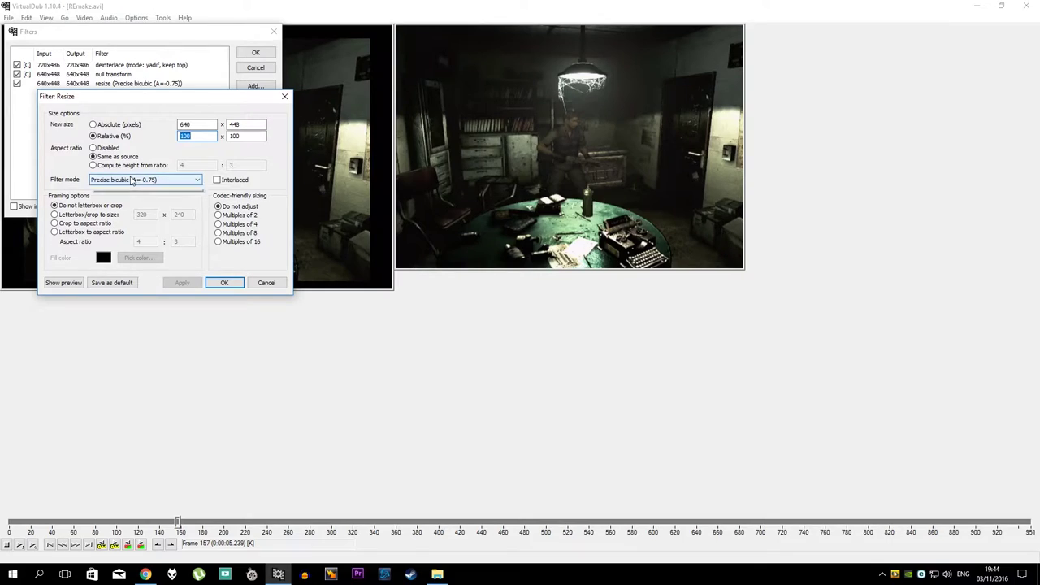
{"action": "left_click", "coordinate": [133, 179]}
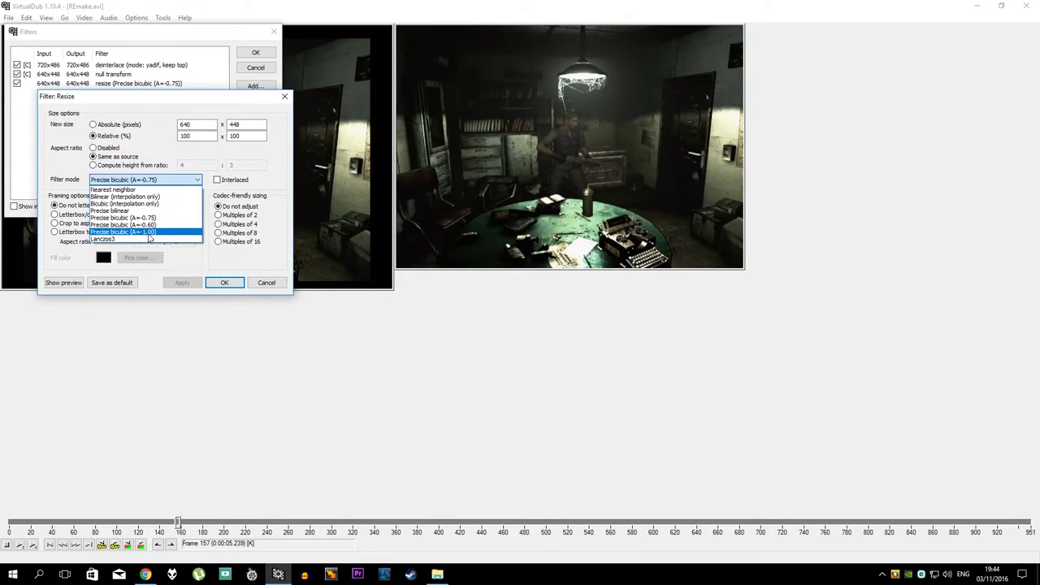
{"action": "left_click", "coordinate": [149, 233]}
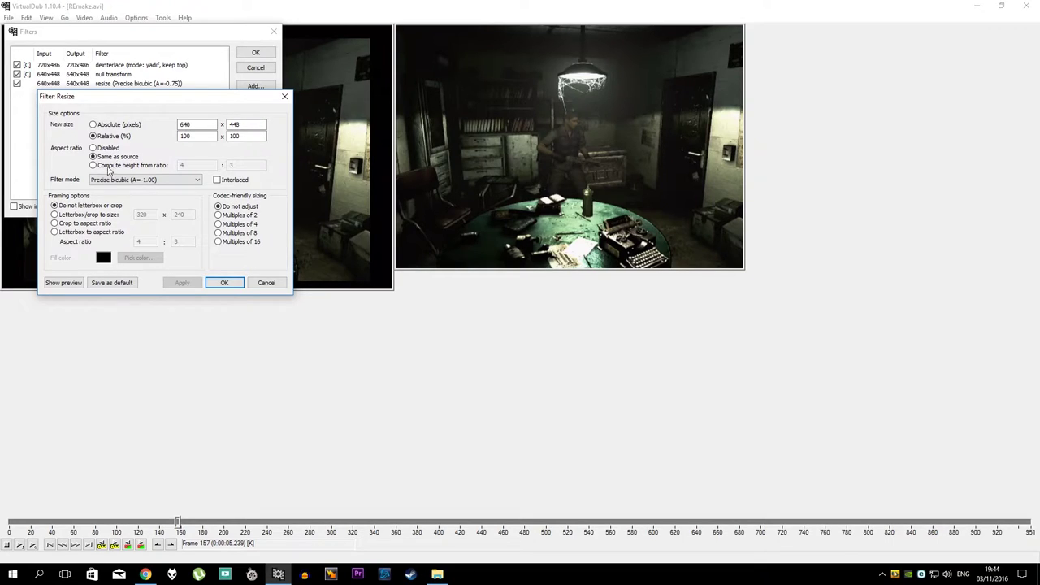
Step: Disable the resize filter's aspect ratio handling, set its absolute size to 640 x 480 pixels and apply the filters
{"action": "left_click", "coordinate": [107, 149]}
{"action": "left_click", "coordinate": [249, 124]}
{"action": "double_click", "coordinate": [247, 123]}
{"action": "type", "text": "480"}
{"action": "double_click", "coordinate": [205, 126]}
{"action": "key", "text": "Tab"}
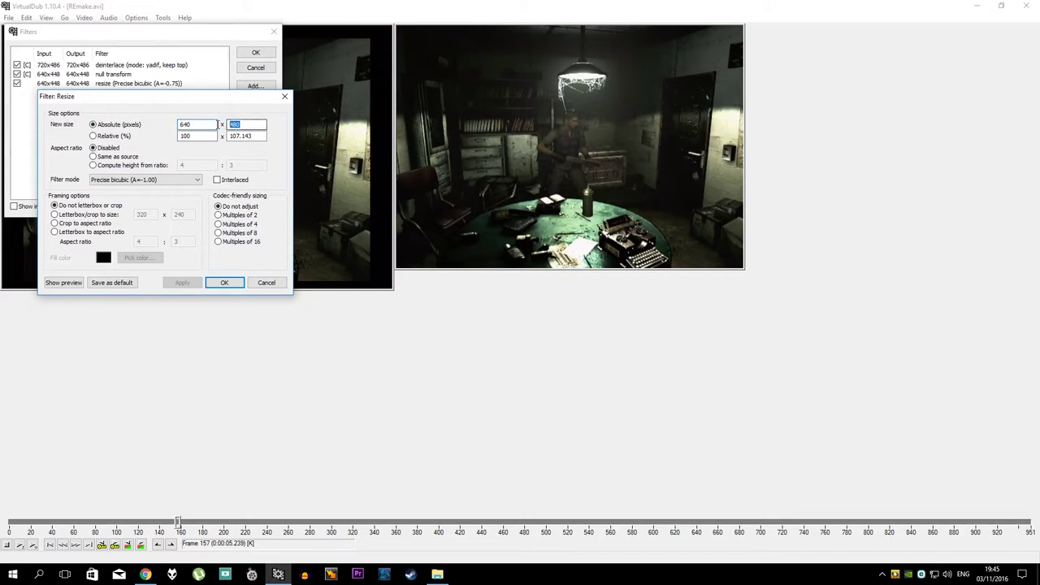
{"action": "left_click", "coordinate": [225, 282]}
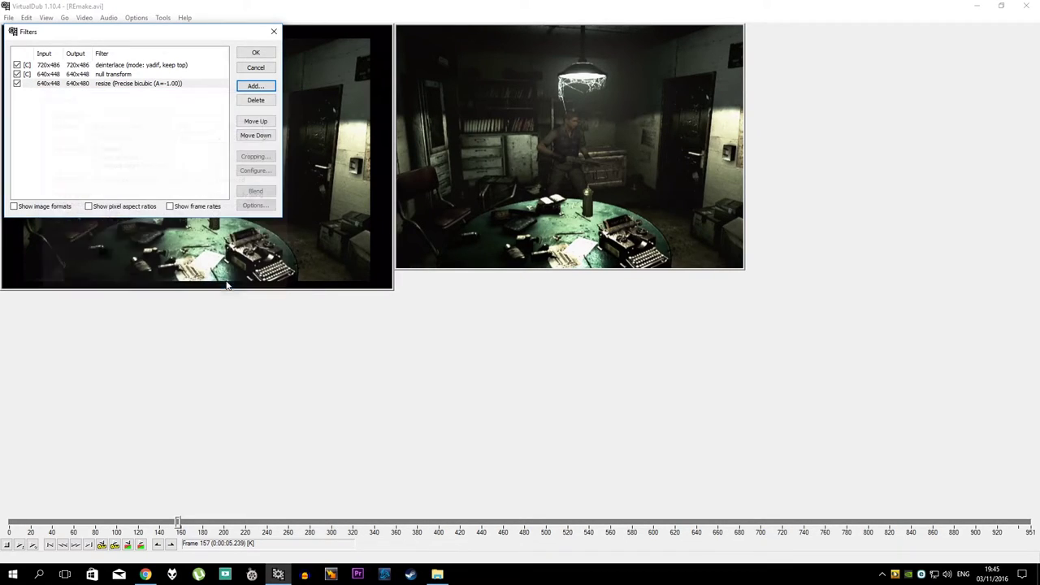
{"action": "left_click", "coordinate": [258, 54]}
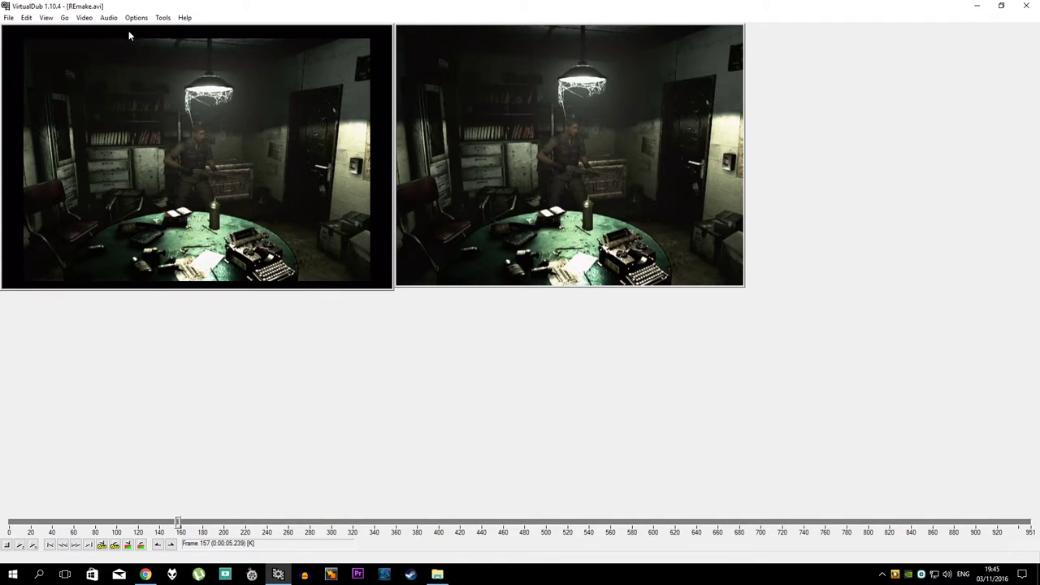
Step: Change the resize filter's absolute output size to 960 x 720 pixels and apply the filter chain
{"action": "left_click", "coordinate": [84, 17]}
{"action": "left_click", "coordinate": [101, 30]}
{"action": "left_click_drag", "start_coordinate": [167, 41], "coordinate": [219, 84]}
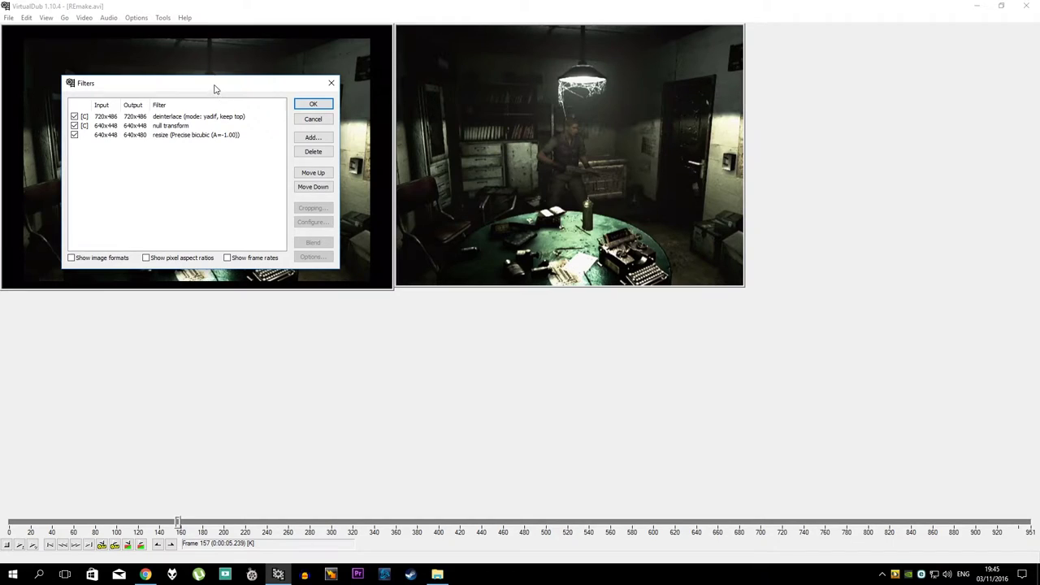
{"action": "left_click_drag", "start_coordinate": [215, 85], "coordinate": [210, 71]}
{"action": "left_click", "coordinate": [178, 120]}
{"action": "double_click", "coordinate": [178, 121]}
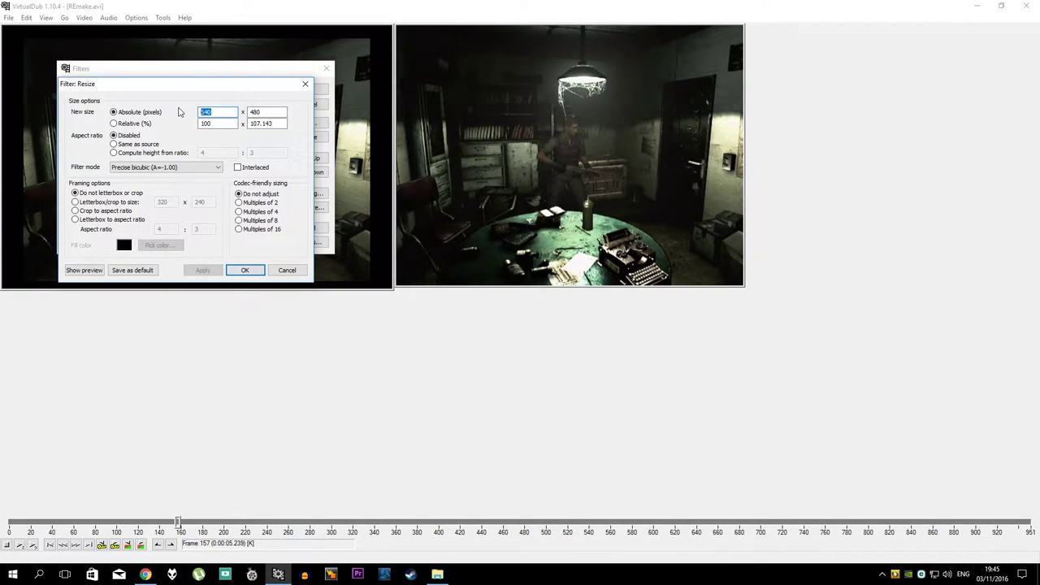
{"action": "type", "text": "960"}
{"action": "key", "text": "Tab"}
{"action": "type", "text": "72"}
{"action": "left_click", "coordinate": [236, 273]}
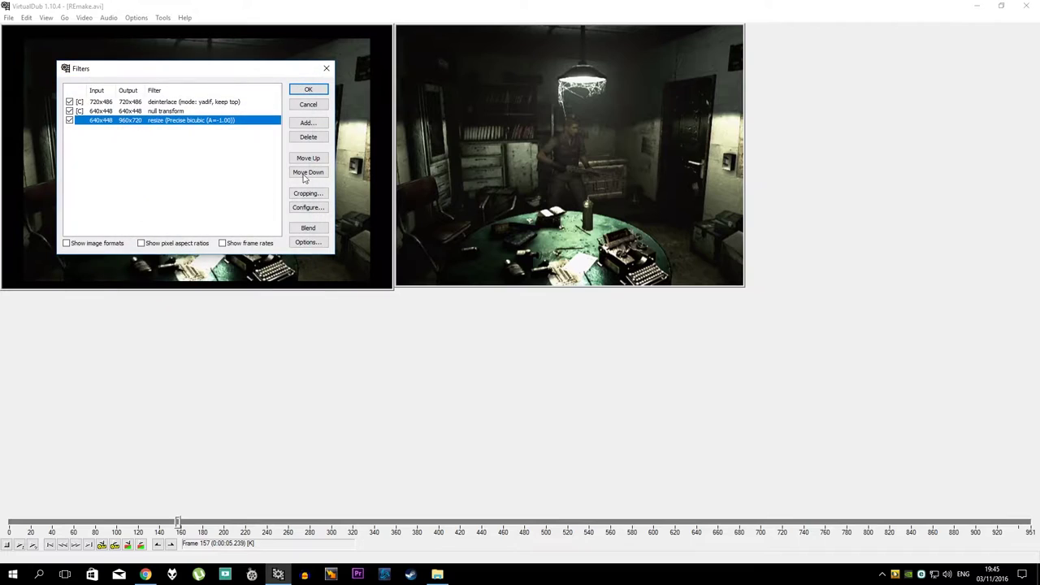
{"action": "left_click", "coordinate": [309, 91]}
Step: Jump to the camera change around frame 375 and compare the source with the resized output
{"action": "key", "text": "Right"}
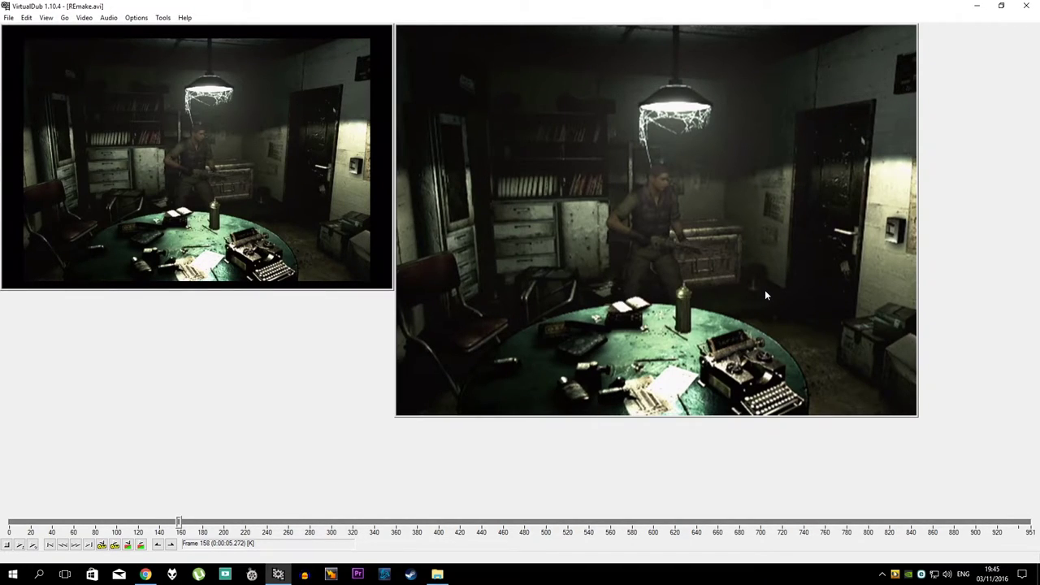
{"action": "key", "text": "Right"}
{"action": "left_click_drag", "start_coordinate": [181, 521], "coordinate": [412, 522]}
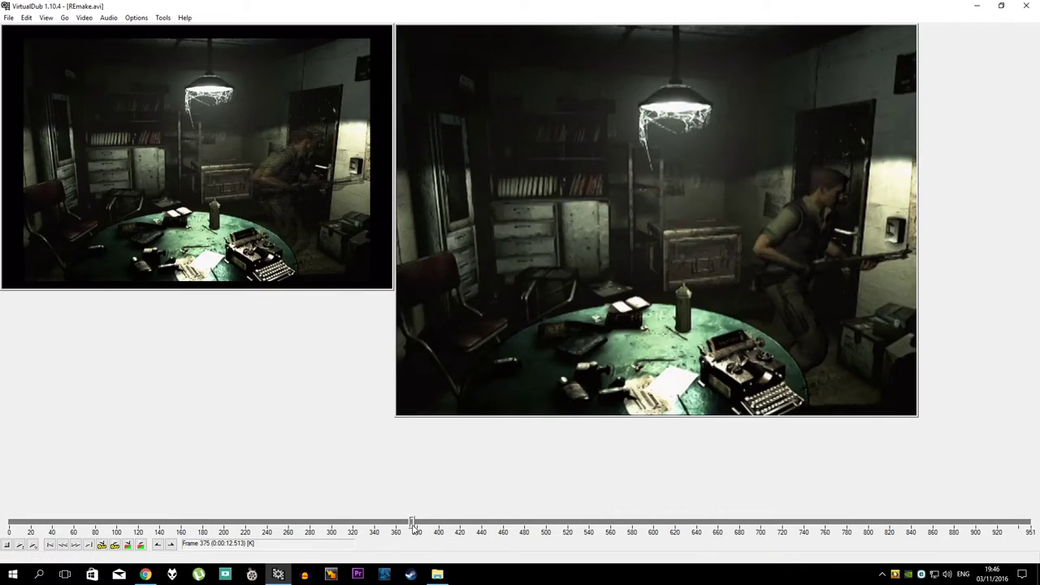
{"action": "right_click", "coordinate": [227, 137]}
{"action": "right_click", "coordinate": [671, 230]}
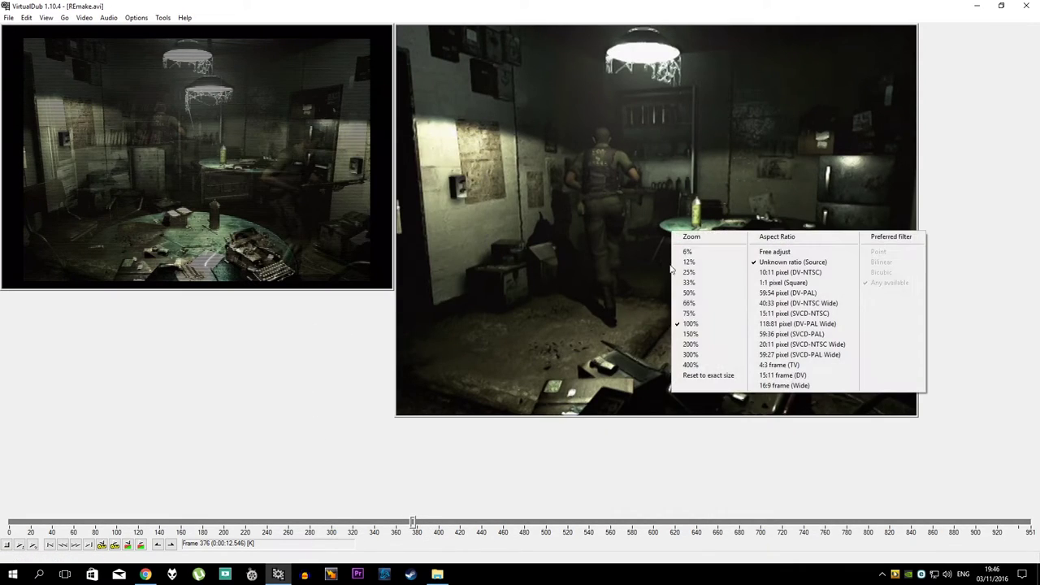
{"action": "left_click", "coordinate": [252, 321]}
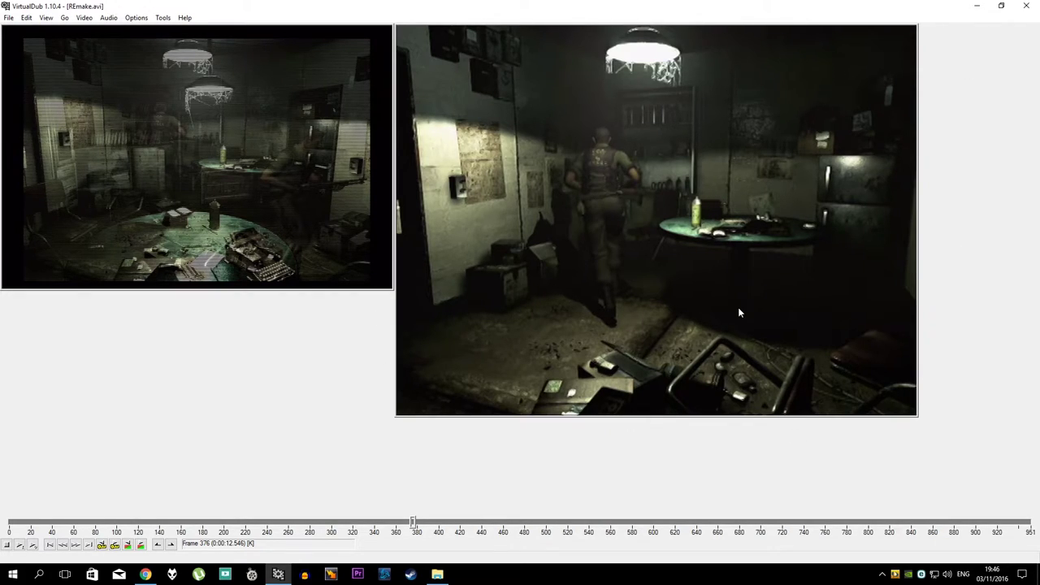
Step: Advance frame by frame from the camera change past the inventory screen, examining the deinterlaced, cropped and resized output
{"action": "key", "text": "Right"}
{"action": "key", "text": "Right"}
{"action": "key", "text": "Right"}
{"action": "key", "text": "Right"}
{"action": "key", "text": "Right"}
{"action": "key", "text": "Right"}
{"action": "key", "text": "Right"}
{"action": "key", "text": "Right"}
{"action": "key", "text": "Right"}
{"action": "key", "text": "Right"}
{"action": "key", "text": "Right"}
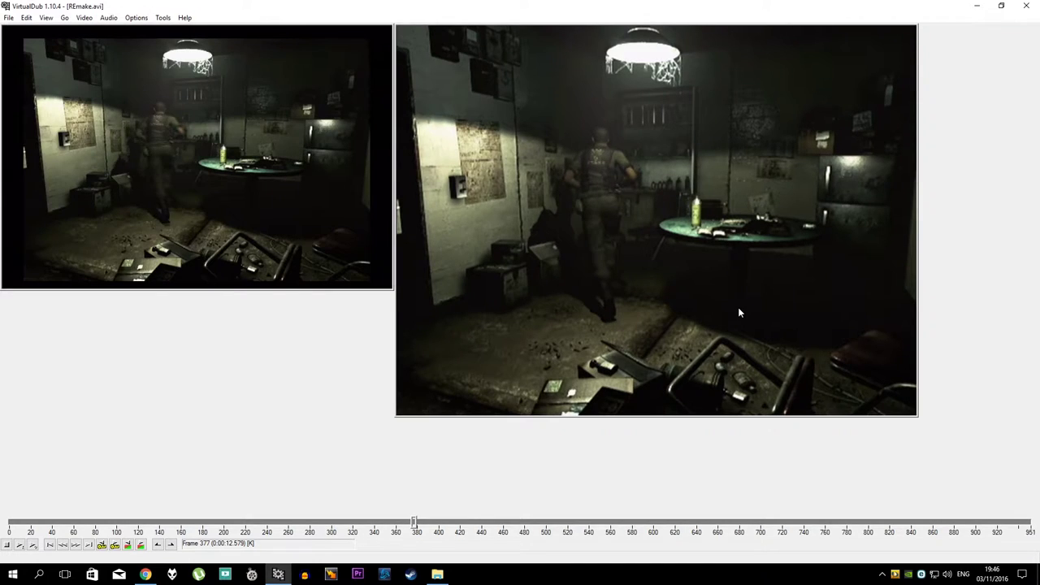
{"action": "key", "text": "Right"}
{"action": "key", "text": "Right"}
{"action": "key", "text": "Right"}
{"action": "key", "text": "Right"}
{"action": "key", "text": "Right"}
{"action": "key", "text": "Right"}
{"action": "key", "text": "Right"}
{"action": "key", "text": "Right"}
{"action": "key", "text": "Right"}
{"action": "key", "text": "Right"}
{"action": "key", "text": "Right"}
{"action": "key", "text": "Right"}
{"action": "key", "text": "Right"}
{"action": "key", "text": "Right"}
{"action": "key", "text": "Right"}
{"action": "key", "text": "Right"}
{"action": "key", "text": "Right"}
{"action": "key", "text": "Right"}
{"action": "key", "text": "Right"}
{"action": "key", "text": "Right"}
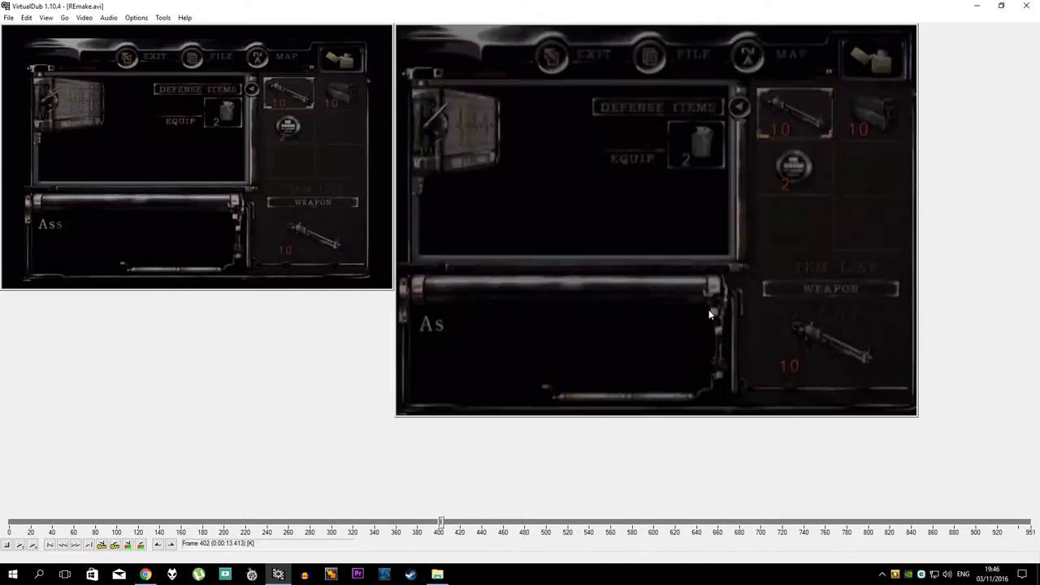
{"action": "key", "text": "Right"}
{"action": "key", "text": "Right"}
{"action": "key", "text": "Right"}
{"action": "key", "text": "Right"}
{"action": "key", "text": "Right"}
{"action": "key", "text": "Right"}
{"action": "key", "text": "Right"}
{"action": "key", "text": "Right"}
{"action": "key", "text": "Right"}
{"action": "key", "text": "Right"}
{"action": "key", "text": "Right"}
{"action": "key", "text": "Right"}
{"action": "key", "text": "Right"}
{"action": "key", "text": "Right"}
{"action": "key", "text": "Right"}
{"action": "key", "text": "Right"}
{"action": "key", "text": "Right"}
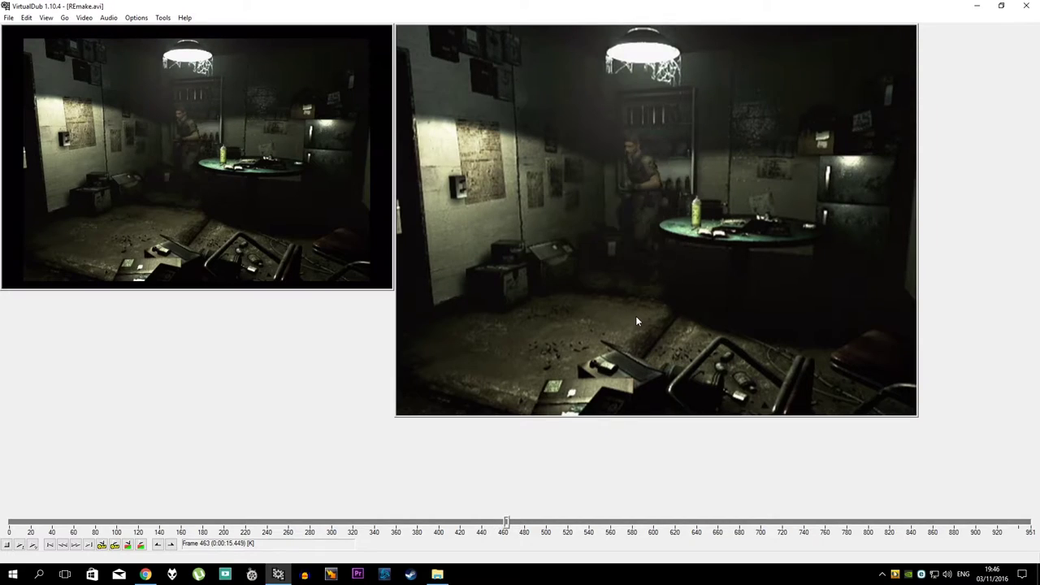
Step: Browse the available filters without adding one, review the existing filter chain and accept it unchanged
{"action": "left_click", "coordinate": [84, 17]}
{"action": "left_click", "coordinate": [97, 30]}
{"action": "left_click", "coordinate": [253, 84]}
{"action": "left_click_drag", "start_coordinate": [216, 94], "coordinate": [225, 172]}
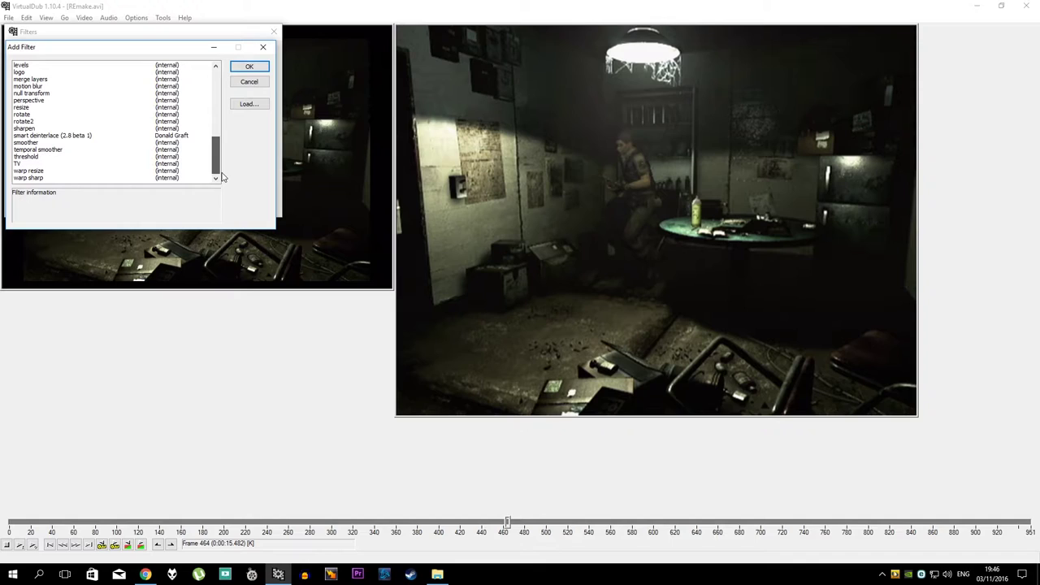
{"action": "left_click", "coordinate": [251, 66]}
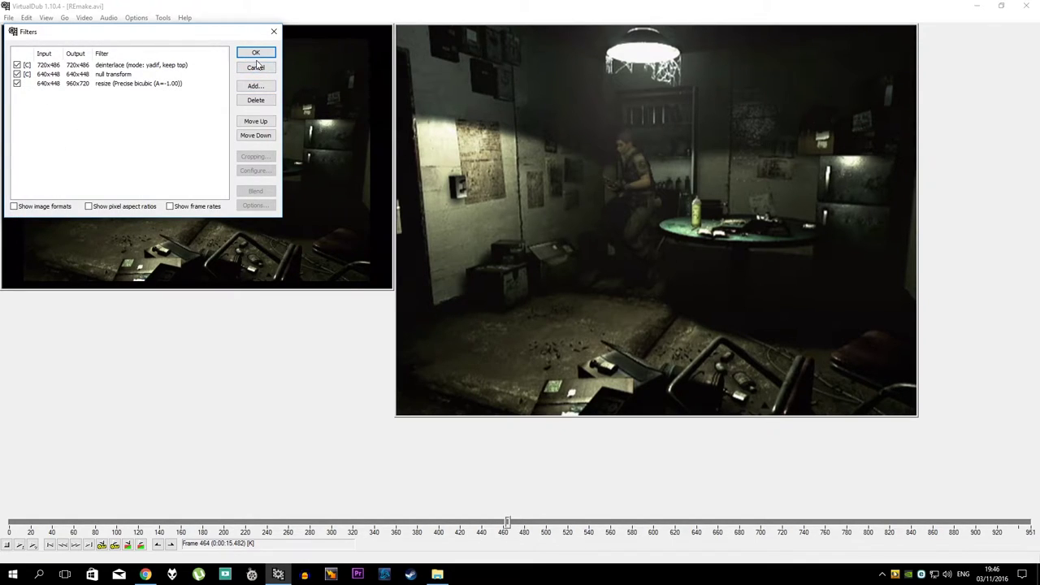
{"action": "left_click", "coordinate": [122, 74]}
{"action": "left_click", "coordinate": [123, 66]}
{"action": "left_click", "coordinate": [126, 74]}
{"action": "left_click", "coordinate": [127, 84]}
{"action": "left_click", "coordinate": [255, 85]}
{"action": "scroll", "coordinate": [75, 144], "scroll_direction": "down", "scroll_amount": 5}
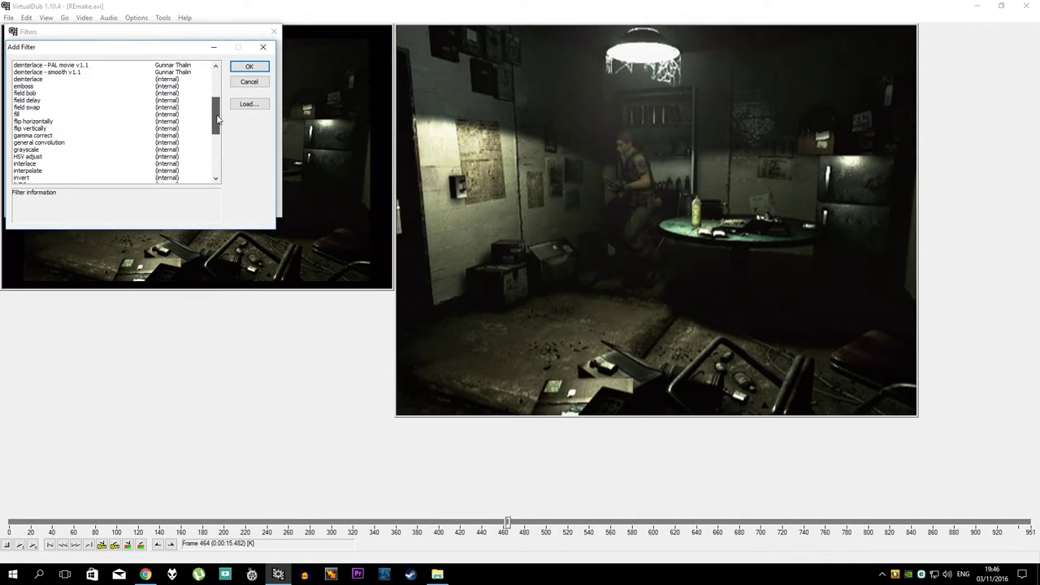
{"action": "left_click", "coordinate": [74, 129]}
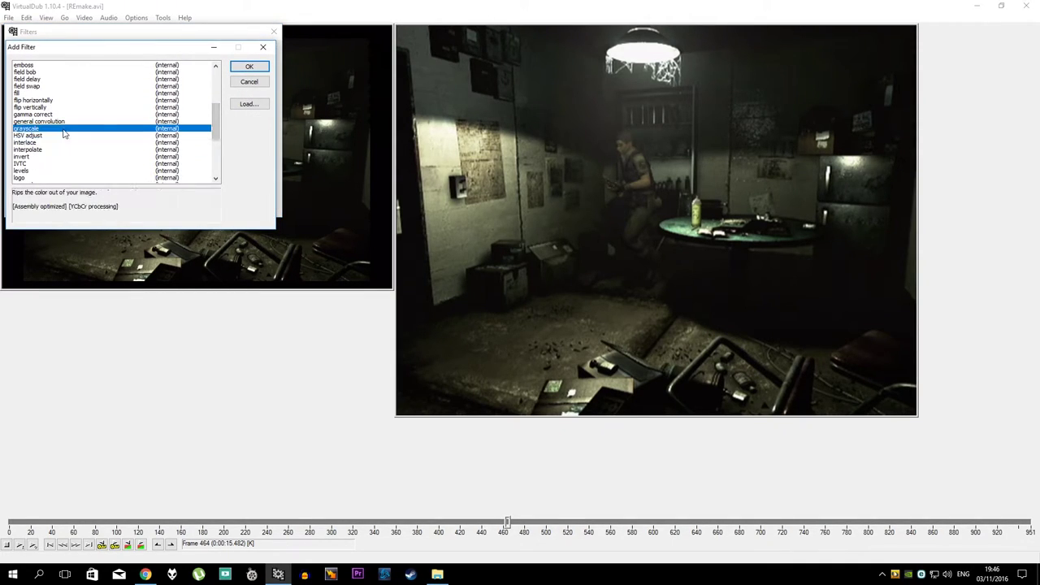
{"action": "left_click", "coordinate": [249, 81]}
{"action": "left_click", "coordinate": [157, 150]}
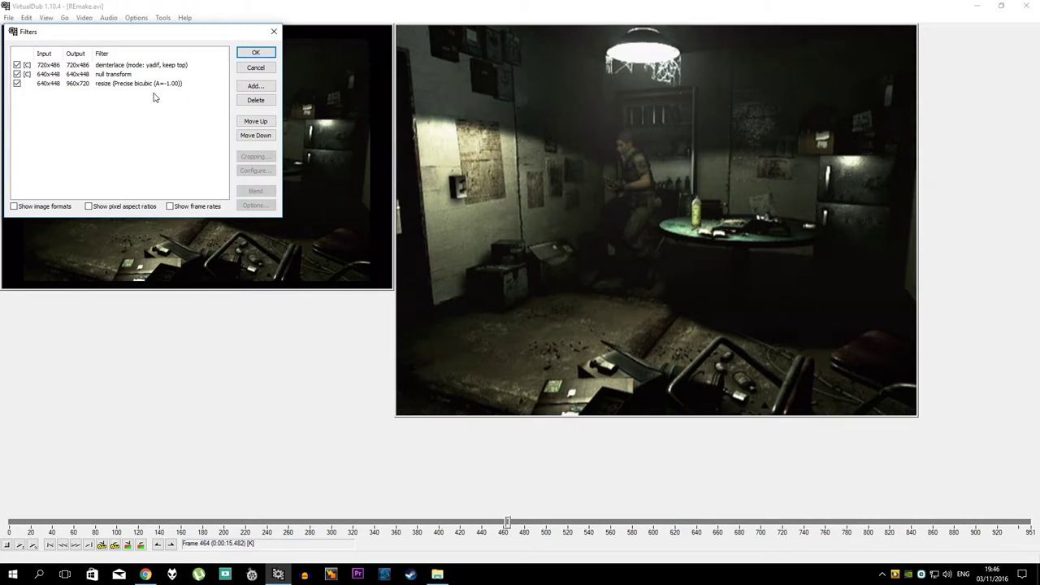
{"action": "left_click", "coordinate": [255, 52]}
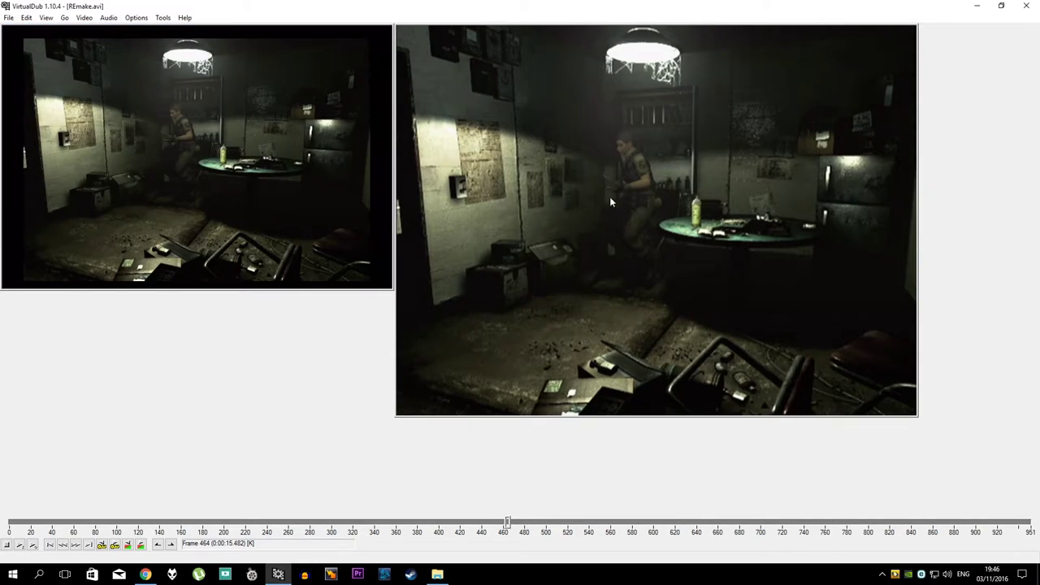
{"action": "left_click", "coordinate": [8, 17]}
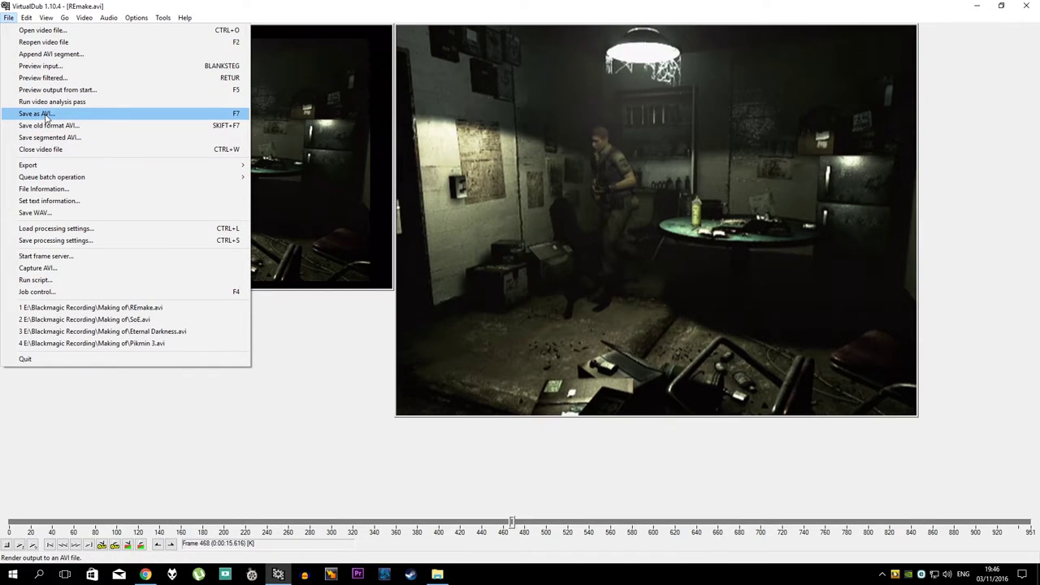
{"action": "left_click", "coordinate": [307, 347]}
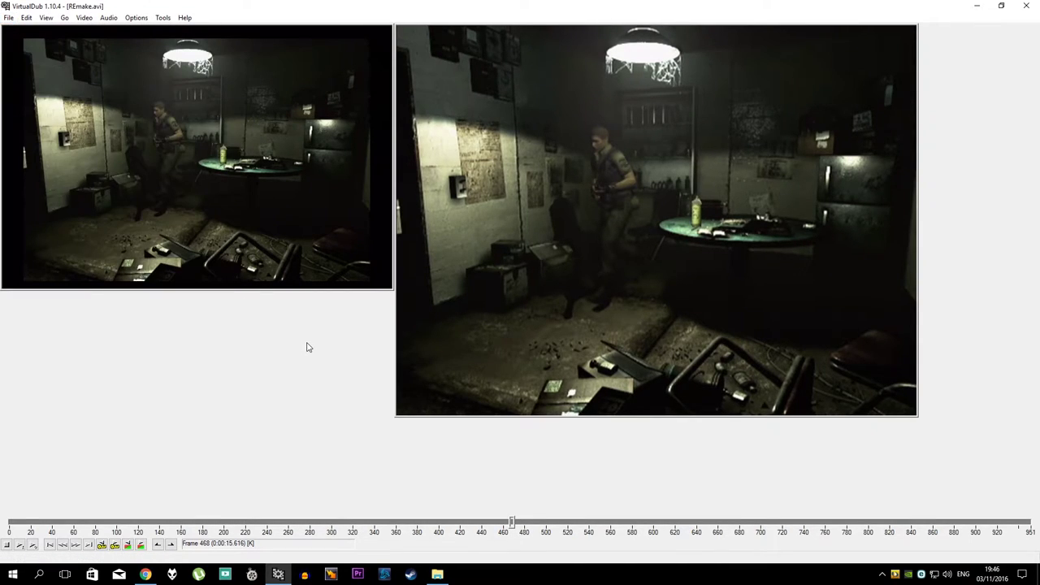
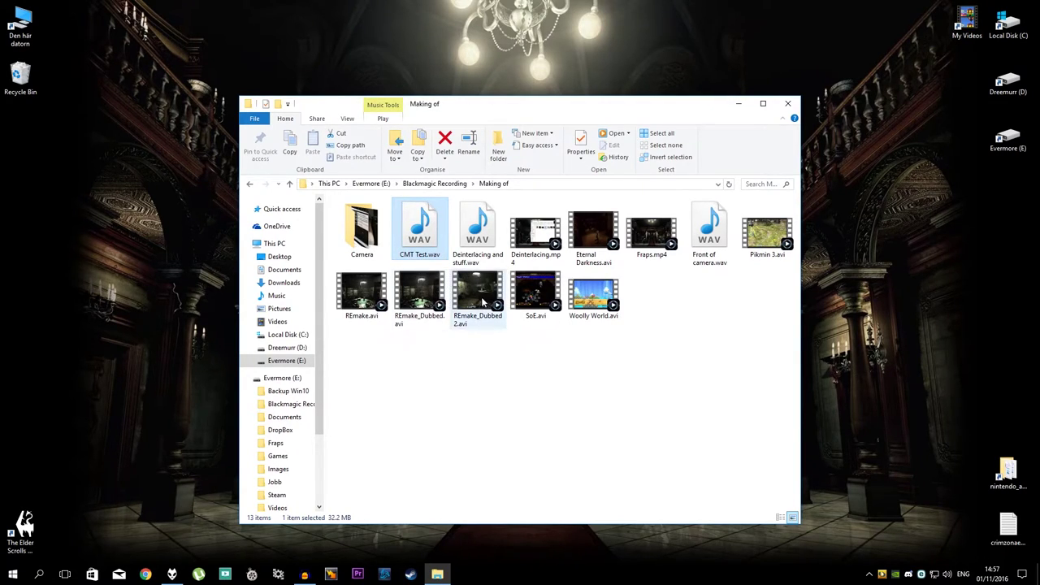
Step: Switch to Premiere Pro and create a new project named Remake Test
{"action": "left_click", "coordinate": [480, 306]}
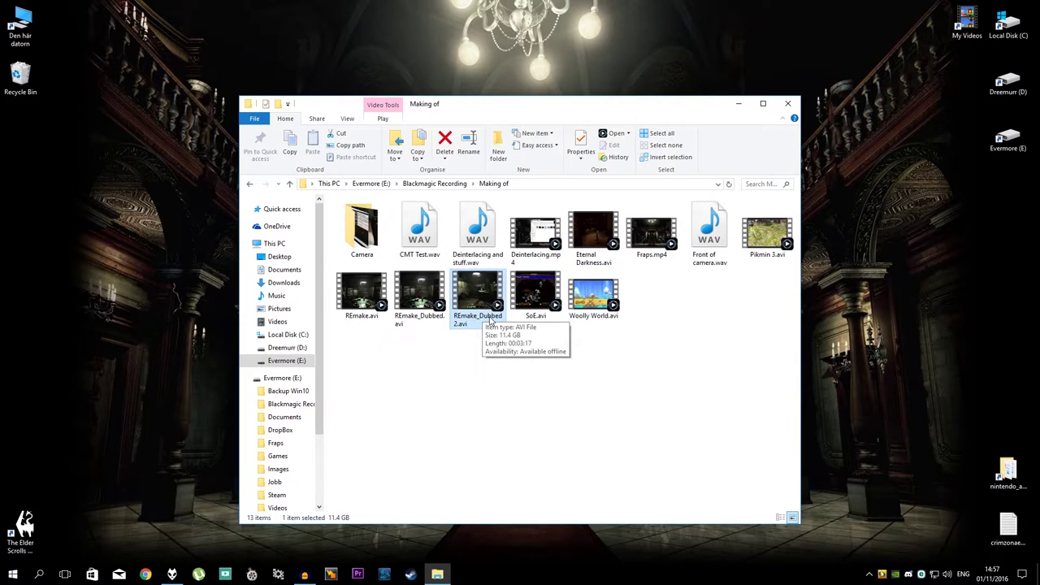
{"action": "left_click", "coordinate": [476, 317], "text": "ctrl"}
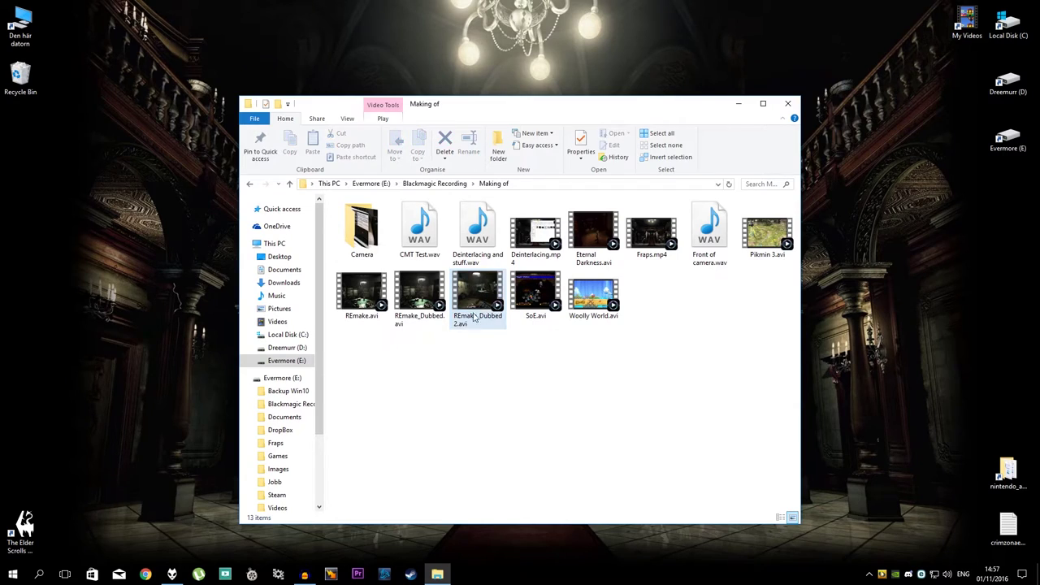
{"action": "left_click", "coordinate": [359, 575]}
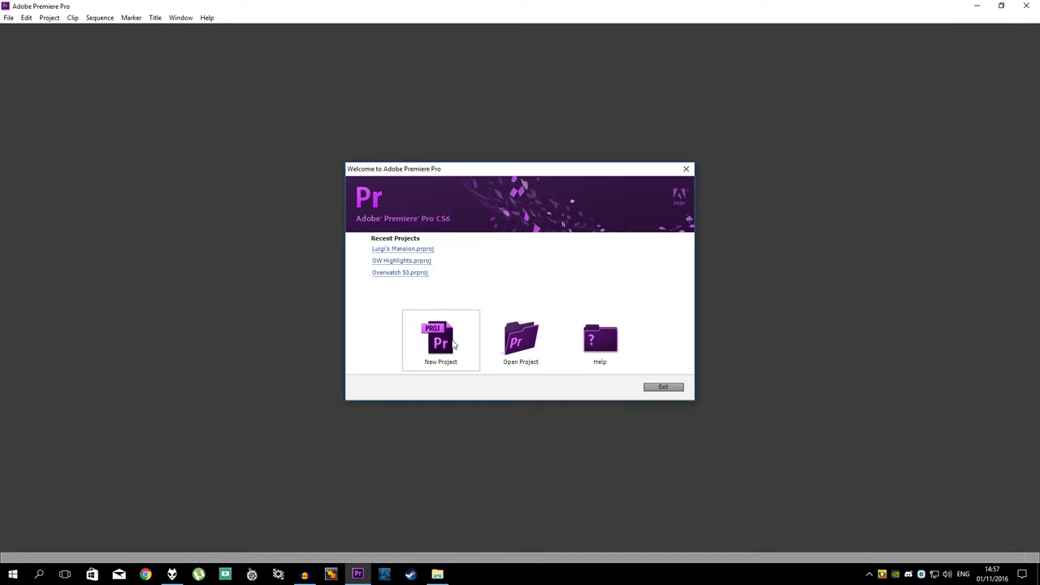
{"action": "left_click", "coordinate": [453, 345]}
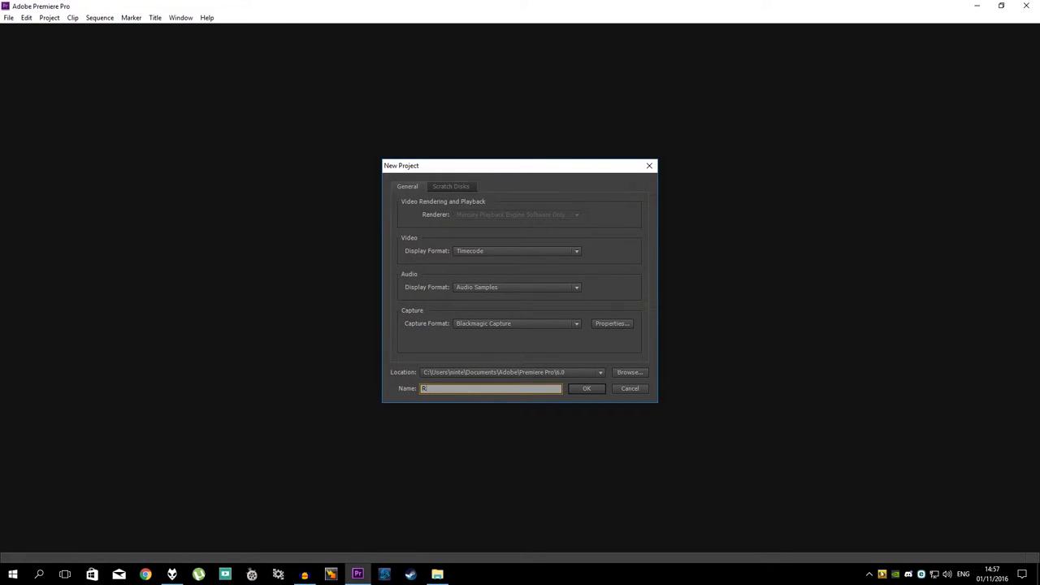
{"action": "key", "text": "Return"}
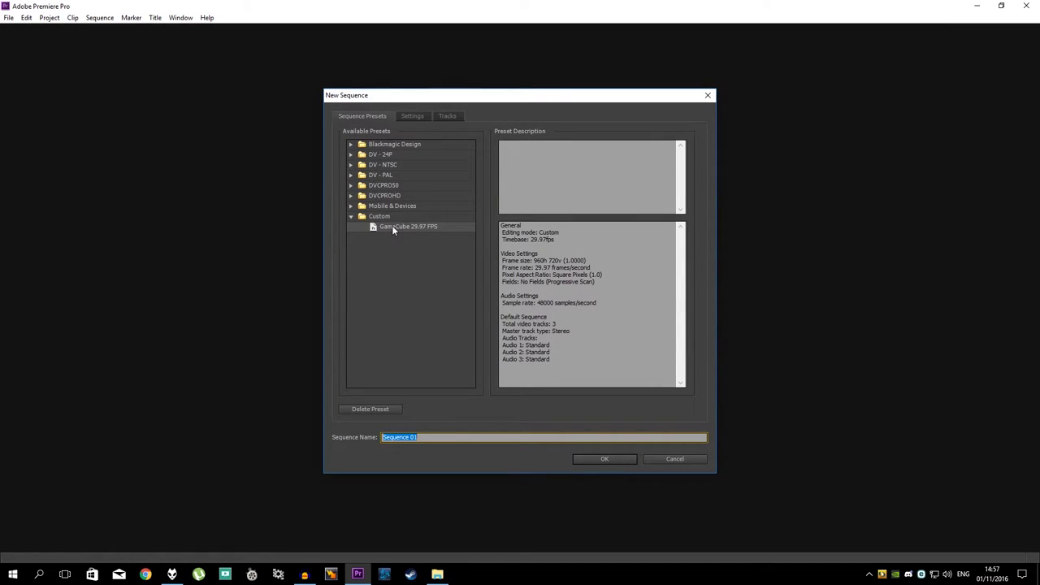
Step: Configure the new sequence with the Custom editing mode and a timebase of 29.97 frames/second
{"action": "left_click", "coordinate": [411, 116]}
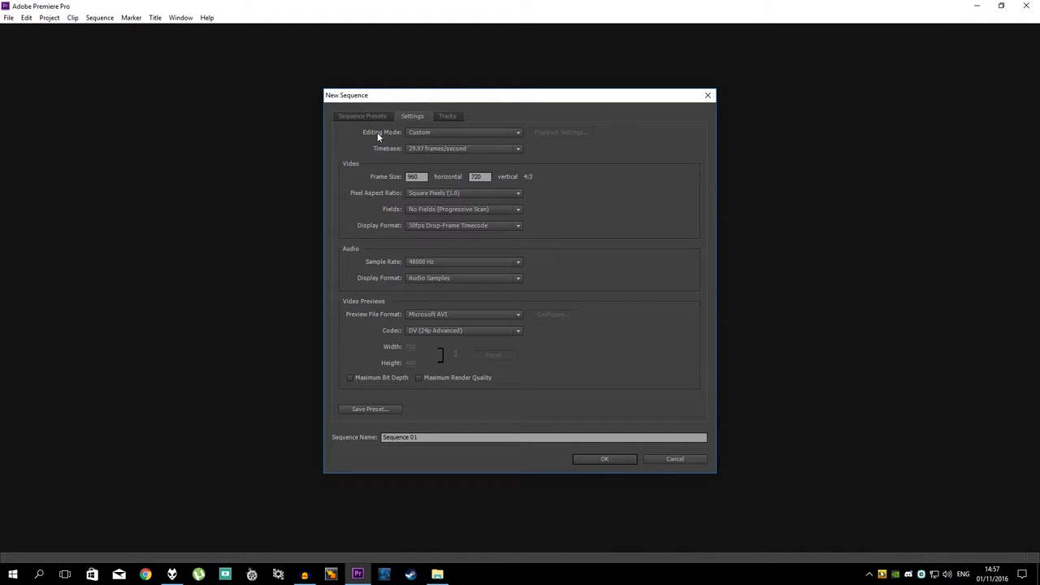
{"action": "left_click", "coordinate": [415, 134]}
{"action": "left_click", "coordinate": [419, 140]}
{"action": "left_click", "coordinate": [450, 151]}
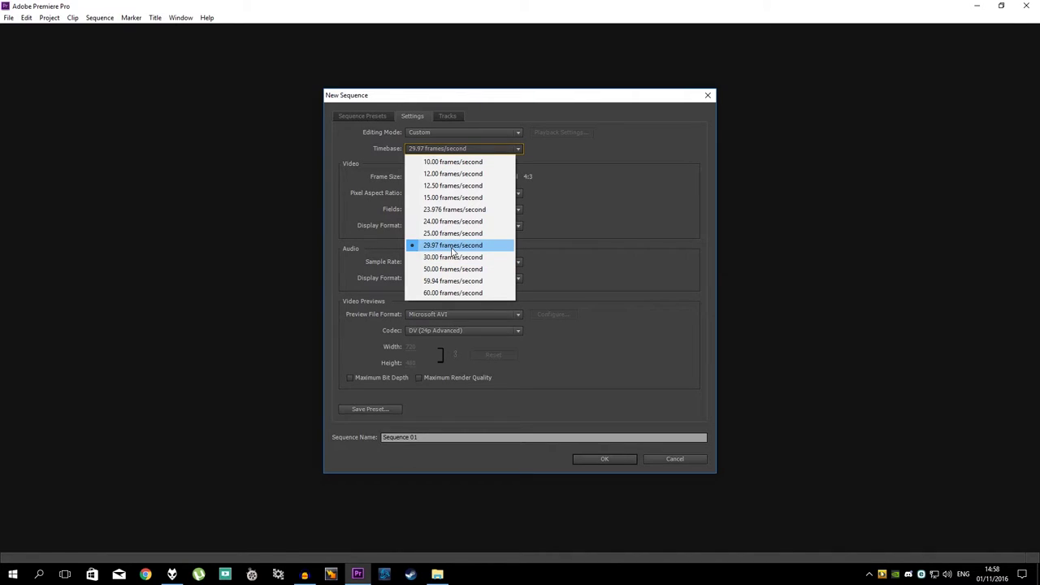
{"action": "left_click", "coordinate": [452, 246]}
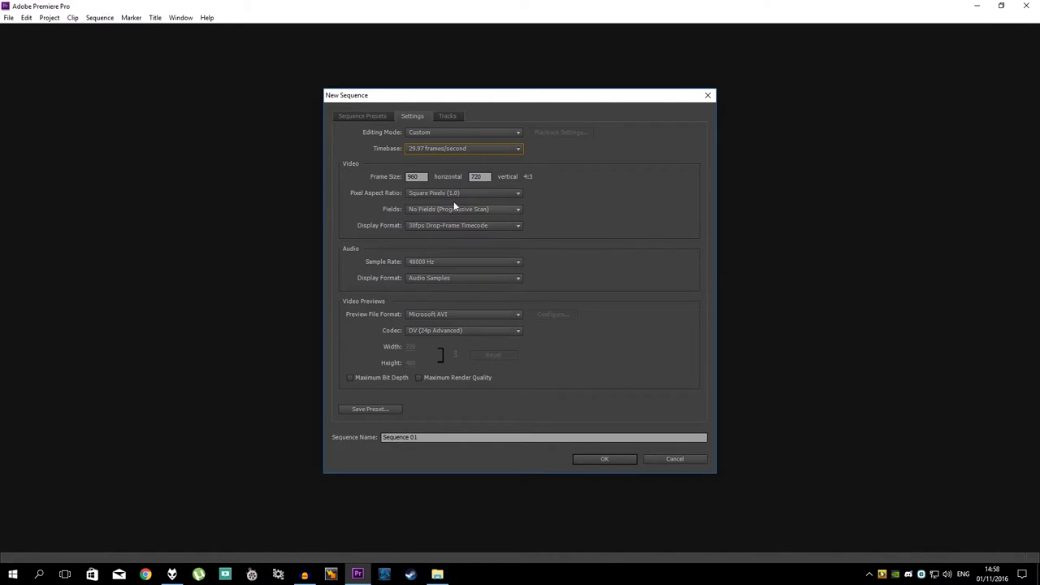
Step: Set the sequence video to a 960 x 720 frame size, Square Pixels (1.0) and No Fields (Progressive Scan)
{"action": "left_click", "coordinate": [416, 177]}
{"action": "left_click", "coordinate": [479, 176]}
{"action": "left_click", "coordinate": [439, 194]}
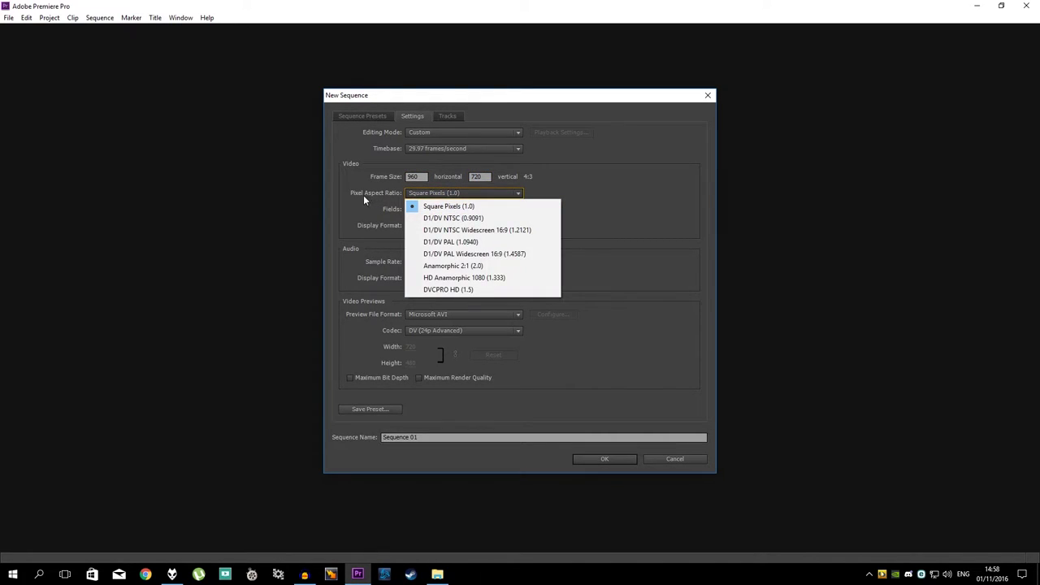
{"action": "left_click", "coordinate": [457, 206]}
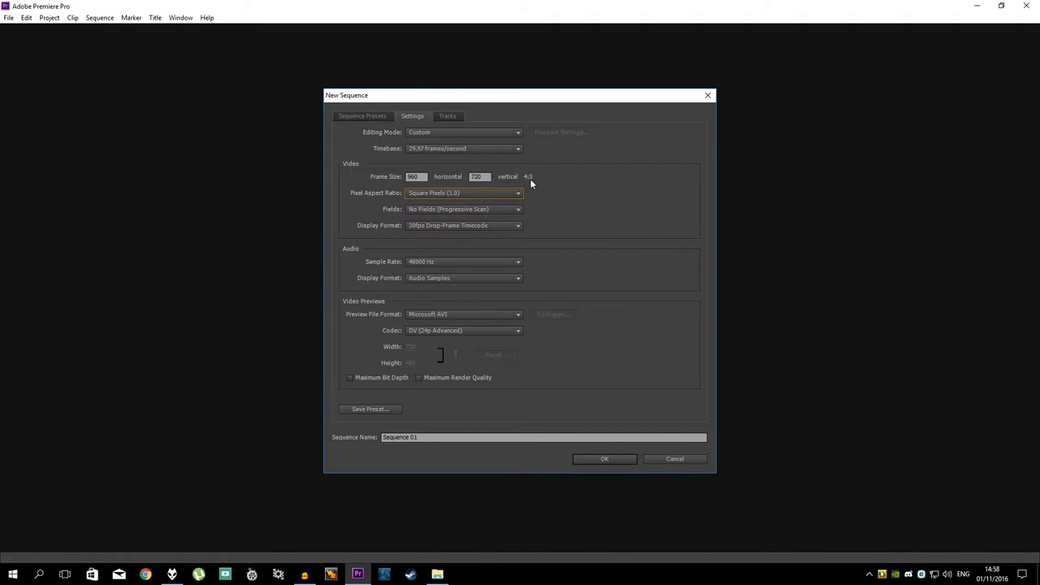
{"action": "left_click", "coordinate": [426, 208]}
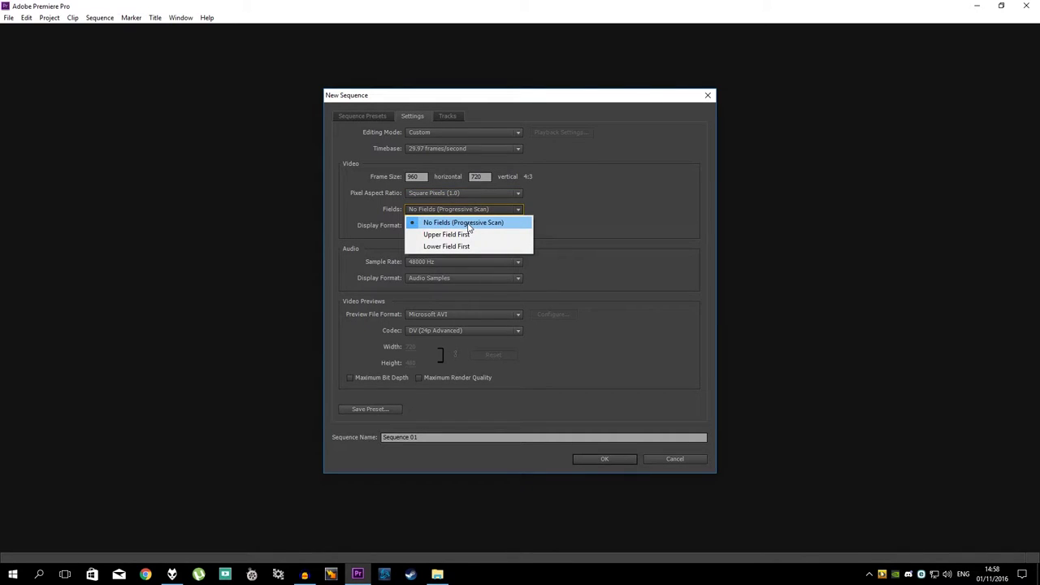
{"action": "left_click", "coordinate": [468, 223]}
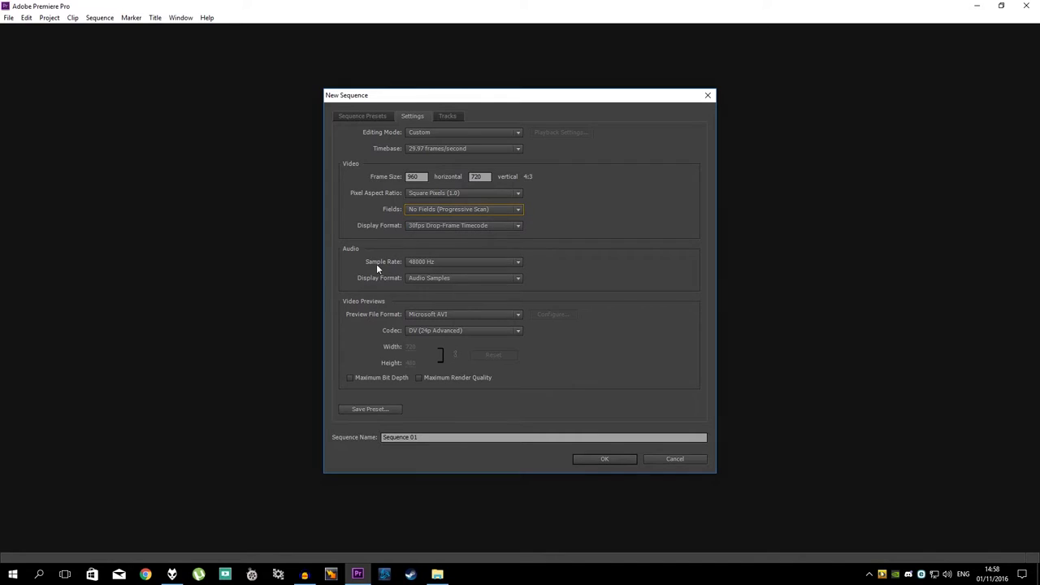
Step: Set the sequence's audio sample rate to 48000 Hz and create the sequence
{"action": "left_click", "coordinate": [427, 263]}
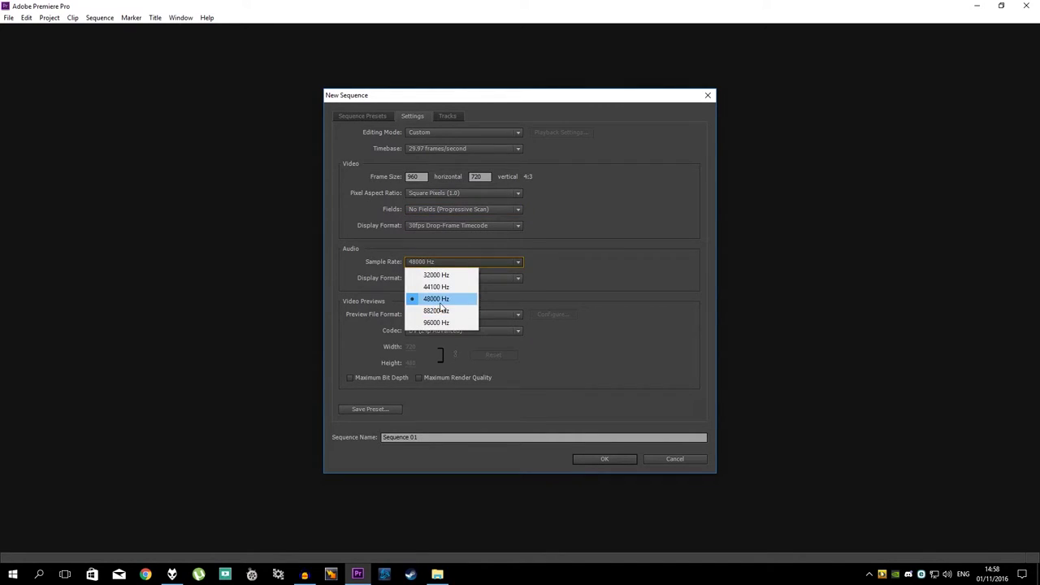
{"action": "left_click", "coordinate": [442, 299]}
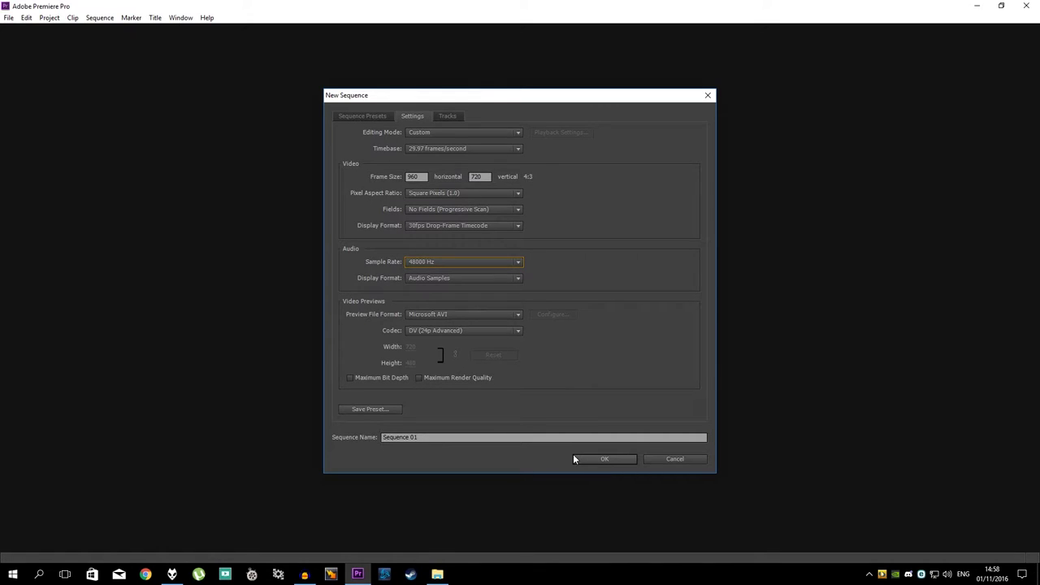
{"action": "left_click", "coordinate": [414, 262]}
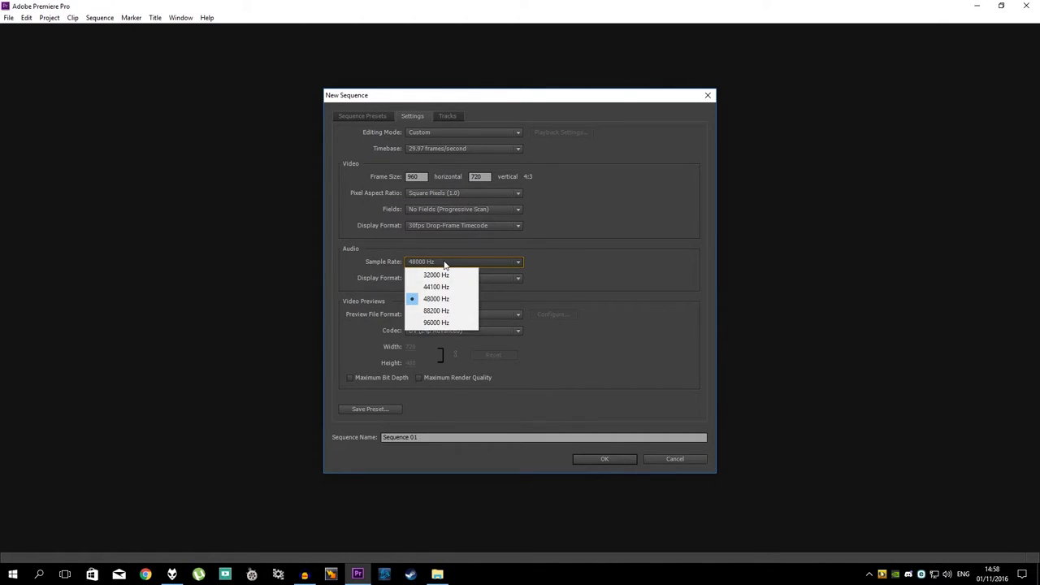
{"action": "left_click", "coordinate": [444, 262]}
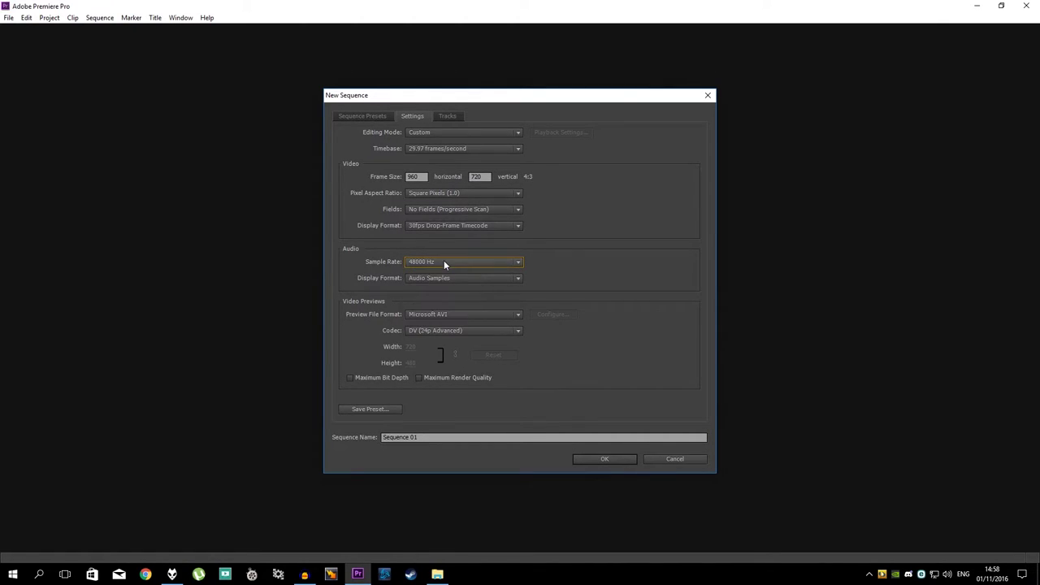
{"action": "left_click", "coordinate": [602, 459]}
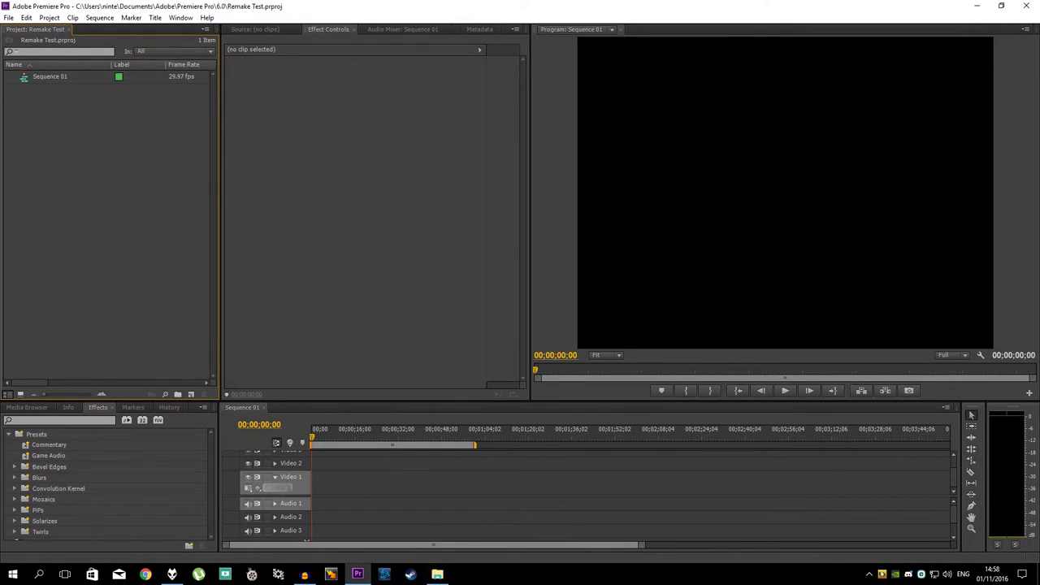
Step: Import REmake_Dubbed2.avi and CMT Test.wav from the Making of folder into the project
{"action": "left_click", "coordinate": [437, 574]}
{"action": "left_click_drag", "start_coordinate": [478, 297], "coordinate": [108, 221]}
{"action": "left_click_drag", "start_coordinate": [420, 231], "coordinate": [80, 184]}
{"action": "left_click", "coordinate": [80, 184]}
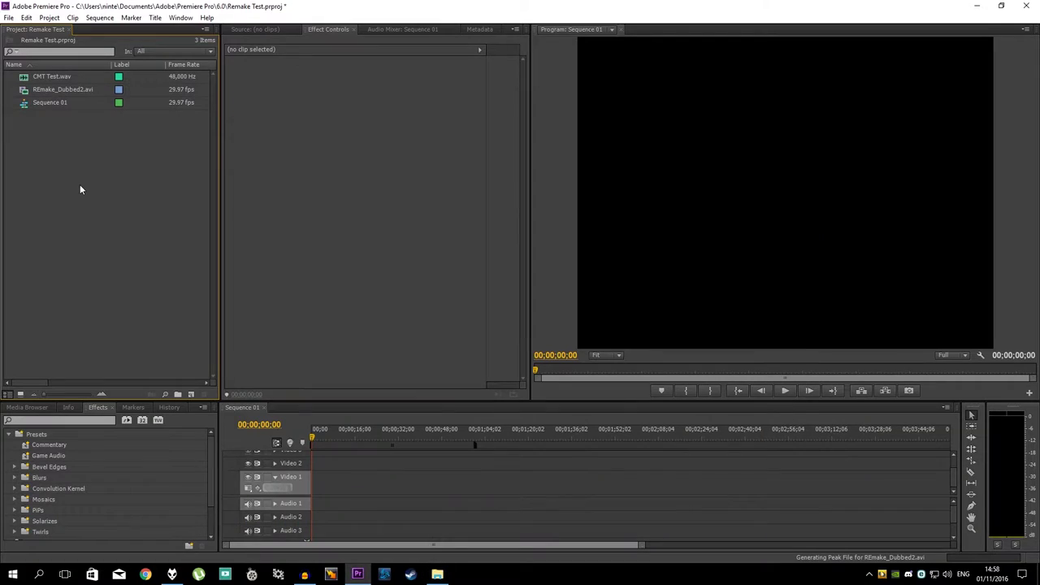
{"action": "left_click", "coordinate": [23, 92]}
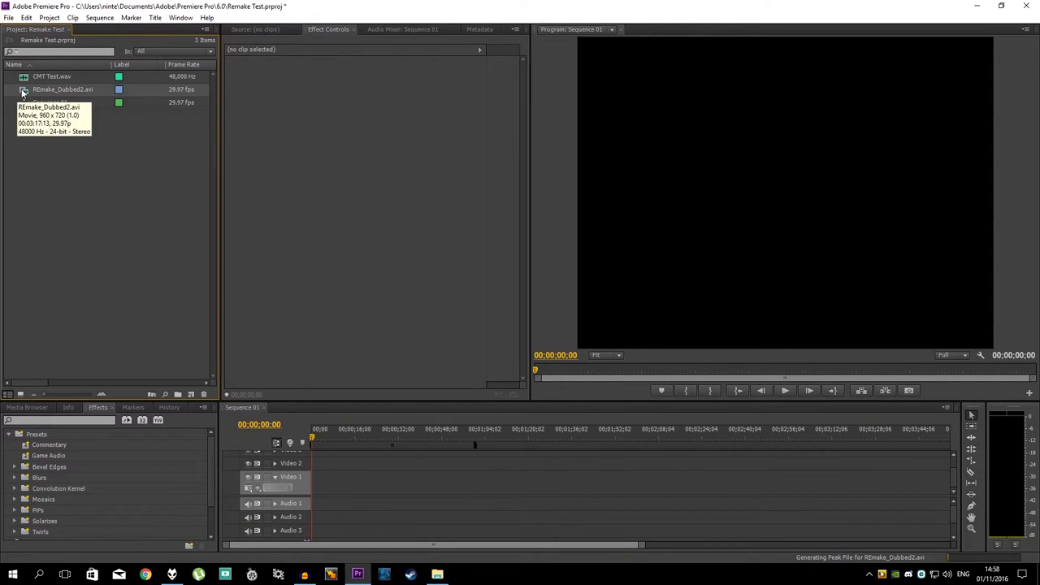
{"action": "left_click", "coordinate": [27, 79]}
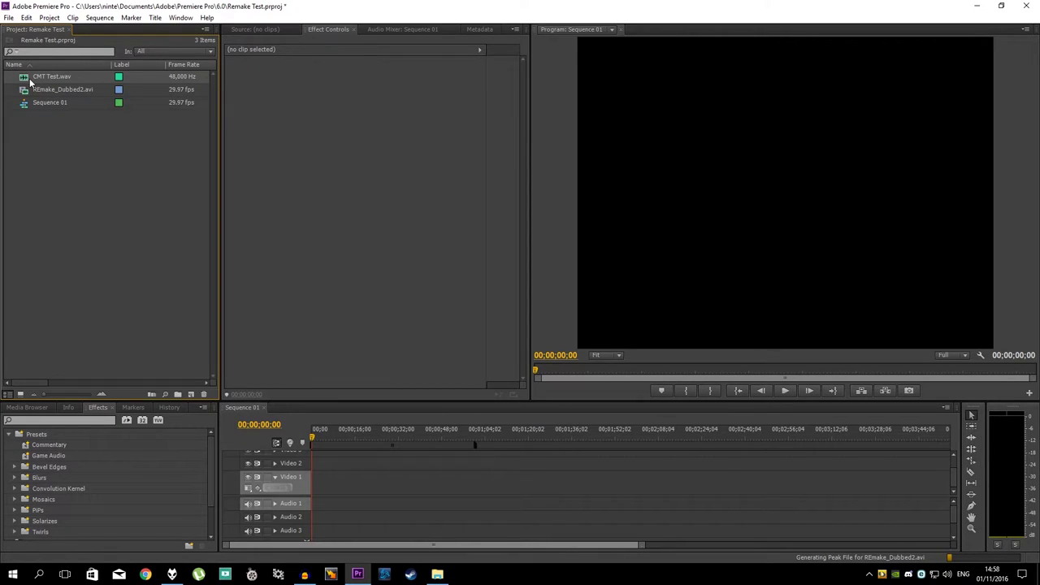
{"action": "left_click", "coordinate": [79, 187]}
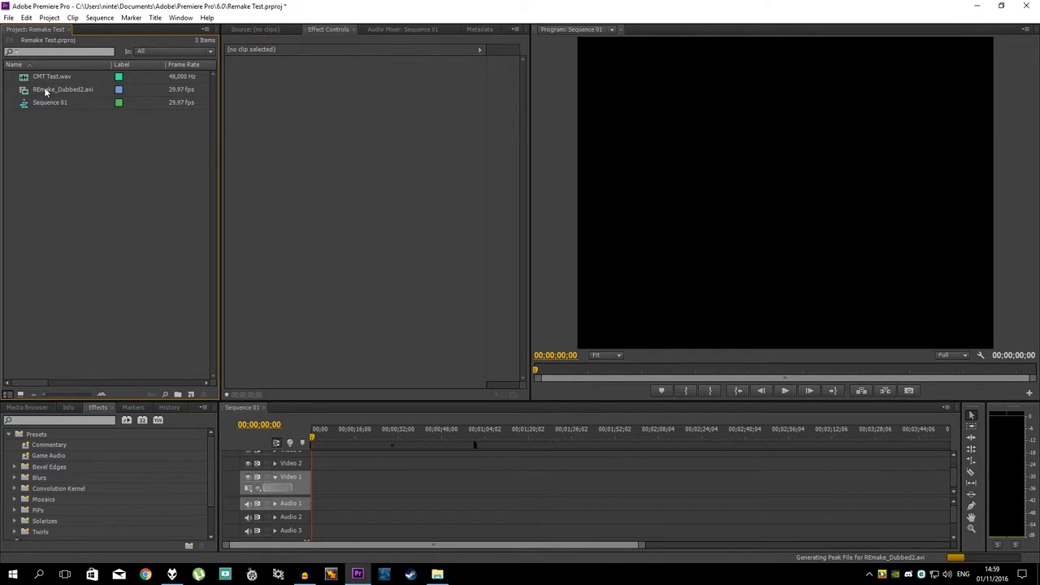
Step: Place CMT Test.wav at the start of Audio 1 and expand that track to show the waveform
{"action": "left_click_drag", "start_coordinate": [26, 81], "coordinate": [318, 514]}
{"action": "left_click", "coordinate": [274, 502]}
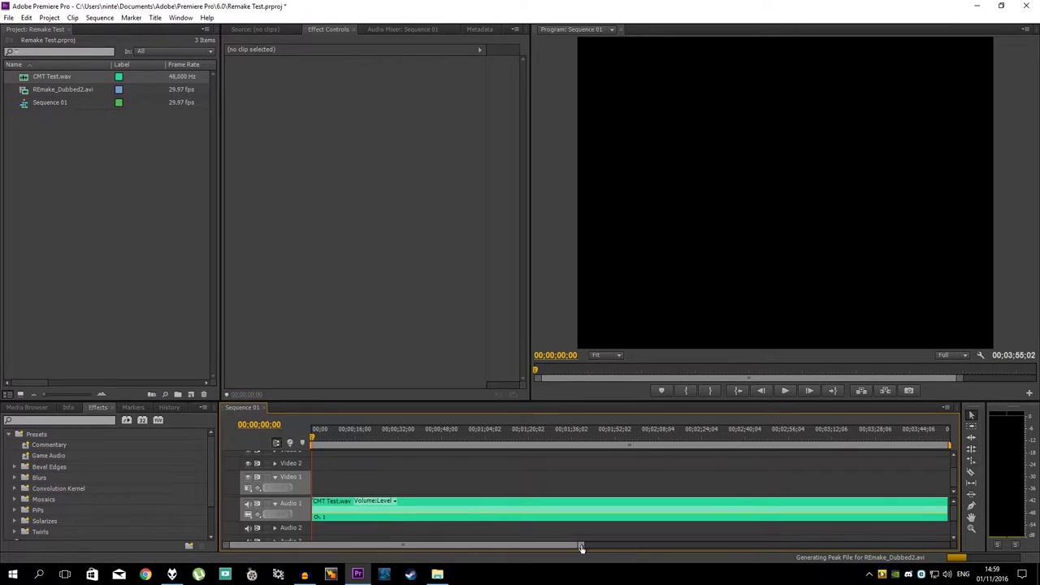
{"action": "left_click_drag", "start_coordinate": [581, 548], "coordinate": [334, 546]}
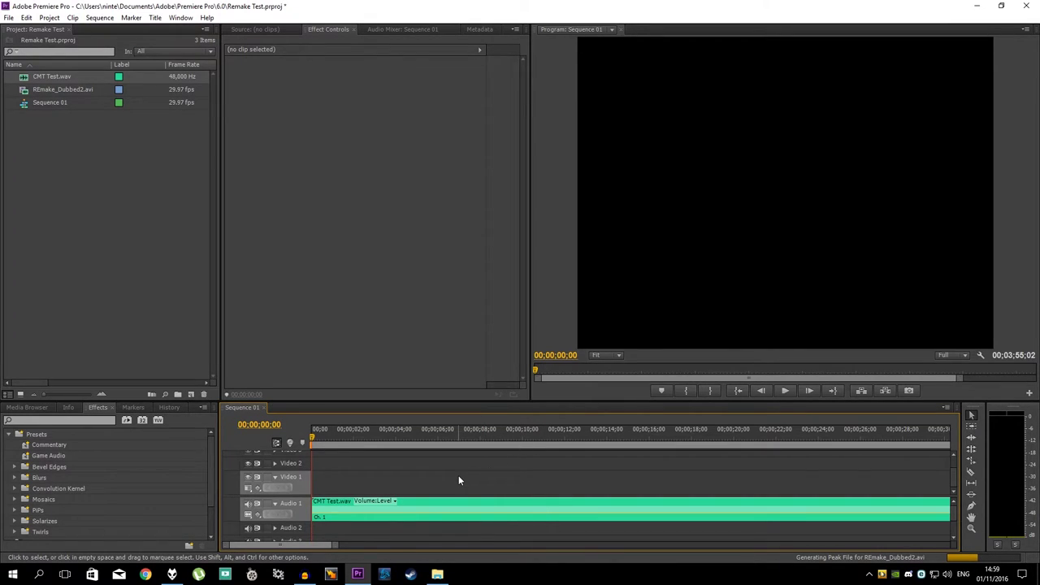
{"action": "key", "text": "minus"}
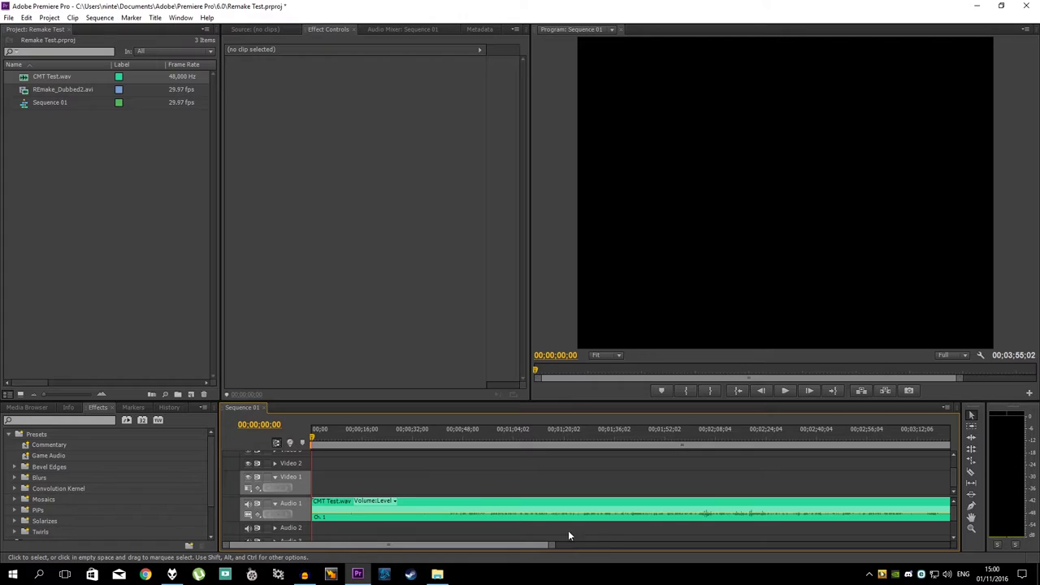
Step: Play a short part of CMT Test.wav from about 00;02;03;05 and return to the sequence start
{"action": "left_click", "coordinate": [700, 442]}
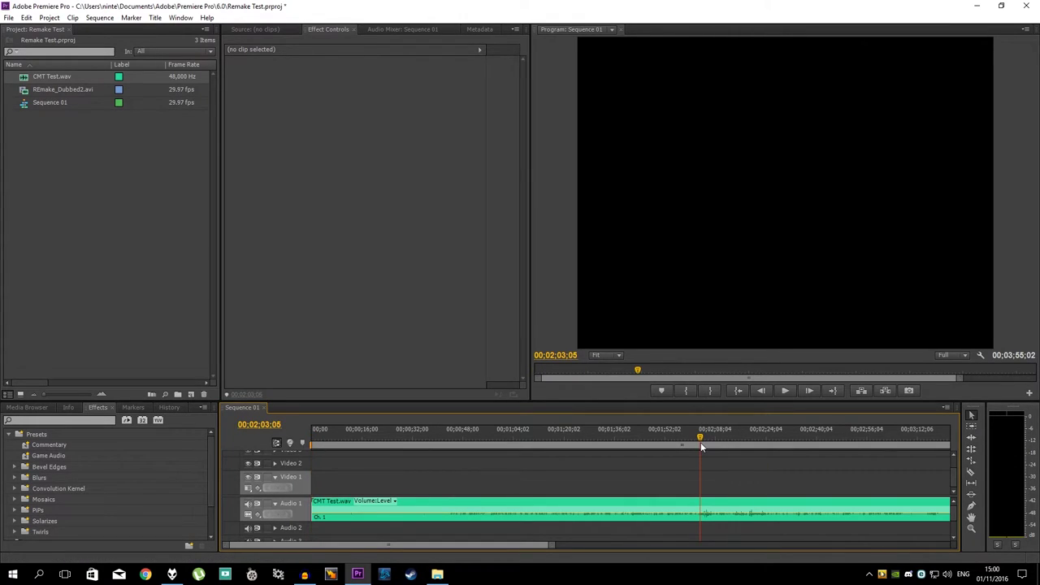
{"action": "key", "text": "space"}
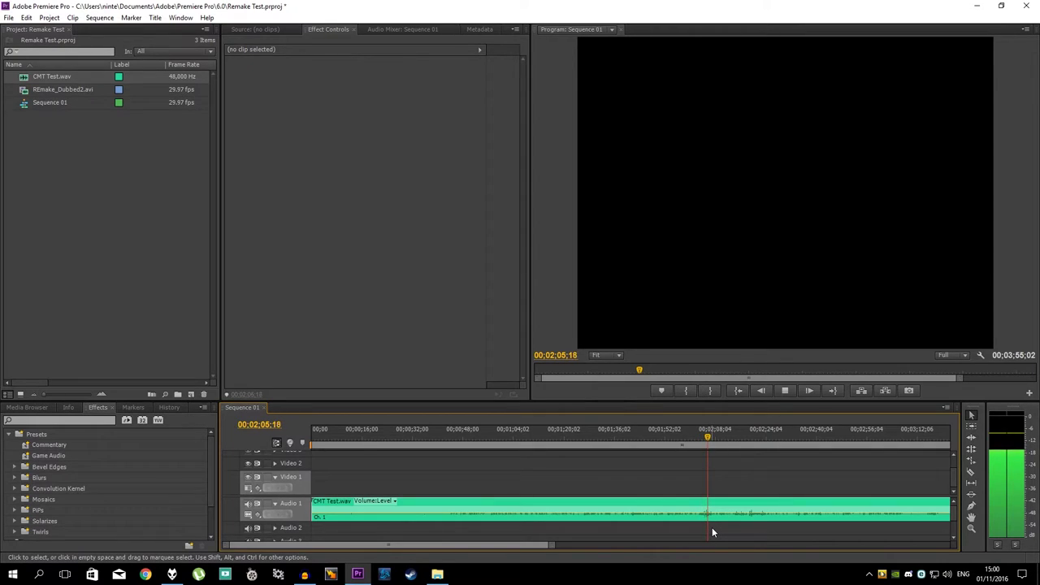
{"action": "key", "text": "space"}
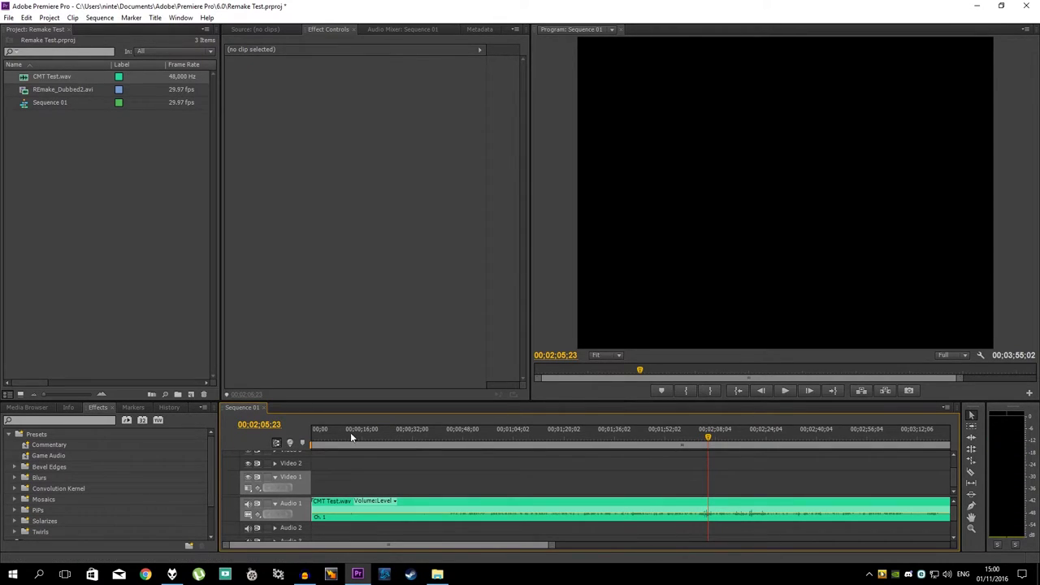
{"action": "key", "text": "Home"}
Step: Move CMT Test.wav to Audio 2 and place REmake_Dubbed2.avi on Video 1 and Audio 1, starting about 53 seconds in
{"action": "left_click_drag", "start_coordinate": [325, 511], "coordinate": [326, 537]}
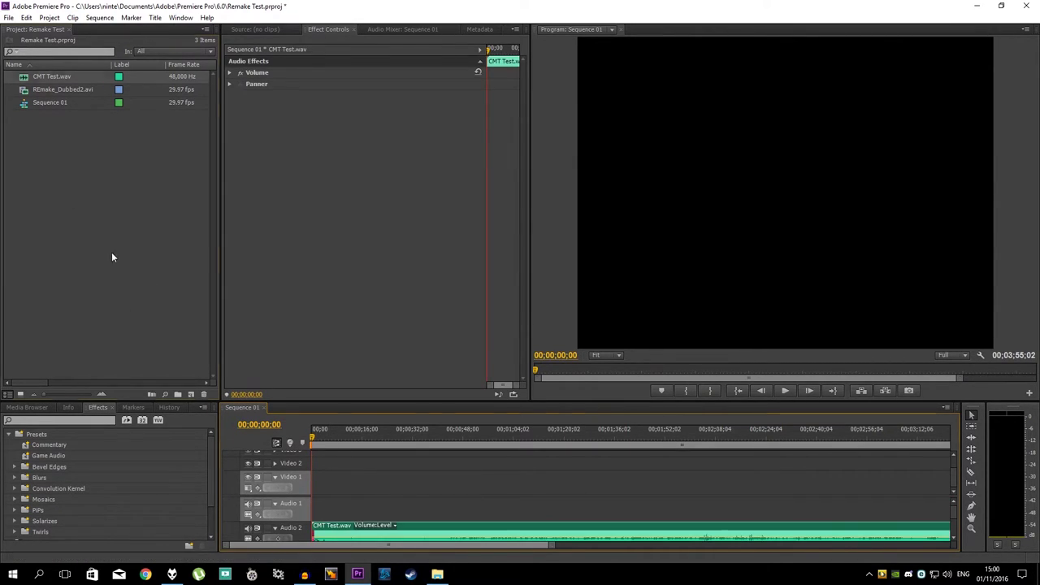
{"action": "left_click_drag", "start_coordinate": [24, 94], "coordinate": [478, 497]}
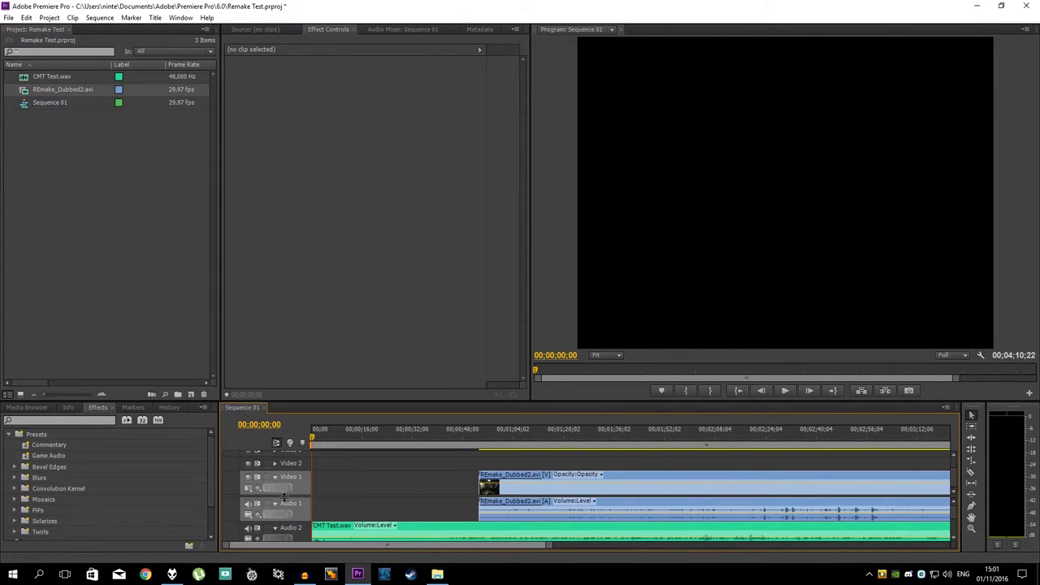
{"action": "scroll", "coordinate": [285, 495], "scroll_direction": "down", "scroll_amount": 1}
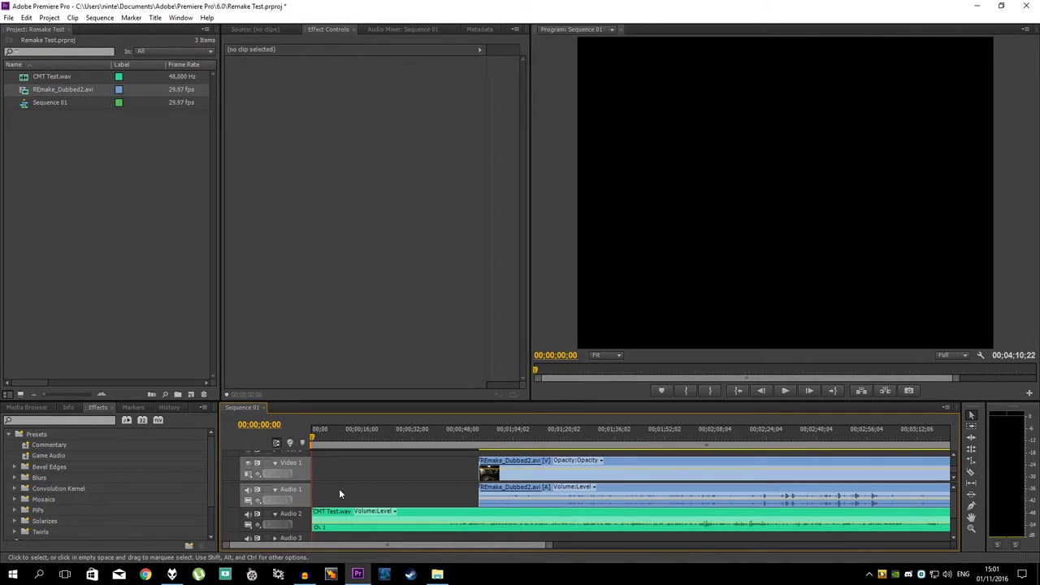
Step: Play the sequence from about 00;00;05;15 to listen to the opening of CMT Test.wav
{"action": "left_click", "coordinate": [447, 474]}
{"action": "left_click", "coordinate": [459, 488]}
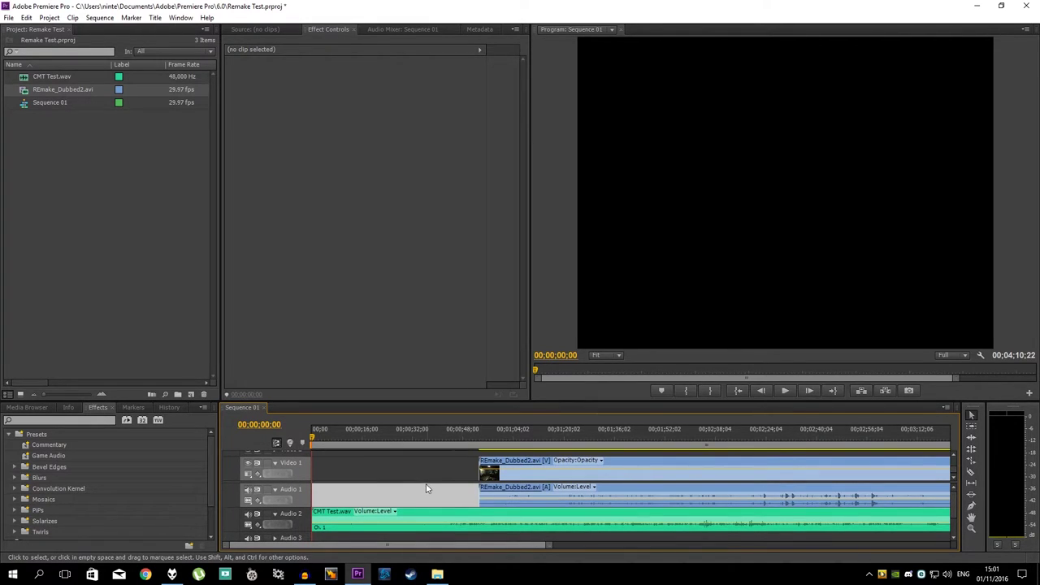
{"action": "left_click", "coordinate": [328, 433]}
{"action": "left_click", "coordinate": [359, 527]}
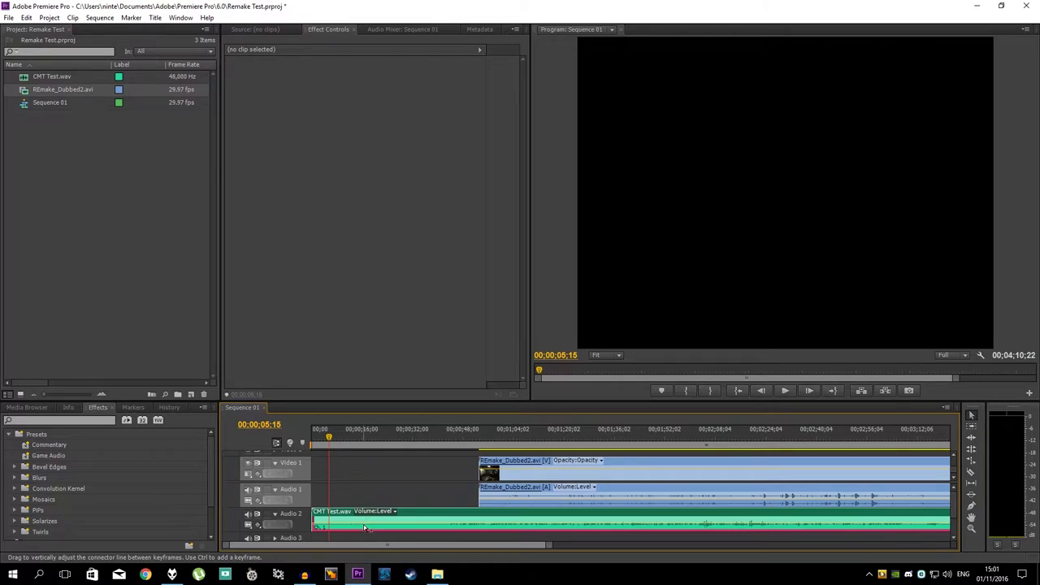
{"action": "left_click", "coordinate": [367, 471]}
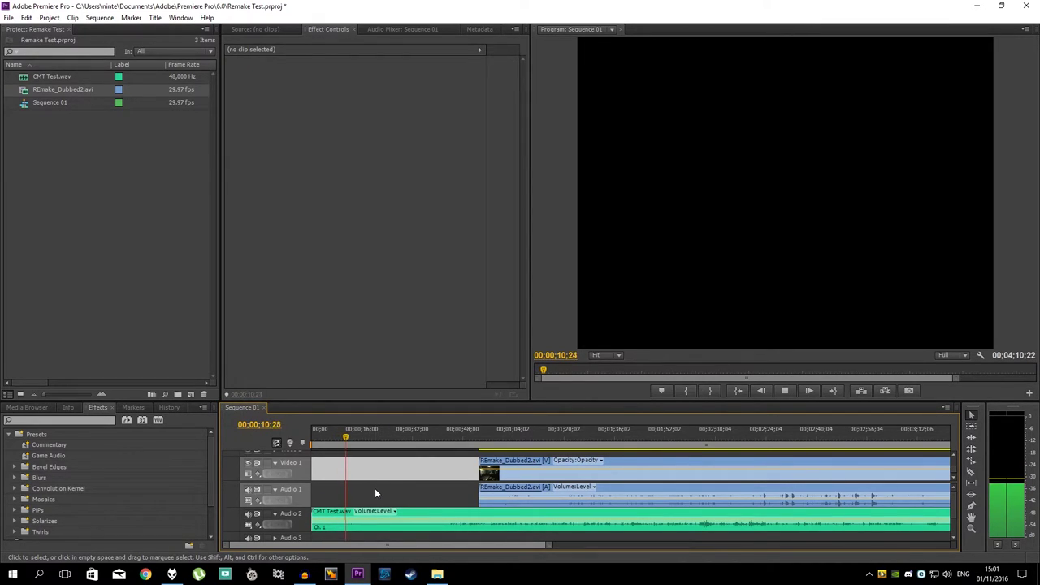
{"action": "scroll", "coordinate": [339, 494], "scroll_direction": "up", "scroll_amount": 1, "text": "alt"}
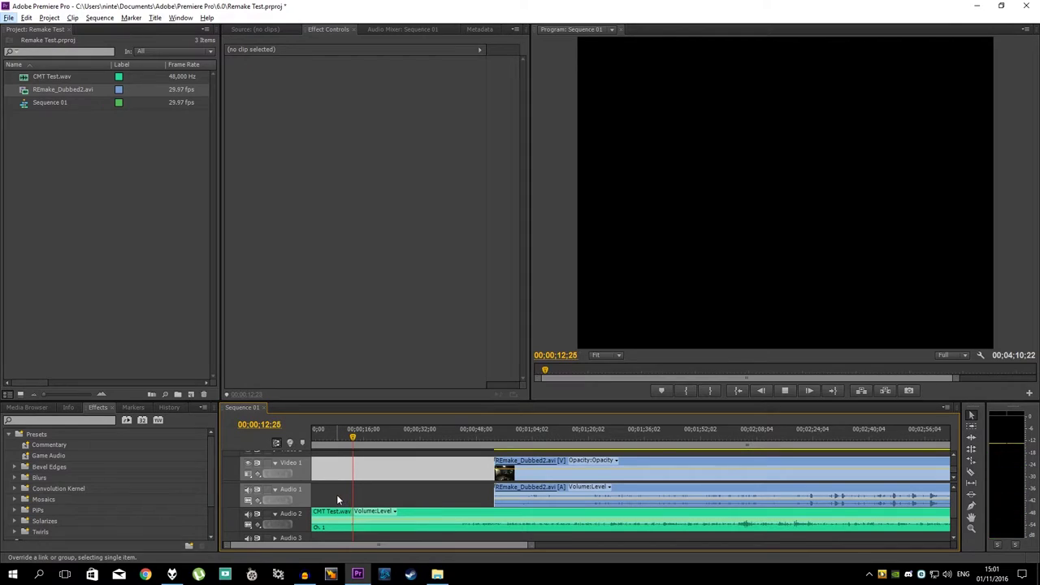
{"action": "left_click", "coordinate": [402, 494]}
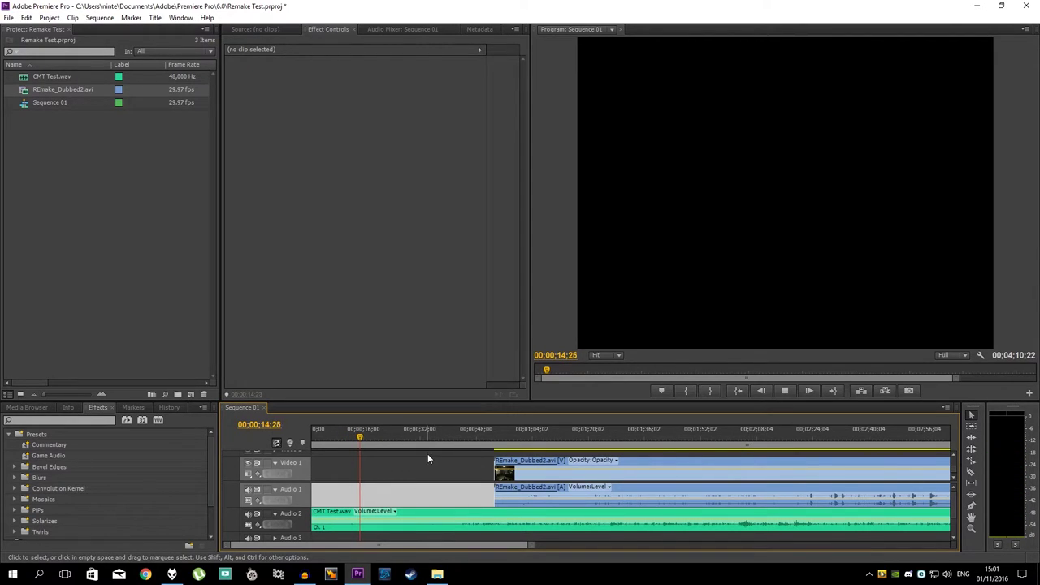
Step: Play CMT Test.wav from about 00;00;33 to find where the REmake footage should begin
{"action": "key", "text": "space"}
{"action": "scroll", "coordinate": [353, 494], "scroll_direction": "up", "scroll_amount": 2, "text": "alt"}
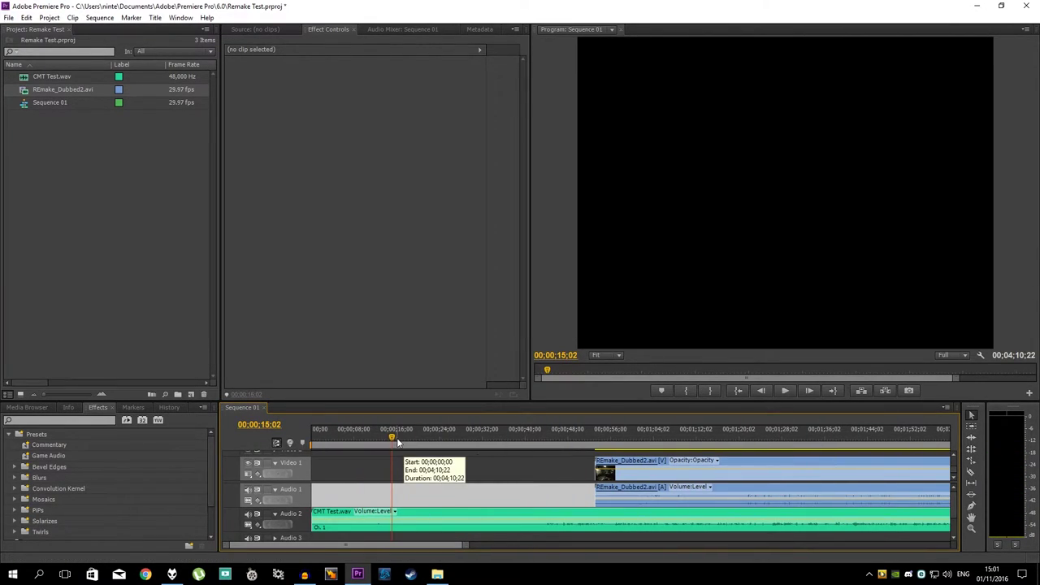
{"action": "left_click_drag", "start_coordinate": [395, 438], "coordinate": [488, 437]}
{"action": "key", "text": "space"}
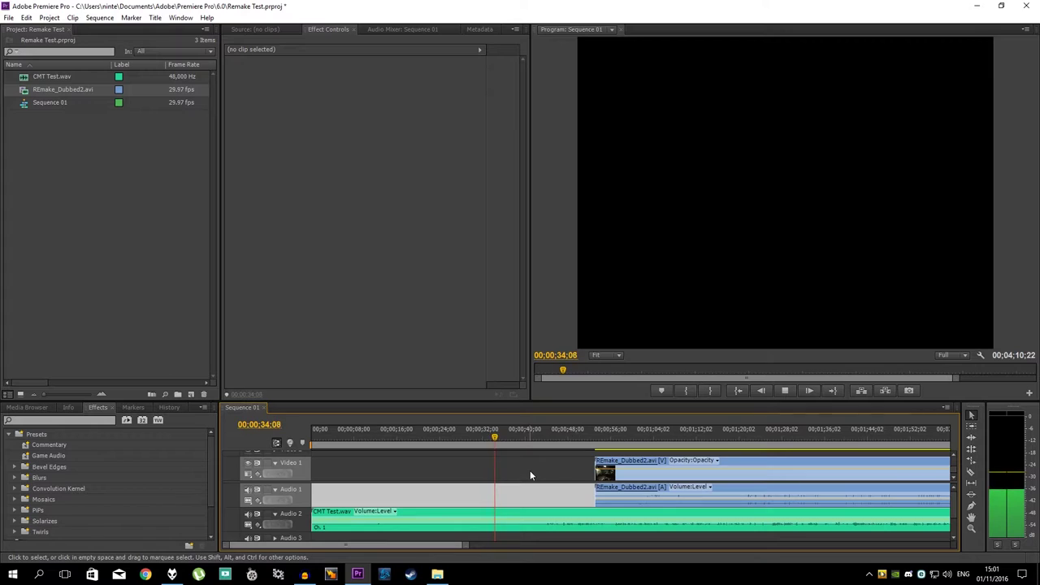
{"action": "key", "text": "space"}
Step: Move REmake_Dubbed2.avi earlier on Video 1 and Audio 1 so it starts at 00;00;35;02
{"action": "left_click", "coordinate": [500, 437]}
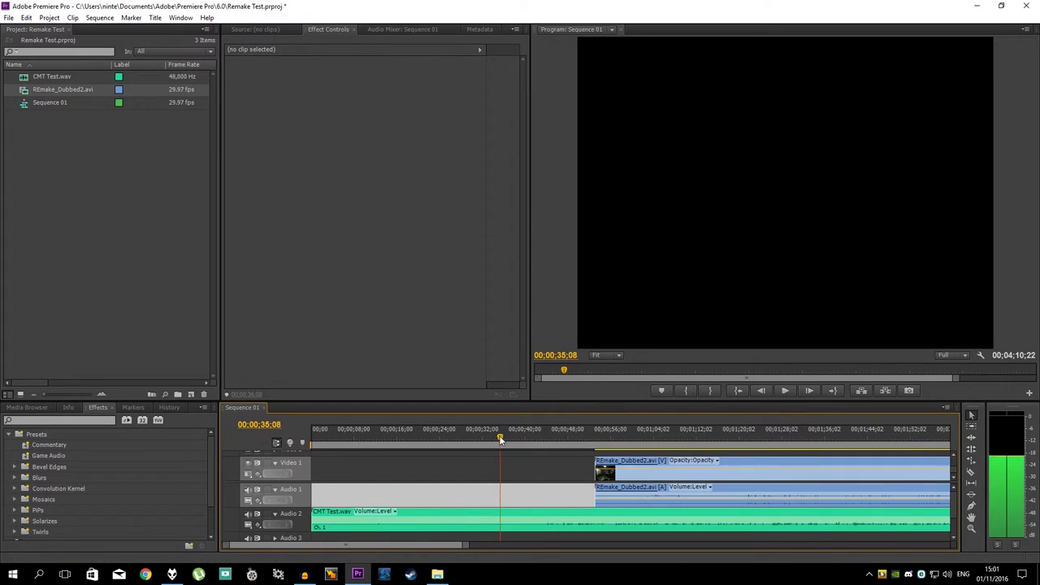
{"action": "left_click_drag", "start_coordinate": [617, 461], "coordinate": [522, 463]}
{"action": "scroll", "coordinate": [617, 494], "scroll_direction": "up", "scroll_amount": 2}
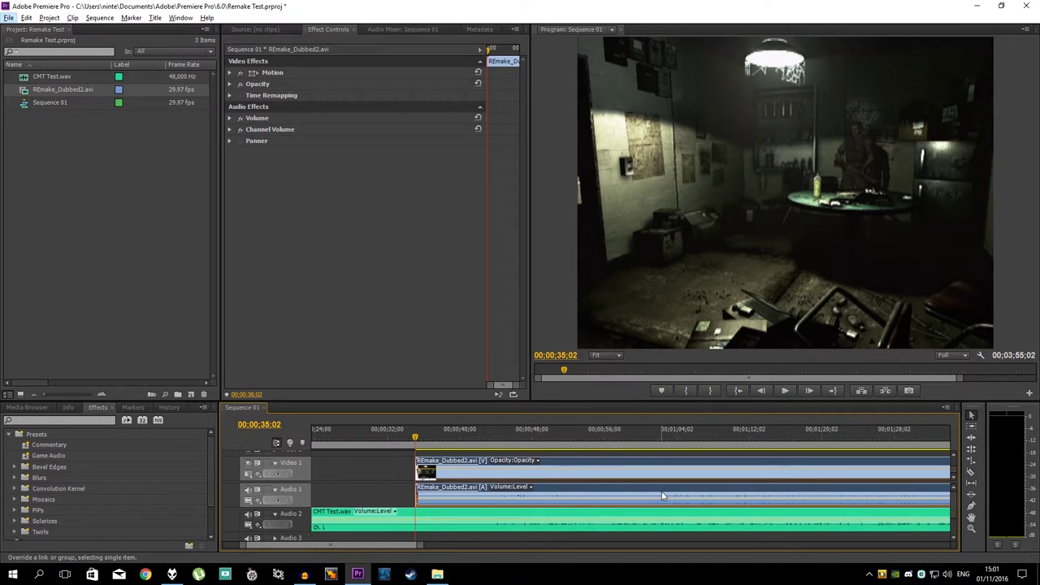
Step: Play the sequence from the start of REmake_Dubbed2.avi and again from 00;00;43;16 to compare game audio with commentary
{"action": "left_click", "coordinate": [482, 437]}
{"action": "left_click", "coordinate": [420, 437]}
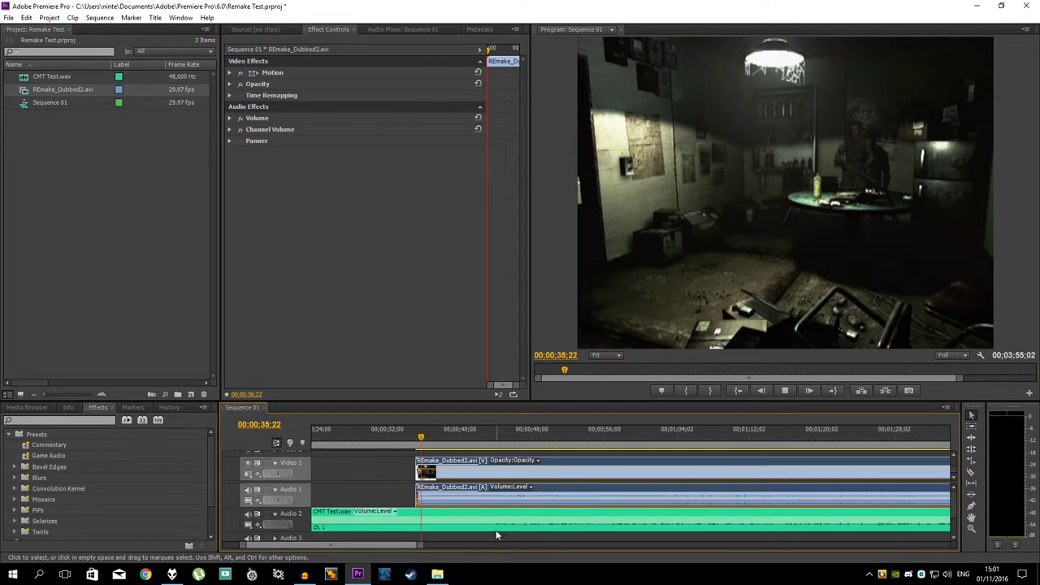
{"action": "key", "text": "space"}
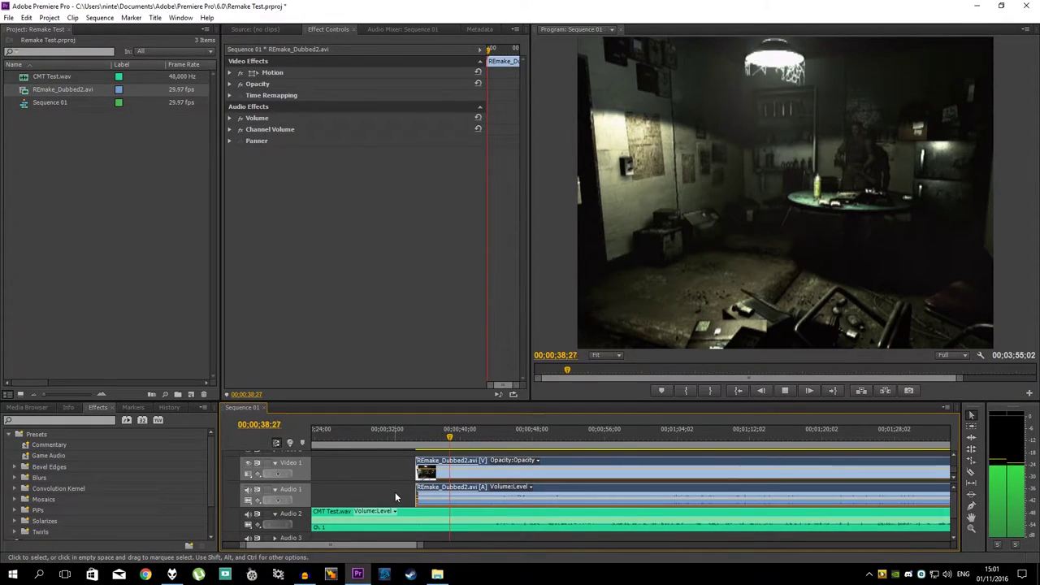
{"action": "key", "text": "space"}
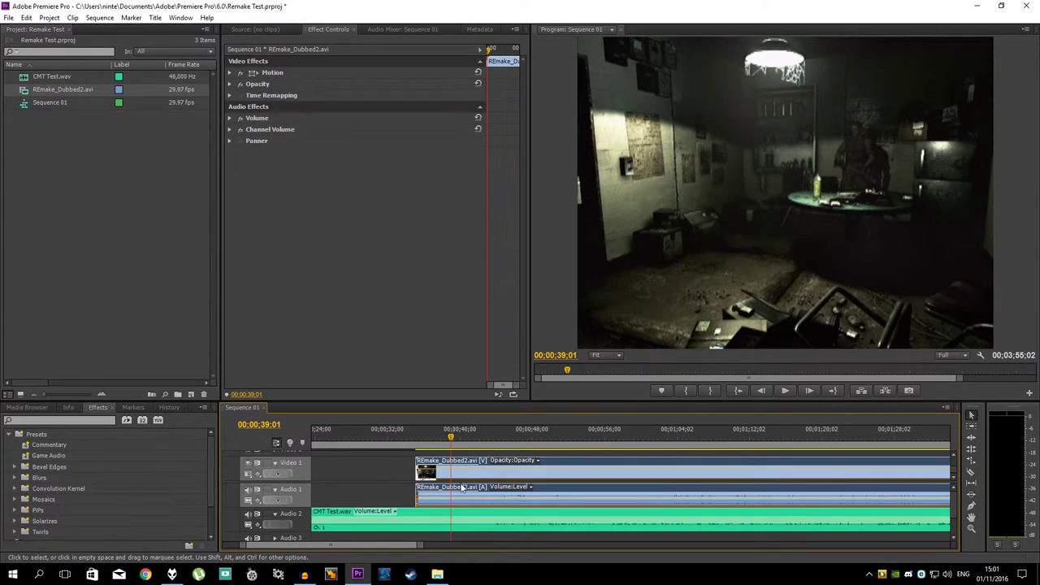
{"action": "left_click", "coordinate": [491, 441]}
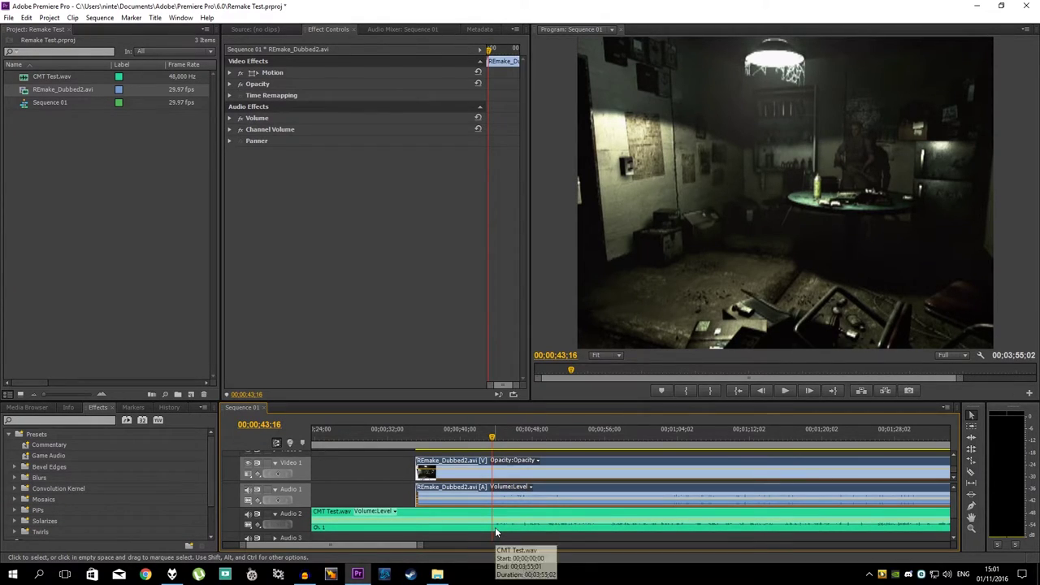
{"action": "key", "text": "space"}
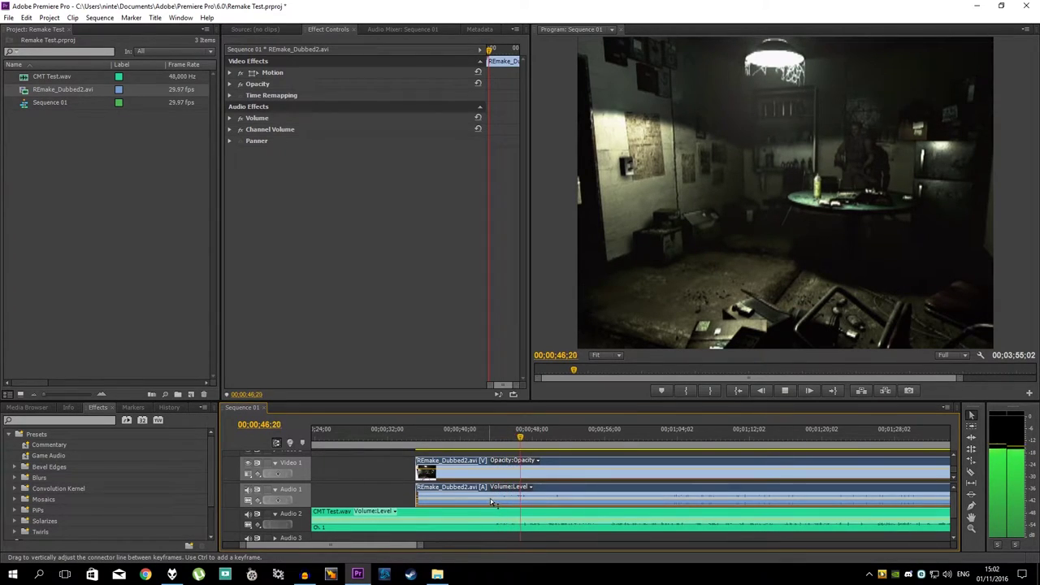
{"action": "key", "text": "space"}
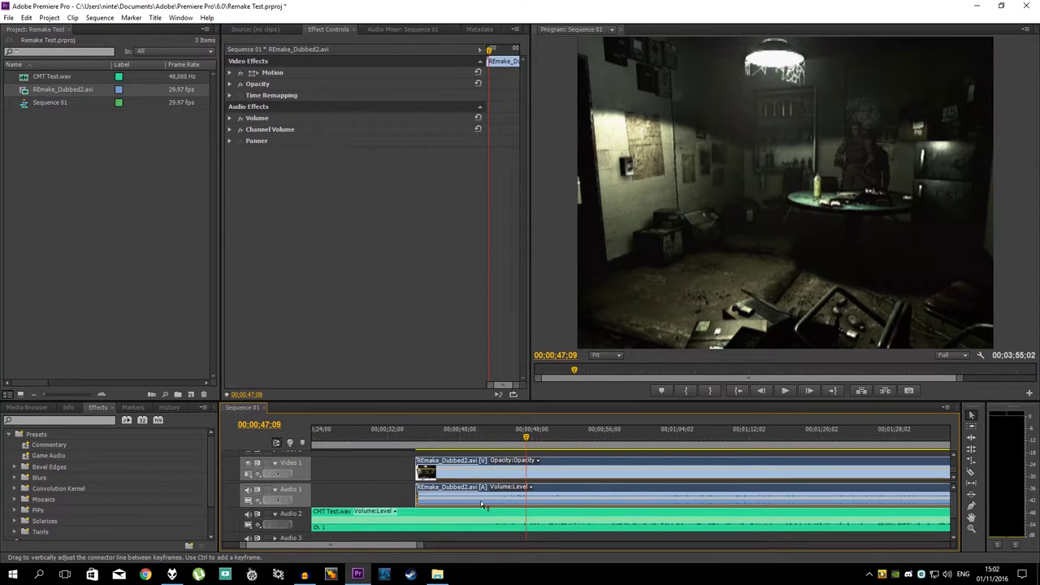
Step: Lower the volume of REmake_Dubbed2.avi on Audio 1 to about -12.7 dB and play from 00;00;47;09 to check the balance
{"action": "left_click_drag", "start_coordinate": [480, 500], "coordinate": [480, 501]}
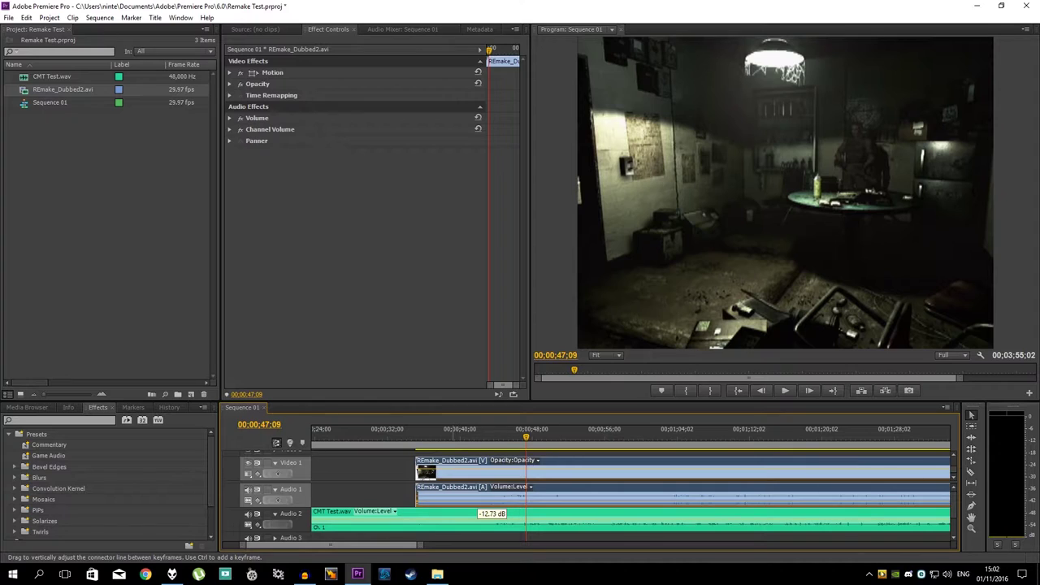
{"action": "left_click", "coordinate": [407, 492]}
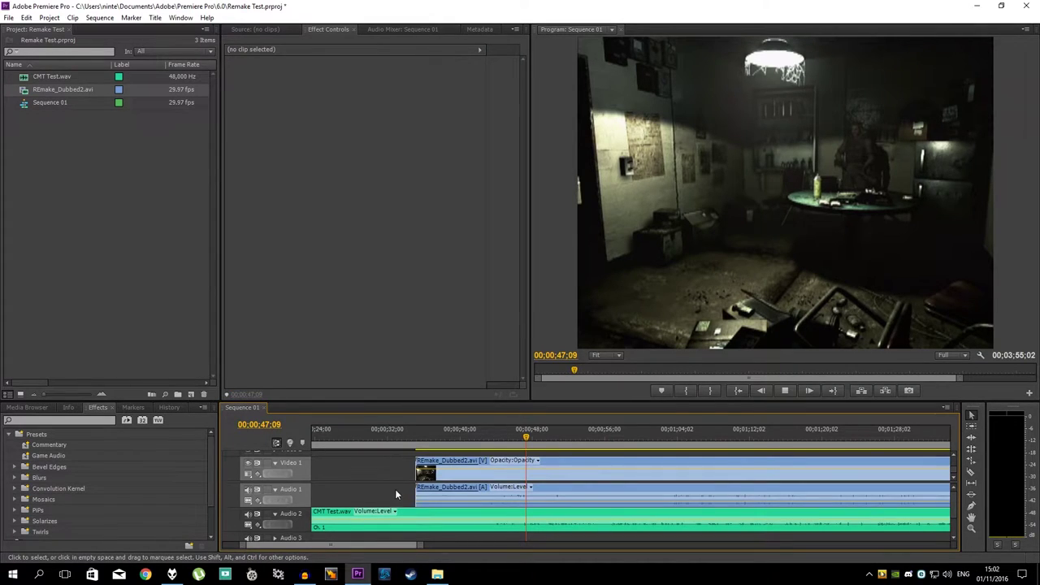
{"action": "key", "text": "space"}
{"action": "left_click_drag", "start_coordinate": [382, 543], "coordinate": [388, 544]}
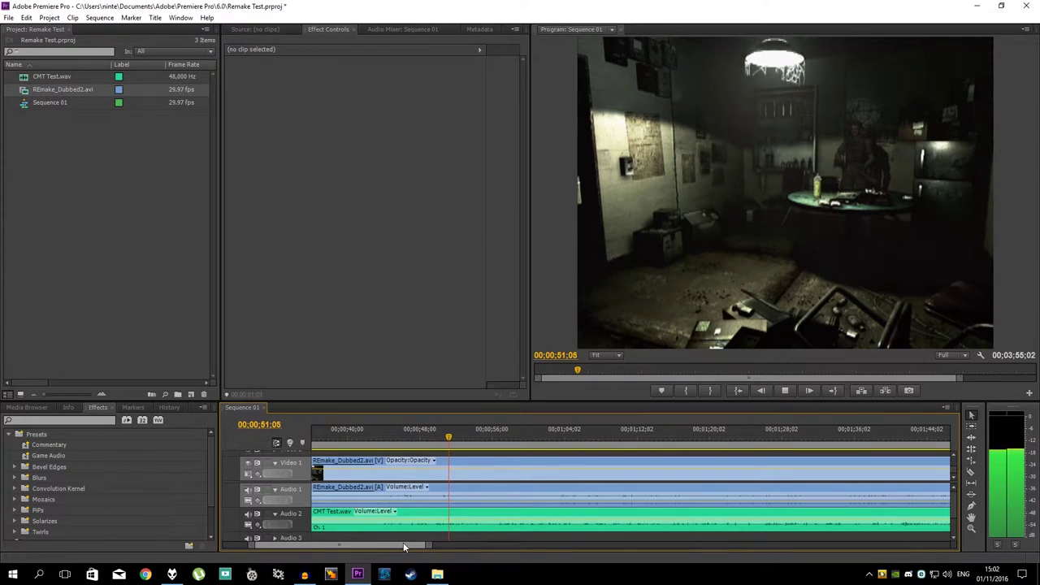
{"action": "key", "text": "space"}
Step: Scrub through the sequence to the inventory screen and play a short part from about 00;01;24
{"action": "left_click_drag", "start_coordinate": [398, 547], "coordinate": [409, 545]}
{"action": "left_click", "coordinate": [467, 437]}
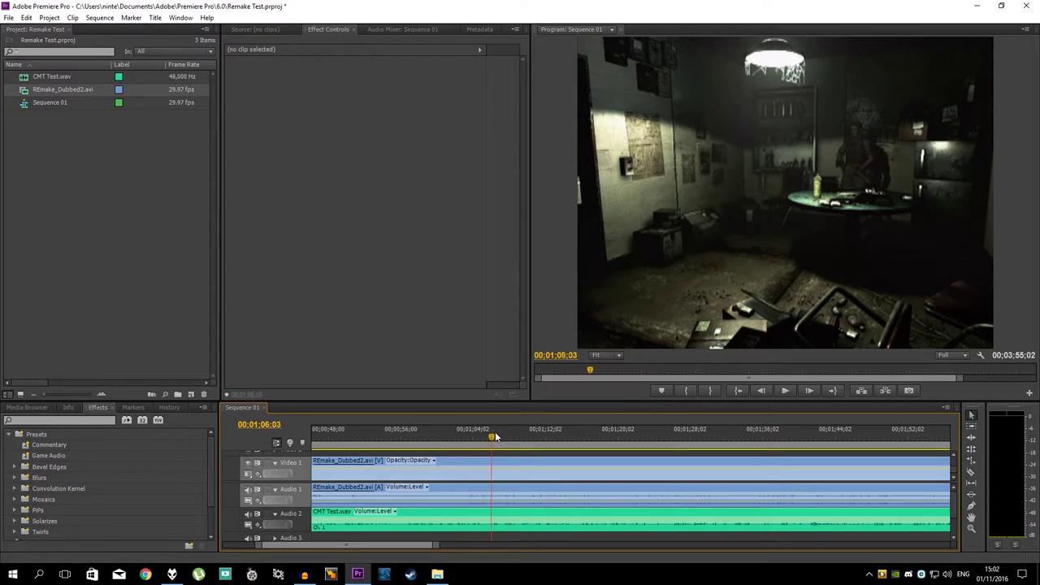
{"action": "left_click_drag", "start_coordinate": [494, 437], "coordinate": [648, 437]}
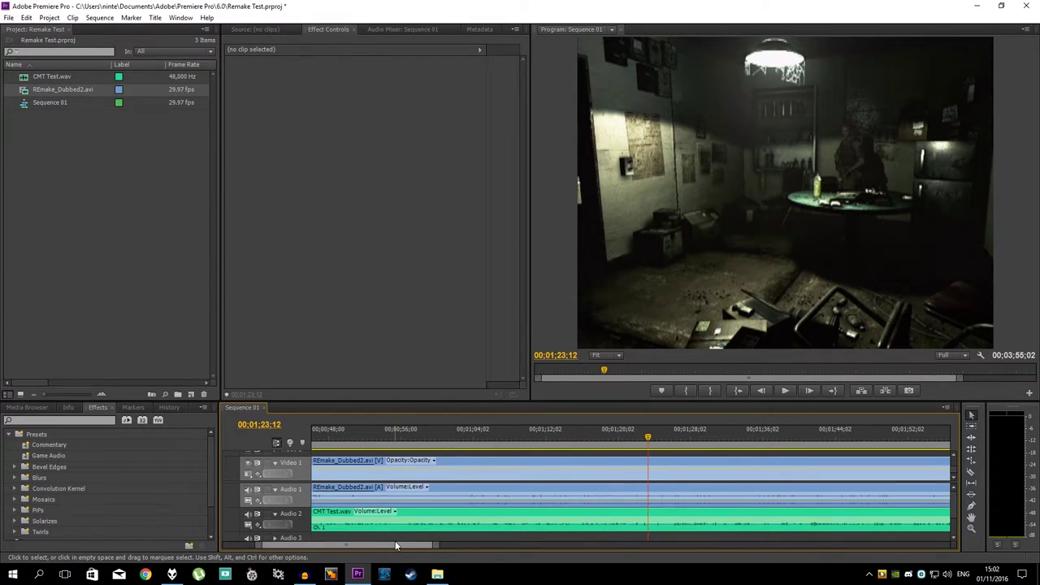
{"action": "left_click_drag", "start_coordinate": [395, 545], "coordinate": [415, 542]}
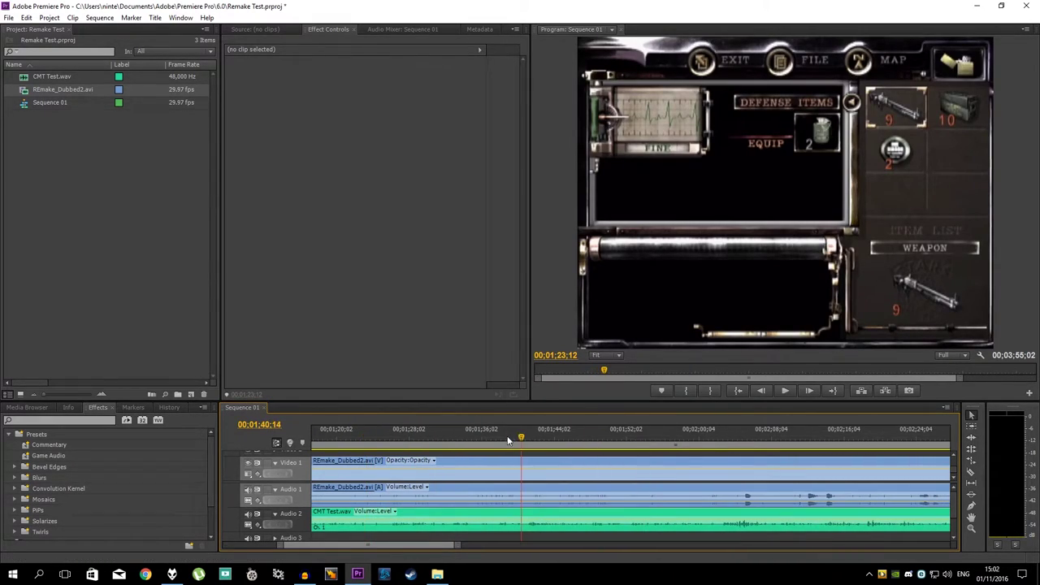
{"action": "left_click_drag", "start_coordinate": [509, 440], "coordinate": [559, 437]}
{"action": "left_click_drag", "start_coordinate": [468, 434], "coordinate": [351, 430]}
{"action": "key", "text": "space"}
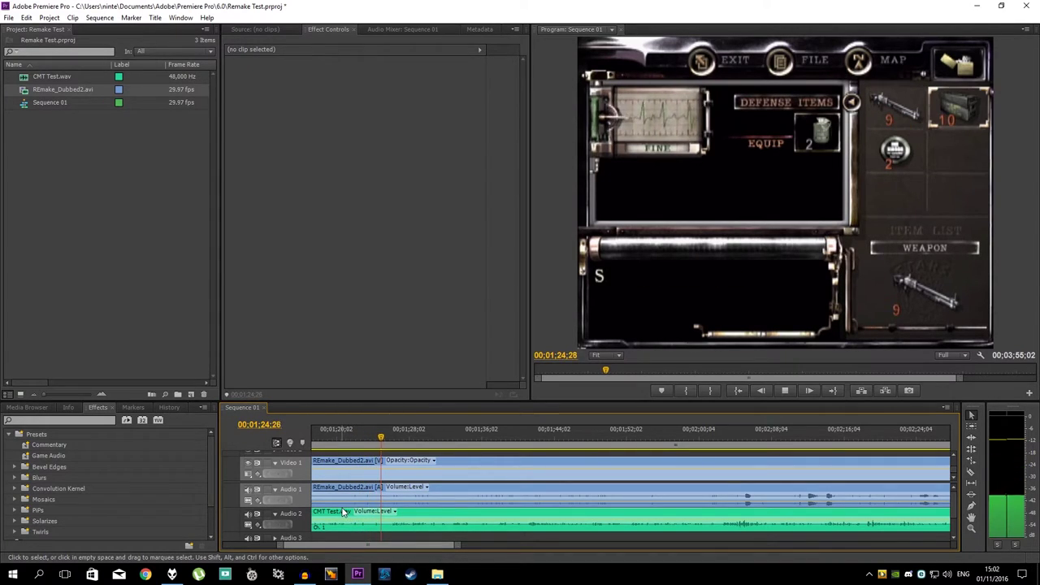
{"action": "key", "text": "space"}
Step: Examine the inventory scene closely between about 00;01;21 and 00;01;25 to compare the game footage with the commentary
{"action": "key", "text": "equal"}
{"action": "key", "text": "equal"}
{"action": "key", "text": "equal"}
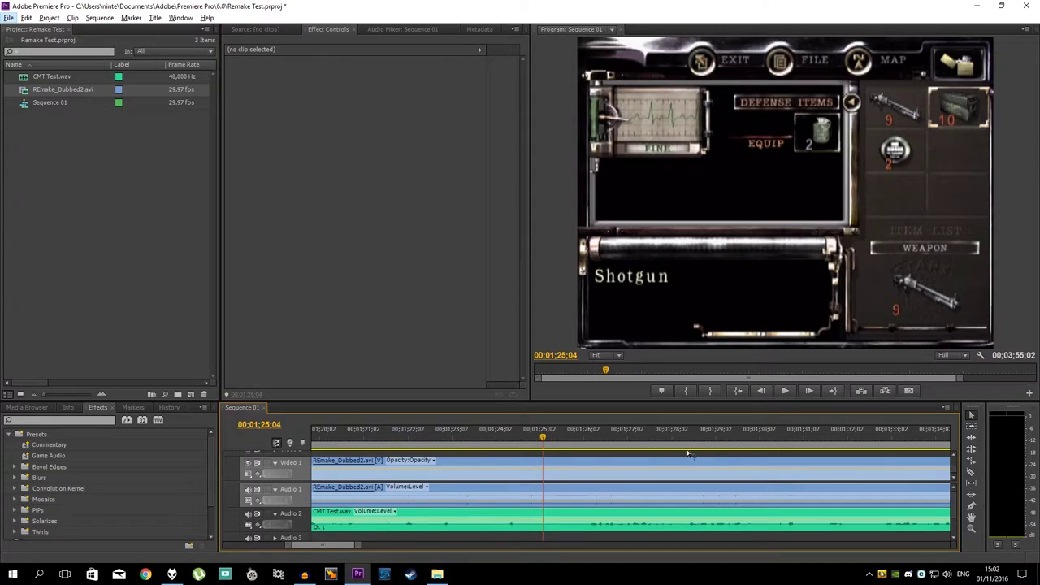
{"action": "left_click", "coordinate": [435, 439]}
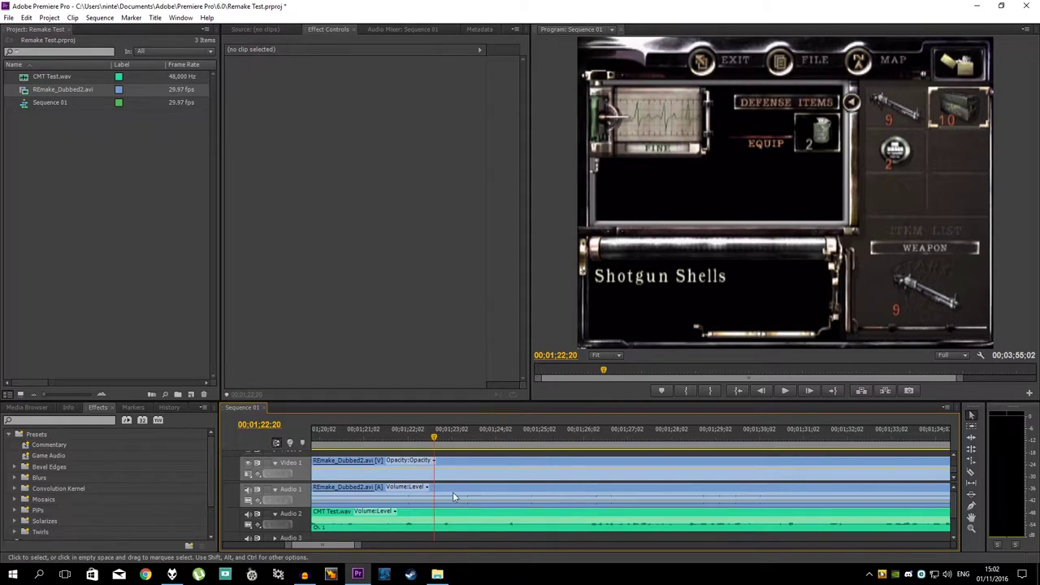
{"action": "left_click", "coordinate": [381, 437]}
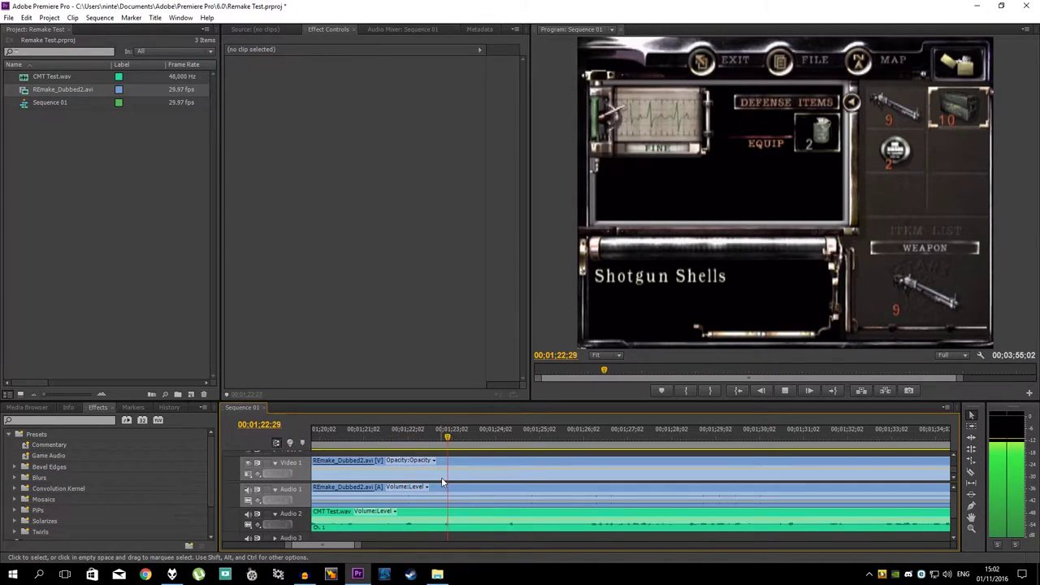
{"action": "key", "text": "space"}
{"action": "left_click_drag", "start_coordinate": [445, 481], "coordinate": [463, 467]}
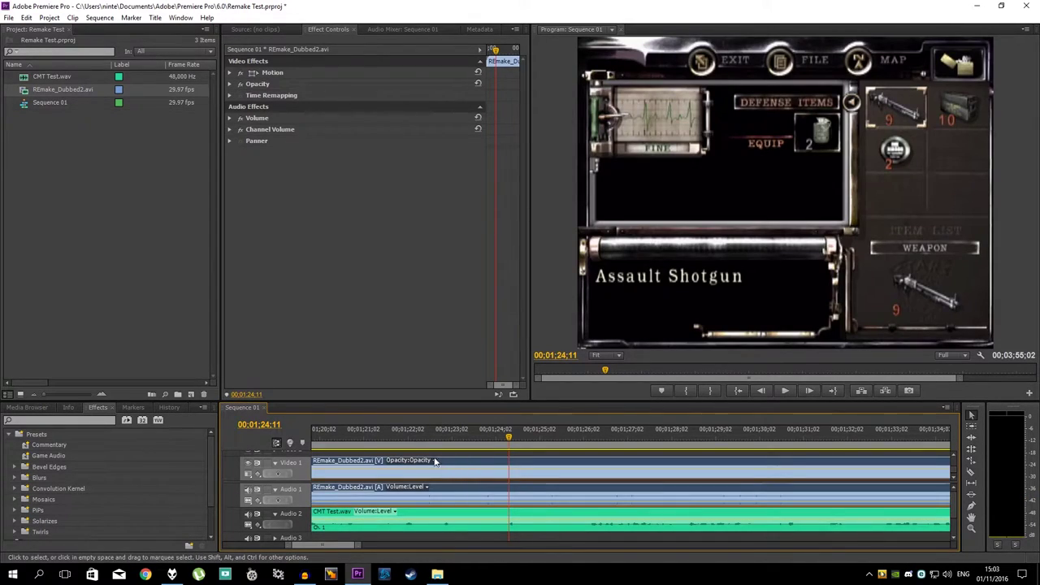
{"action": "left_click", "coordinate": [393, 431]}
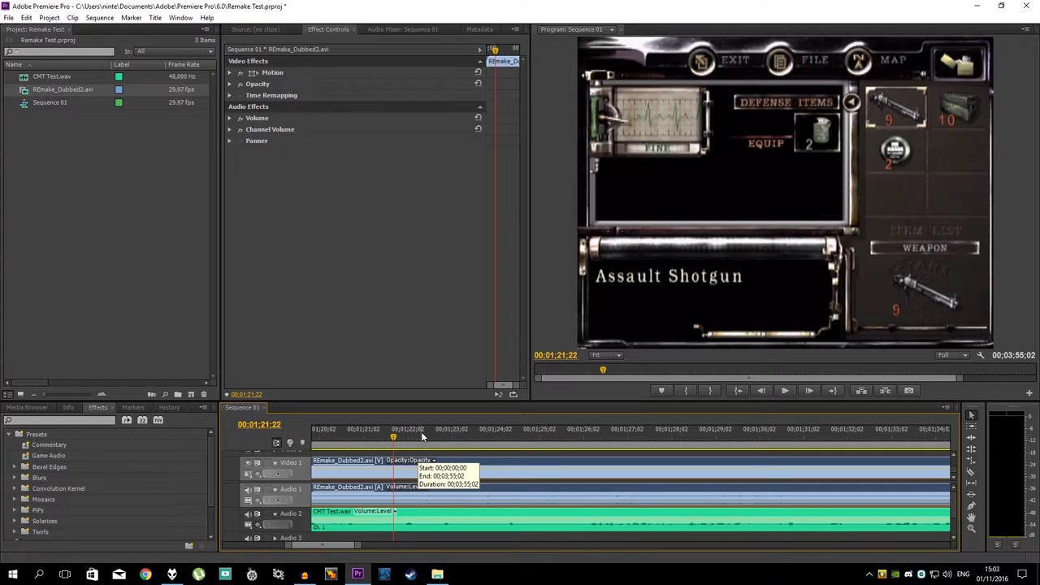
Step: Play the inventory menu section repeatedly between about 00;01;21 and 00;01;28 to check the commentary against the game footage
{"action": "key", "text": "space"}
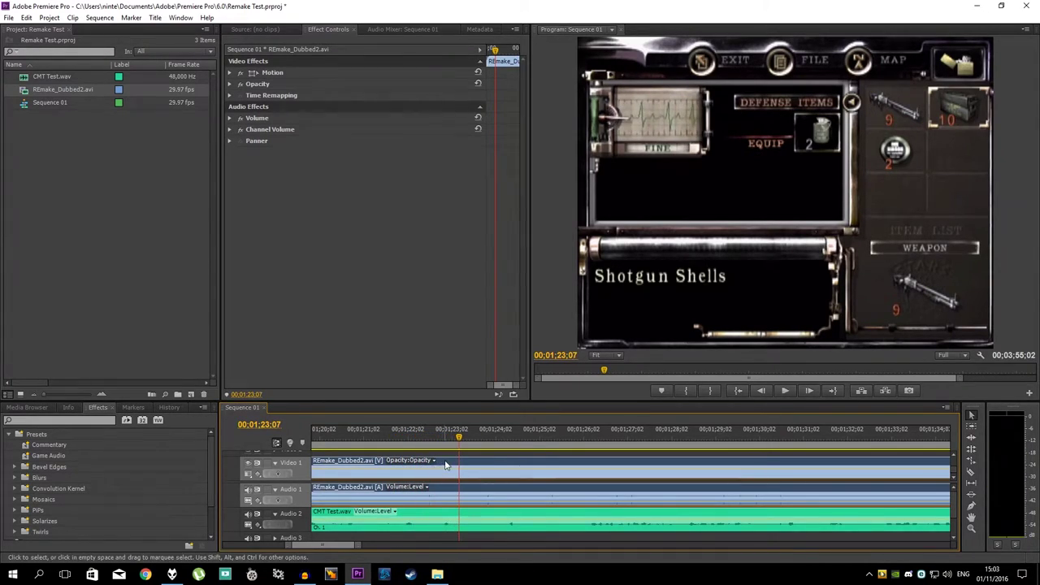
{"action": "left_click_drag", "start_coordinate": [445, 464], "coordinate": [460, 465]}
{"action": "left_click", "coordinate": [408, 434]}
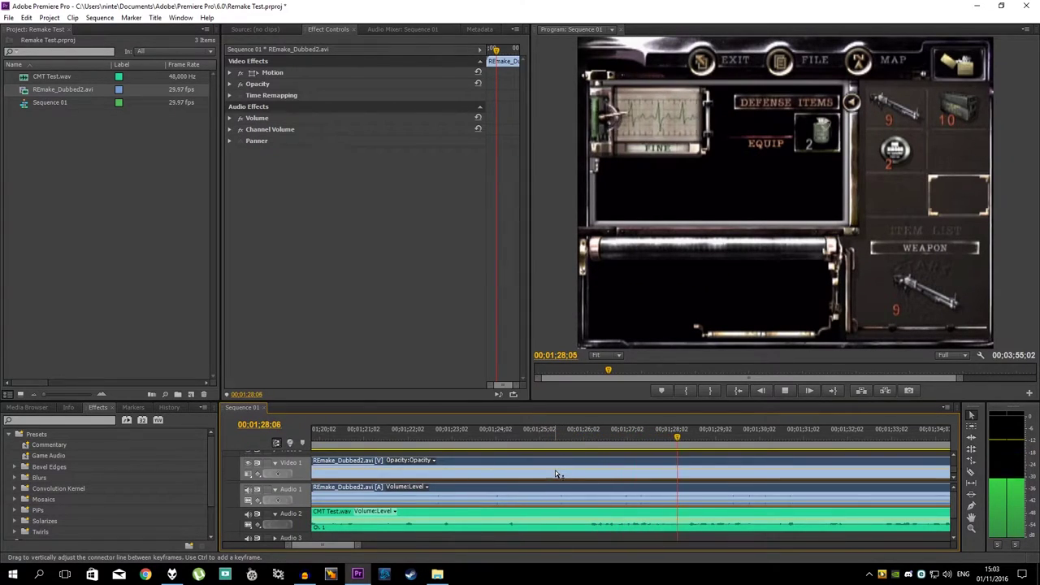
{"action": "key", "text": "space"}
{"action": "left_click_drag", "start_coordinate": [348, 550], "coordinate": [345, 545]}
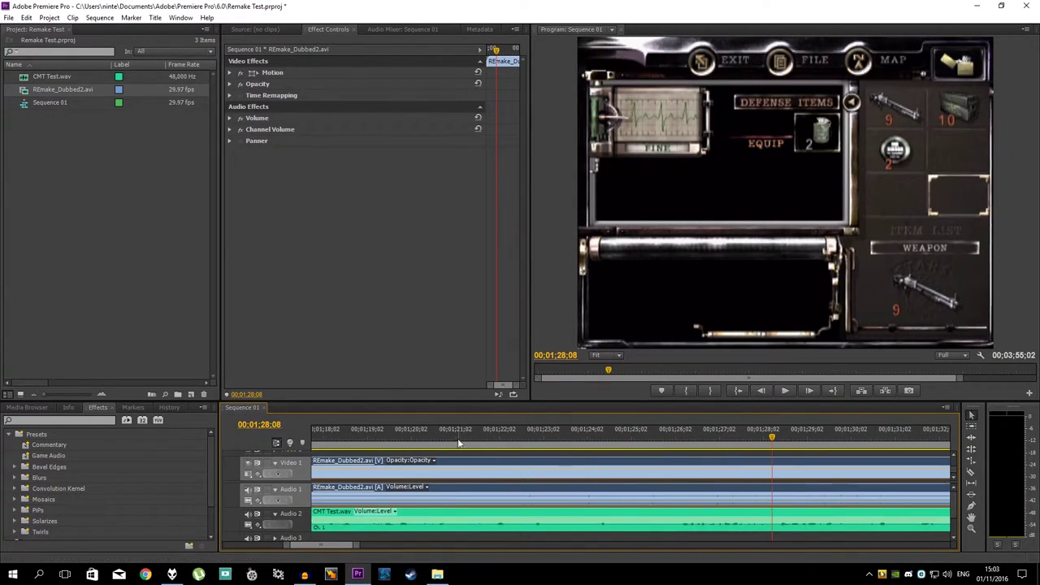
{"action": "left_click", "coordinate": [433, 431]}
{"action": "key", "text": "space"}
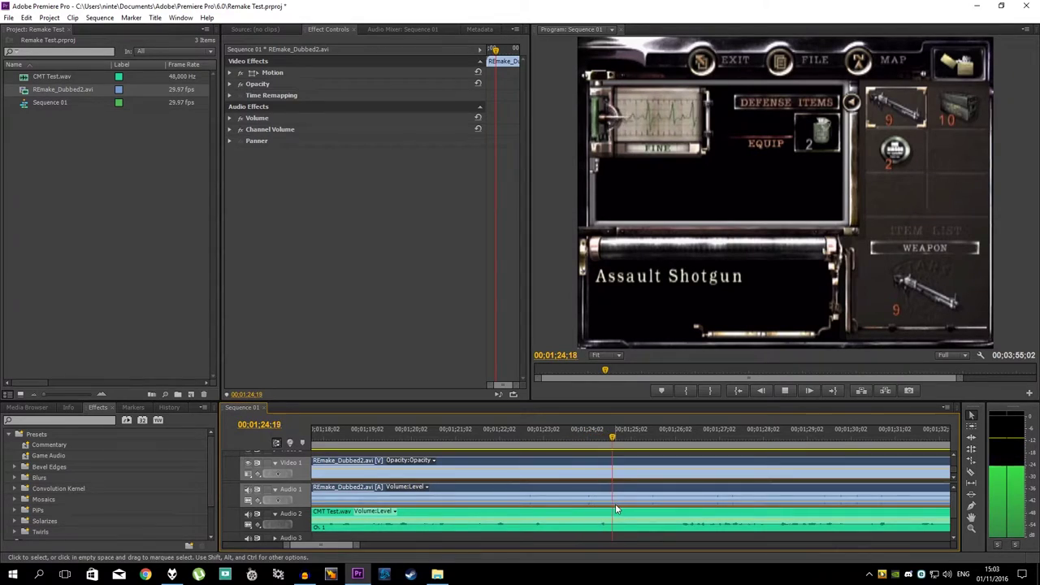
{"action": "key", "text": "space"}
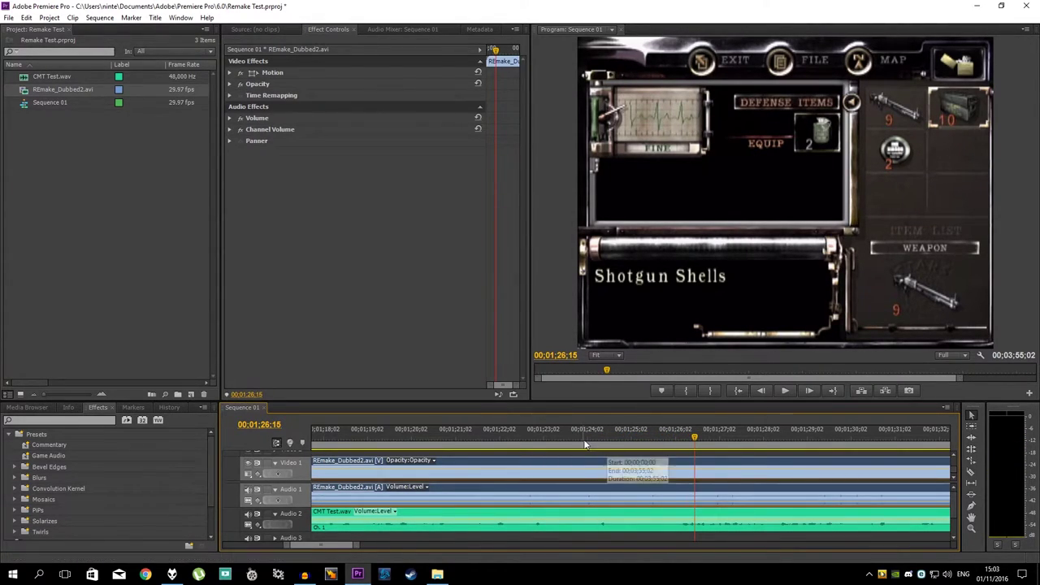
{"action": "left_click_drag", "start_coordinate": [546, 463], "coordinate": [586, 464]}
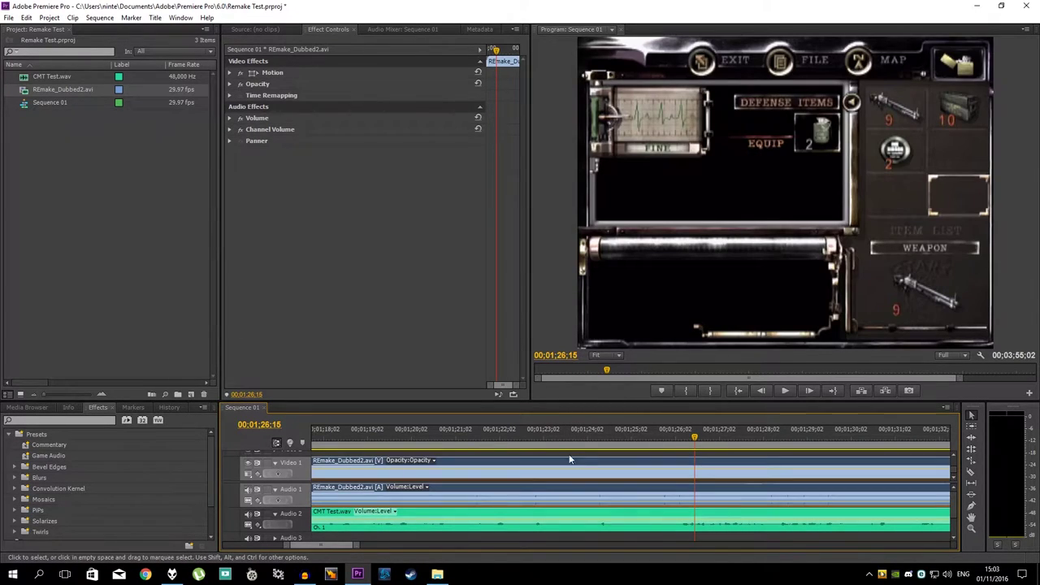
{"action": "key", "text": "space"}
{"action": "left_click", "coordinate": [464, 430]}
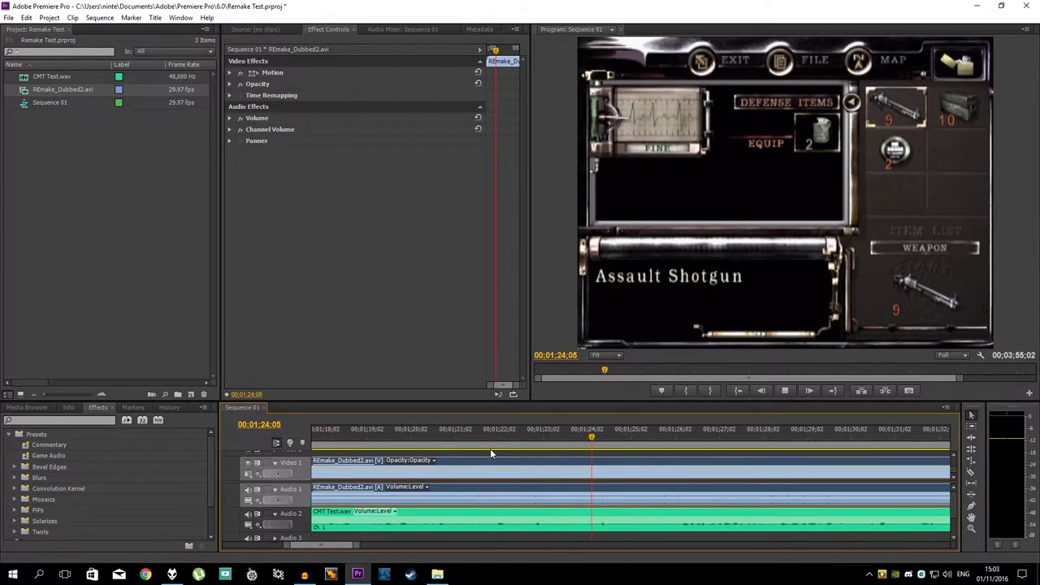
Step: Deselect all clips and play from 00;01;24;07 to compare the menu cursor sound with the commentary waveform up close
{"action": "scroll", "coordinate": [605, 499], "scroll_direction": "up", "scroll_amount": 2, "text": "alt"}
{"action": "scroll", "coordinate": [612, 496], "scroll_direction": "up", "scroll_amount": 2, "text": "alt"}
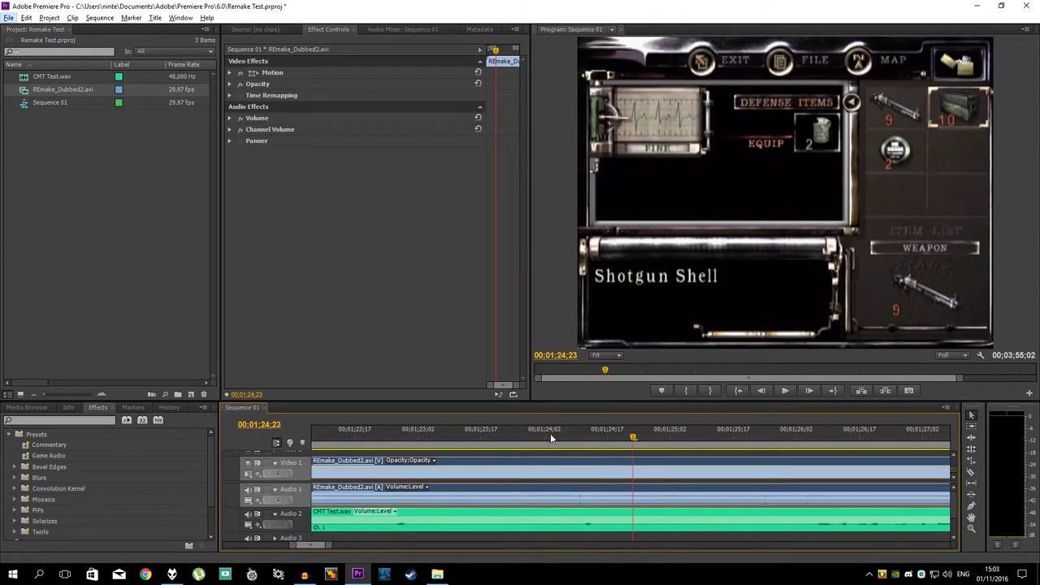
{"action": "mouse_move", "coordinate": [561, 433]}
{"action": "left_mouse_down"}
{"action": "mouse_move", "coordinate": [585, 430]}
{"action": "mouse_move", "coordinate": [566, 433]}
{"action": "left_mouse_up"}
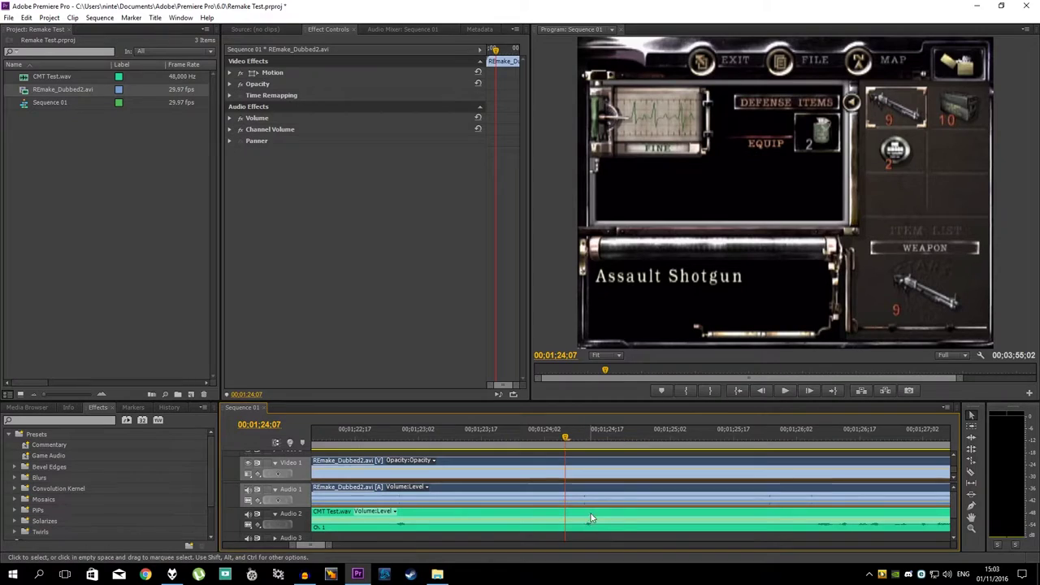
{"action": "key", "text": "ctrl+shift+a"}
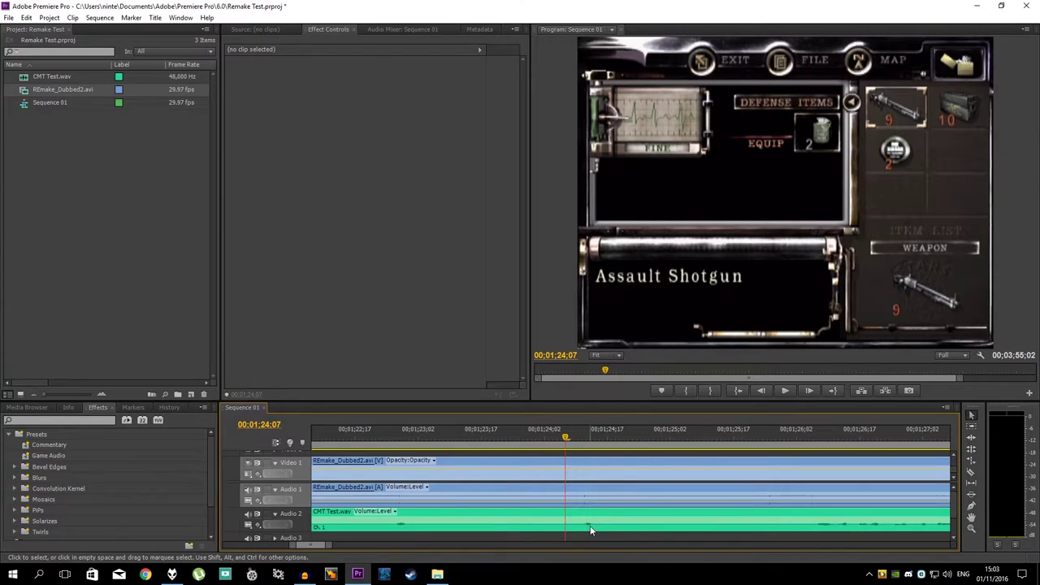
{"action": "key", "text": "space"}
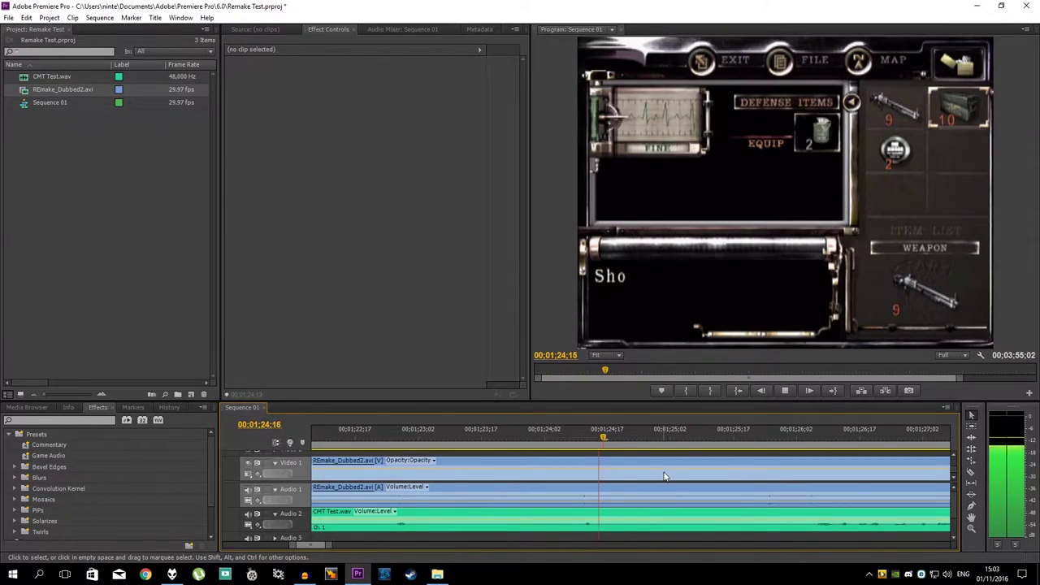
{"action": "key", "text": "space"}
Step: Review the footage further along the sequence, playing from 00;02;04;07 into the door transition
{"action": "left_click_drag", "start_coordinate": [449, 434], "coordinate": [607, 437]}
{"action": "key", "text": "minus"}
{"action": "key", "text": "minus"}
{"action": "key", "text": "minus"}
{"action": "key", "text": "minus"}
{"action": "key", "text": "minus"}
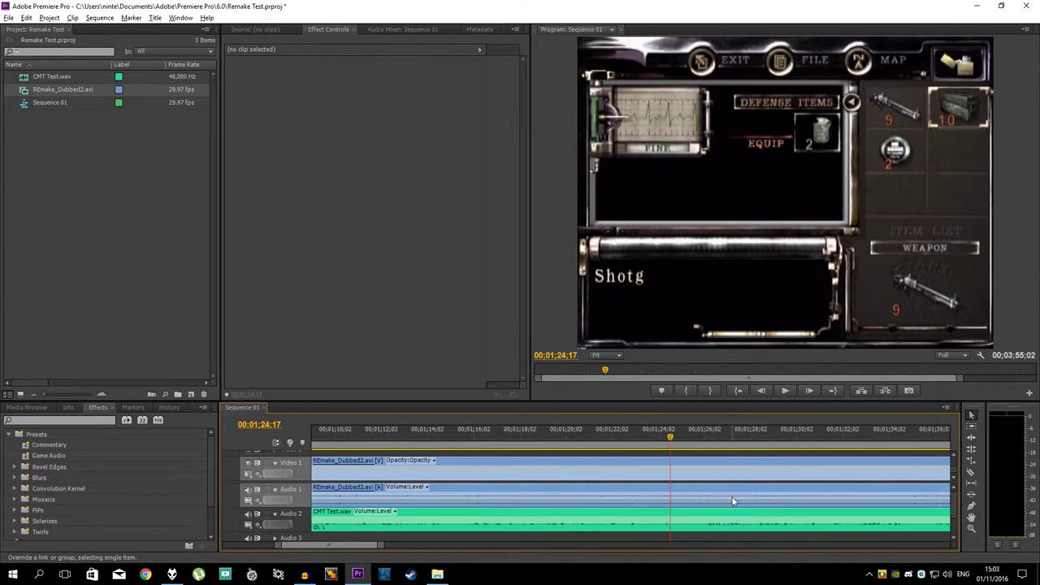
{"action": "scroll", "coordinate": [522, 505], "scroll_direction": "up", "scroll_amount": 5}
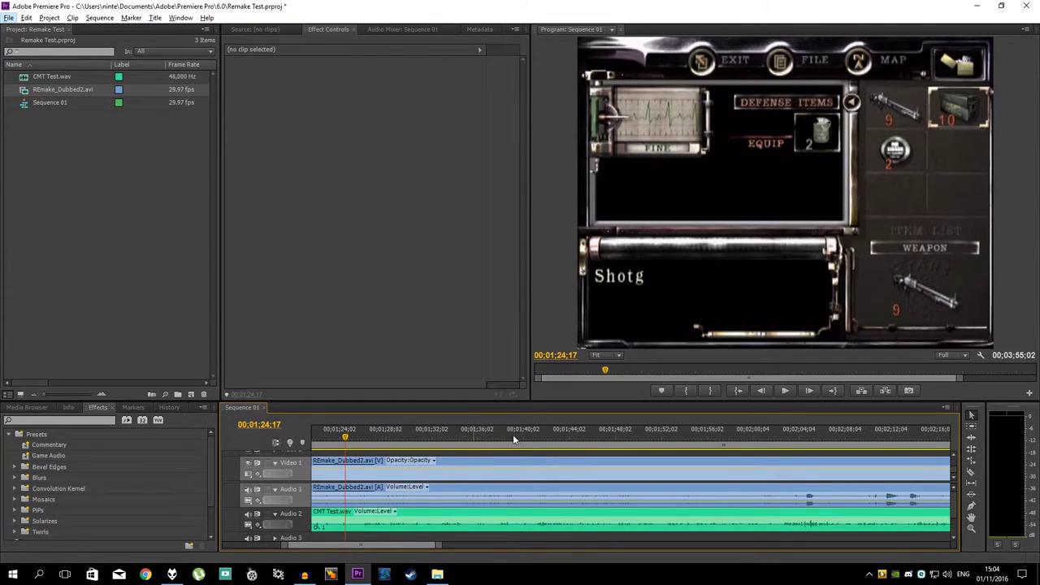
{"action": "left_click_drag", "start_coordinate": [549, 431], "coordinate": [589, 426]}
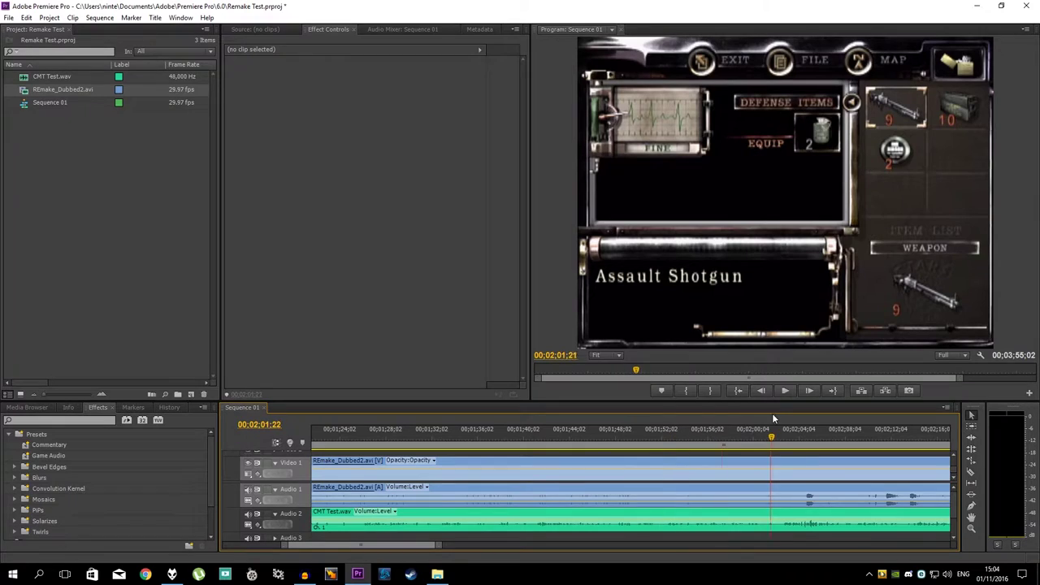
{"action": "left_click_drag", "start_coordinate": [789, 416], "coordinate": [801, 409]}
{"action": "scroll", "coordinate": [731, 459], "scroll_direction": "down", "scroll_amount": 4}
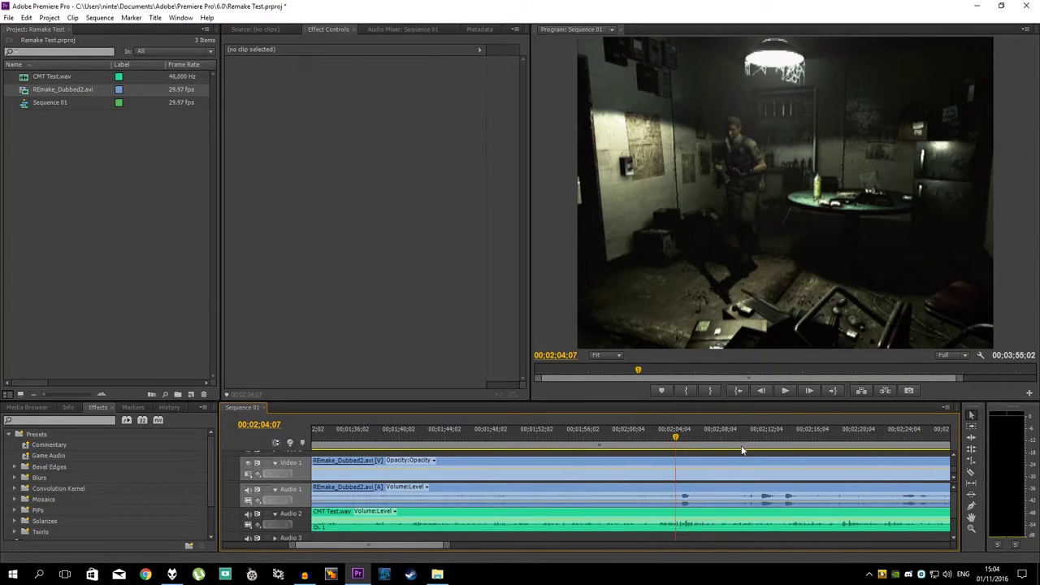
{"action": "scroll", "coordinate": [716, 479], "scroll_direction": "down", "scroll_amount": 6}
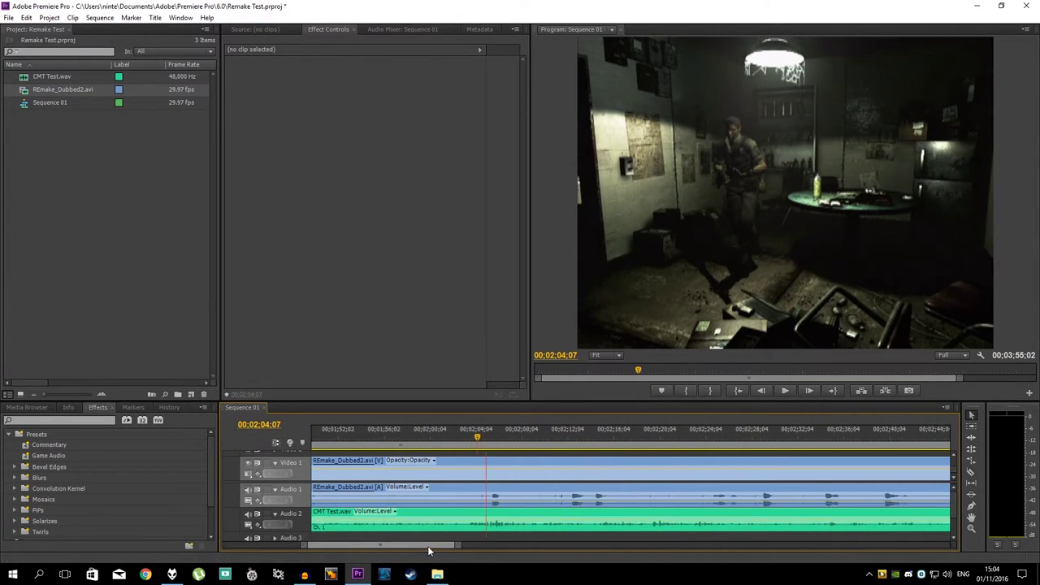
{"action": "key", "text": "space"}
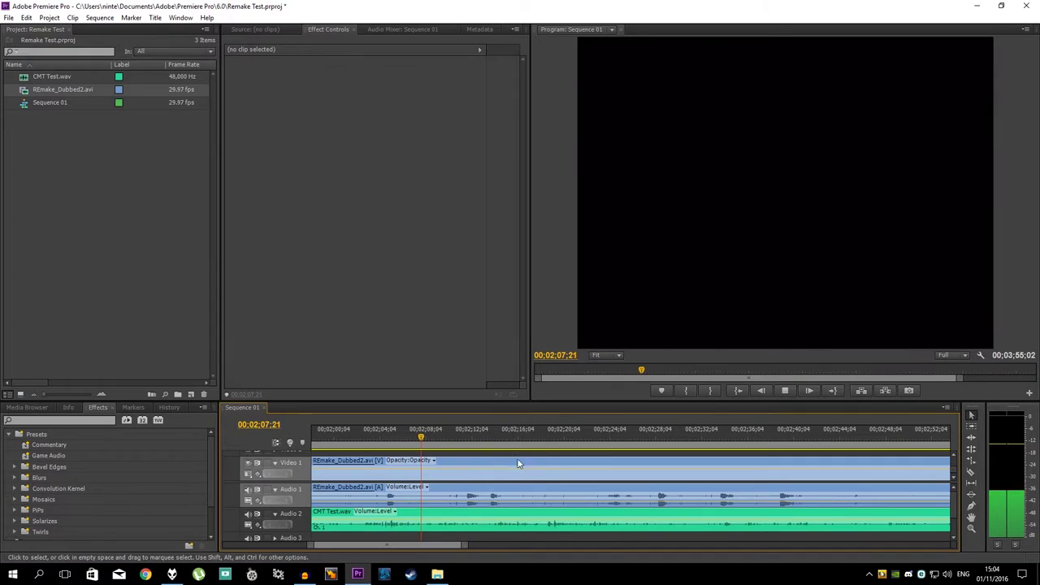
{"action": "key", "text": "space"}
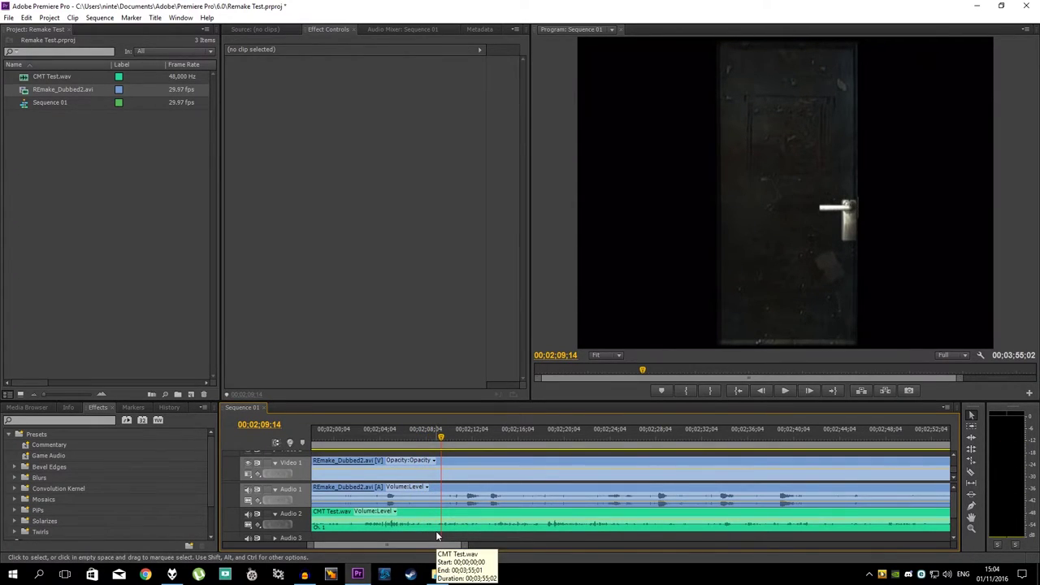
Step: Scrub to 00;02;24;10 and play the stairway corridor scene to examine its picture and sound
{"action": "mouse_move", "coordinate": [463, 544]}
{"action": "left_mouse_down"}
{"action": "mouse_move", "coordinate": [476, 548]}
{"action": "mouse_move", "coordinate": [452, 550]}
{"action": "left_mouse_up"}
{"action": "left_click_drag", "start_coordinate": [539, 434], "coordinate": [582, 434]}
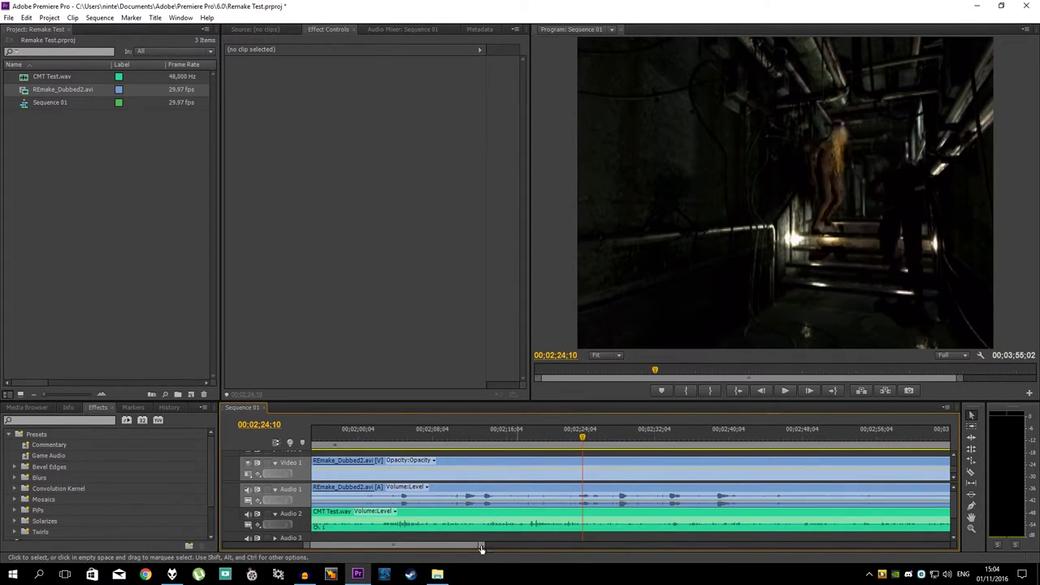
{"action": "scroll", "coordinate": [456, 542], "scroll_direction": "down", "scroll_amount": 5}
{"action": "scroll", "coordinate": [462, 543], "scroll_direction": "down", "scroll_amount": 2}
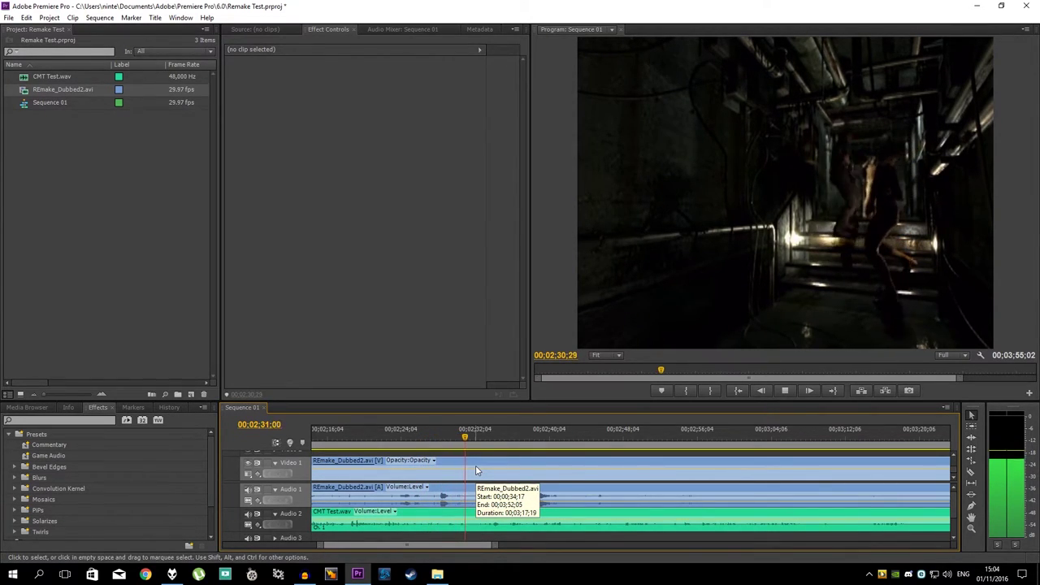
{"action": "key", "text": "space"}
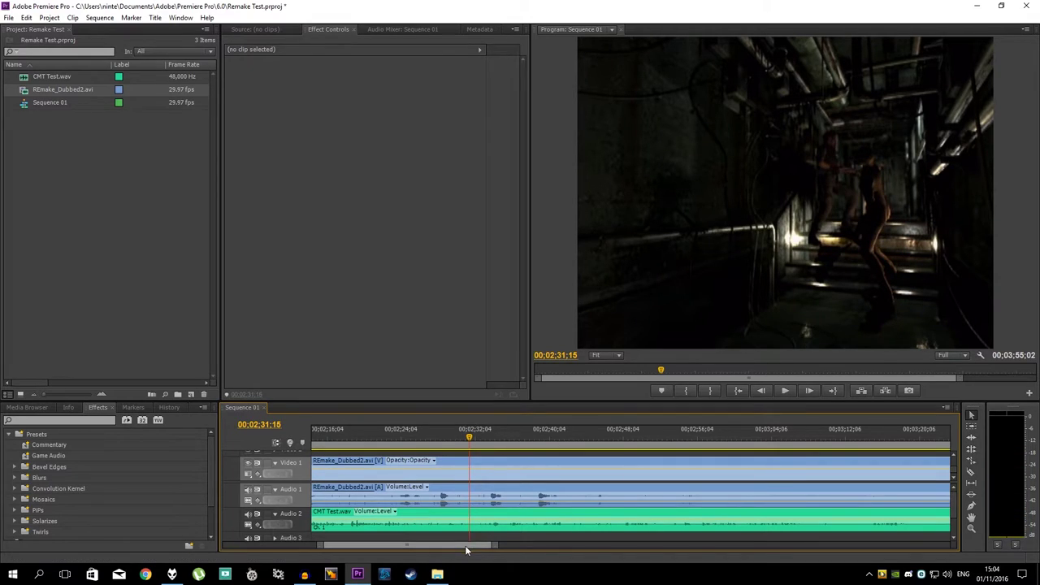
Step: Split the video clip and both audio tracks at 00;02;13;25, on the black screen after the door transition
{"action": "mouse_move", "coordinate": [464, 545]}
{"action": "left_mouse_down"}
{"action": "mouse_move", "coordinate": [425, 541]}
{"action": "mouse_move", "coordinate": [456, 539]}
{"action": "left_mouse_up"}
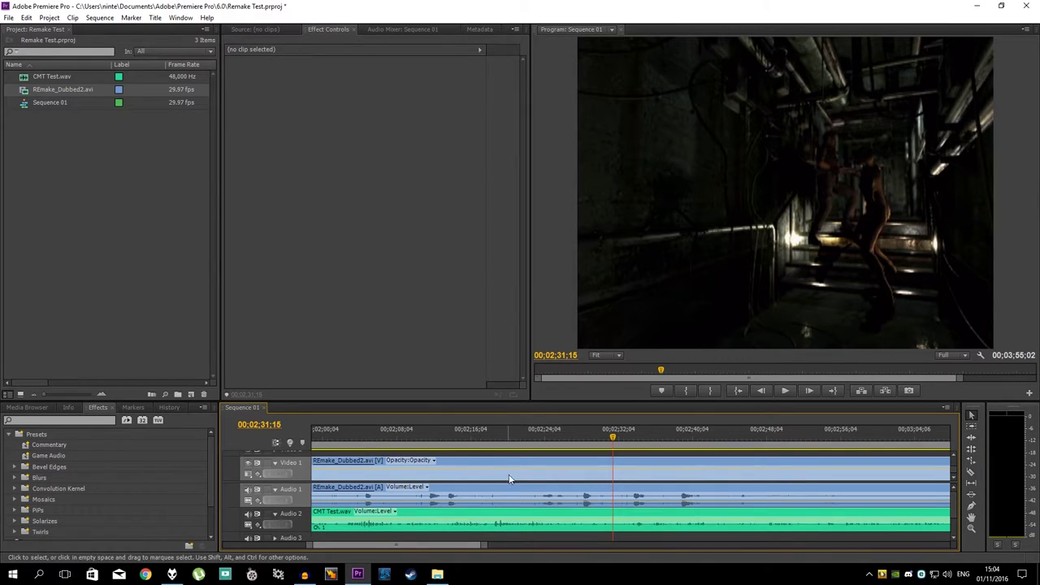
{"action": "left_click_drag", "start_coordinate": [461, 542], "coordinate": [443, 538]}
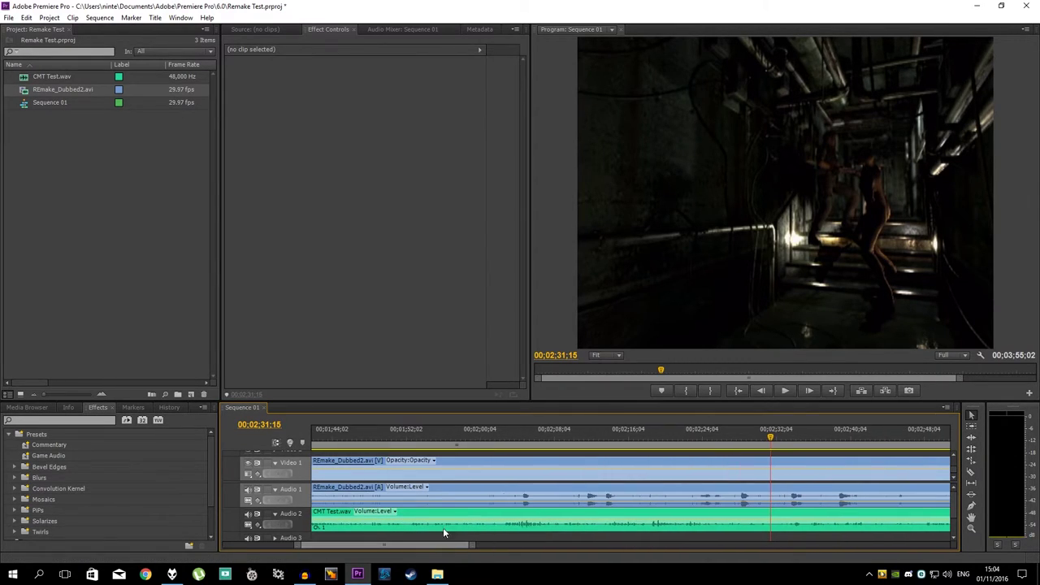
{"action": "left_click", "coordinate": [500, 437]}
{"action": "key", "text": "space"}
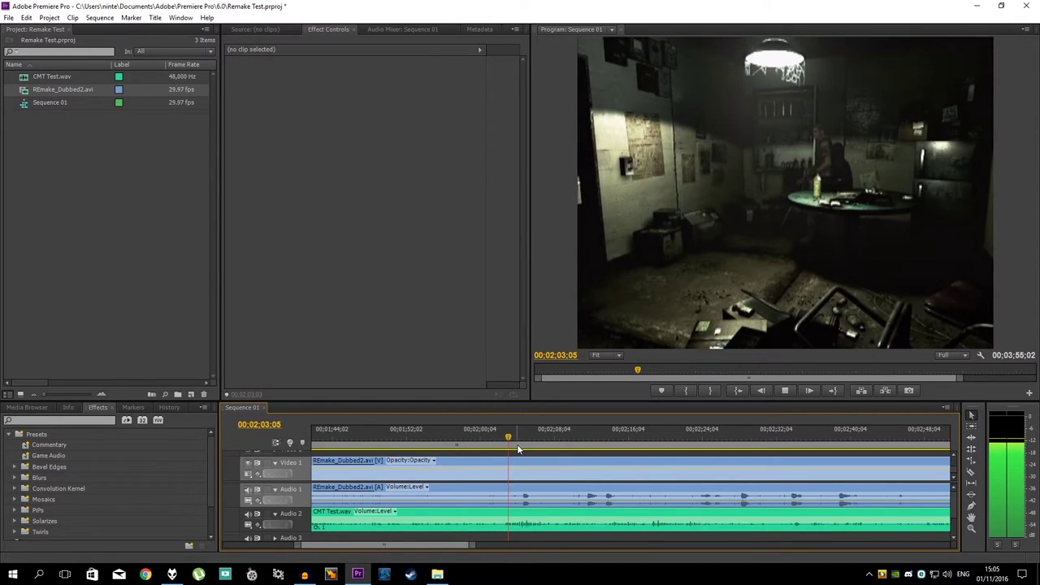
{"action": "left_click_drag", "start_coordinate": [524, 443], "coordinate": [566, 439]}
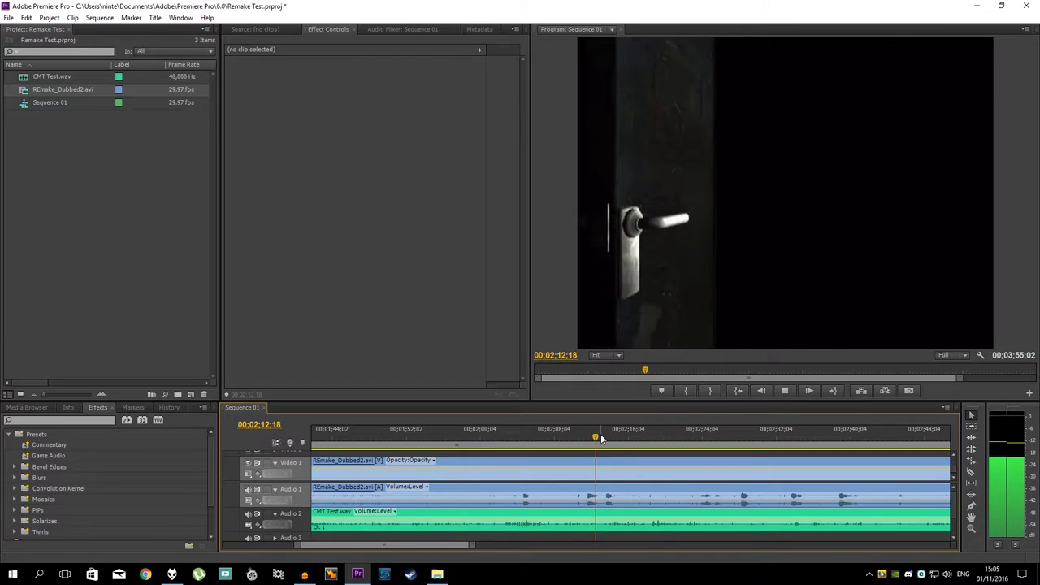
{"action": "left_click_drag", "start_coordinate": [600, 434], "coordinate": [611, 439]}
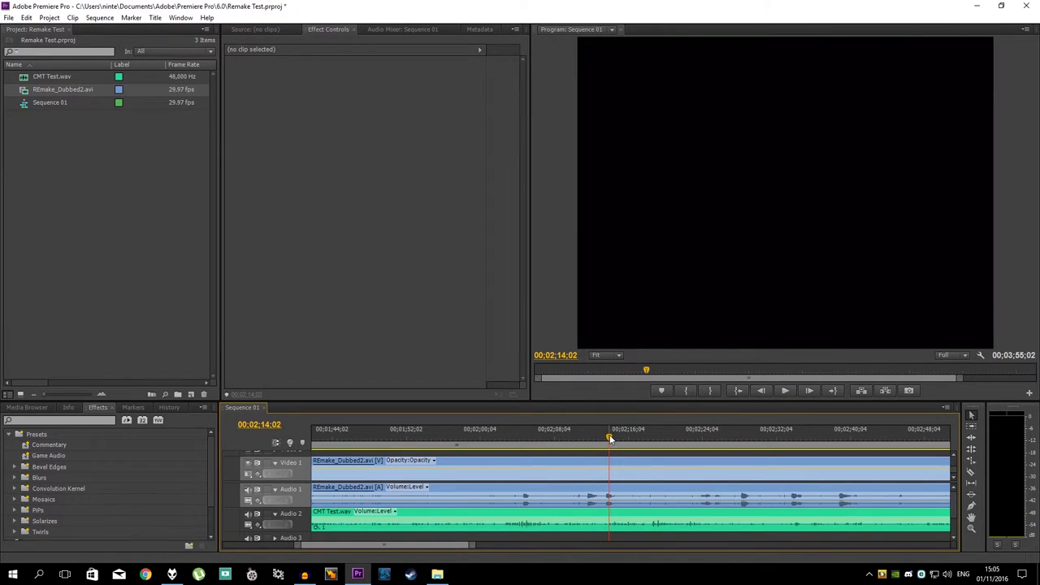
{"action": "key", "text": "c"}
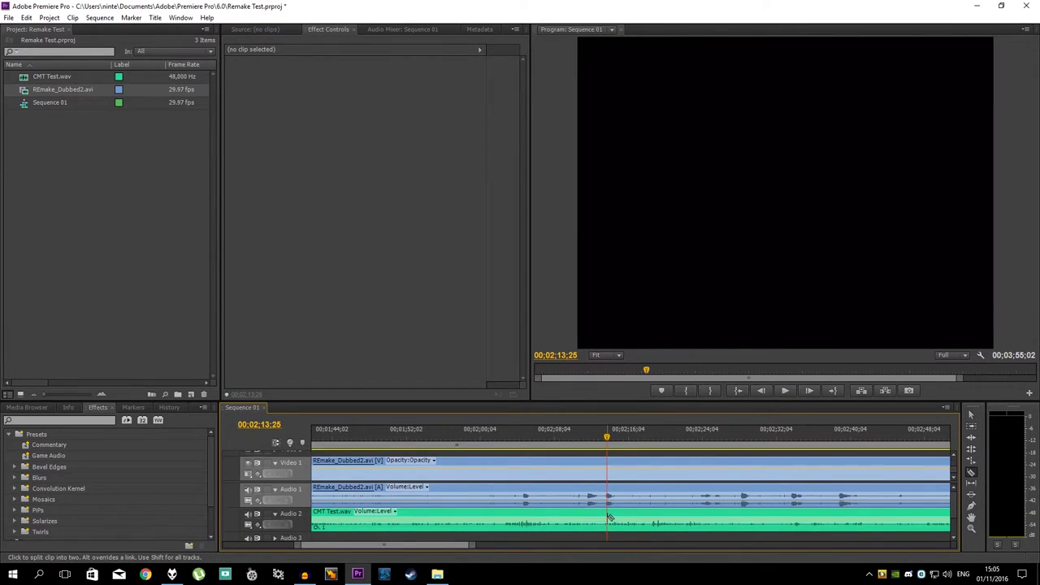
{"action": "left_click", "coordinate": [609, 518]}
{"action": "left_click", "coordinate": [610, 495]}
{"action": "key", "text": "v"}
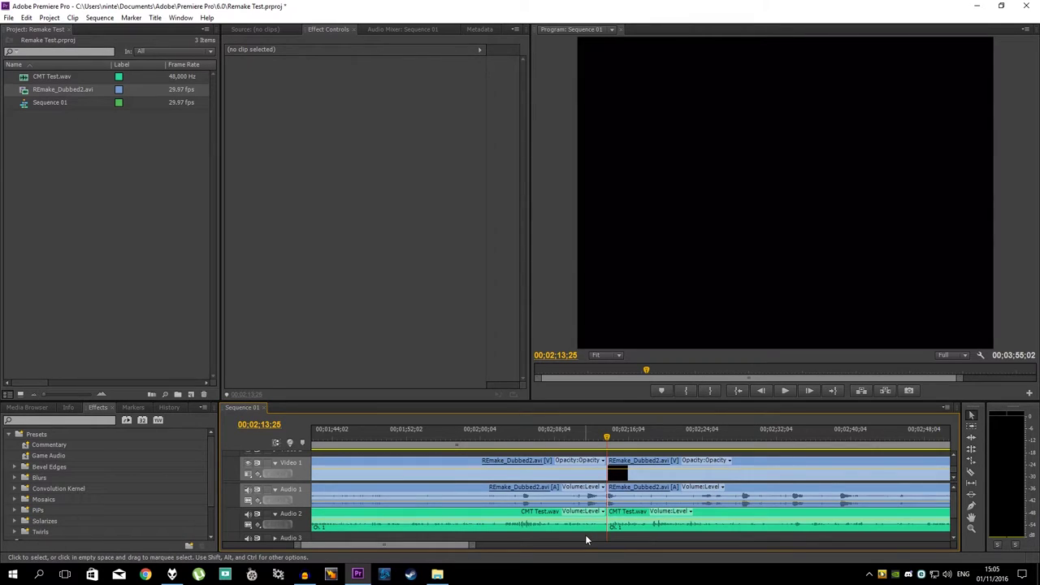
Step: Delete the video and audio segments before the cut and close the gap so the remaining clips begin the sequence
{"action": "left_click", "coordinate": [585, 528]}
{"action": "left_click", "coordinate": [577, 487], "text": "shift"}
{"action": "key", "text": "Delete"}
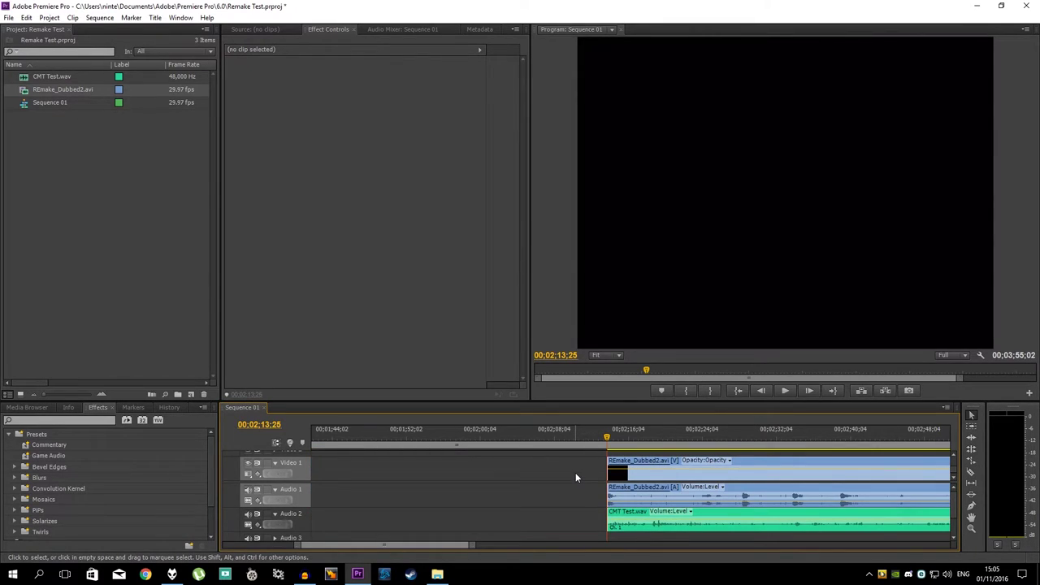
{"action": "right_click", "coordinate": [575, 472]}
{"action": "left_click", "coordinate": [558, 487]}
{"action": "left_click_drag", "start_coordinate": [543, 473], "coordinate": [564, 473]}
{"action": "left_click_drag", "start_coordinate": [424, 545], "coordinate": [356, 538]}
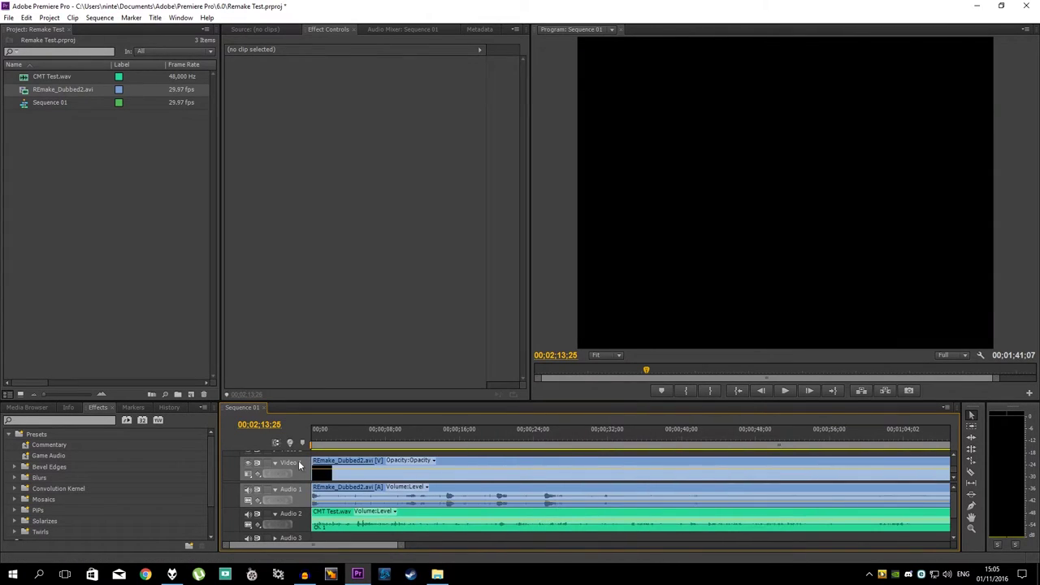
Step: Play the opening of the shortened sequence and return the playhead to 00;00;00;00
{"action": "key", "text": "Home"}
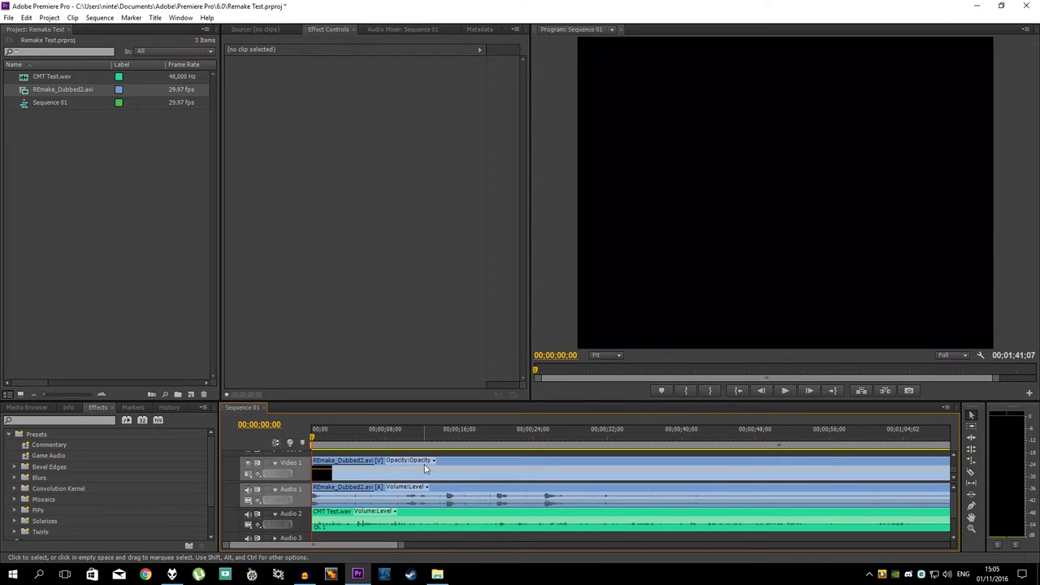
{"action": "key", "text": "space"}
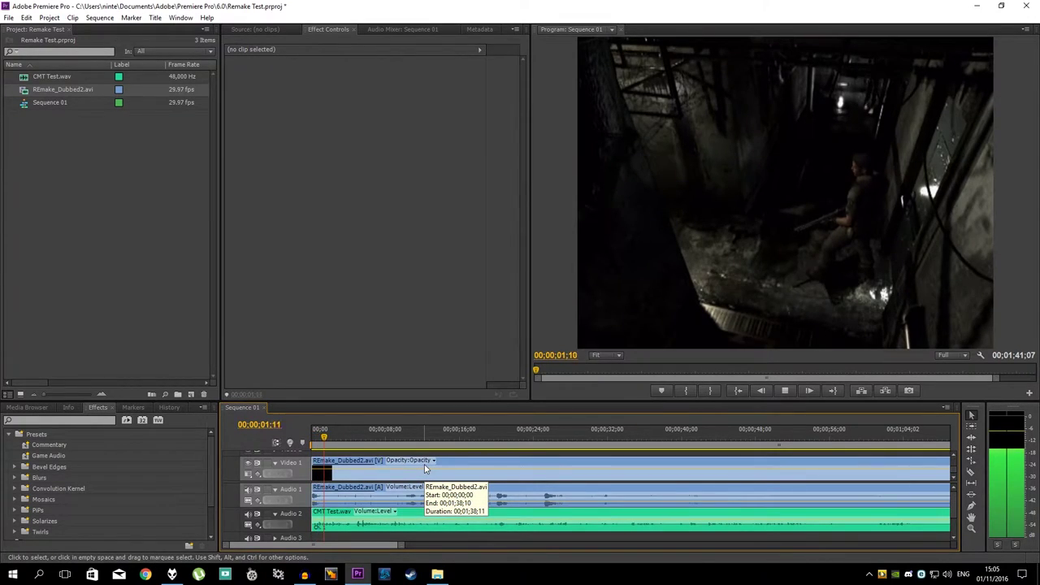
{"action": "left_click_drag", "start_coordinate": [322, 435], "coordinate": [291, 439]}
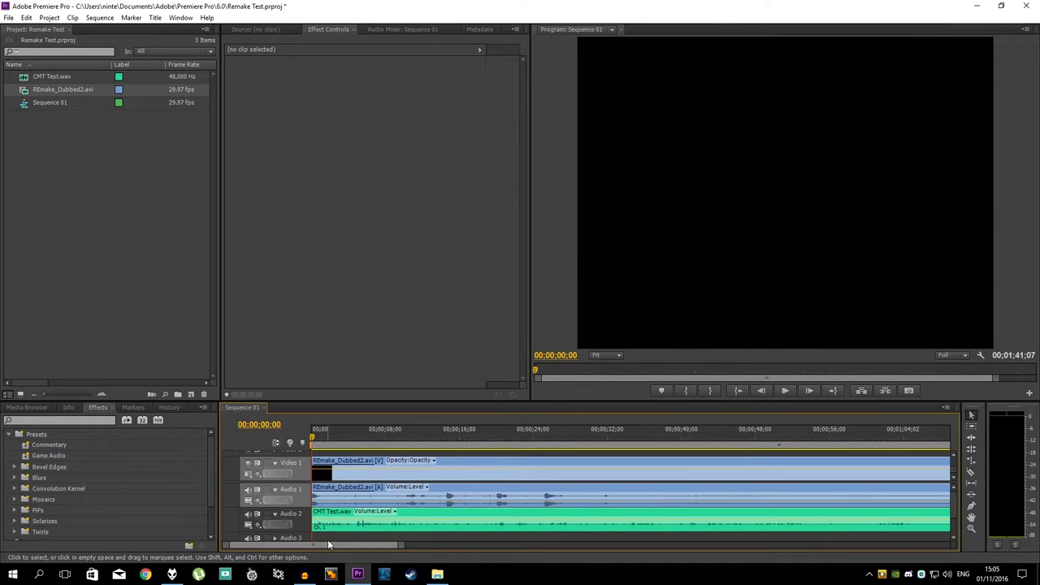
Step: Apply the default transitions to the starting edges of the video clip and both audio clips
{"action": "mouse_move", "coordinate": [328, 539]}
{"action": "left_mouse_down"}
{"action": "mouse_move", "coordinate": [310, 468]}
{"action": "mouse_move", "coordinate": [320, 473]}
{"action": "left_mouse_up"}
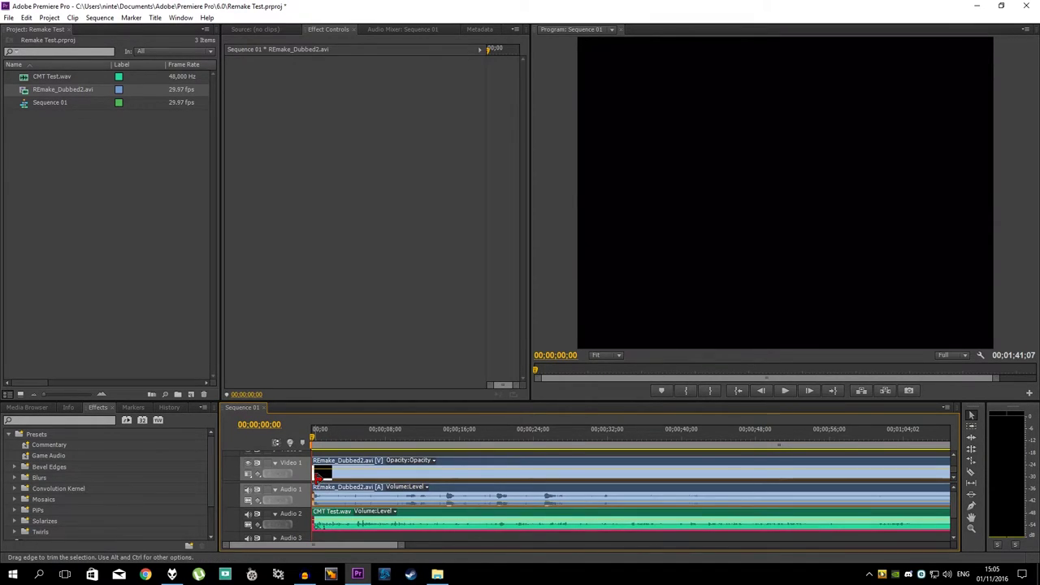
{"action": "right_click", "coordinate": [316, 479]}
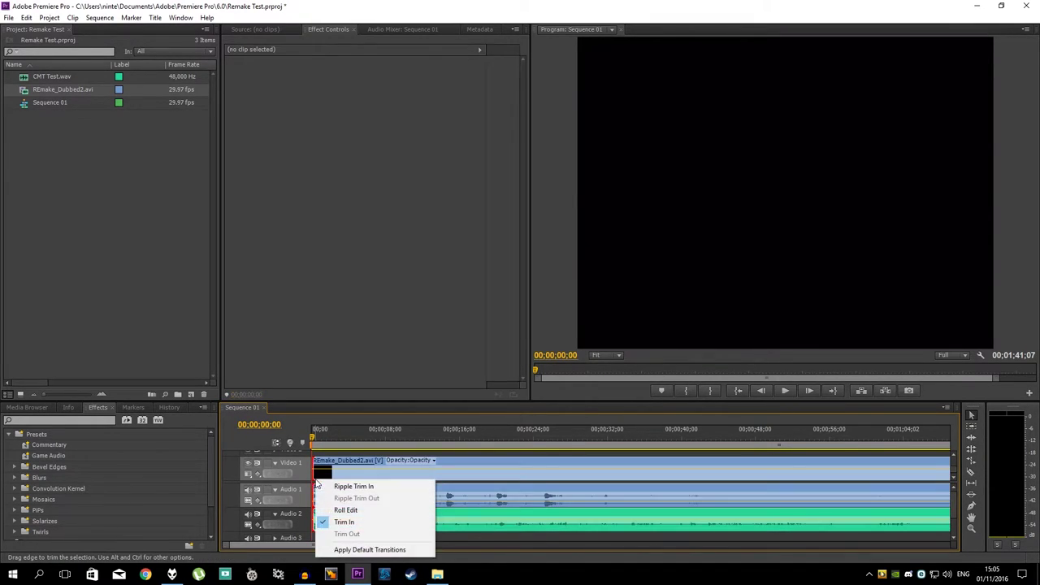
{"action": "left_click", "coordinate": [357, 550]}
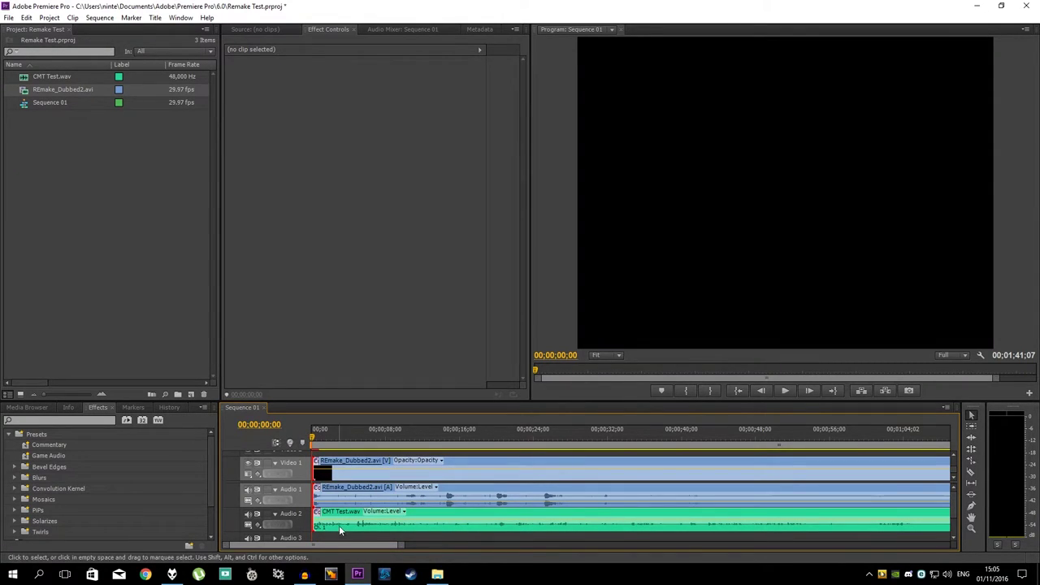
Step: Shorten the opening transitions on Video 1, Audio 1 and Audio 2, setting the CMT Test.wav fade to 00;00;00;17
{"action": "left_click_drag", "start_coordinate": [398, 543], "coordinate": [354, 541]}
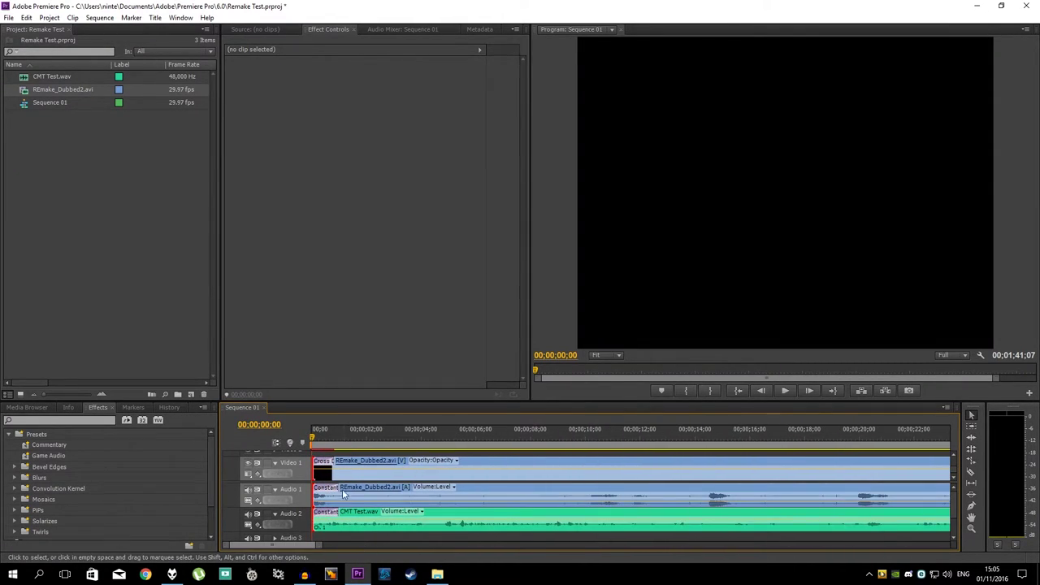
{"action": "left_click_drag", "start_coordinate": [337, 488], "coordinate": [329, 490]}
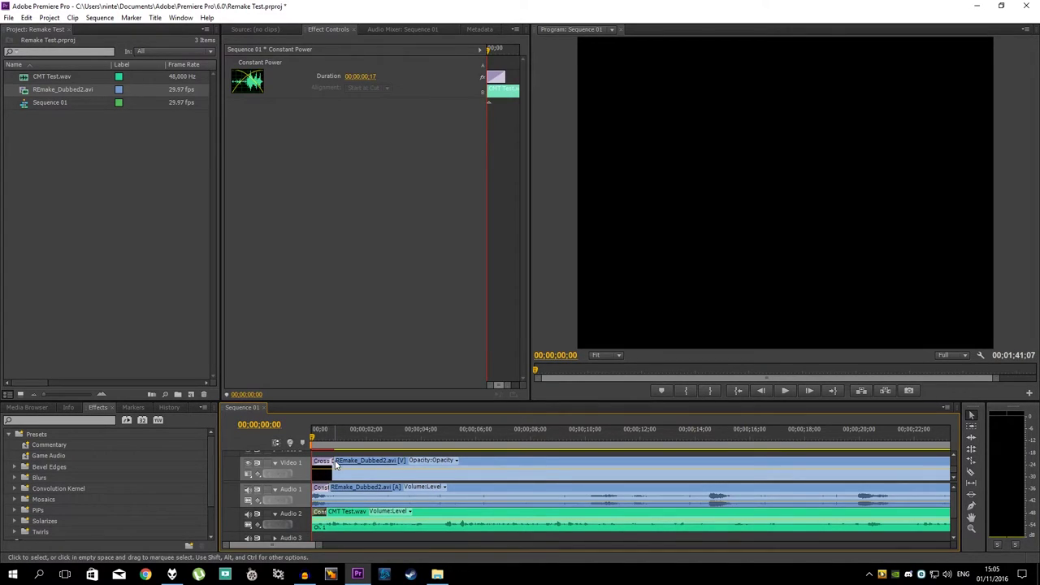
{"action": "key", "text": "space"}
{"action": "left_click", "coordinate": [323, 461]}
{"action": "left_click", "coordinate": [398, 463]}
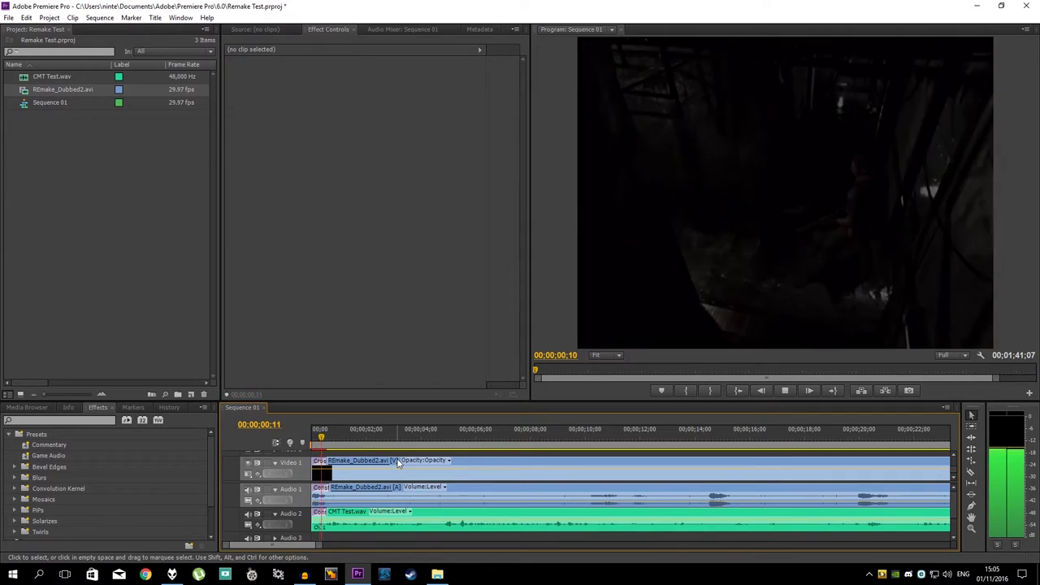
Step: Play the first seconds of the sequence to check the picture and audio fade-ins
{"action": "key", "text": "space"}
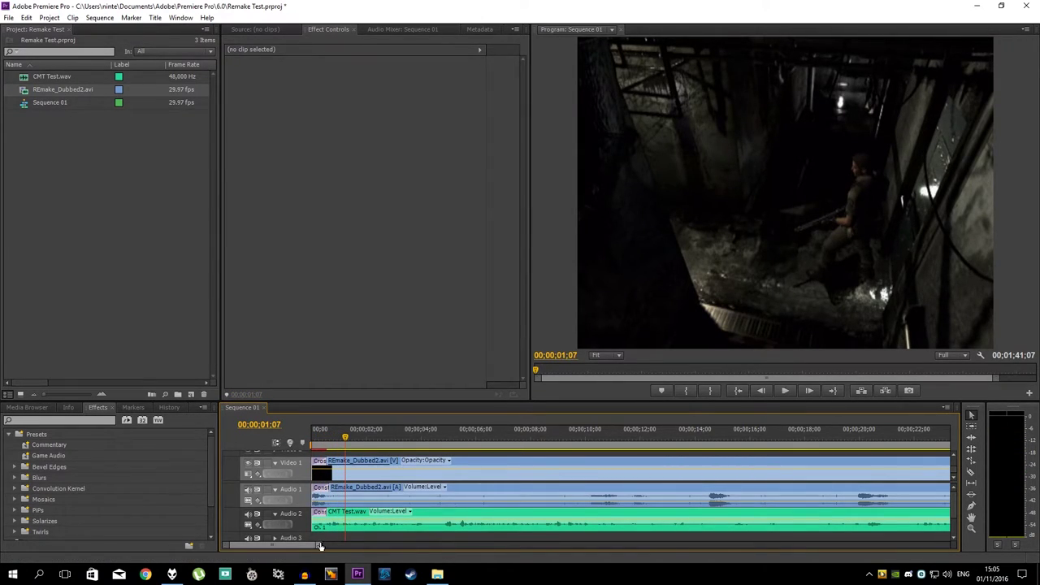
{"action": "key", "text": "space"}
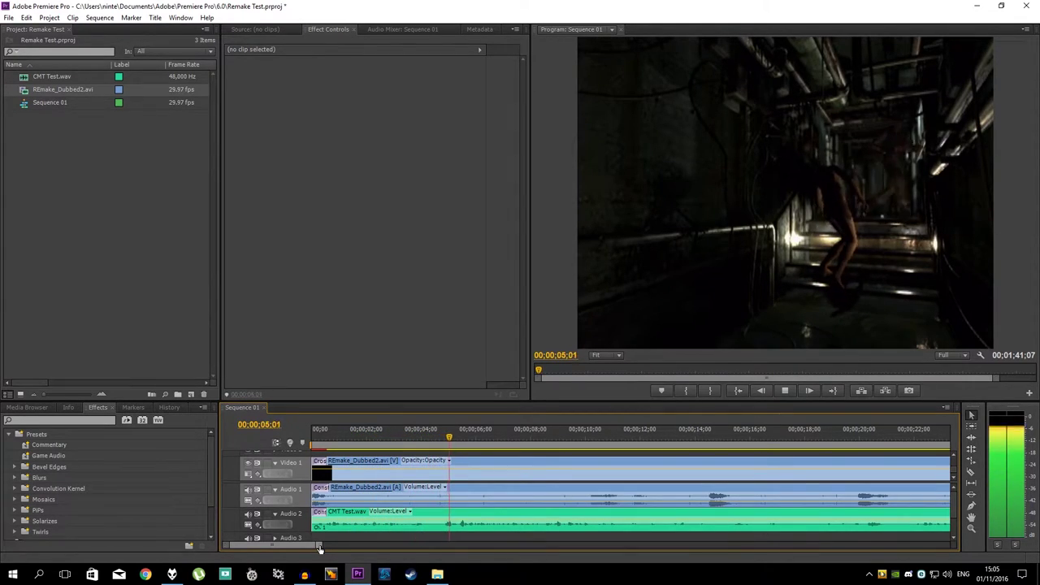
{"action": "key", "text": "space"}
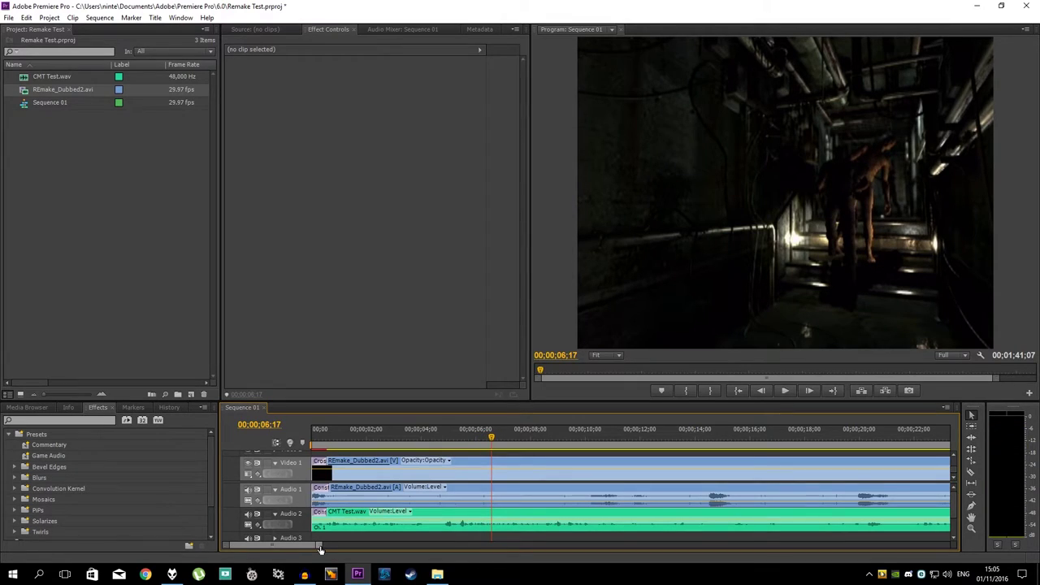
Step: Review the footage from 00;00;24;27 onward, park the playhead at 00;00;34;12 in the corridor scene, and activate the Razor tool
{"action": "left_click_drag", "start_coordinate": [320, 546], "coordinate": [443, 546]}
{"action": "left_click", "coordinate": [526, 430]}
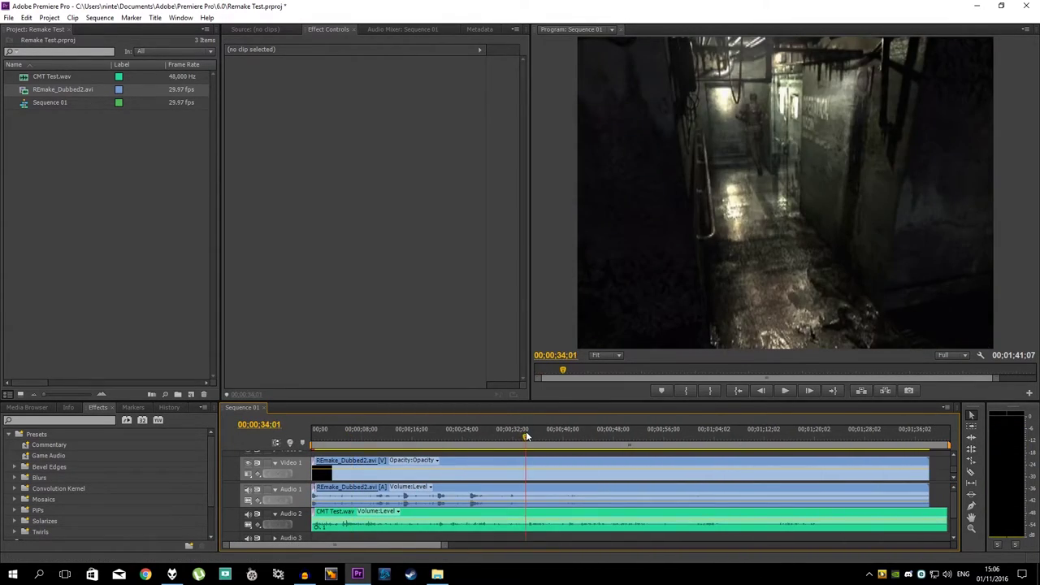
{"action": "left_click_drag", "start_coordinate": [479, 438], "coordinate": [468, 433]}
{"action": "key", "text": "space"}
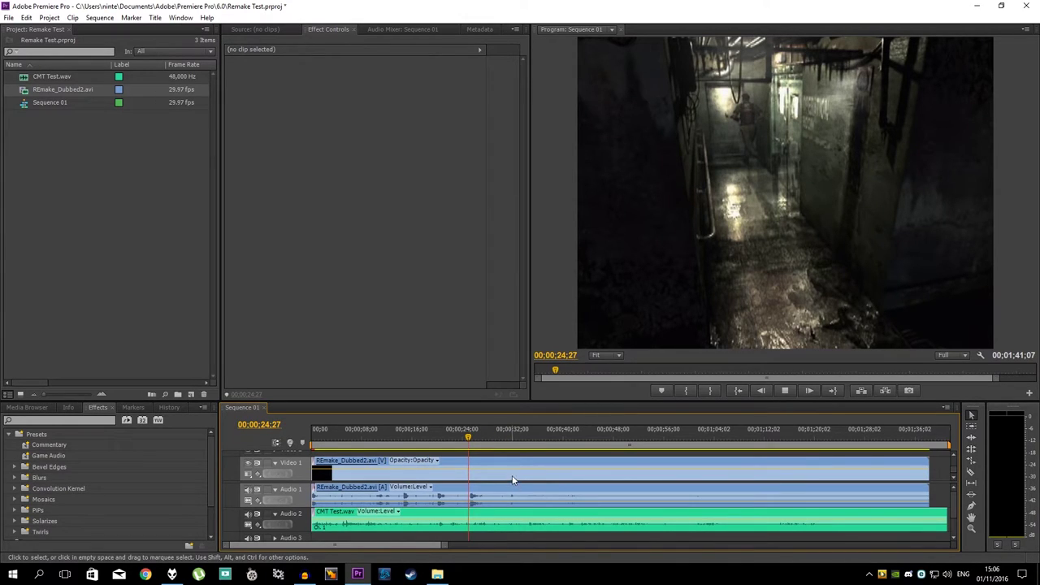
{"action": "scroll", "coordinate": [517, 465], "scroll_direction": "up", "scroll_amount": 3, "text": "alt"}
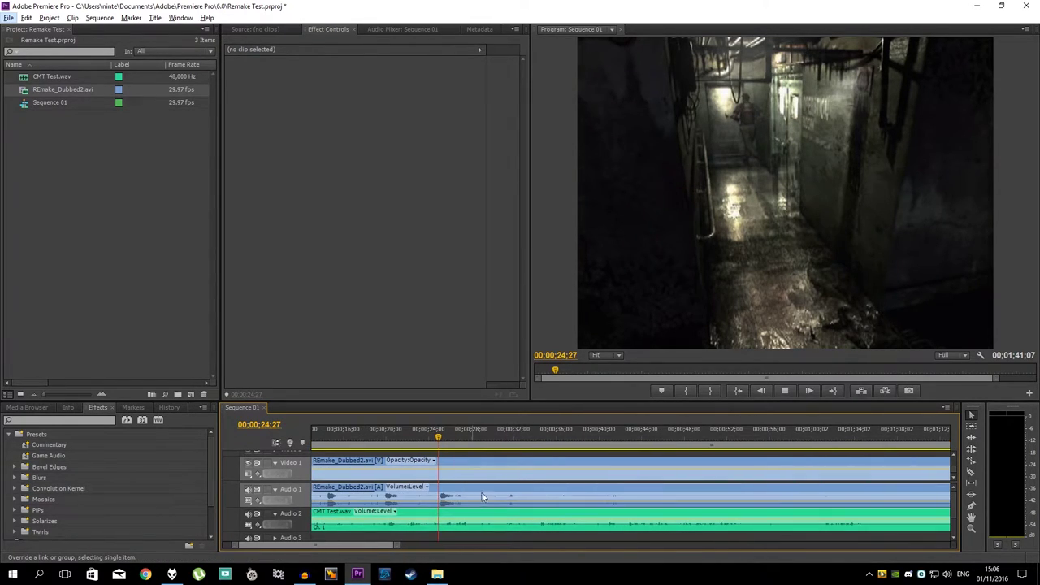
{"action": "key", "text": "space"}
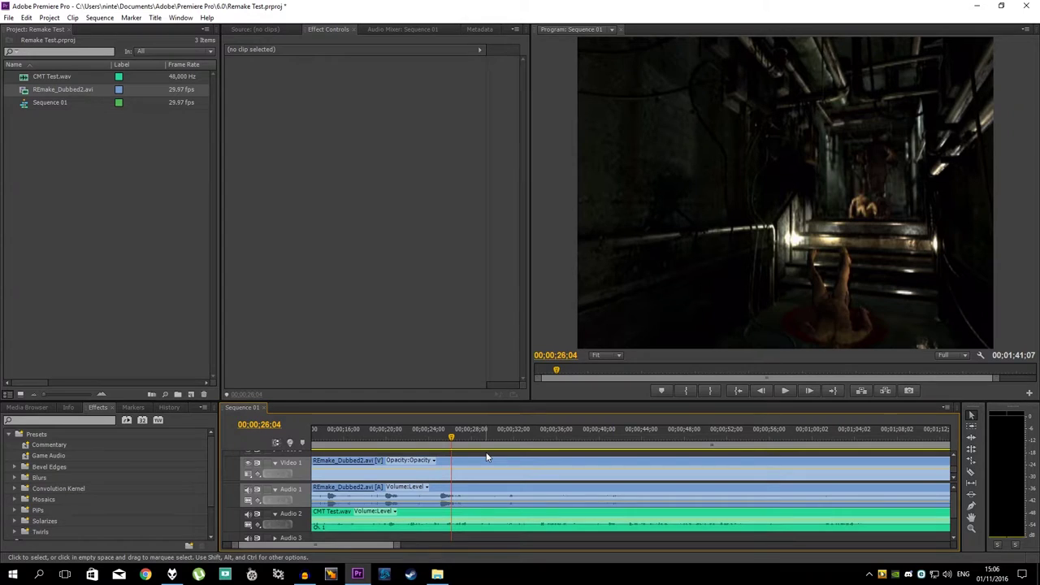
{"action": "left_click", "coordinate": [501, 438]}
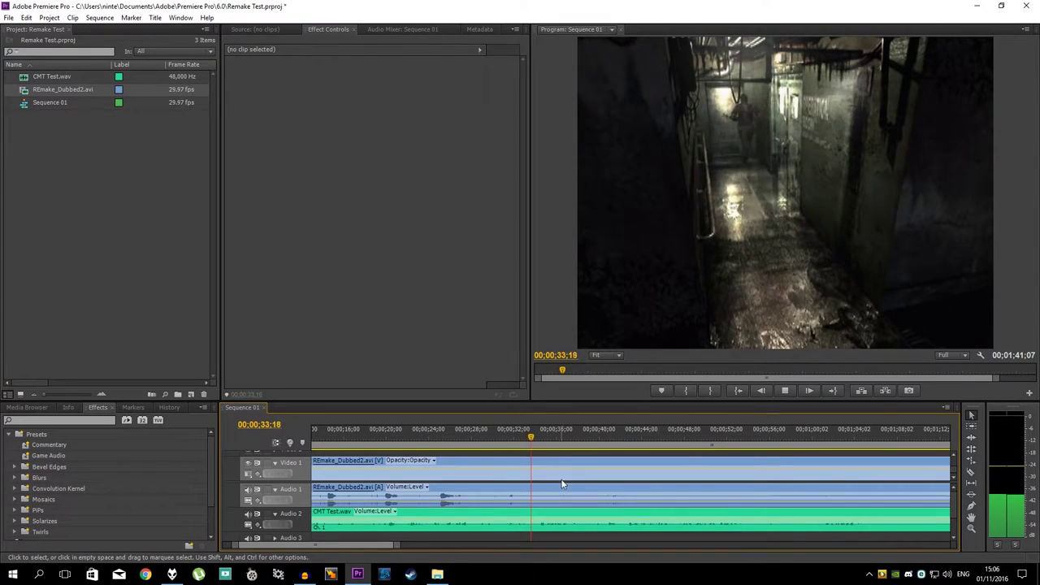
{"action": "left_click", "coordinate": [541, 439]}
{"action": "left_click_drag", "start_coordinate": [541, 439], "coordinate": [538, 441]}
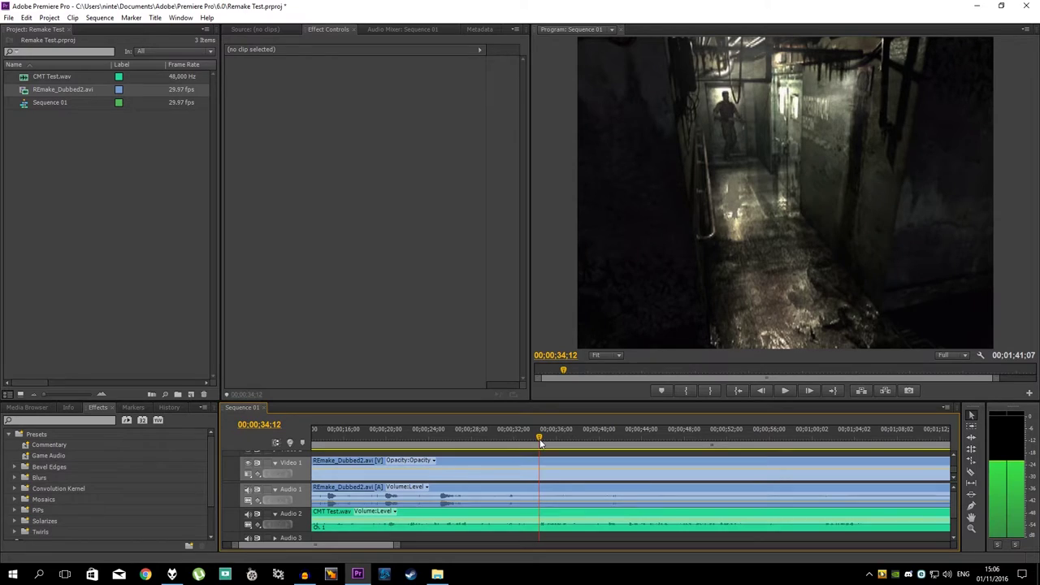
{"action": "key", "text": "c"}
{"action": "left_click", "coordinate": [540, 520]}
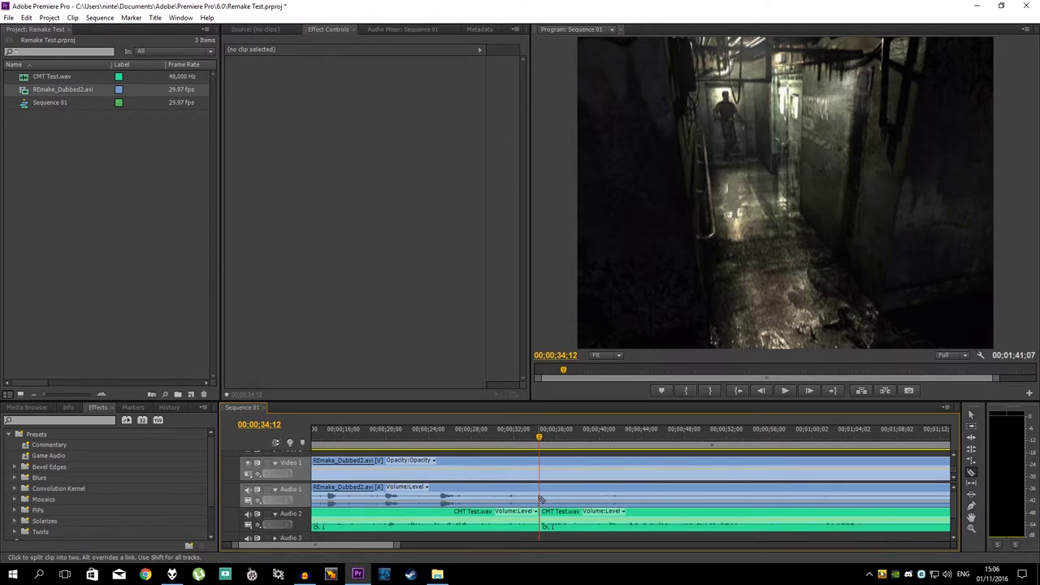
{"action": "left_click", "coordinate": [541, 479]}
{"action": "key", "text": "ctrl+z"}
{"action": "key", "text": "ctrl+z"}
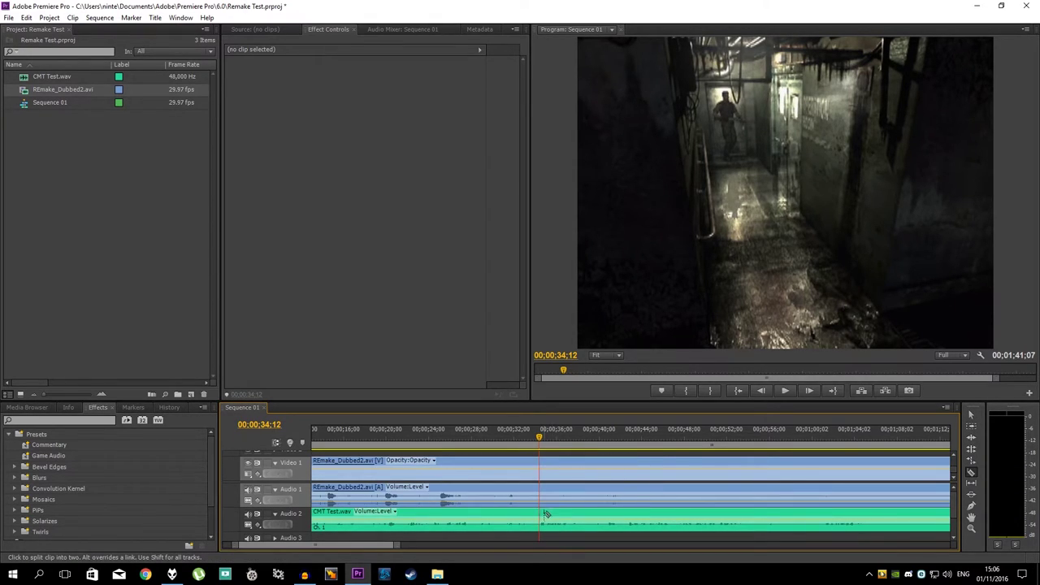
Step: Split the video clip and both audio tracks at 00;00;34;12 and delete all segments after the cut
{"action": "left_click", "coordinate": [541, 516]}
{"action": "left_click", "coordinate": [540, 491]}
{"action": "key", "text": "v"}
{"action": "left_click", "coordinate": [552, 503]}
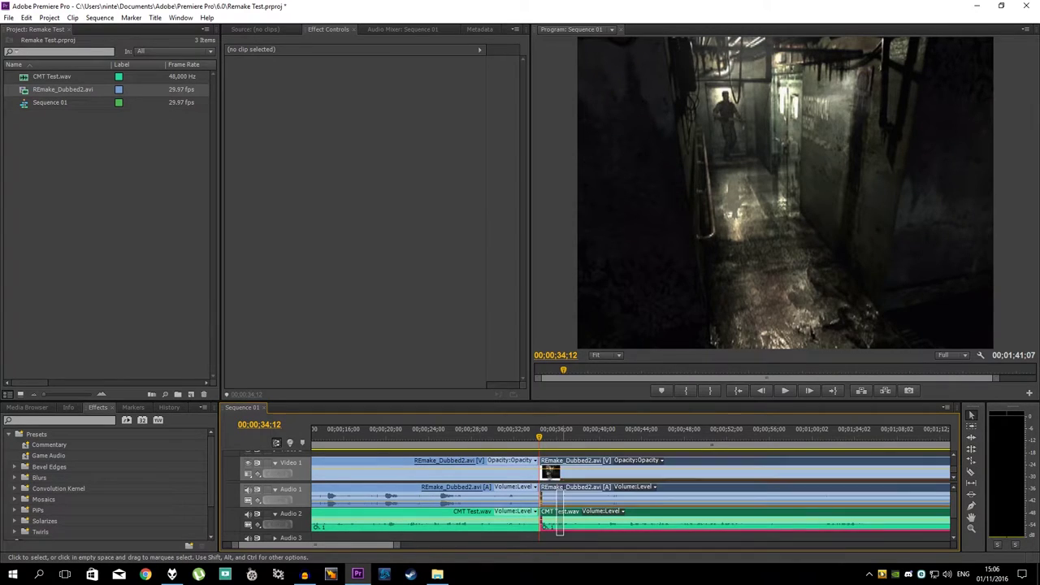
{"action": "key", "text": "Delete"}
Step: Apply the default transitions to the ending edges of all three tracks and play the ending from 00;00;31;18
{"action": "right_click", "coordinate": [538, 477]}
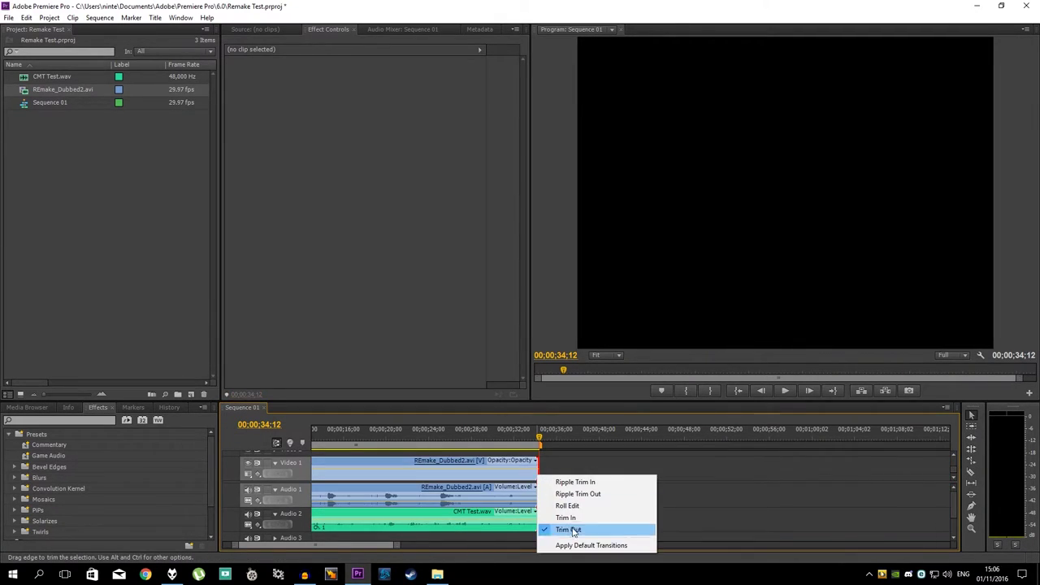
{"action": "left_click", "coordinate": [575, 545]}
{"action": "left_click", "coordinate": [510, 434]}
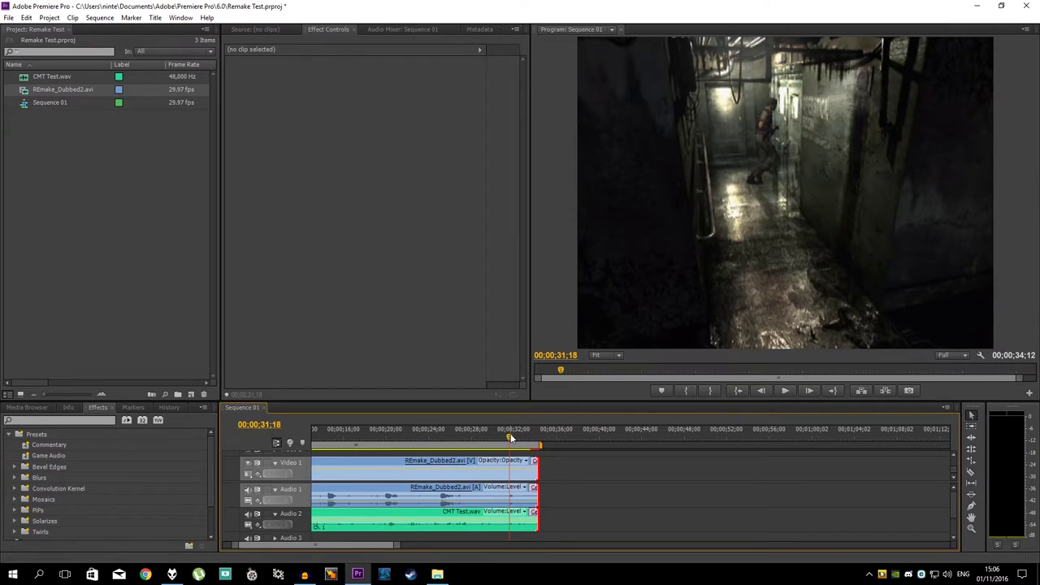
{"action": "key", "text": "space"}
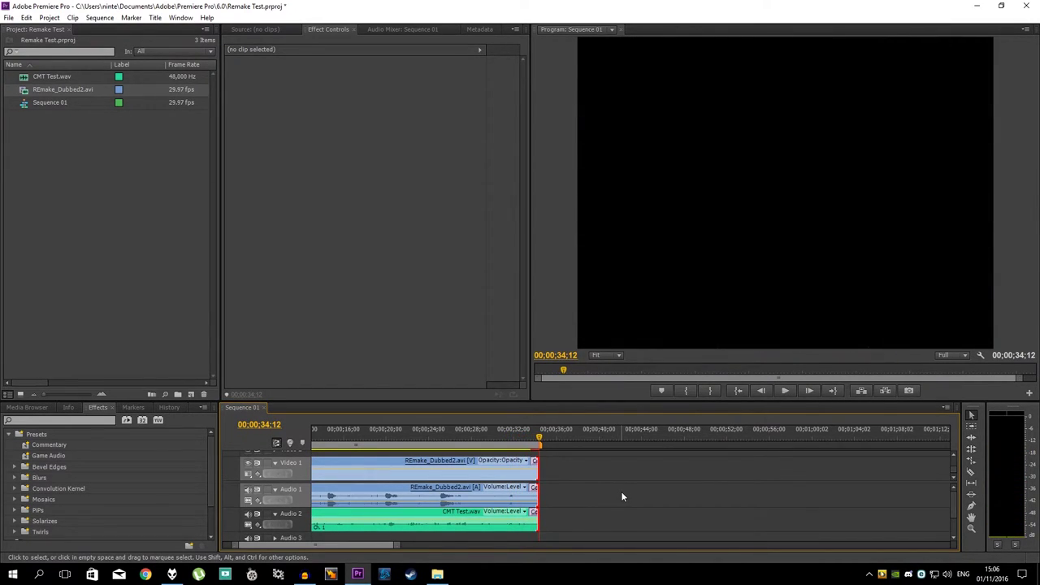
Step: Replay the closing fade from 00;00;33;08 and scrub back through the shortened sequence to review it
{"action": "left_click_drag", "start_coordinate": [335, 545], "coordinate": [322, 544]}
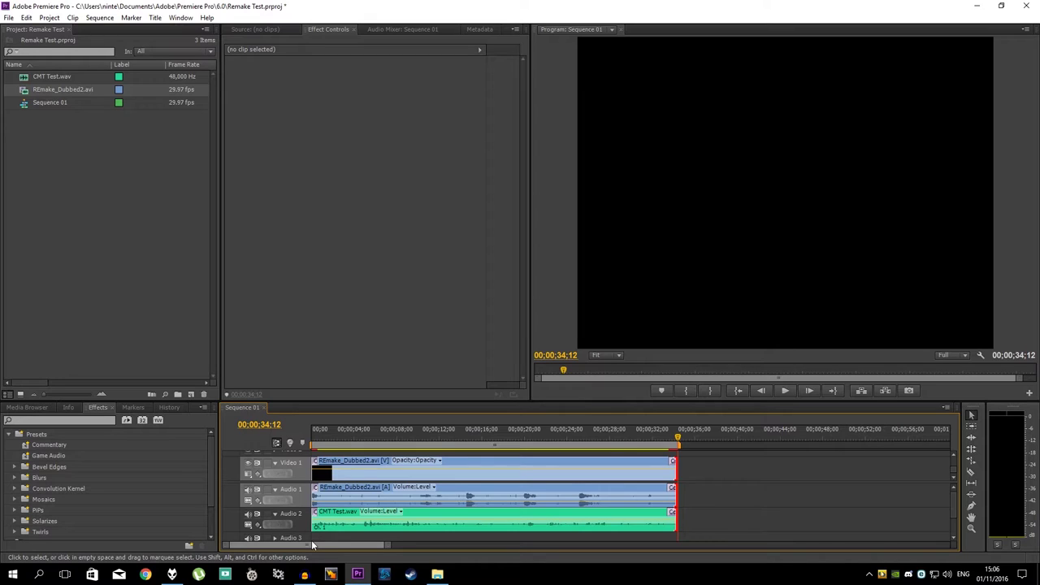
{"action": "left_click_drag", "start_coordinate": [685, 443], "coordinate": [667, 439]}
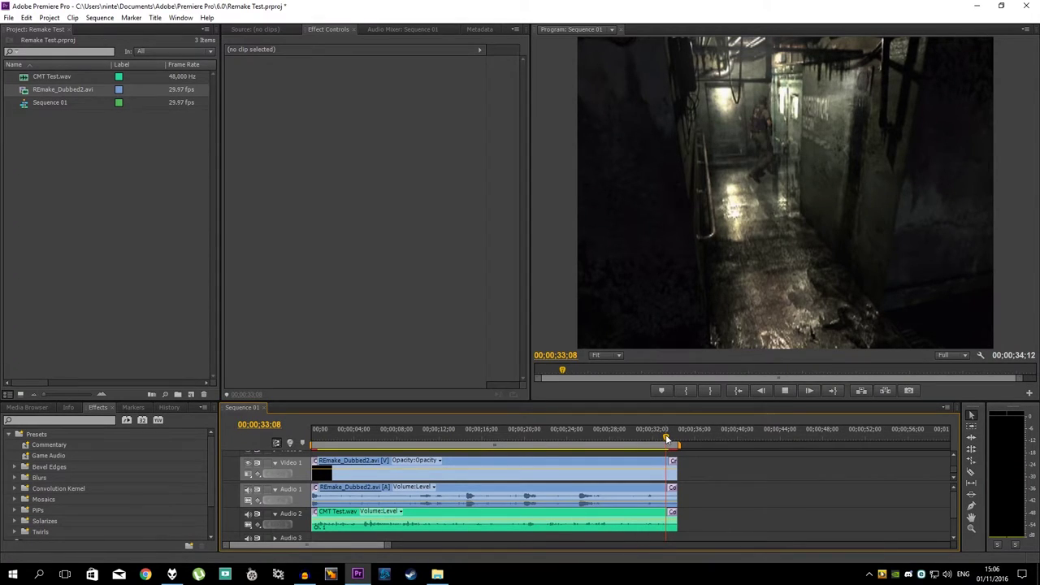
{"action": "key", "text": "space"}
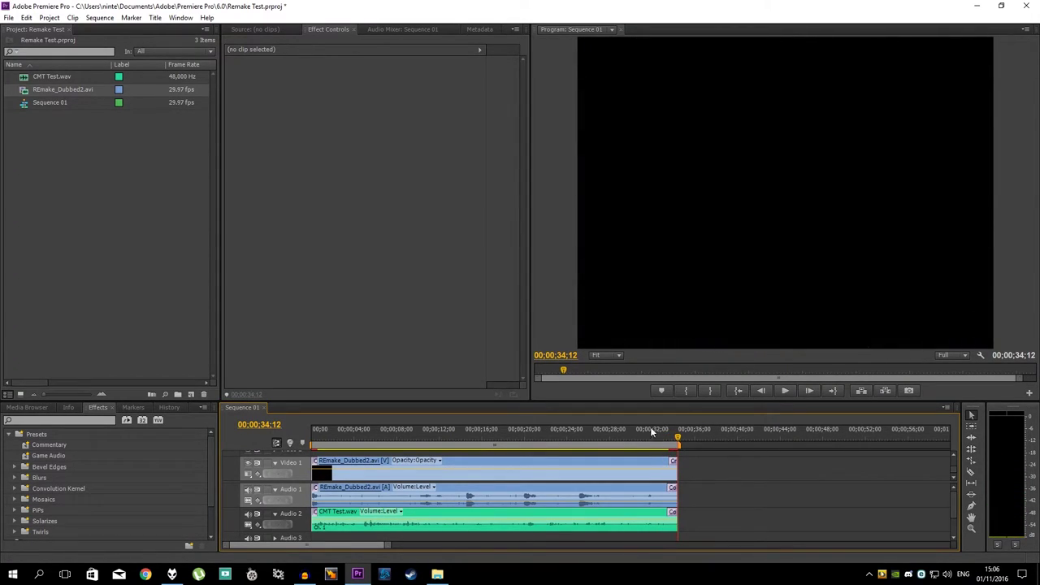
{"action": "left_click", "coordinate": [604, 435]}
{"action": "left_click", "coordinate": [669, 433]}
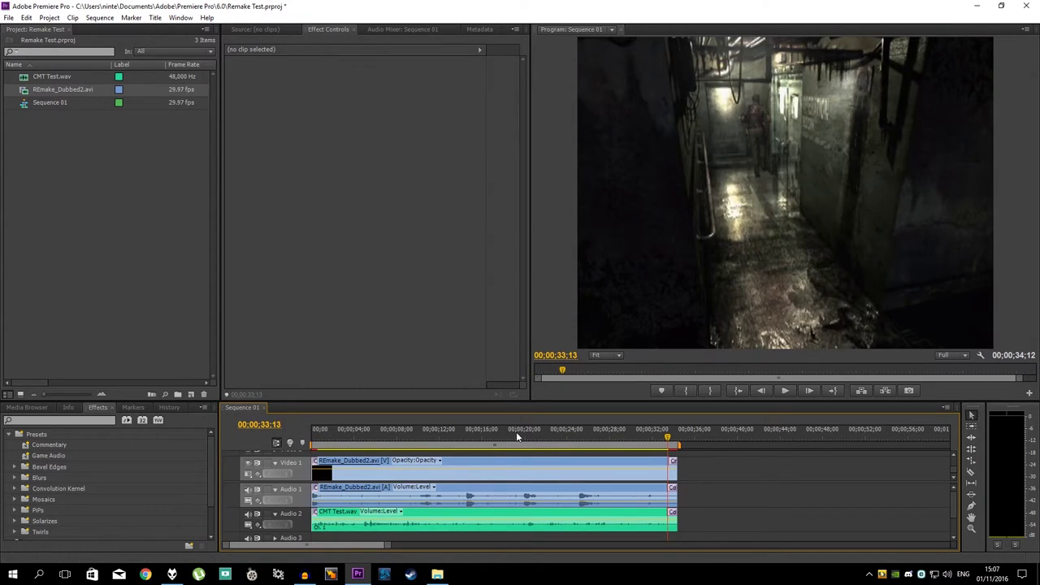
{"action": "left_click_drag", "start_coordinate": [517, 433], "coordinate": [504, 434]}
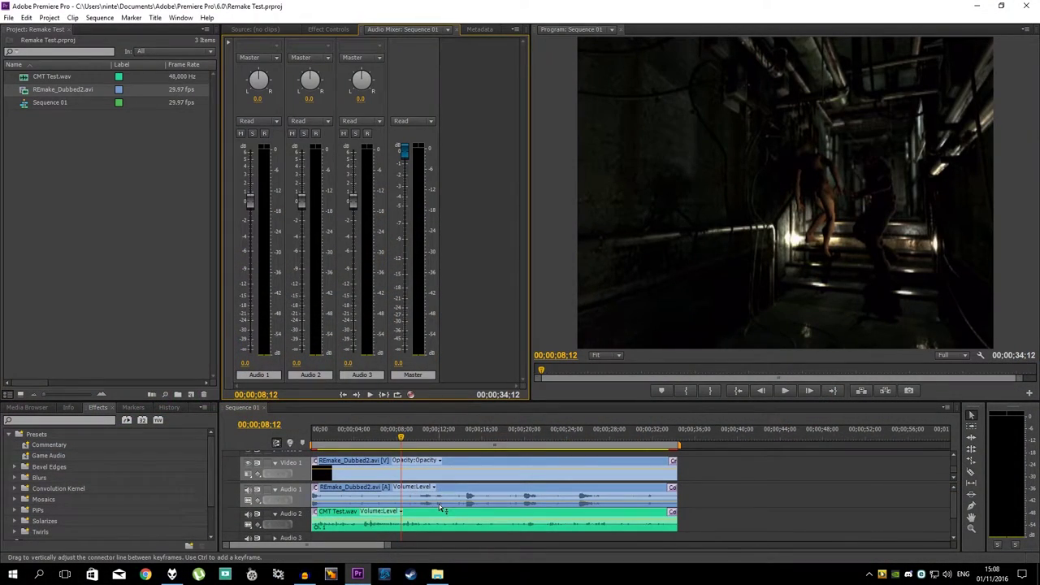
Step: Select the CMT Test.wav commentary clip and set its Volume Level to 0.0 dB in its effect controls
{"action": "left_click_drag", "start_coordinate": [442, 512], "coordinate": [446, 526]}
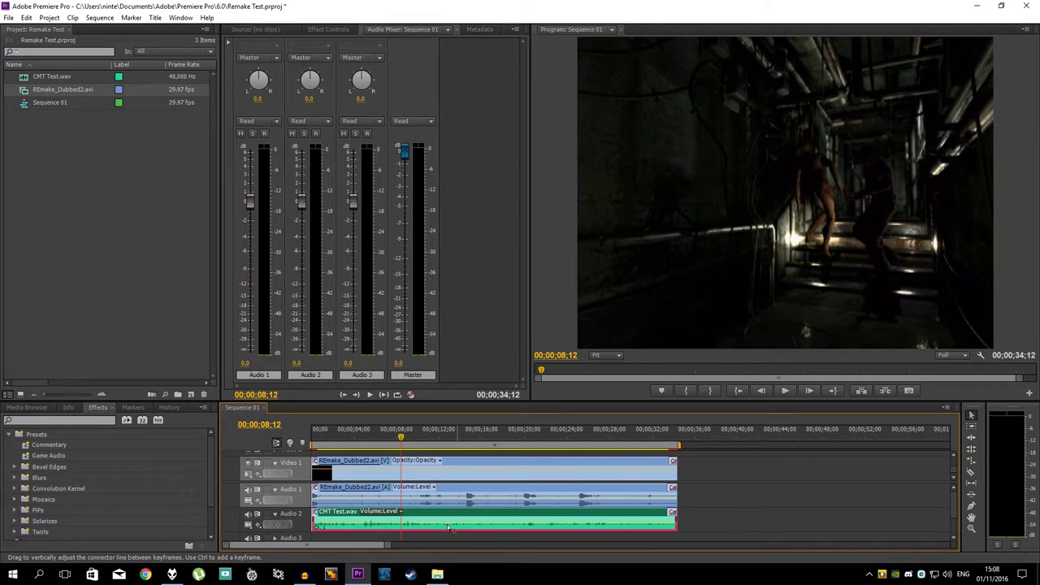
{"action": "left_click", "coordinate": [329, 29]}
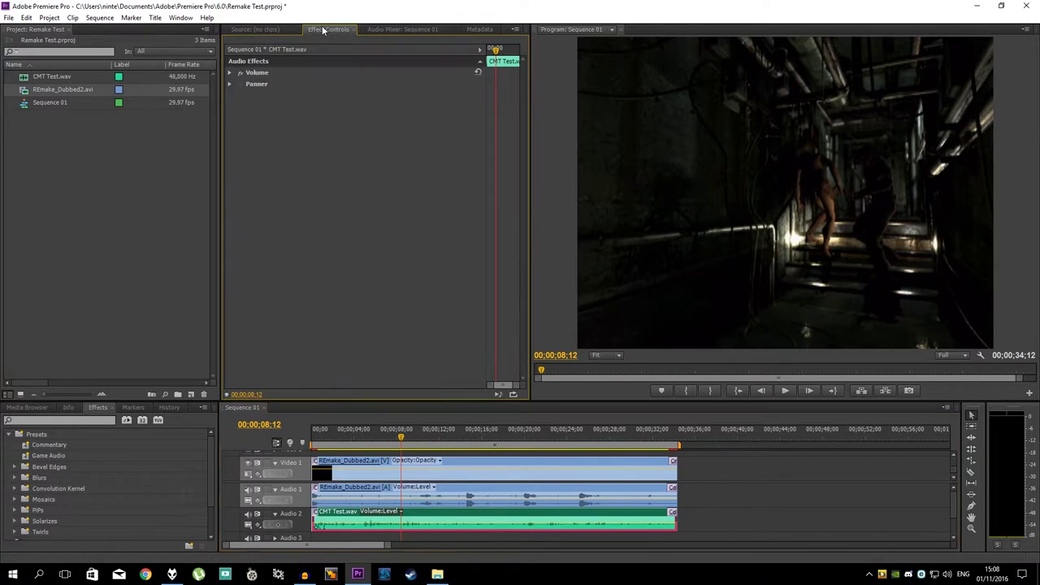
{"action": "left_click", "coordinate": [230, 73]}
{"action": "left_click", "coordinate": [358, 96]}
{"action": "type", "text": "0.0 dB"}
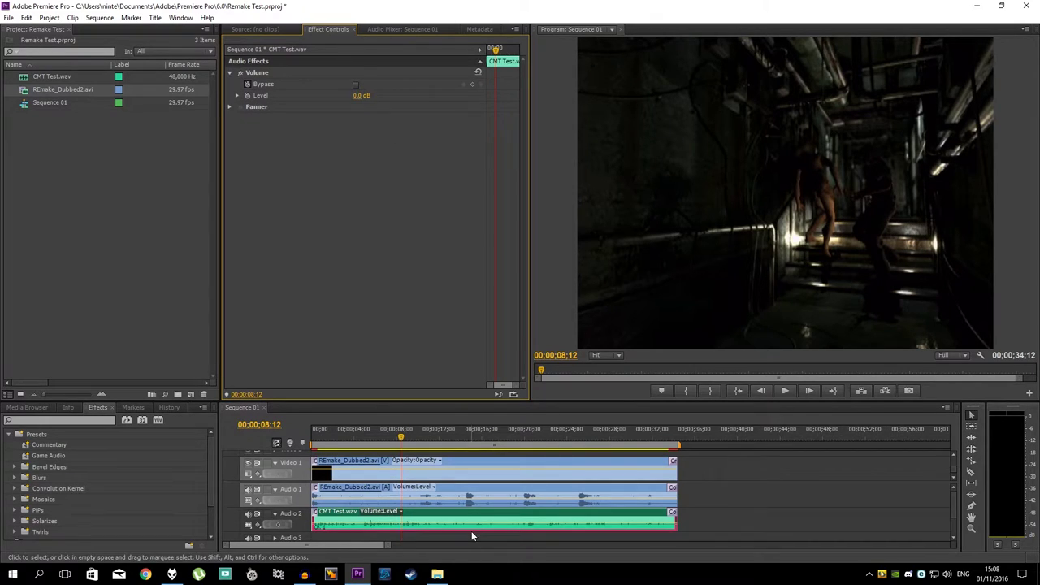
Step: Play from 00;00;14;12 to judge the commentary against the game audio, and move the playhead back to 00;00;13;04
{"action": "left_click", "coordinate": [465, 439]}
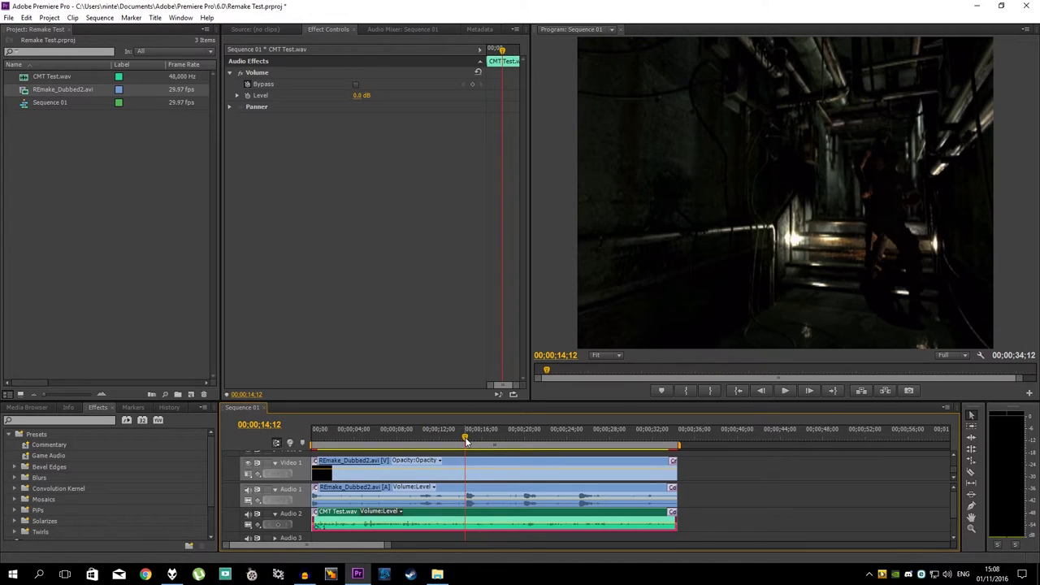
{"action": "key", "text": "space"}
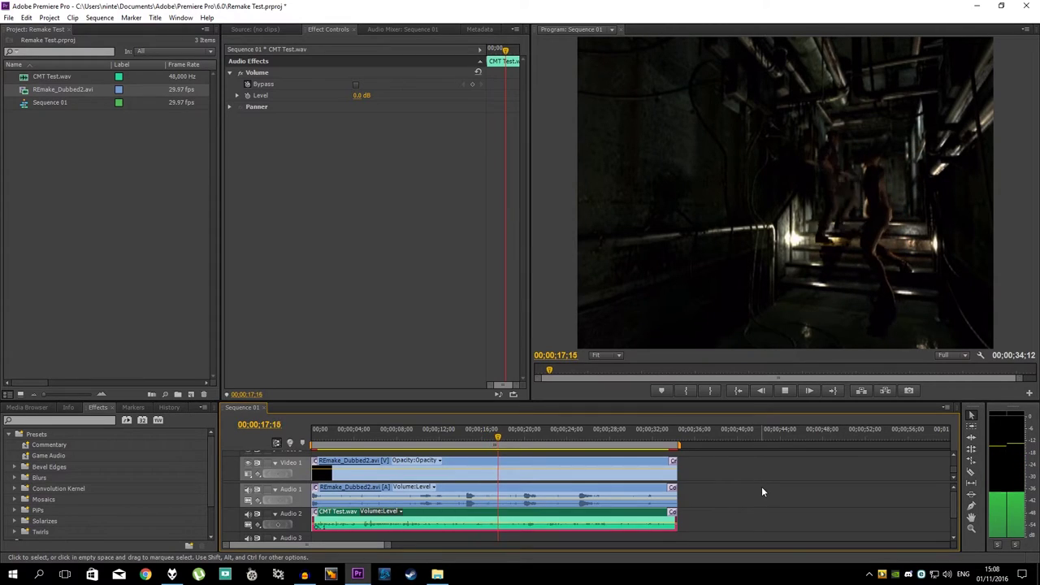
{"action": "key", "text": "space"}
{"action": "left_click", "coordinate": [451, 432]}
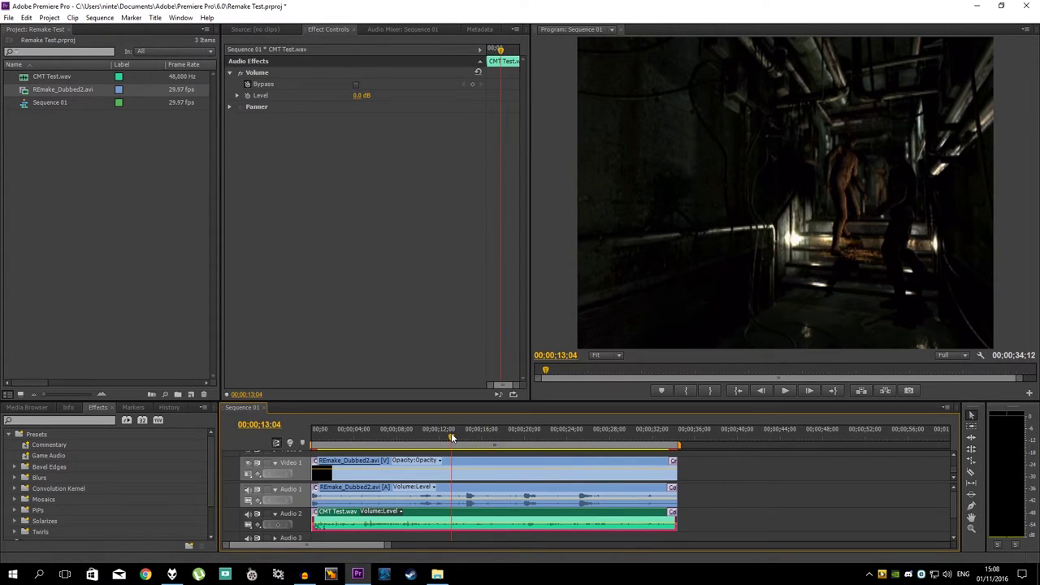
Step: Select the REmake_Dubbed2.avi clip, show the Audio Mixer, and play from 00;00;13;04 to compare the track levels
{"action": "left_click", "coordinate": [735, 513]}
{"action": "left_click", "coordinate": [464, 490]}
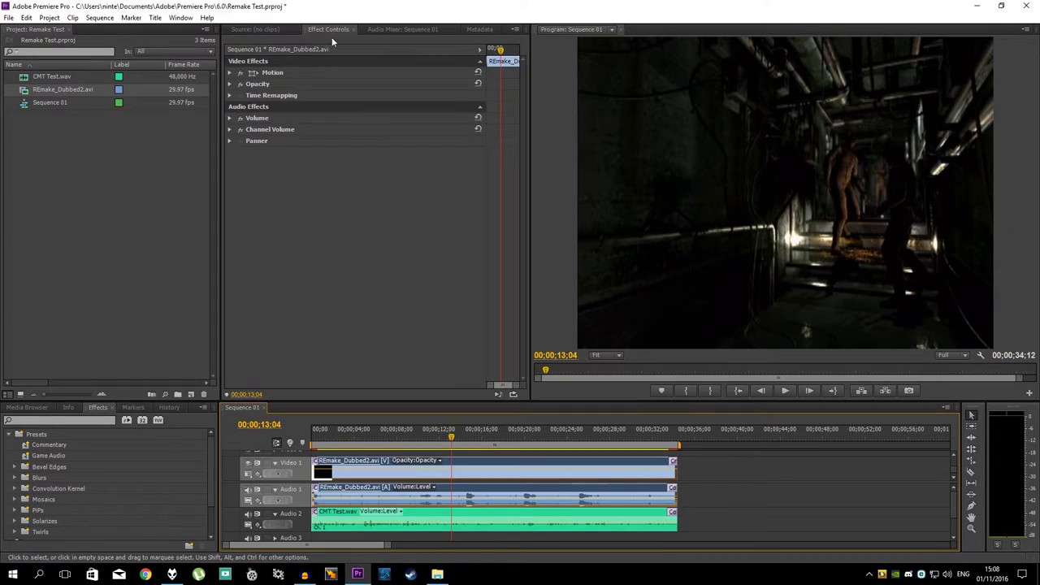
{"action": "left_click", "coordinate": [390, 29]}
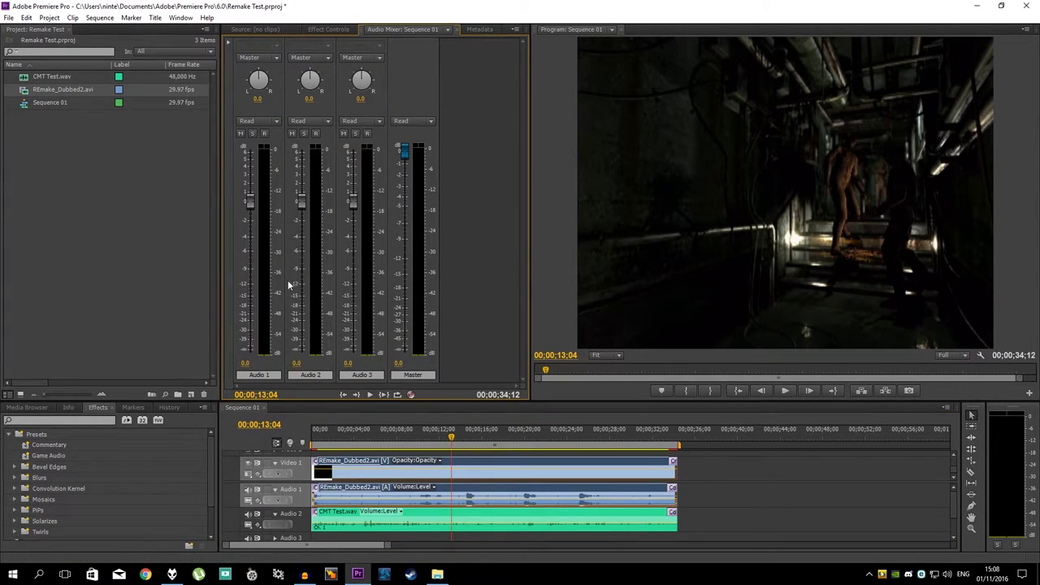
{"action": "key", "text": "space"}
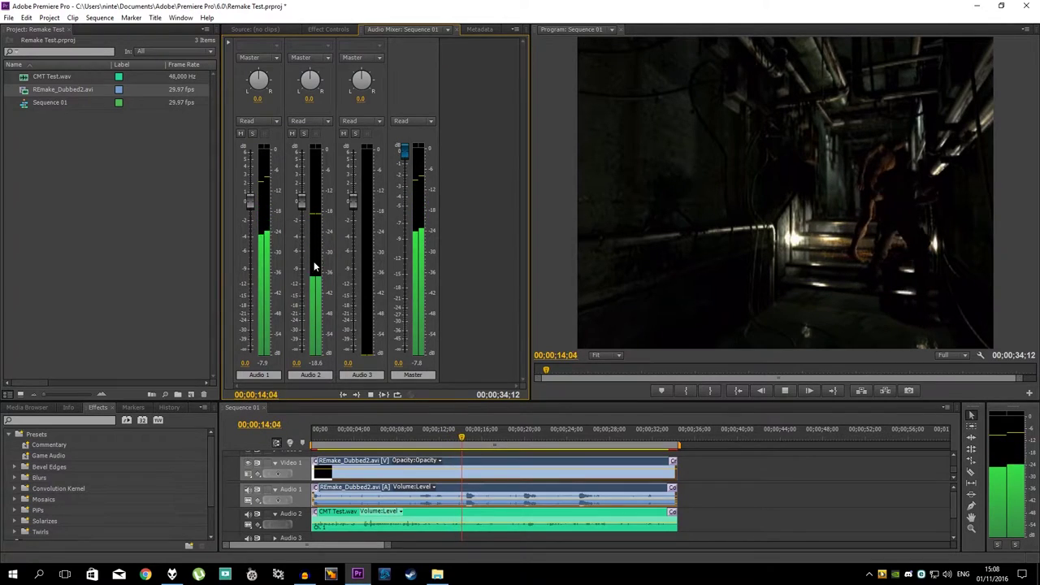
Step: Lower the Audio 1 track volume to -13.0 dB in the mixer, play the result, and move the playhead to 00;00;17;26
{"action": "key", "text": "space"}
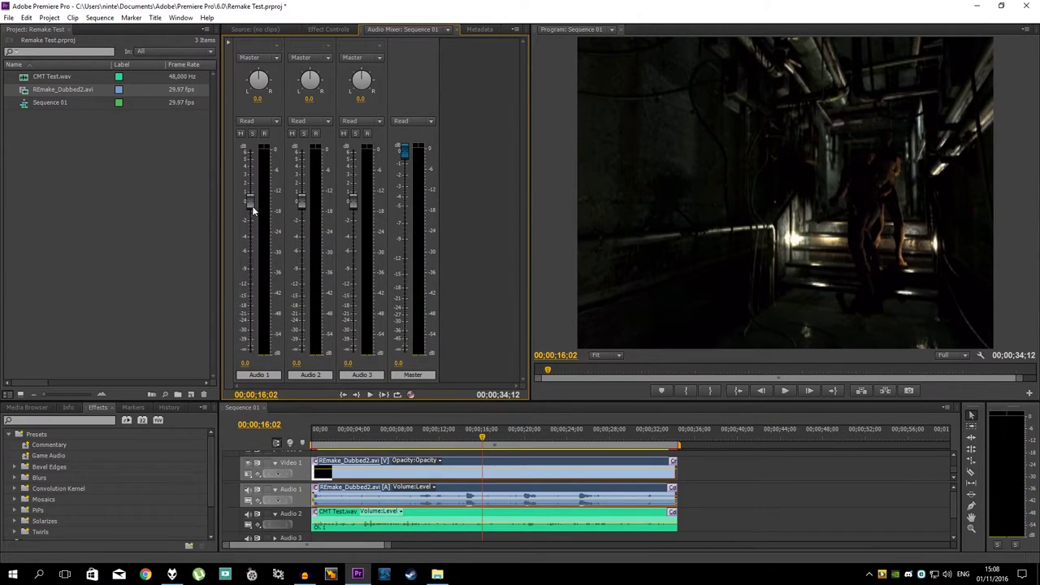
{"action": "left_click_drag", "start_coordinate": [251, 207], "coordinate": [249, 230]}
{"action": "key", "text": "space"}
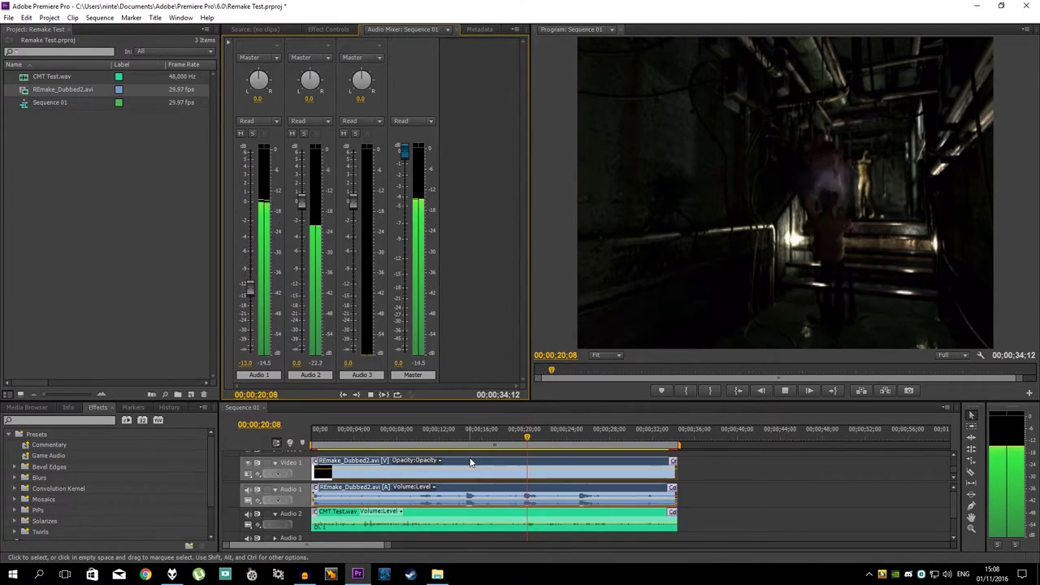
{"action": "left_click", "coordinate": [502, 439]}
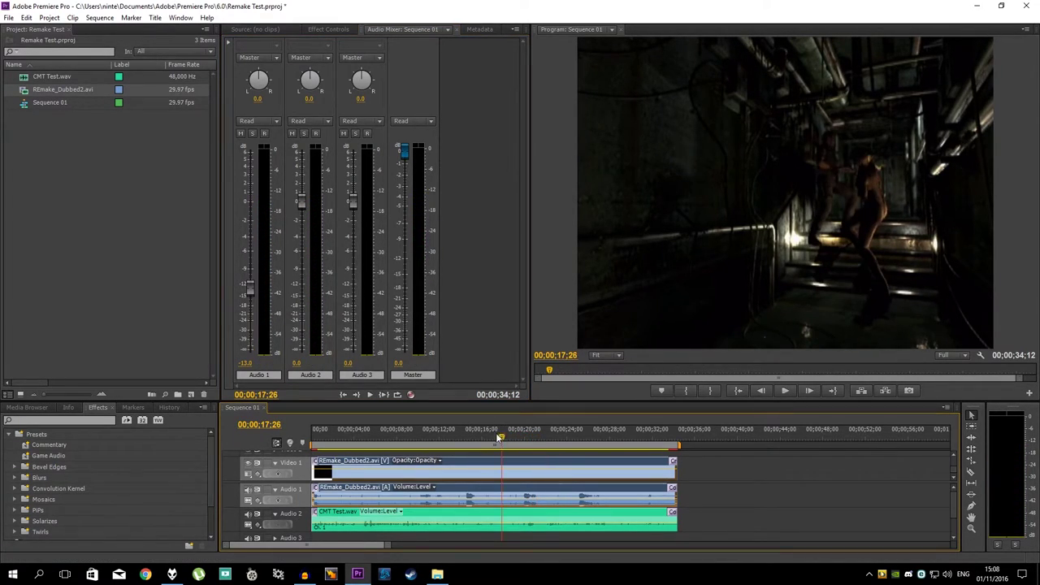
Step: Apply the Commentary preset to the CMT Test.wav clip, leaving only its DeClicker effect active, and show the DeClicker settings
{"action": "left_click", "coordinate": [329, 30]}
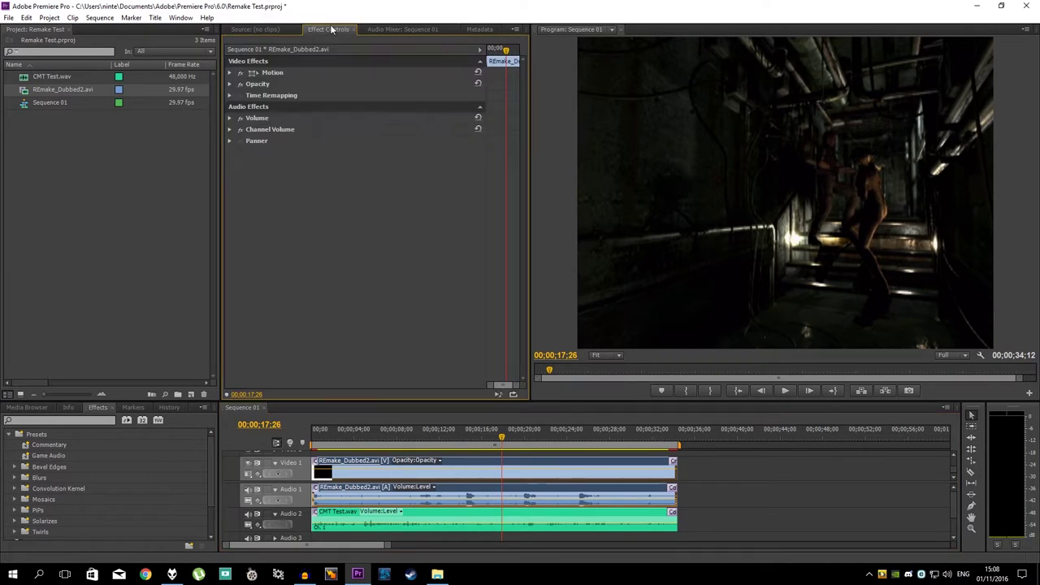
{"action": "left_click", "coordinate": [421, 516]}
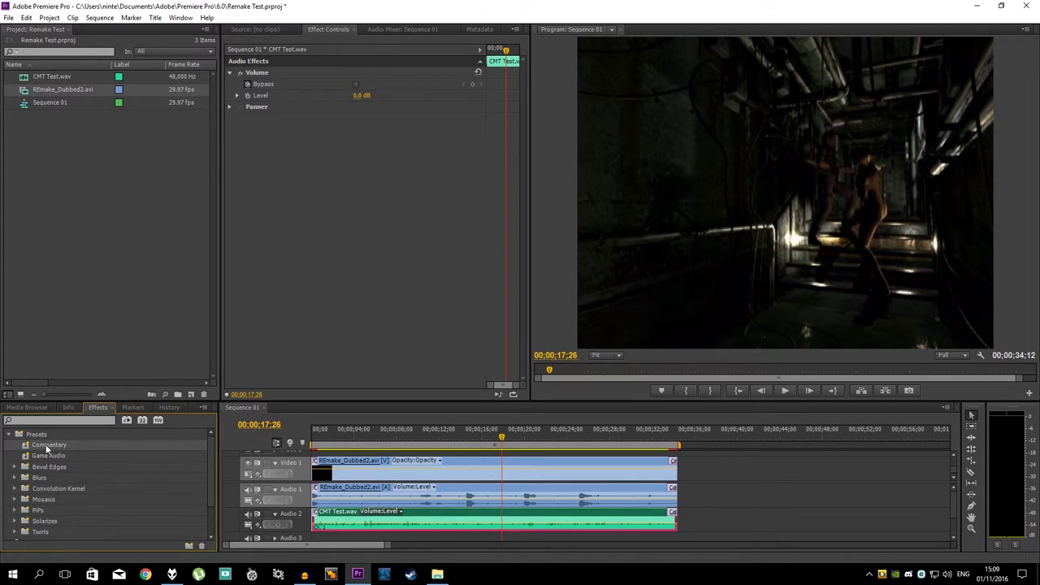
{"action": "left_click_drag", "start_coordinate": [46, 449], "coordinate": [341, 174]}
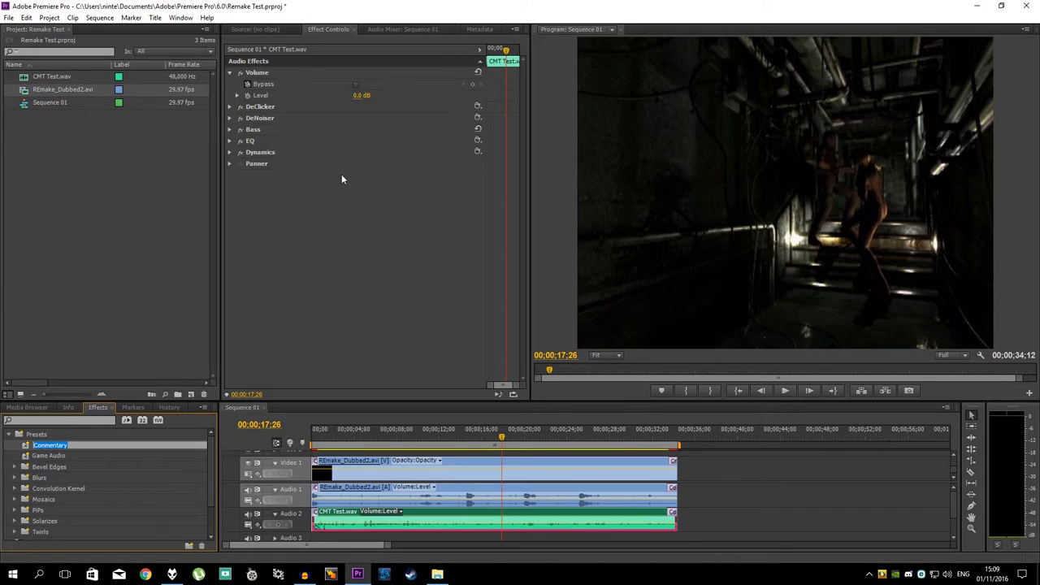
{"action": "left_click", "coordinate": [240, 141]}
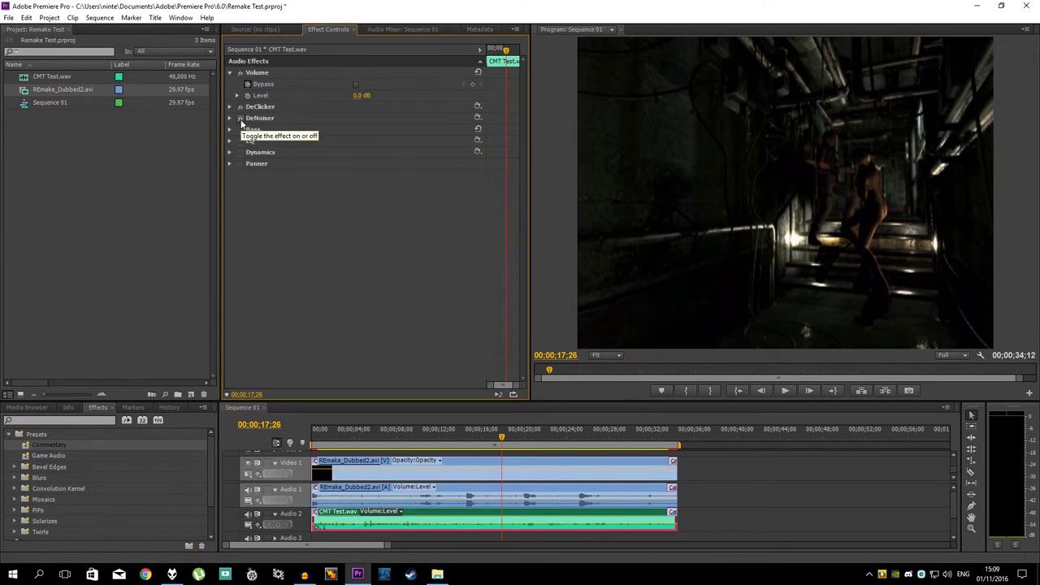
{"action": "left_click", "coordinate": [229, 107]}
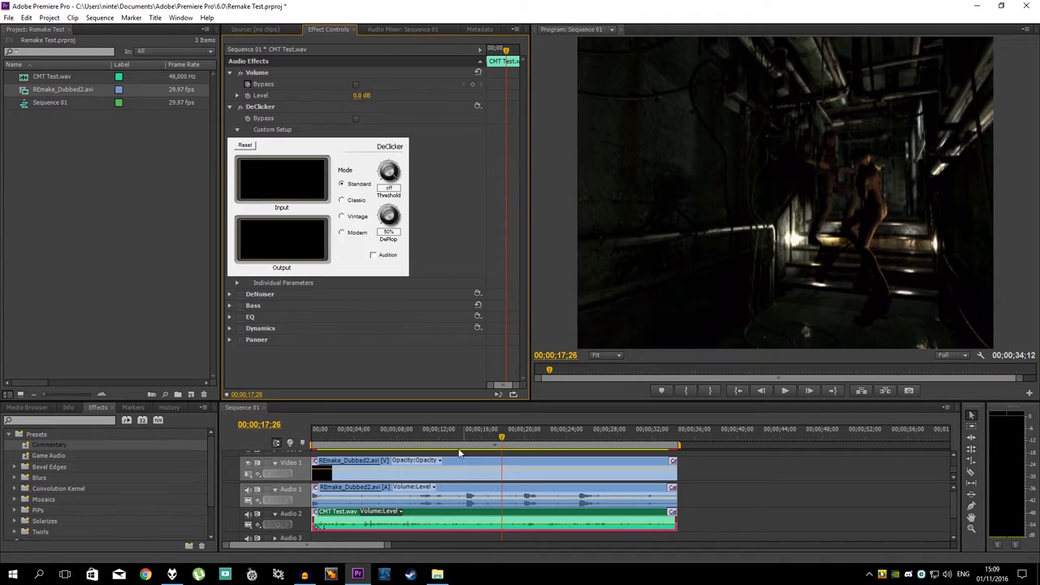
{"action": "left_click", "coordinate": [306, 575]}
{"action": "left_click", "coordinate": [306, 575]}
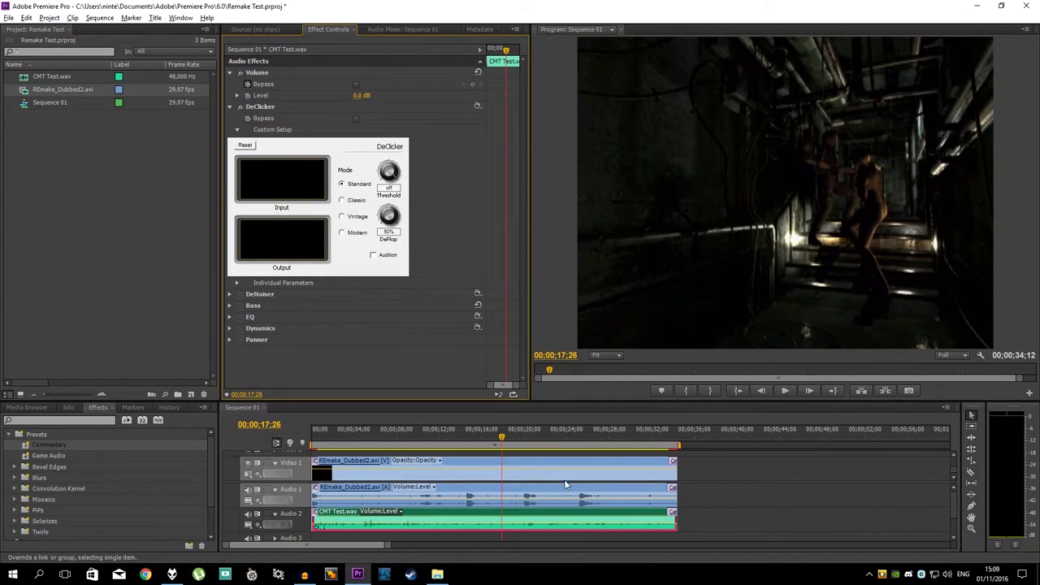
{"action": "key", "text": "alt+z"}
{"action": "key", "text": "alt+z"}
{"action": "left_click", "coordinate": [712, 518]}
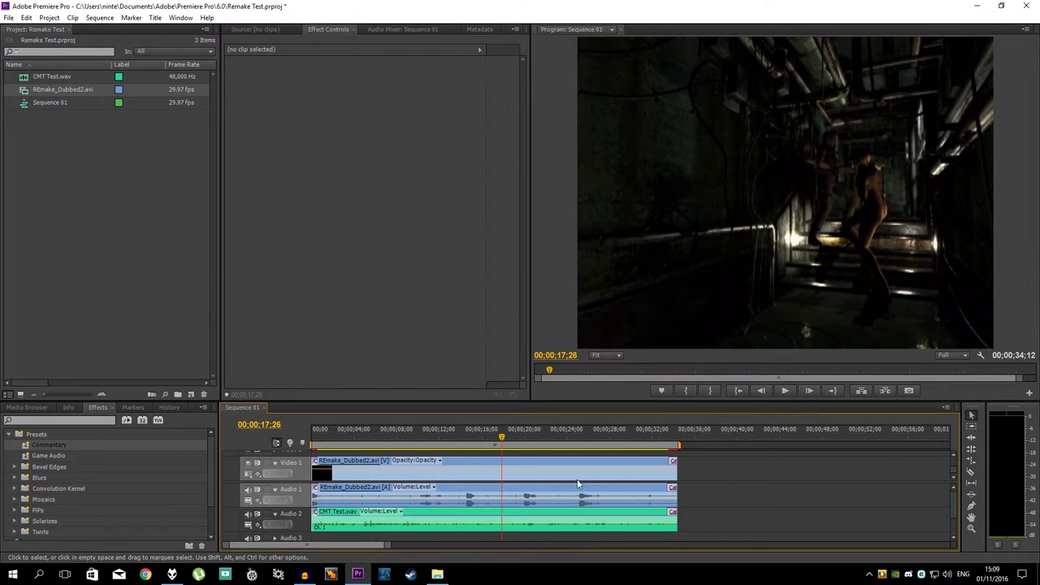
{"action": "left_click", "coordinate": [486, 515]}
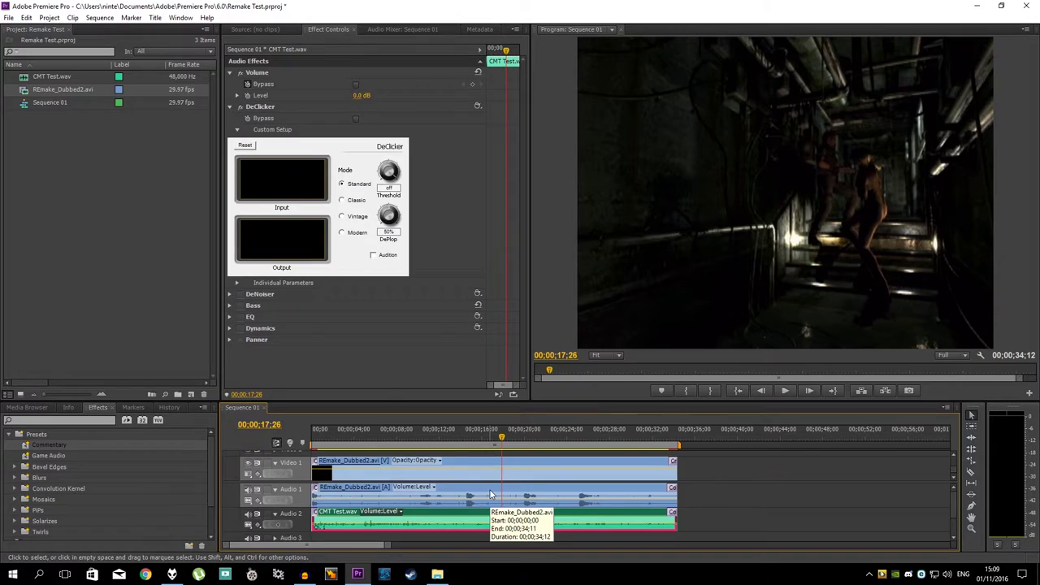
{"action": "left_click", "coordinate": [714, 503]}
{"action": "left_click", "coordinate": [530, 515]}
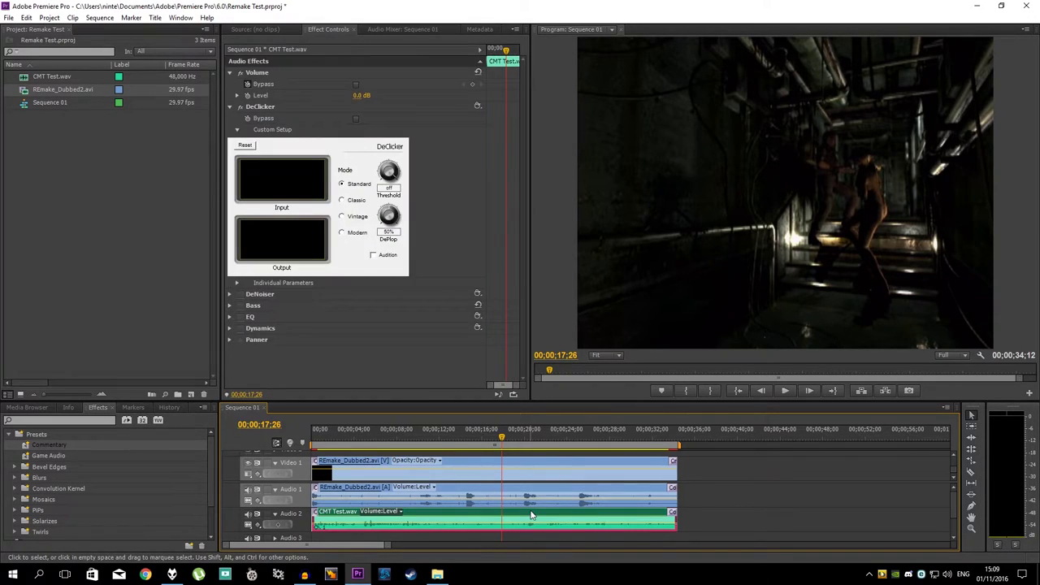
Step: Review the DeClicker's DePlop setting on the commentary clip and set the DeNoiser's Reduction to -6.0 dB
{"action": "left_click", "coordinate": [389, 233]}
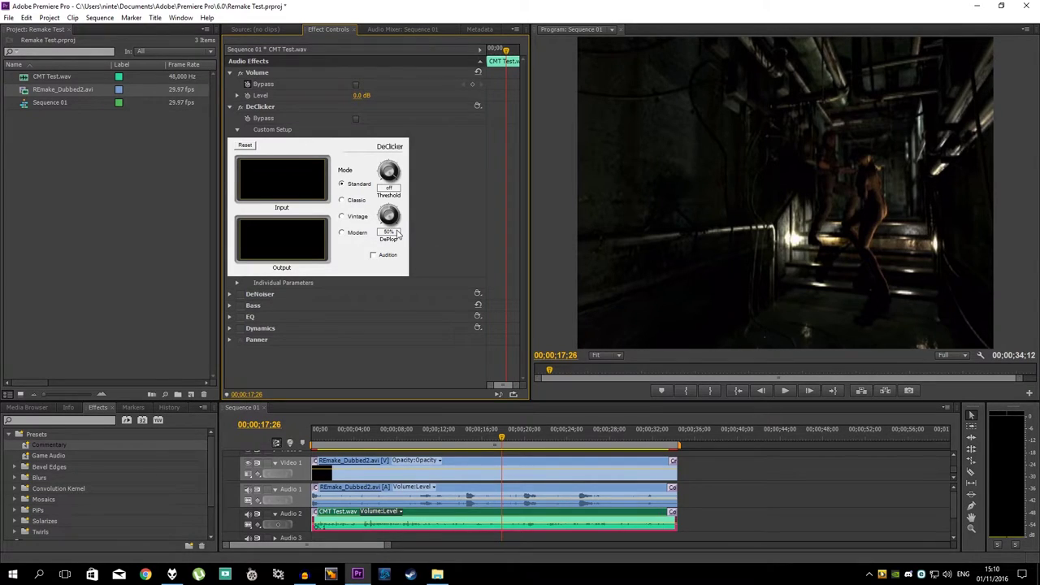
{"action": "left_click", "coordinate": [231, 108]}
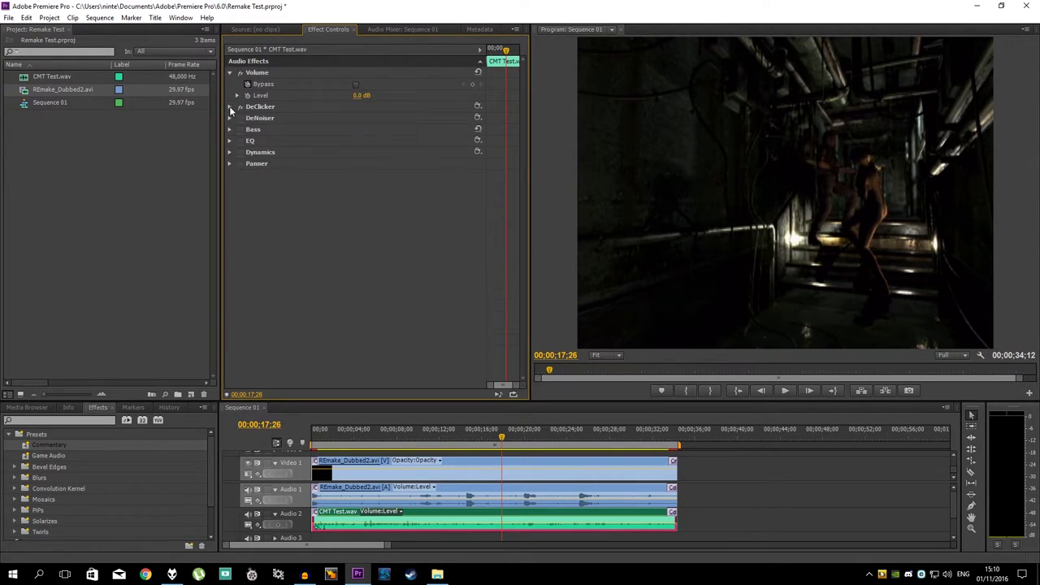
{"action": "left_click", "coordinate": [230, 119]}
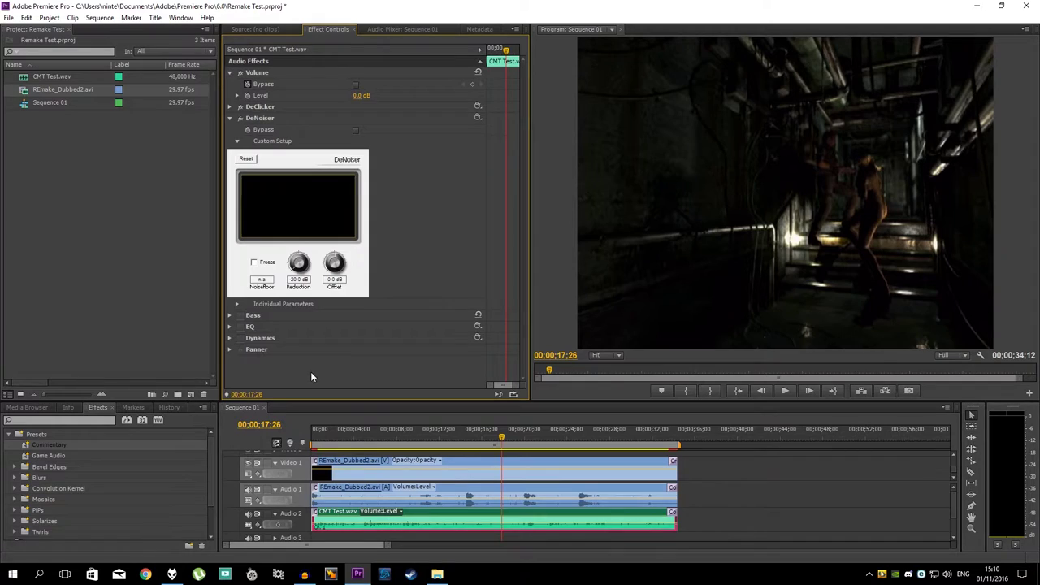
{"action": "left_click", "coordinate": [298, 278]}
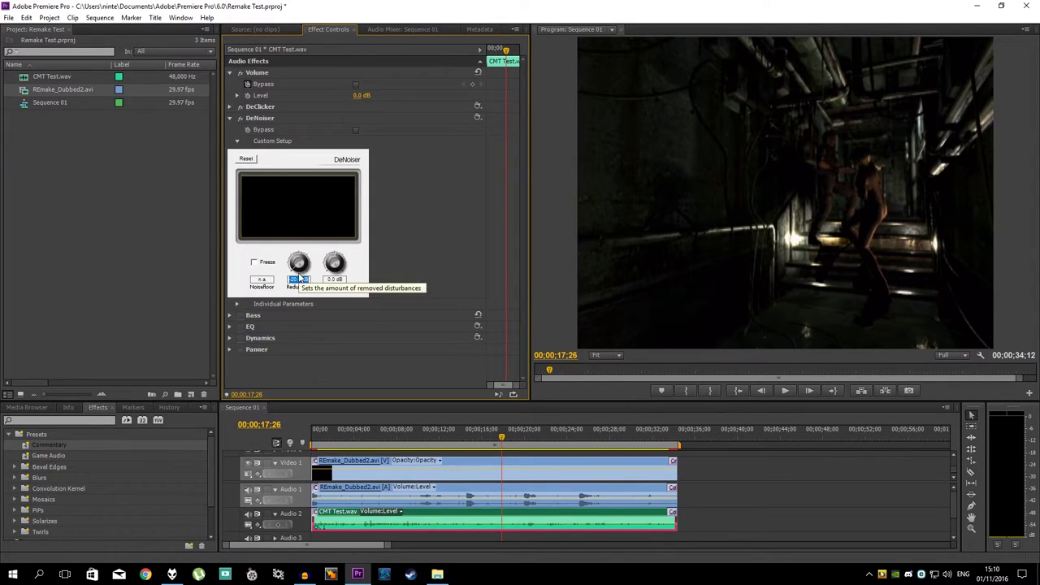
{"action": "left_click", "coordinate": [440, 255]}
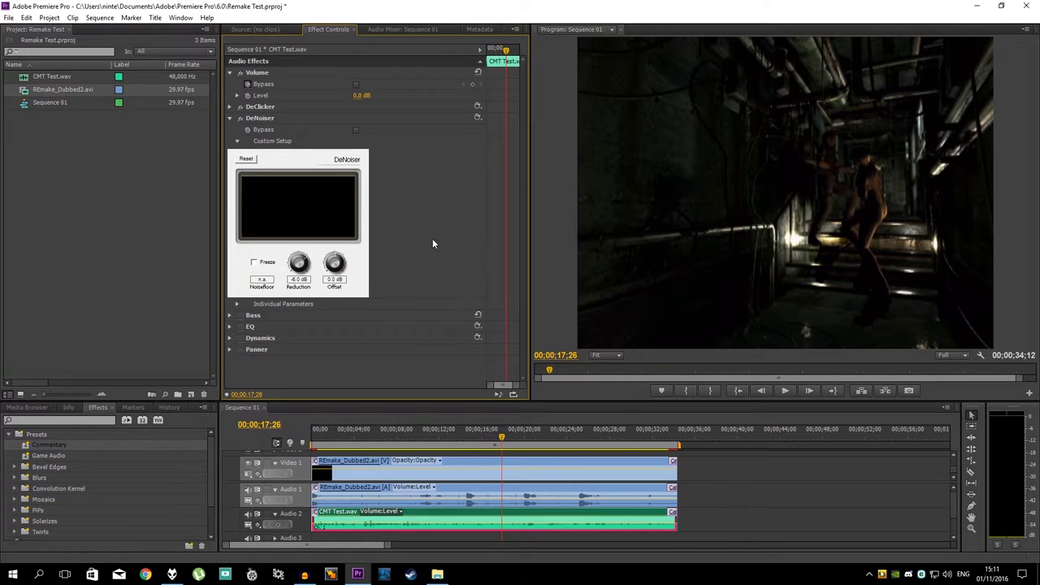
{"action": "left_click", "coordinate": [230, 119]}
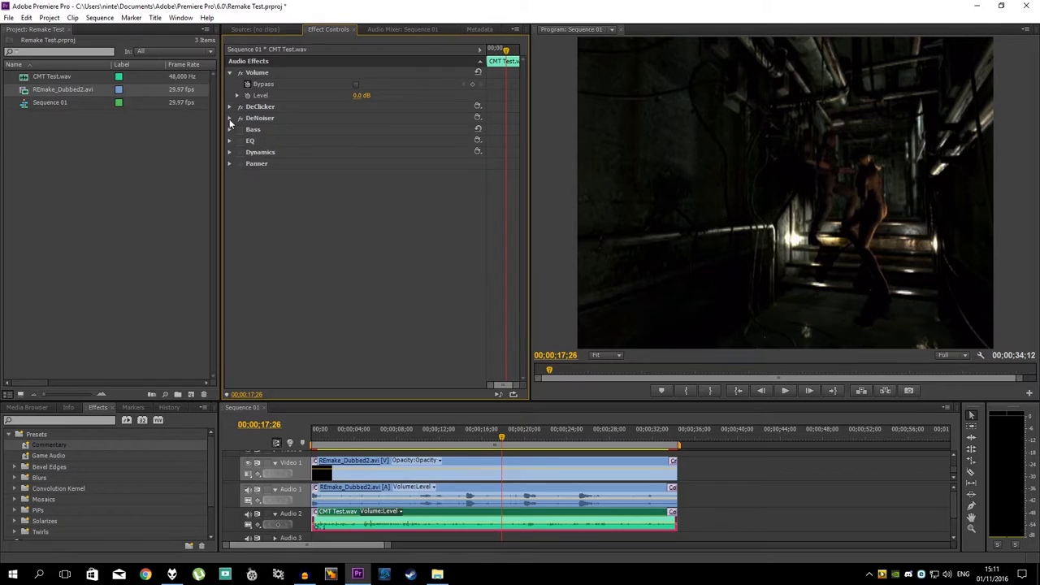
Step: Try a higher Bass Boost on the commentary clip and set it back to 3.0 dB
{"action": "left_click", "coordinate": [231, 129]}
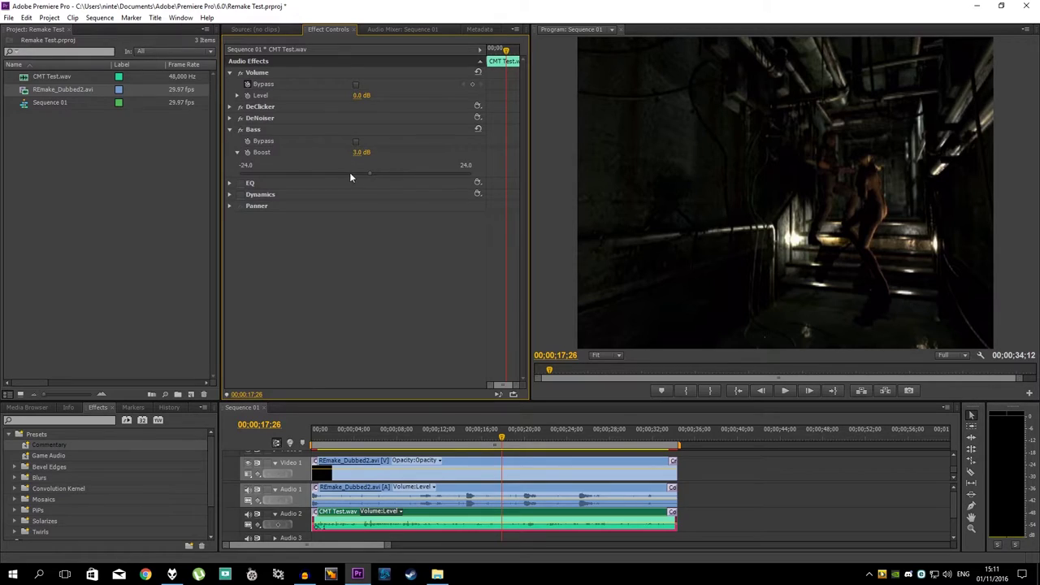
{"action": "left_click_drag", "start_coordinate": [369, 174], "coordinate": [429, 172]}
{"action": "type", "text": "3"}
{"action": "key", "text": "Return"}
{"action": "left_click", "coordinate": [228, 130]}
Step: Try the commentary EQ's Mid3 band at 856 Hz with 4.1 dB gain, and switch the band off again
{"action": "left_click", "coordinate": [231, 141]}
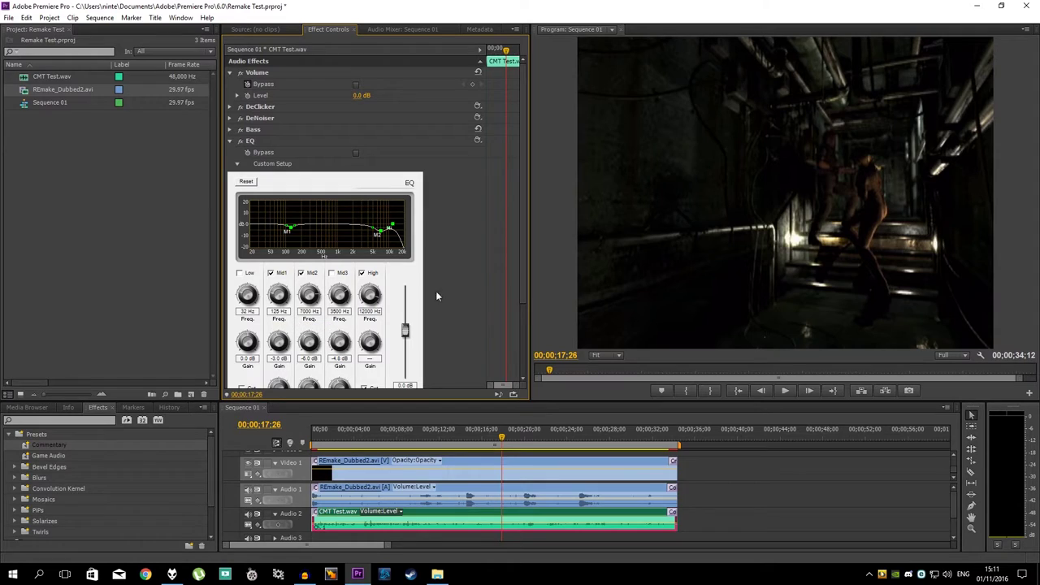
{"action": "scroll", "coordinate": [513, 291], "scroll_direction": "down", "scroll_amount": 3}
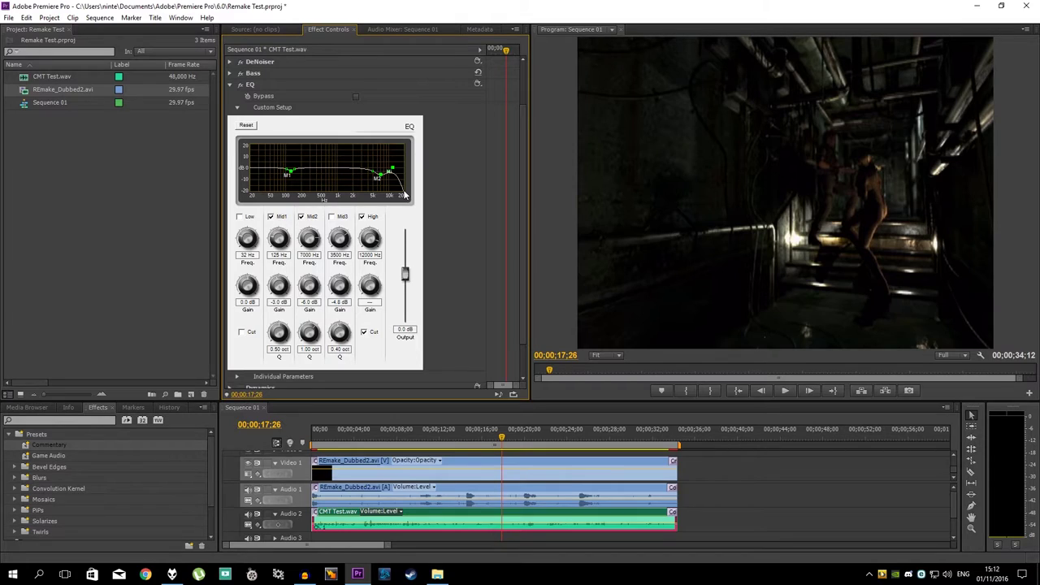
{"action": "scroll", "coordinate": [514, 221], "scroll_direction": "down", "scroll_amount": 2}
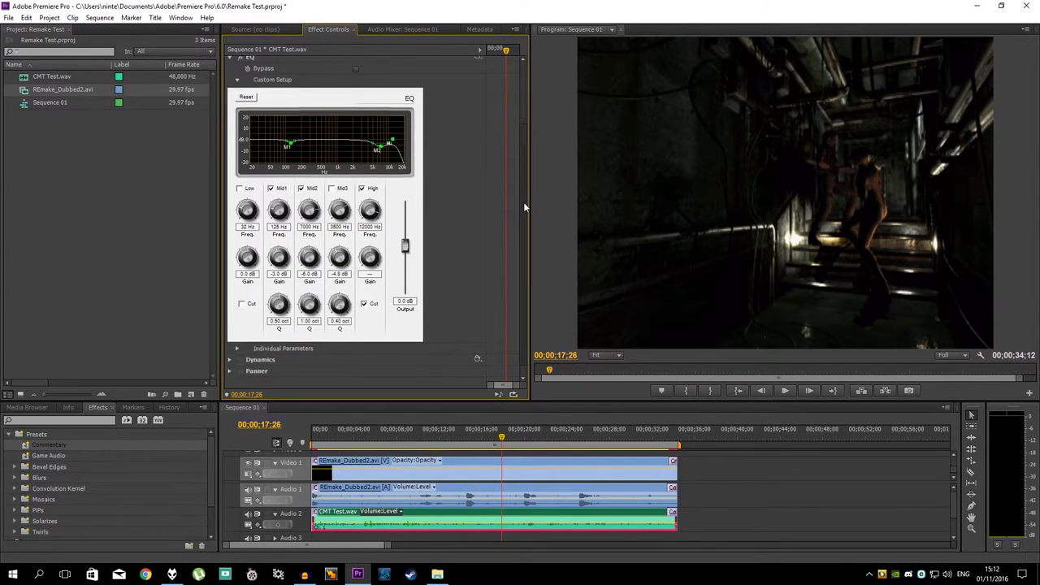
{"action": "scroll", "coordinate": [525, 202], "scroll_direction": "up", "scroll_amount": 1}
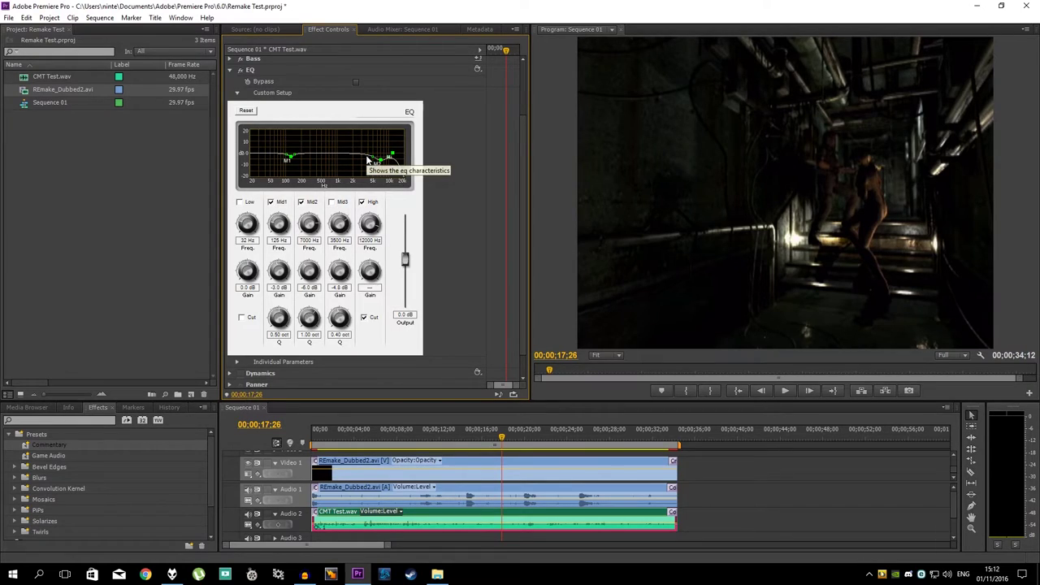
{"action": "left_click", "coordinate": [332, 202]}
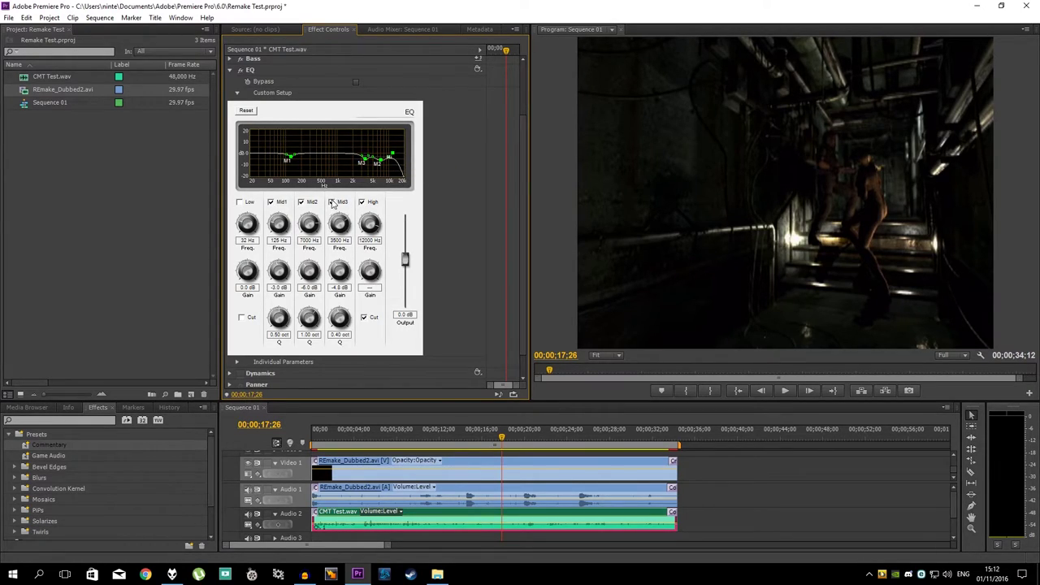
{"action": "left_click_drag", "start_coordinate": [365, 162], "coordinate": [335, 152]}
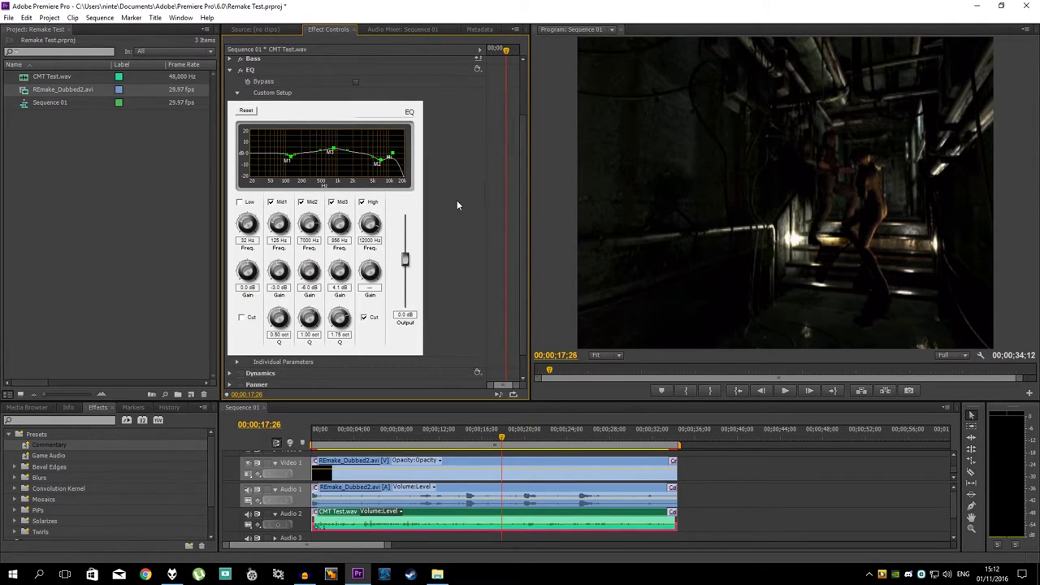
{"action": "scroll", "coordinate": [455, 201], "scroll_direction": "up", "scroll_amount": 1}
{"action": "left_click", "coordinate": [338, 215]}
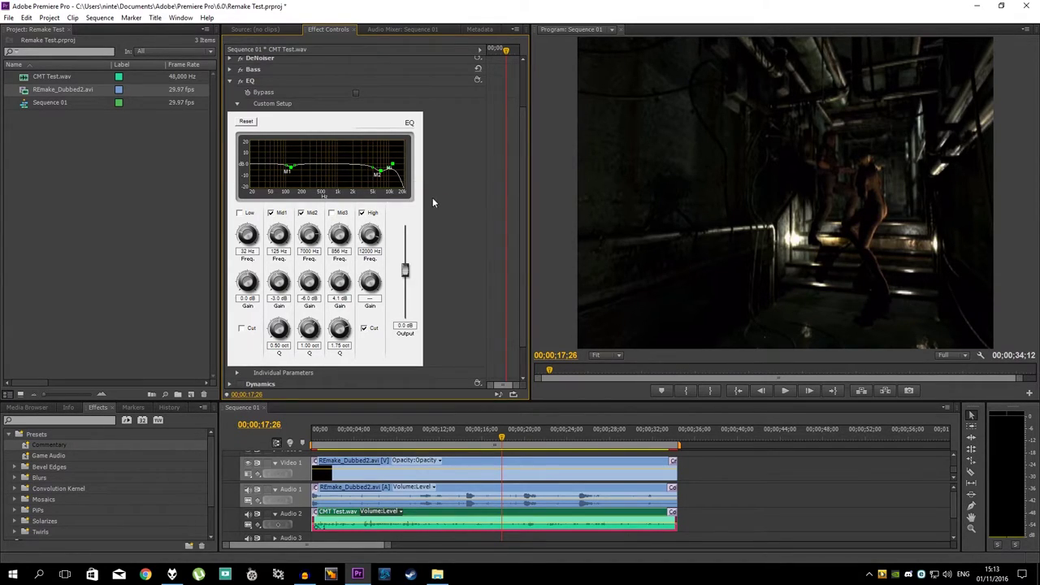
{"action": "left_click", "coordinate": [229, 81]}
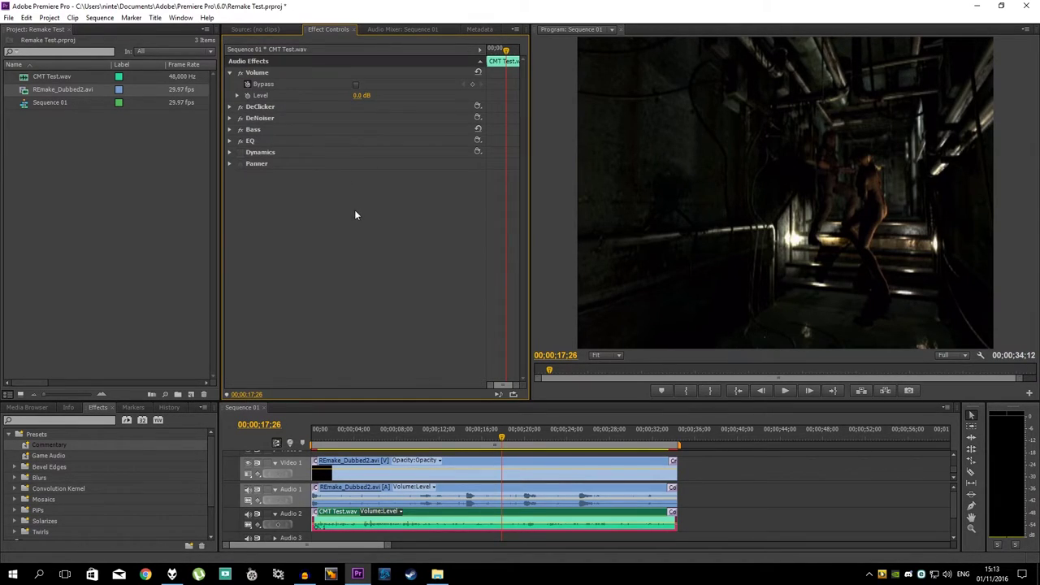
Step: Show the commentary clip's Dynamics settings, move the playhead to 00;00;17;09, and mute the Audio 1 track
{"action": "left_click", "coordinate": [230, 153]}
{"action": "scroll", "coordinate": [271, 180], "scroll_direction": "down", "scroll_amount": 1}
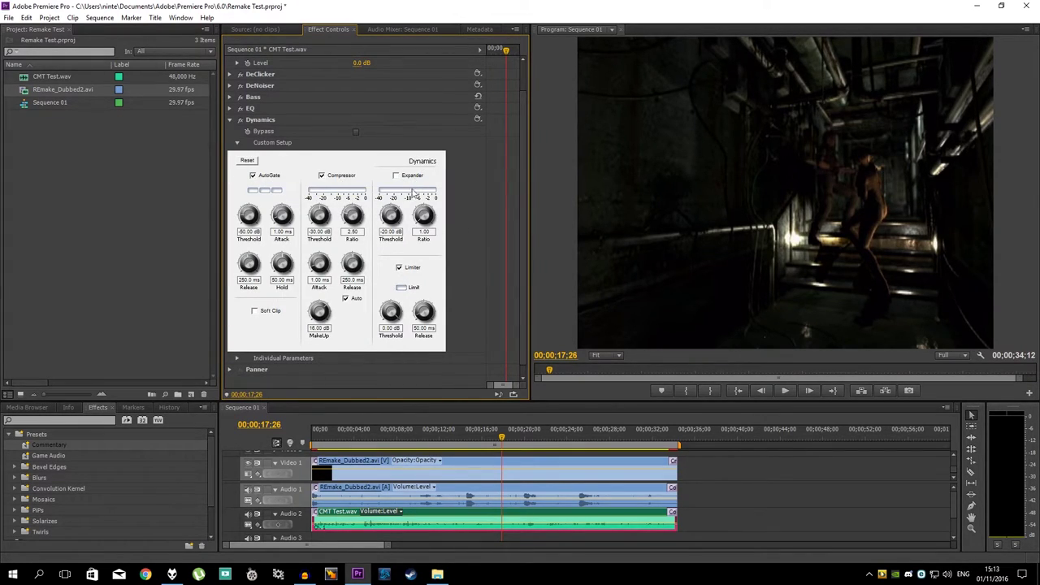
{"action": "scroll", "coordinate": [477, 270], "scroll_direction": "down", "scroll_amount": 1}
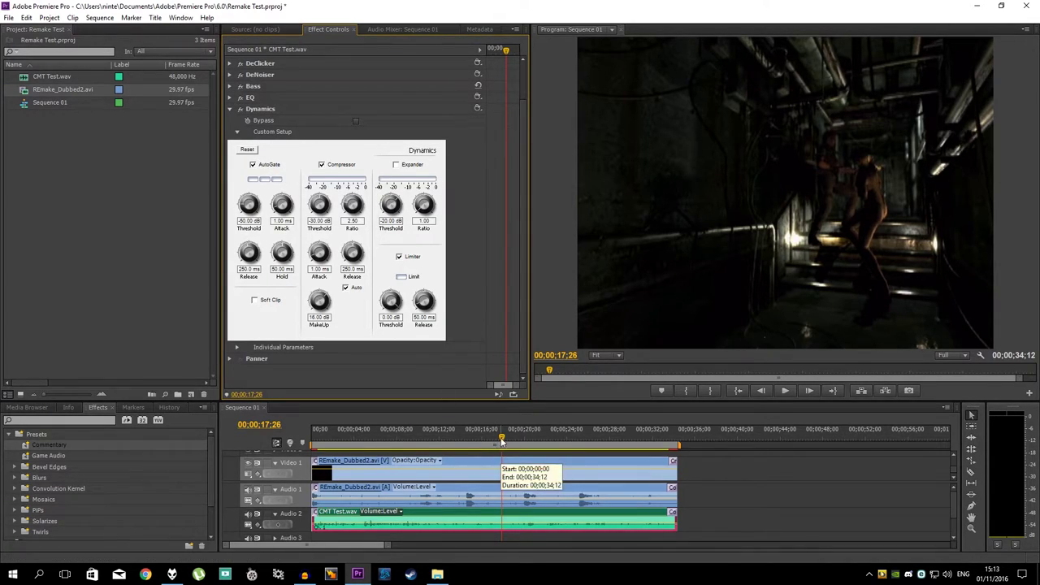
{"action": "left_click_drag", "start_coordinate": [493, 440], "coordinate": [497, 440]}
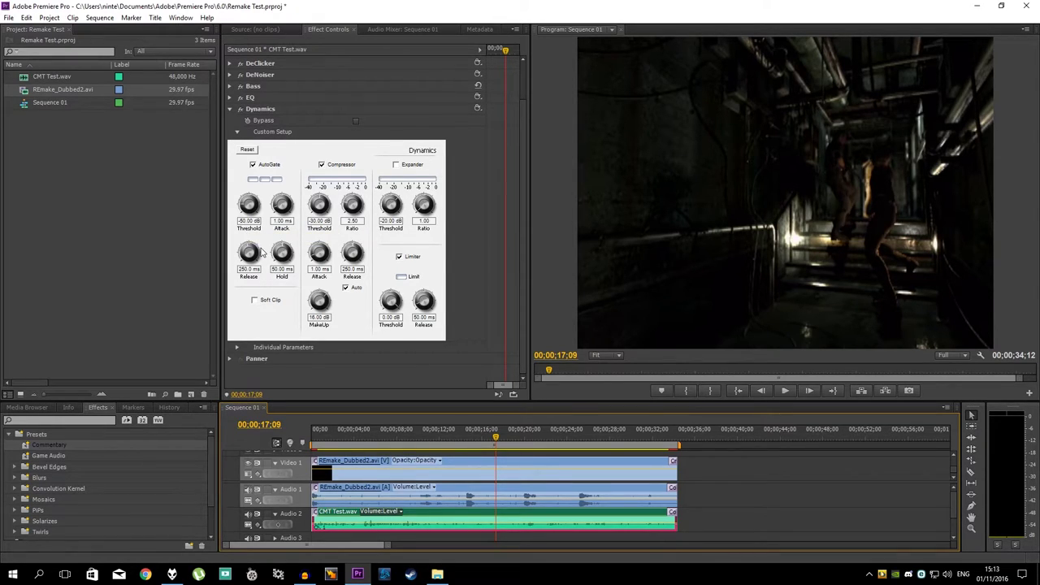
{"action": "left_click", "coordinate": [248, 490]}
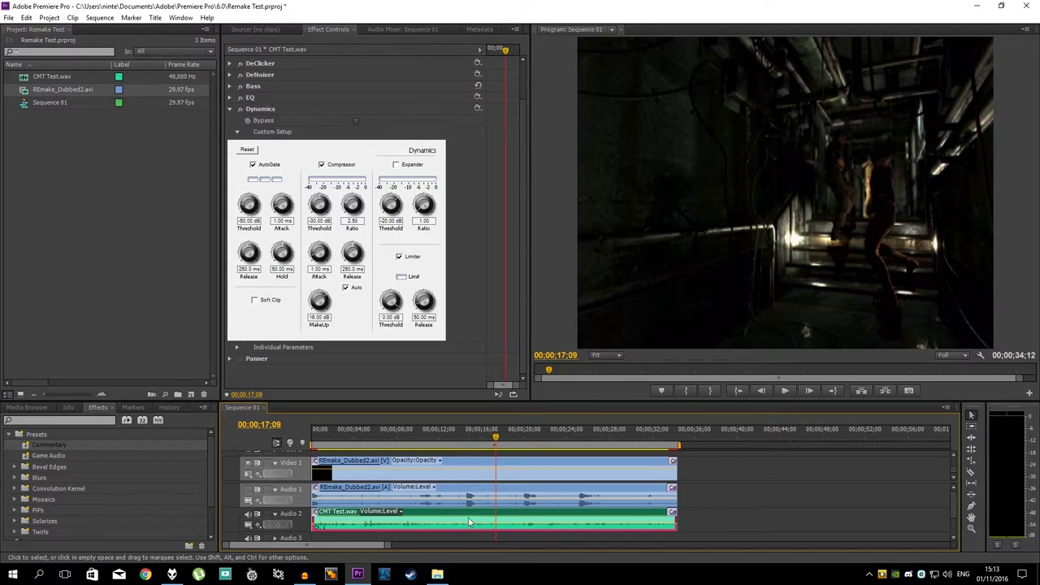
Step: Play the commentary alone from 00;00;17;09 and again from 00;00;21;17 to watch the Dynamics AutoGate indicator
{"action": "key", "text": "space"}
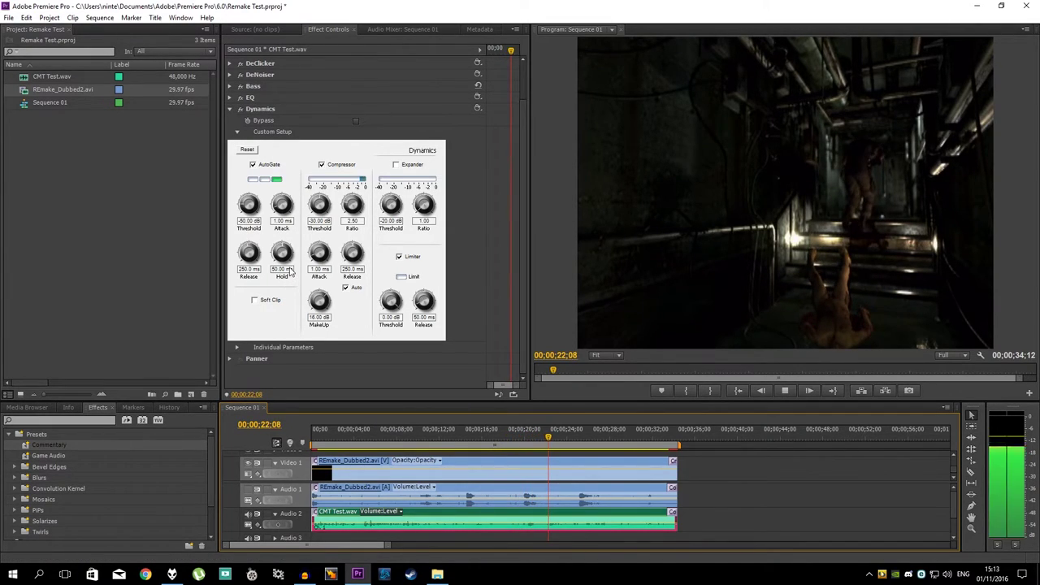
{"action": "key", "text": "space"}
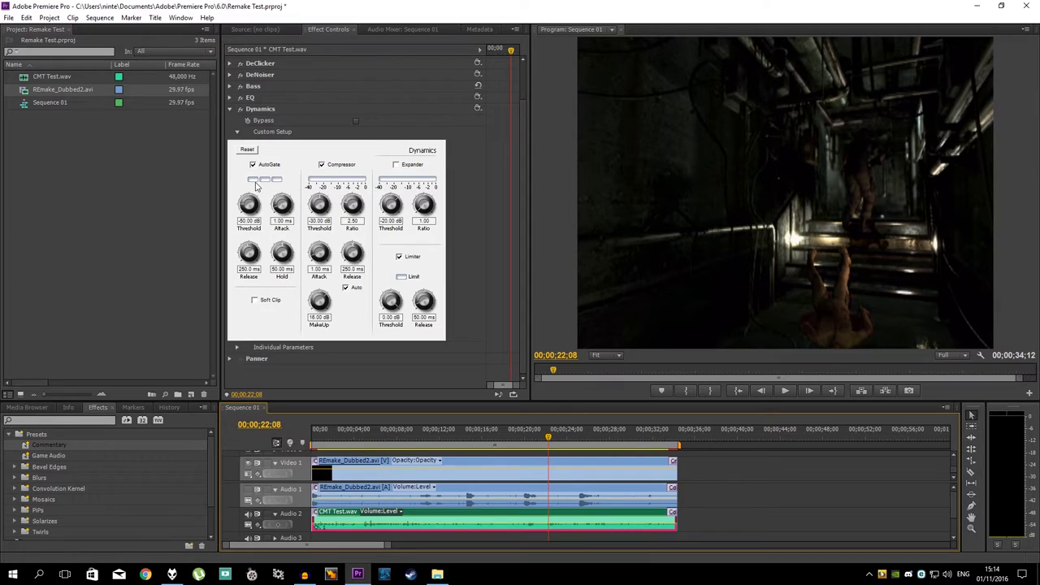
{"action": "left_click", "coordinate": [542, 436]}
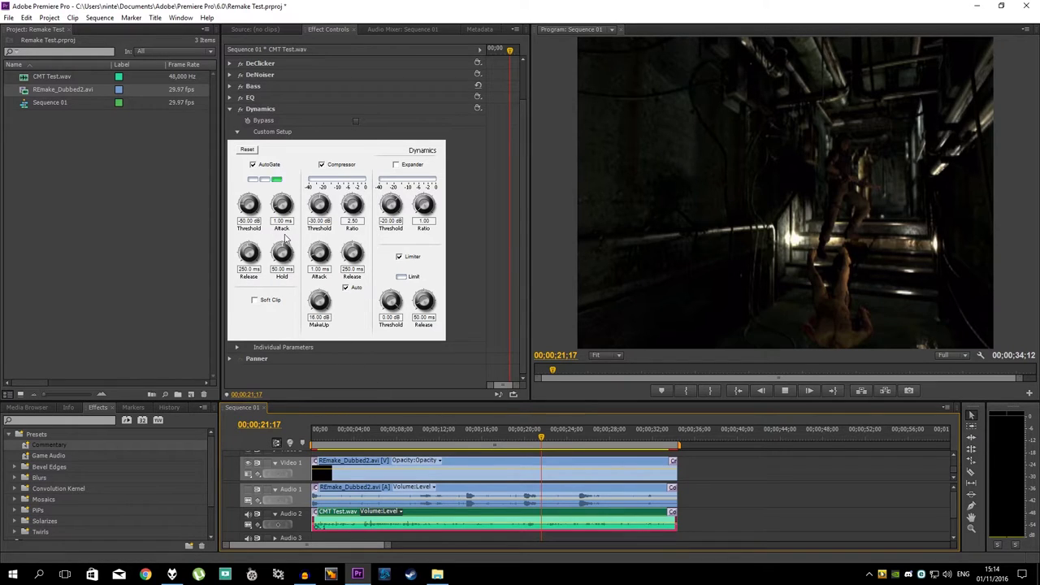
{"action": "key", "text": "space"}
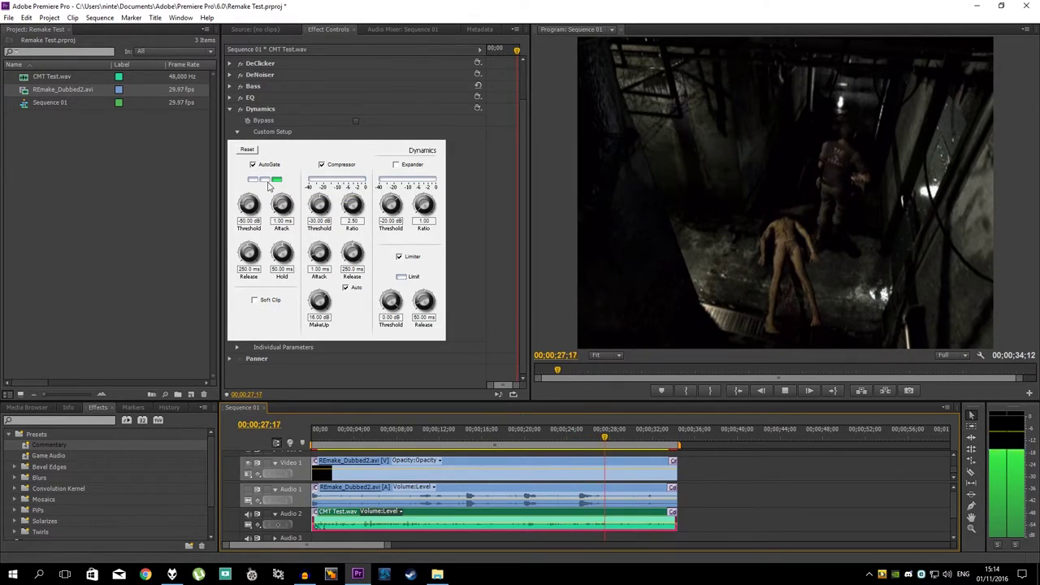
Step: Try an AutoGate threshold of -17.60 dB on the commentary, play it, and set the threshold back to -50 dB
{"action": "key", "text": "space"}
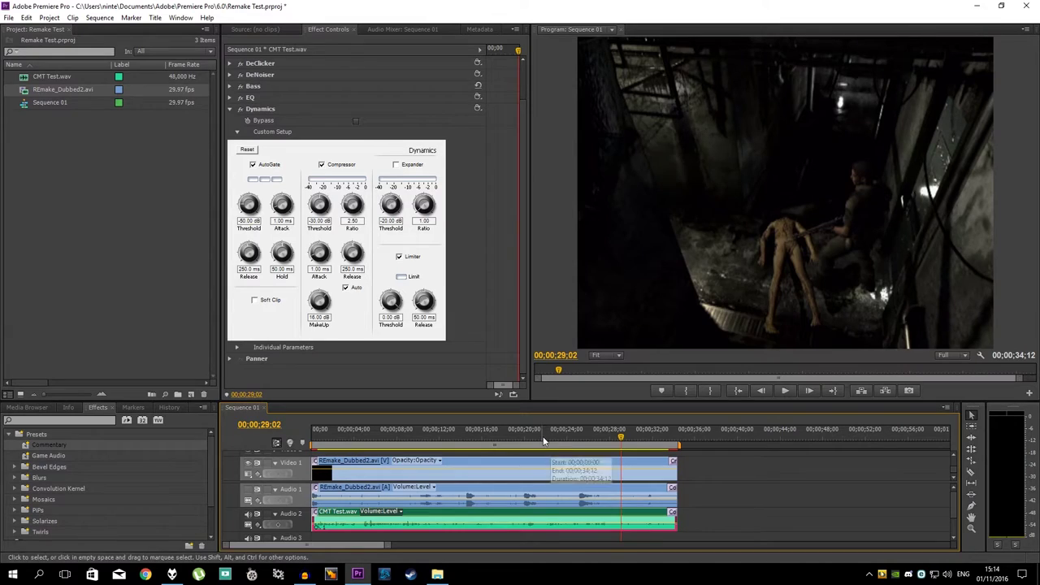
{"action": "key", "text": "Up"}
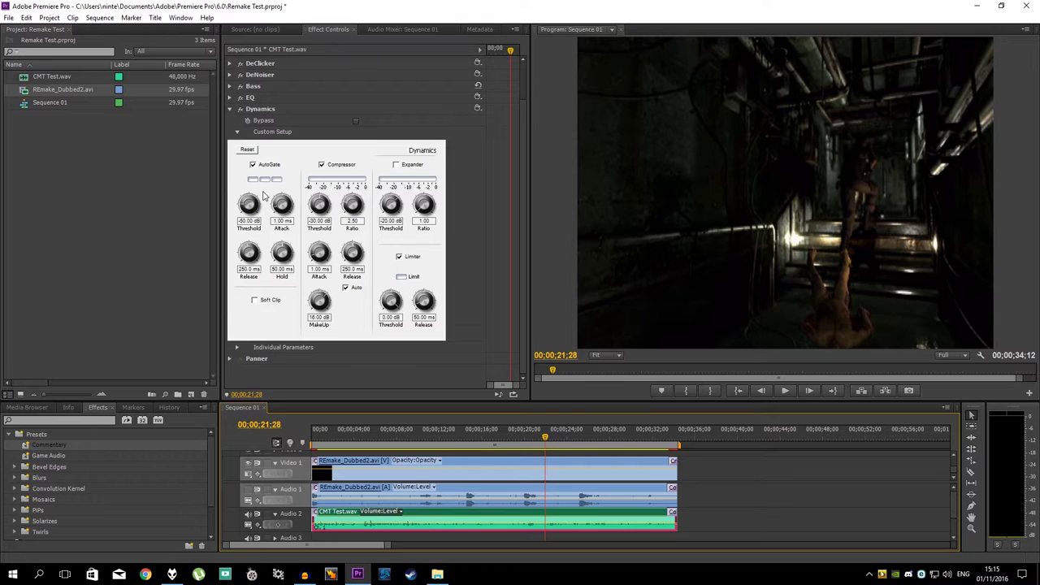
{"action": "left_click_drag", "start_coordinate": [250, 209], "coordinate": [262, 185]}
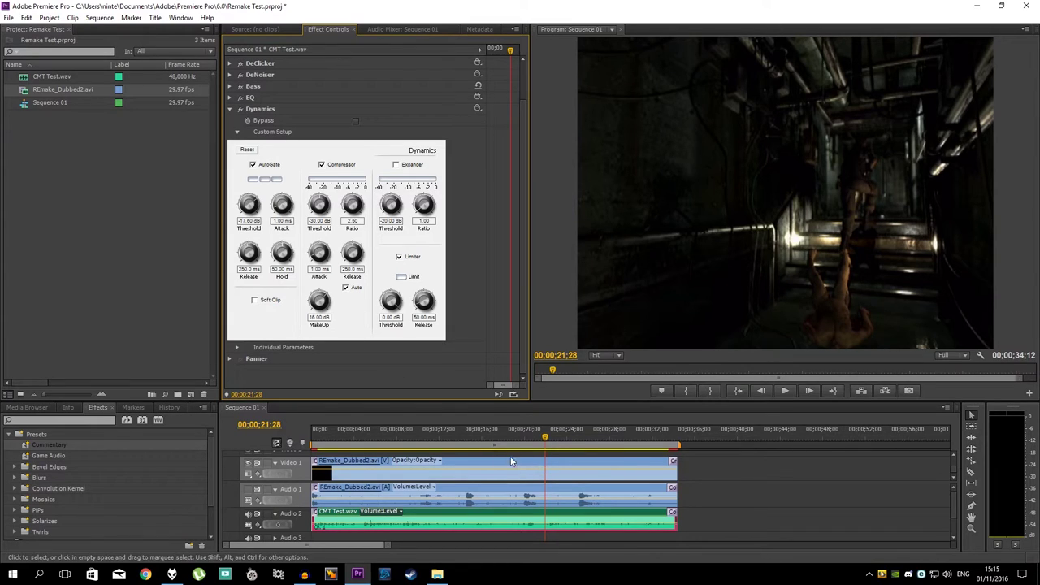
{"action": "key", "text": "space"}
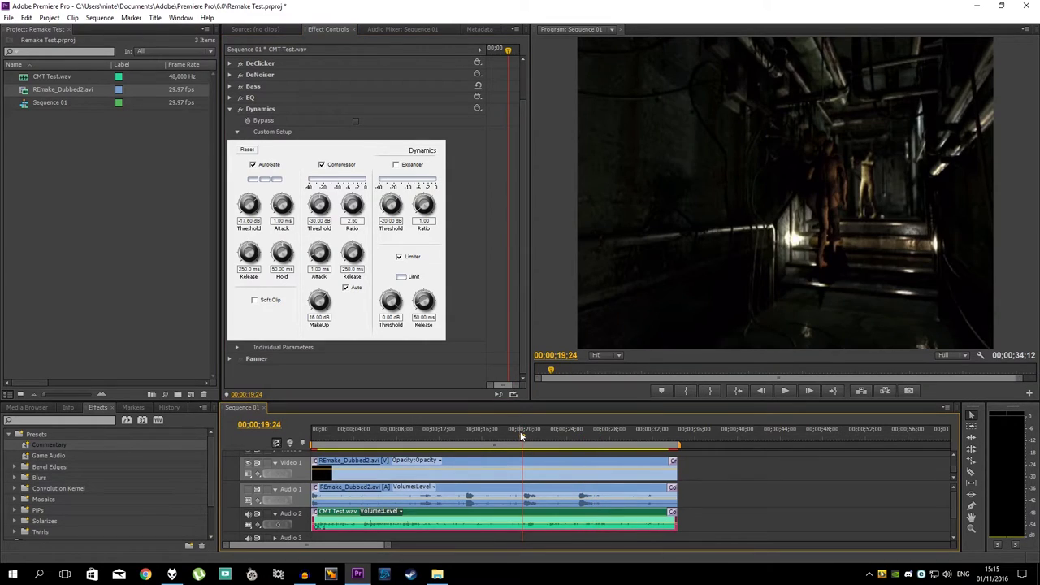
{"action": "key", "text": "space"}
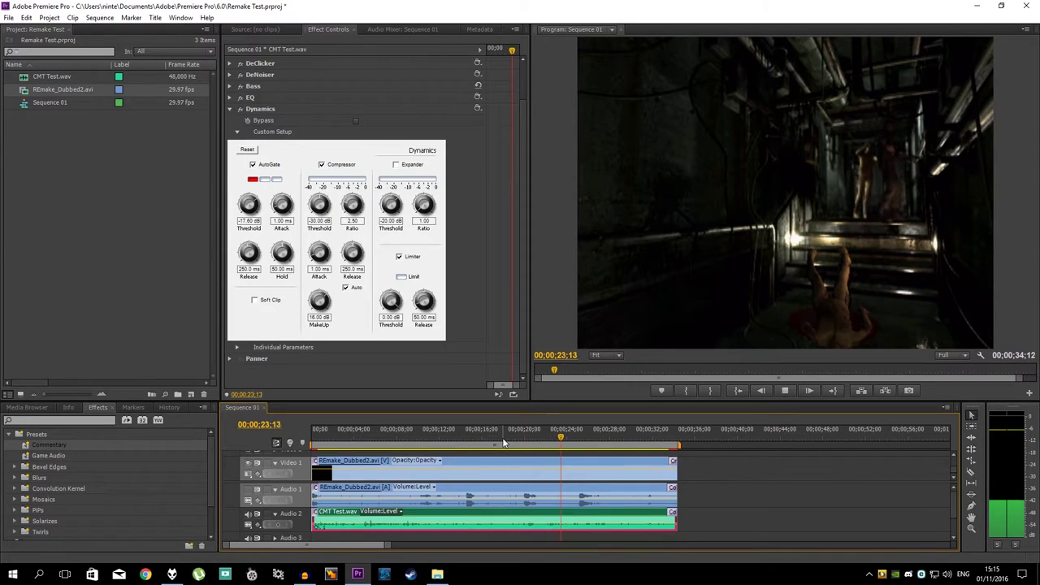
{"action": "left_click", "coordinate": [540, 438]}
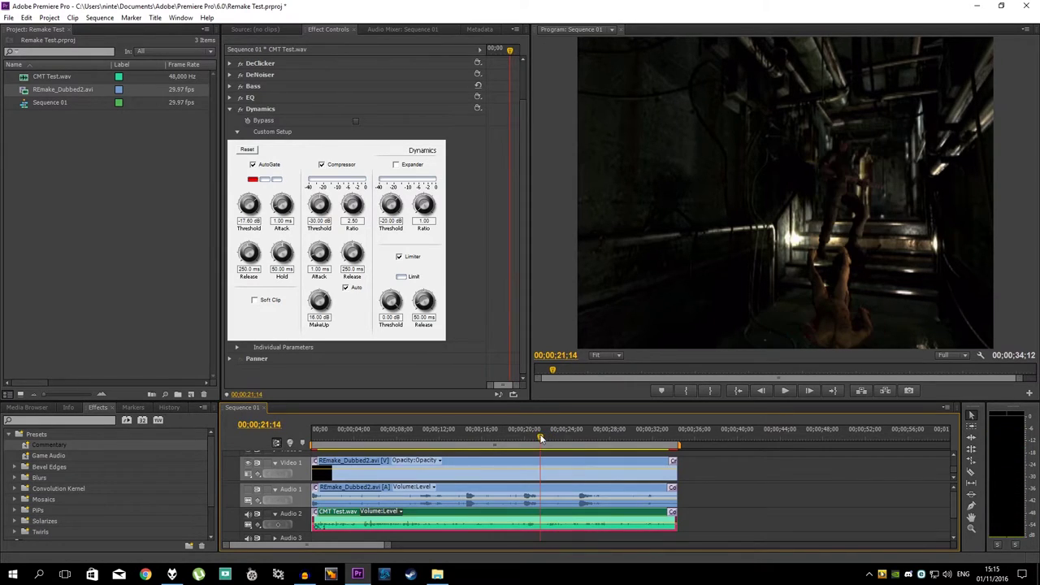
{"action": "left_click", "coordinate": [251, 221]}
{"action": "type", "text": "-50"}
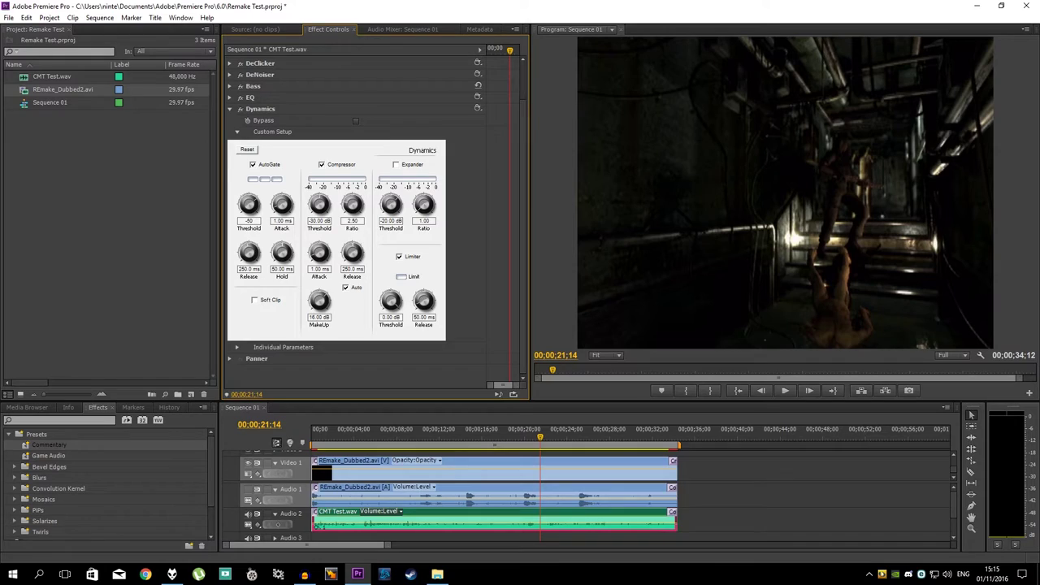
{"action": "key", "text": "Return"}
Step: Try a compressor threshold of -43.20 dB with a ratio of 6.49 and play the commentary from 00;00;03;06
{"action": "left_click_drag", "start_coordinate": [481, 428], "coordinate": [401, 414]}
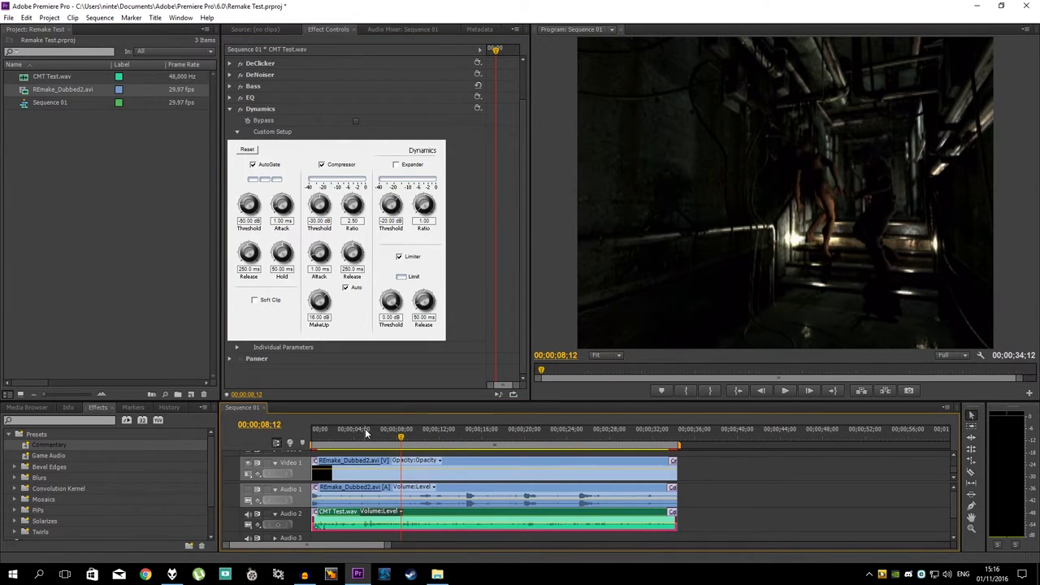
{"action": "left_click", "coordinate": [344, 429]}
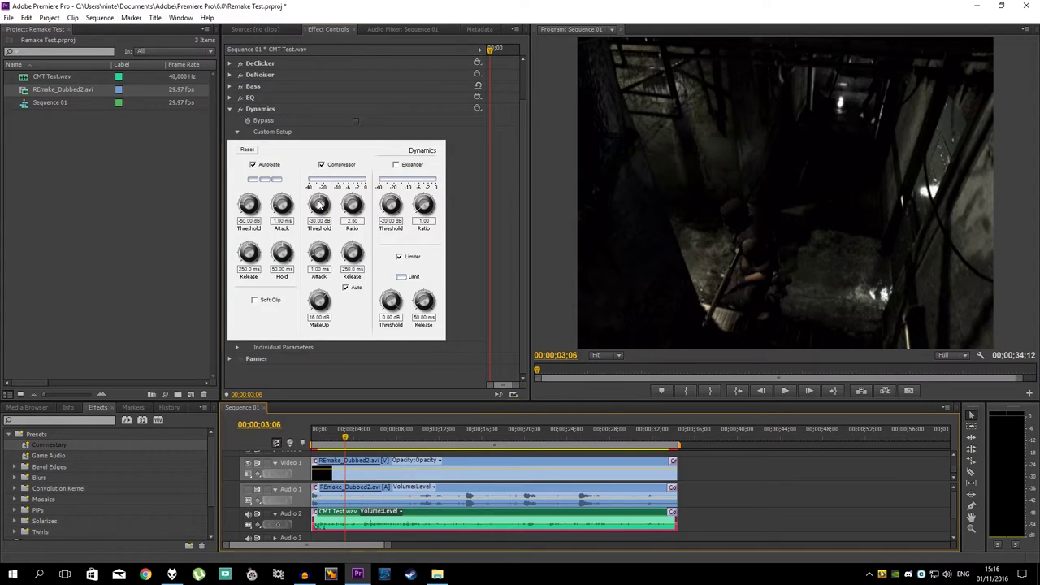
{"action": "left_click_drag", "start_coordinate": [319, 204], "coordinate": [355, 149]}
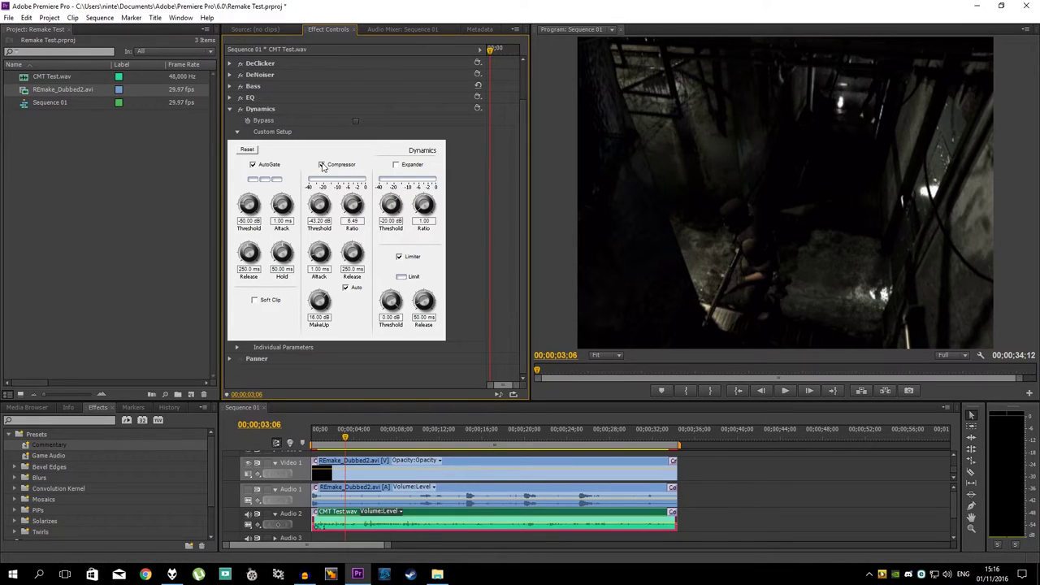
{"action": "key", "text": "space"}
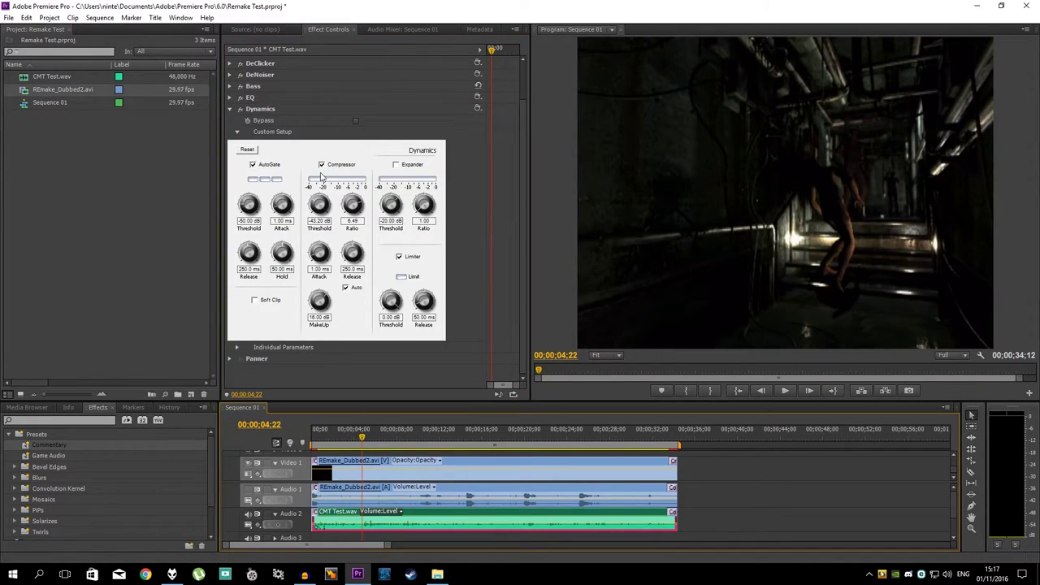
Step: Switch the Limiter off and compare the commentary with the Compressor off and on, starting near 00;00;04;22
{"action": "left_click", "coordinate": [321, 165]}
{"action": "left_click", "coordinate": [399, 256]}
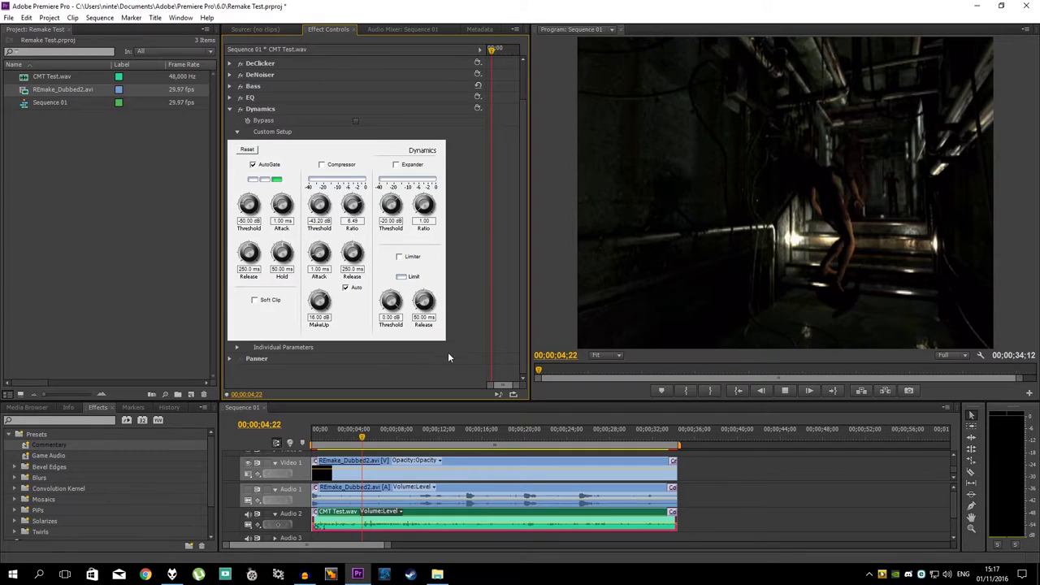
{"action": "left_click", "coordinate": [361, 440]}
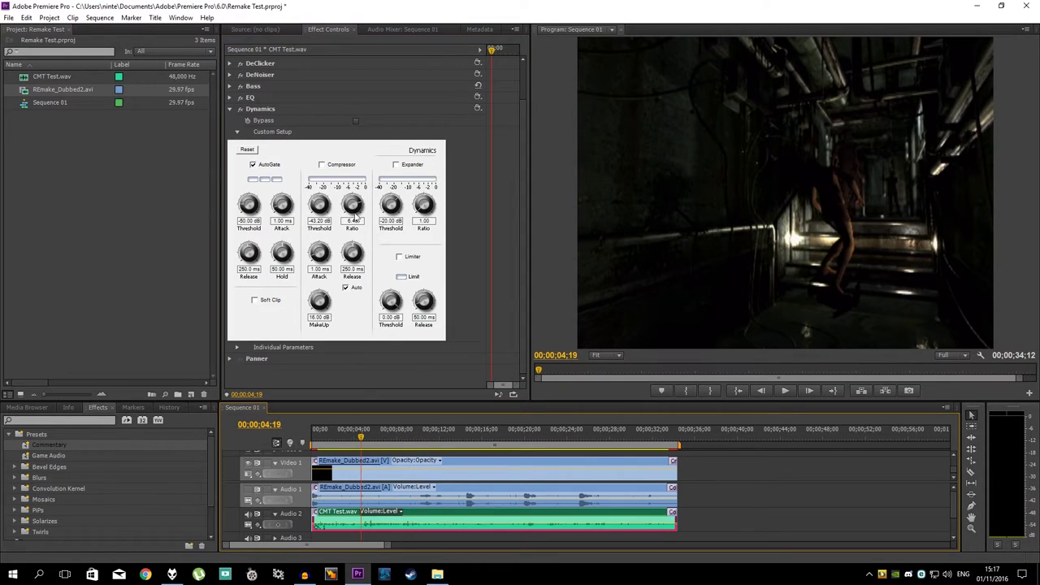
{"action": "left_click", "coordinate": [321, 165]}
{"action": "key", "text": "space"}
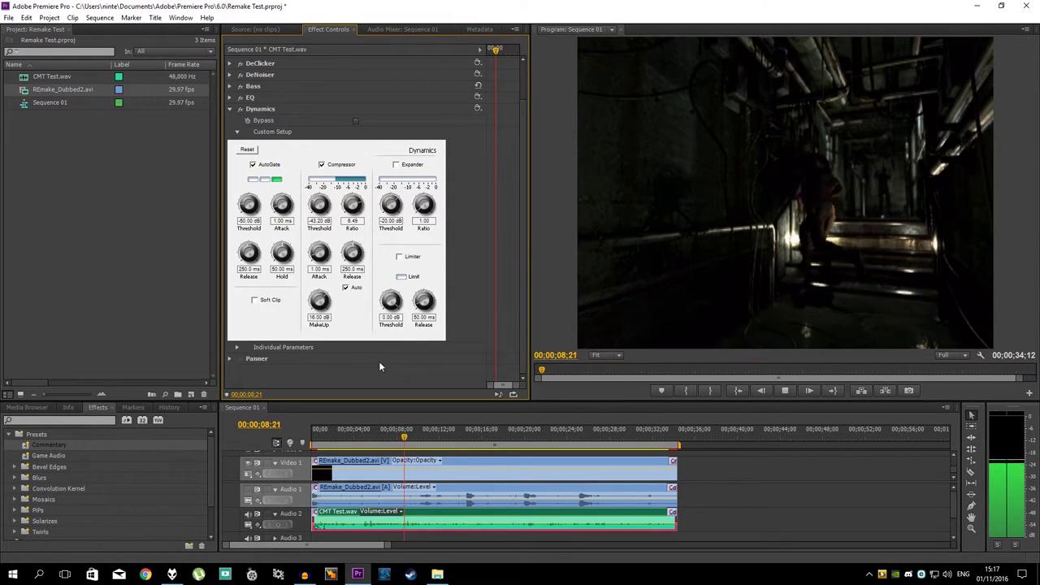
{"action": "left_click_drag", "start_coordinate": [368, 439], "coordinate": [363, 439]}
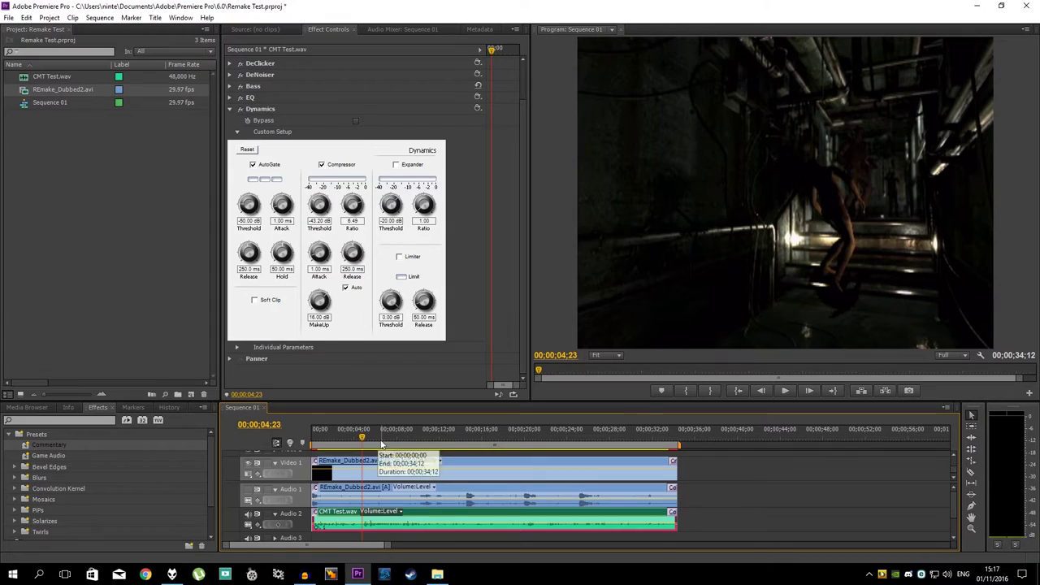
Step: Try a compressor threshold of -25 dB with a ratio of 2, playing the commentary from 00;00;04;10
{"action": "left_click", "coordinate": [313, 221]}
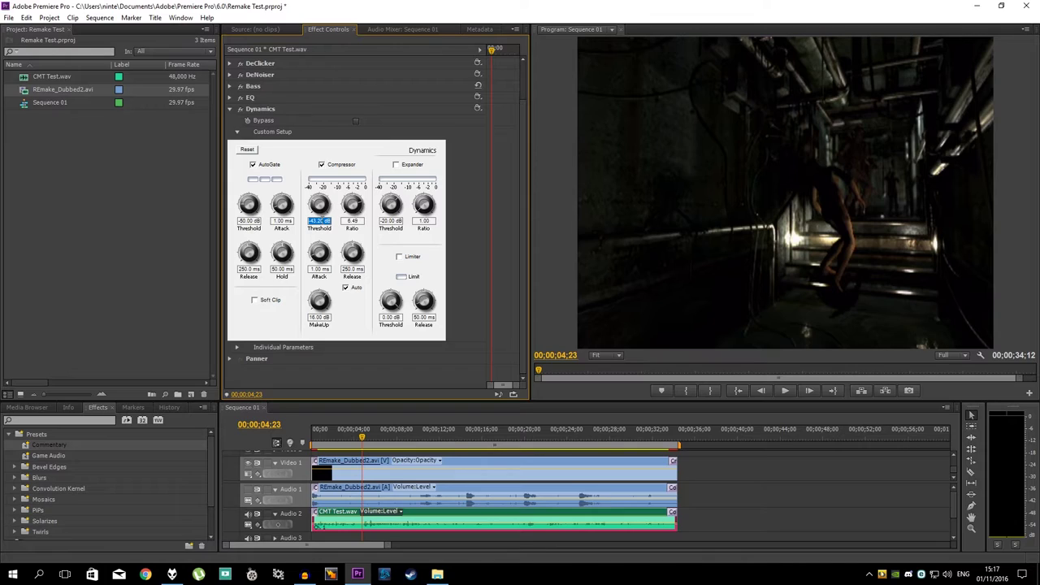
{"action": "type", "text": "-25"}
{"action": "left_click", "coordinate": [352, 221]}
{"action": "type", "text": "2"}
{"action": "left_click", "coordinate": [358, 435]}
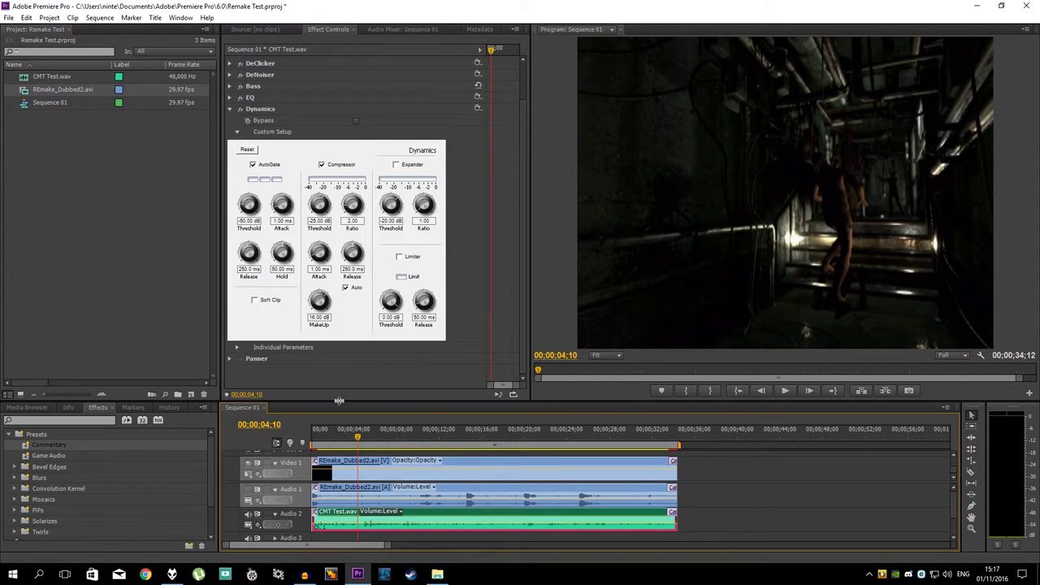
{"action": "key", "text": "space"}
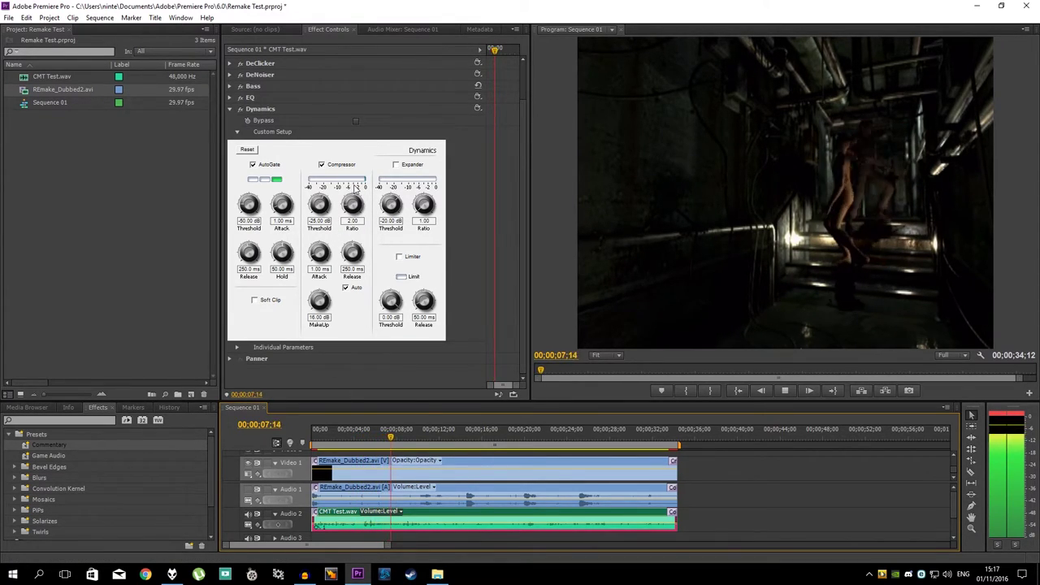
{"action": "key", "text": "space"}
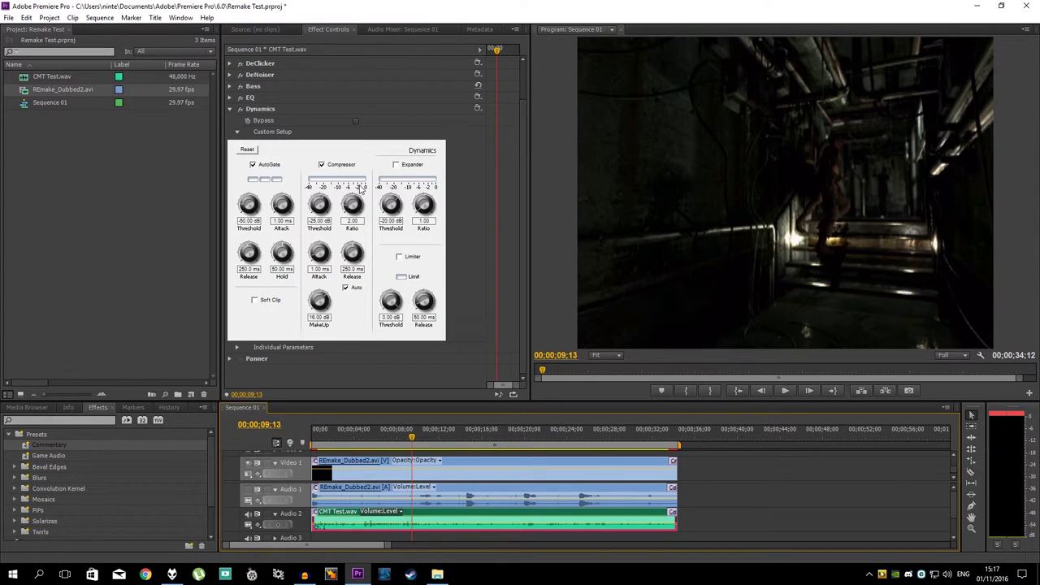
{"action": "left_click", "coordinate": [361, 436]}
{"action": "key", "text": "Left"}
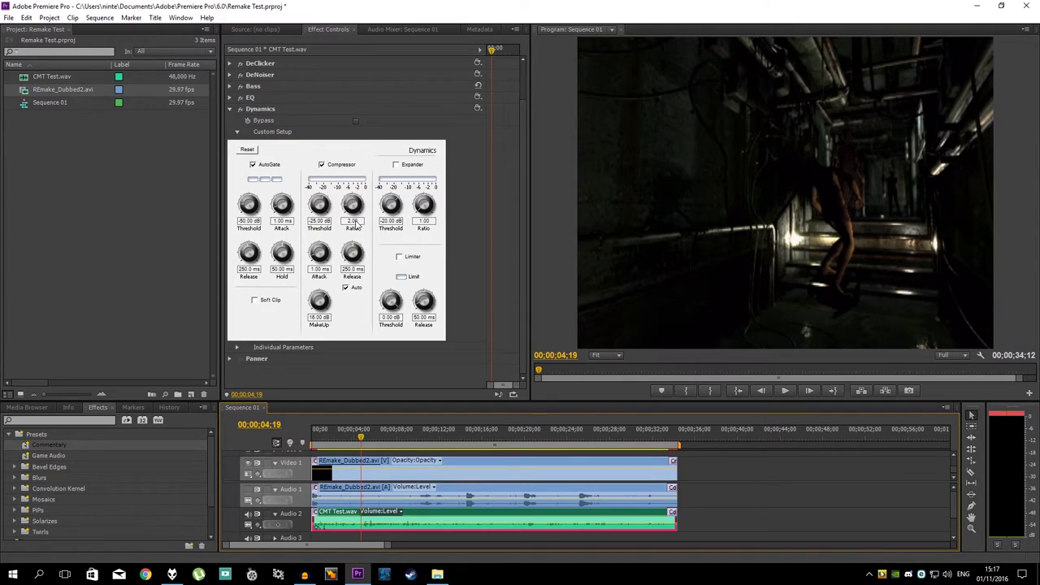
Step: Try a compressor ratio of 2.5 with a threshold of -30 dB and play the commentary from 00;00;04;19
{"action": "left_click", "coordinate": [353, 221]}
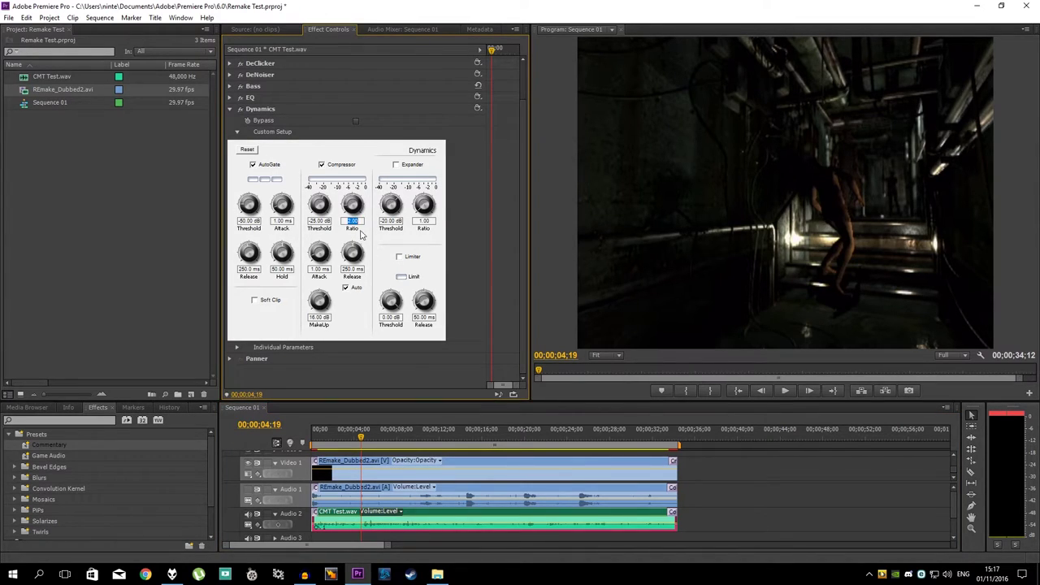
{"action": "left_click", "coordinate": [358, 235]}
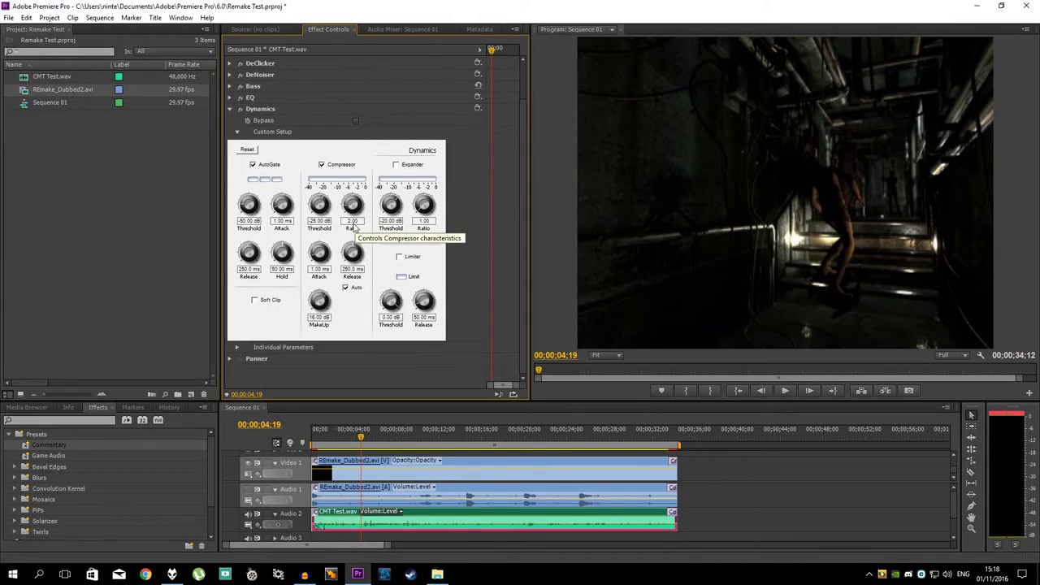
{"action": "left_click", "coordinate": [353, 220]}
{"action": "type", "text": "2"}
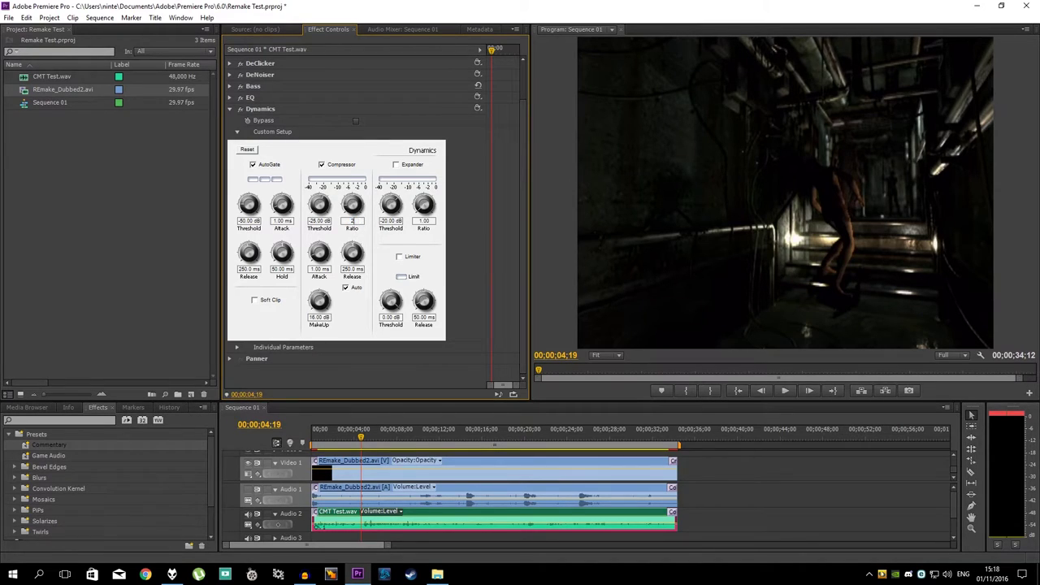
{"action": "type", "text": ".5"}
{"action": "left_click", "coordinate": [319, 220]}
{"action": "type", "text": "-30"}
{"action": "key", "text": "Return"}
{"action": "key", "text": "space"}
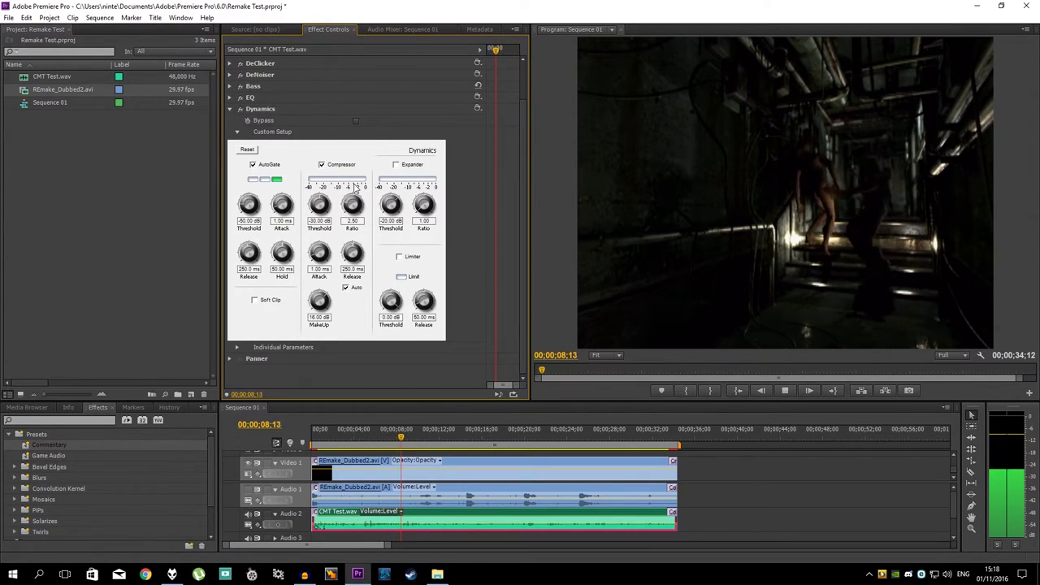
{"action": "left_click_drag", "start_coordinate": [384, 439], "coordinate": [362, 439]}
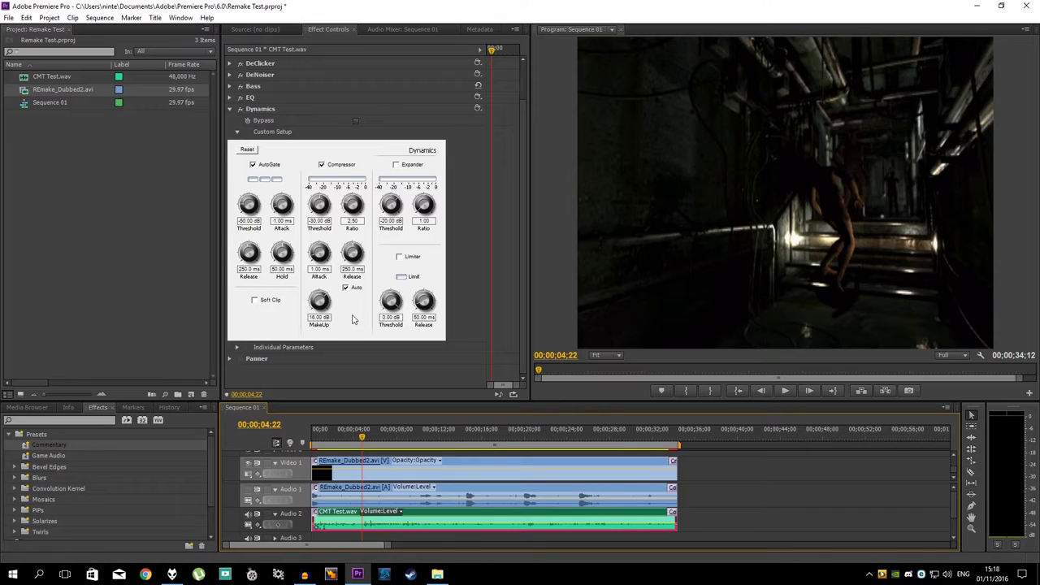
Step: Set the commentary's compressor threshold to -27 dB and its ratio to 2.2
{"action": "left_click", "coordinate": [352, 221]}
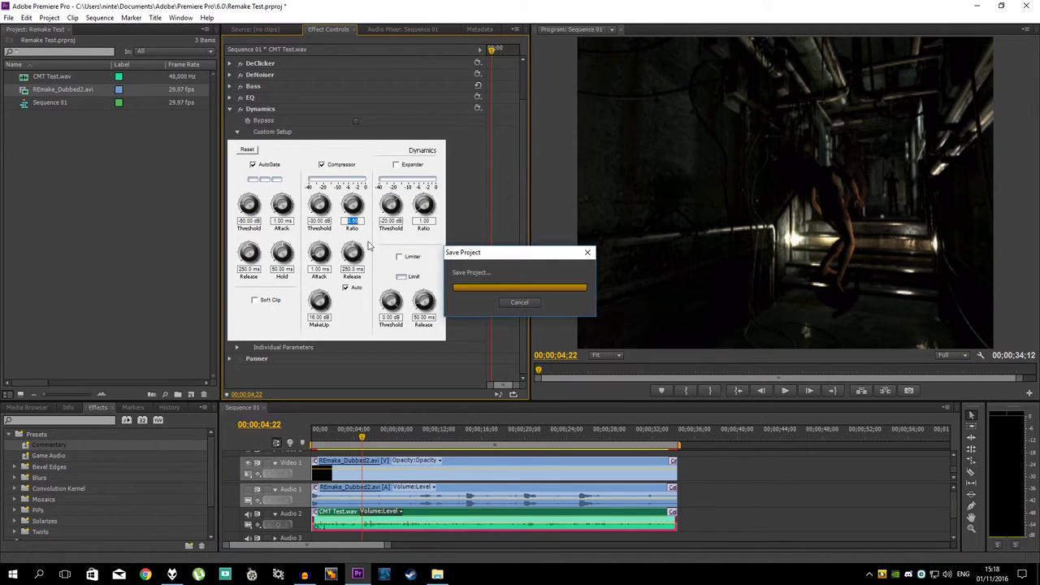
{"action": "left_click", "coordinate": [319, 221]}
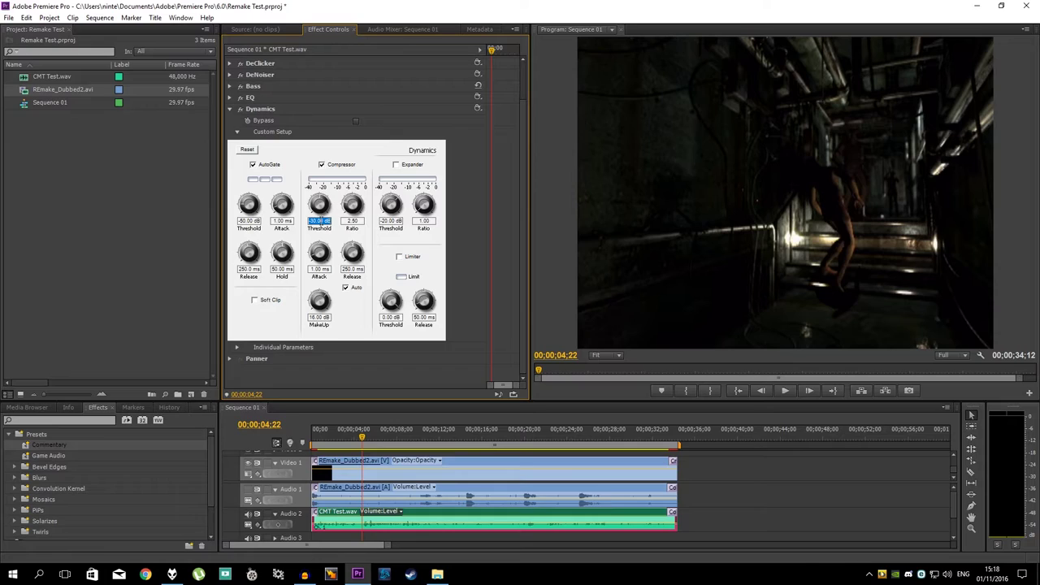
{"action": "type", "text": "-27"}
{"action": "left_click", "coordinate": [353, 222]}
{"action": "type", "text": "2."}
{"action": "type", "text": "2"}
{"action": "key", "text": "Return"}
Step: Play the commentary from 00;00;04;22 and again from a point further into the clip to check the compressor meter
{"action": "key", "text": "space"}
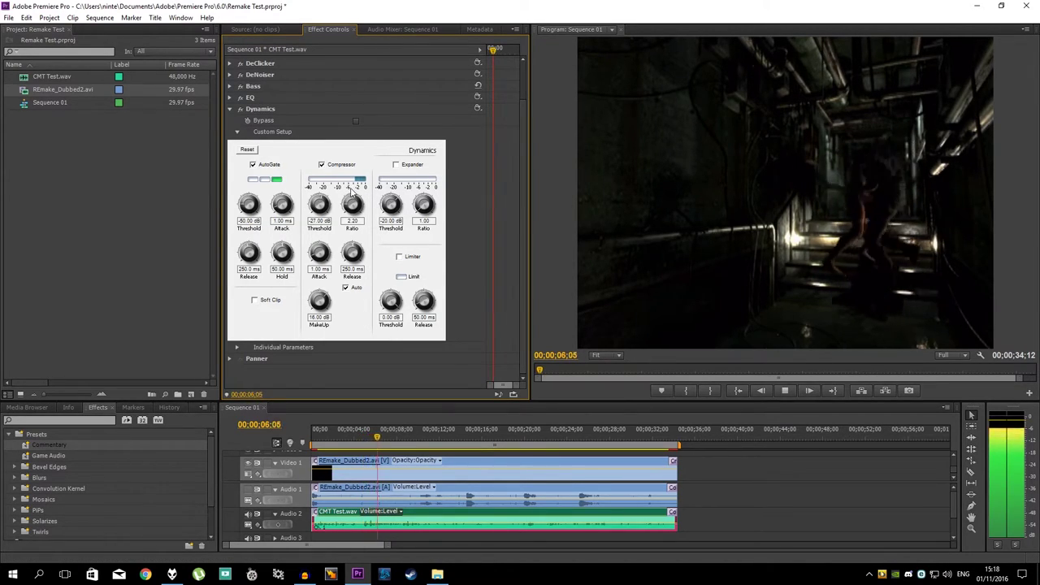
{"action": "key", "text": "space"}
{"action": "left_click_drag", "start_coordinate": [449, 433], "coordinate": [434, 433]}
{"action": "key", "text": "space"}
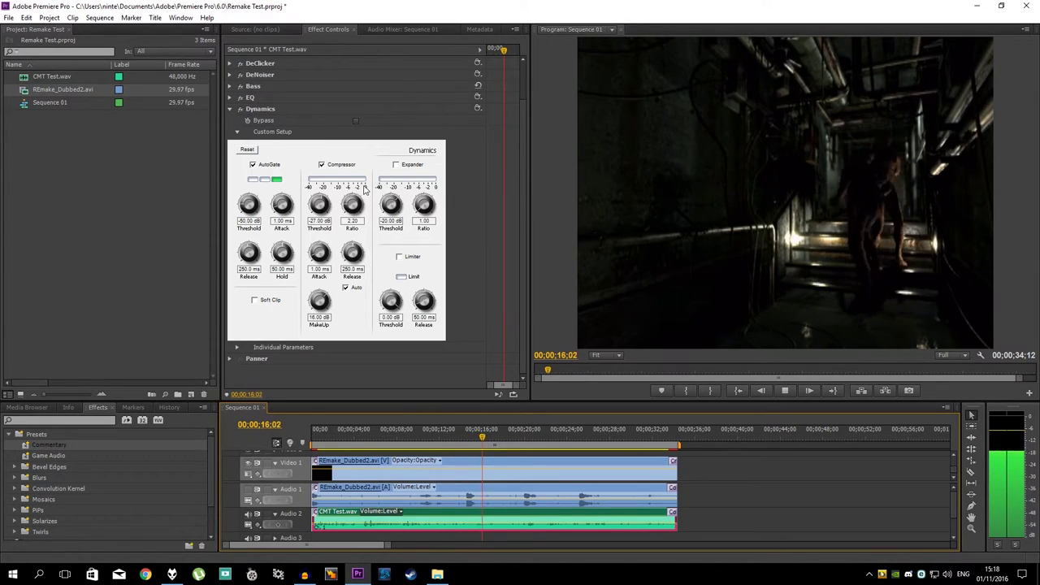
{"action": "key", "text": "space"}
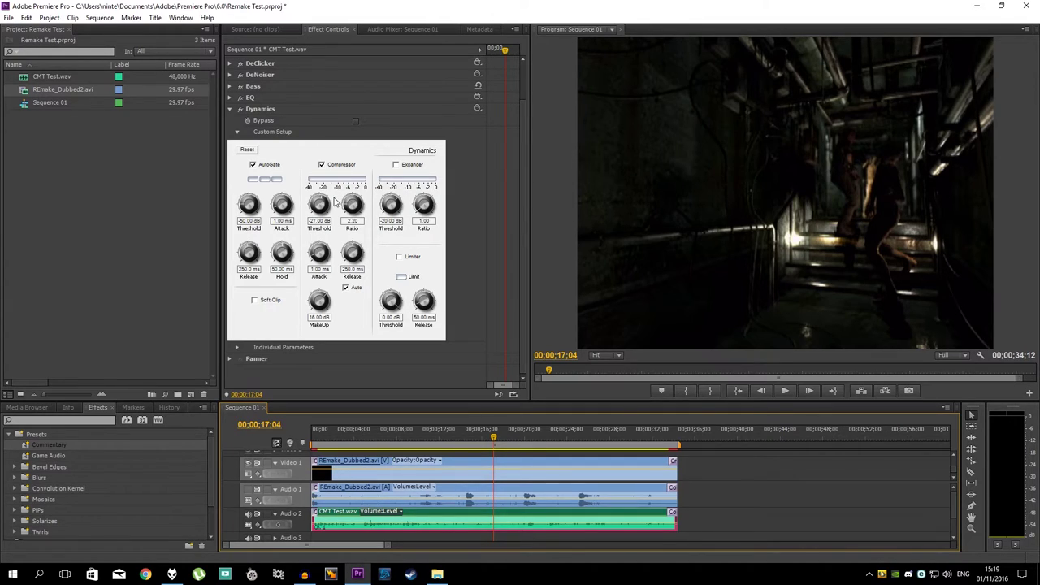
Step: Switch the Limiter back on, try a limiter threshold of -30 dB during playback, and reset it to 0 dB
{"action": "left_click", "coordinate": [350, 307]}
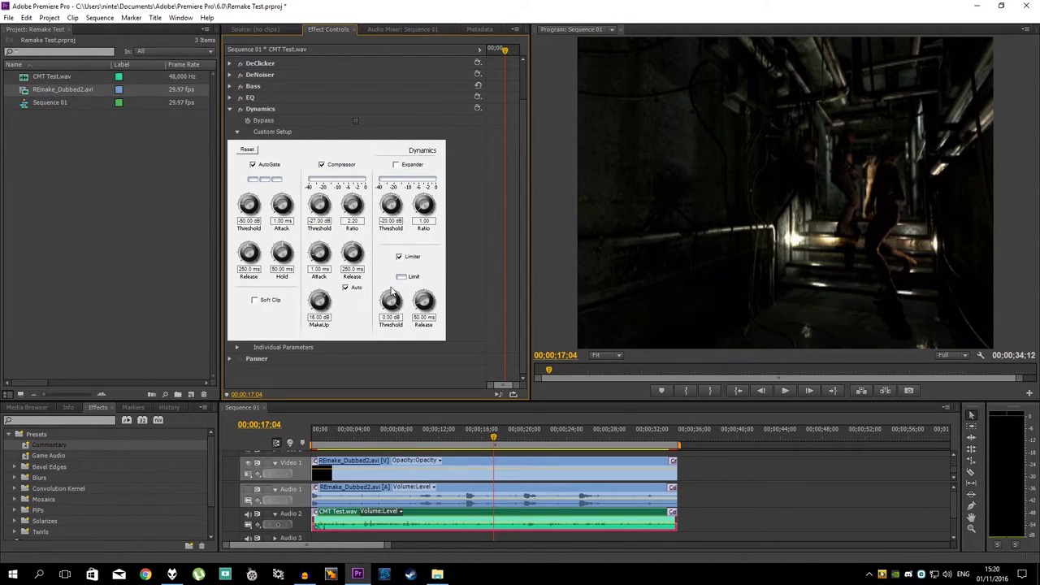
{"action": "left_click_drag", "start_coordinate": [392, 302], "coordinate": [393, 340]}
{"action": "key", "text": "space"}
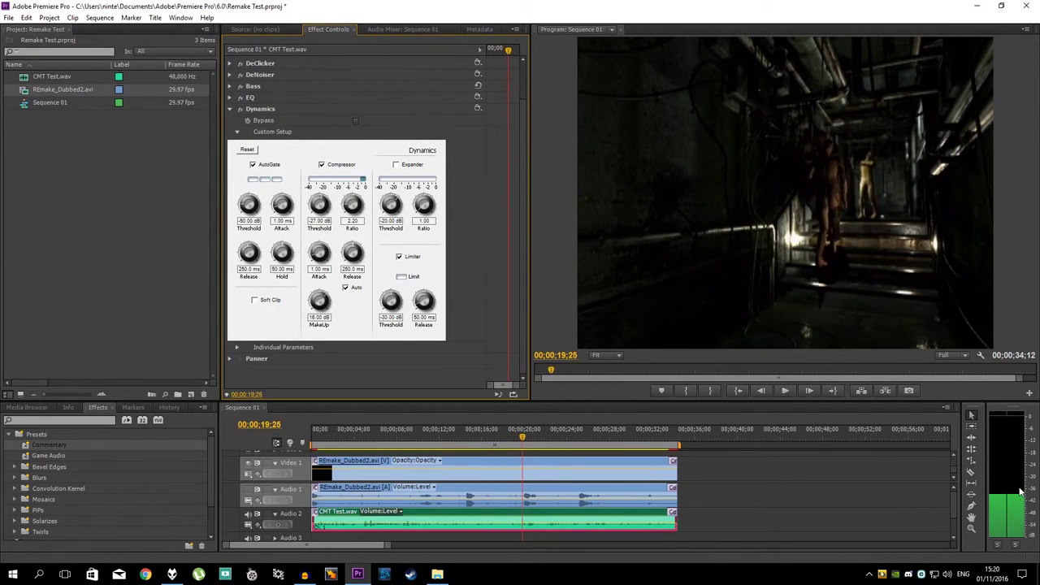
{"action": "key", "text": "space"}
{"action": "mouse_move", "coordinate": [401, 314]}
{"action": "left_mouse_down"}
{"action": "mouse_move", "coordinate": [399, 288]}
{"action": "mouse_move", "coordinate": [393, 316]}
{"action": "mouse_move", "coordinate": [405, 308]}
{"action": "mouse_move", "coordinate": [392, 306]}
{"action": "left_mouse_up"}
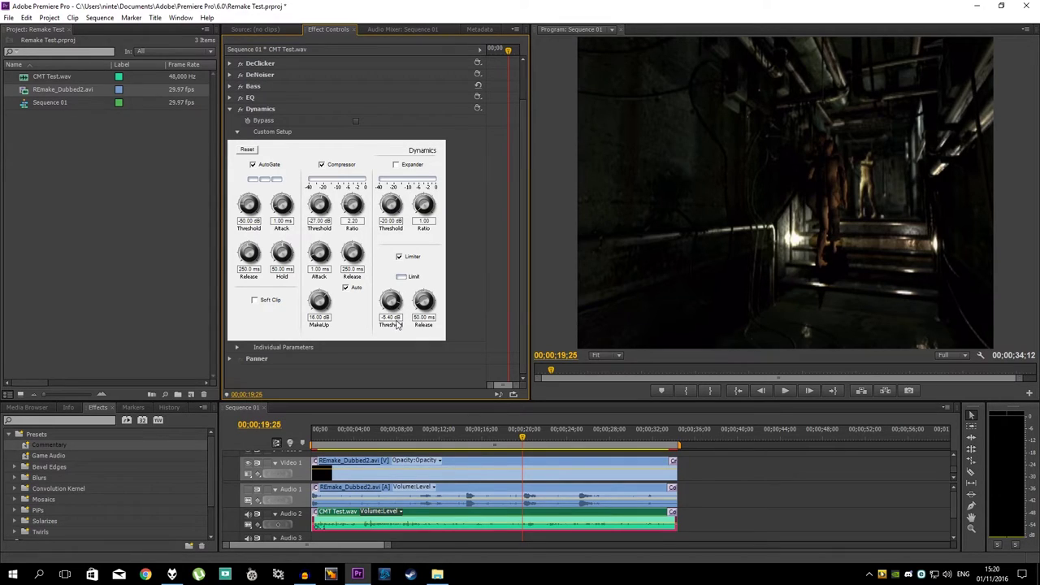
{"action": "left_click", "coordinate": [390, 317]}
{"action": "type", "text": "0"}
{"action": "key", "text": "Return"}
Step: Raise the compressor's MakeUp gain to 24 dB and play the commentary to check the Limit indicator and level meters
{"action": "key", "text": "space"}
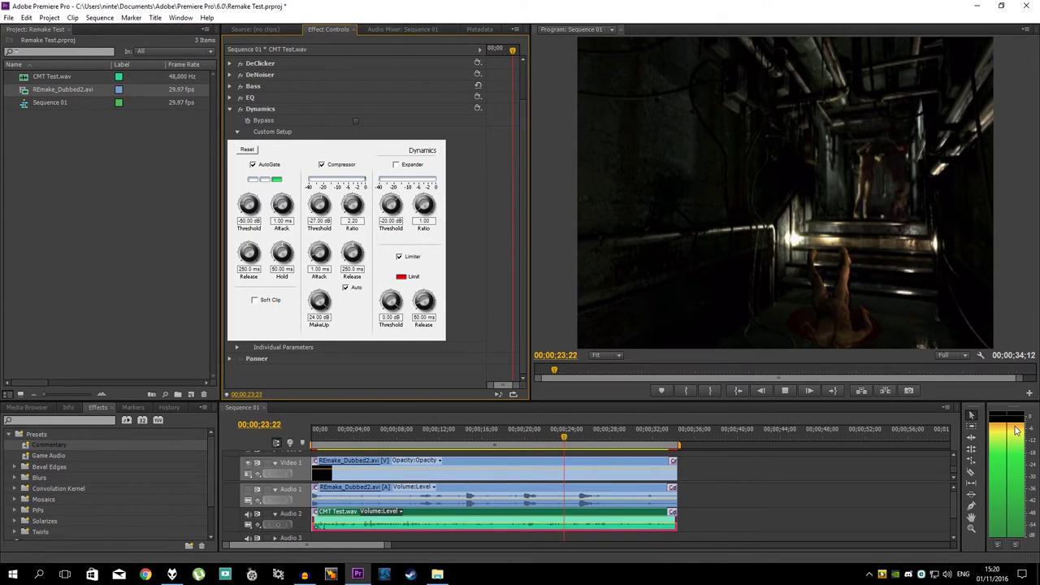
{"action": "key", "text": "space"}
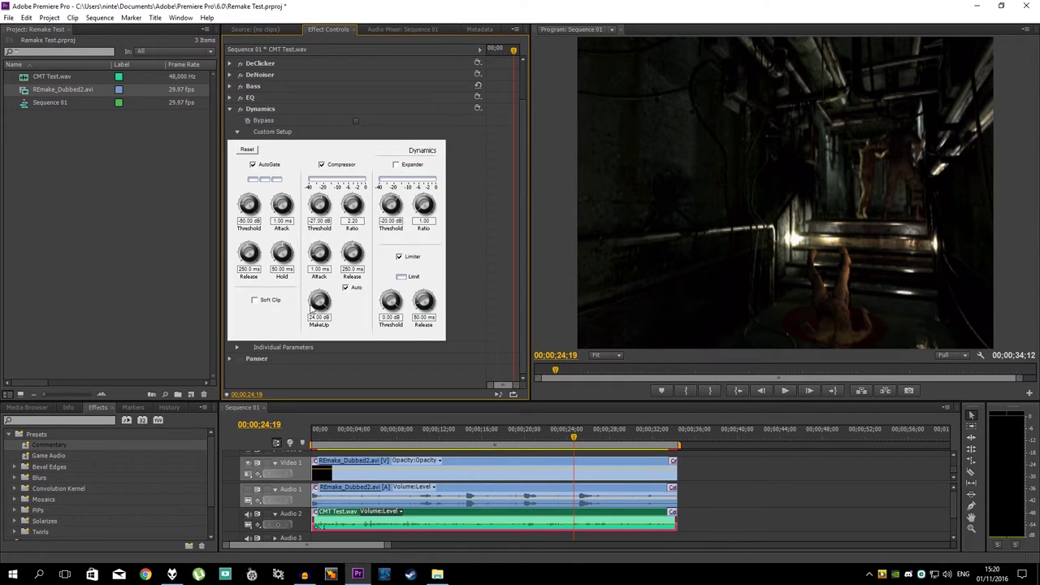
Step: Play the commentary from 00;00;19;27 to check whether the Limit indicator lights up
{"action": "left_click", "coordinate": [524, 438]}
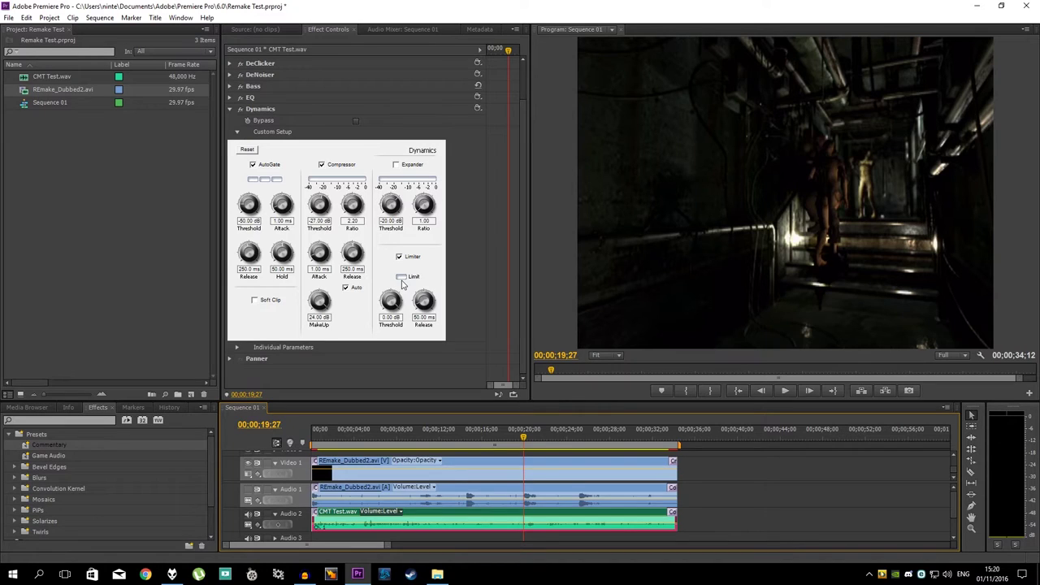
{"action": "key", "text": "space"}
{"action": "key", "text": "space"}
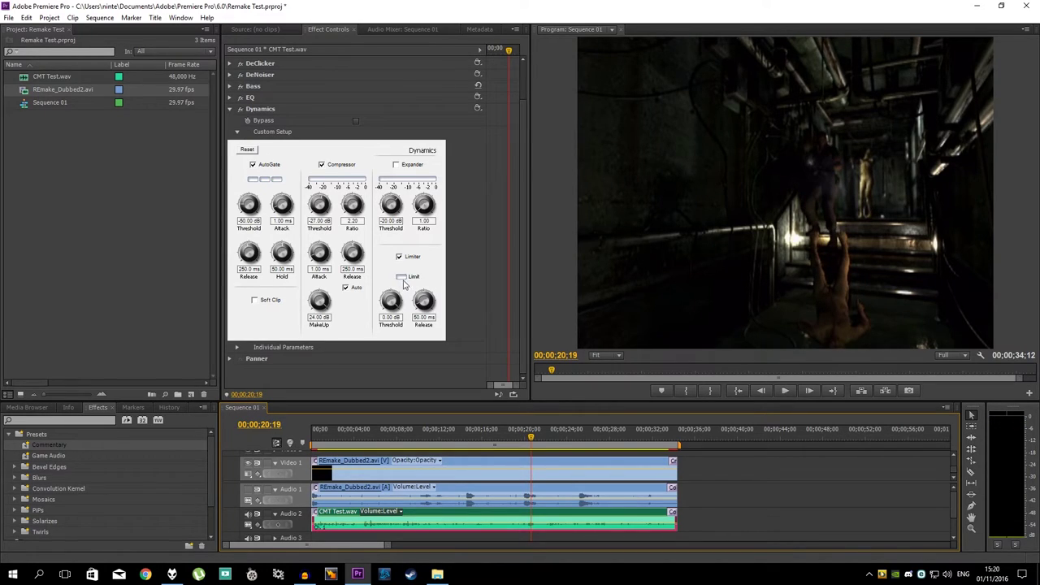
Step: Lower the compressor's MakeUp gain to 16 dB and play the commentary from 00;00;19;13
{"action": "left_click", "coordinate": [319, 316]}
{"action": "key", "text": "BackSpace"}
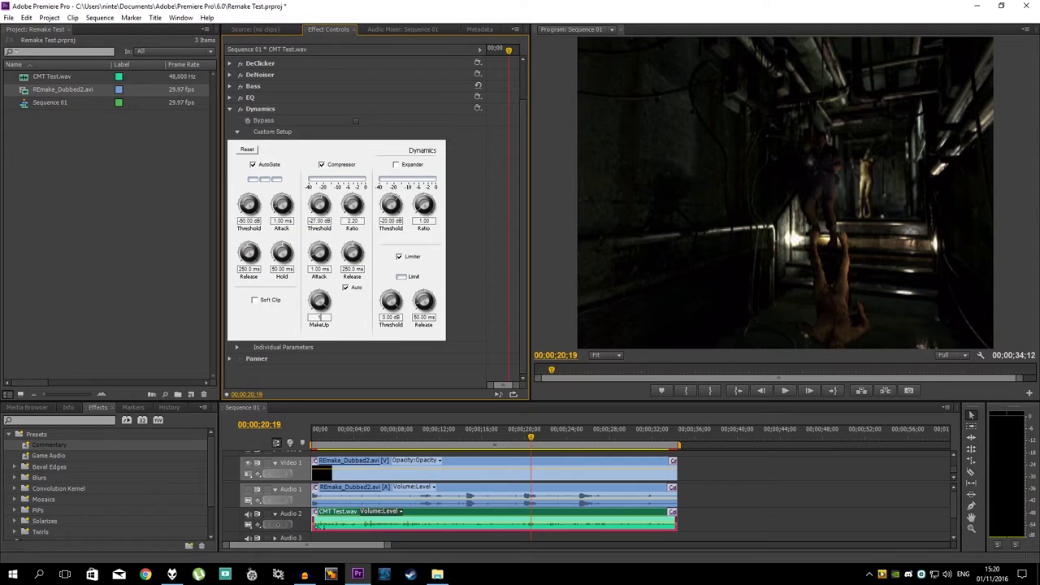
{"action": "type", "text": "16"}
{"action": "key", "text": "Return"}
{"action": "left_click", "coordinate": [518, 435]}
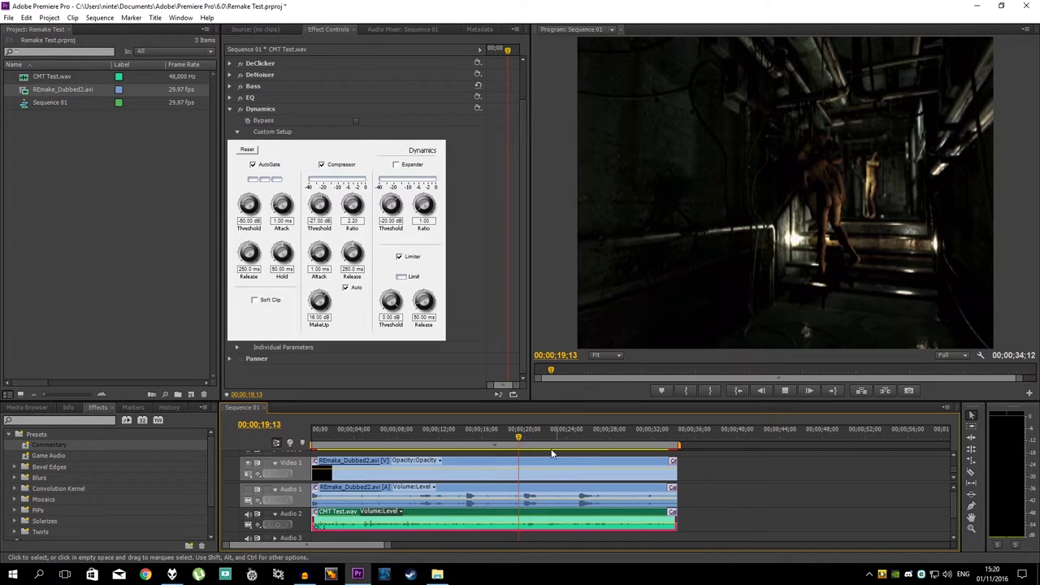
{"action": "key", "text": "space"}
{"action": "key", "text": "space"}
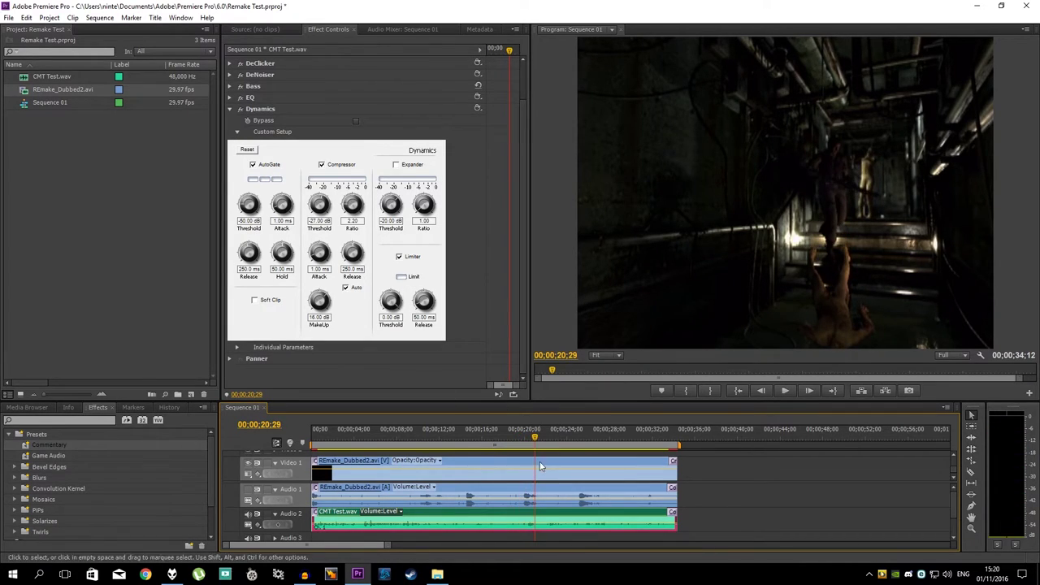
Step: Set the compressor's MakeUp gain to 18 dB and play the commentary from 00;00;04;22 to check the Limit indicator
{"action": "left_click", "coordinate": [523, 434]}
{"action": "left_click", "coordinate": [319, 317]}
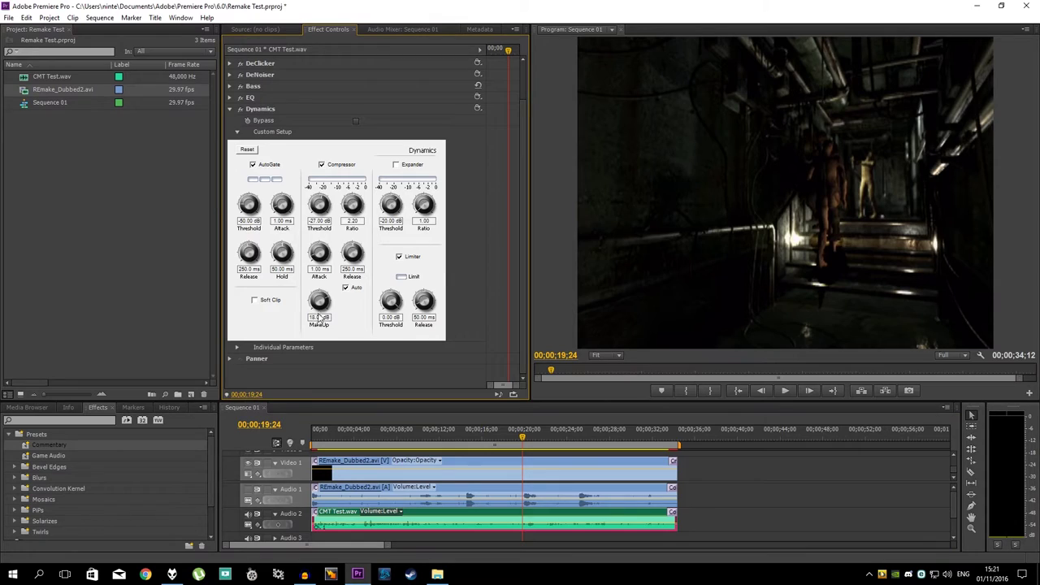
{"action": "left_click", "coordinate": [360, 439]}
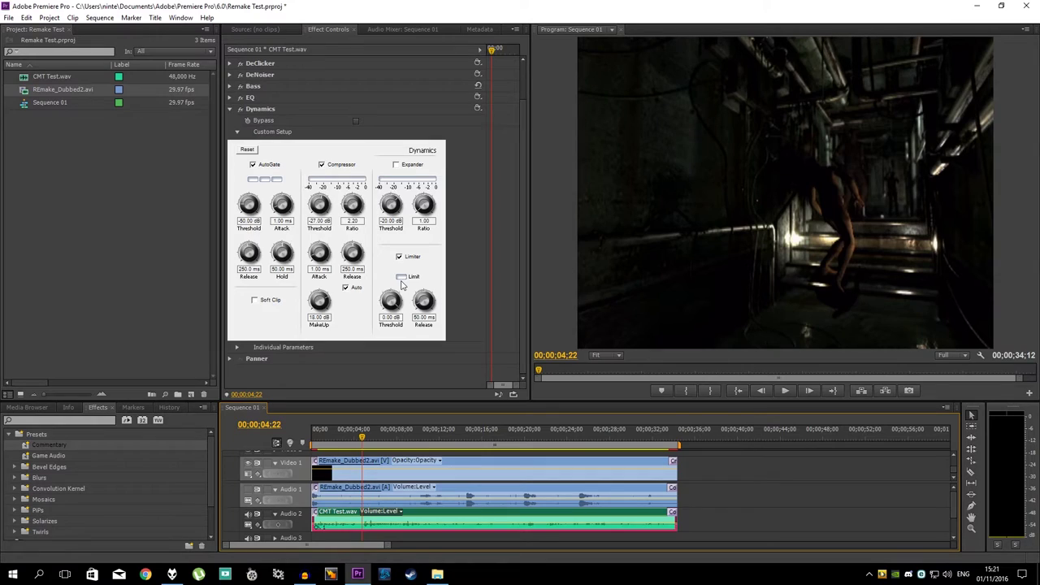
{"action": "key", "text": "space"}
{"action": "key", "text": "space"}
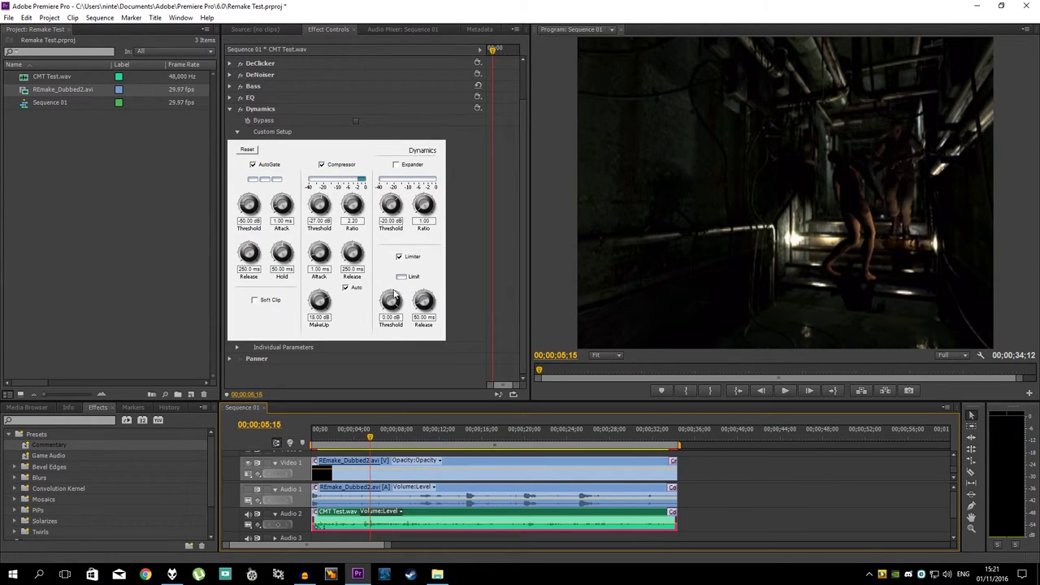
Step: Bring the compressor's MakeUp gain back to 16 dB and replay the commentary from 00;00;04;22
{"action": "left_click", "coordinate": [319, 317]}
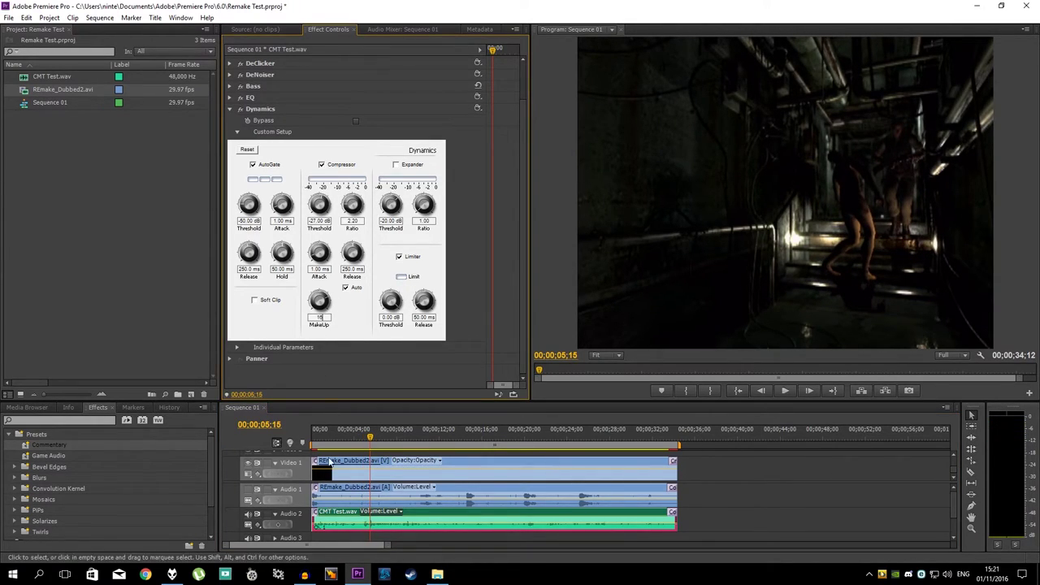
{"action": "left_click", "coordinate": [363, 438]}
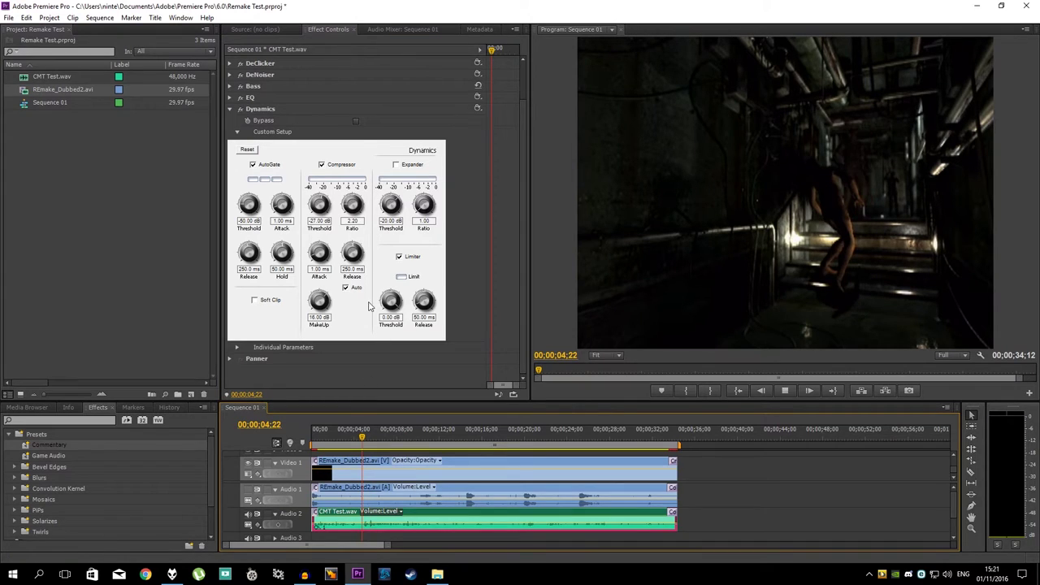
{"action": "key", "text": "space"}
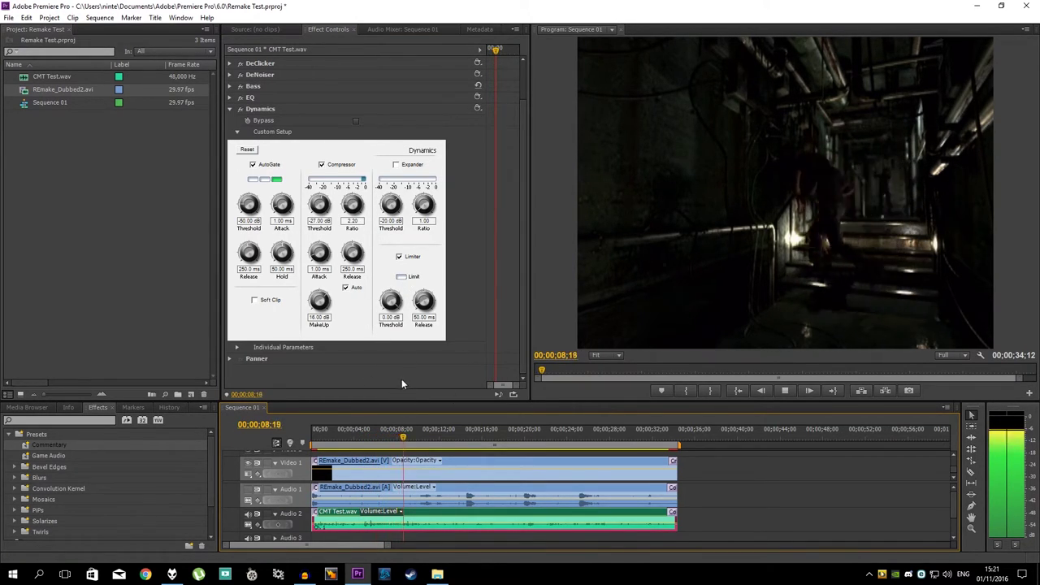
{"action": "key", "text": "space"}
Step: Set the compressor's MakeUp gain to 14 dB and play the commentary from 00;00;04;28 to check the Limit indicator
{"action": "left_click", "coordinate": [319, 316]}
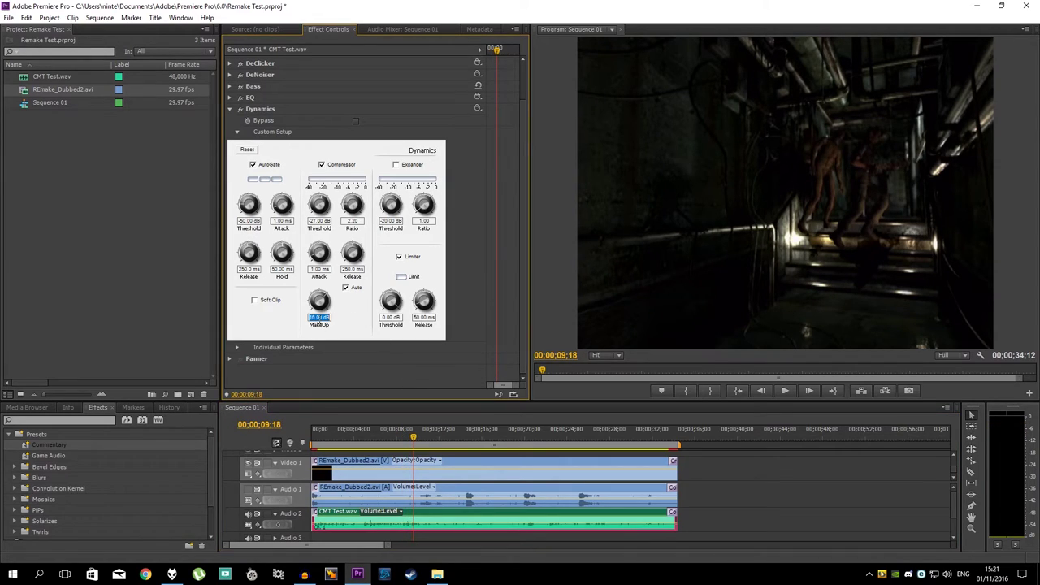
{"action": "type", "text": "14"}
{"action": "left_click", "coordinate": [403, 284]}
{"action": "scroll", "coordinate": [315, 325], "scroll_direction": "down", "scroll_amount": 1}
{"action": "left_click", "coordinate": [412, 438]}
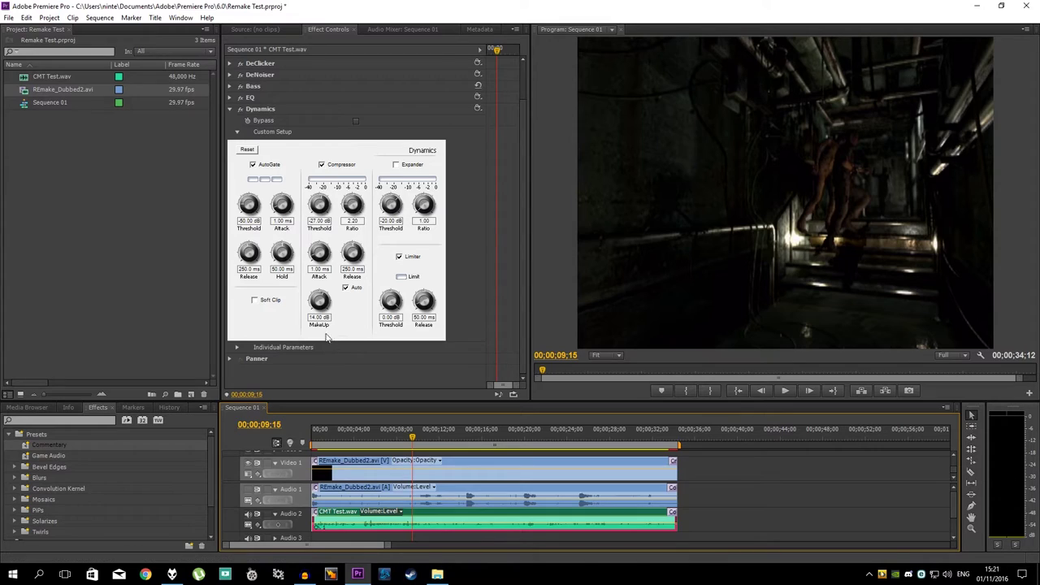
{"action": "left_click", "coordinate": [364, 432]}
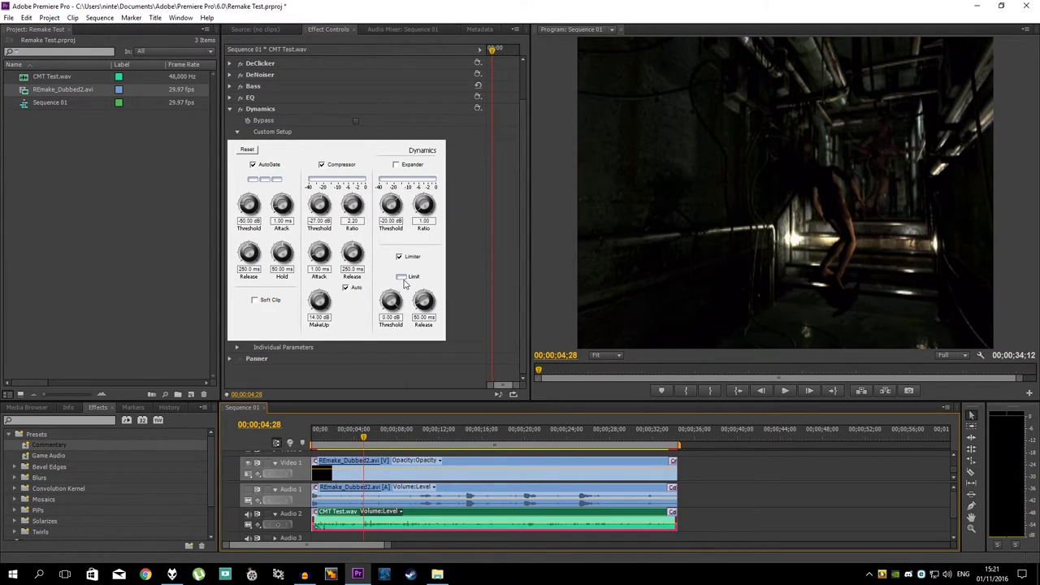
{"action": "key", "text": "space"}
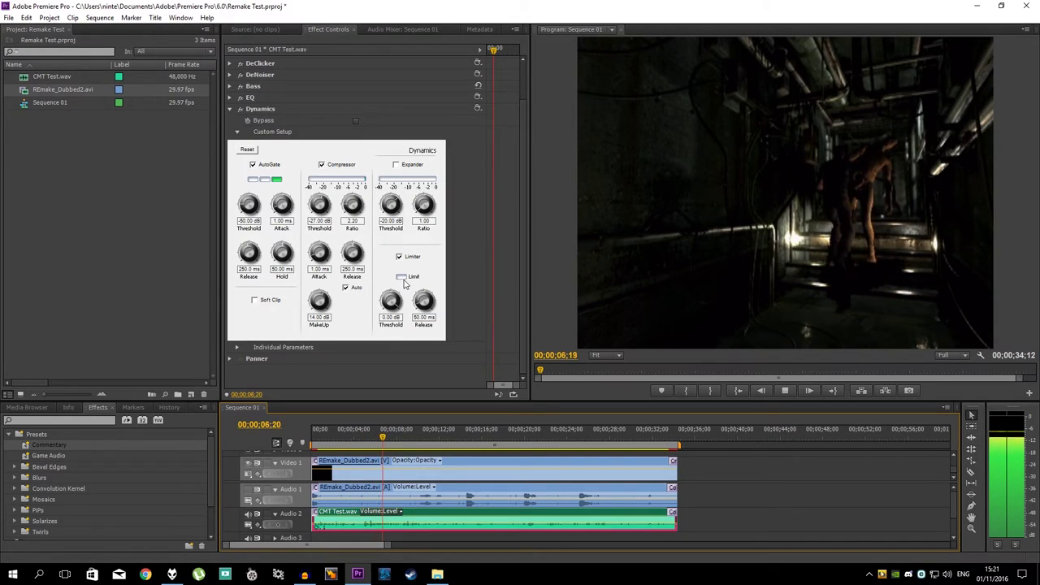
{"action": "key", "text": "space"}
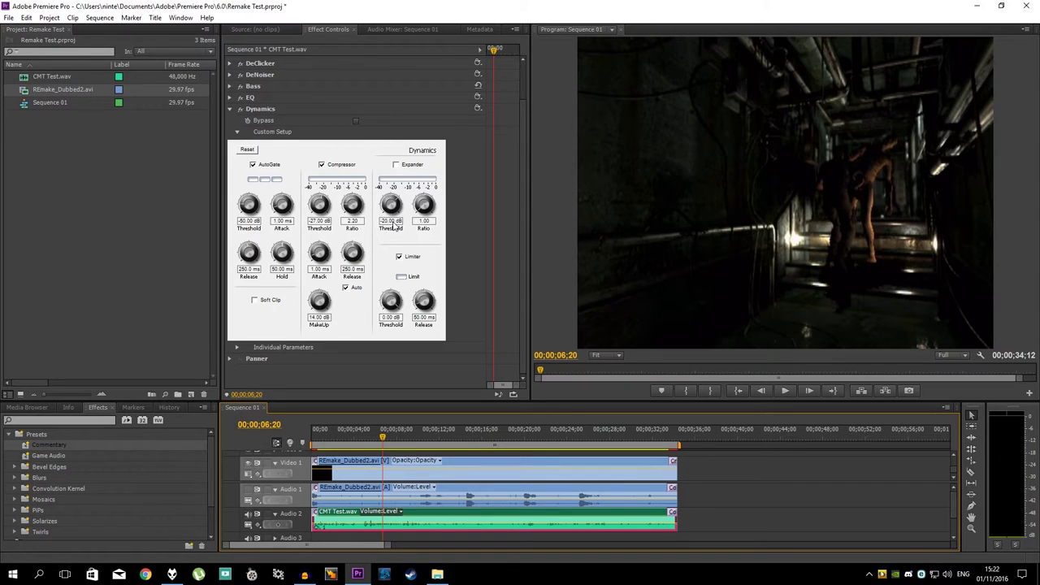
Step: Raise the Expander ratio to about 1.9 and collapse the commentary's Dynamics effect
{"action": "mouse_move", "coordinate": [428, 211]}
{"action": "left_mouse_down"}
{"action": "mouse_move", "coordinate": [429, 197]}
{"action": "mouse_move", "coordinate": [424, 203]}
{"action": "left_mouse_up"}
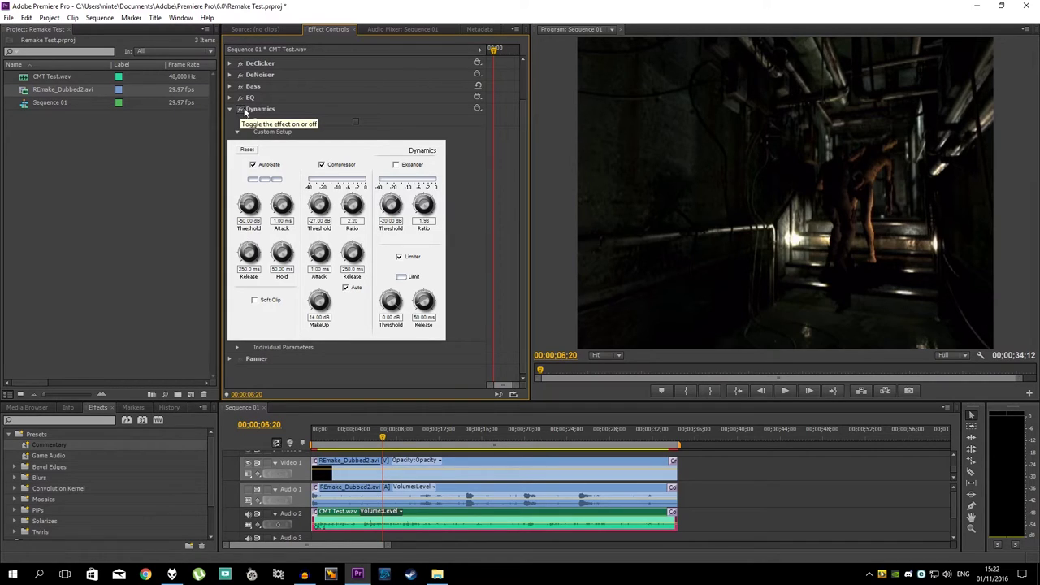
{"action": "scroll", "coordinate": [231, 154], "scroll_direction": "up", "scroll_amount": 2}
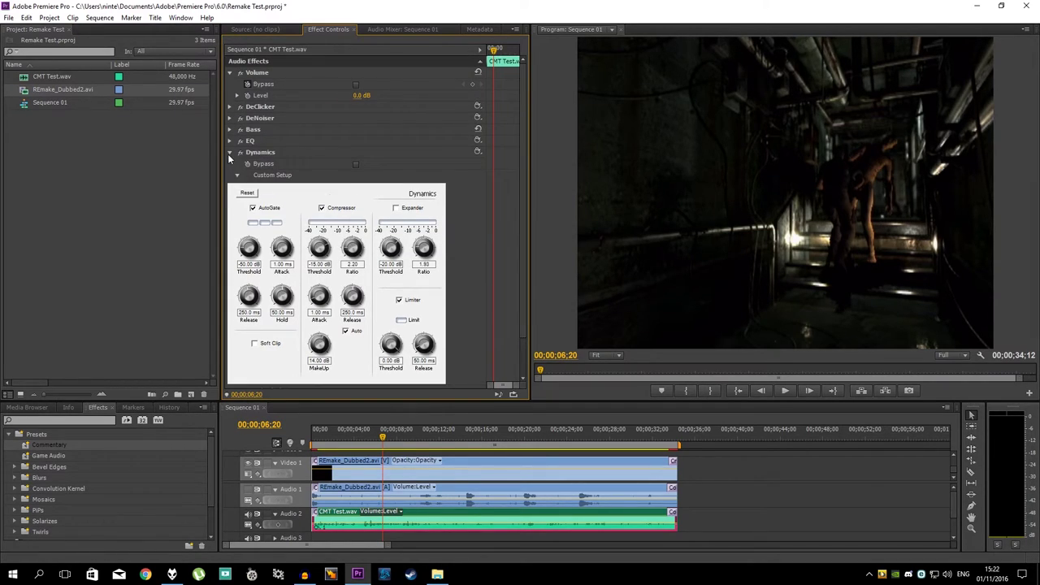
{"action": "left_click", "coordinate": [229, 152]}
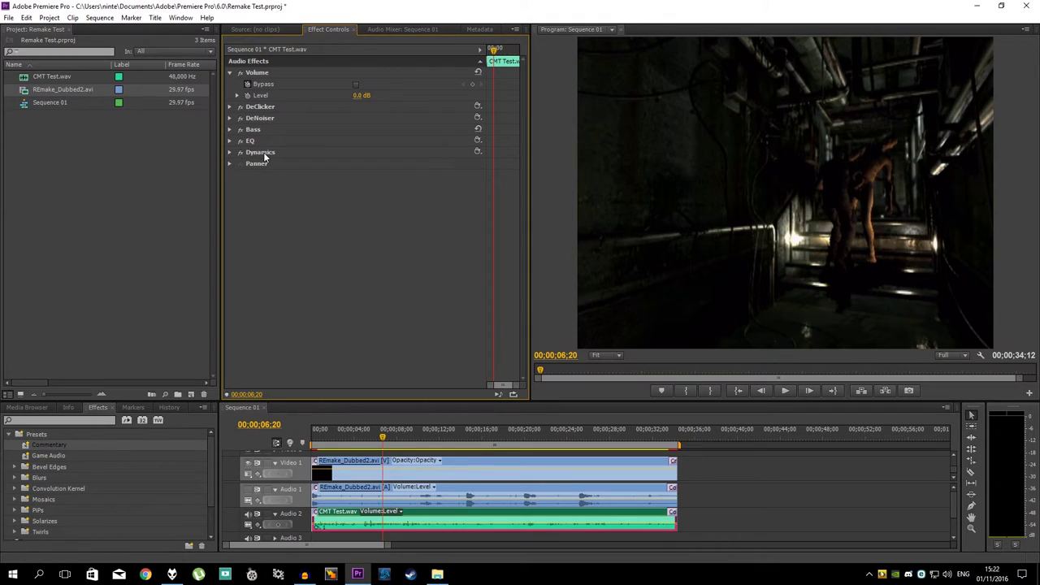
Step: Play the commentary from 00;00;04;20 while watching the Audio 2 level in the Audio Mixer, and return the playhead there
{"action": "left_click", "coordinate": [384, 30]}
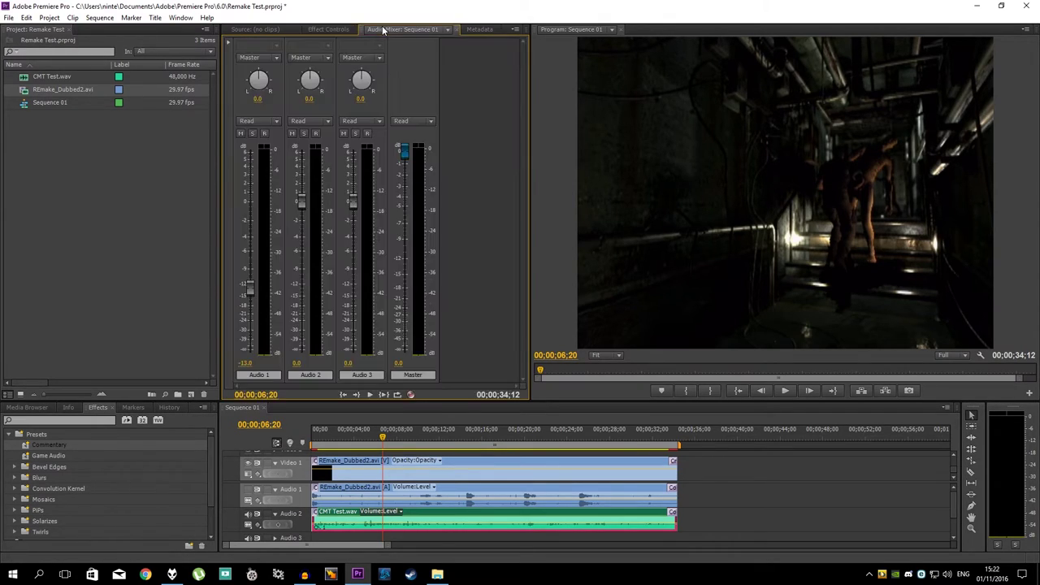
{"action": "left_click", "coordinate": [361, 439]}
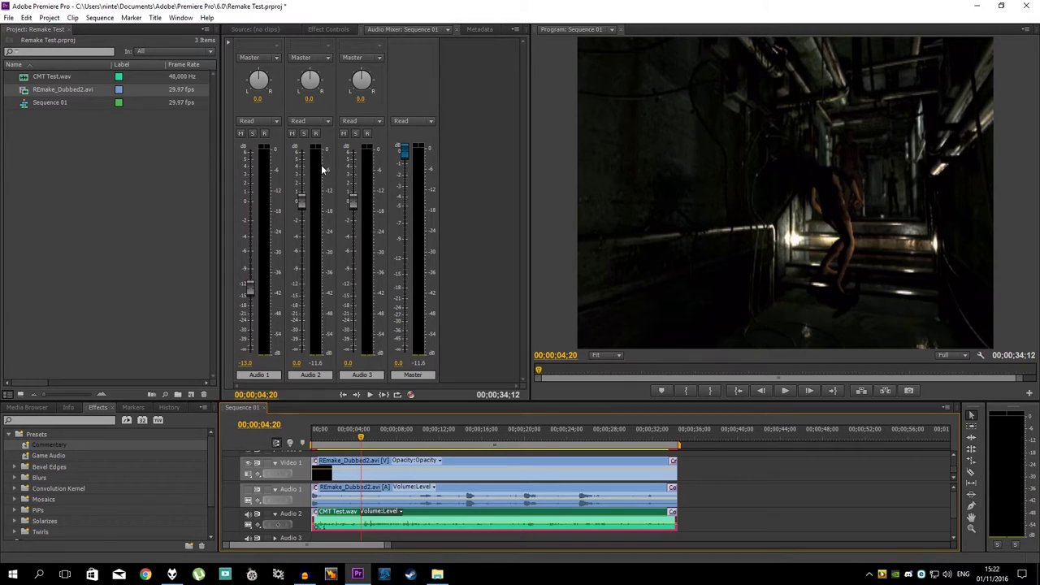
{"action": "key", "text": "space"}
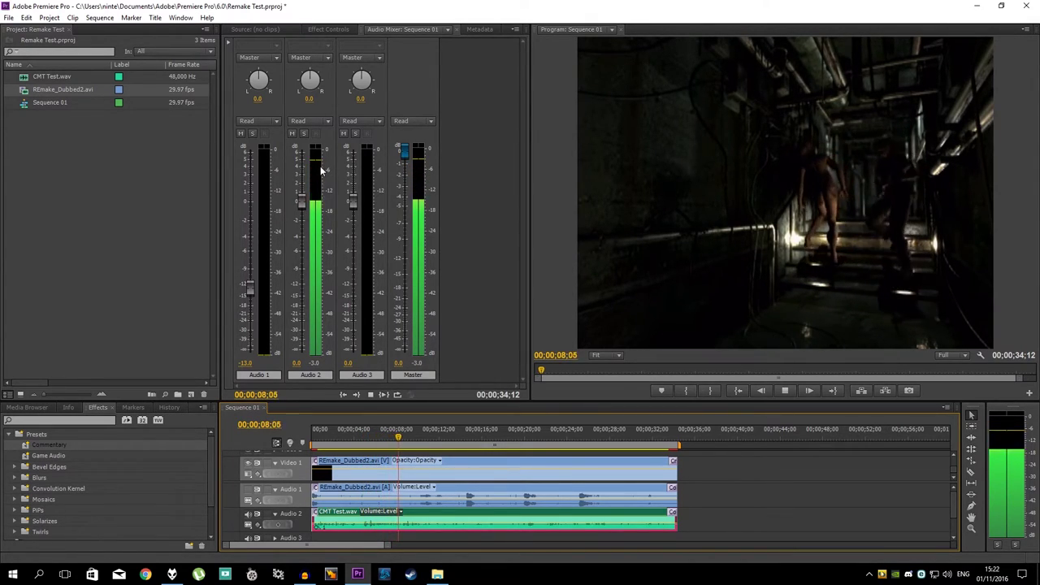
{"action": "key", "text": "space"}
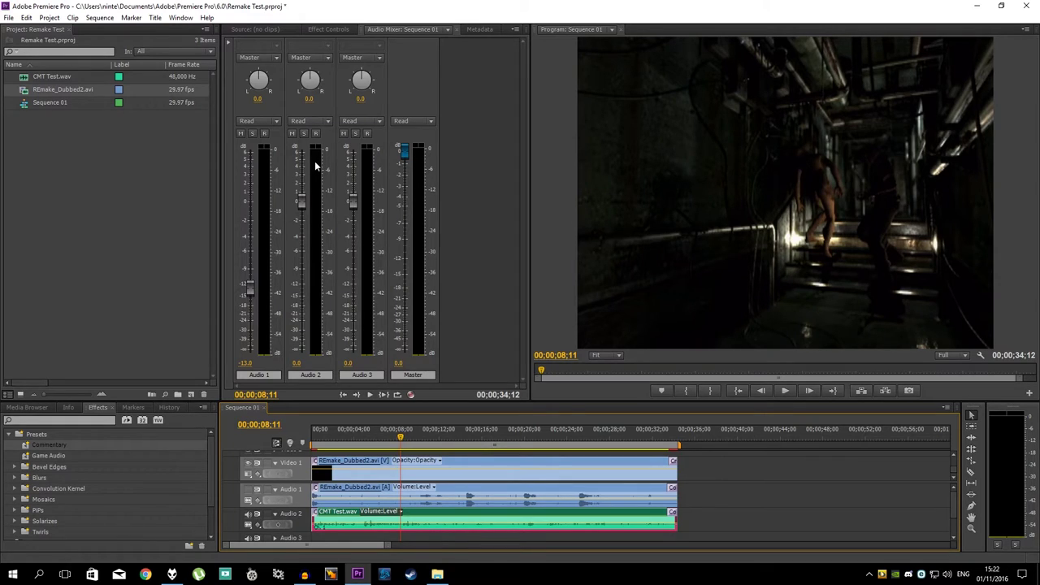
{"action": "left_click", "coordinate": [361, 428]}
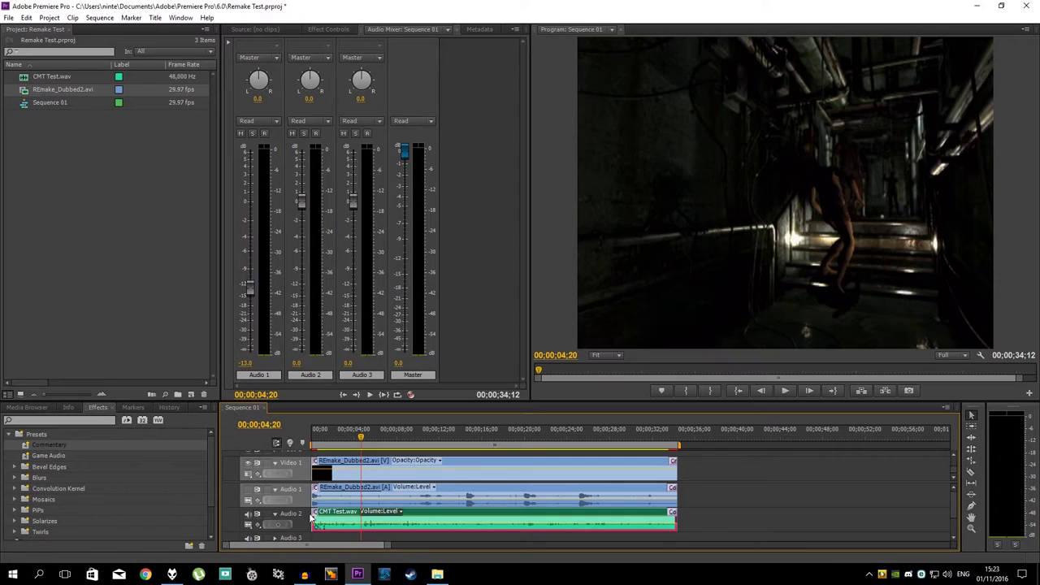
Step: Apply the Game Audio preset to the REmake_Dubbed2.avi clip
{"action": "left_click", "coordinate": [368, 493]}
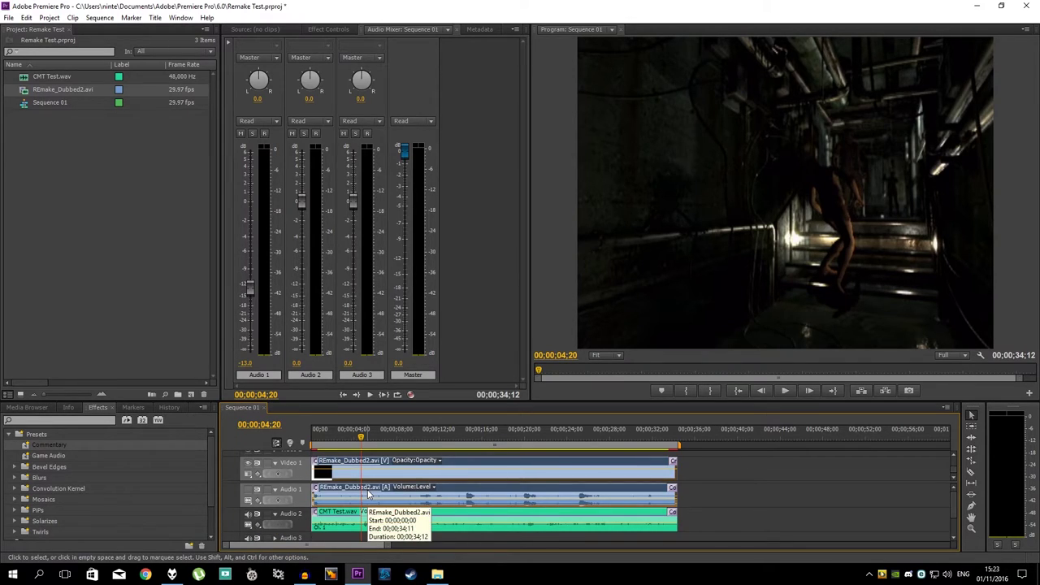
{"action": "left_click", "coordinate": [452, 490]}
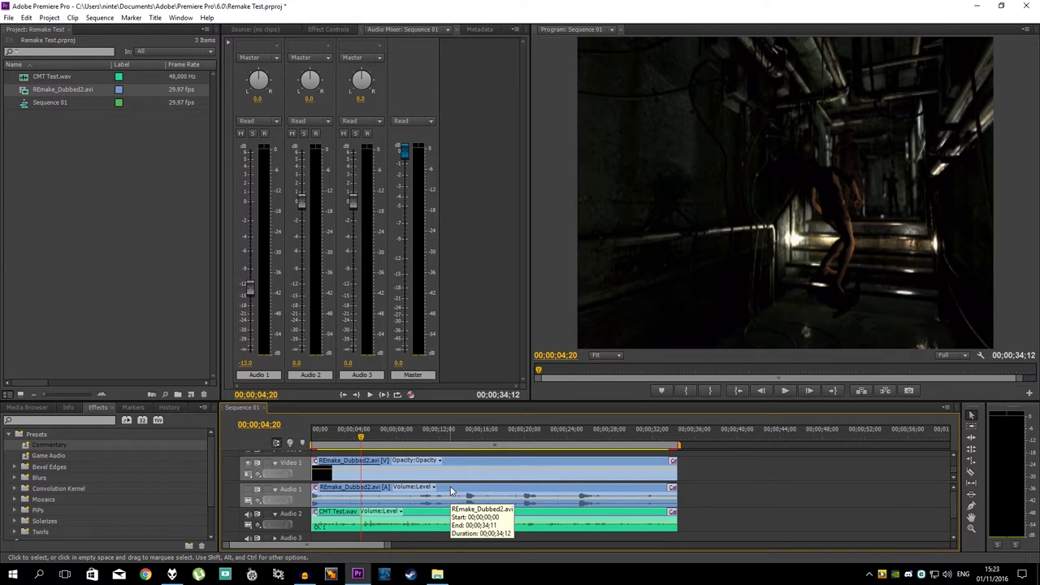
{"action": "left_click", "coordinate": [323, 30]}
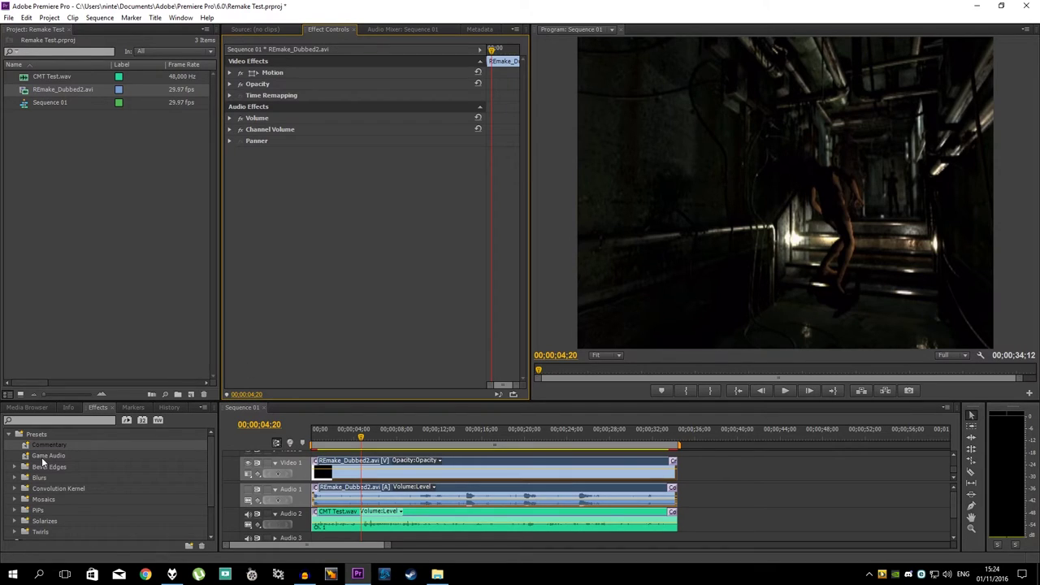
{"action": "left_click_drag", "start_coordinate": [45, 456], "coordinate": [274, 159]}
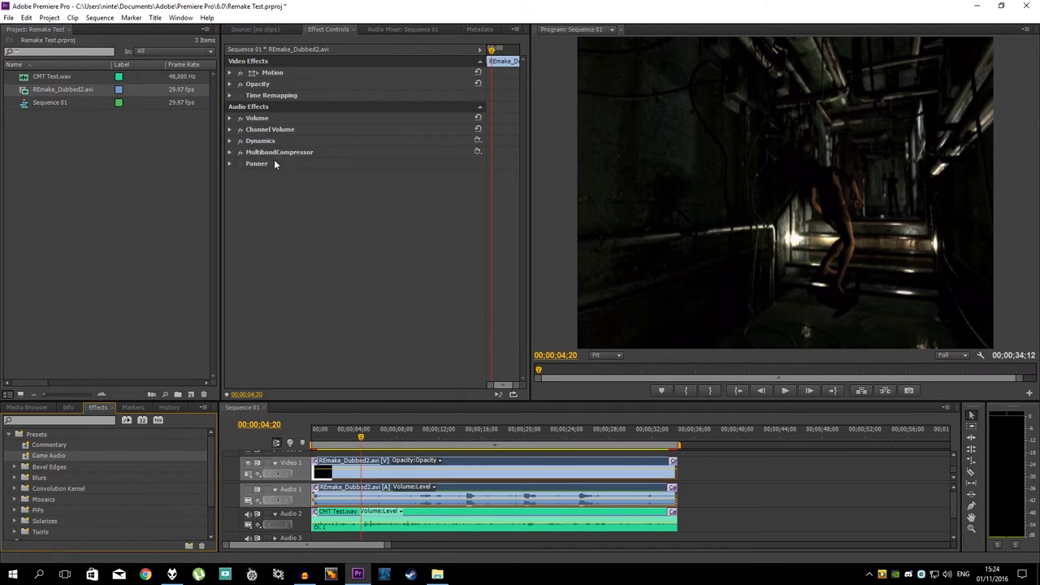
Step: Mute Audio 2 and turn Audio 1 back on, with the playhead at 00;00;09;28
{"action": "left_click", "coordinate": [249, 514]}
{"action": "left_click", "coordinate": [249, 489]}
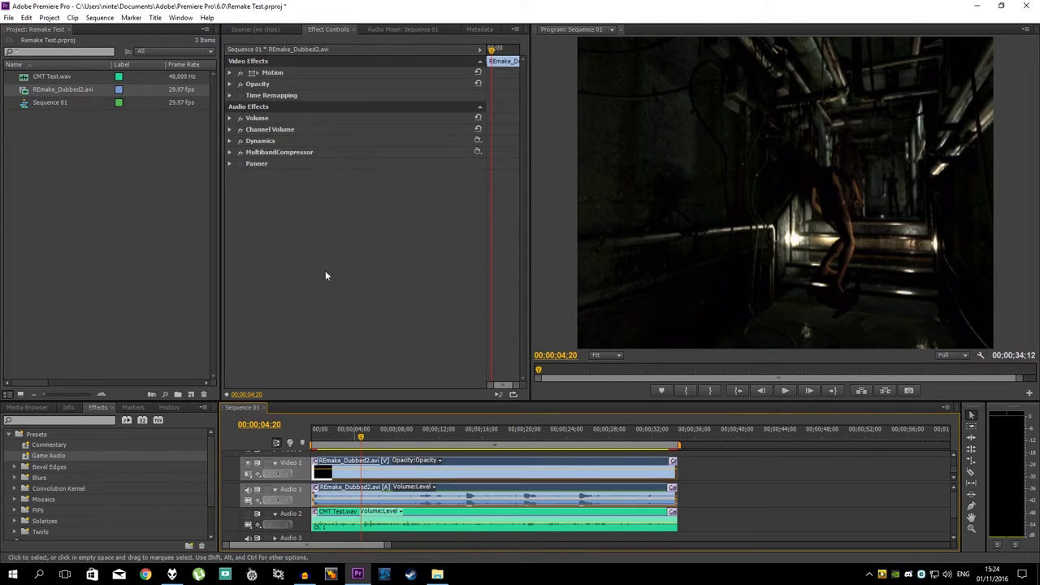
{"action": "left_click", "coordinate": [416, 432]}
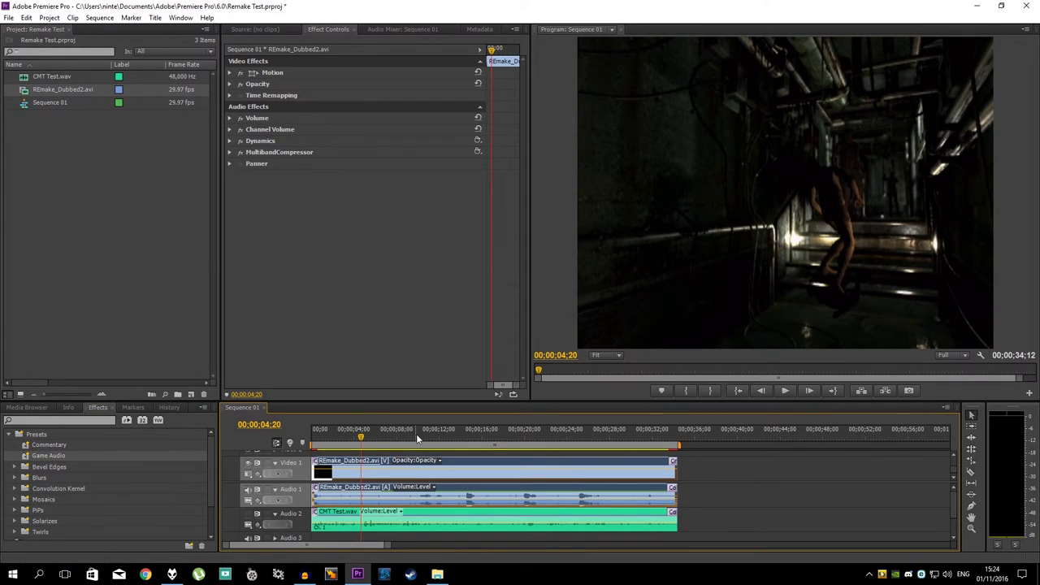
Step: Switch off the game clip's MultibandCompressor and expand its Dynamics effect to view the gate settings
{"action": "left_click", "coordinate": [238, 151]}
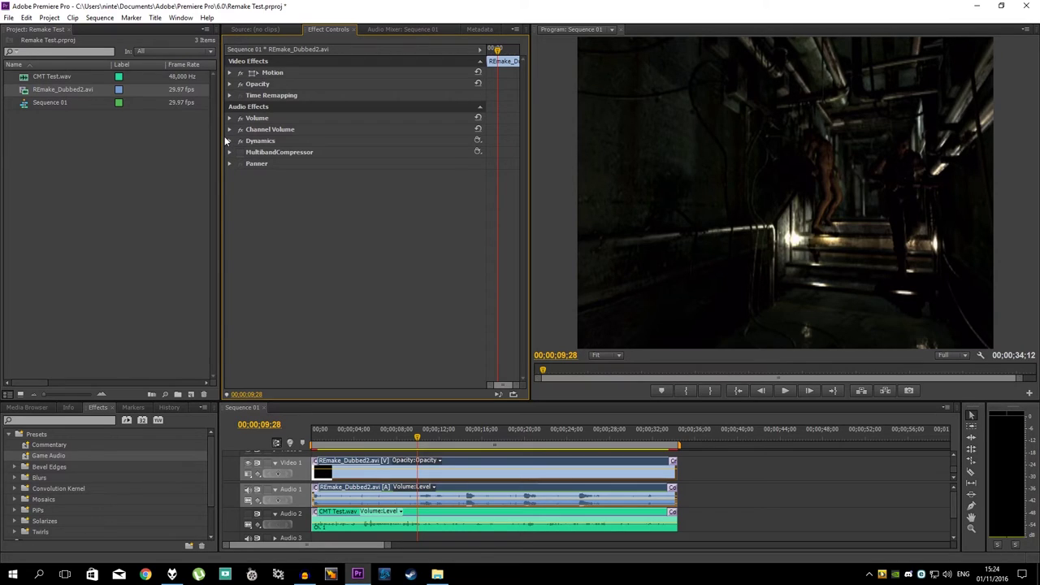
{"action": "left_click", "coordinate": [230, 141]}
{"action": "scroll", "coordinate": [480, 240], "scroll_direction": "down", "scroll_amount": 2}
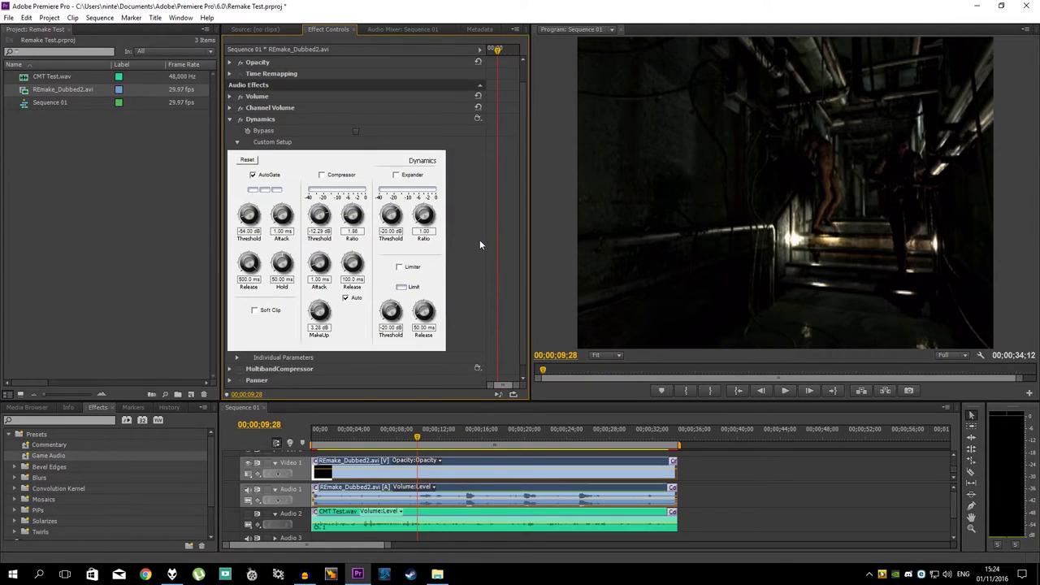
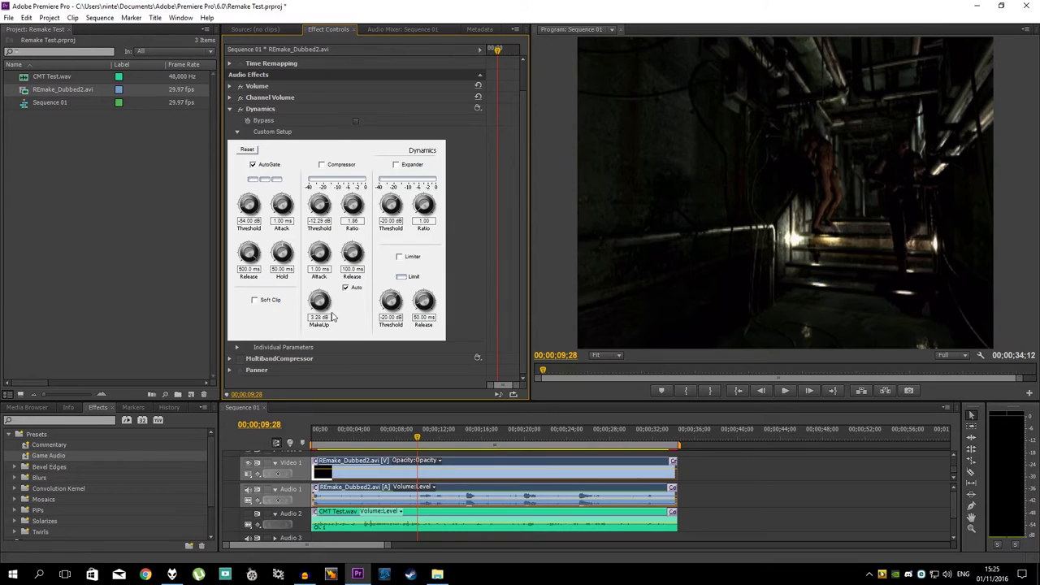
Step: Collapse the game clip's Dynamics effect and expand the MultibandCompressor to view its Low, Mid and High band settings
{"action": "left_click", "coordinate": [233, 109]}
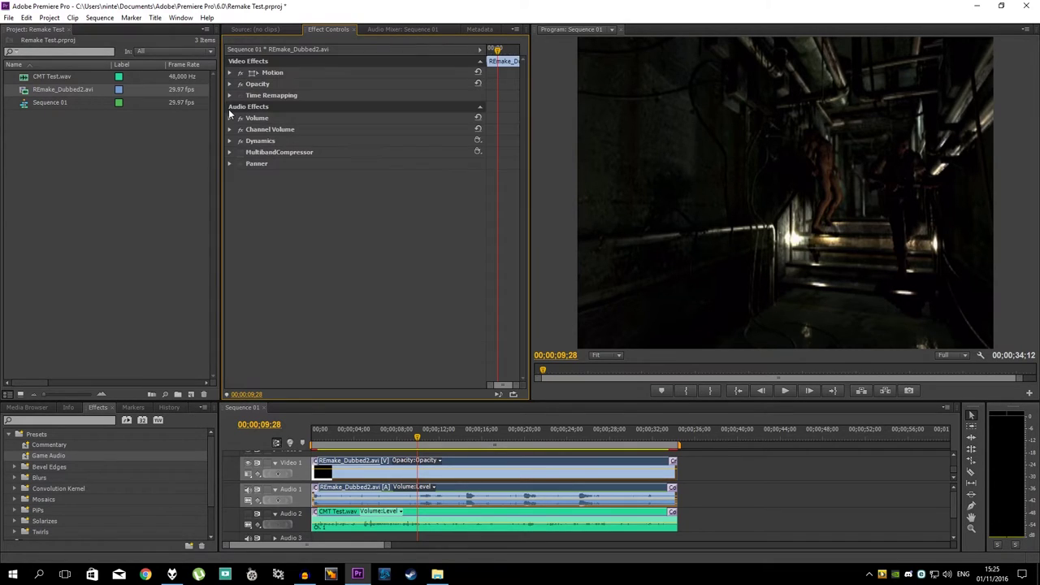
{"action": "left_click", "coordinate": [230, 153]}
{"action": "scroll", "coordinate": [462, 352], "scroll_direction": "down", "scroll_amount": 2}
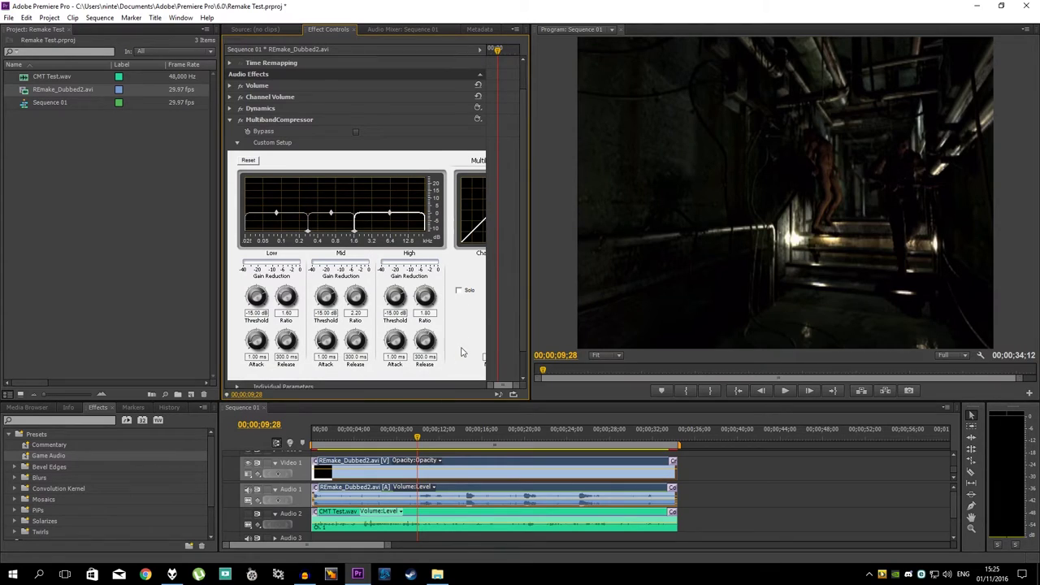
Step: Play the game audio from 00;00;09;28 and watch the MultibandCompressor's gain reduction meters
{"action": "scroll", "coordinate": [462, 352], "scroll_direction": "down", "scroll_amount": 1}
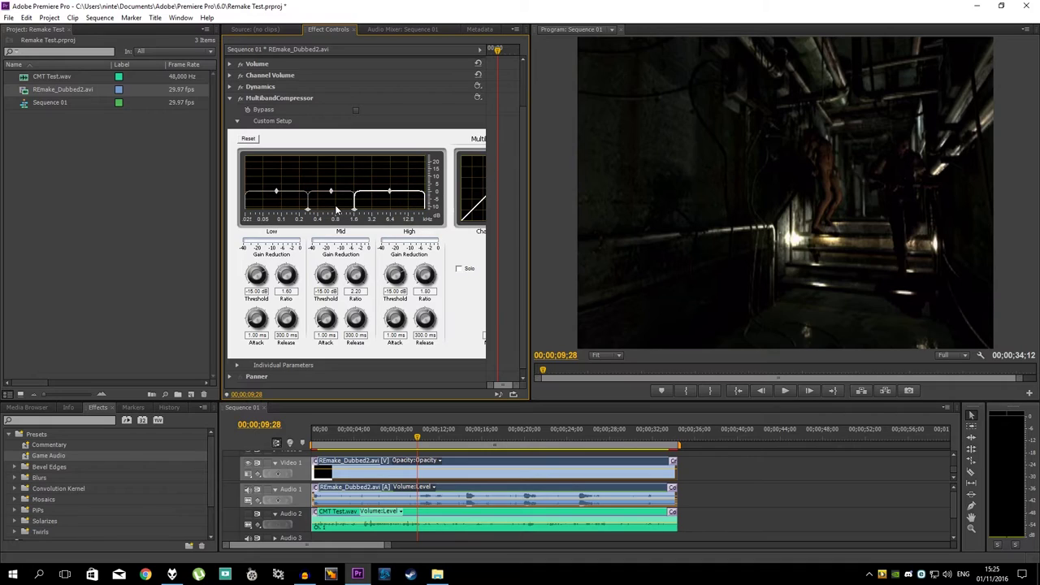
{"action": "left_click", "coordinate": [465, 439]}
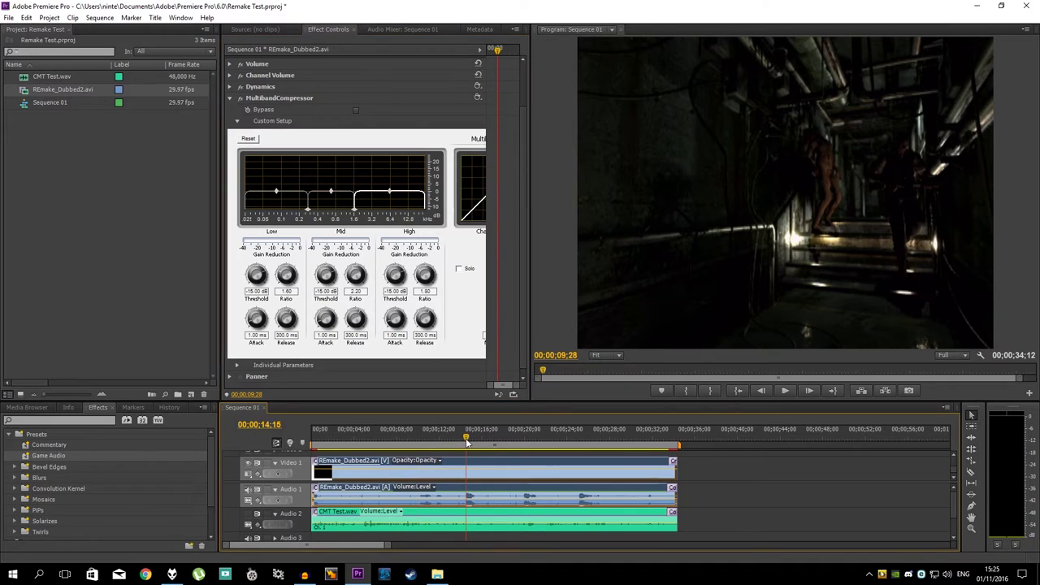
{"action": "left_click_drag", "start_coordinate": [467, 441], "coordinate": [466, 441]}
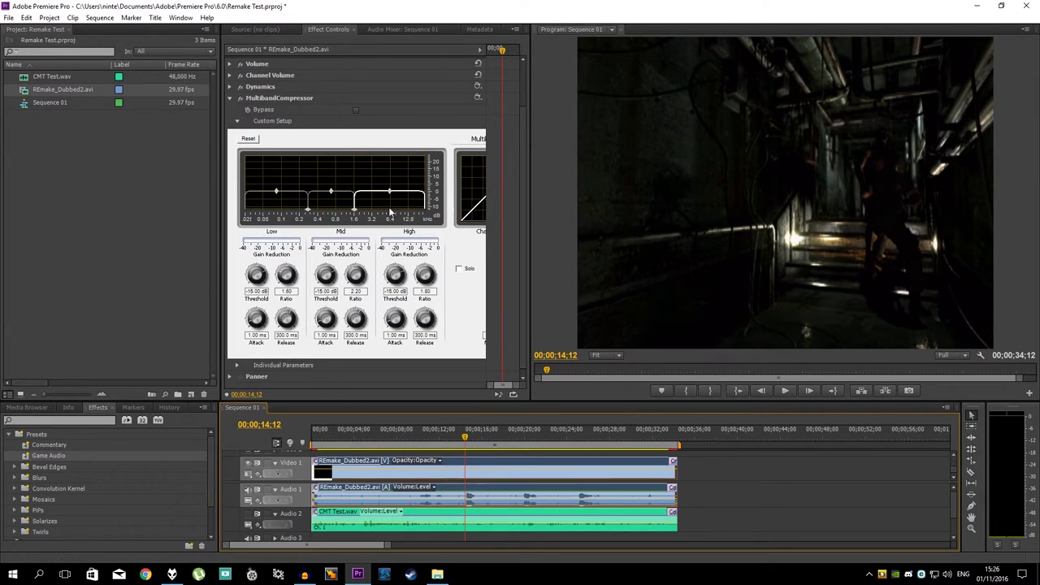
{"action": "left_click", "coordinate": [417, 439]}
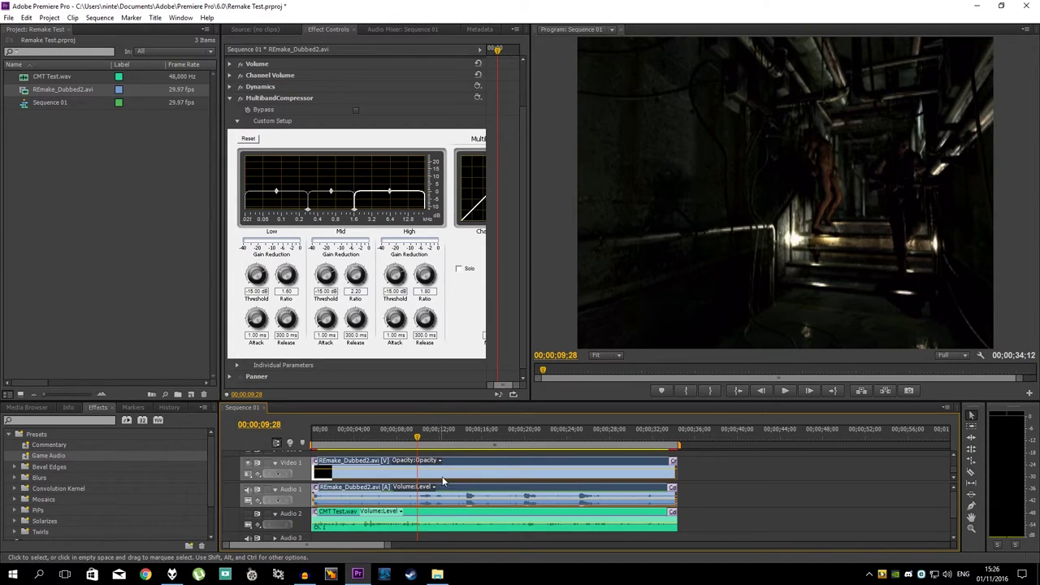
{"action": "key", "text": "space"}
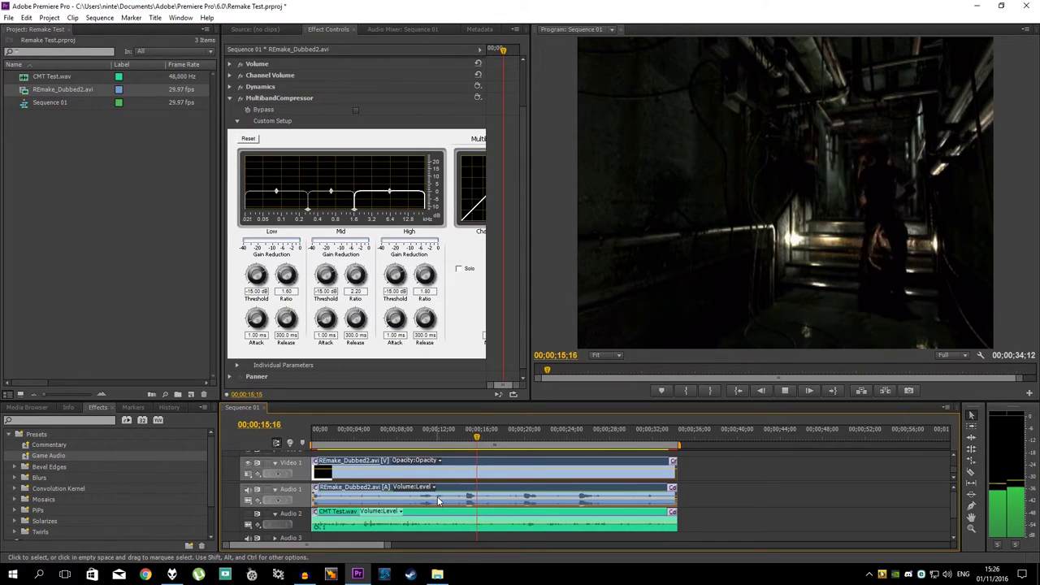
{"action": "key", "text": "space"}
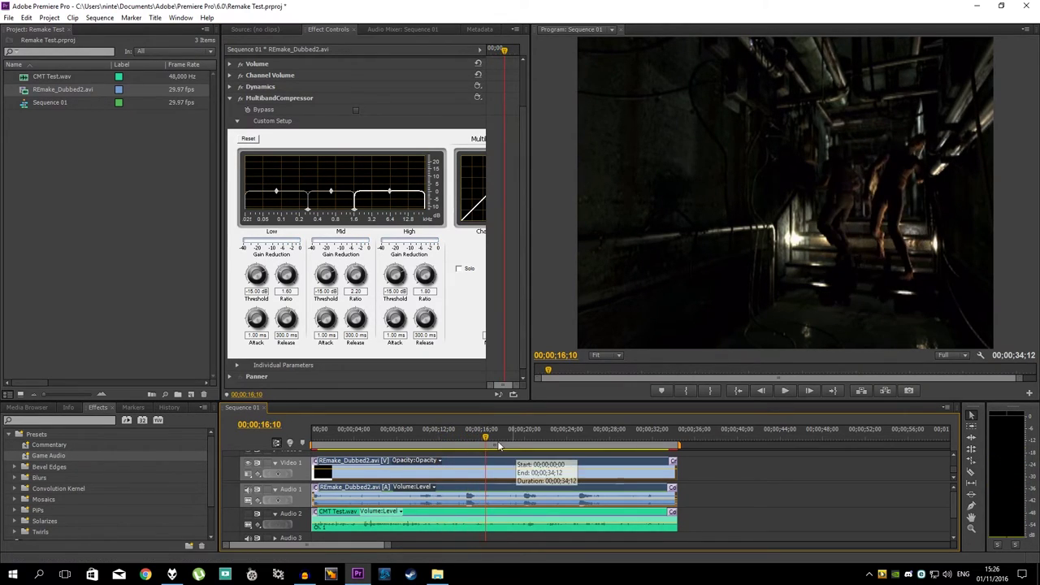
Step: Set the MultibandCompressor's Low, Mid and High band thresholds to -30 dB
{"action": "left_click", "coordinate": [260, 292]}
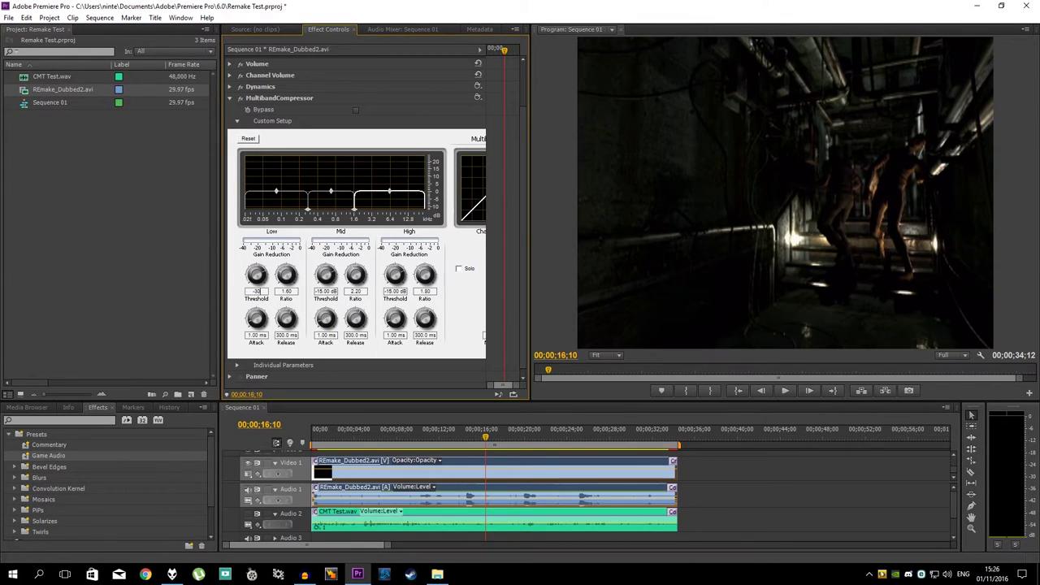
{"action": "key", "text": "Tab"}
{"action": "type", "text": "-30"}
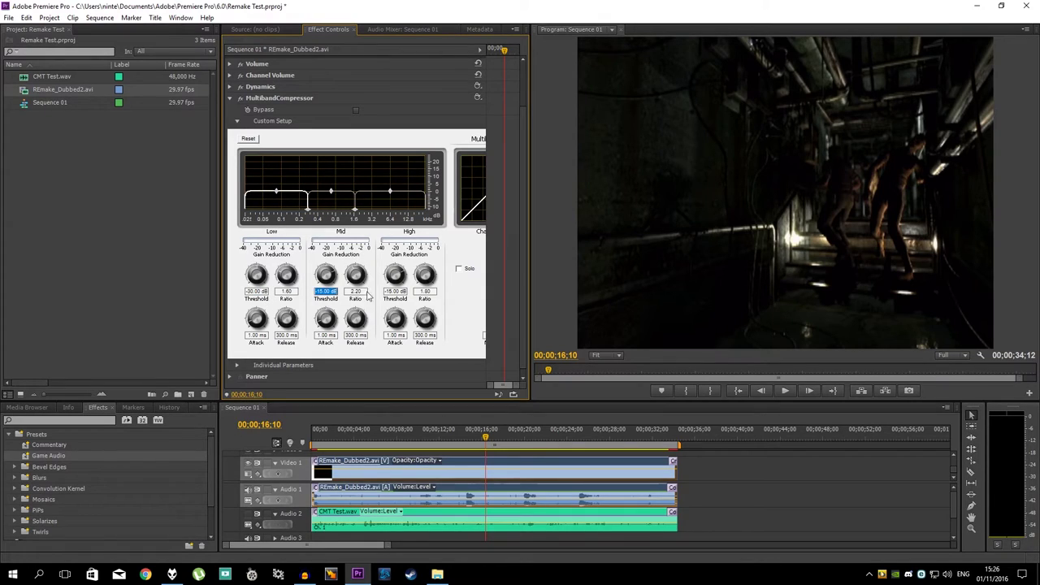
{"action": "key", "text": "Tab"}
{"action": "type", "text": "-30"}
{"action": "key", "text": "Tab"}
Step: Play the game audio from 00;00;09;26 and check each band's gain reduction, revisiting the section around 00;00;13;13 to 00;00;16;13
{"action": "left_click", "coordinate": [416, 435]}
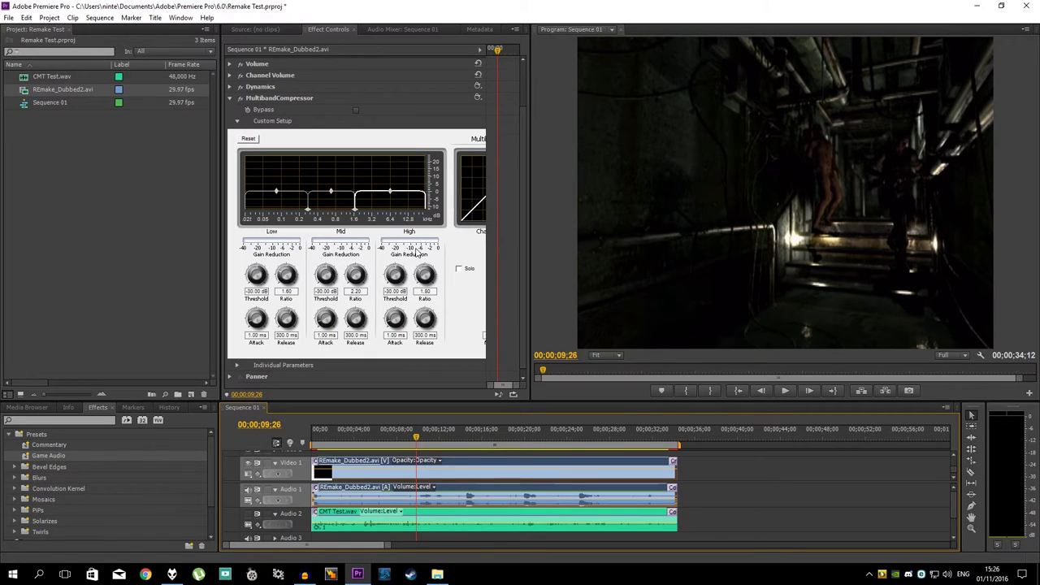
{"action": "key", "text": "space"}
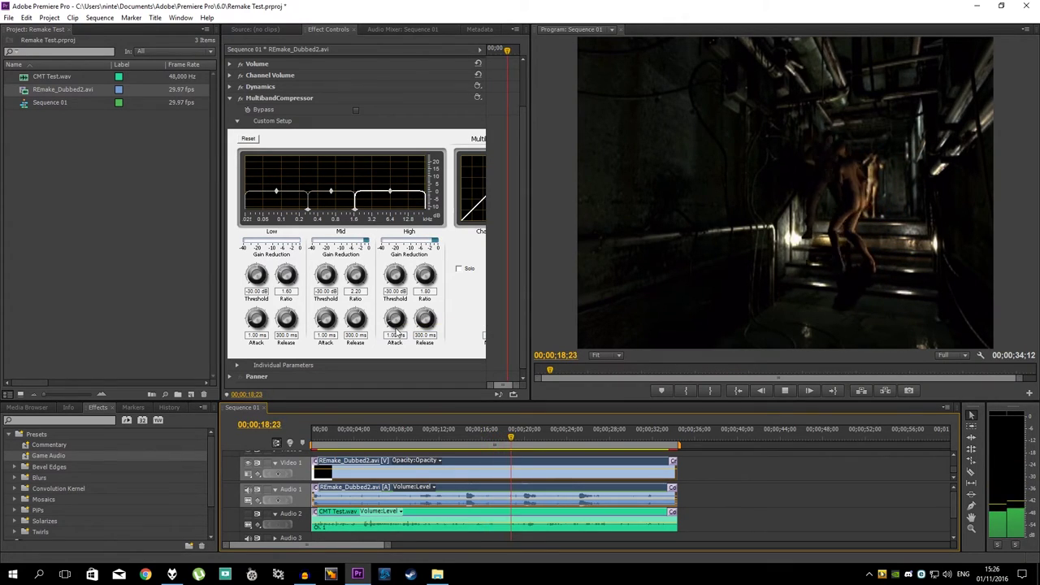
{"action": "key", "text": "space"}
{"action": "left_click", "coordinate": [477, 438]}
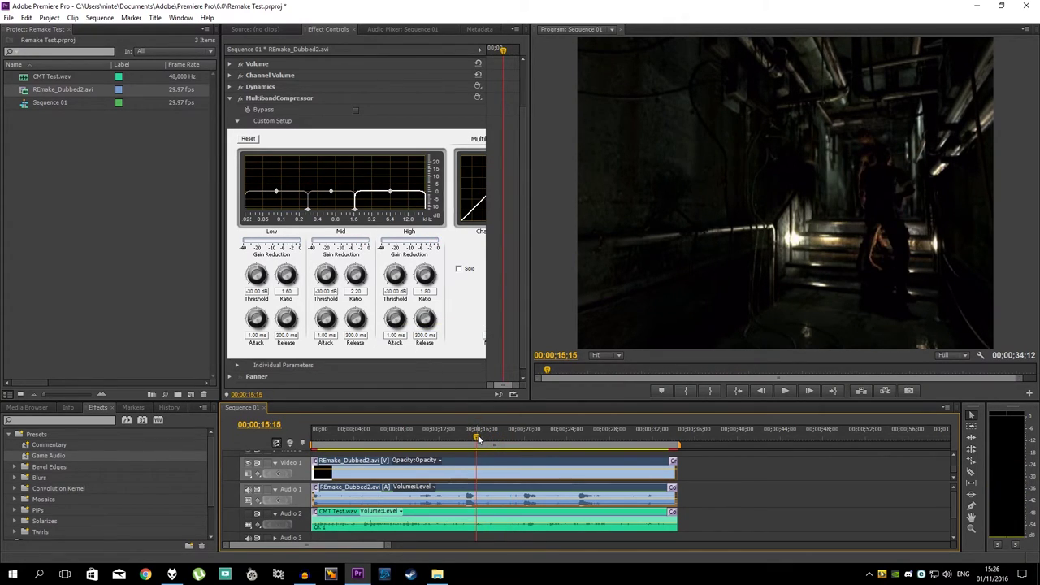
{"action": "left_click_drag", "start_coordinate": [479, 438], "coordinate": [486, 435]}
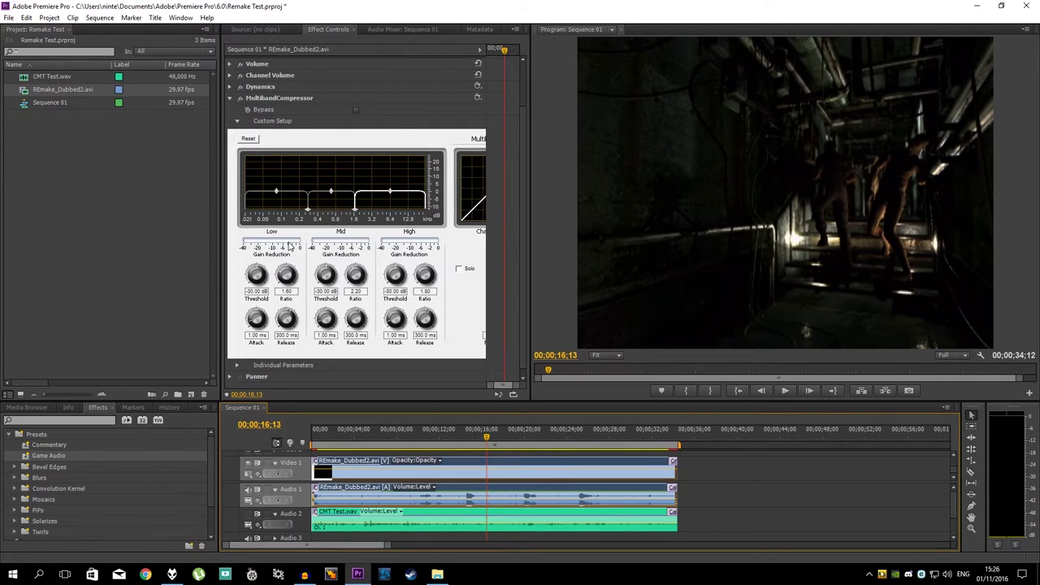
{"action": "left_click", "coordinate": [466, 439]}
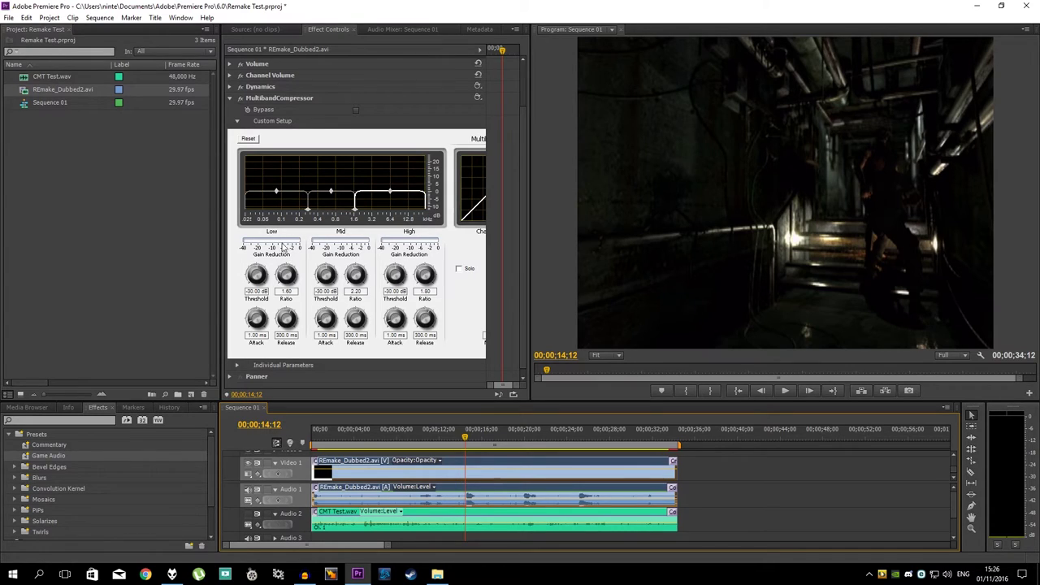
{"action": "left_click", "coordinate": [455, 439]}
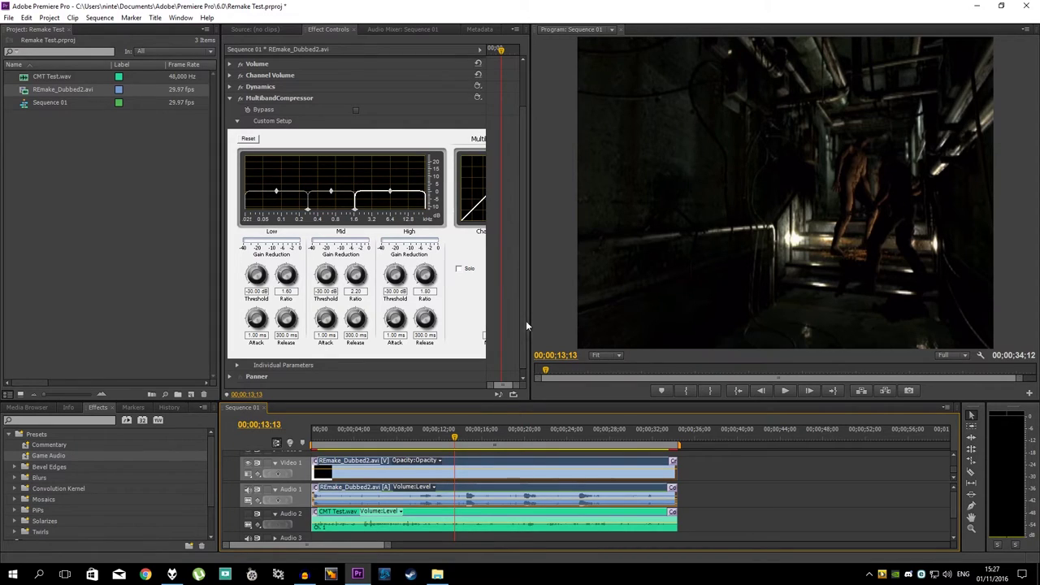
Step: Set the Low, Mid and High band thresholds to -15 dB and place the playhead at 00;00;13;07
{"action": "scroll", "coordinate": [524, 321], "scroll_direction": "down", "scroll_amount": 1}
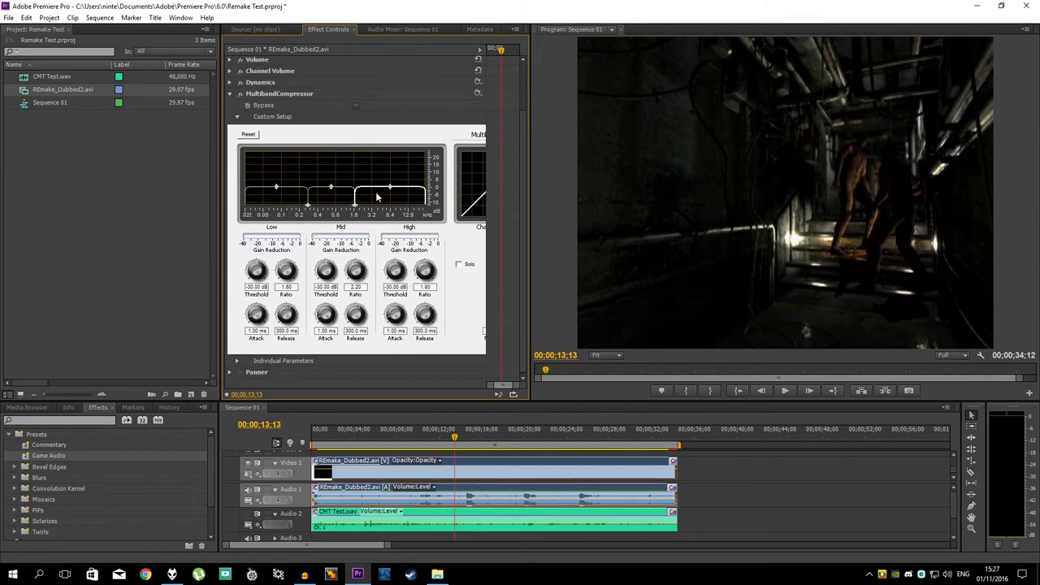
{"action": "left_click", "coordinate": [256, 287]}
{"action": "type", "text": "-15"}
{"action": "left_click", "coordinate": [325, 287]}
{"action": "type", "text": "-15"}
{"action": "left_click", "coordinate": [395, 287]}
{"action": "type", "text": "-15"}
{"action": "key", "text": "Return"}
{"action": "left_click", "coordinate": [464, 440]}
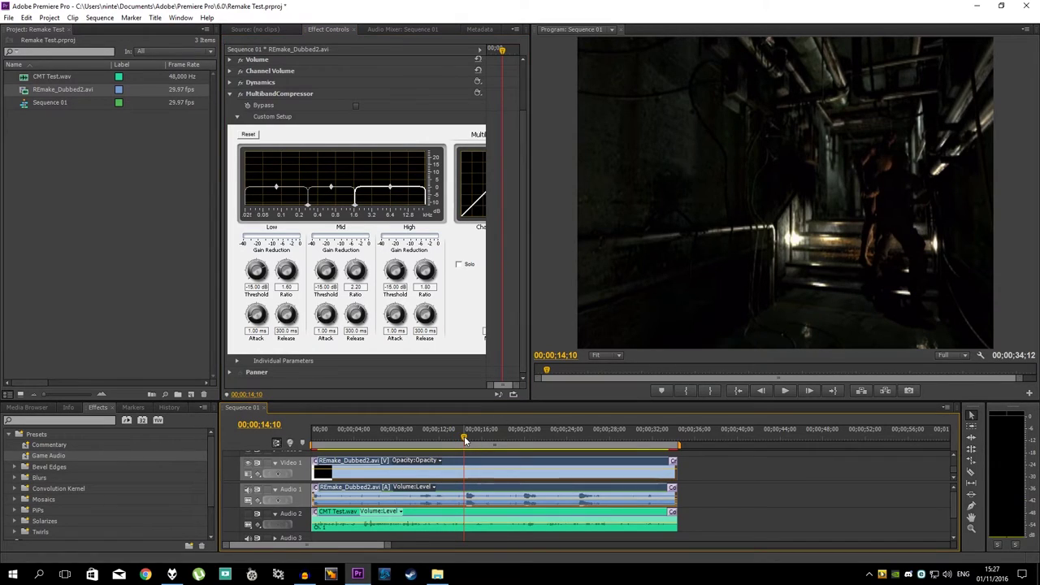
{"action": "left_click", "coordinate": [451, 426]}
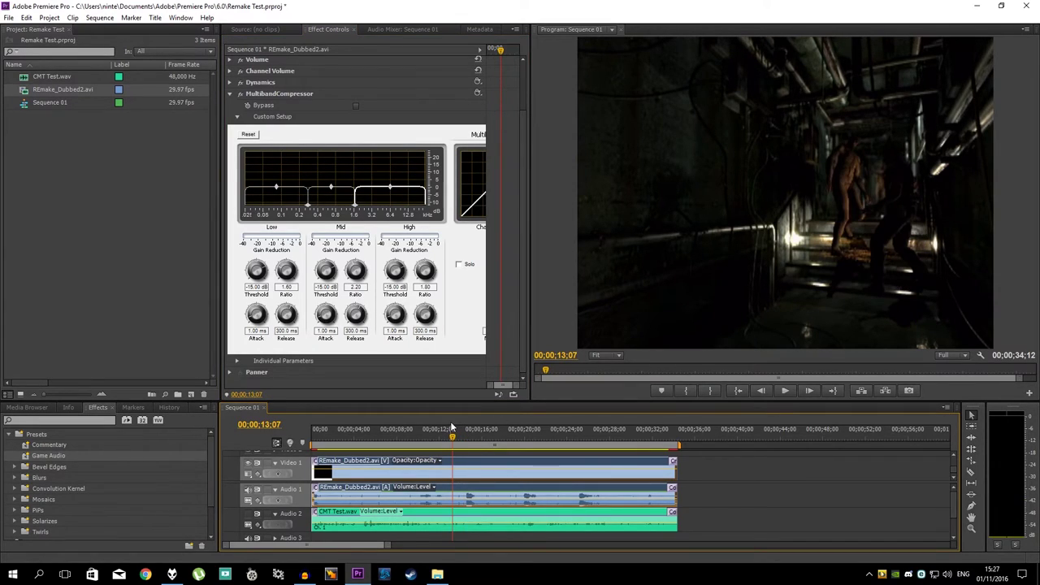
Step: Lower the High band's ratio to 1.40 and collapse the MultibandCompressor effect
{"action": "left_click", "coordinate": [256, 288]}
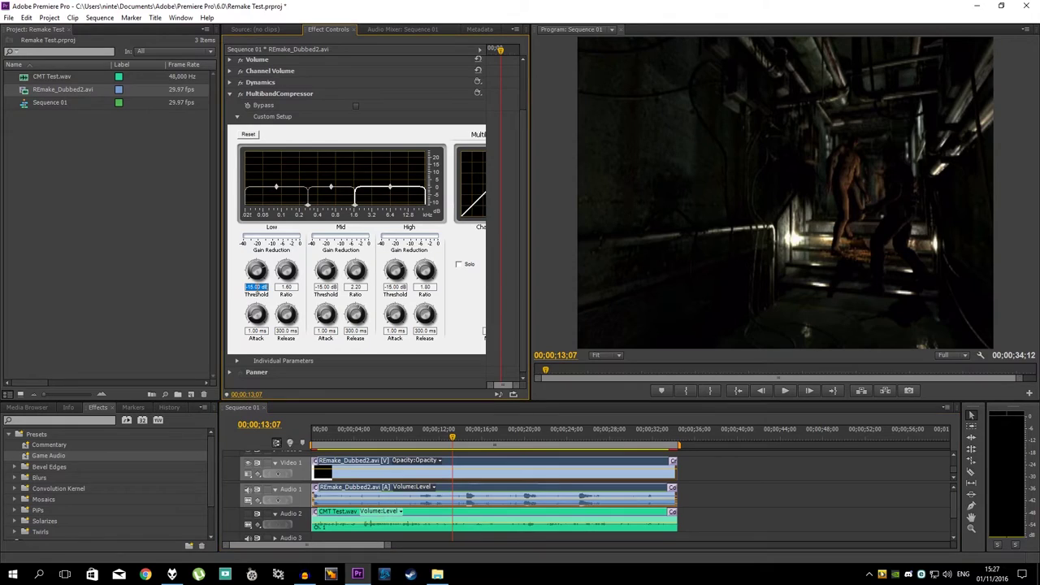
{"action": "left_click", "coordinate": [325, 287]}
{"action": "left_click", "coordinate": [286, 288]}
{"action": "scroll", "coordinate": [406, 187], "scroll_direction": "up", "scroll_amount": 2}
{"action": "scroll", "coordinate": [399, 219], "scroll_direction": "down", "scroll_amount": 1}
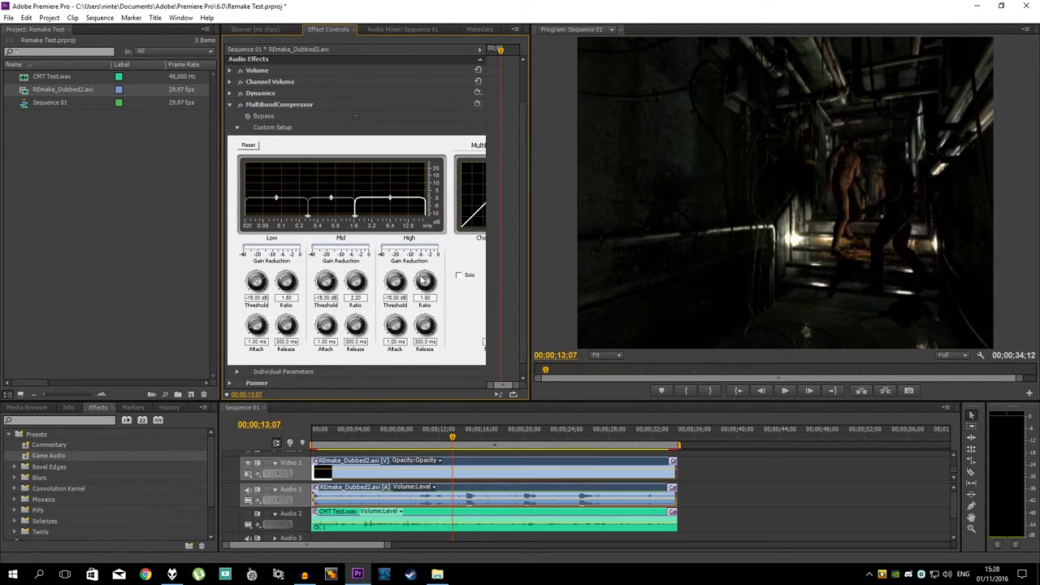
{"action": "scroll", "coordinate": [423, 279], "scroll_direction": "down", "scroll_amount": 1}
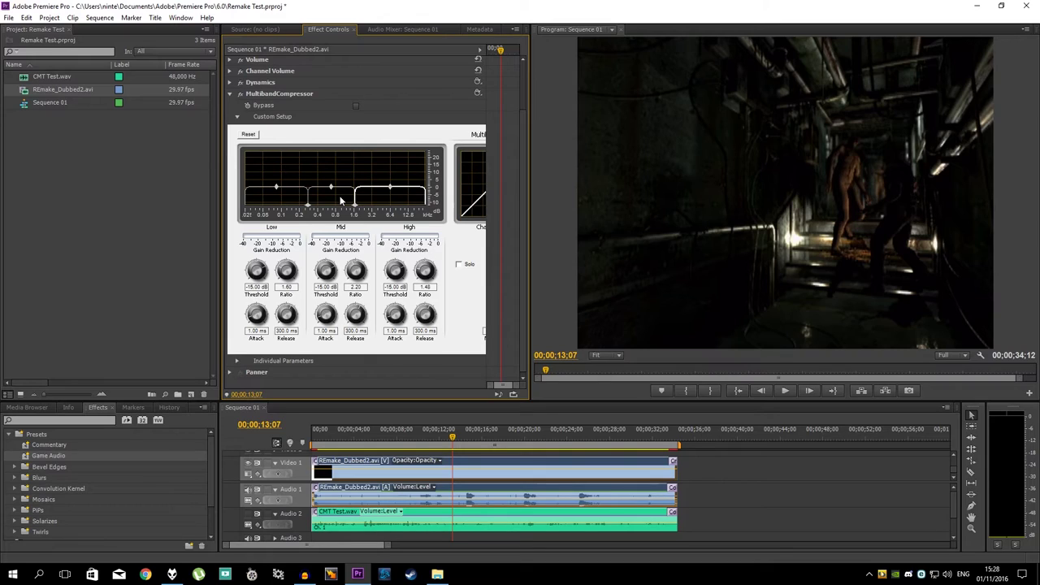
{"action": "left_click", "coordinate": [230, 95]}
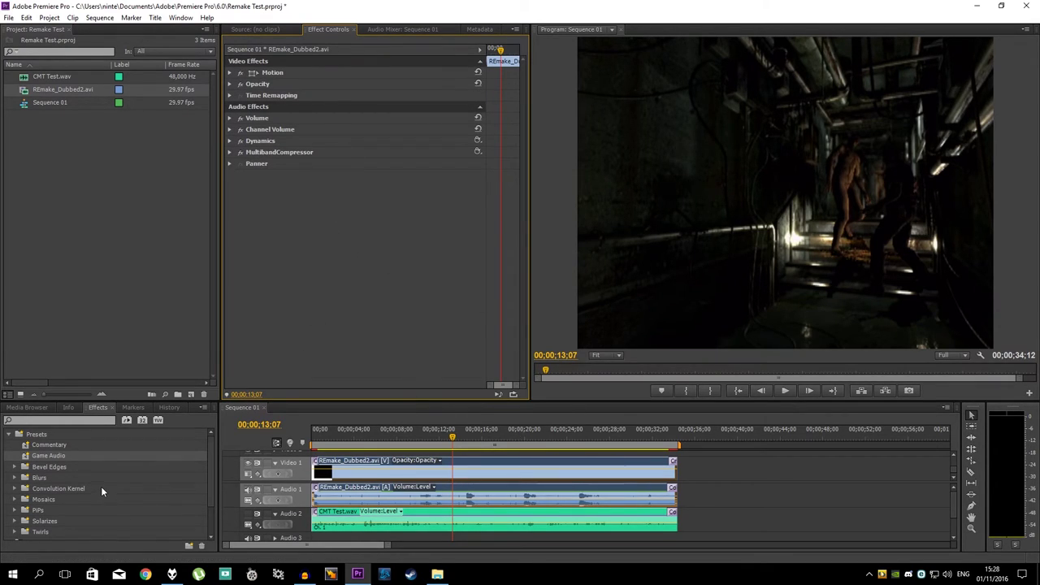
Step: Inspect the effects applied to the CMT Test.wav commentary clip and the REmake_Dubbed2.avi game clip
{"action": "scroll", "coordinate": [103, 486], "scroll_direction": "down", "scroll_amount": 1}
{"action": "left_click", "coordinate": [747, 528]}
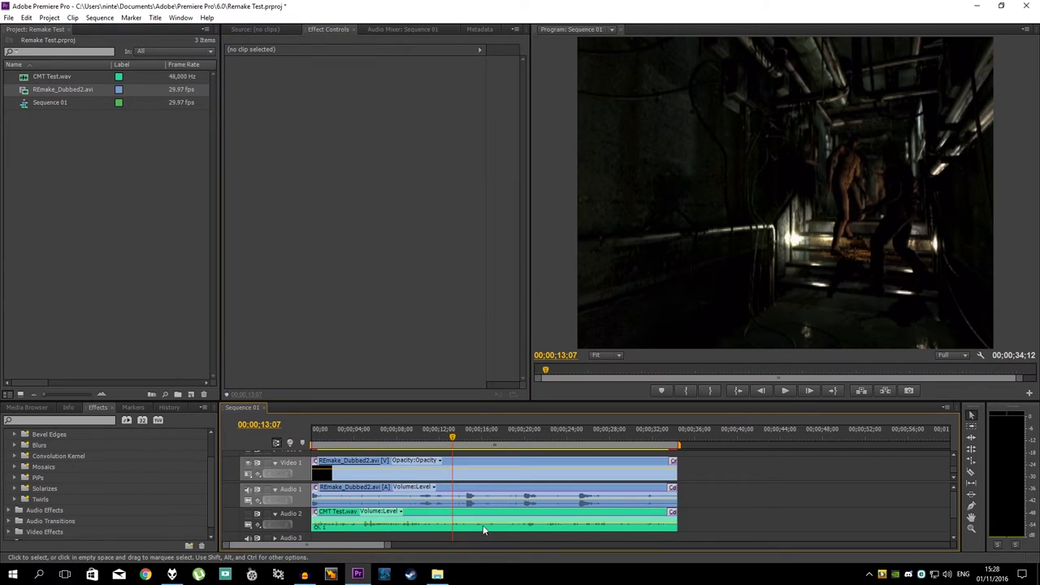
{"action": "left_click", "coordinate": [483, 524]}
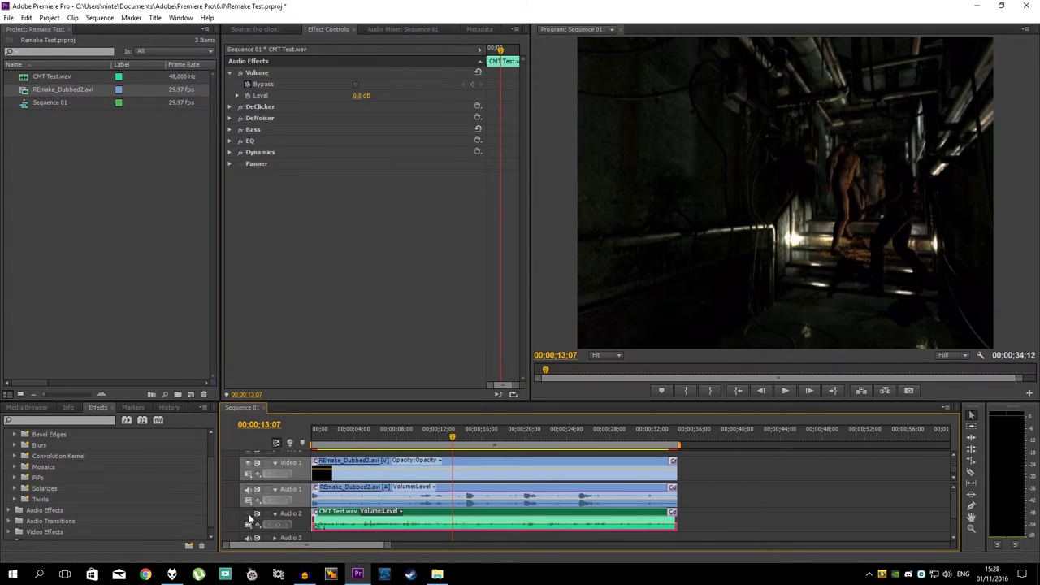
{"action": "left_click", "coordinate": [387, 504]}
{"action": "left_click", "coordinate": [444, 516]}
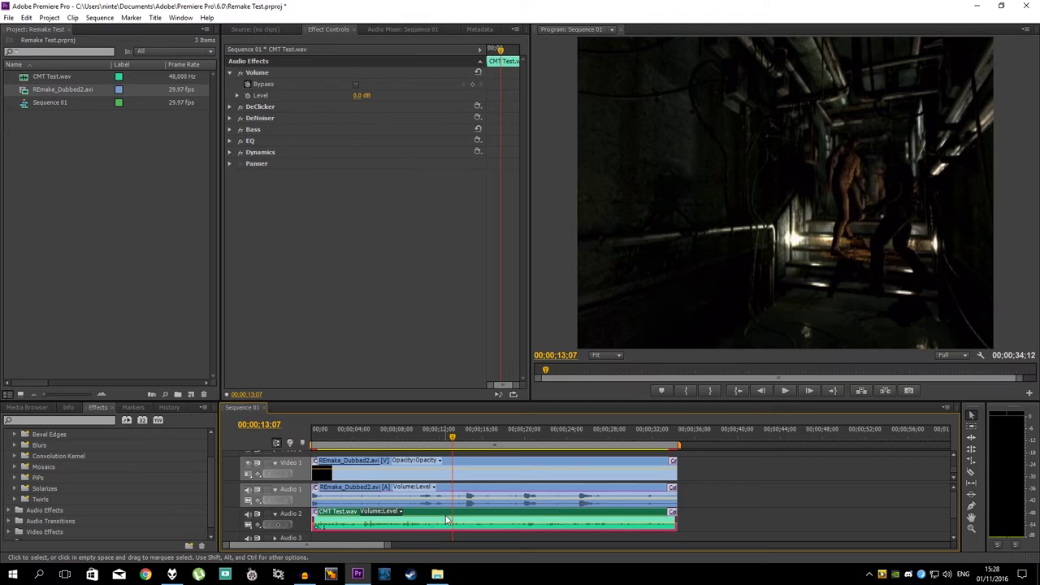
{"action": "left_click", "coordinate": [447, 493]}
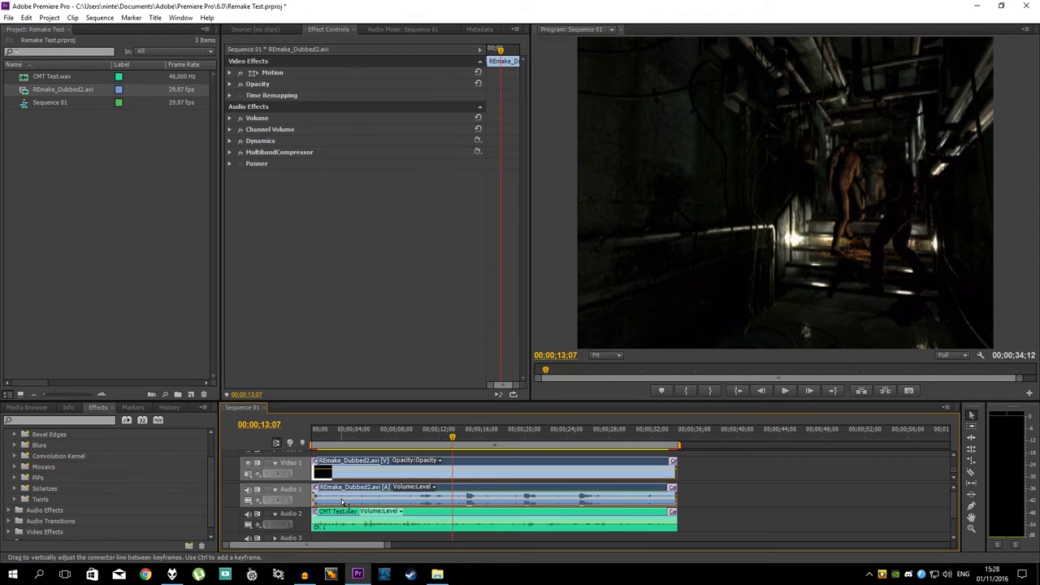
Step: Display the sequence's Audio Mixer, save the project and place the playhead at 00;00;10;11
{"action": "left_click", "coordinate": [378, 31]}
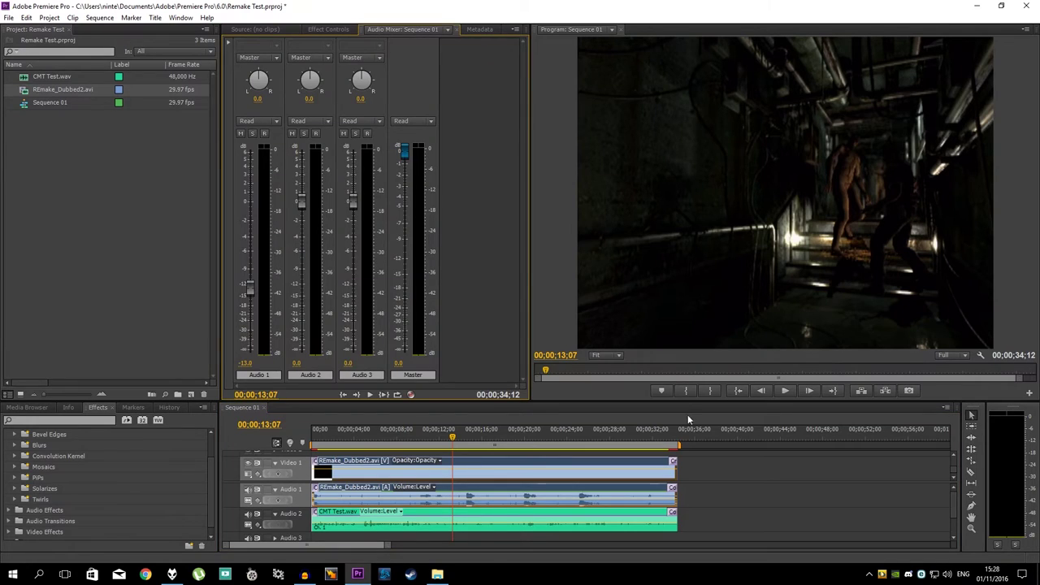
{"action": "key", "text": "ctrl+s"}
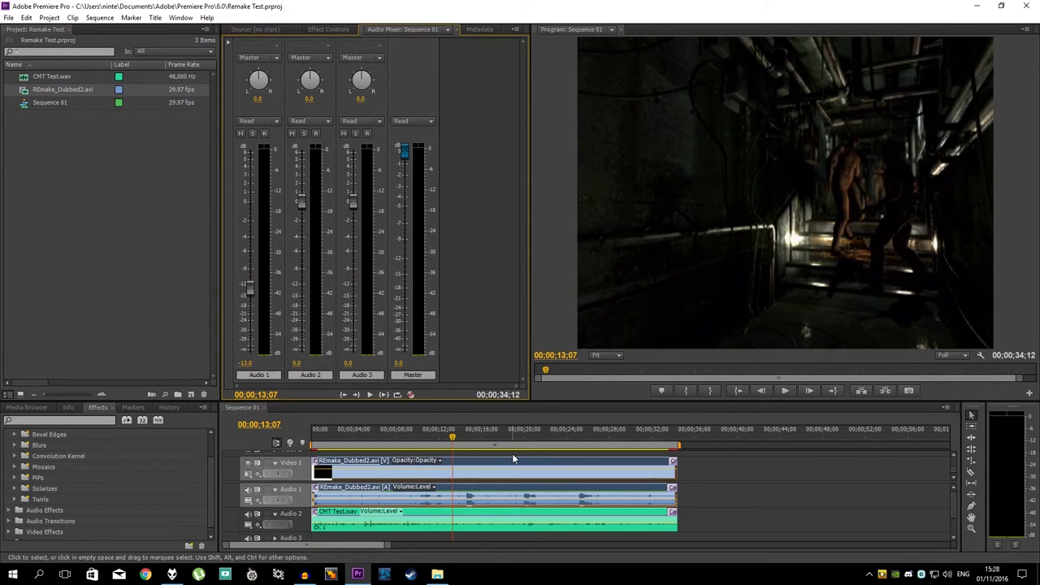
{"action": "left_click", "coordinate": [422, 436]}
{"action": "left_click_drag", "start_coordinate": [422, 436], "coordinate": [422, 436]}
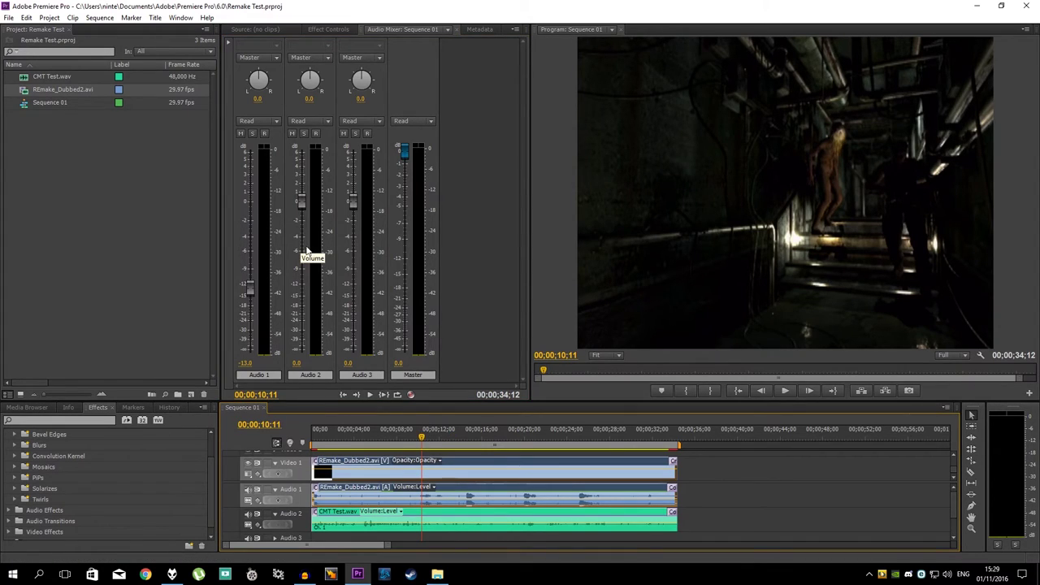
Step: Play the combined commentary and game audio, replaying from 00;00;08;18, while watching the track levels in the Audio Mixer
{"action": "left_click", "coordinate": [366, 436]}
{"action": "key", "text": "space"}
{"action": "left_click_drag", "start_coordinate": [407, 436], "coordinate": [403, 437]}
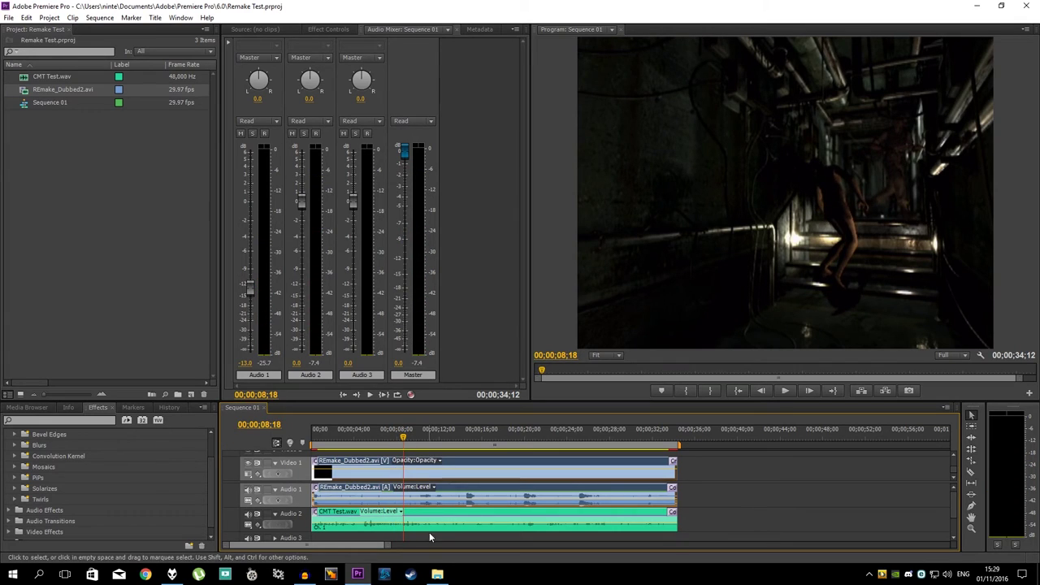
{"action": "key", "text": "space"}
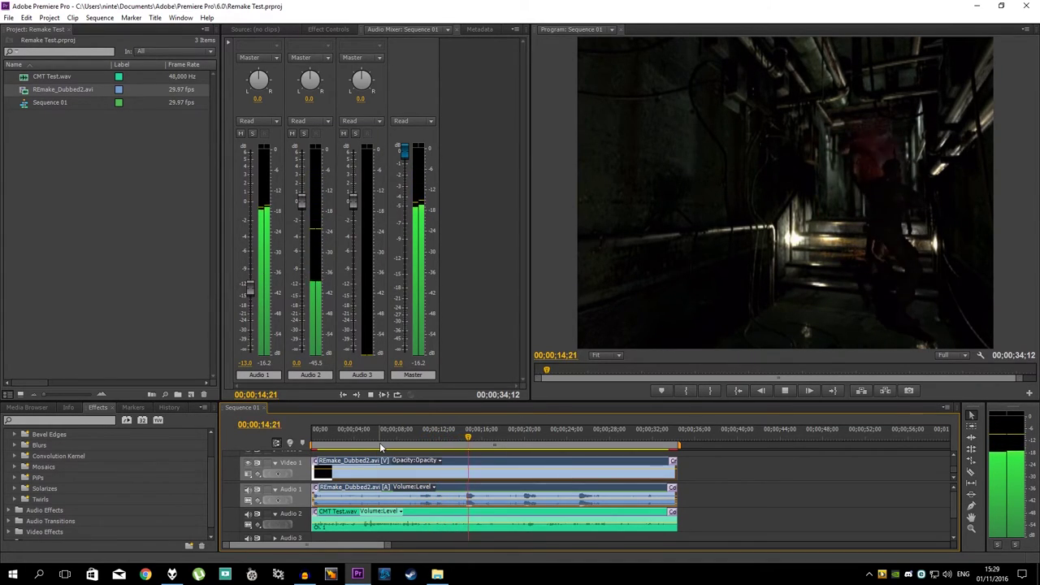
{"action": "key", "text": "space"}
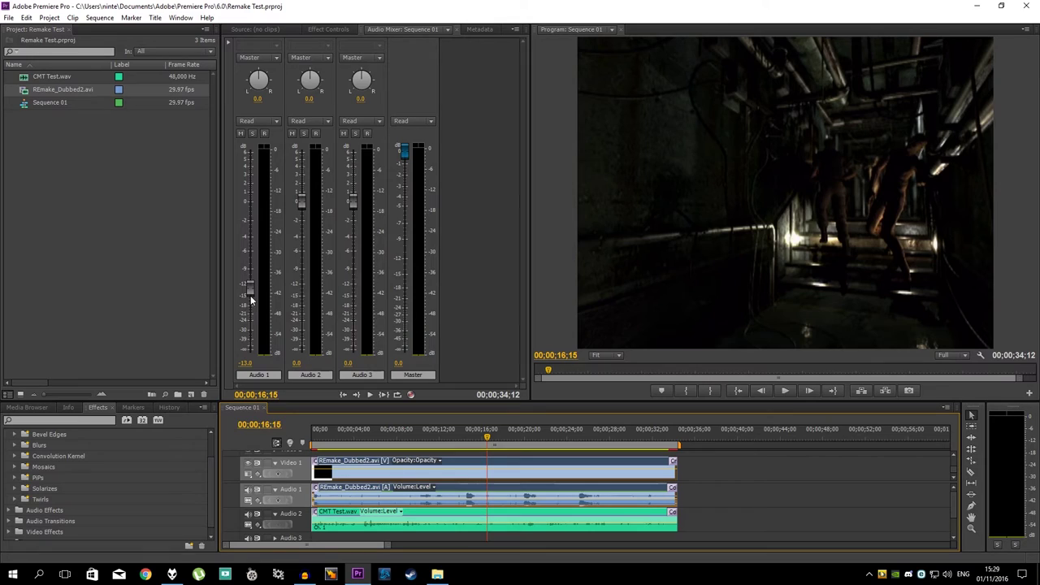
Step: Raise the Audio 1 track volume to 1.1 dB and play the mix to hear the balance
{"action": "left_click_drag", "start_coordinate": [250, 292], "coordinate": [255, 192]}
{"action": "left_click", "coordinate": [457, 432]}
{"action": "key", "text": "space"}
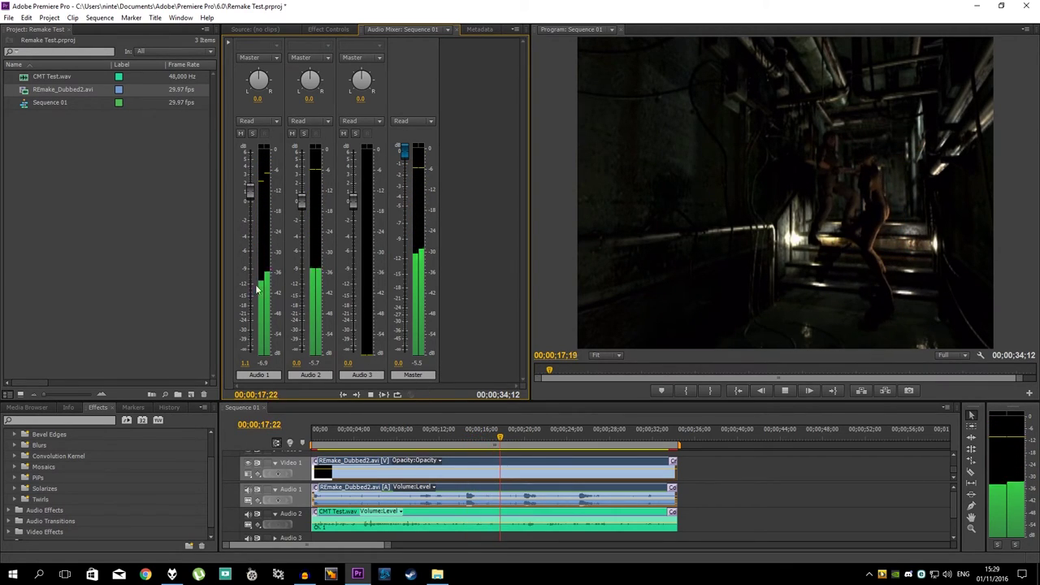
{"action": "key", "text": "space"}
Step: Set the Audio 1 track volume to -9 dB and play the mix from 00;00;17;22
{"action": "left_click", "coordinate": [245, 362]}
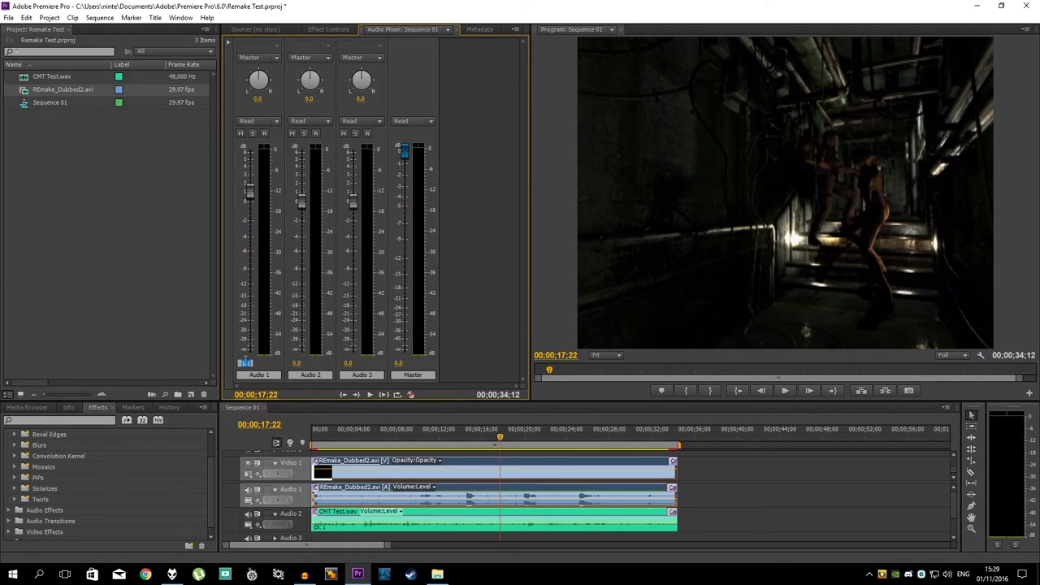
{"action": "type", "text": "-8"}
{"action": "key", "text": "Return"}
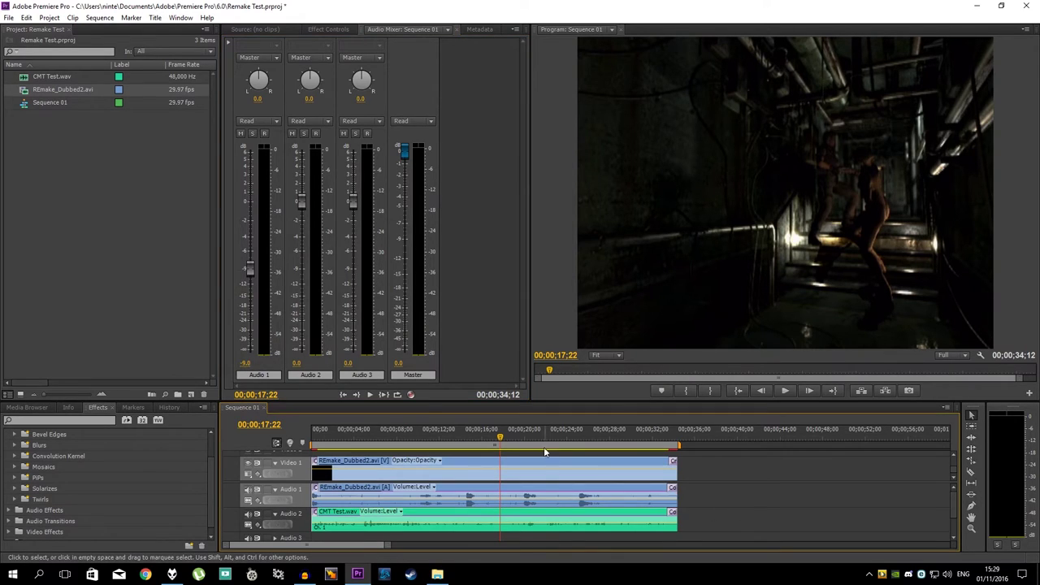
{"action": "key", "text": "space"}
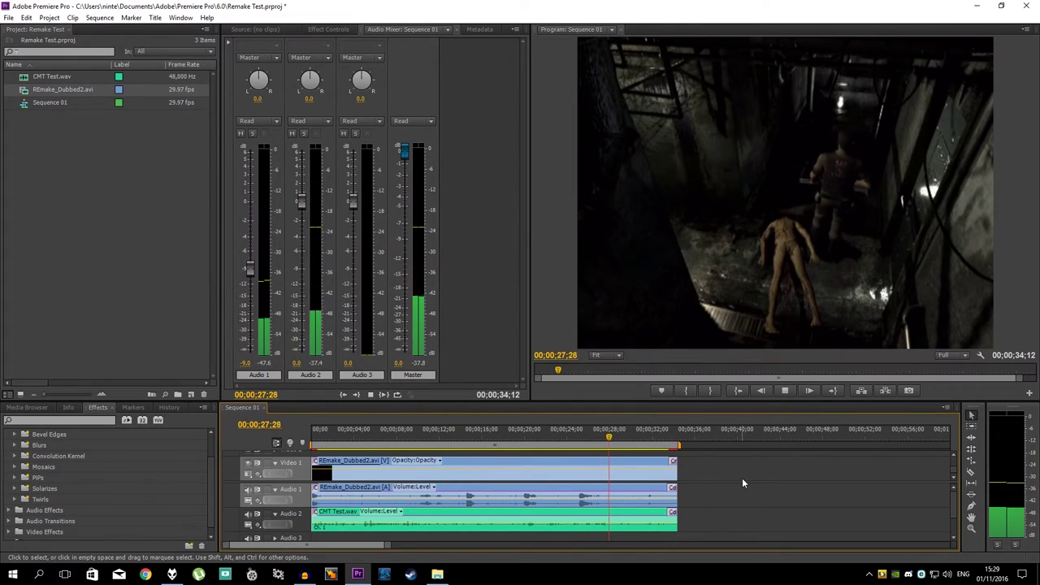
Step: Stop the playback, place the playhead at 00;00;26;26 and save the project
{"action": "key", "text": "space"}
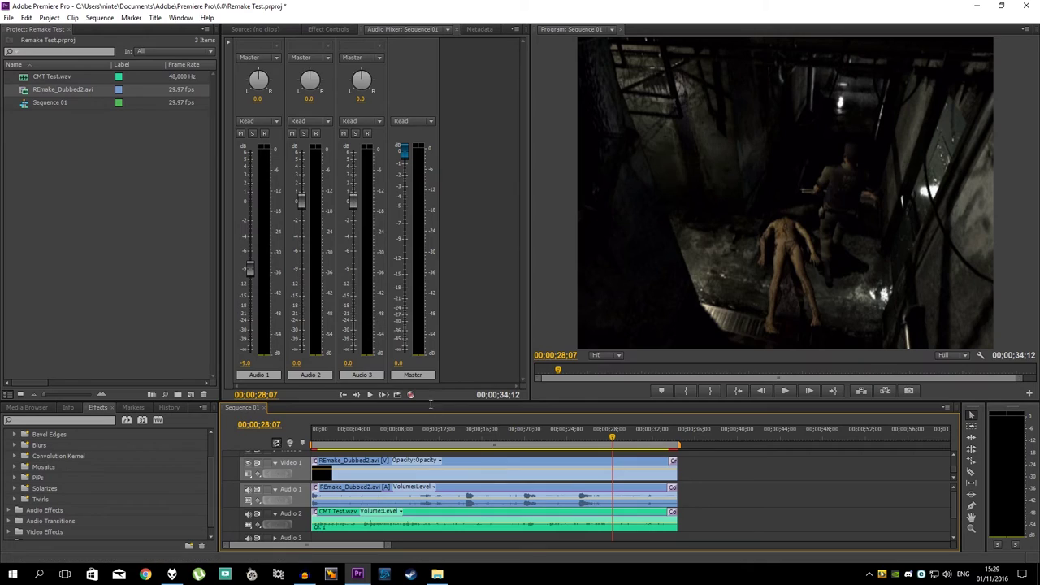
{"action": "left_click", "coordinate": [598, 437]}
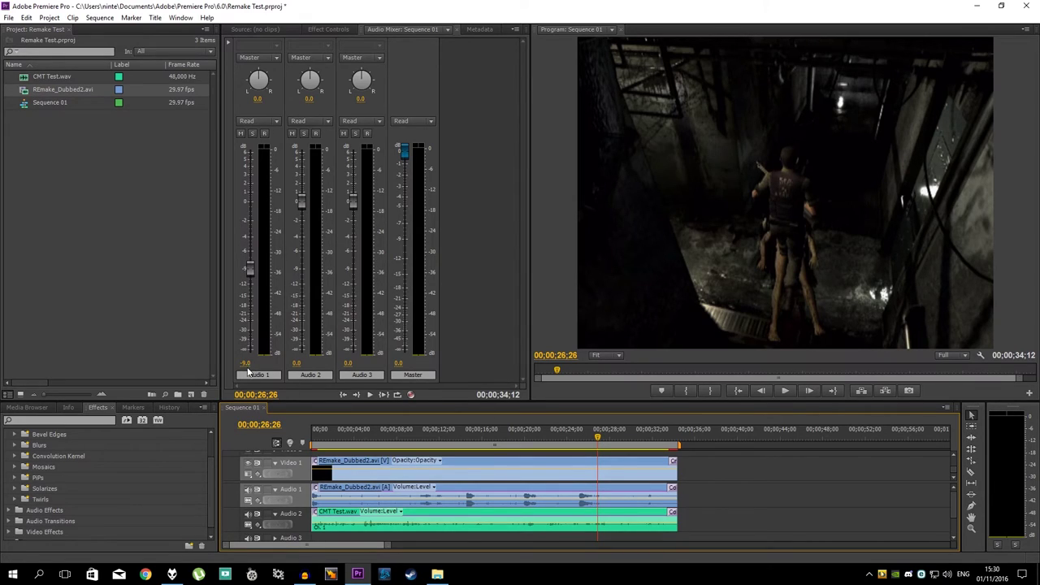
{"action": "key", "text": "ctrl+s"}
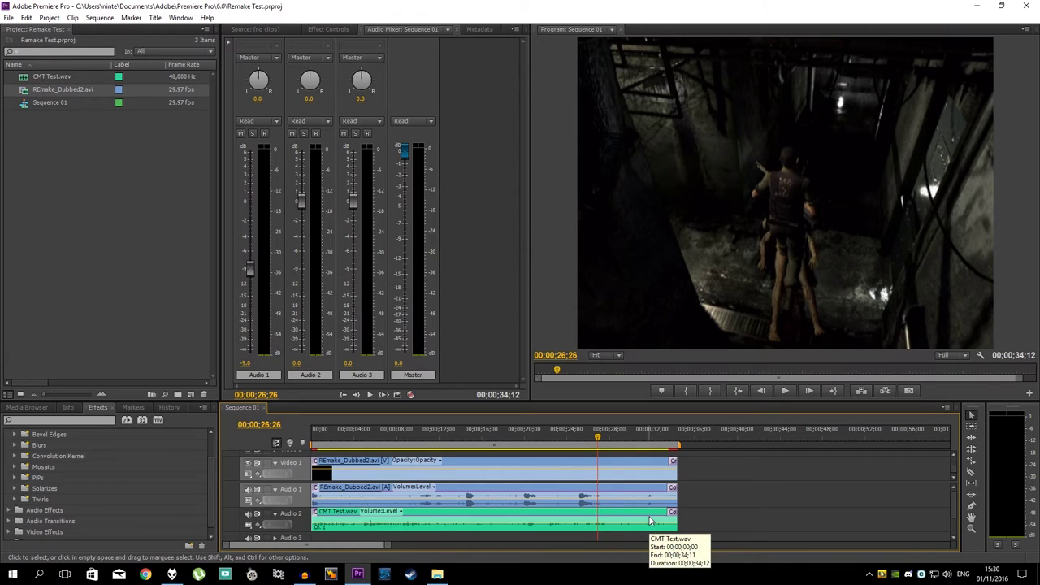
Step: Spot-check frames throughout the sequence, from its start to 00;00;29;12, finishing with the playhead at 00;00;18;11
{"action": "left_click", "coordinate": [559, 435]}
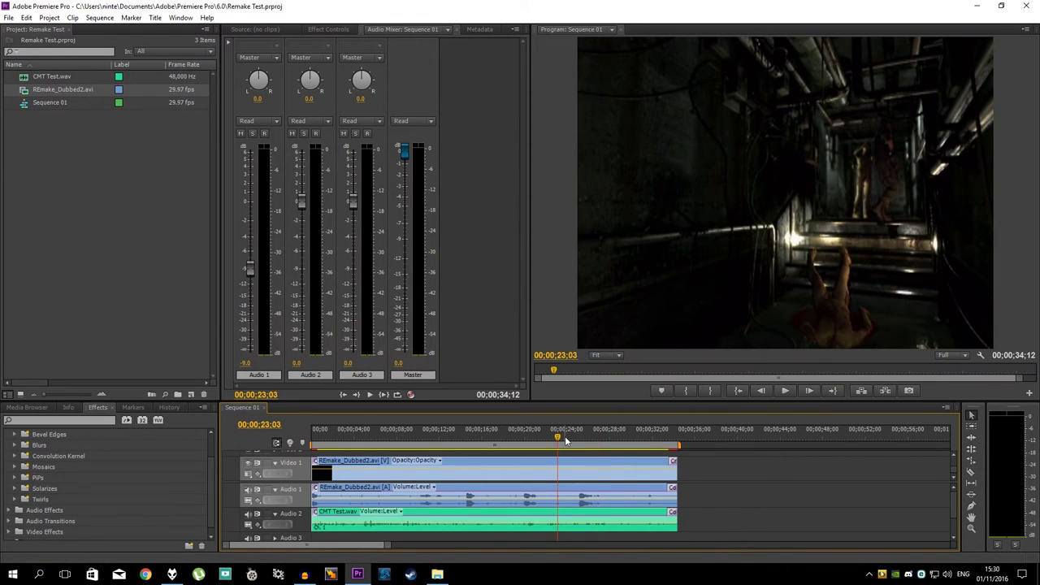
{"action": "left_click", "coordinate": [612, 437]}
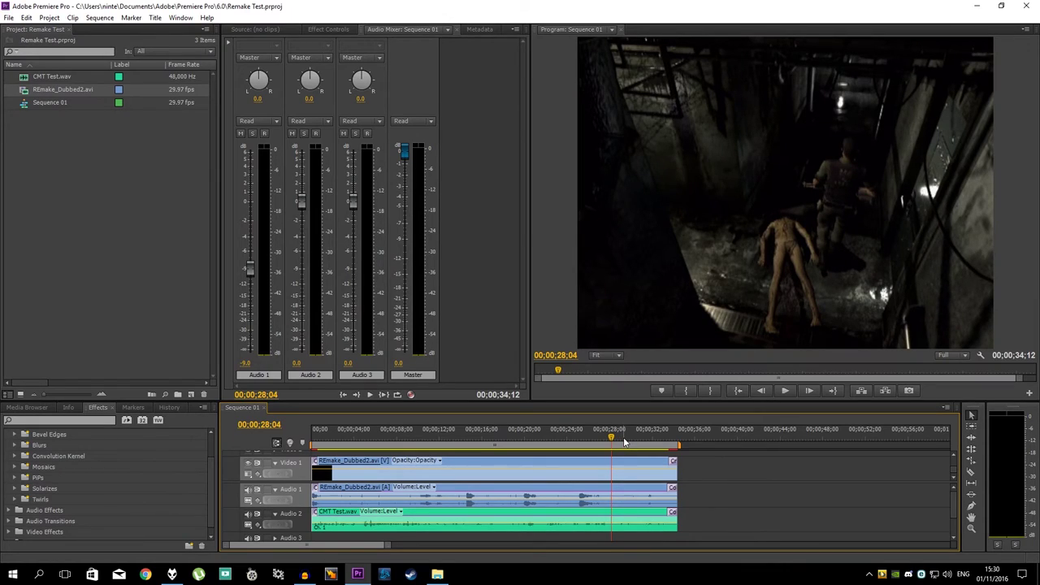
{"action": "left_click_drag", "start_coordinate": [607, 435], "coordinate": [316, 439]}
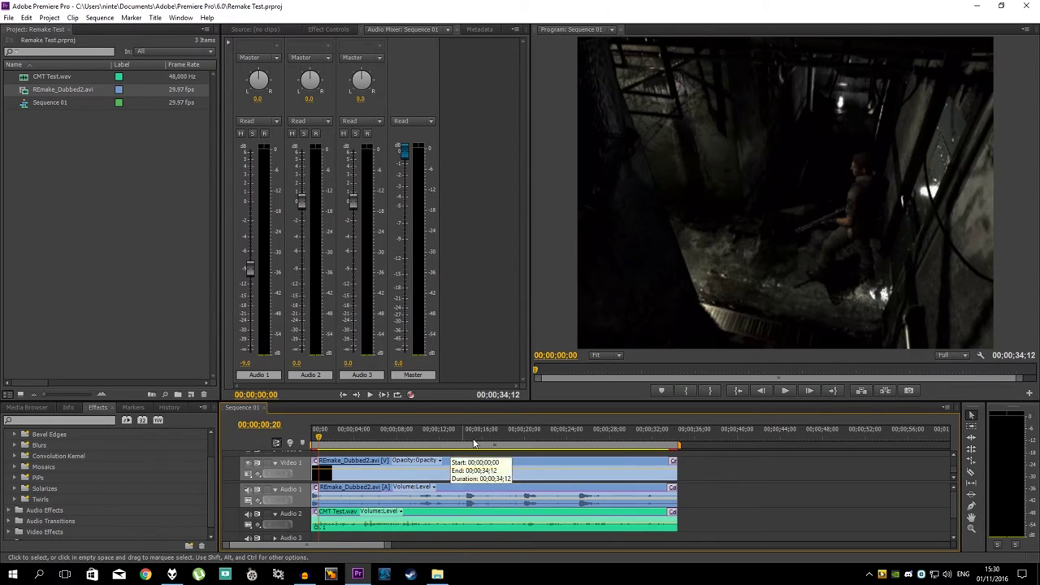
{"action": "left_click", "coordinate": [486, 439]}
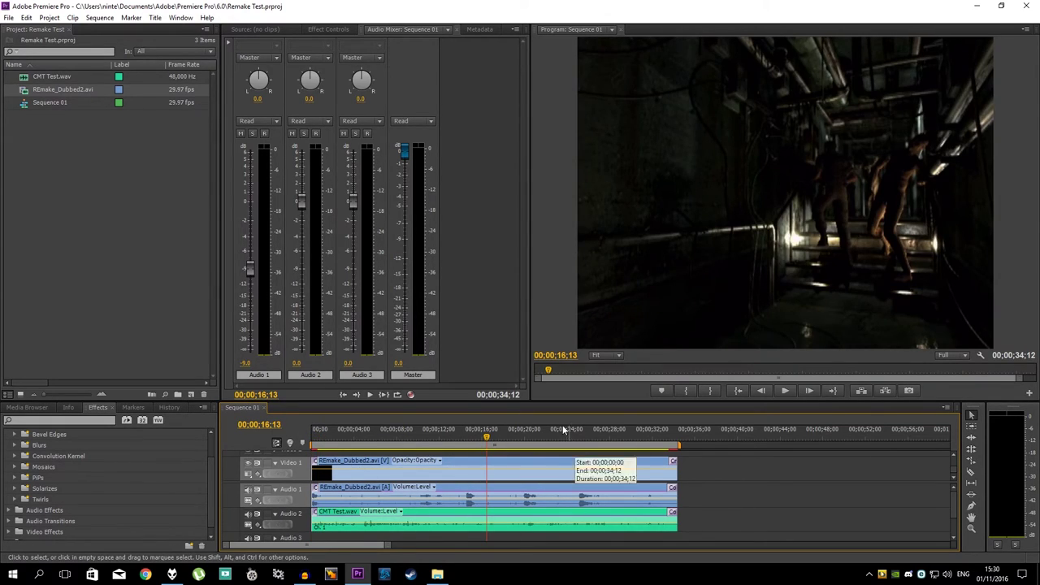
{"action": "left_click", "coordinate": [559, 436]}
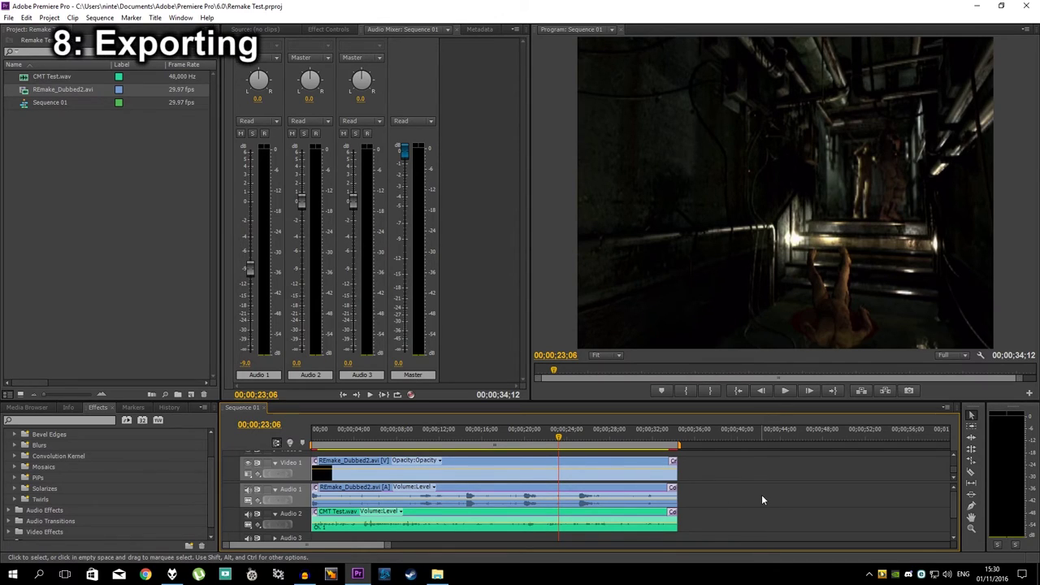
{"action": "left_click", "coordinate": [499, 438]}
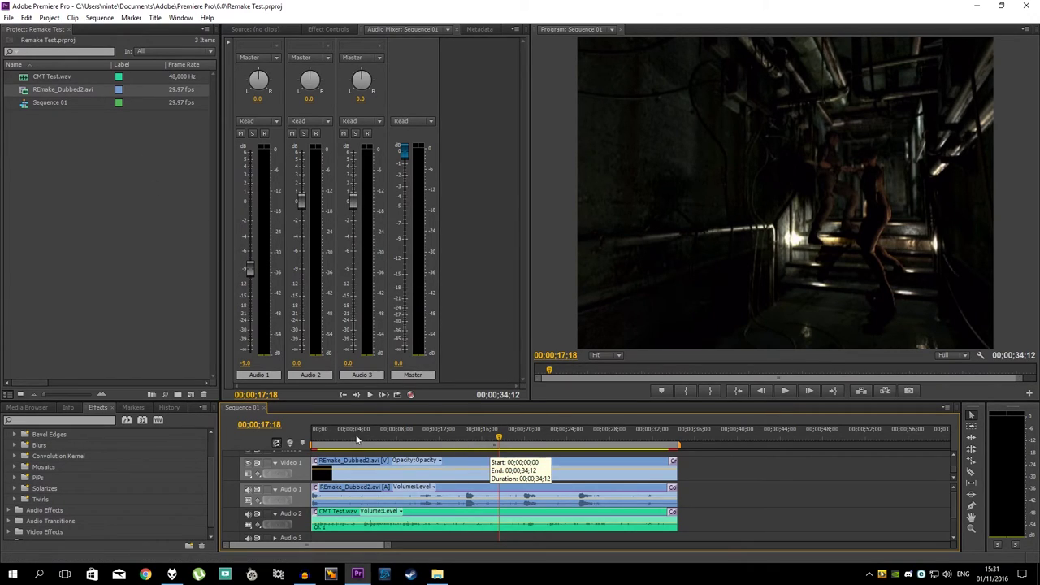
{"action": "left_click", "coordinate": [382, 430]}
{"action": "left_click", "coordinate": [501, 431]}
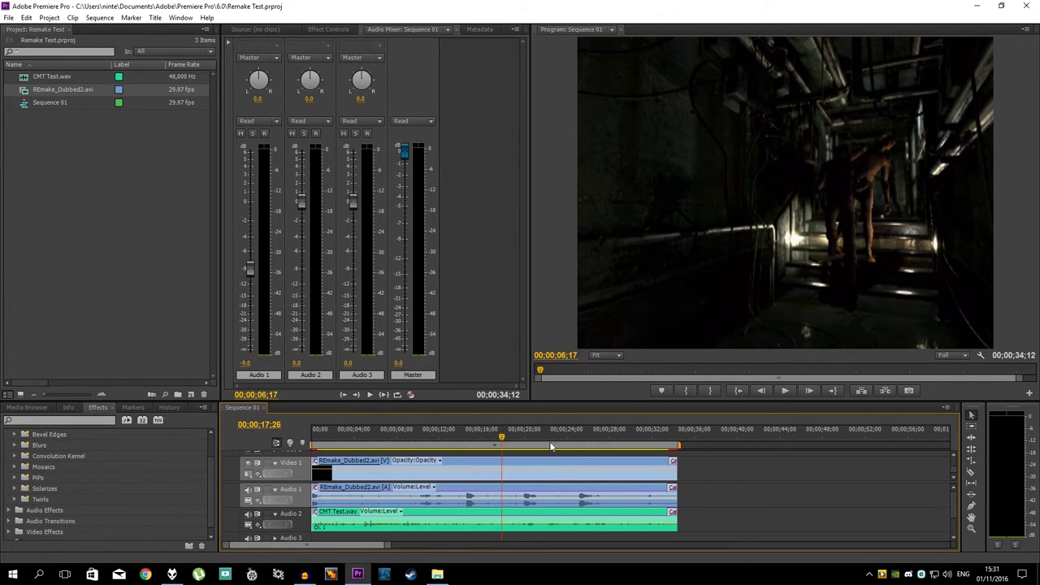
{"action": "left_click", "coordinate": [557, 430]}
{"action": "left_click", "coordinate": [624, 430]}
{"action": "left_click", "coordinate": [507, 437]}
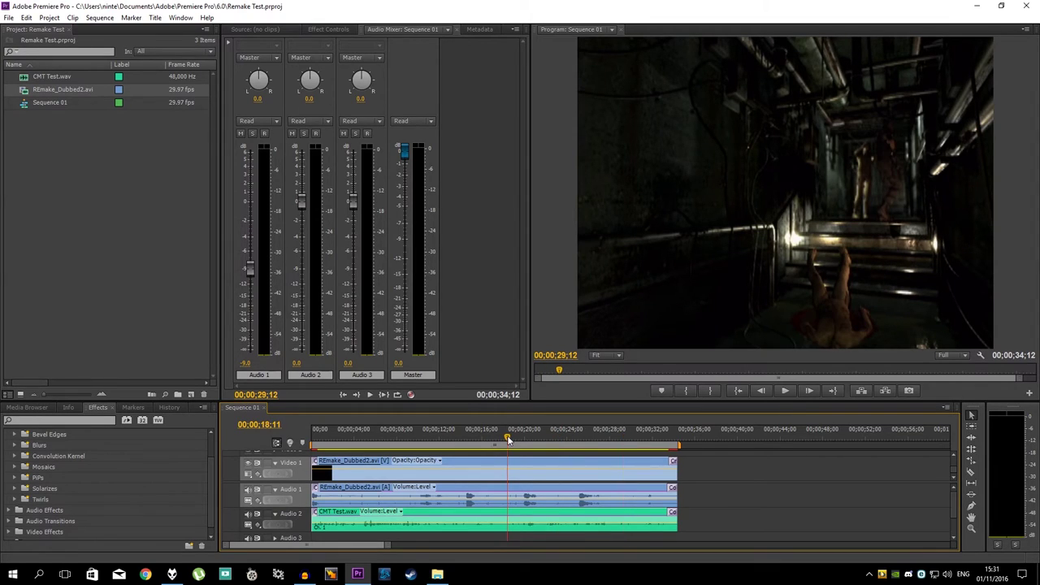
Step: Open the media export settings for the sequence and enlarge the dialog to show all video options
{"action": "left_click", "coordinate": [9, 17]}
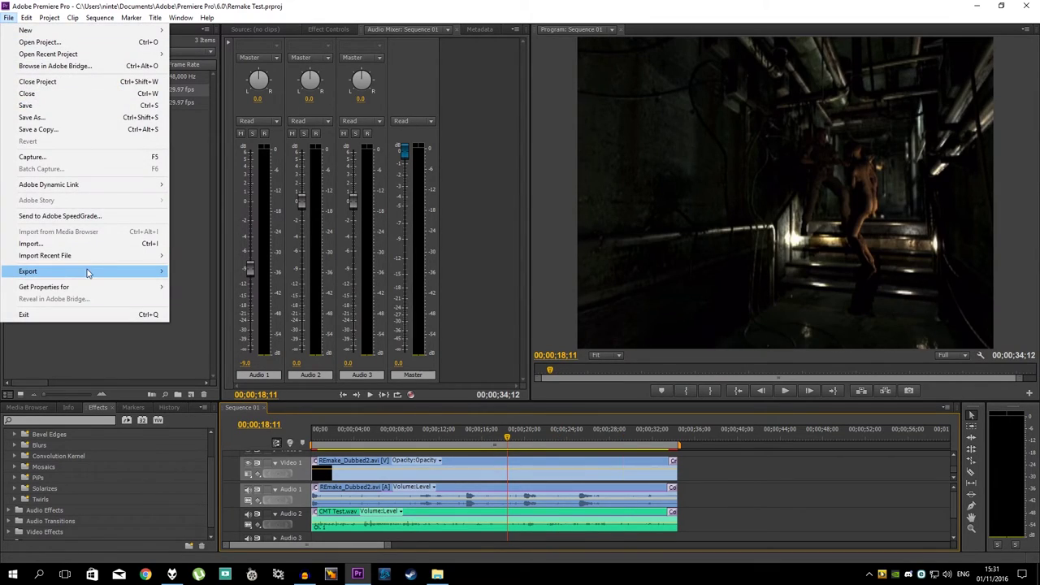
{"action": "mouse_move", "coordinate": [86, 271]}
{"action": "left_click", "coordinate": [215, 273]}
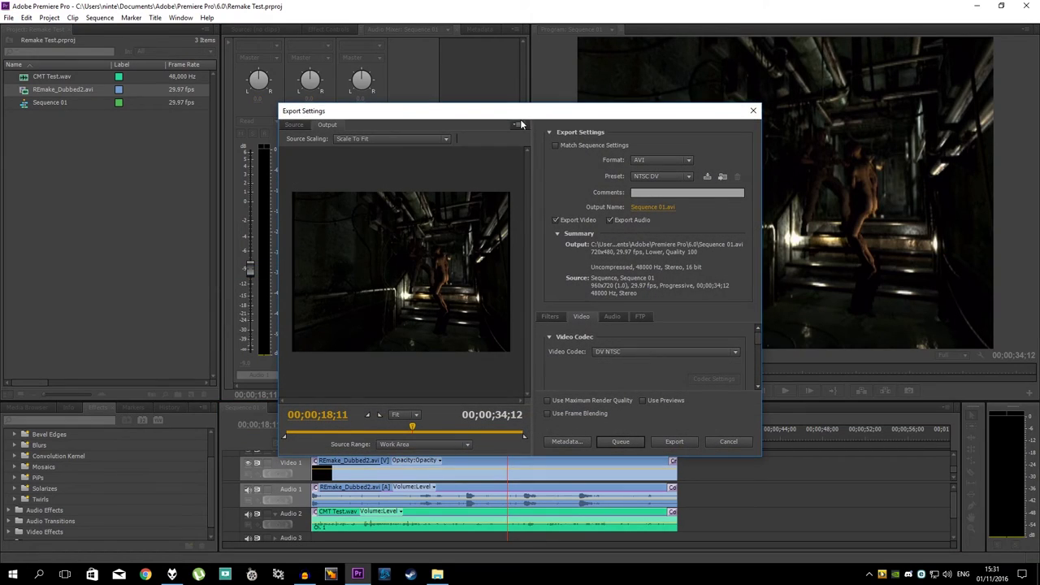
{"action": "left_click_drag", "start_coordinate": [520, 118], "coordinate": [388, 17]}
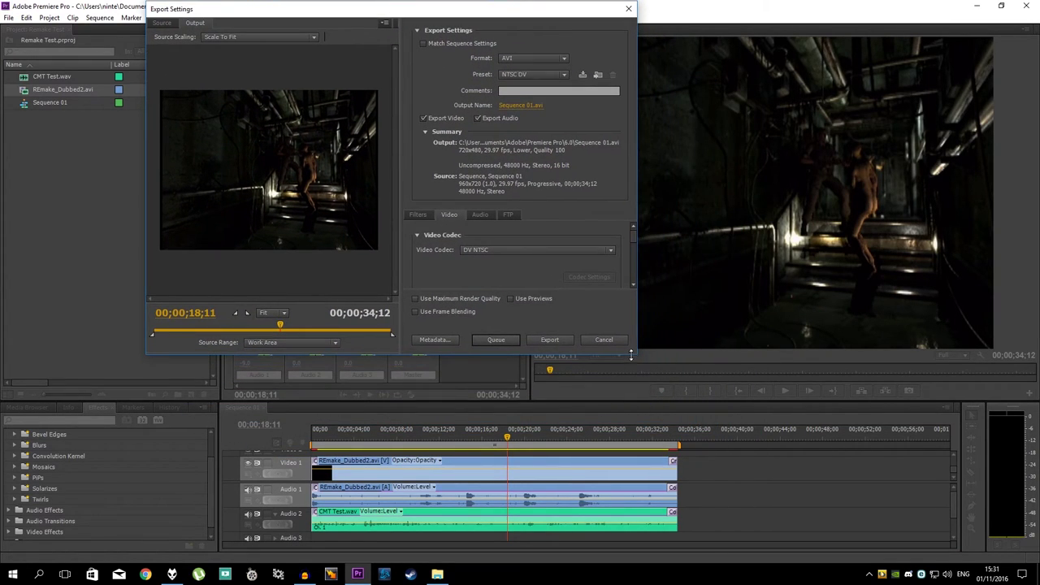
{"action": "left_click_drag", "start_coordinate": [635, 355], "coordinate": [874, 530]}
{"action": "left_click_drag", "start_coordinate": [575, 21], "coordinate": [557, 26]}
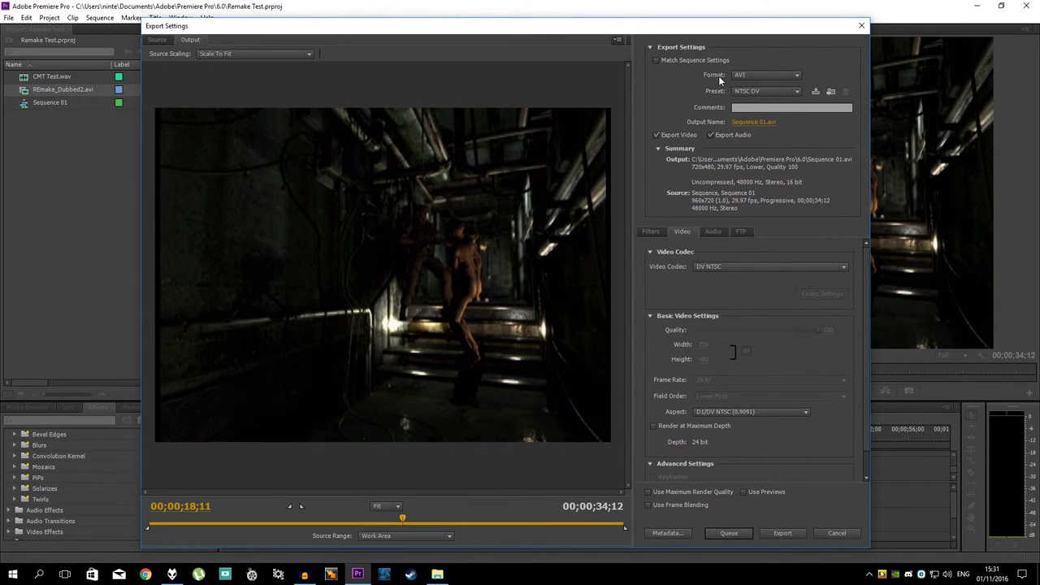
Step: Set the export format to H.264 and look through its available presets without choosing another
{"action": "left_click", "coordinate": [740, 77]}
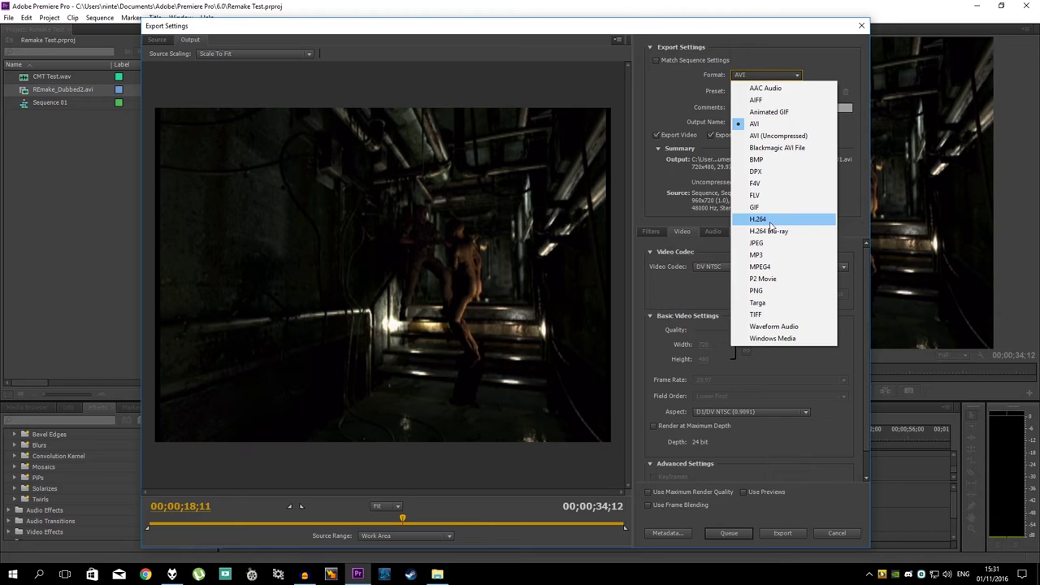
{"action": "left_click", "coordinate": [771, 221]}
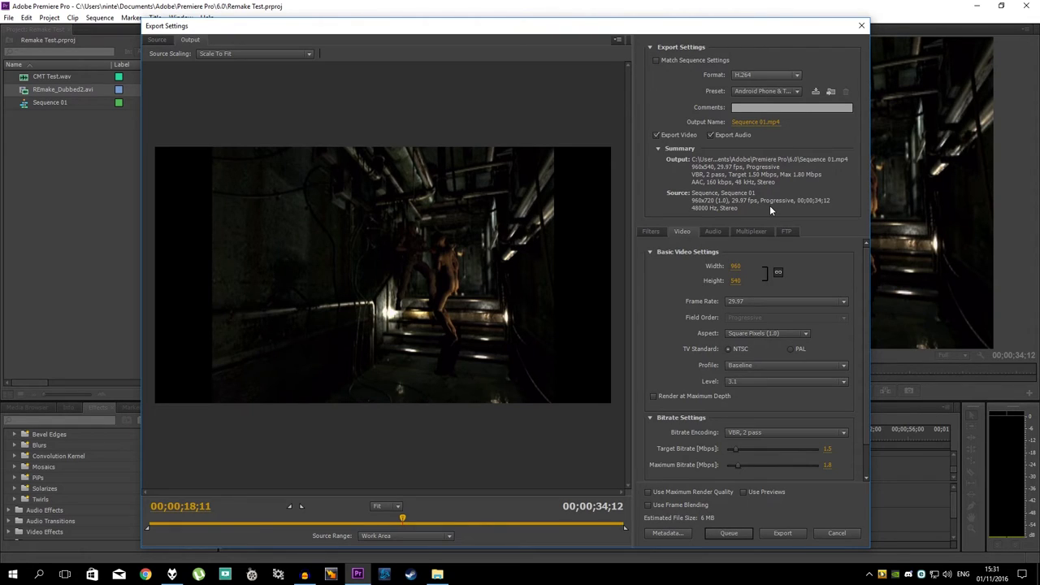
{"action": "left_click", "coordinate": [765, 92]}
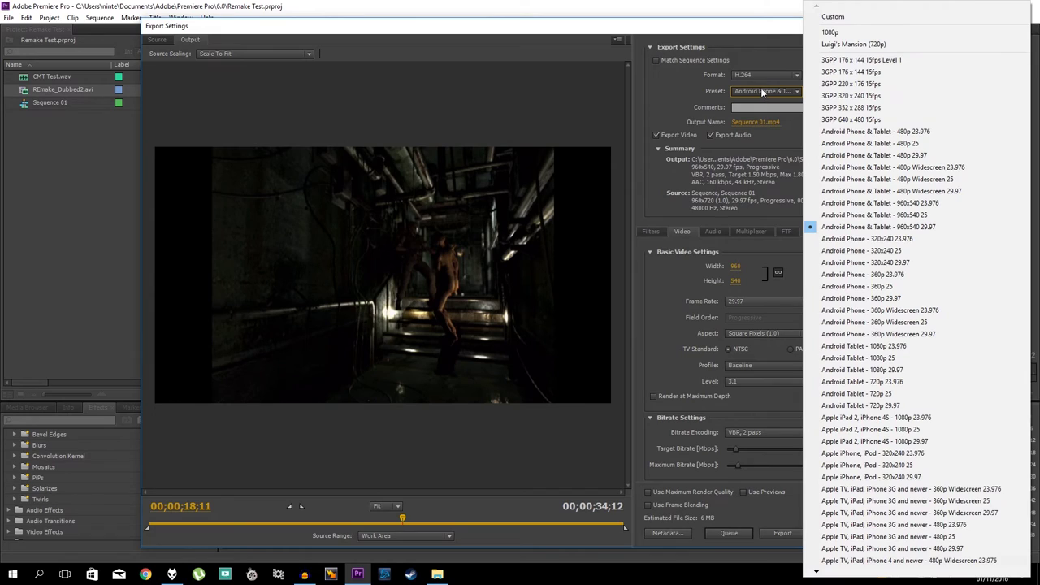
{"action": "left_click", "coordinate": [761, 93]}
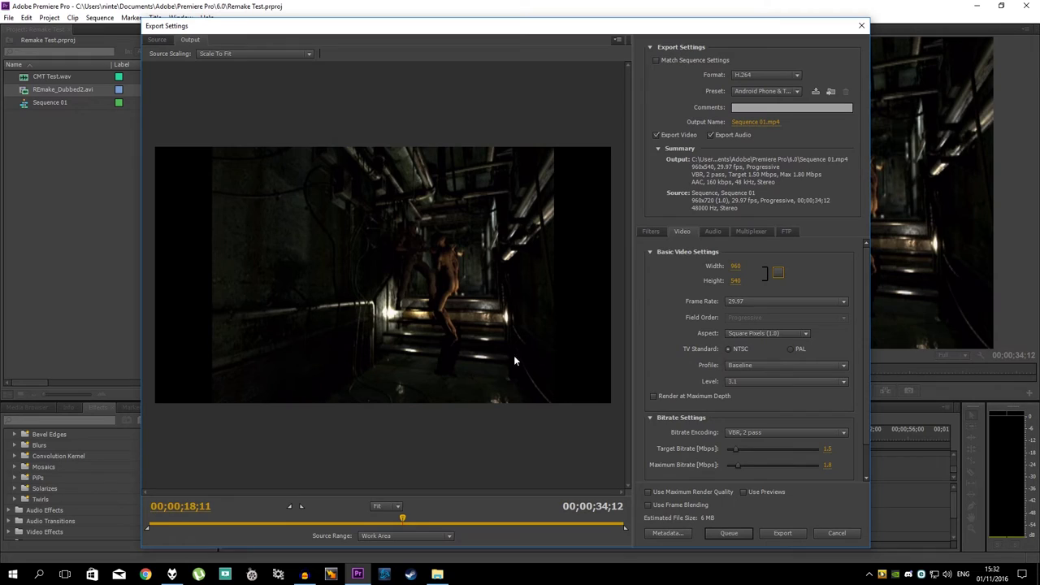
Step: Unlink the output width and height and set the height to 720
{"action": "left_click", "coordinate": [737, 281]}
{"action": "type", "text": "7"}
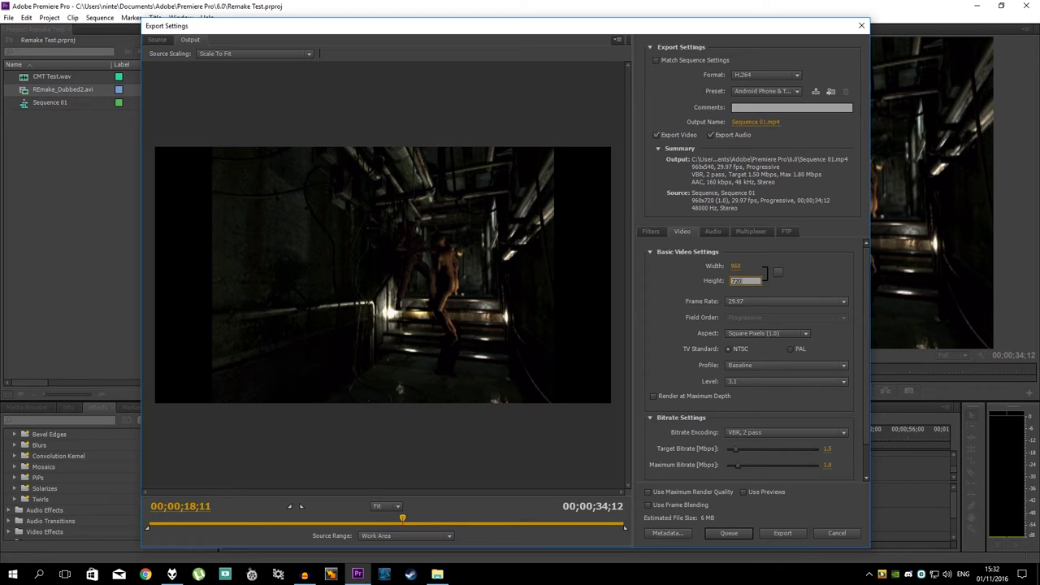
{"action": "type", "text": "20"}
{"action": "key", "text": "Return"}
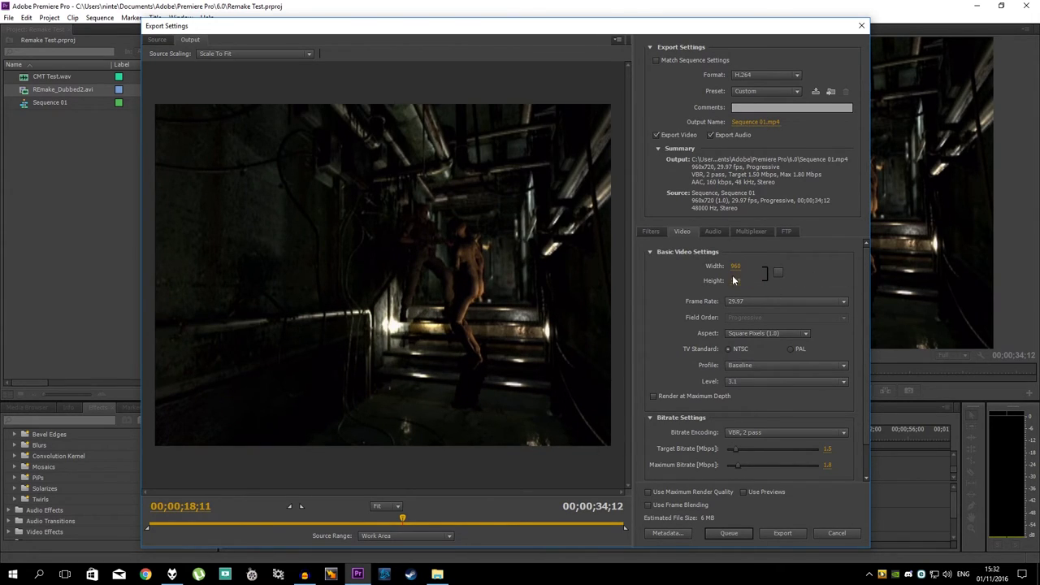
Step: Preview the export at a height of 656 and return the height to 720
{"action": "left_click_drag", "start_coordinate": [735, 280], "coordinate": [702, 290]}
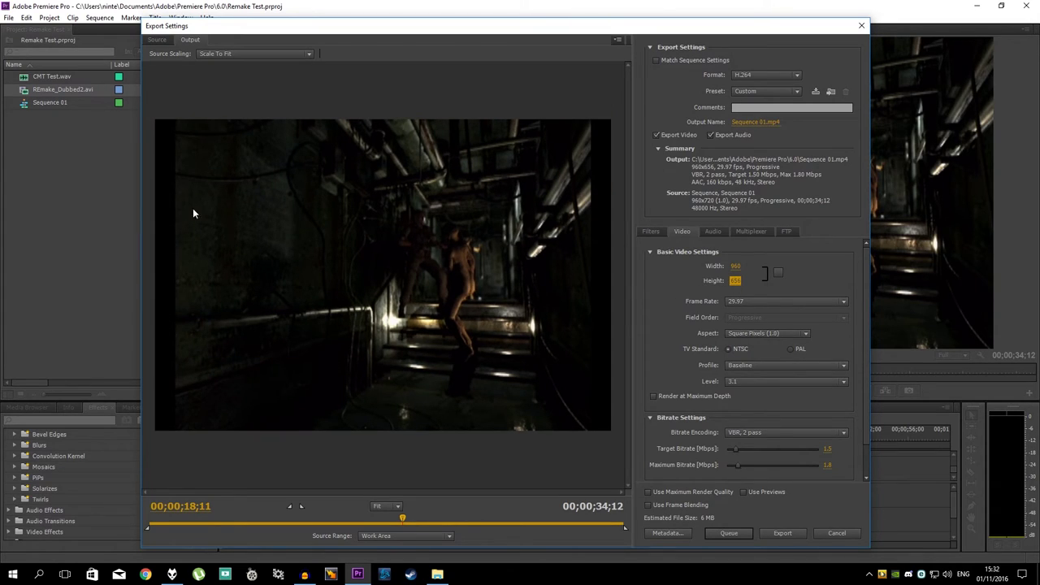
{"action": "left_click", "coordinate": [734, 283]}
{"action": "type", "text": "720"}
{"action": "key", "text": "Return"}
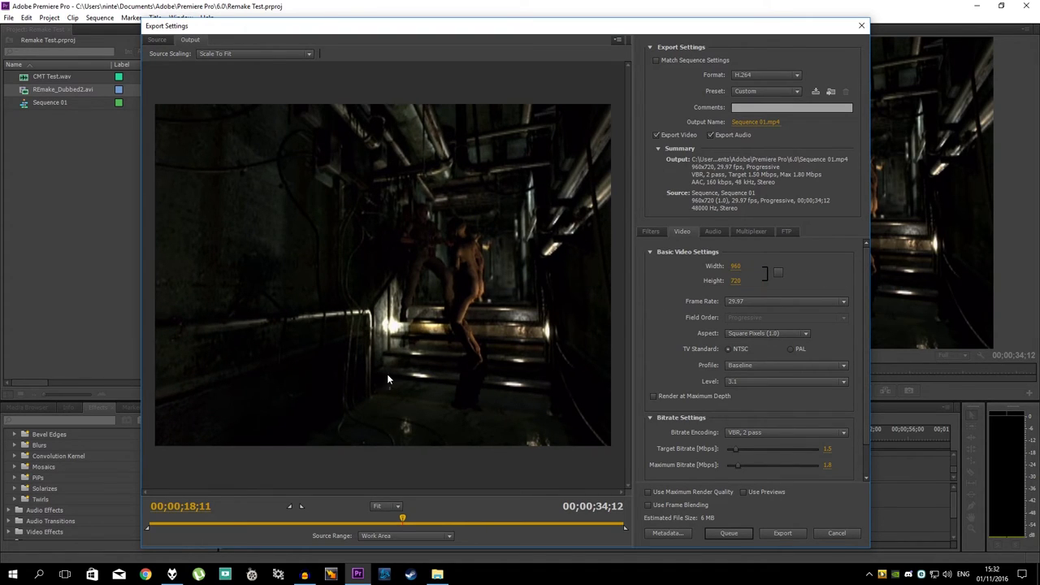
Step: Choose a frame rate of 29.97 and the Square Pixels (1.0) aspect for the exported video
{"action": "left_click", "coordinate": [738, 302]}
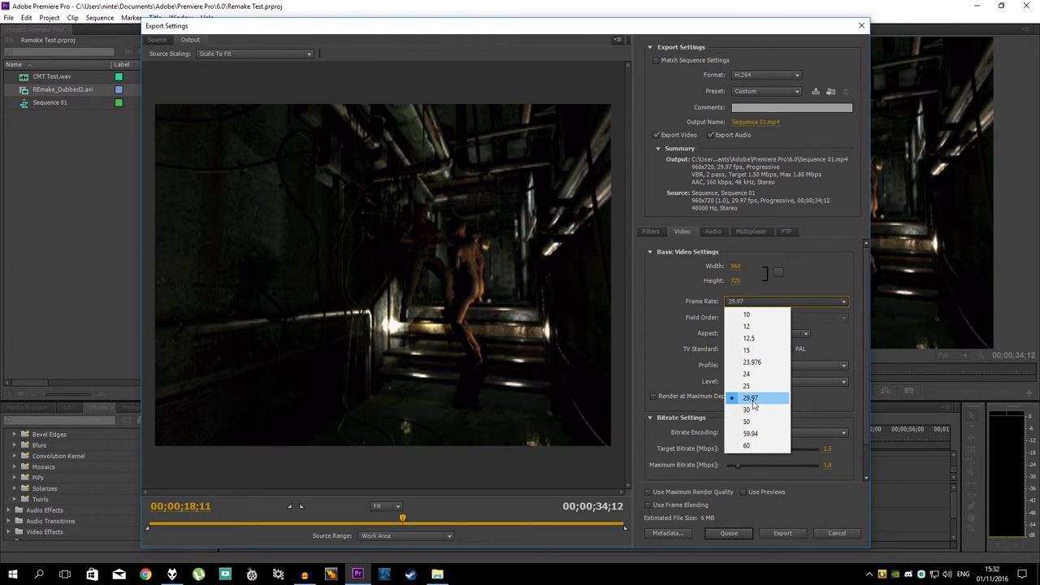
{"action": "left_click", "coordinate": [751, 398]}
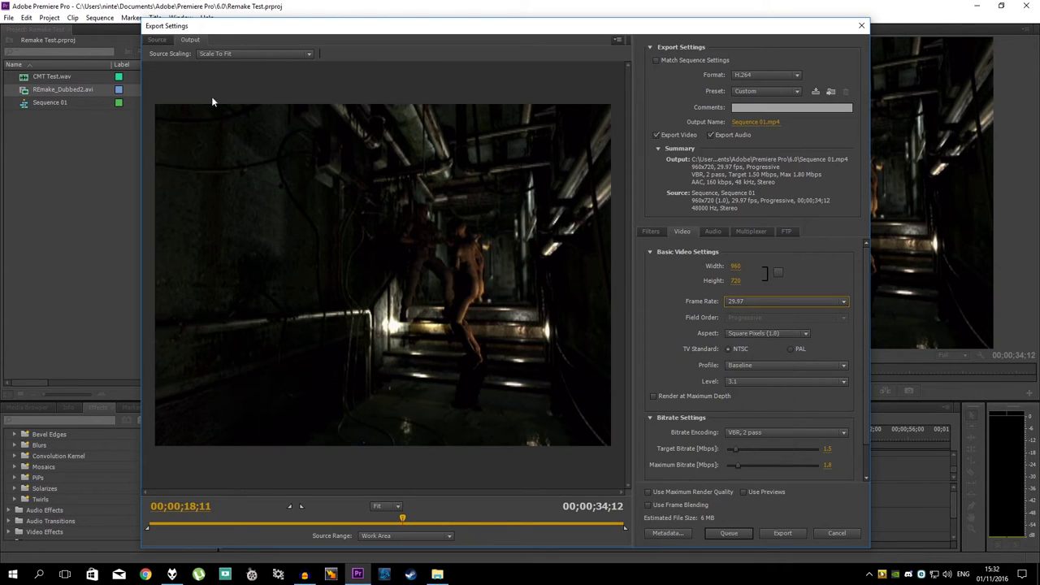
{"action": "mouse_move", "coordinate": [264, 28]}
{"action": "left_mouse_down"}
{"action": "mouse_move", "coordinate": [335, 29]}
{"action": "mouse_move", "coordinate": [268, 30]}
{"action": "left_mouse_up"}
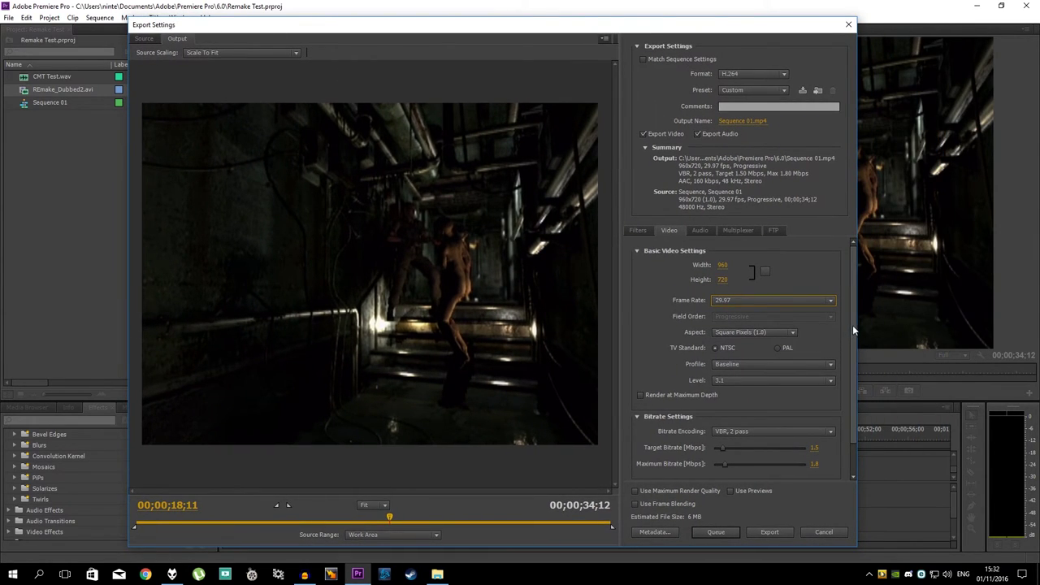
{"action": "left_click_drag", "start_coordinate": [853, 325], "coordinate": [853, 358]}
{"action": "left_click", "coordinate": [754, 297]}
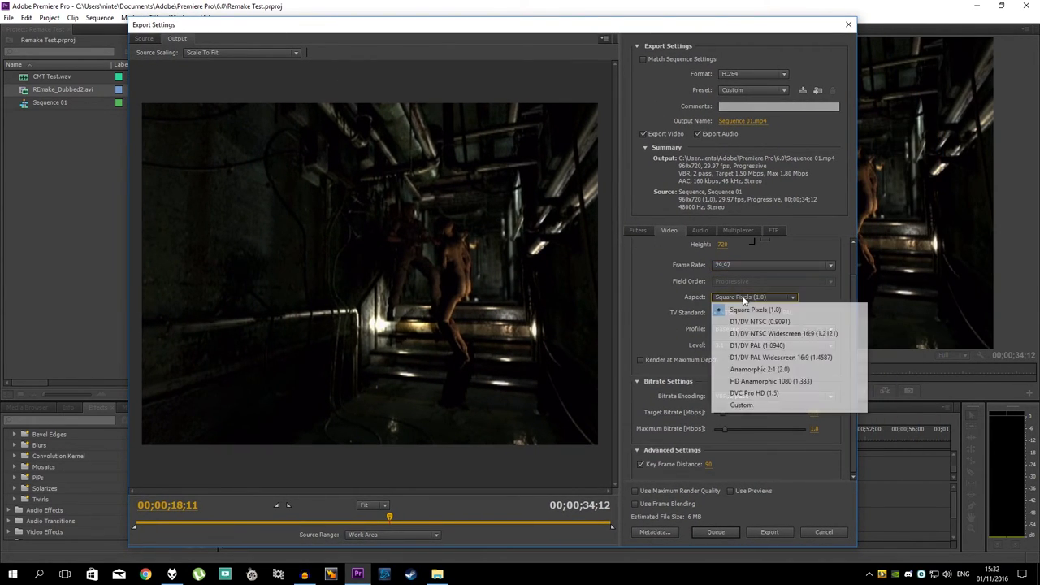
{"action": "left_click", "coordinate": [749, 313]}
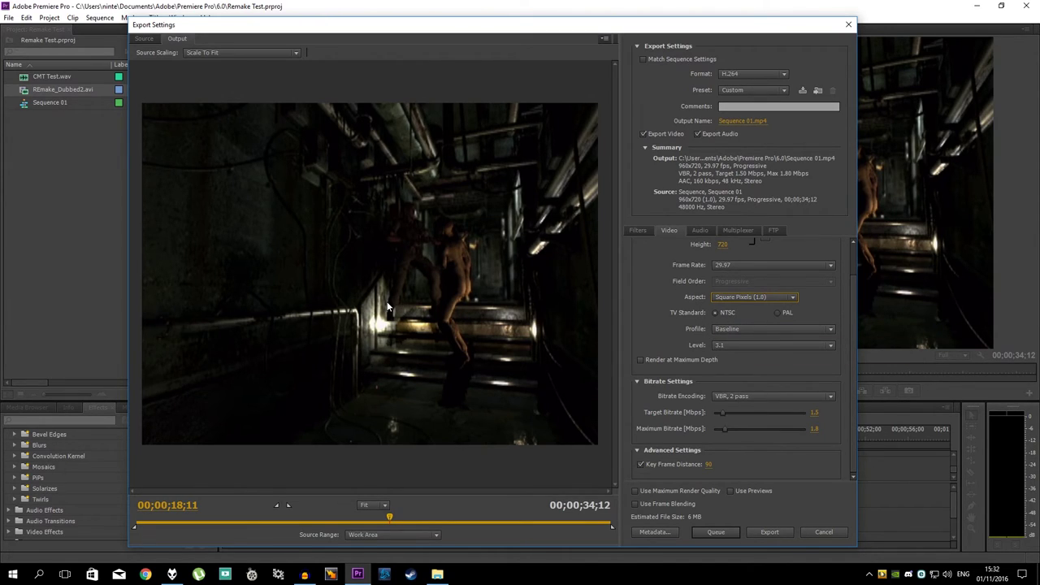
Step: Set the H.264 encoding profile to High
{"action": "left_click", "coordinate": [746, 326]}
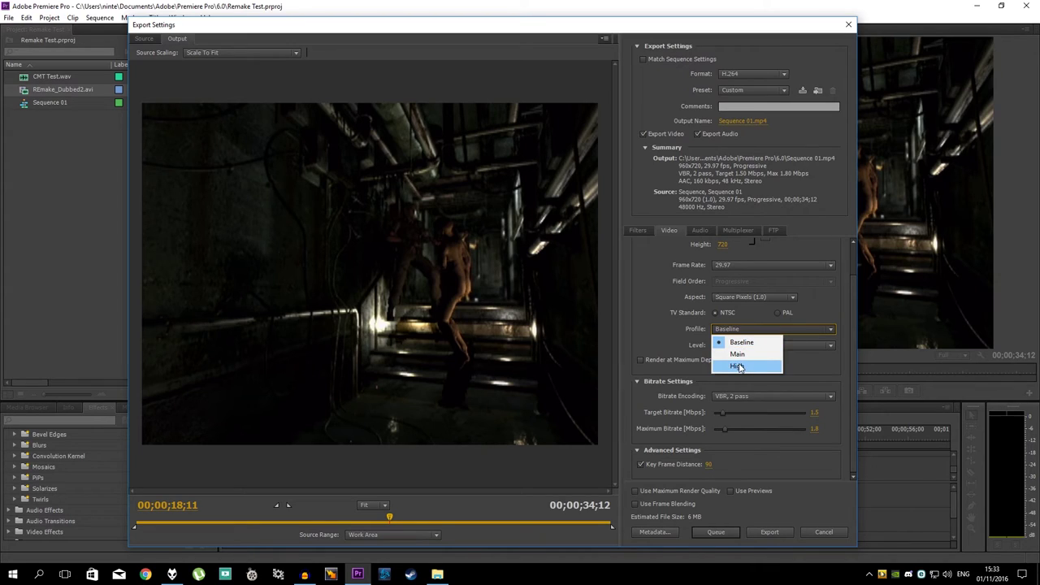
{"action": "left_click", "coordinate": [738, 366]}
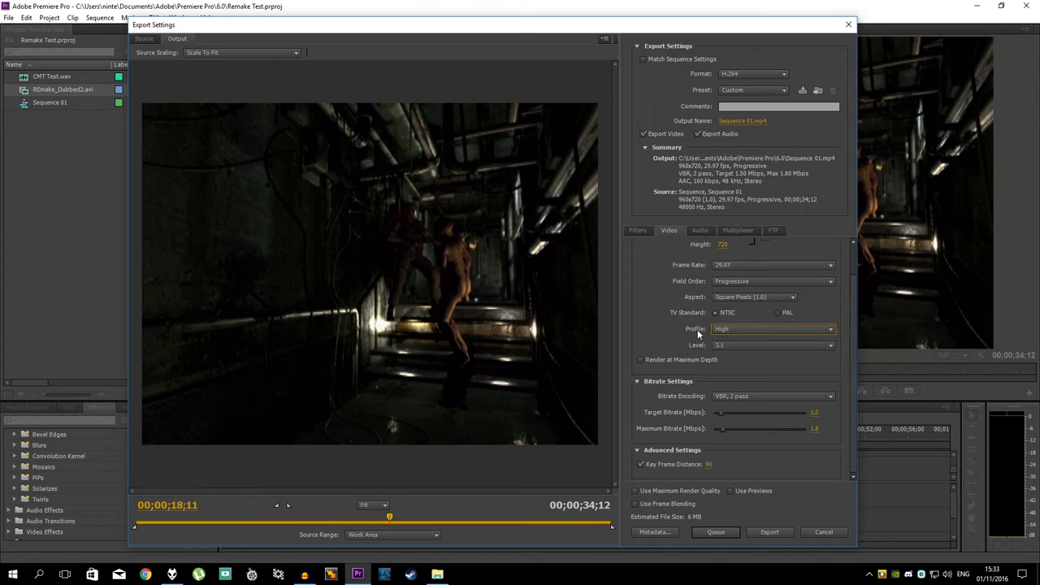
{"action": "left_click", "coordinate": [734, 335]}
{"action": "left_click", "coordinate": [734, 366]}
Step: Set the H.264 encoding level to 4.1
{"action": "left_click", "coordinate": [733, 347]}
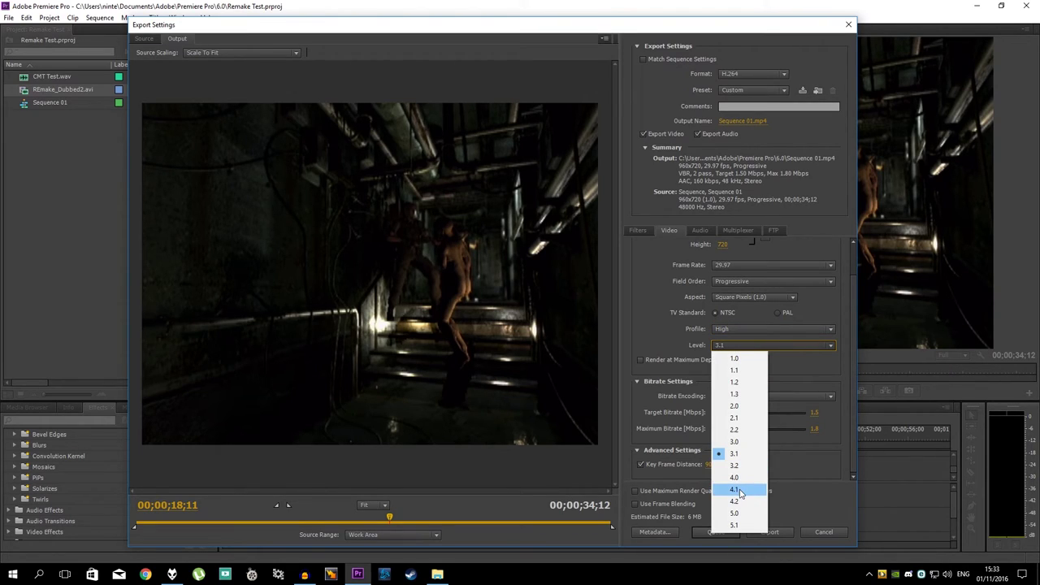
{"action": "left_click", "coordinate": [650, 297]}
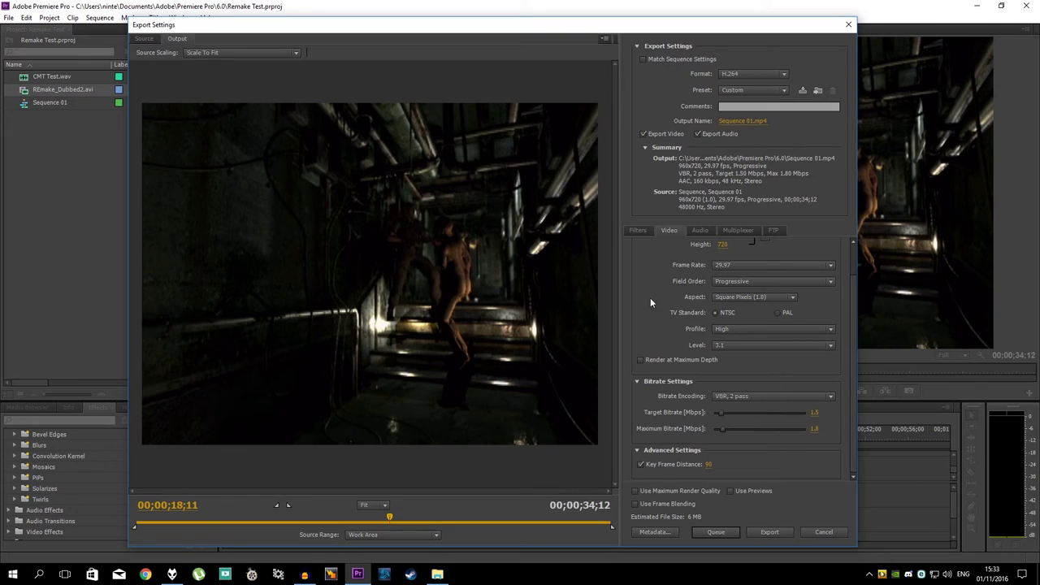
{"action": "scroll", "coordinate": [853, 332], "scroll_direction": "up", "scroll_amount": 1}
{"action": "scroll", "coordinate": [852, 331], "scroll_direction": "up", "scroll_amount": 1}
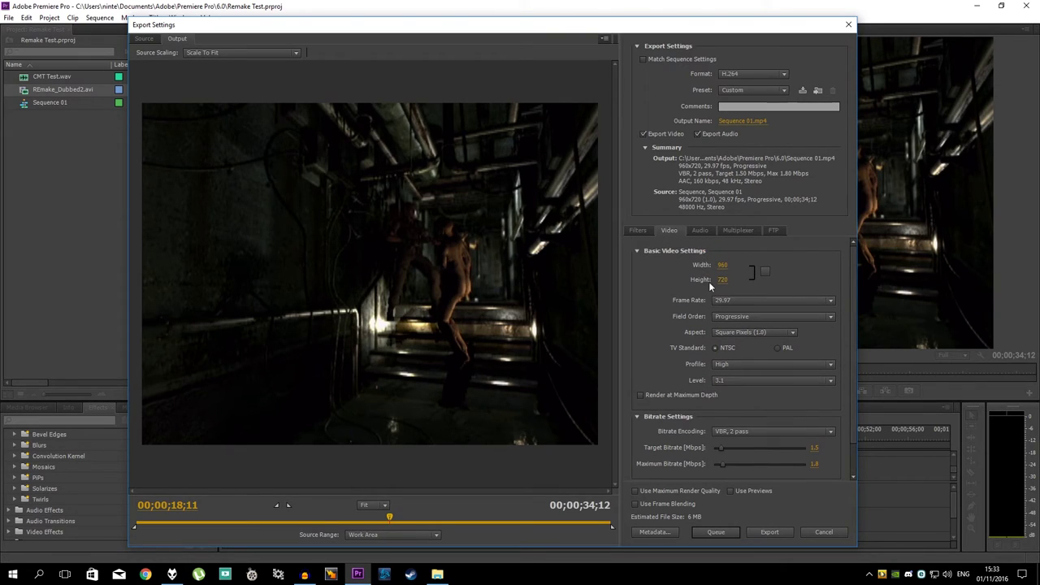
{"action": "left_click", "coordinate": [745, 380]}
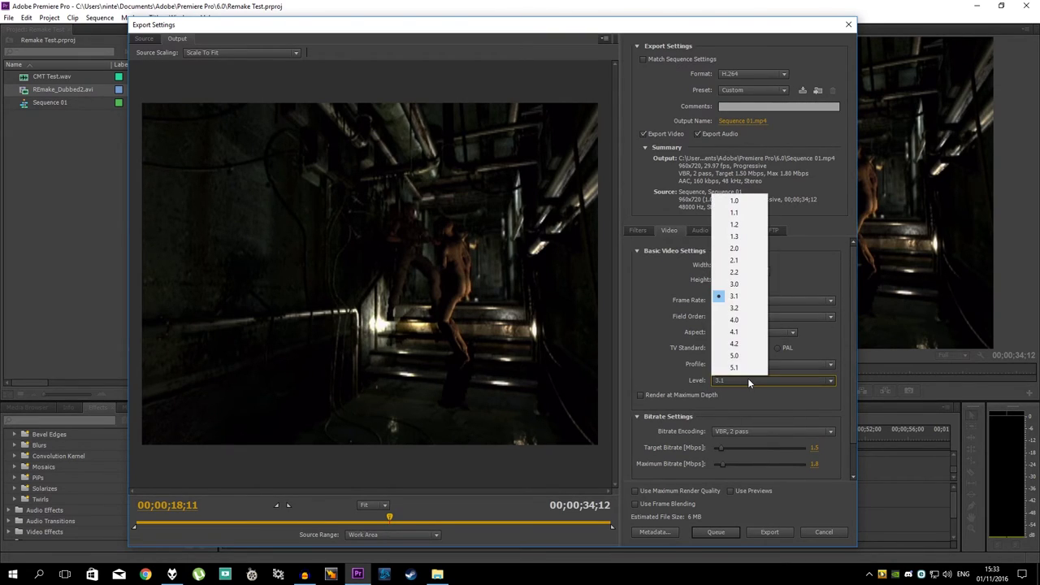
{"action": "left_click", "coordinate": [734, 331]}
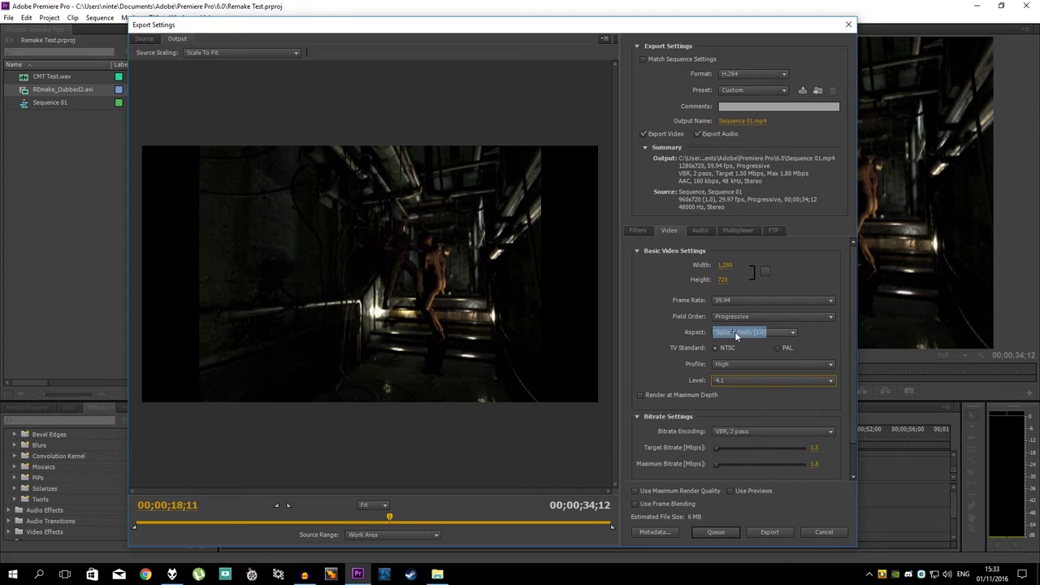
Step: Try the H.264 encoding level 4.0 and return the level to 4.1
{"action": "left_click", "coordinate": [741, 380]}
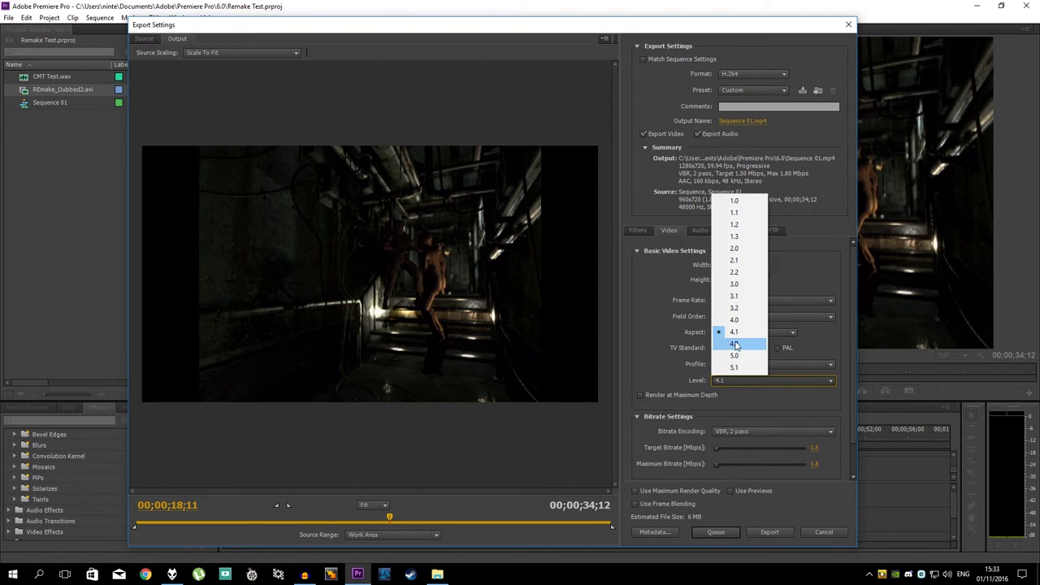
{"action": "left_click", "coordinate": [741, 333]}
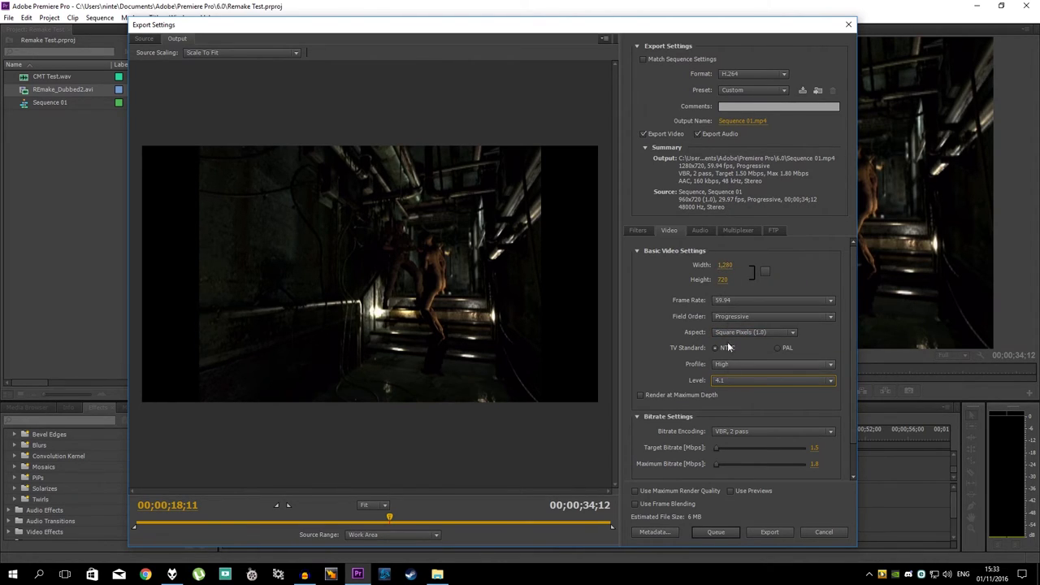
{"action": "left_click", "coordinate": [731, 381]}
{"action": "left_click", "coordinate": [734, 312]}
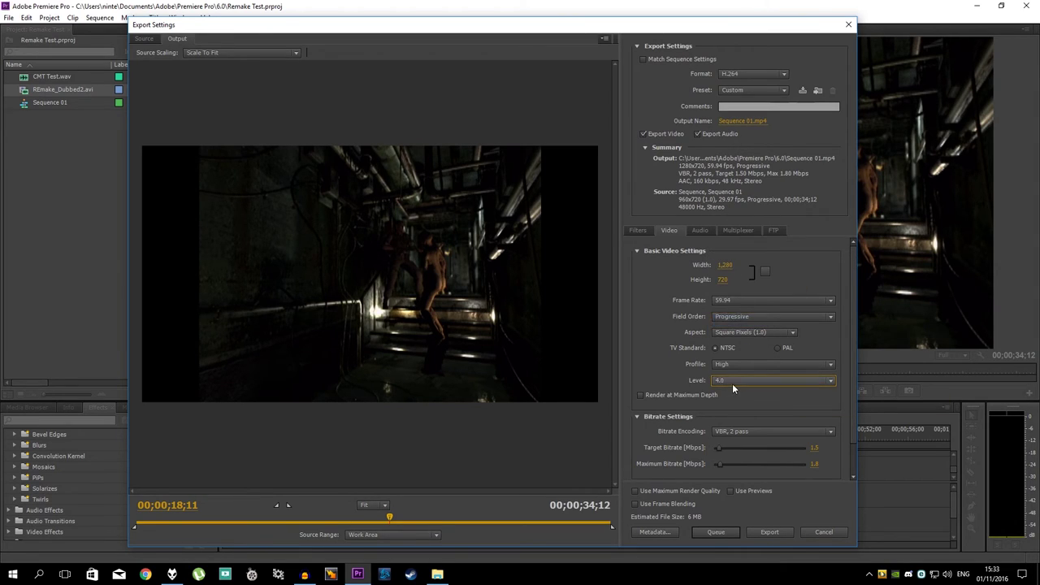
{"action": "left_click", "coordinate": [732, 380]}
{"action": "left_click", "coordinate": [741, 333]}
Step: Set the exported video's width to 960 and its frame rate to 29.97
{"action": "left_click", "coordinate": [730, 265]}
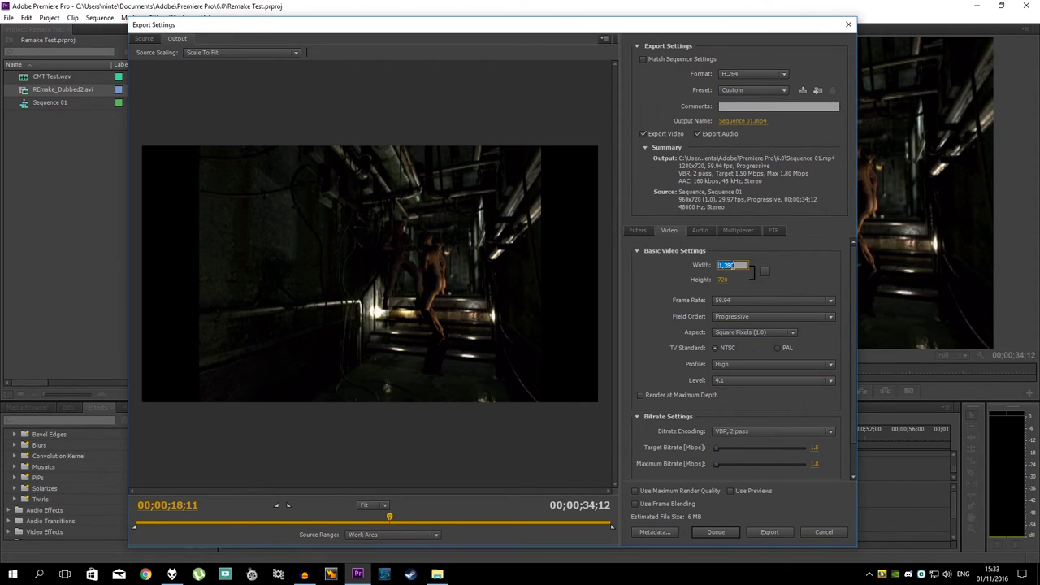
{"action": "type", "text": "960"}
{"action": "key", "text": "Tab"}
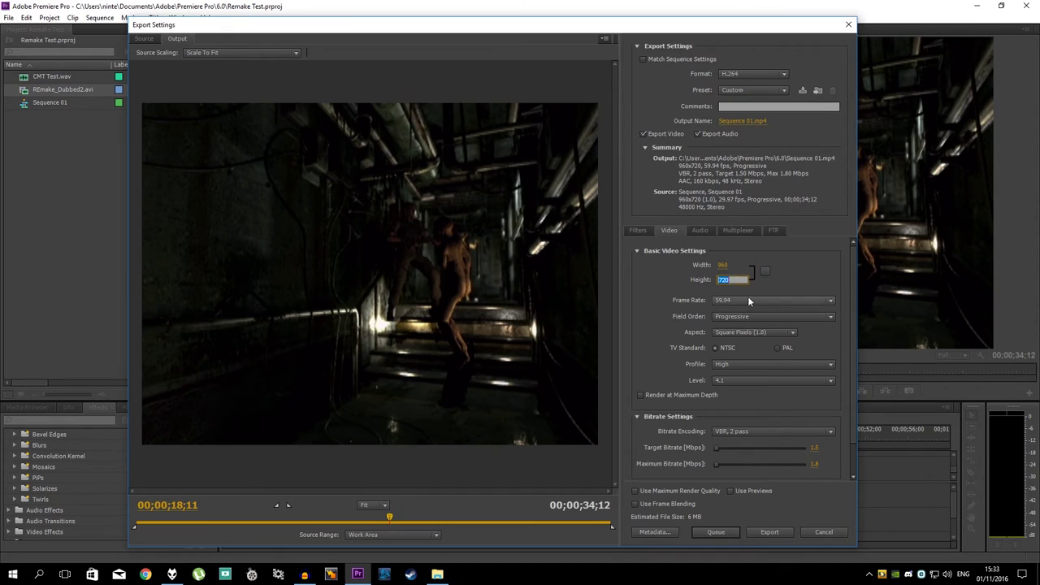
{"action": "left_click", "coordinate": [747, 301]}
{"action": "left_click", "coordinate": [743, 396]}
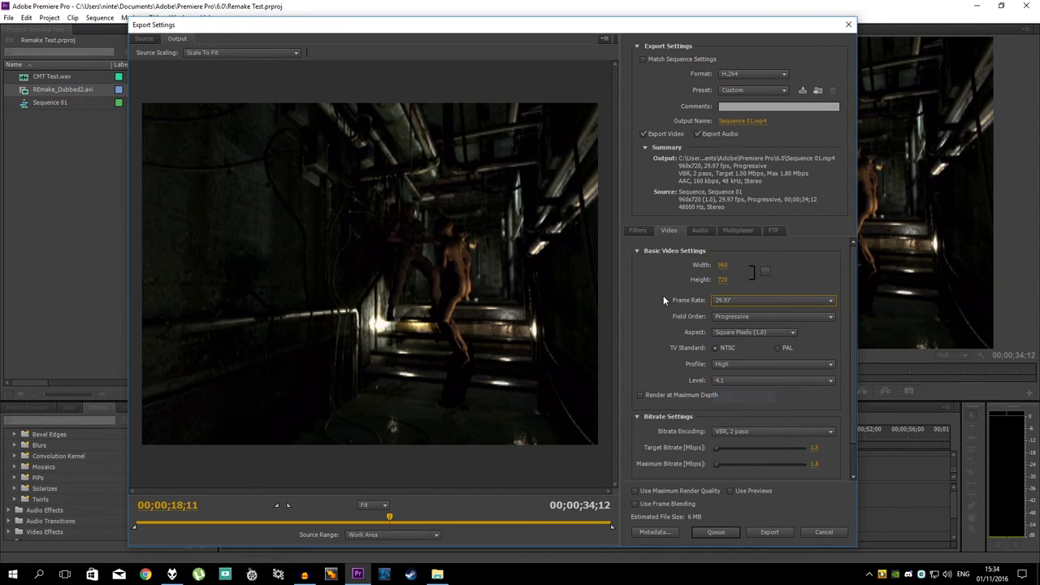
Step: Choose the Progressive field order and keep the encoding level at 4.1
{"action": "left_click", "coordinate": [742, 319]}
{"action": "left_click", "coordinate": [744, 332]}
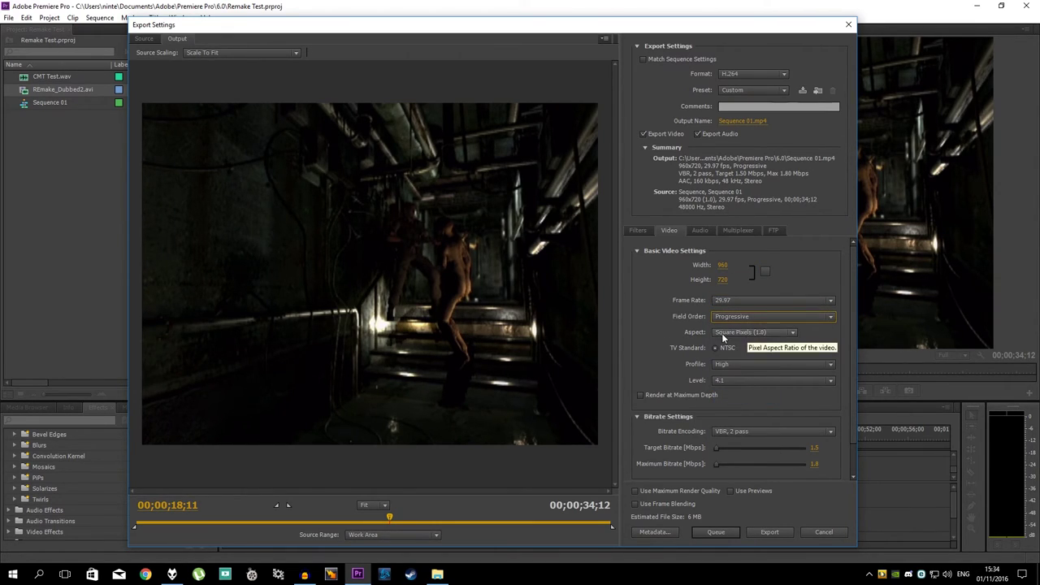
{"action": "left_click", "coordinate": [725, 380]}
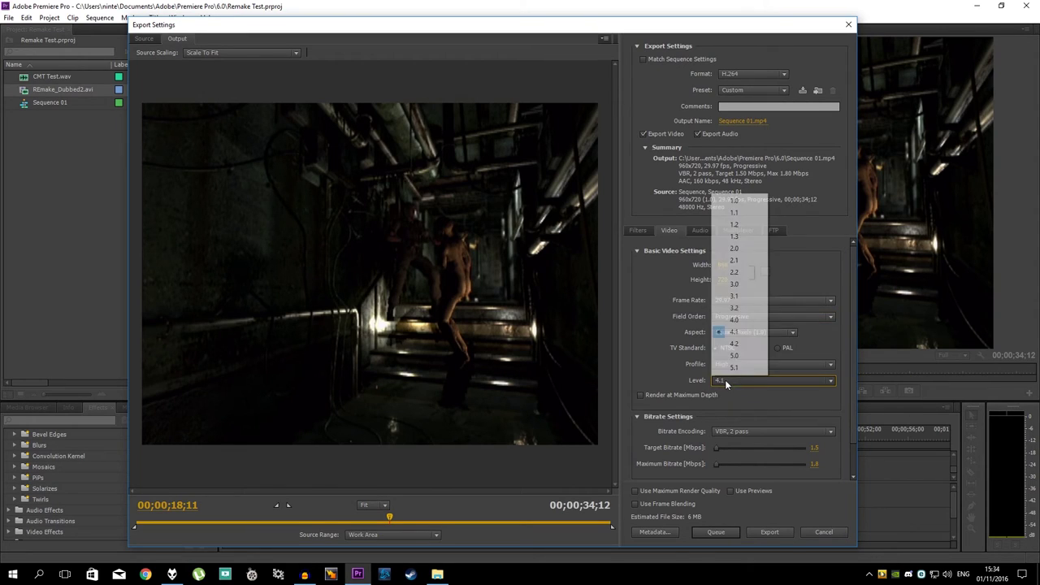
{"action": "left_click", "coordinate": [727, 380]}
Step: Enable rendering at maximum depth and choose VBR, 2 pass as the bitrate encoding
{"action": "scroll", "coordinate": [828, 419], "scroll_direction": "down", "scroll_amount": 1}
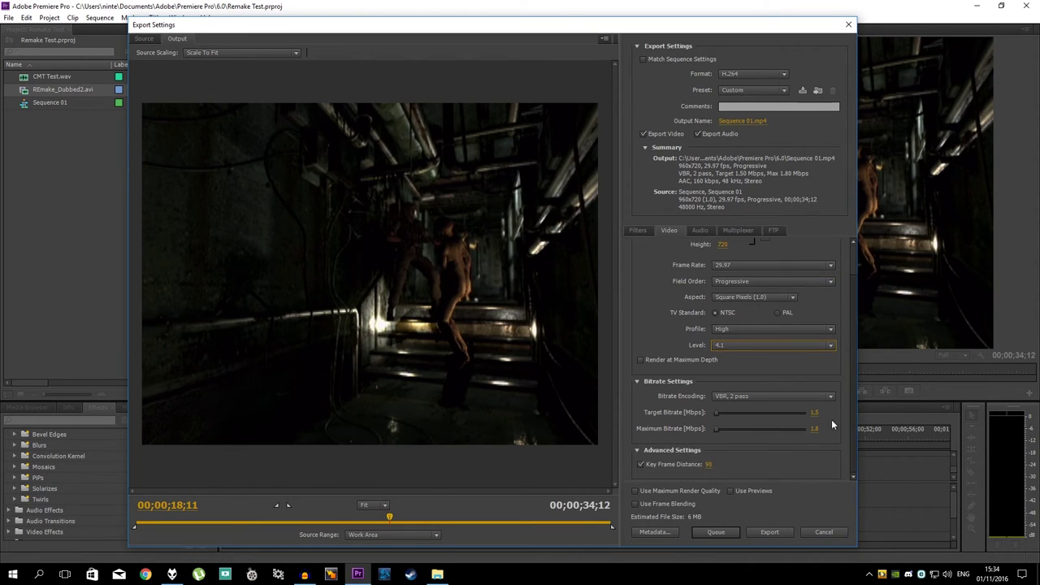
{"action": "left_click", "coordinate": [661, 360]}
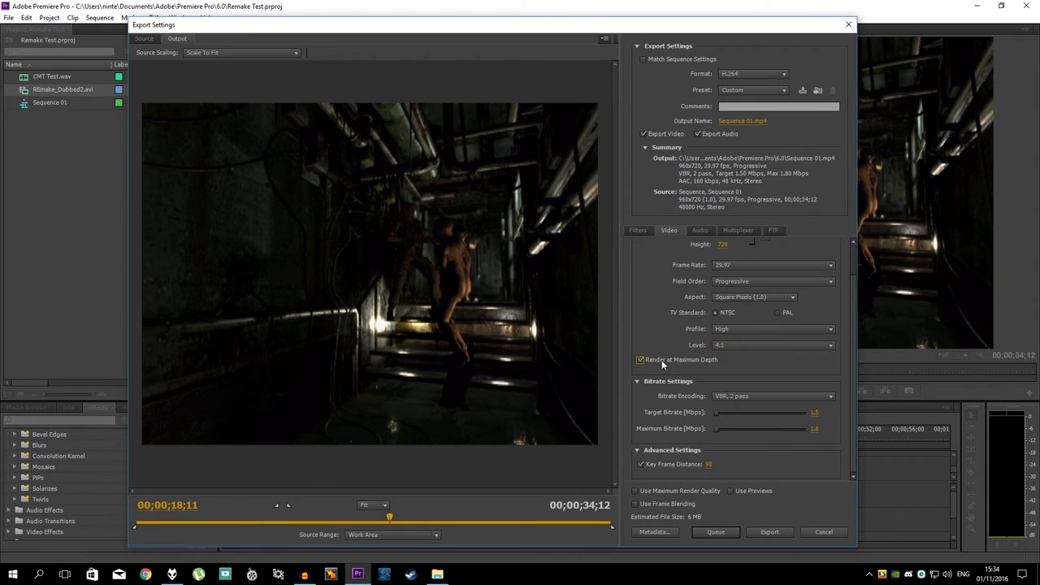
{"action": "left_click", "coordinate": [781, 401]}
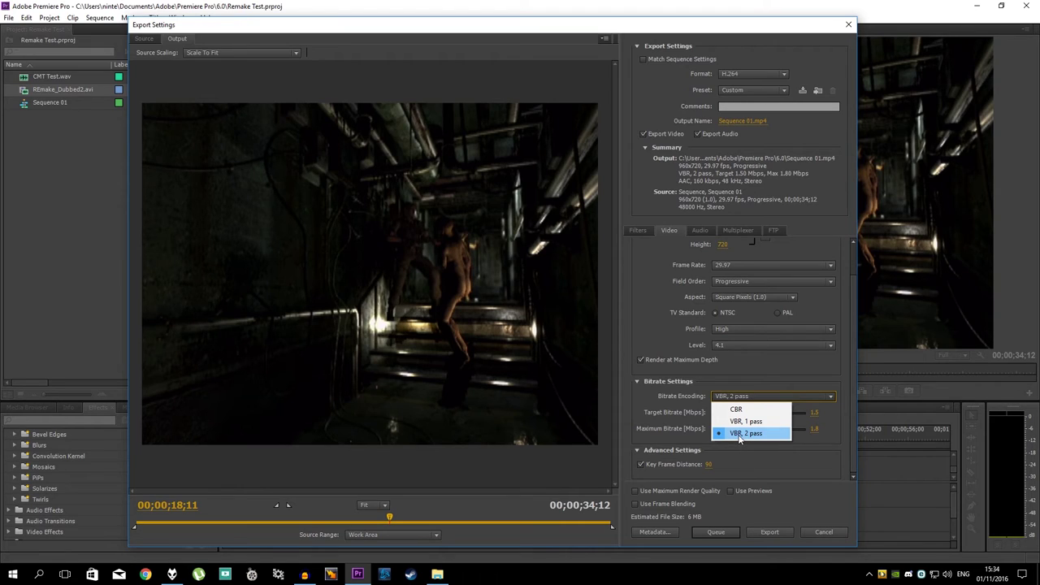
{"action": "left_click", "coordinate": [738, 433]}
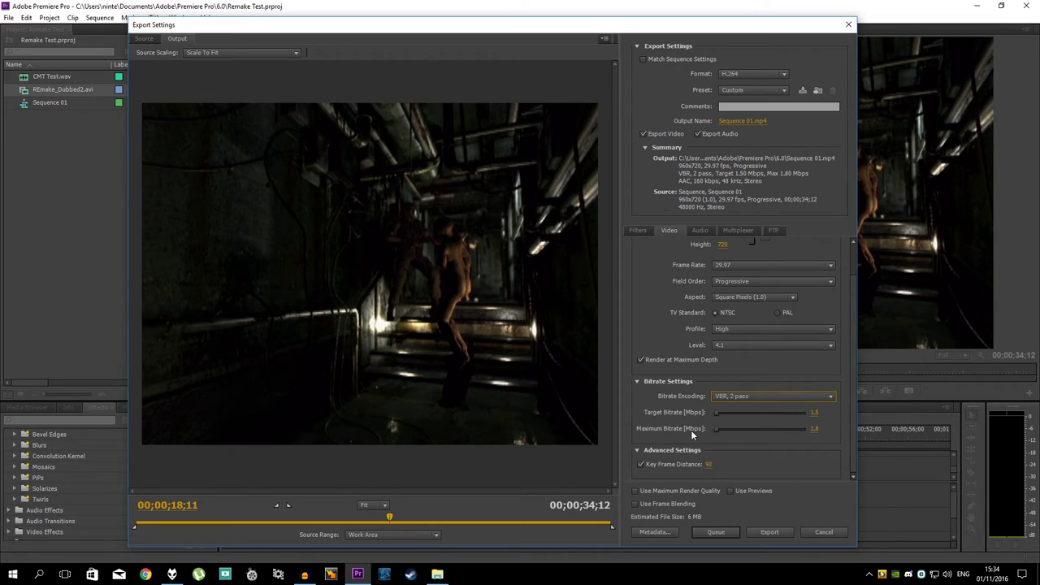
Step: Raise the target and maximum video bitrates to 62.5 Mbps
{"action": "left_click_drag", "start_coordinate": [716, 433], "coordinate": [735, 413]}
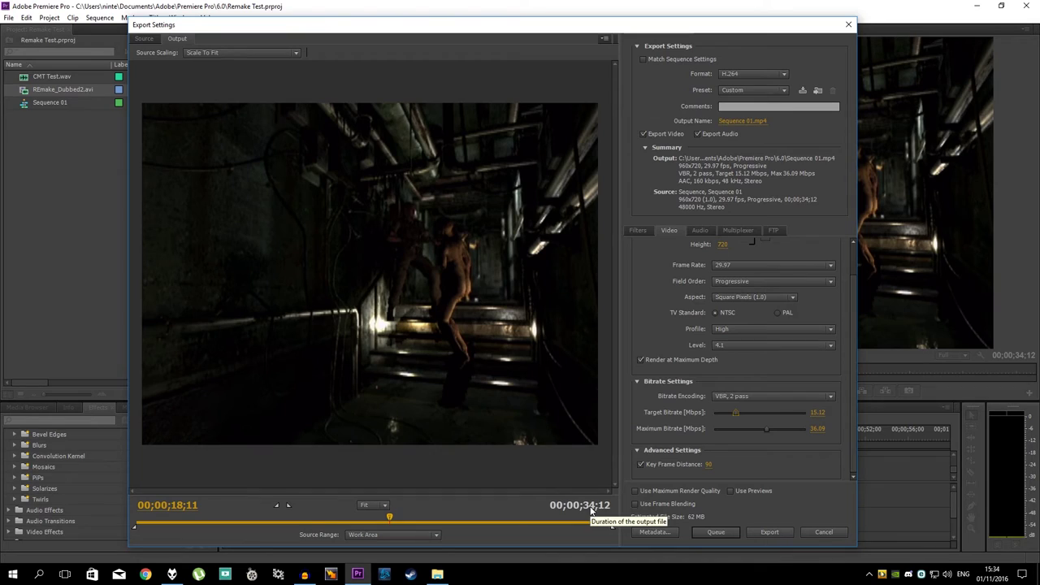
{"action": "left_click_drag", "start_coordinate": [738, 414], "coordinate": [805, 421]}
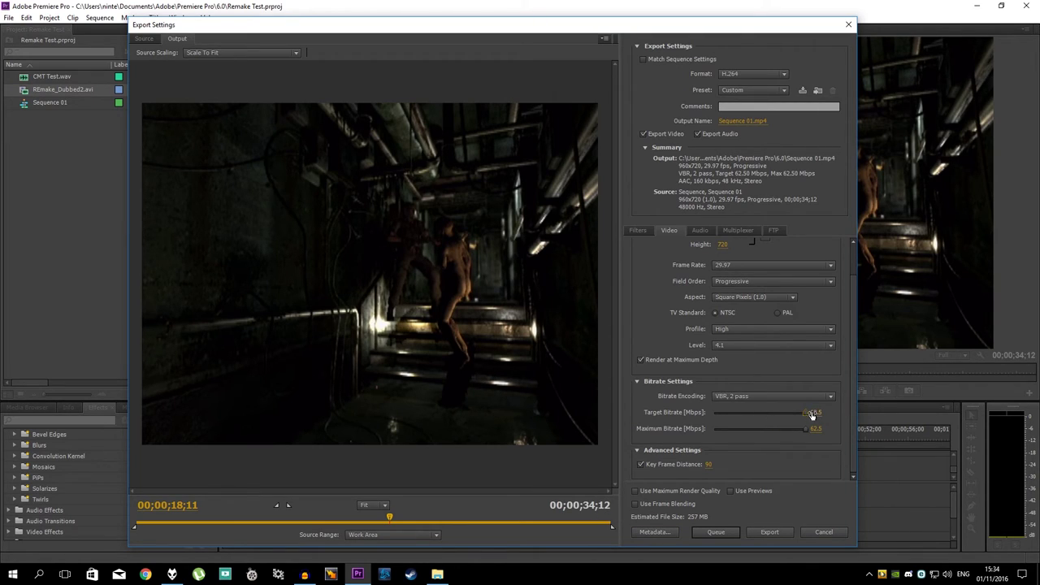
{"action": "scroll", "coordinate": [848, 333], "scroll_direction": "up", "scroll_amount": 1}
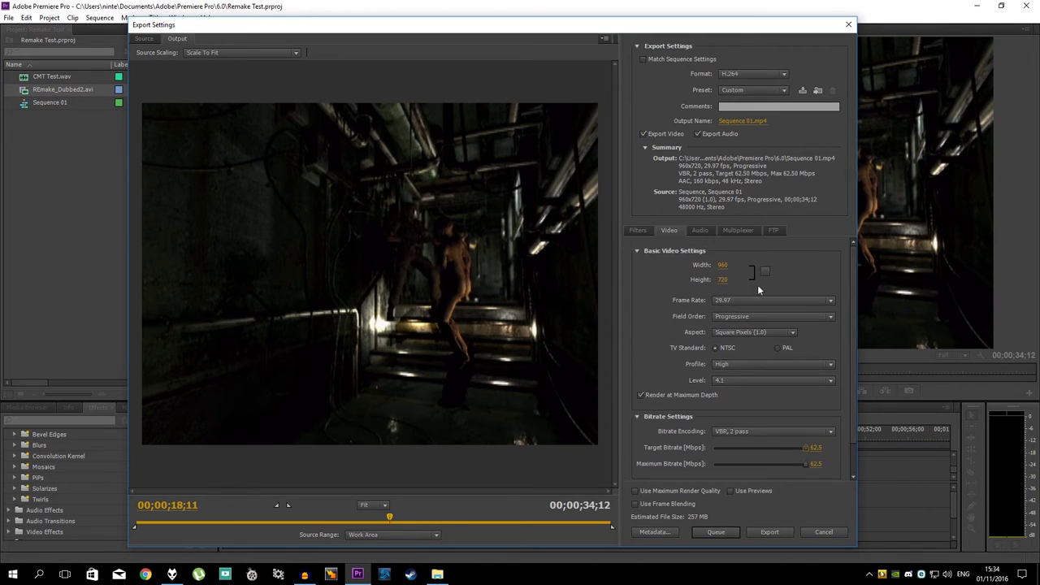
{"action": "scroll", "coordinate": [849, 341], "scroll_direction": "down", "scroll_amount": 1}
{"action": "left_click_drag", "start_coordinate": [852, 363], "coordinate": [856, 331]}
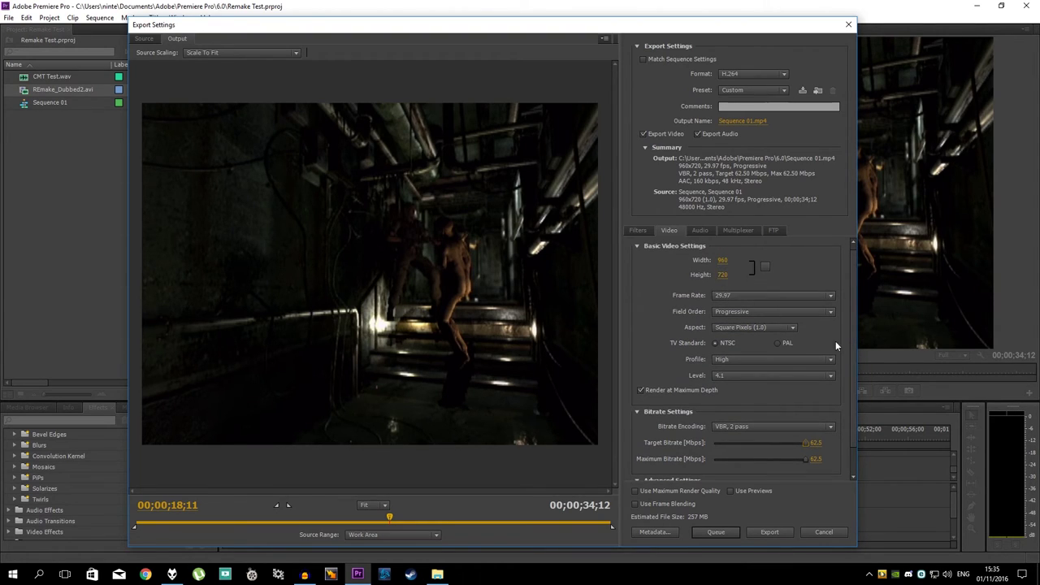
{"action": "scroll", "coordinate": [842, 378], "scroll_direction": "down", "scroll_amount": 1}
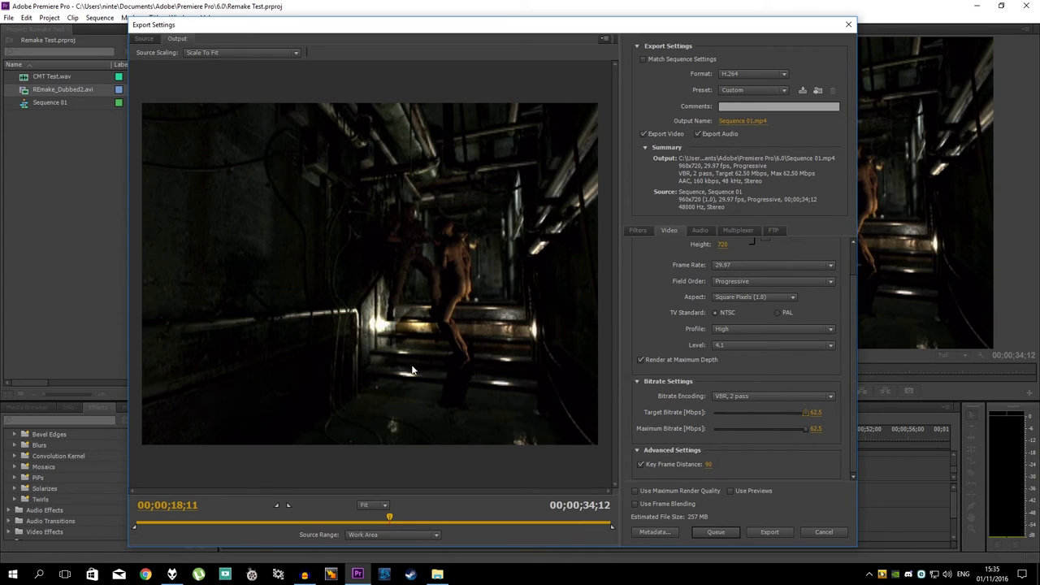
Step: Scrub the export preview back to 00;00;18;05 and lower the target bitrate to 45.91 Mbps
{"action": "mouse_move", "coordinate": [379, 524]}
{"action": "left_mouse_down"}
{"action": "mouse_move", "coordinate": [400, 518]}
{"action": "mouse_move", "coordinate": [372, 521]}
{"action": "mouse_move", "coordinate": [388, 519]}
{"action": "left_mouse_up"}
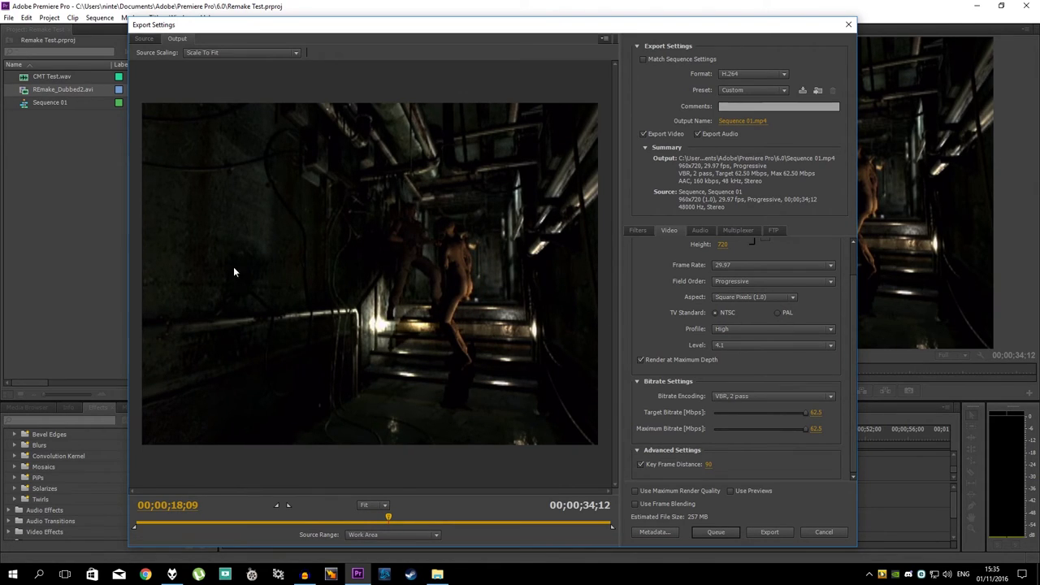
{"action": "mouse_move", "coordinate": [390, 516]}
{"action": "left_mouse_down"}
{"action": "mouse_move", "coordinate": [411, 518]}
{"action": "mouse_move", "coordinate": [364, 520]}
{"action": "mouse_move", "coordinate": [388, 519]}
{"action": "left_mouse_up"}
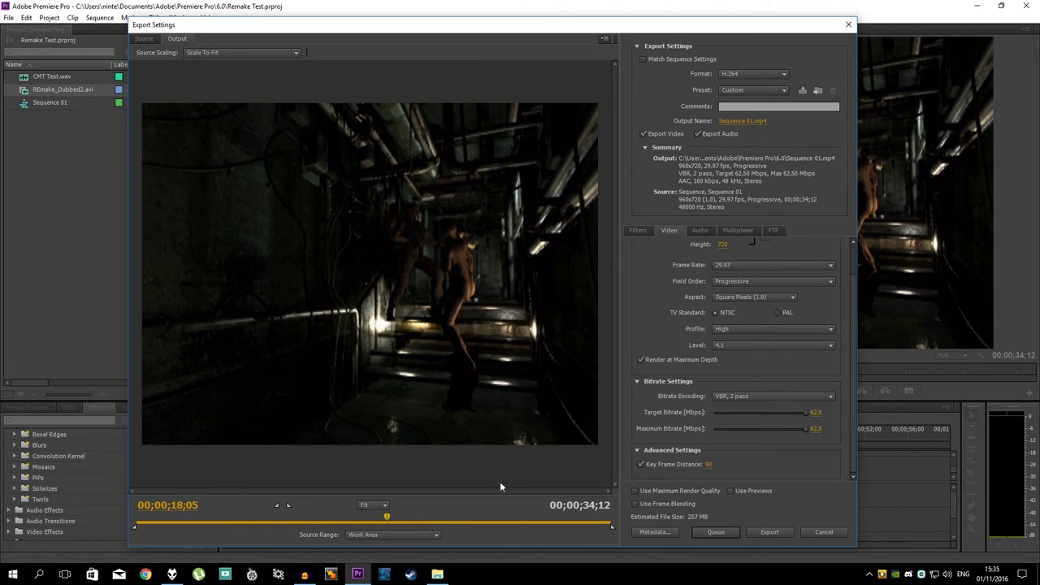
{"action": "left_click_drag", "start_coordinate": [806, 412], "coordinate": [781, 412]}
{"action": "left_click_drag", "start_coordinate": [851, 343], "coordinate": [850, 297]}
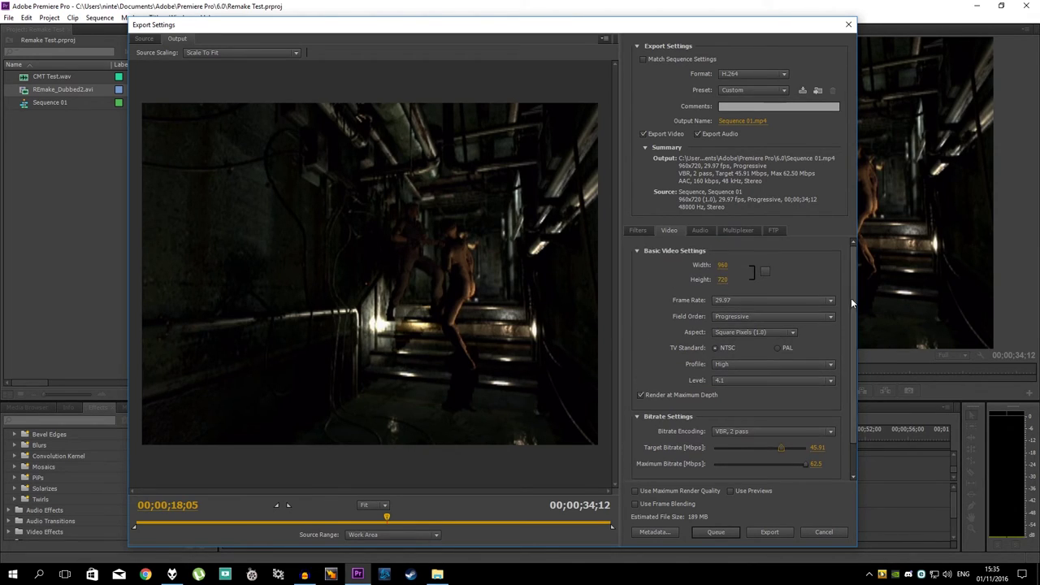
{"action": "scroll", "coordinate": [855, 307], "scroll_direction": "down", "scroll_amount": 2}
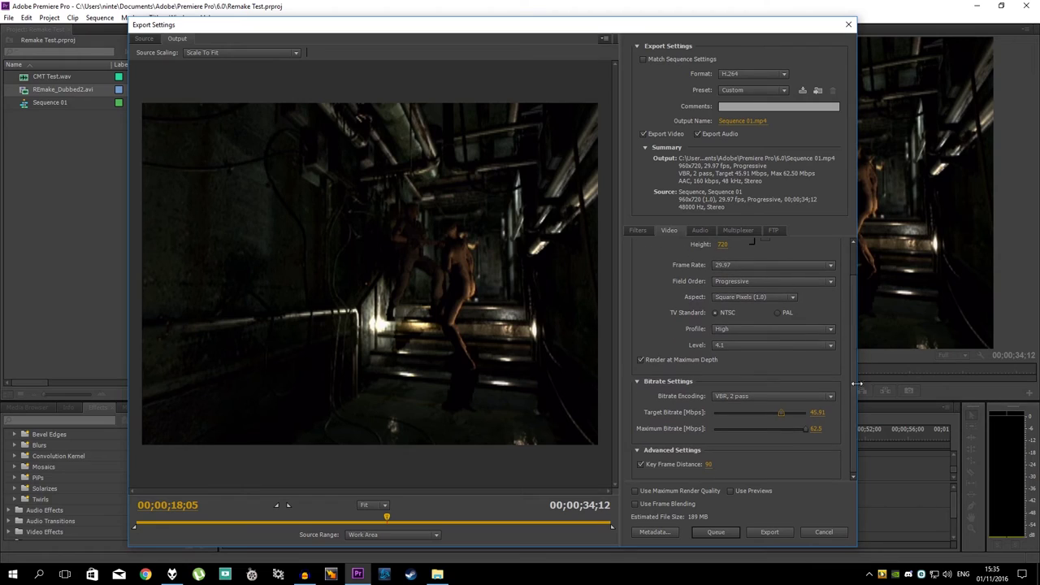
Step: Set the target bitrate to 5 Mbps and the maximum bitrate to 10 Mbps
{"action": "left_click", "coordinate": [819, 414]}
{"action": "type", "text": "5"}
{"action": "key", "text": "Return"}
{"action": "type", "text": "10"}
Step: Set the target bitrate to 10 Mbps and the maximum bitrate to 20 Mbps
{"action": "type", "text": "10"}
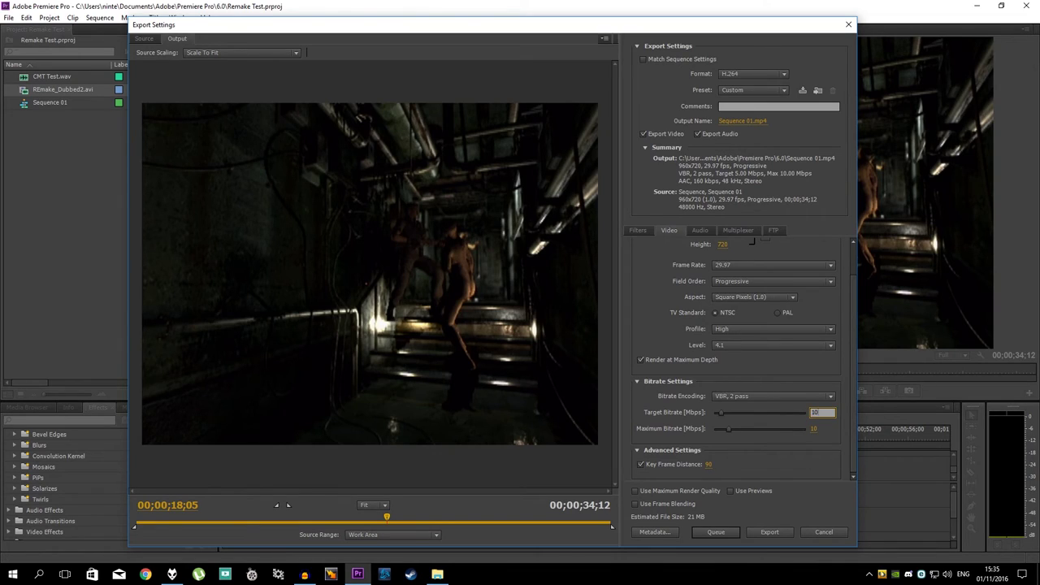
{"action": "key", "text": "Return"}
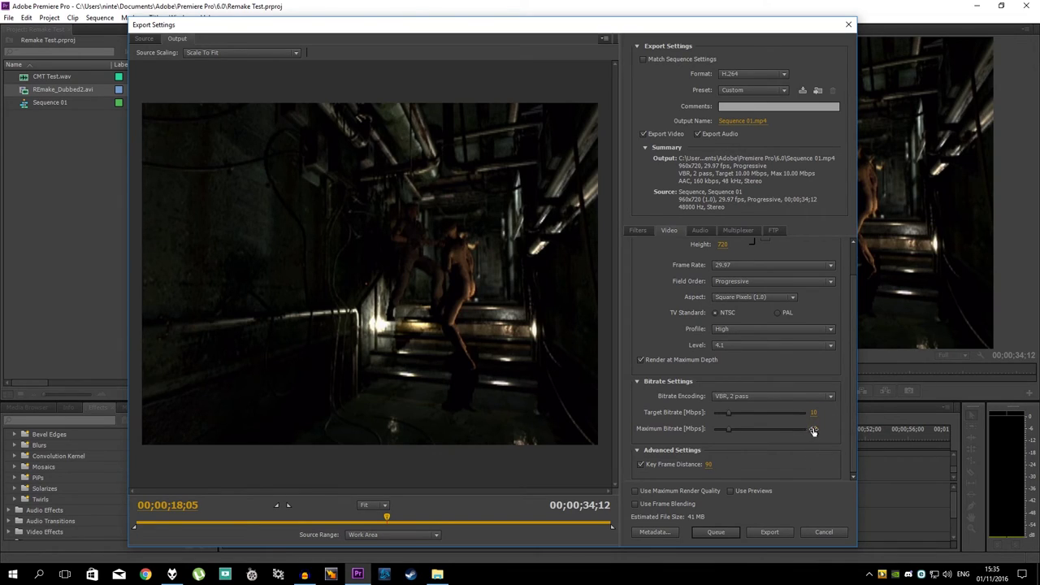
{"action": "left_click", "coordinate": [815, 428]}
{"action": "type", "text": "20"}
{"action": "left_click_drag", "start_coordinate": [853, 405], "coordinate": [852, 309]}
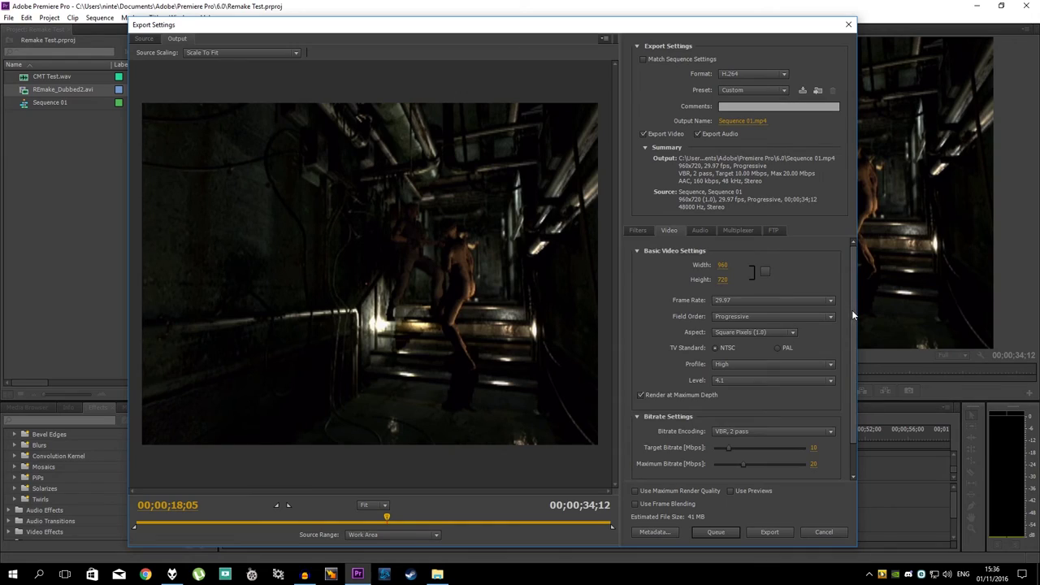
Step: Inspect the key frame distance setting and scrub the export preview between 00;00;17;13 and 00;00;18;00
{"action": "scroll", "coordinate": [851, 310], "scroll_direction": "down", "scroll_amount": 2}
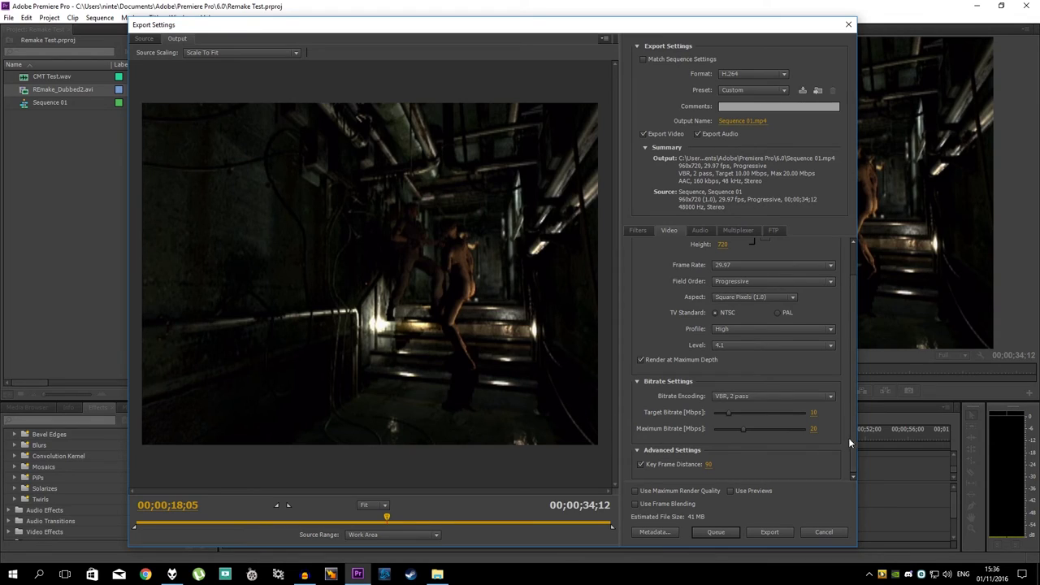
{"action": "left_click", "coordinate": [712, 464]}
{"action": "left_click", "coordinate": [720, 464]}
{"action": "left_click", "coordinate": [753, 471]}
{"action": "mouse_move", "coordinate": [388, 517]}
{"action": "left_mouse_down"}
{"action": "mouse_move", "coordinate": [398, 517]}
{"action": "mouse_move", "coordinate": [376, 517]}
{"action": "left_mouse_up"}
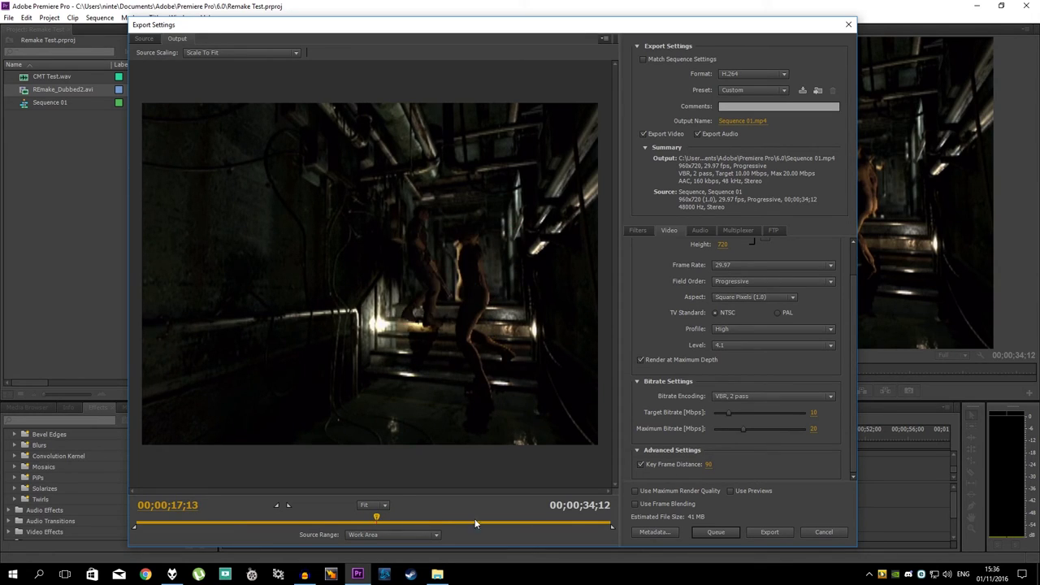
{"action": "left_click", "coordinate": [386, 517]}
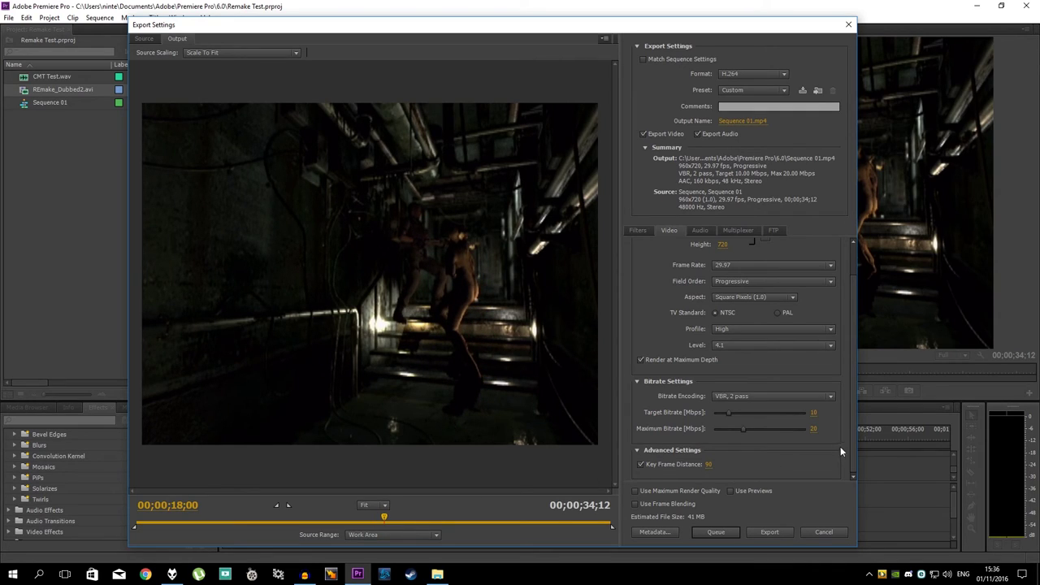
Step: Enter 90 as the key frame distance
{"action": "scroll", "coordinate": [856, 445], "scroll_direction": "up", "scroll_amount": 1}
{"action": "scroll", "coordinate": [854, 434], "scroll_direction": "down", "scroll_amount": 1}
{"action": "left_click", "coordinate": [708, 464]}
{"action": "type", "text": "90"}
{"action": "key", "text": "Return"}
Step: Turn the key frame distance off, scrub the export preview to 00;00;22;22, and turn the option back on
{"action": "left_click_drag", "start_coordinate": [385, 517], "coordinate": [424, 517]}
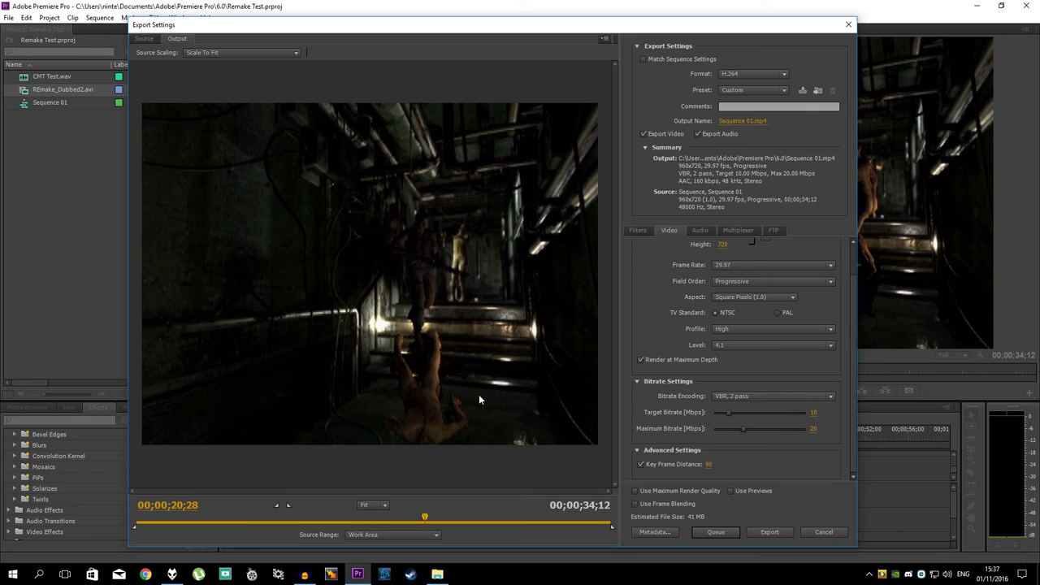
{"action": "left_click", "coordinate": [642, 468]}
{"action": "mouse_move", "coordinate": [439, 526]}
{"action": "left_mouse_down"}
{"action": "mouse_move", "coordinate": [480, 521]}
{"action": "mouse_move", "coordinate": [450, 520]}
{"action": "left_mouse_up"}
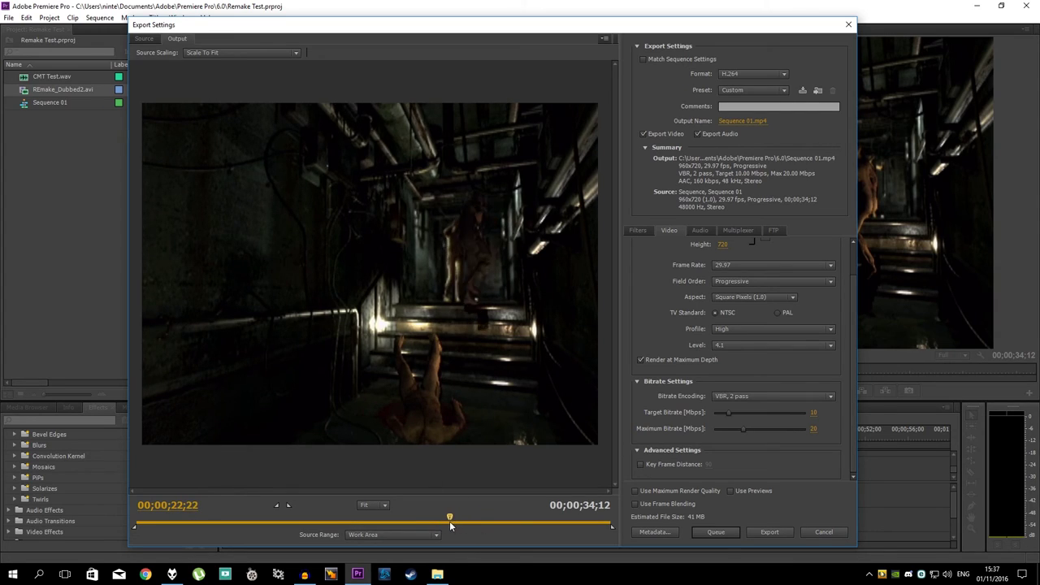
{"action": "left_click", "coordinate": [640, 465]}
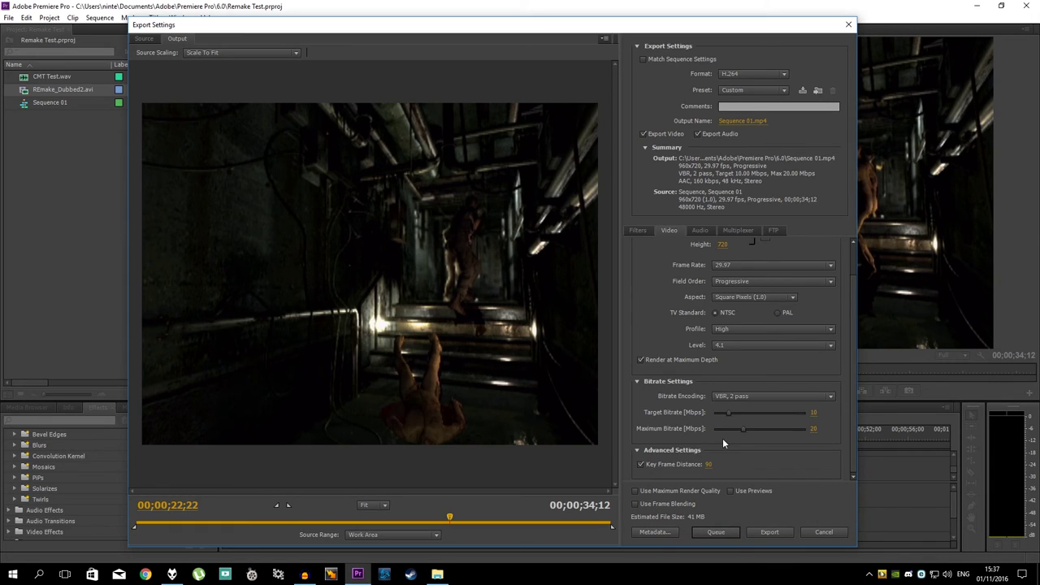
Step: Keep the exported audio's sample rate at 48000 Hz and choose Stereo channels
{"action": "left_click", "coordinate": [691, 231]}
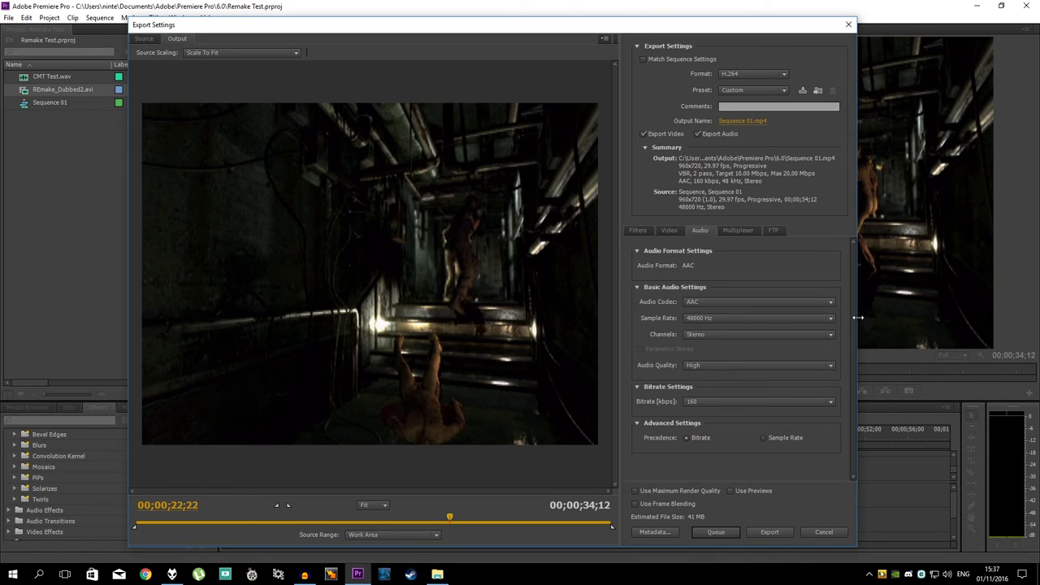
{"action": "left_click", "coordinate": [704, 316]}
{"action": "left_click", "coordinate": [704, 317]}
{"action": "left_click", "coordinate": [708, 332]}
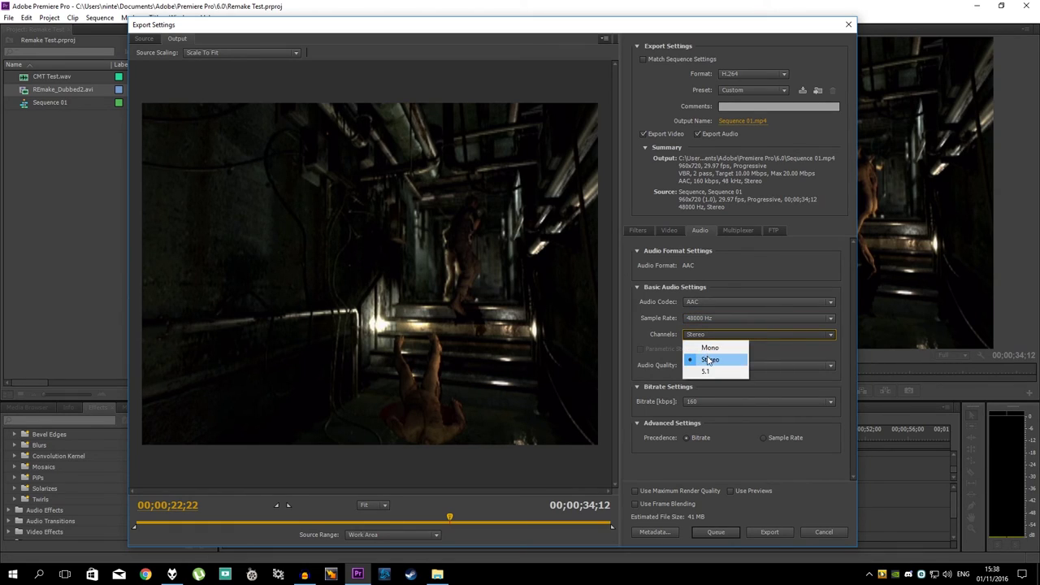
{"action": "left_click", "coordinate": [708, 360]}
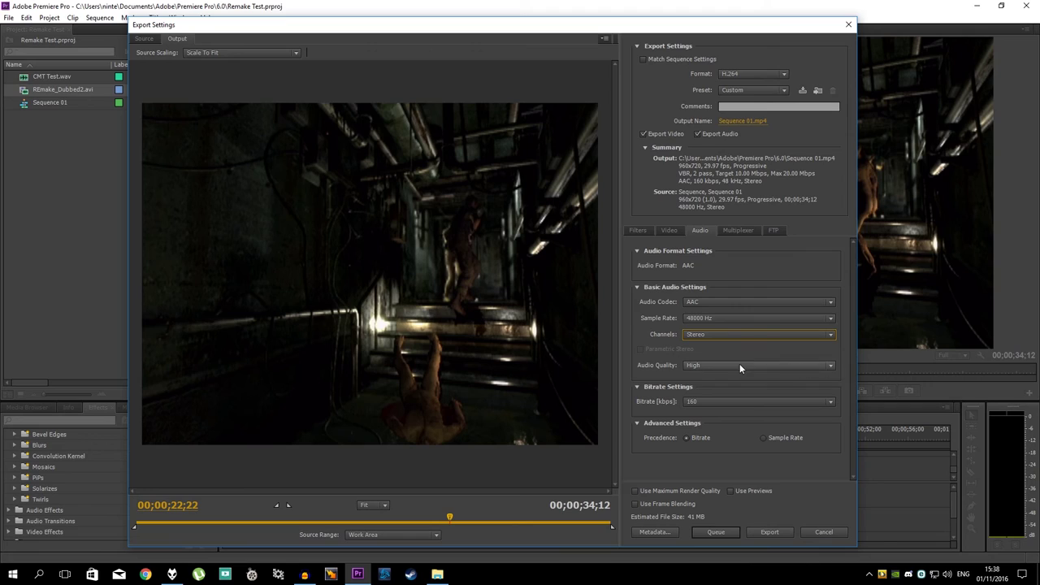
Step: Keep the audio quality at High and set the exported audio's bitrate to 320 kbps
{"action": "left_click", "coordinate": [712, 370]}
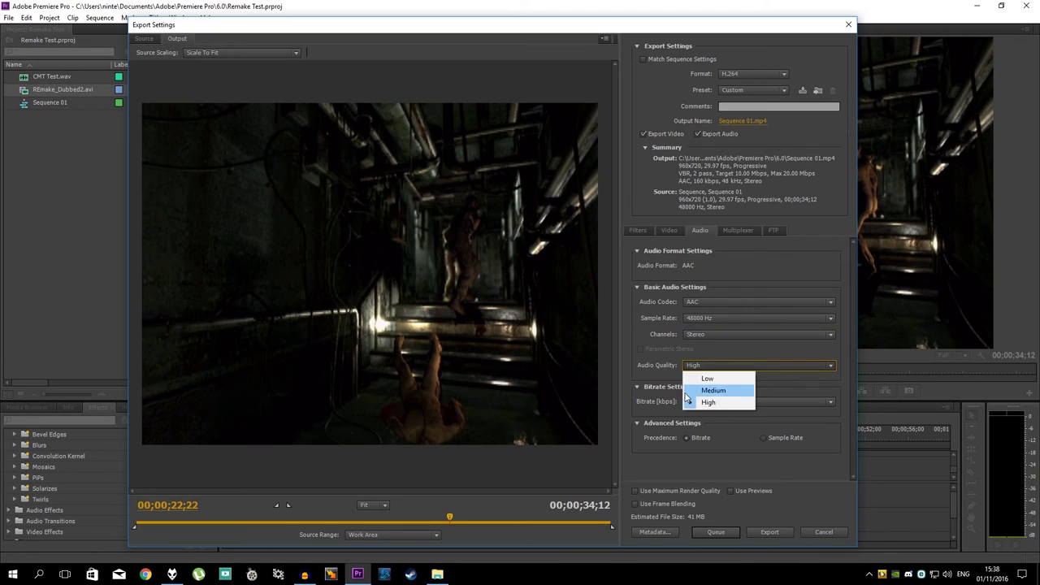
{"action": "left_click", "coordinate": [707, 402]}
{"action": "left_click", "coordinate": [706, 401]}
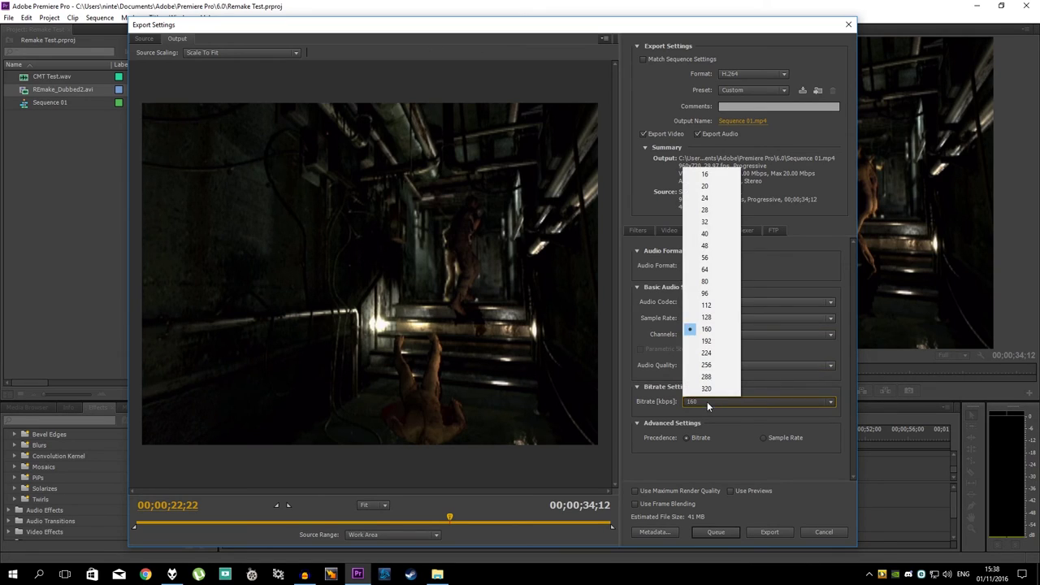
{"action": "left_click", "coordinate": [707, 402]}
{"action": "left_click", "coordinate": [716, 405]}
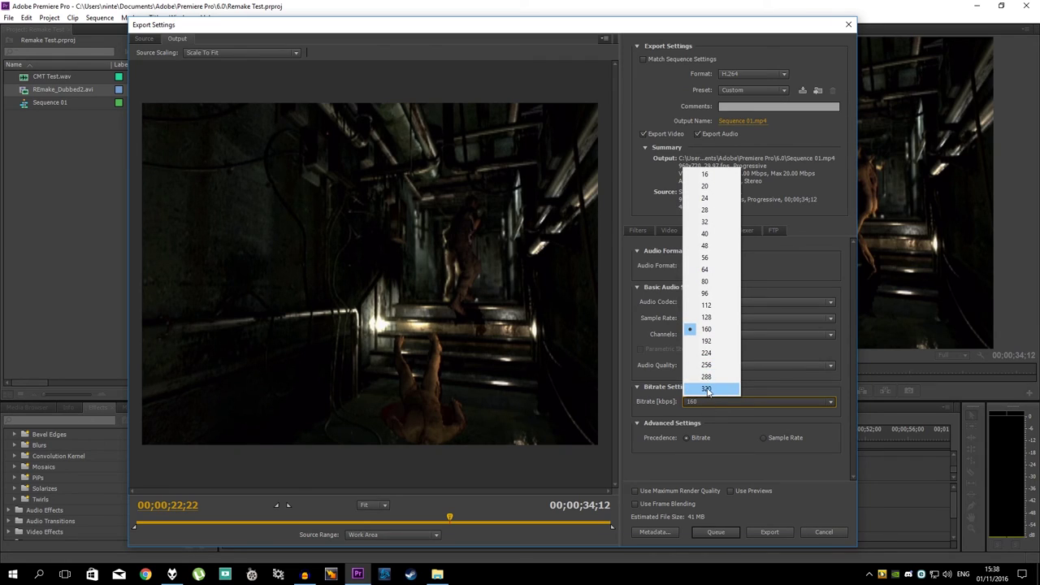
{"action": "left_click", "coordinate": [706, 388]}
Step: Try an audio bitrate of 28 kbps and return it to 320 kbps
{"action": "left_click", "coordinate": [711, 403]}
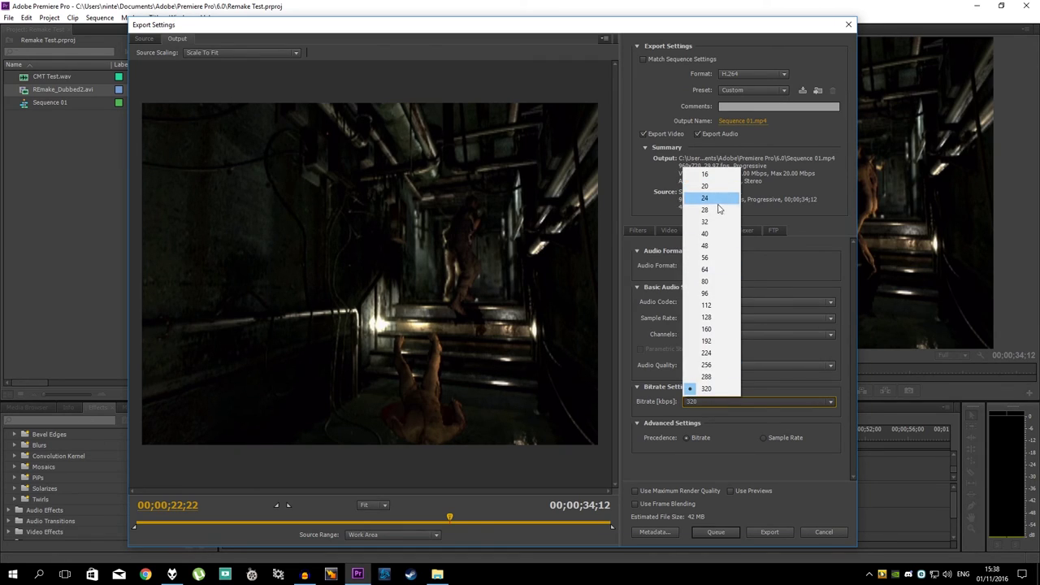
{"action": "left_click", "coordinate": [704, 209]}
{"action": "left_click", "coordinate": [706, 402]}
{"action": "left_click", "coordinate": [706, 389]}
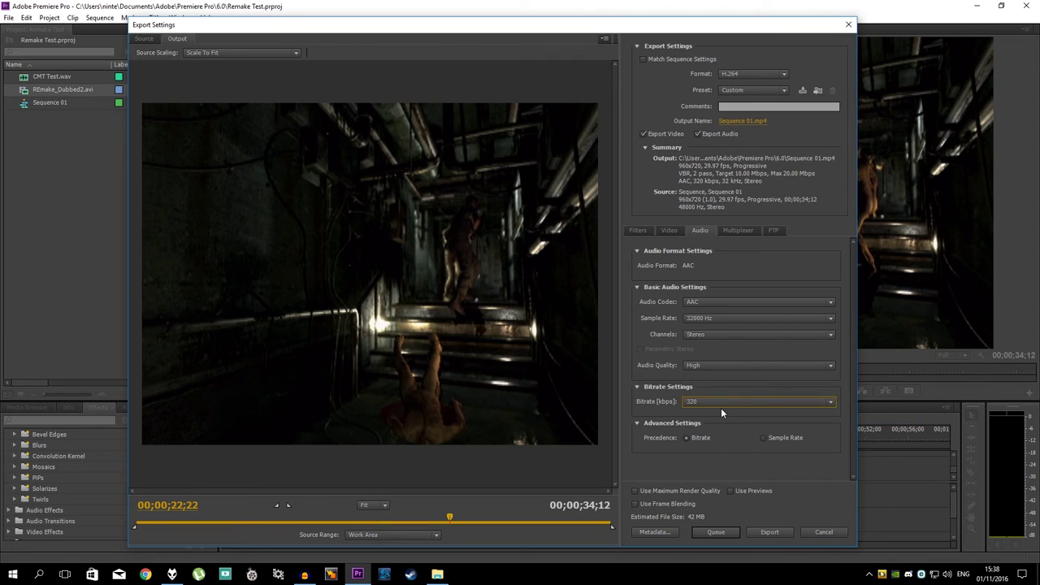
Step: Try an audio bitrate of 128 kbps and return it to 320 kbps
{"action": "left_click", "coordinate": [724, 406]}
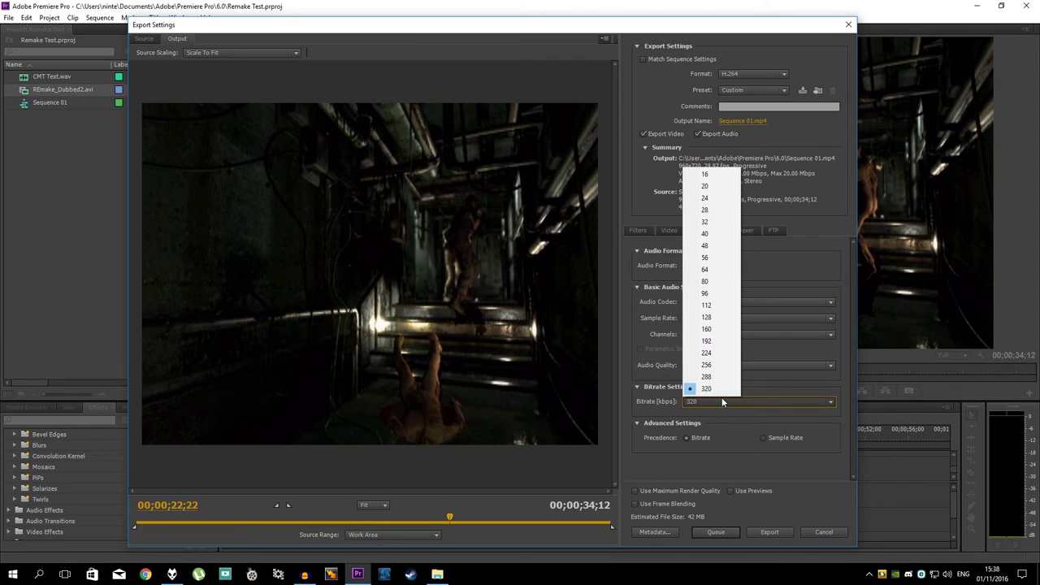
{"action": "left_click", "coordinate": [720, 317]}
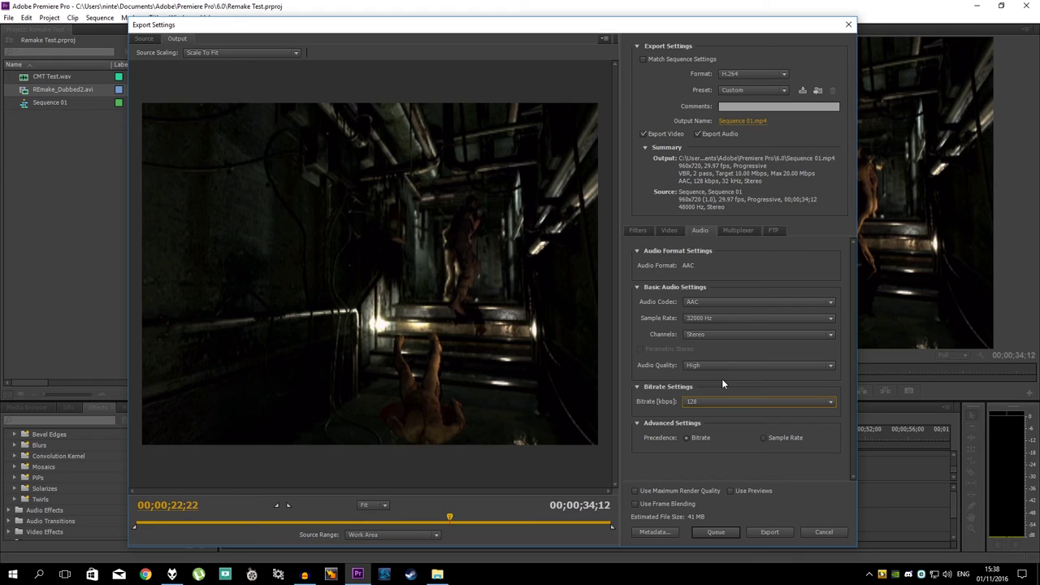
{"action": "left_click", "coordinate": [701, 401]}
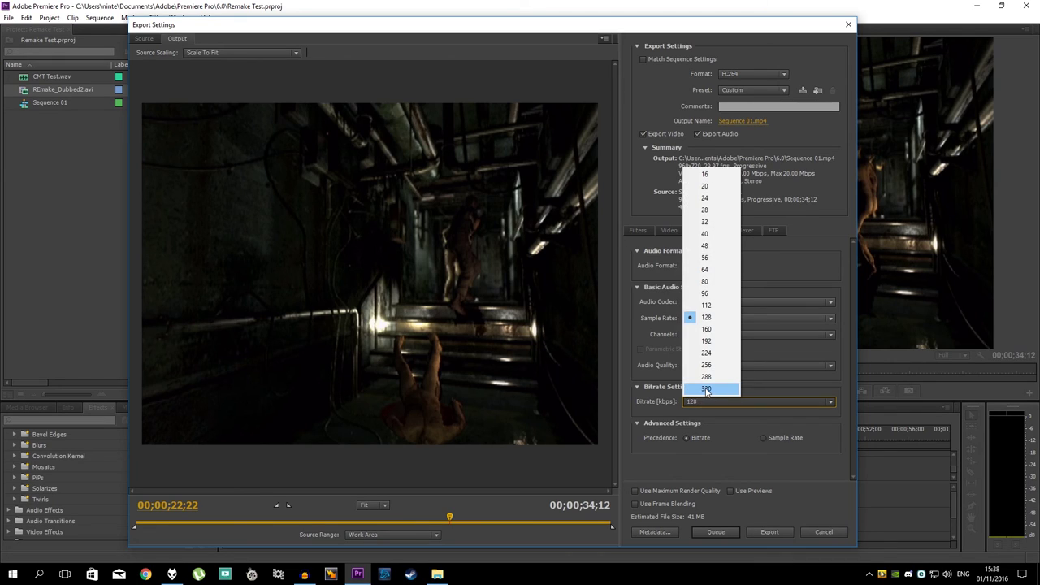
{"action": "left_click", "coordinate": [706, 389]}
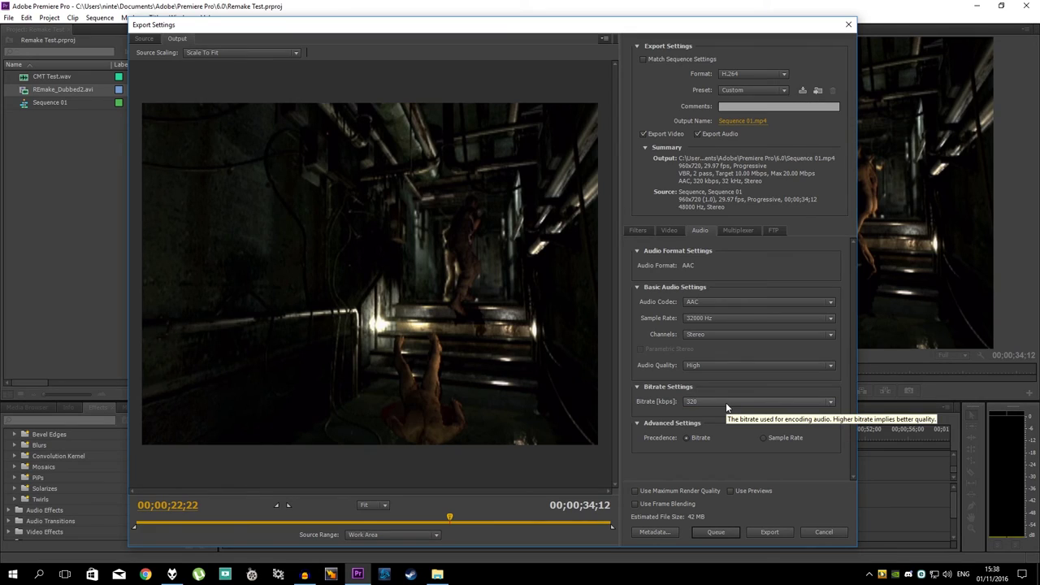
Step: Try audio bitrates of 160 and 192 kbps, and set the bitrate back to 320 kbps
{"action": "left_click", "coordinate": [725, 402]}
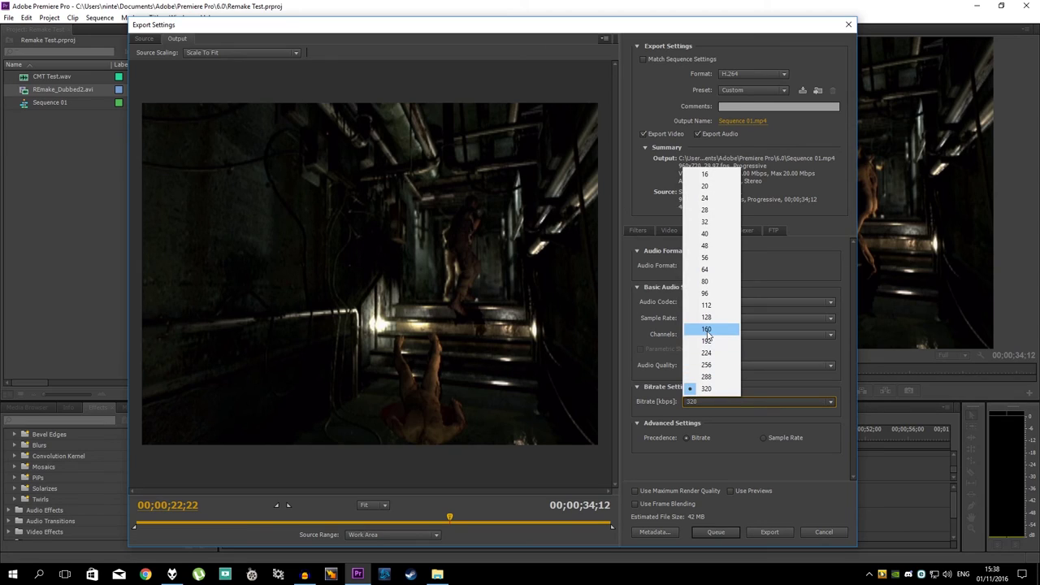
{"action": "left_click", "coordinate": [707, 330]}
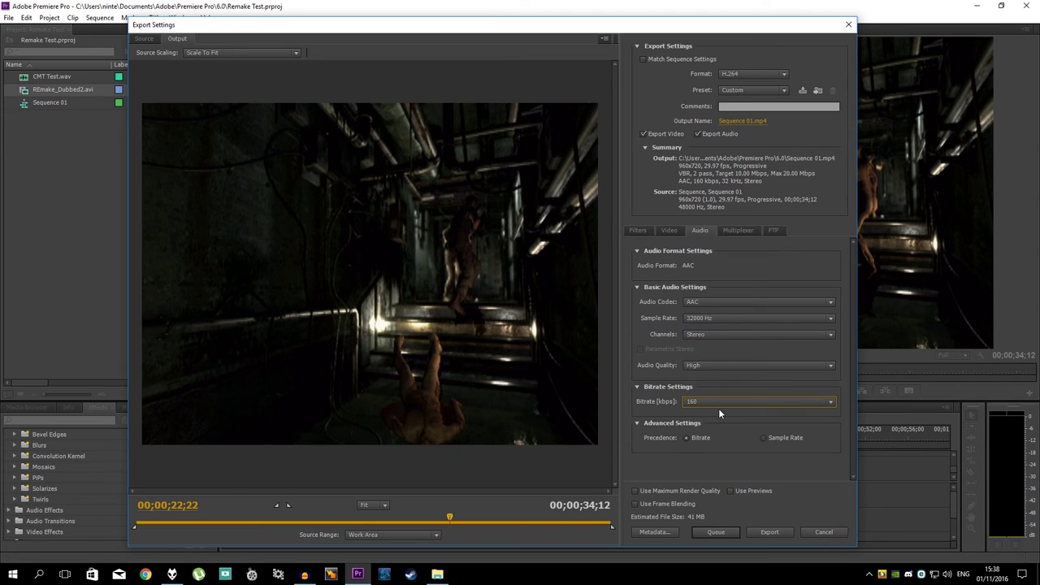
{"action": "left_click", "coordinate": [719, 410]}
{"action": "left_click", "coordinate": [709, 340]}
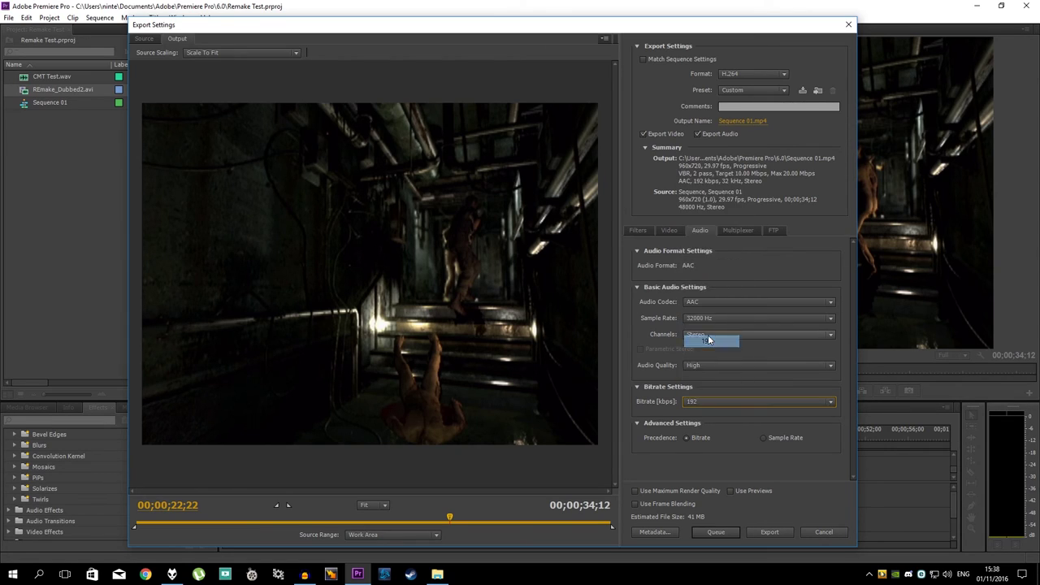
{"action": "left_click", "coordinate": [713, 403]}
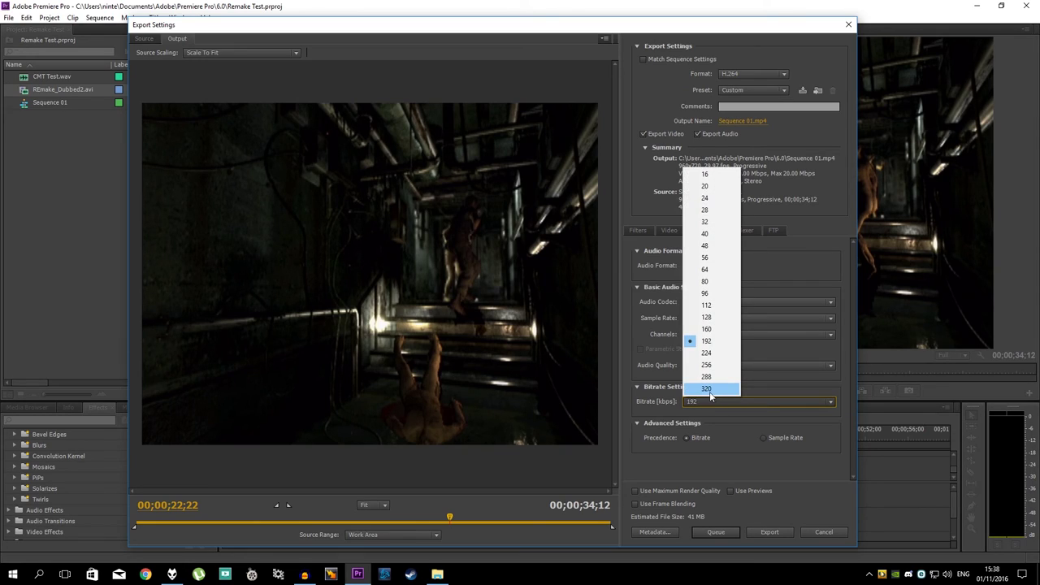
{"action": "left_click", "coordinate": [706, 388]}
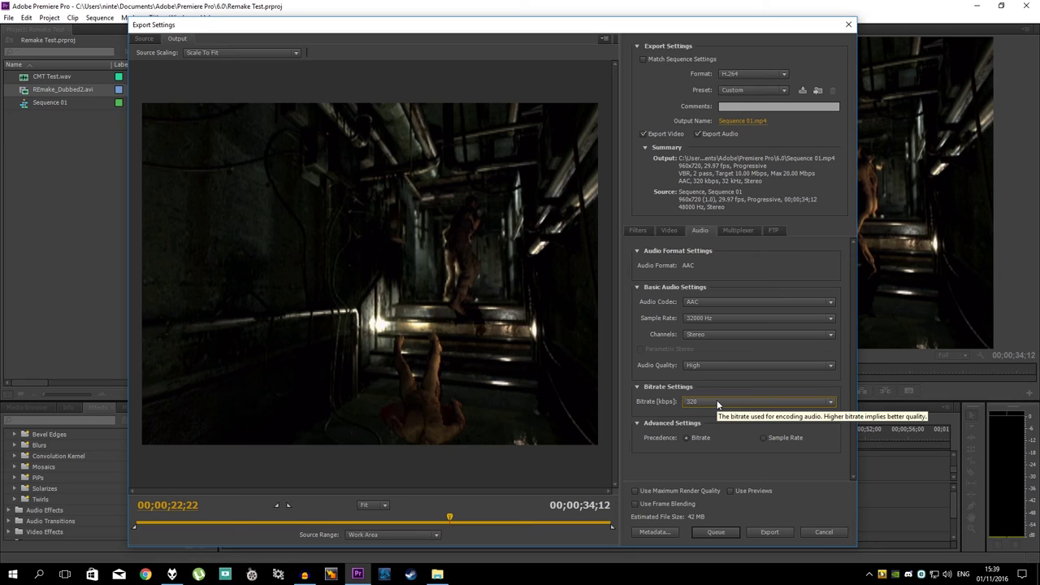
{"action": "left_click", "coordinate": [718, 402]}
{"action": "left_click", "coordinate": [717, 389]}
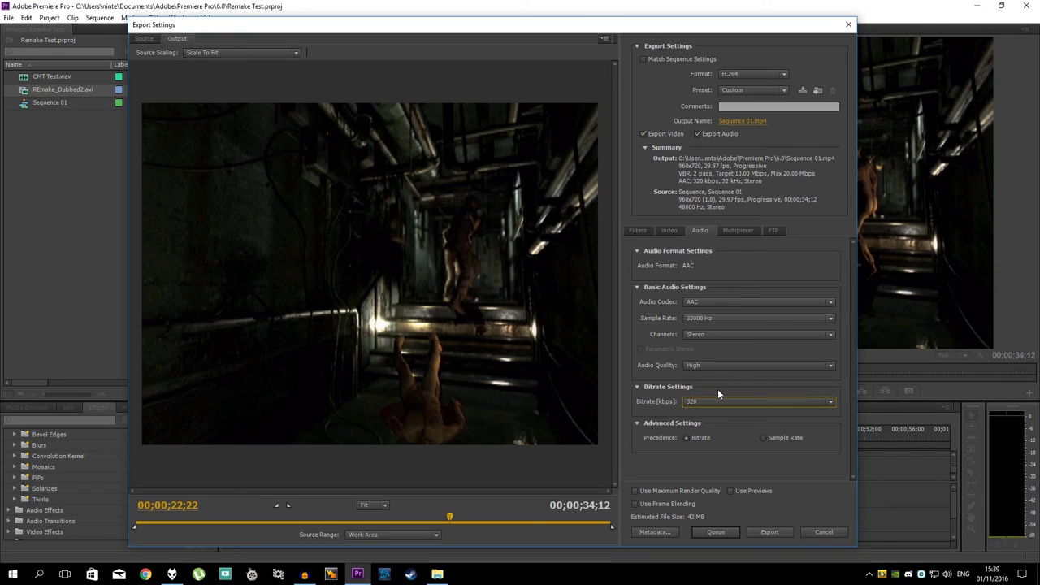
Step: Keep MP4 as the export's multiplexer and Standard as its stream compatibility
{"action": "left_click", "coordinate": [731, 230]}
{"action": "left_click", "coordinate": [724, 267]}
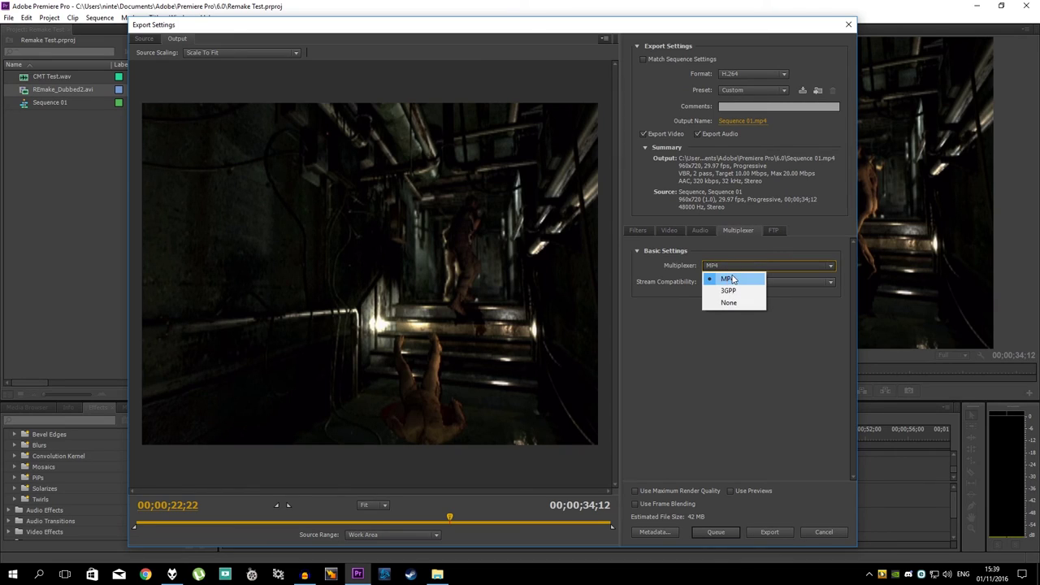
{"action": "left_click", "coordinate": [727, 278]}
{"action": "left_click", "coordinate": [722, 281]}
{"action": "left_click", "coordinate": [727, 295]}
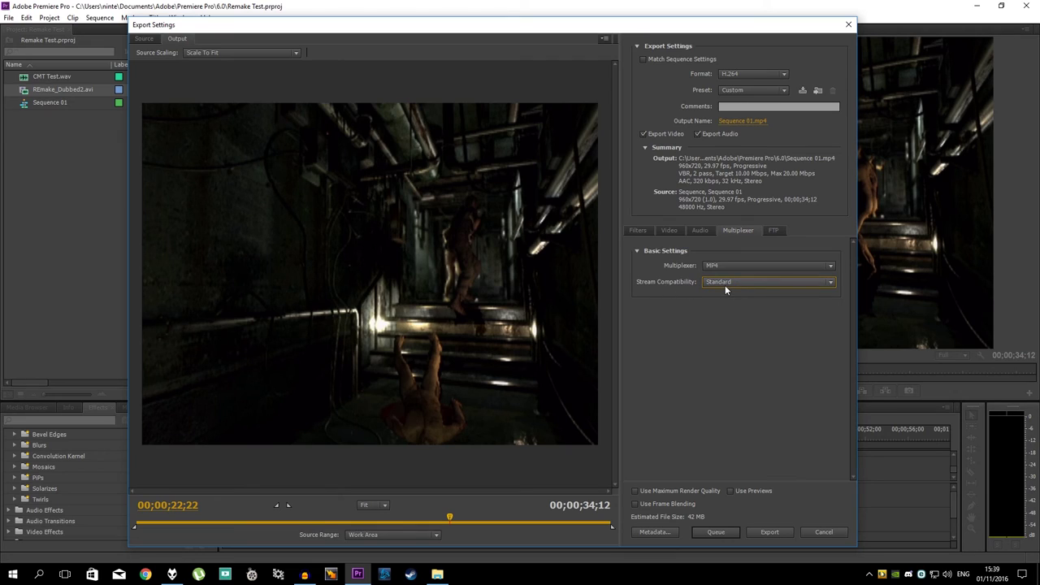
{"action": "left_click", "coordinate": [725, 289]}
{"action": "left_click", "coordinate": [729, 294]}
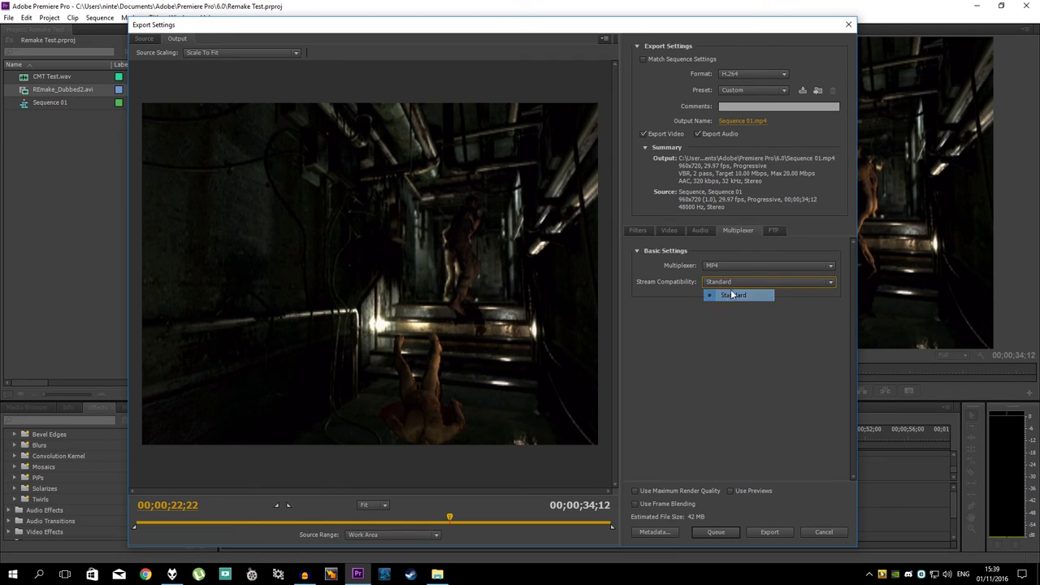
{"action": "left_click", "coordinate": [732, 267]}
{"action": "left_click", "coordinate": [728, 278]}
Step: Enable the Gaussian Blur export filter and set its blurriness to 2
{"action": "left_click", "coordinate": [633, 231]}
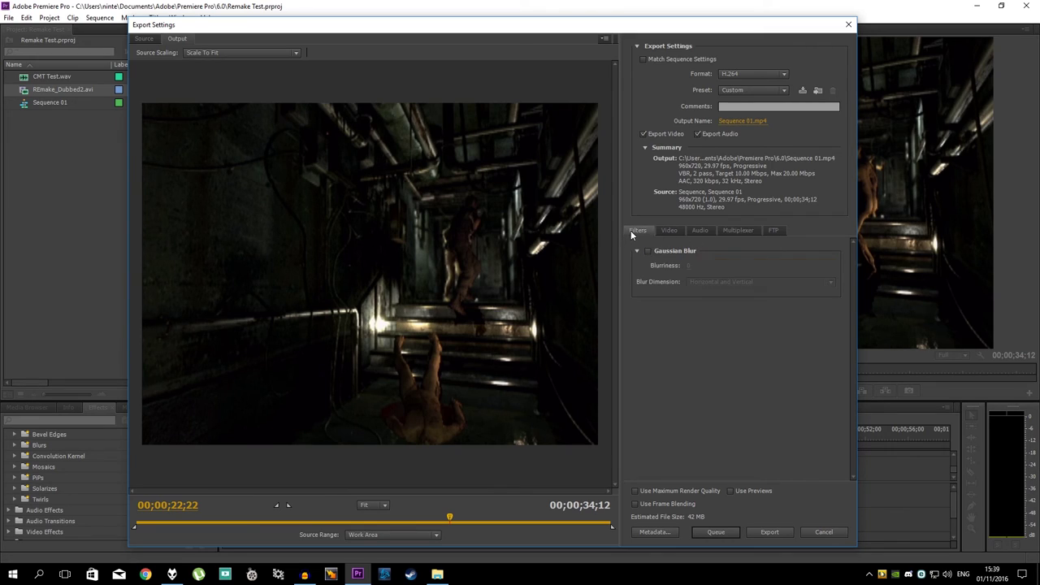
{"action": "left_click", "coordinate": [650, 253]}
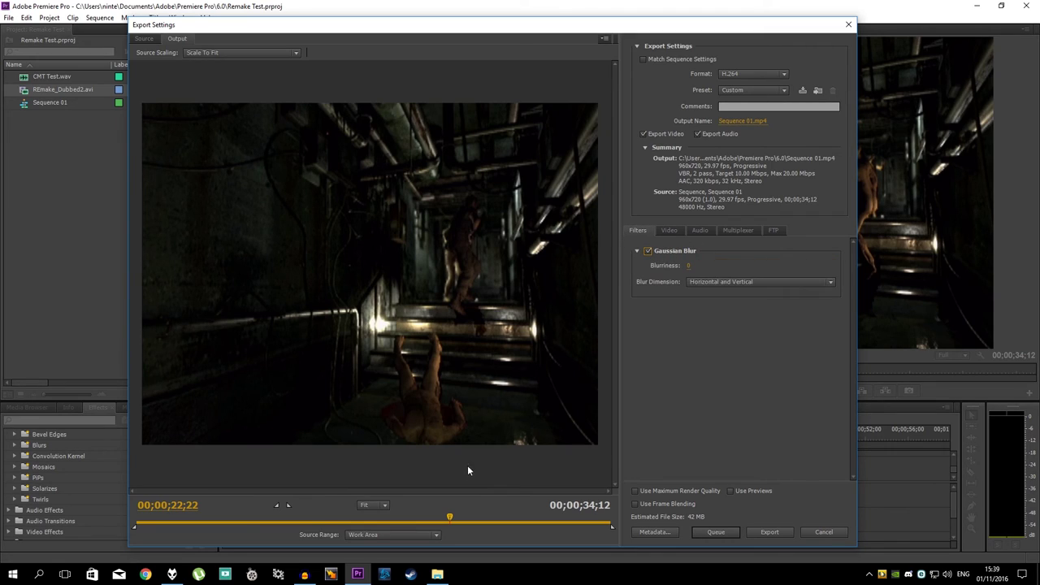
{"action": "mouse_move", "coordinate": [690, 266]}
{"action": "left_mouse_down"}
{"action": "mouse_move", "coordinate": [744, 267]}
{"action": "mouse_move", "coordinate": [676, 271]}
{"action": "left_mouse_up"}
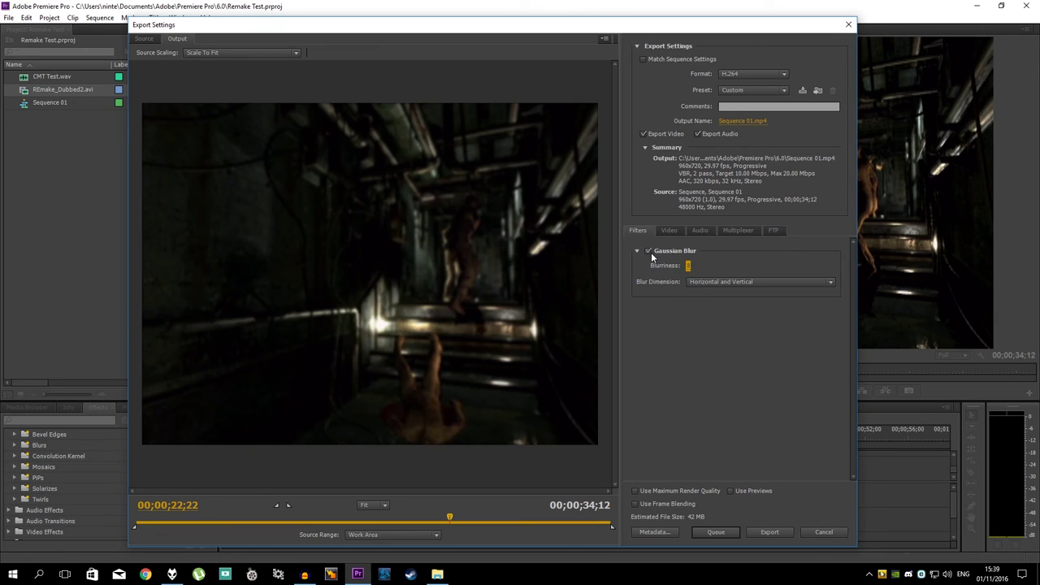
{"action": "left_click", "coordinate": [688, 266]}
{"action": "type", "text": "2"}
{"action": "key", "text": "Return"}
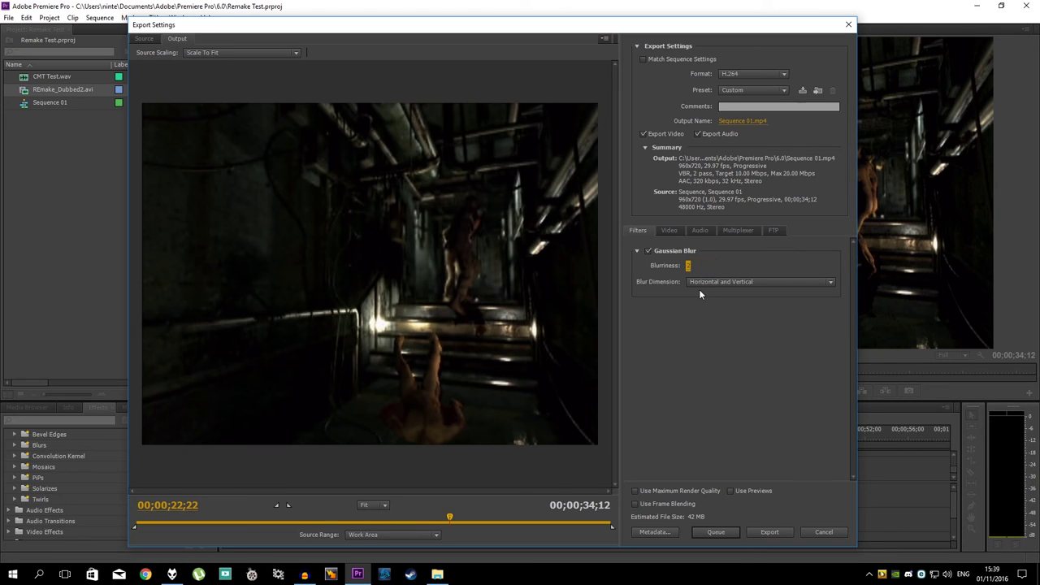
Step: Toggle the Gaussian Blur filter on and off repeatedly to compare the preview, leaving it off
{"action": "left_click", "coordinate": [649, 251]}
{"action": "left_click", "coordinate": [648, 250]}
{"action": "left_click", "coordinate": [650, 250]}
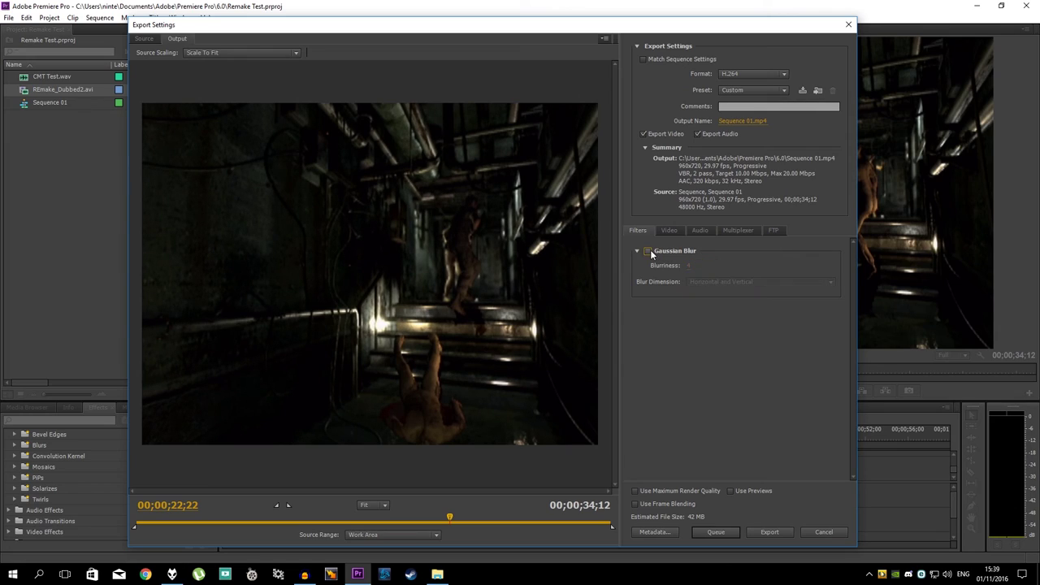
{"action": "left_click", "coordinate": [650, 250]}
{"action": "left_click", "coordinate": [650, 251]}
{"action": "left_click", "coordinate": [650, 250]}
{"action": "left_click", "coordinate": [650, 251]}
{"action": "left_click", "coordinate": [650, 250]}
{"action": "left_click", "coordinate": [650, 250]}
{"action": "left_click", "coordinate": [650, 250]}
{"action": "left_click", "coordinate": [650, 250]}
Step: Recheck the export's video settings and set the audio sample rate to 48000 Hz
{"action": "left_click", "coordinate": [675, 230]}
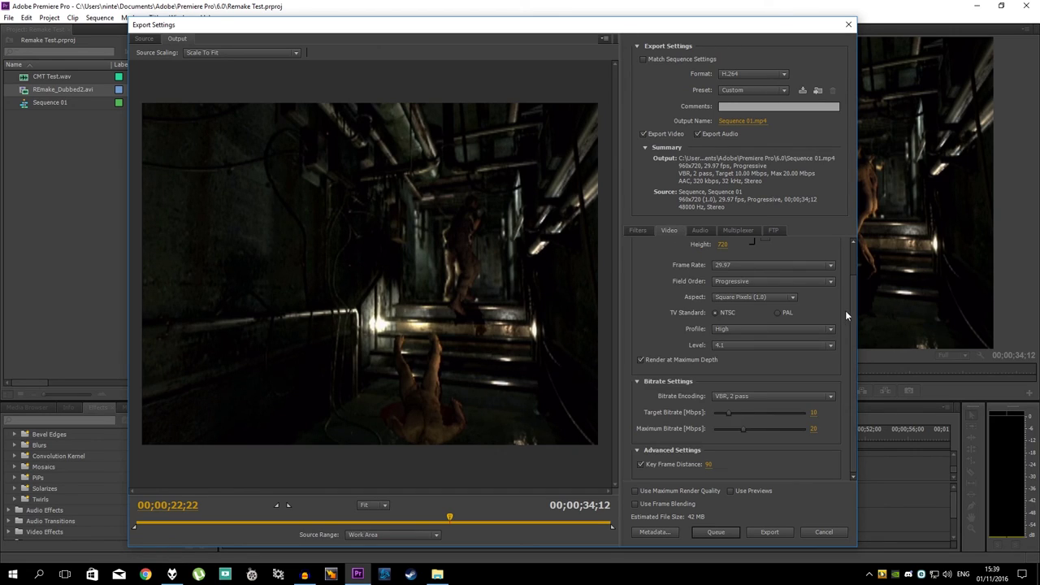
{"action": "mouse_move", "coordinate": [851, 316]}
{"action": "left_mouse_down"}
{"action": "mouse_move", "coordinate": [841, 270]}
{"action": "mouse_move", "coordinate": [848, 322]}
{"action": "mouse_move", "coordinate": [847, 306]}
{"action": "left_mouse_up"}
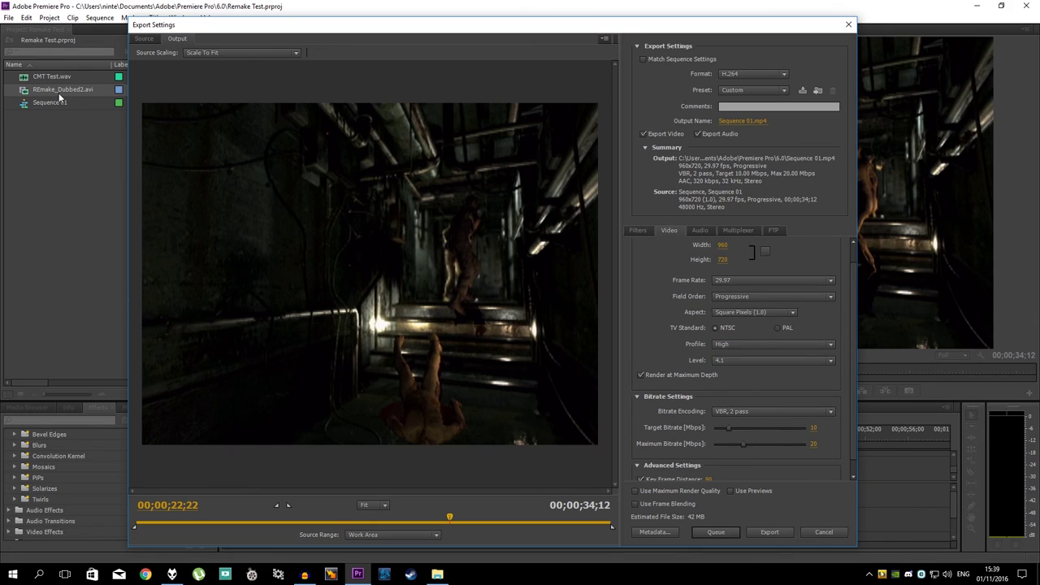
{"action": "left_click", "coordinate": [699, 230]}
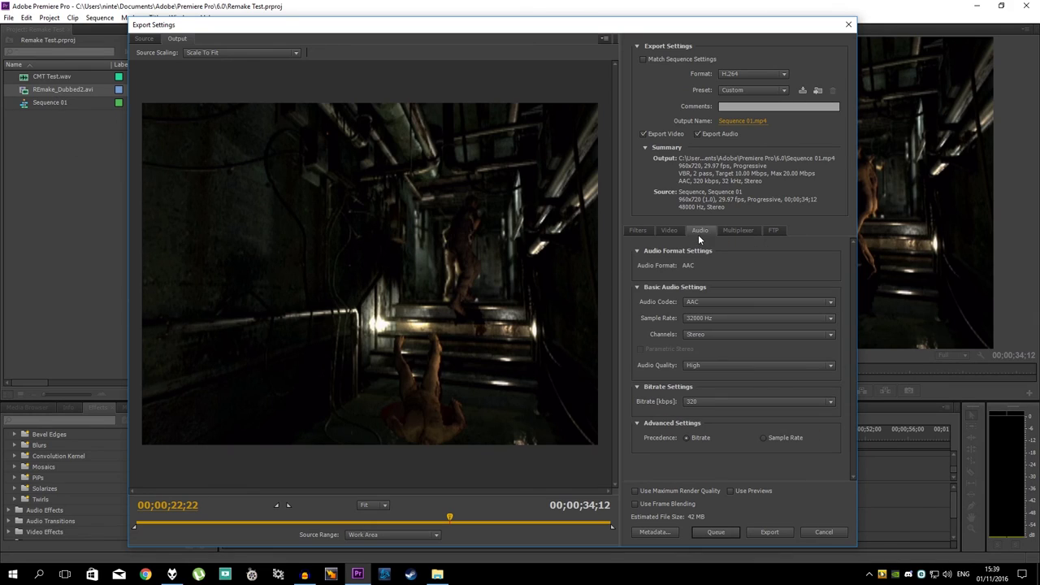
{"action": "left_click", "coordinate": [742, 320]}
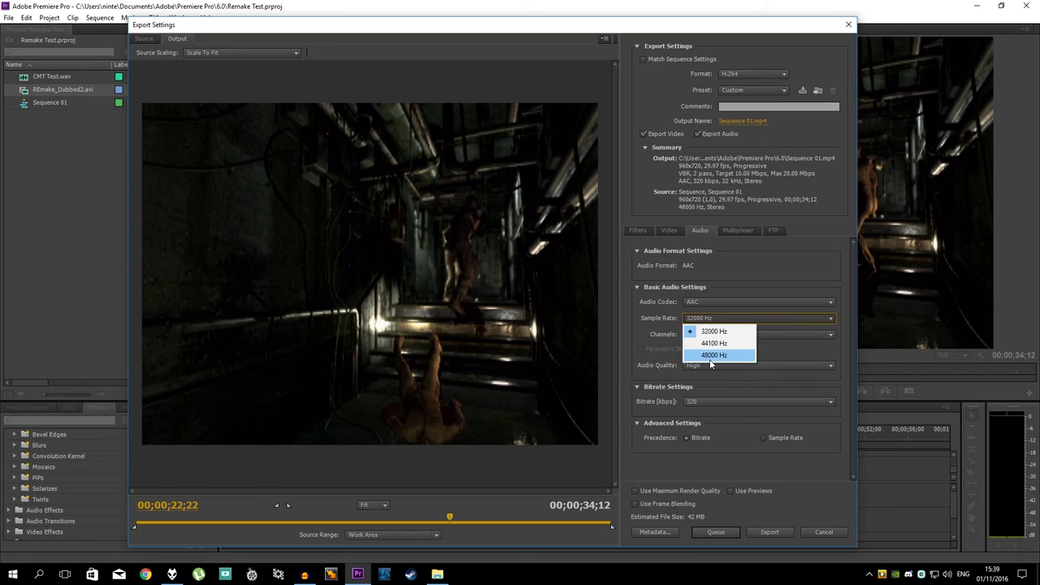
{"action": "left_click", "coordinate": [709, 357]}
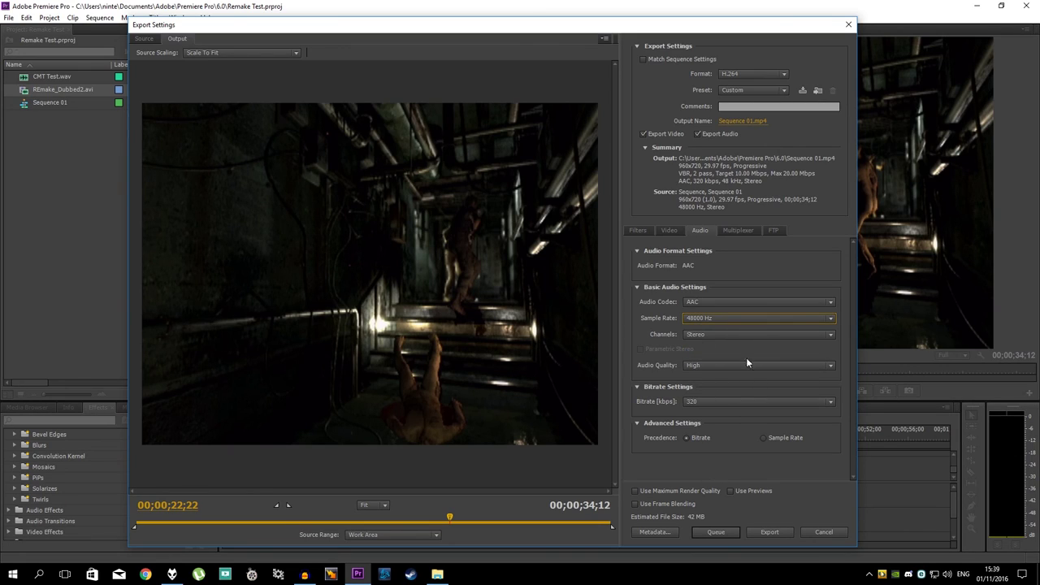
Step: Set the export's source range to Entire Sequence, restoring it after moving the range's end point
{"action": "left_click", "coordinate": [406, 533]}
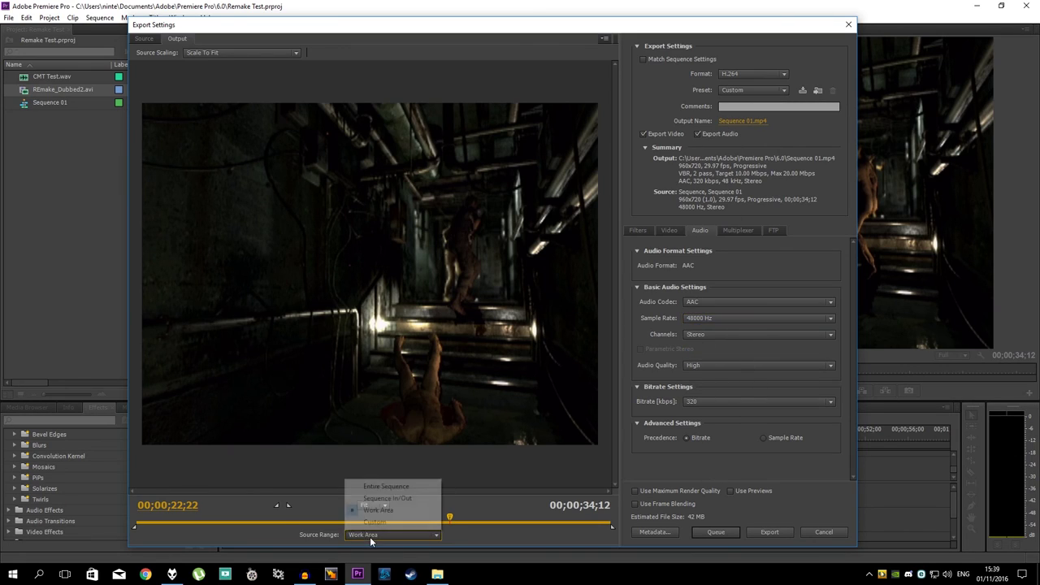
{"action": "left_click", "coordinate": [385, 489]}
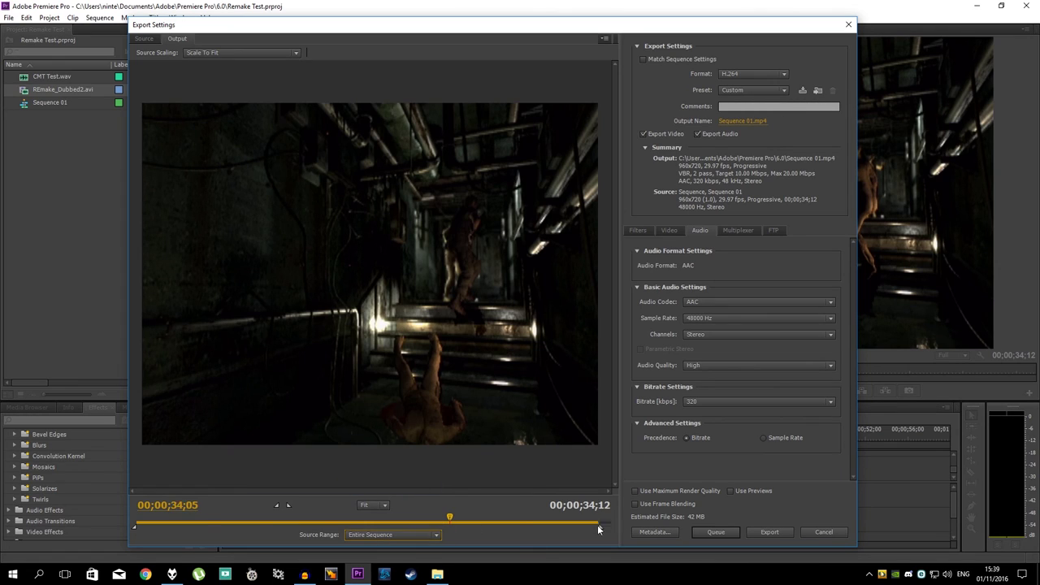
{"action": "left_click_drag", "start_coordinate": [597, 529], "coordinate": [610, 526]}
{"action": "left_click", "coordinate": [409, 535]}
{"action": "left_click", "coordinate": [385, 486]}
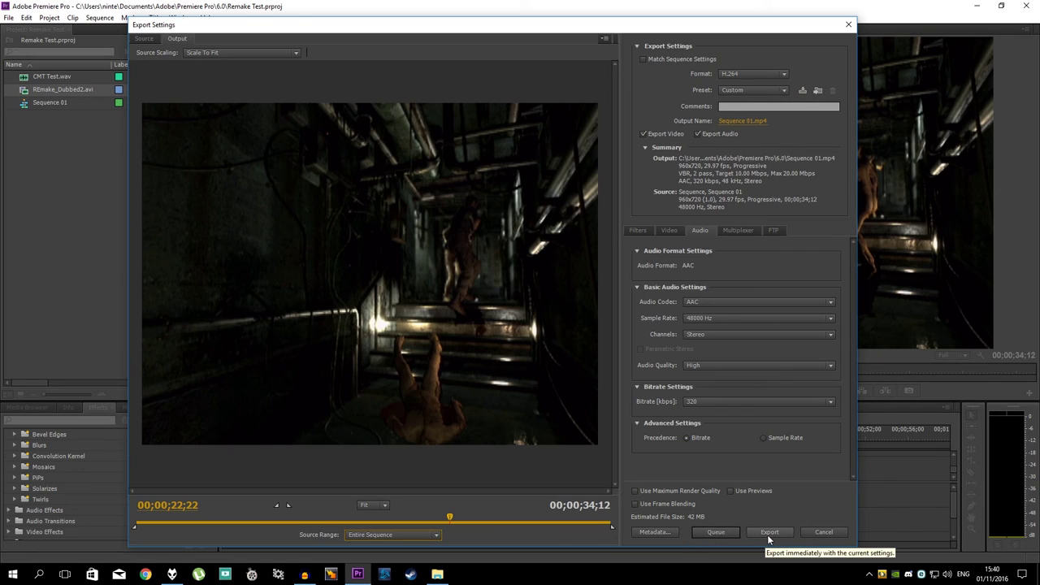
Step: Queue the export in Adobe Media Encoder and rename its output file Test.mp4
{"action": "left_click", "coordinate": [720, 533]}
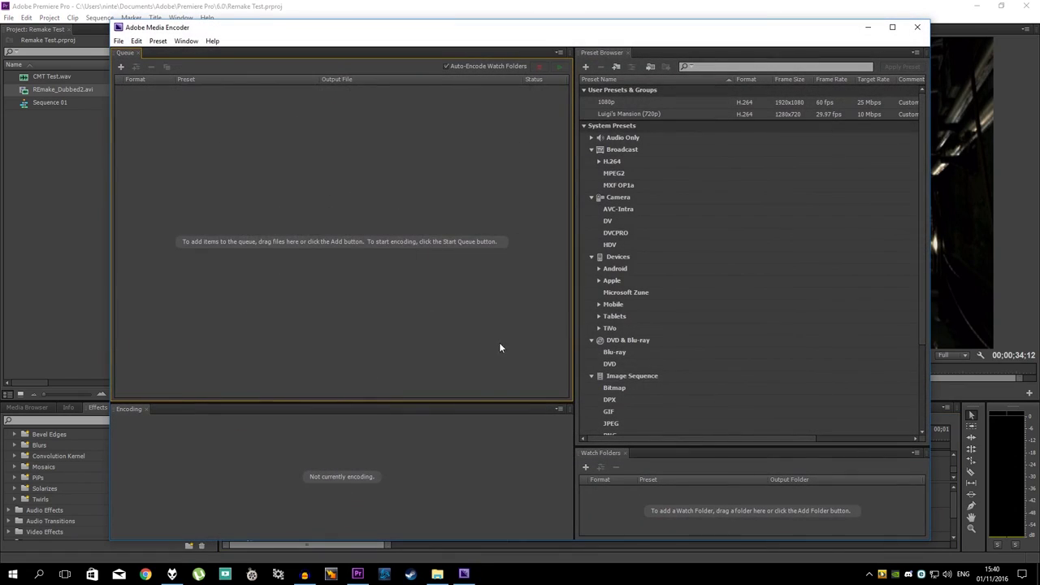
{"action": "left_click_drag", "start_coordinate": [344, 42], "coordinate": [404, 61]}
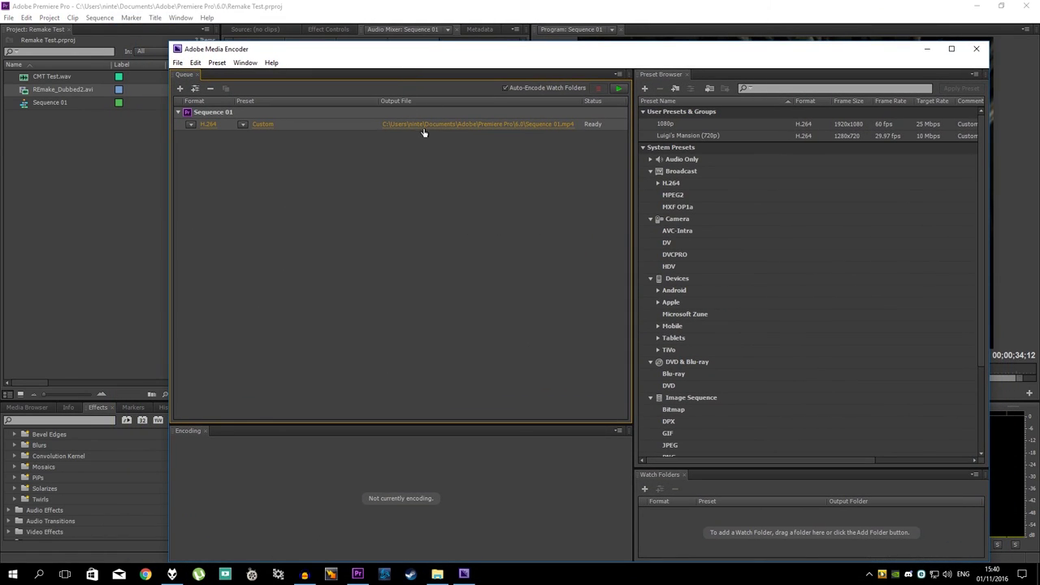
{"action": "left_click", "coordinate": [425, 126]}
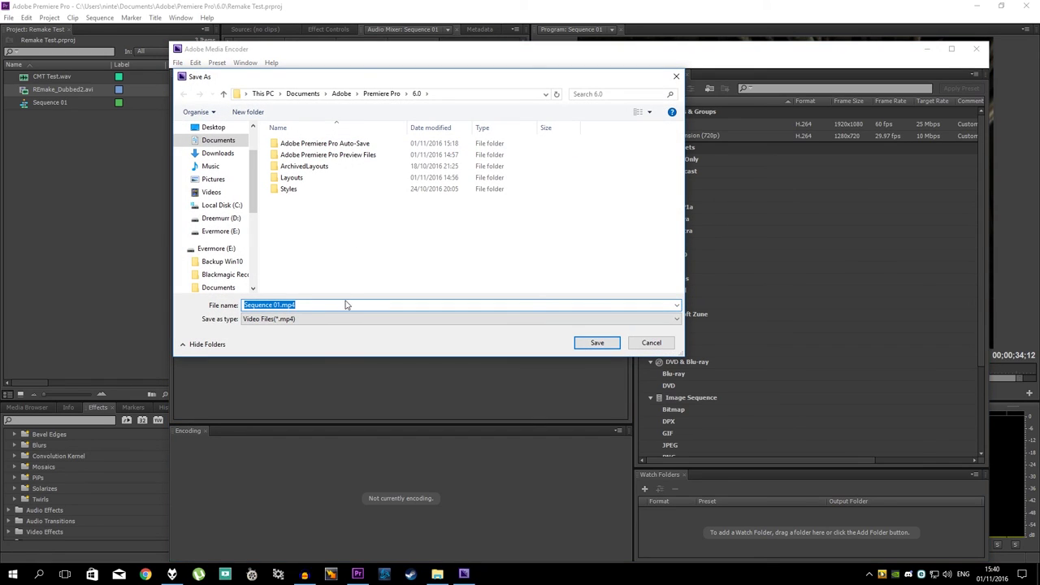
{"action": "left_click", "coordinate": [597, 345]}
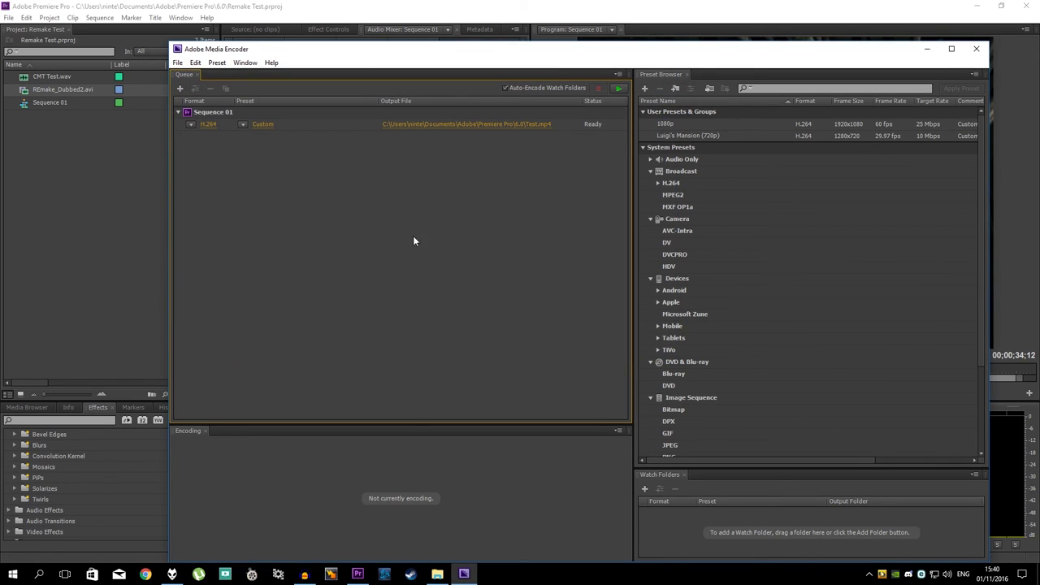
Step: Change the output location of Test.mp4 to the Desktop
{"action": "left_click", "coordinate": [438, 126]}
{"action": "left_click", "coordinate": [213, 130]}
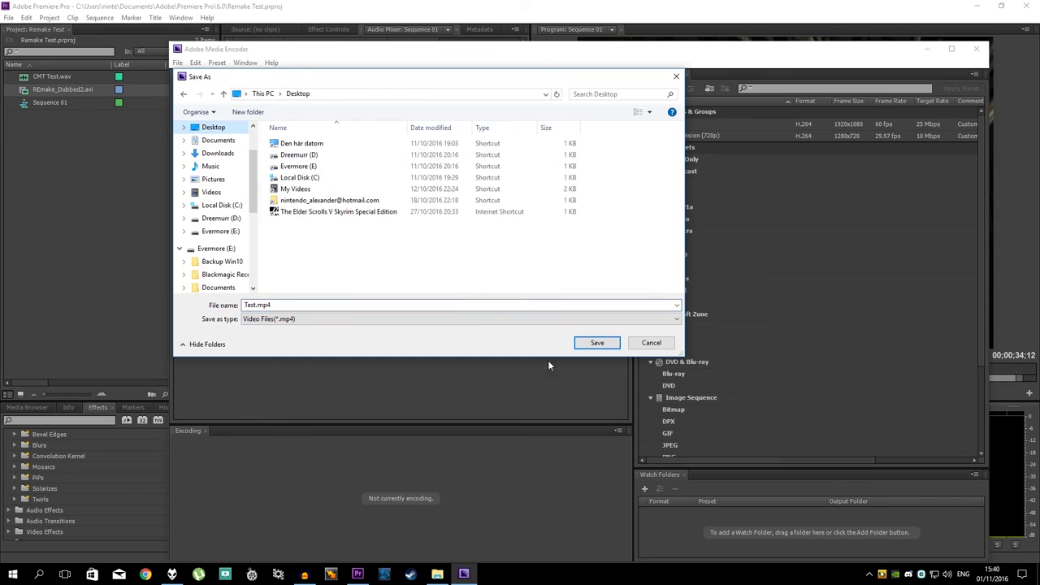
{"action": "left_click", "coordinate": [597, 346]}
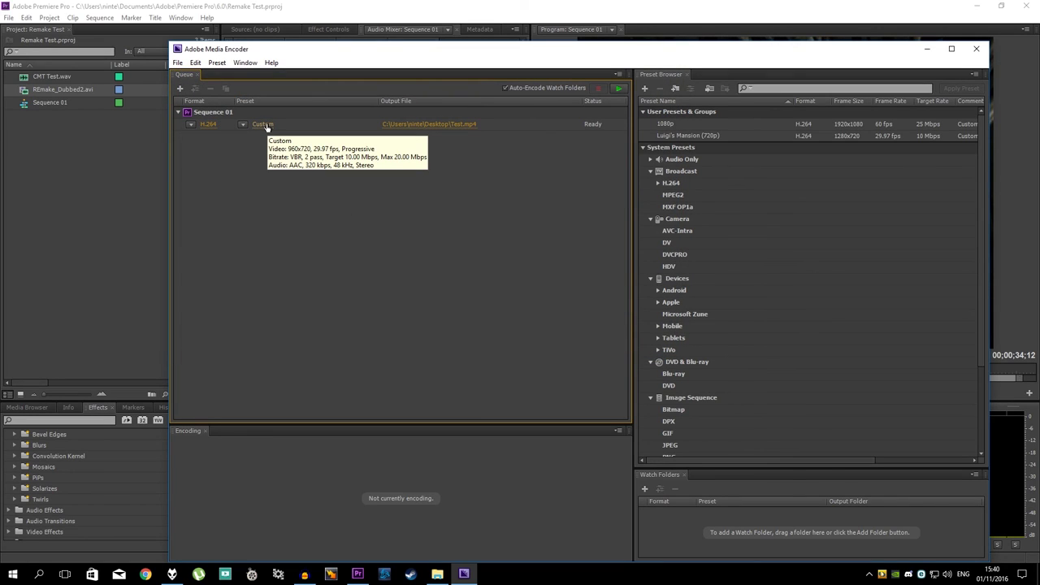
Step: Start encoding the queued sequence with the Custom preset and enlarge the encoding progress area
{"action": "left_click", "coordinate": [244, 124]}
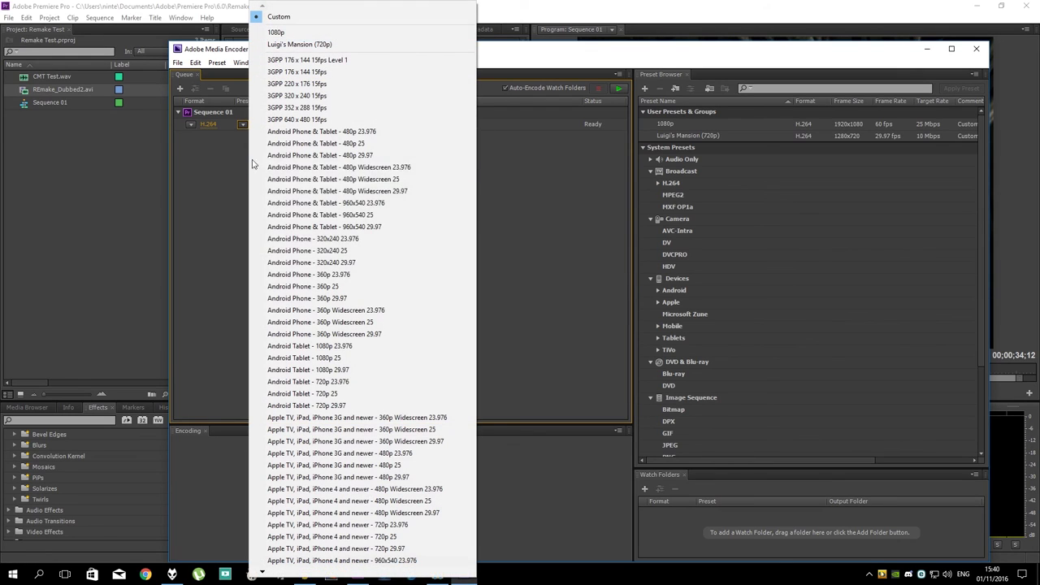
{"action": "left_click", "coordinate": [214, 218]}
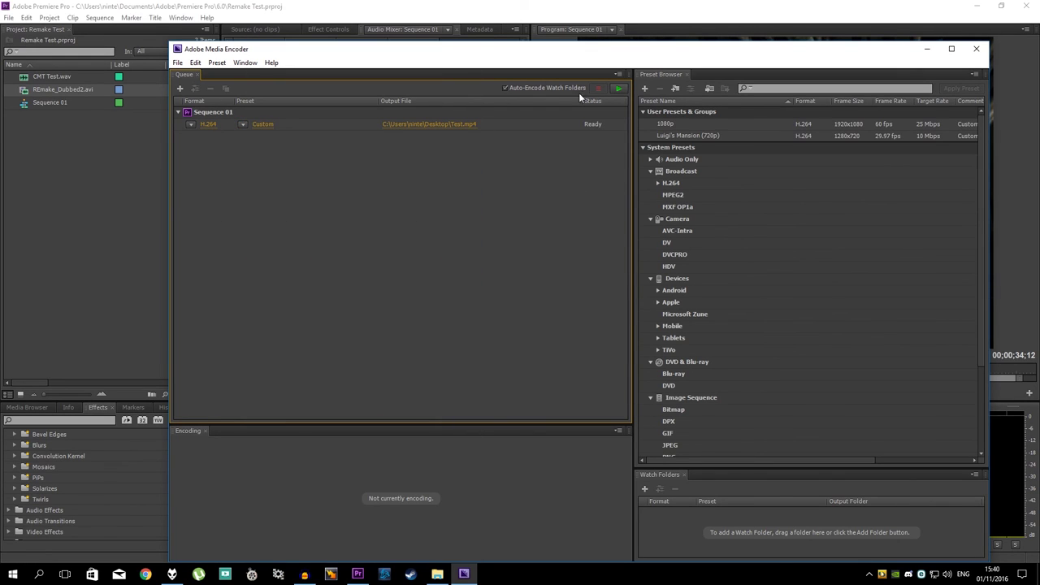
{"action": "left_click", "coordinate": [620, 91]}
{"action": "left_click_drag", "start_coordinate": [625, 52], "coordinate": [620, 38]}
{"action": "left_click_drag", "start_coordinate": [371, 406], "coordinate": [381, 265]}
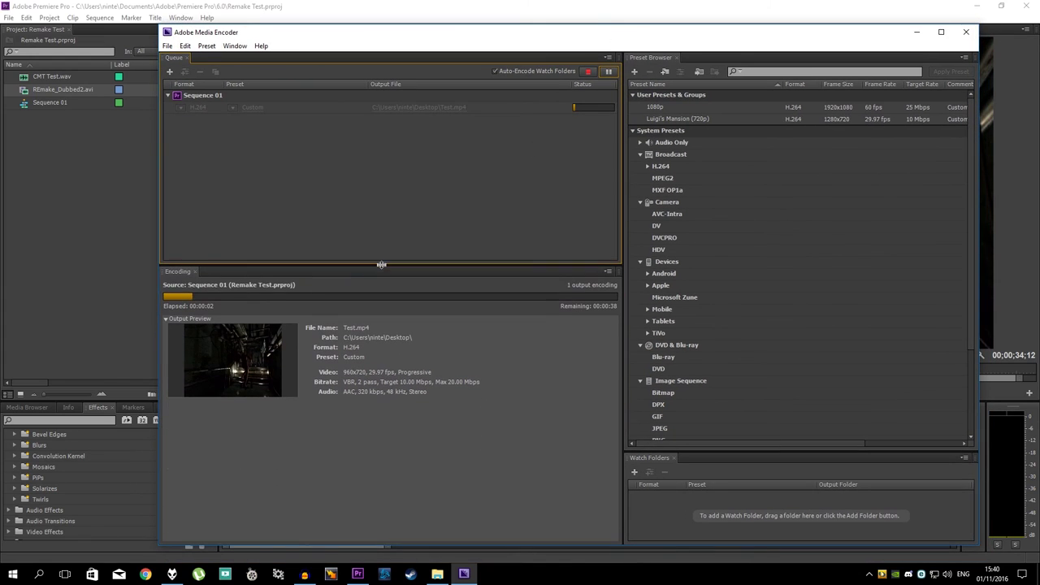